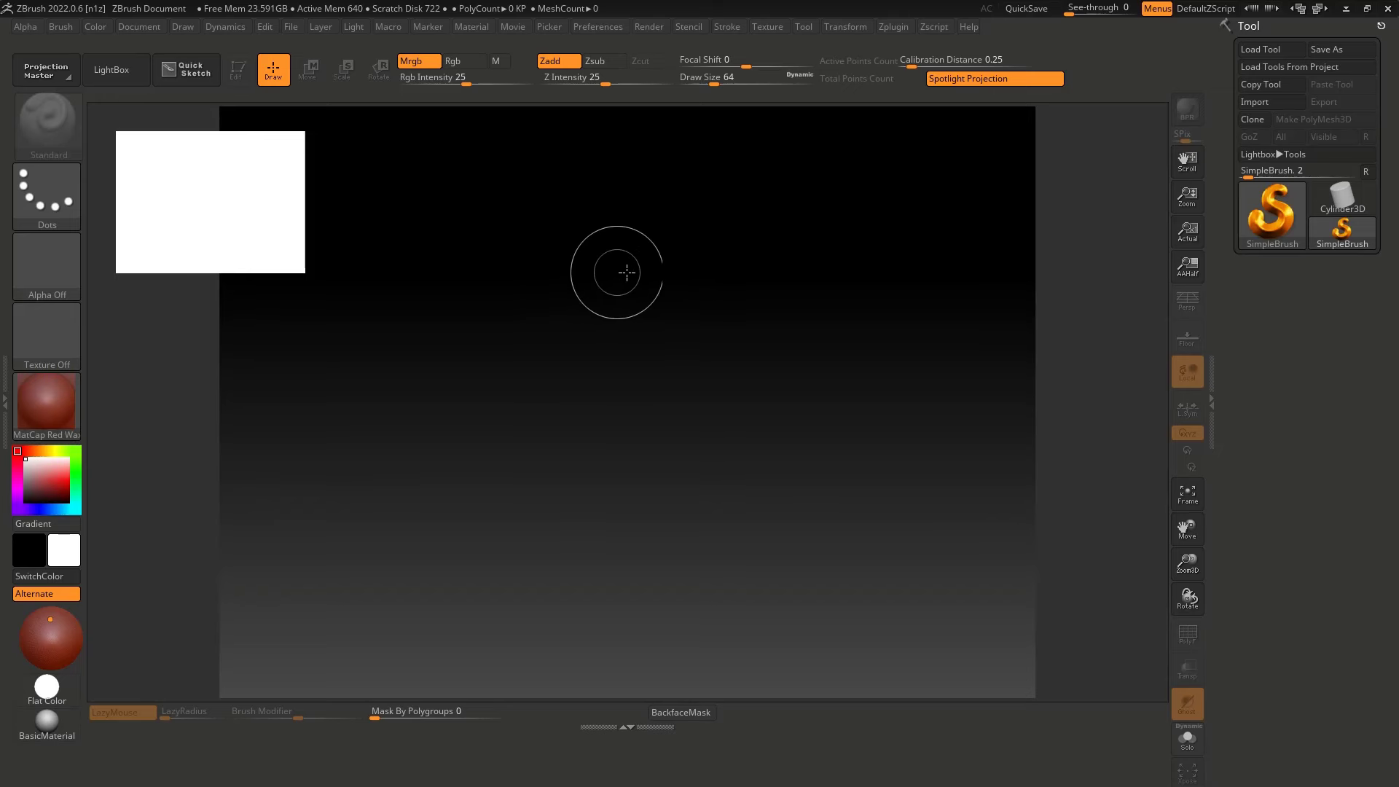
Hide the interface shelves around the canvas and fully initialize the program to its default state
key(Tab)
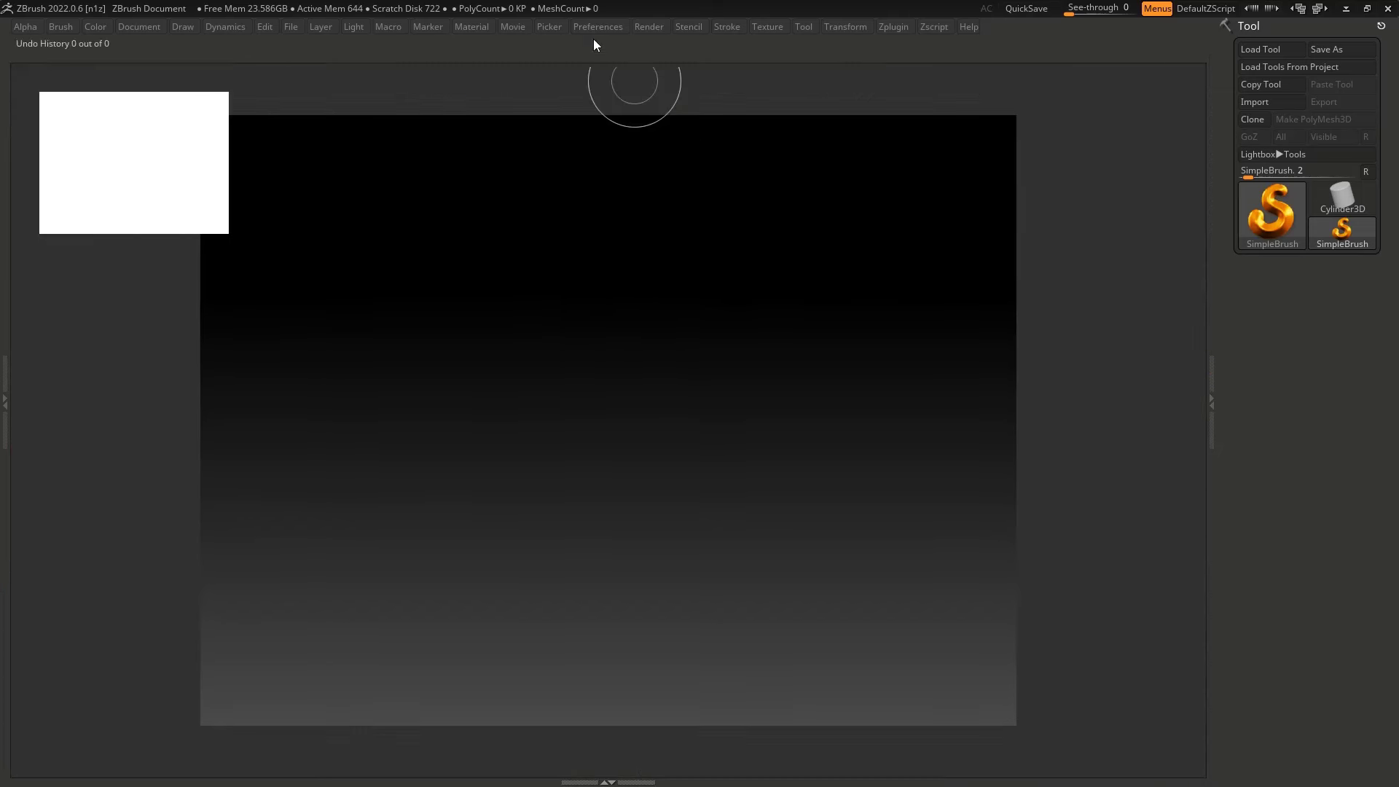
click(596, 27)
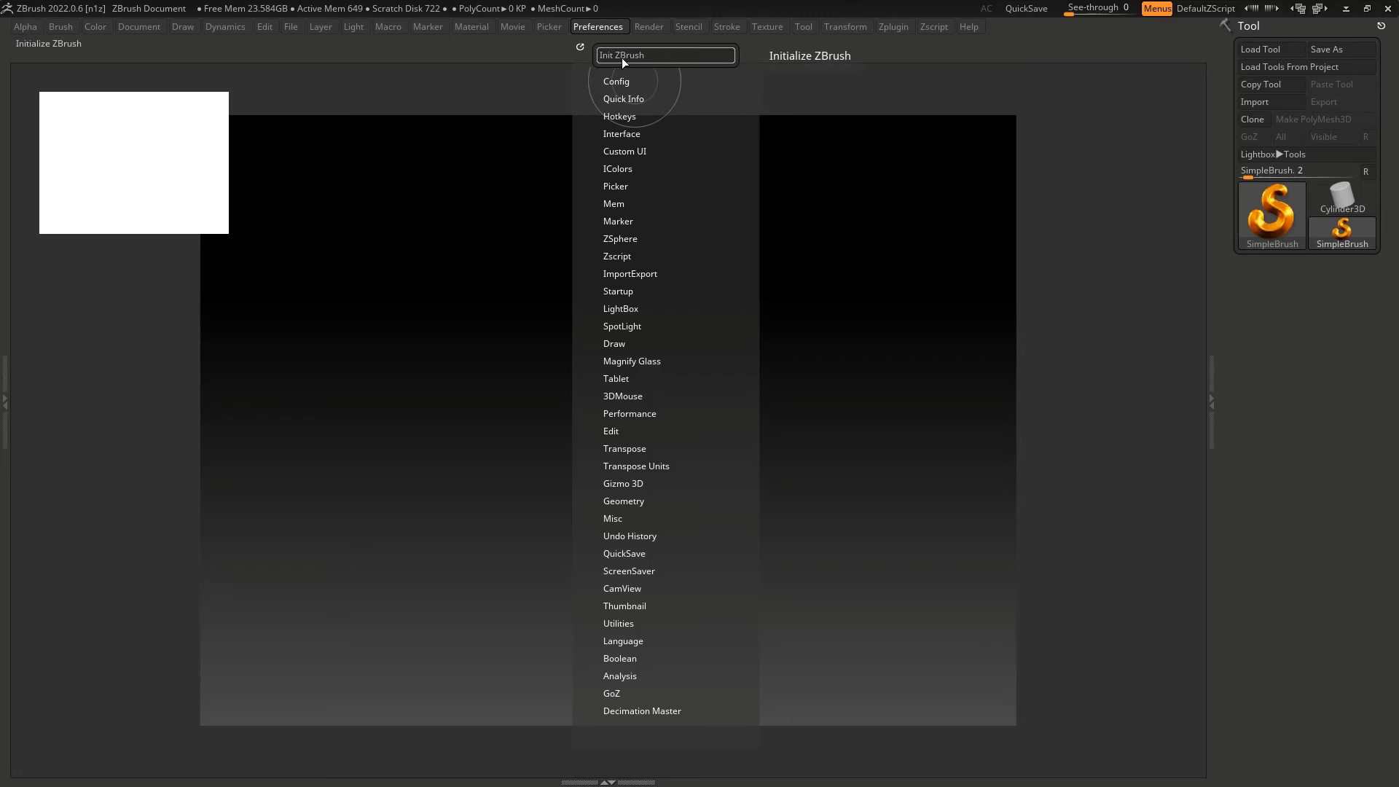
click(624, 57)
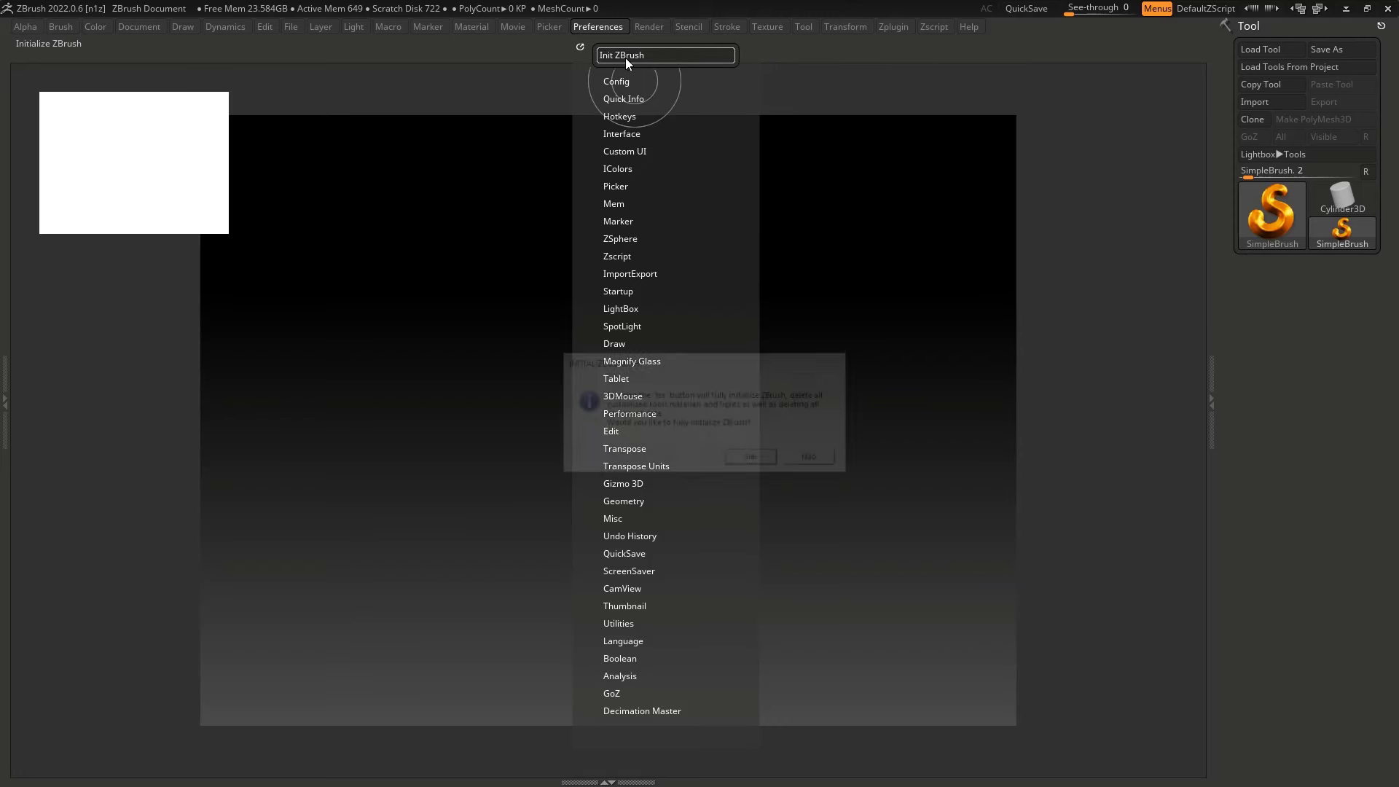
click(751, 460)
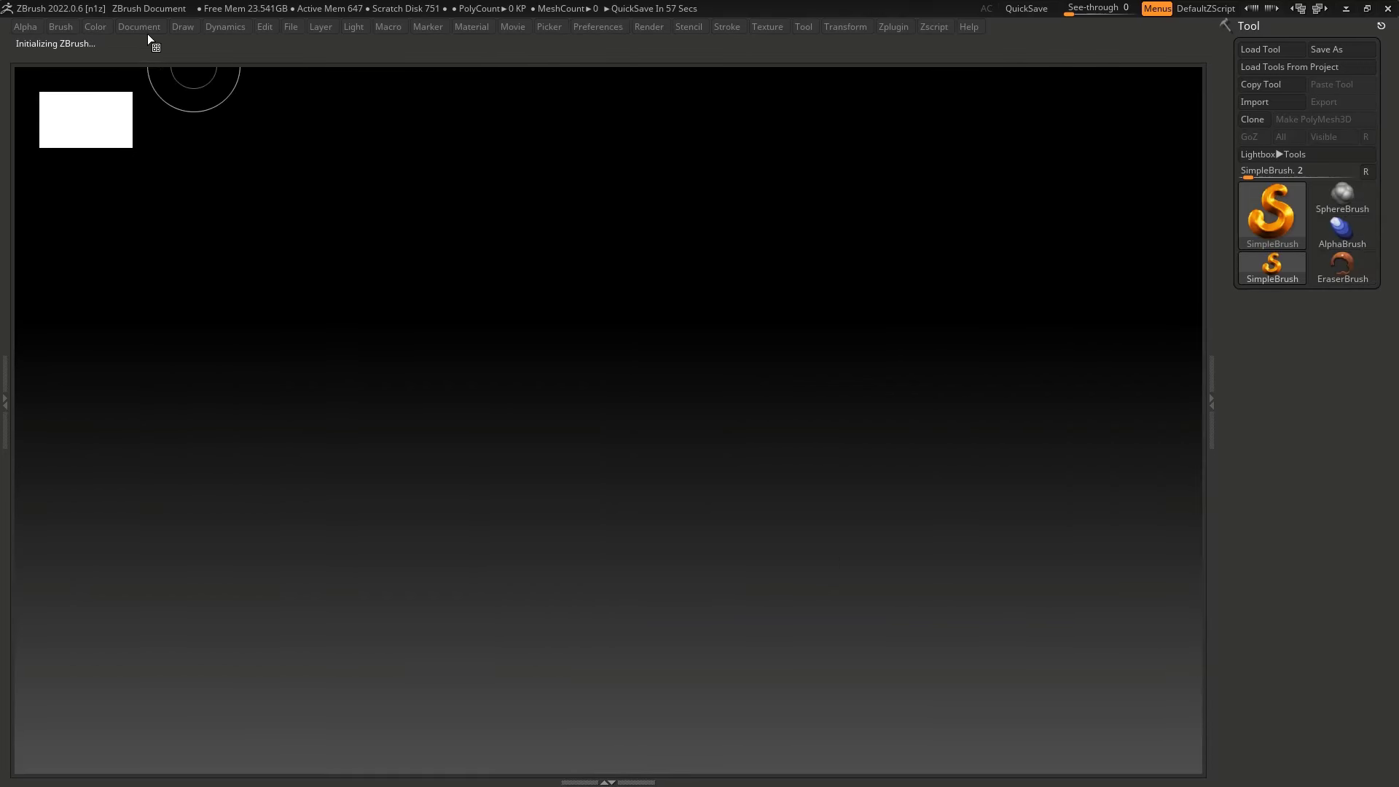
Set the document background gradient Range to 0 for a flat canvas and open the QuickSave preferences
click(150, 26)
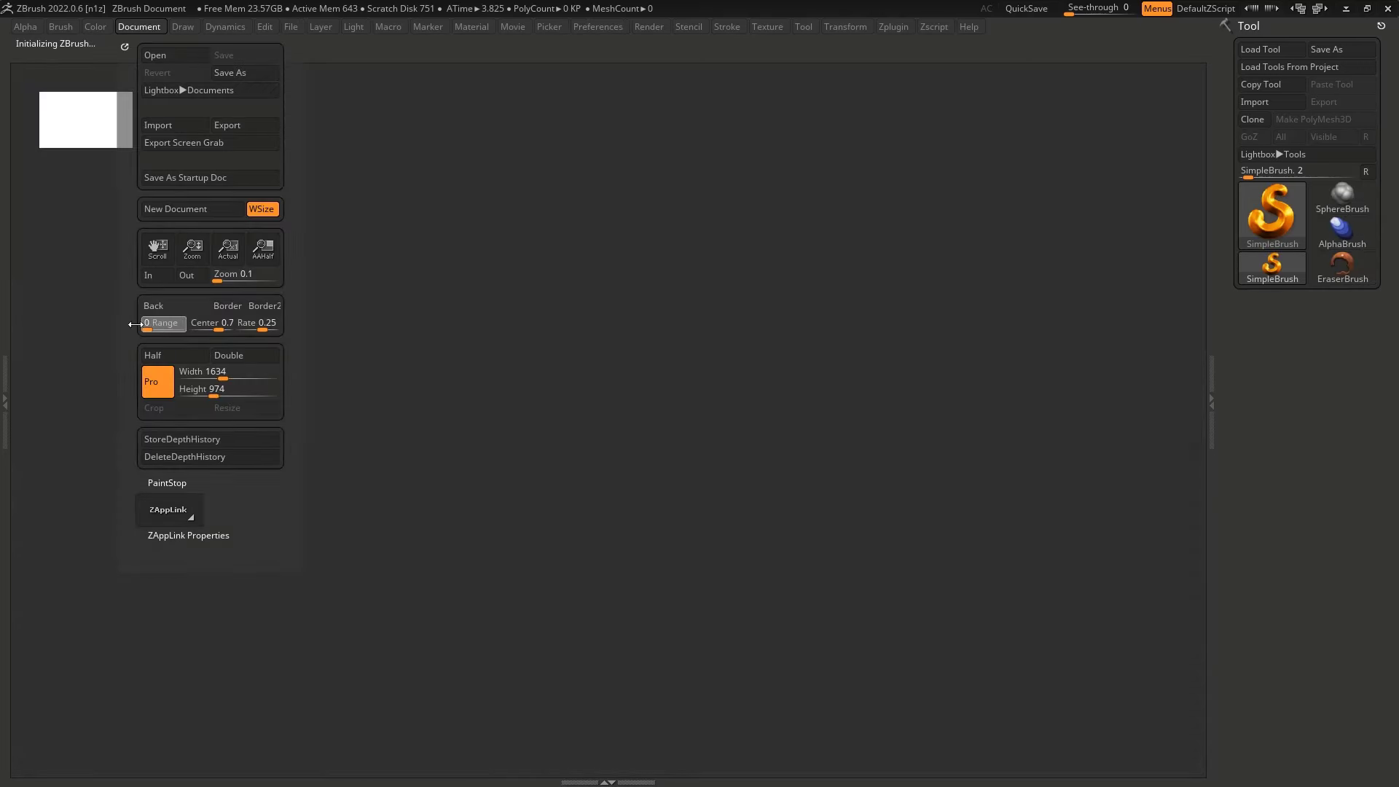
click(612, 26)
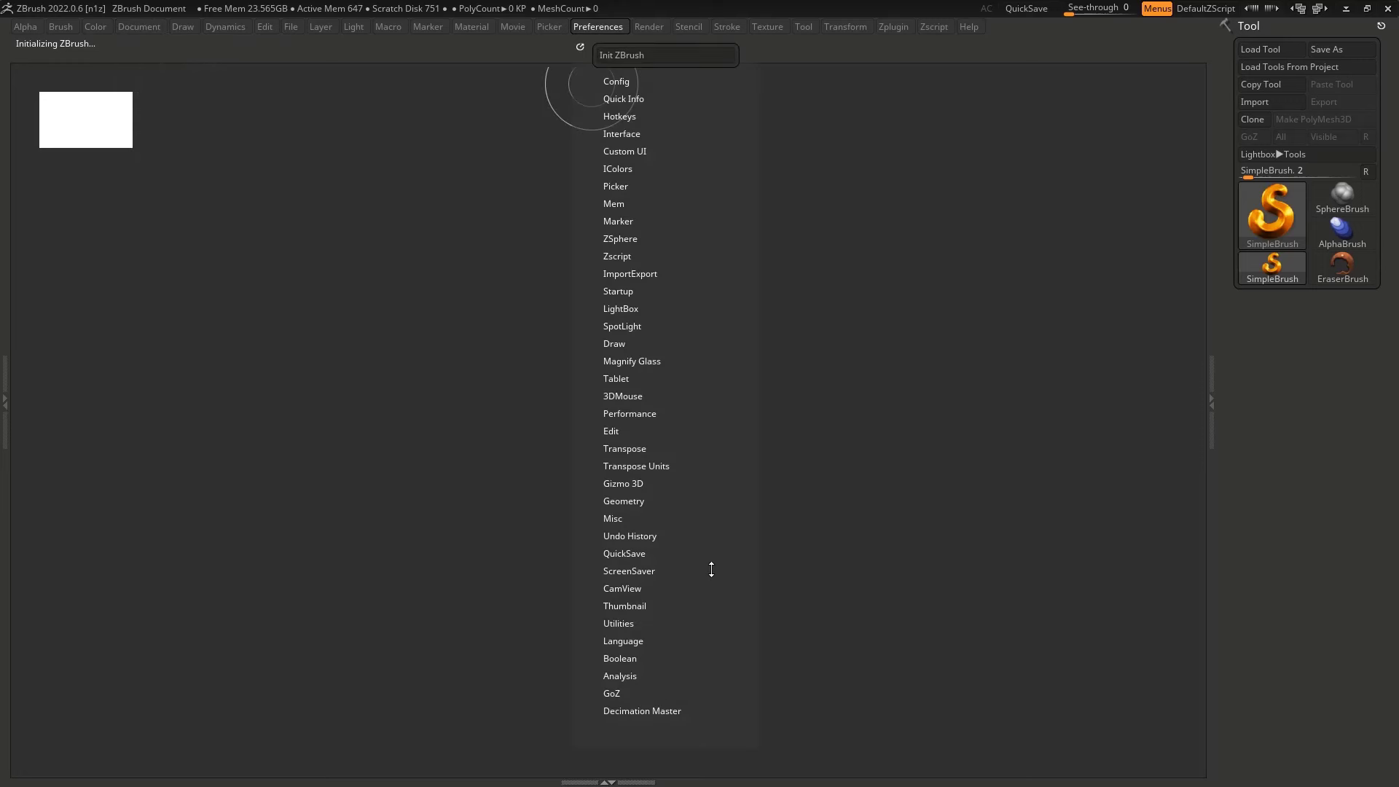
click(624, 553)
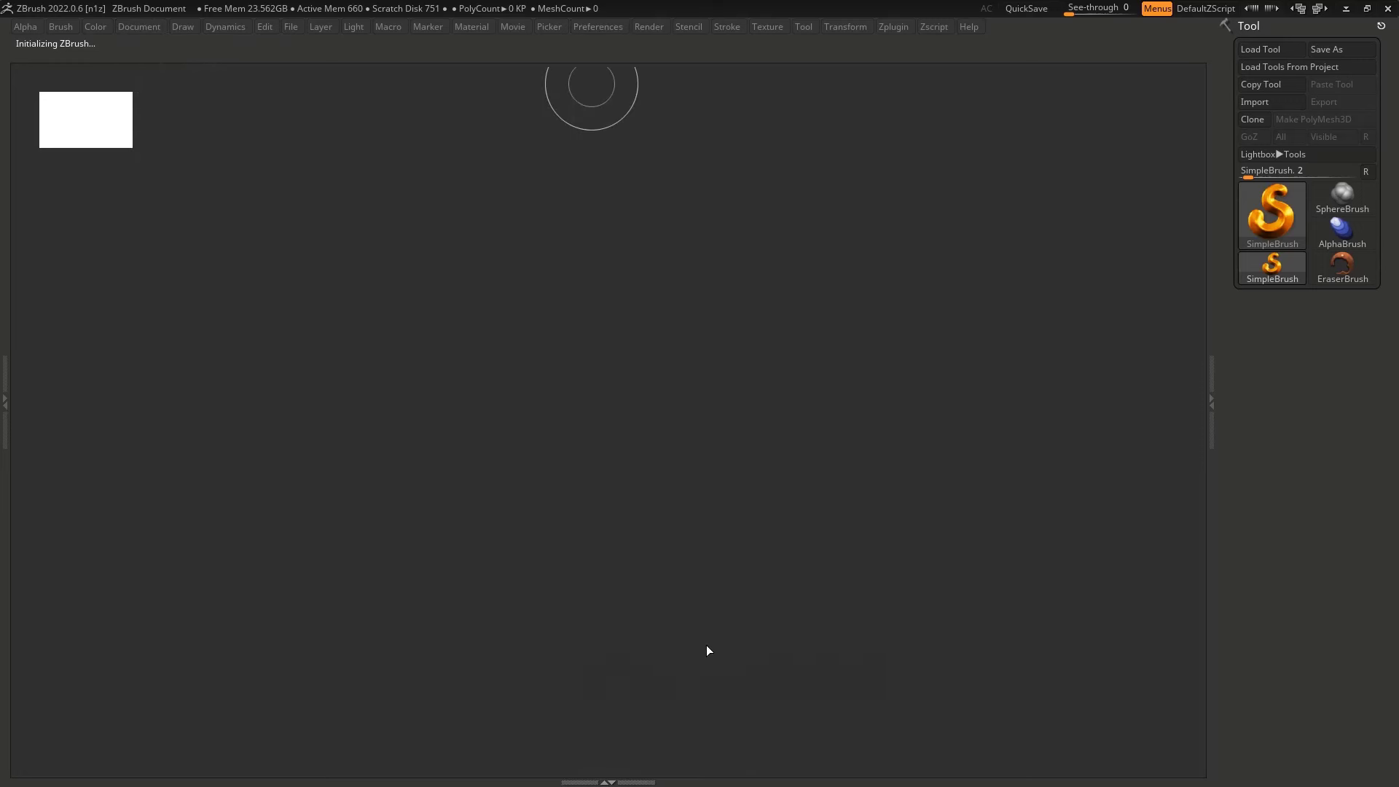
click(596, 672)
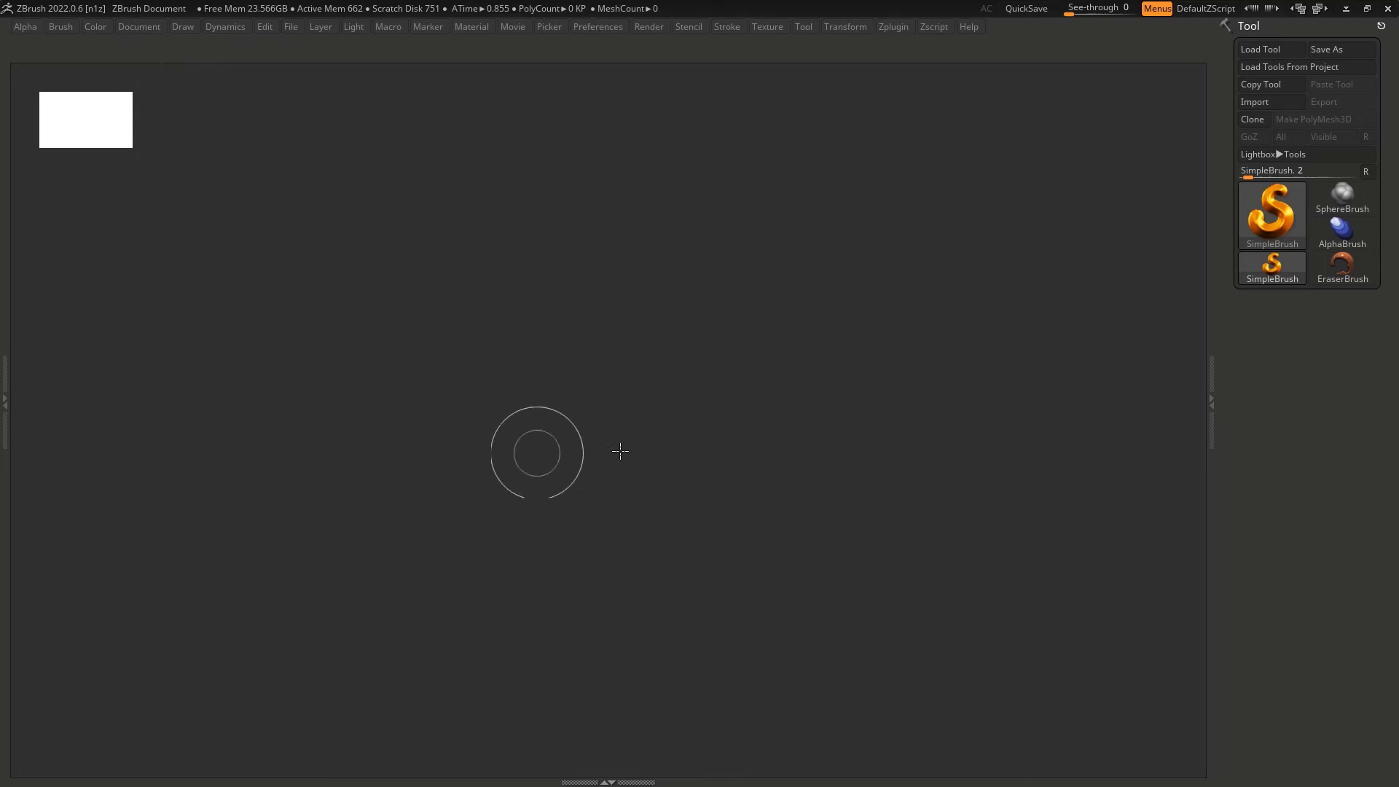
Draw a Sphere3D on the canvas and enter Edit mode
click(1272, 215)
click(628, 315)
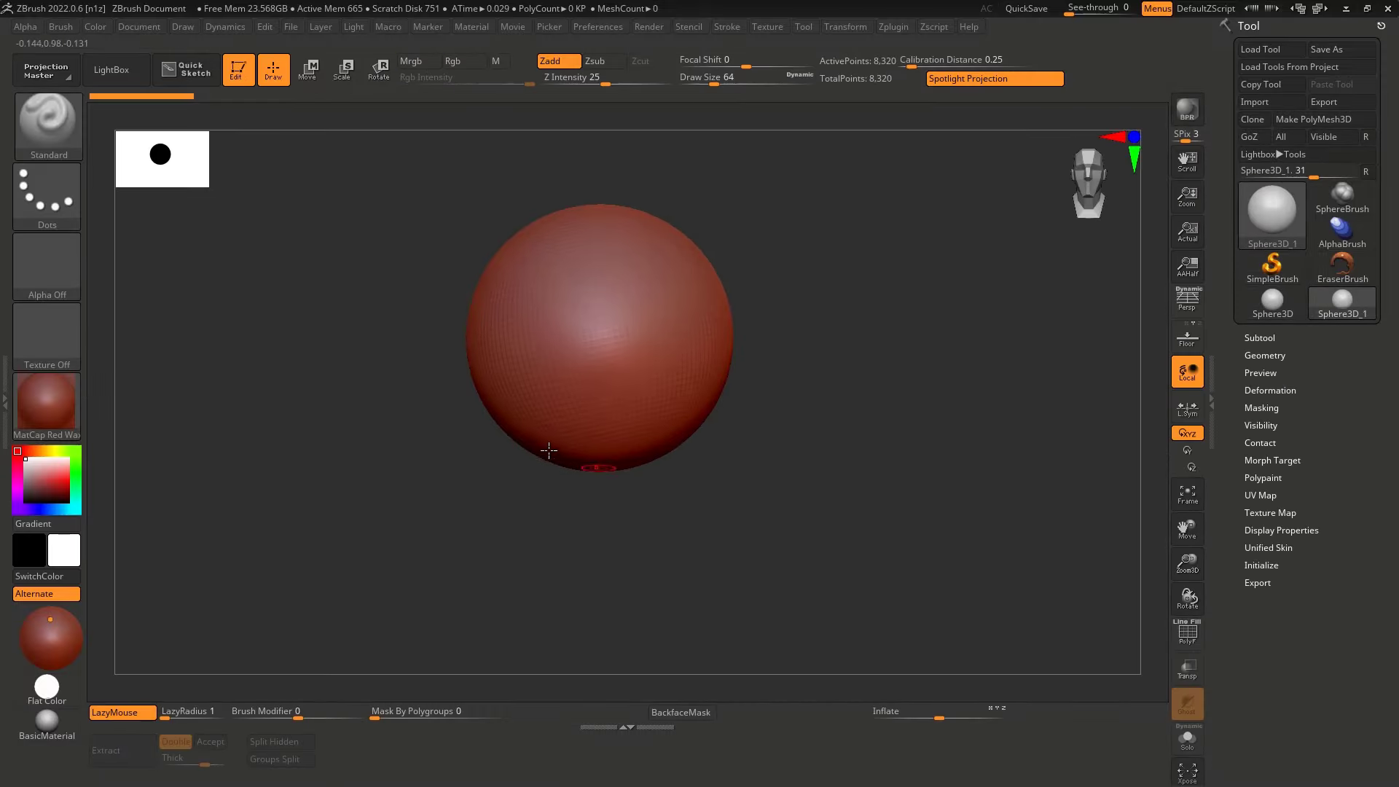
Try the zbro_clayset_s04 and zbro_clayset_s03 MatCap materials on the sphere
click(47, 402)
click(46, 403)
click(47, 402)
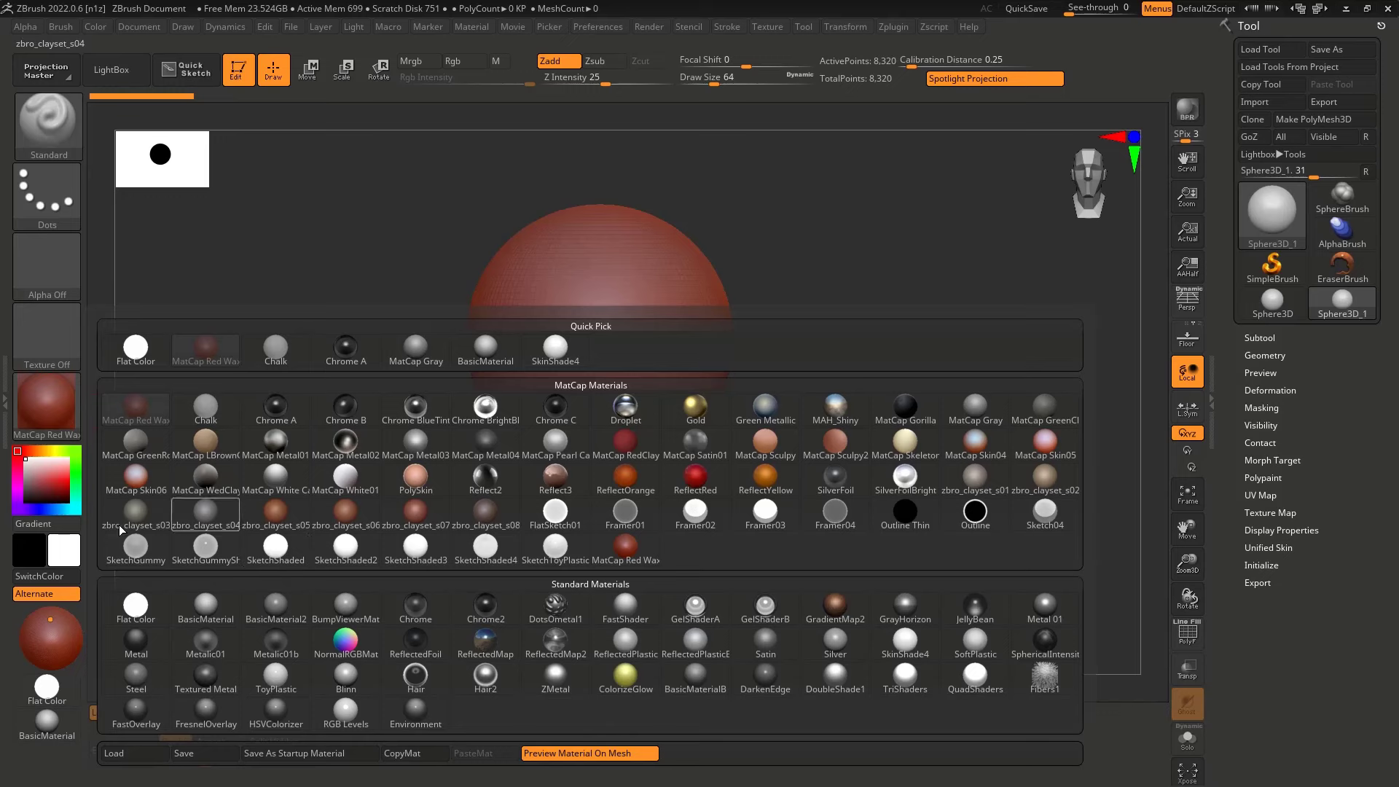
click(210, 531)
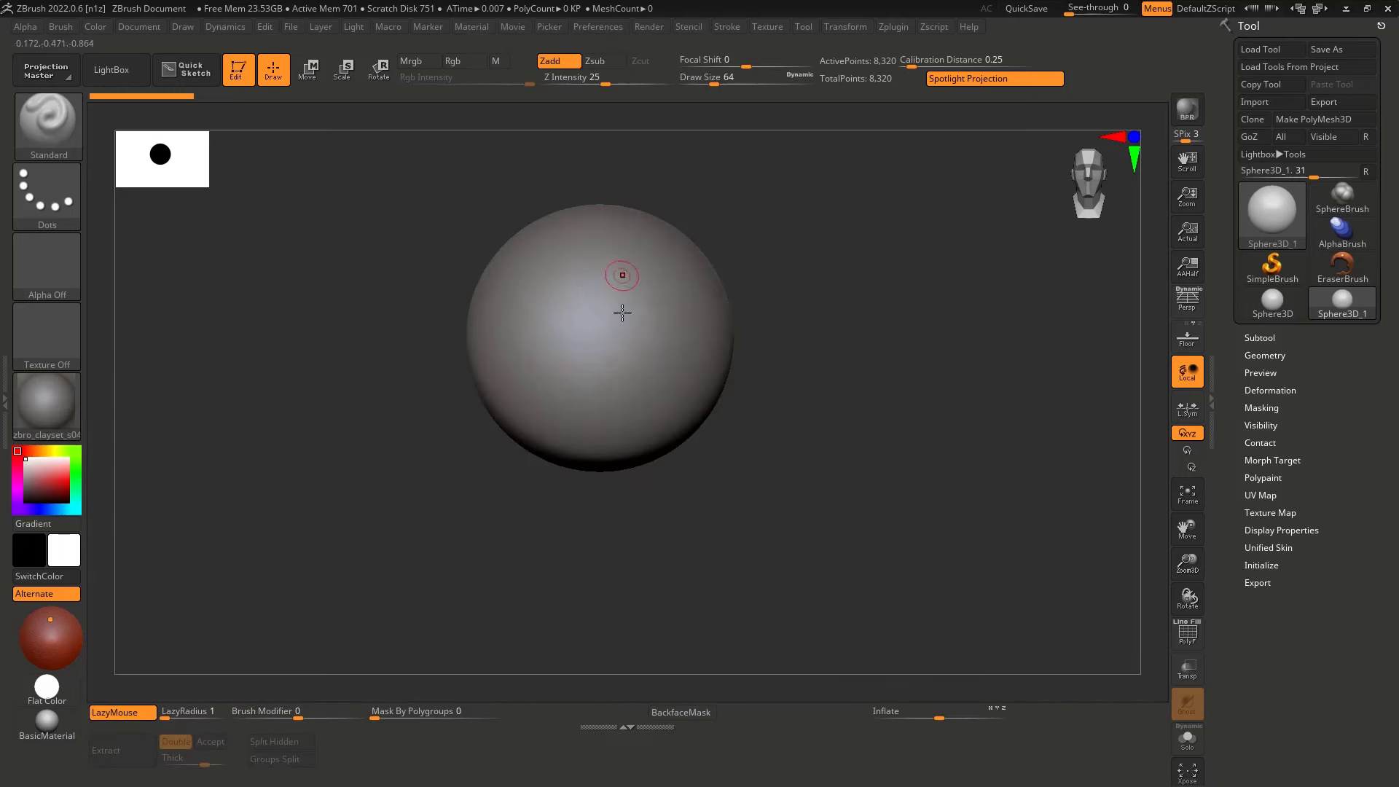
click(47, 402)
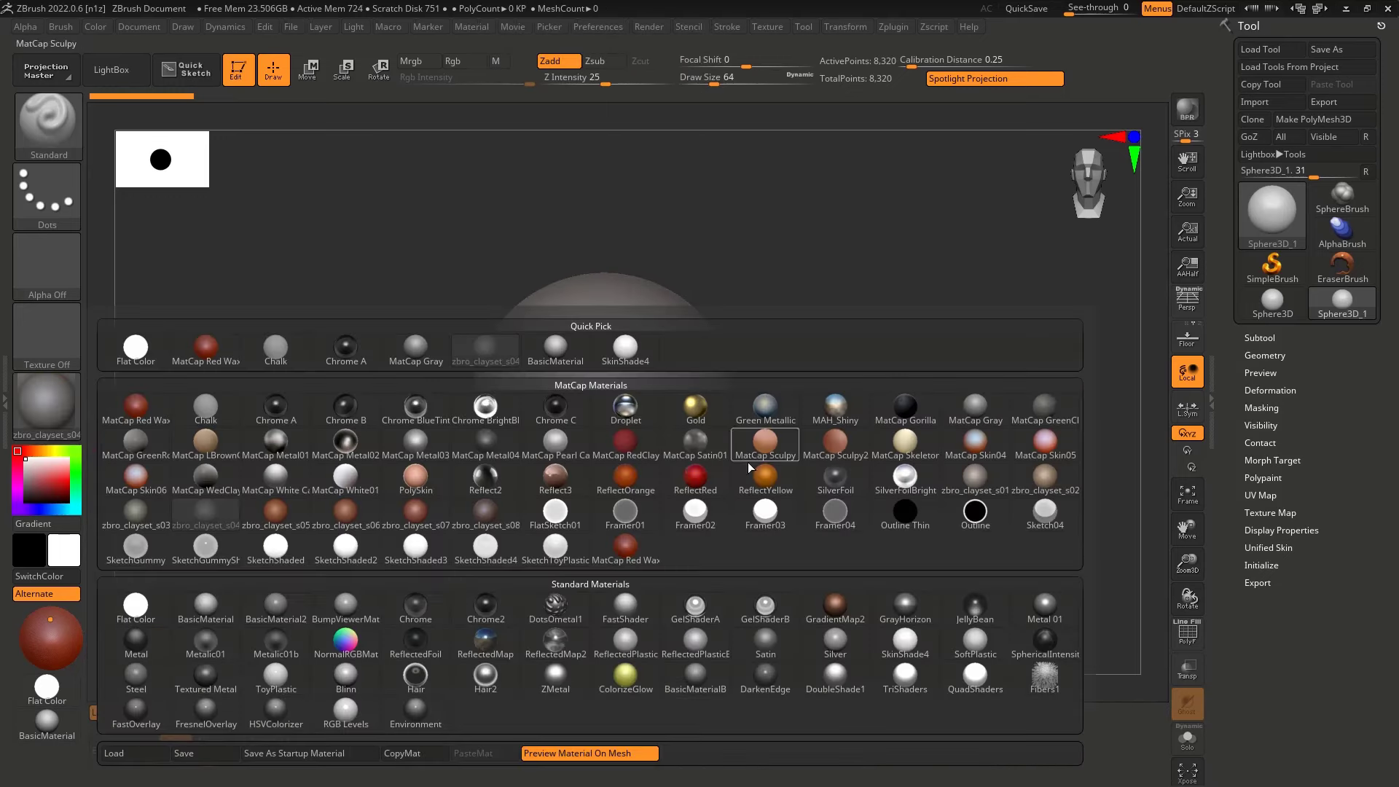
mouse_move(429, 492)
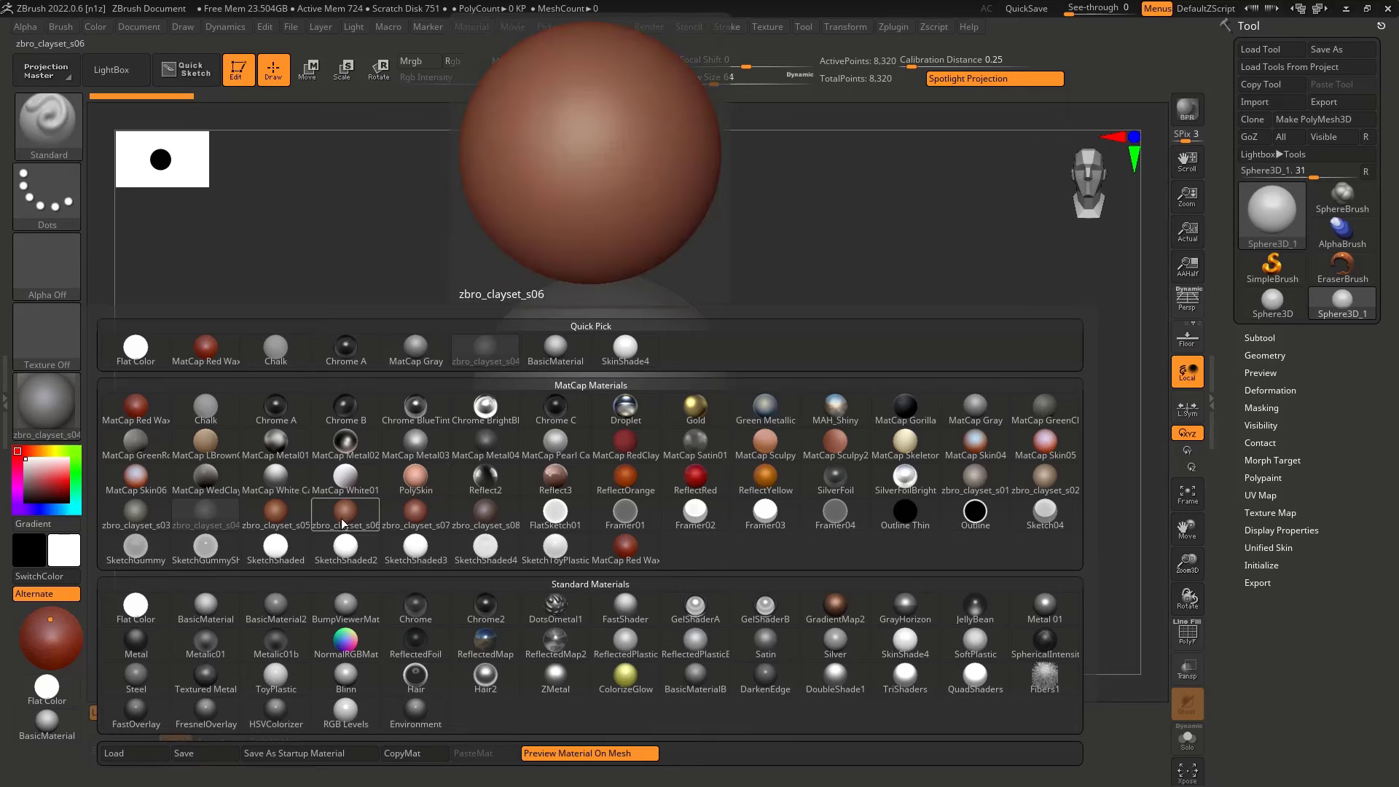
click(135, 514)
Apply the zbro_clayset_s01 MatCap material to the sphere
click(57, 416)
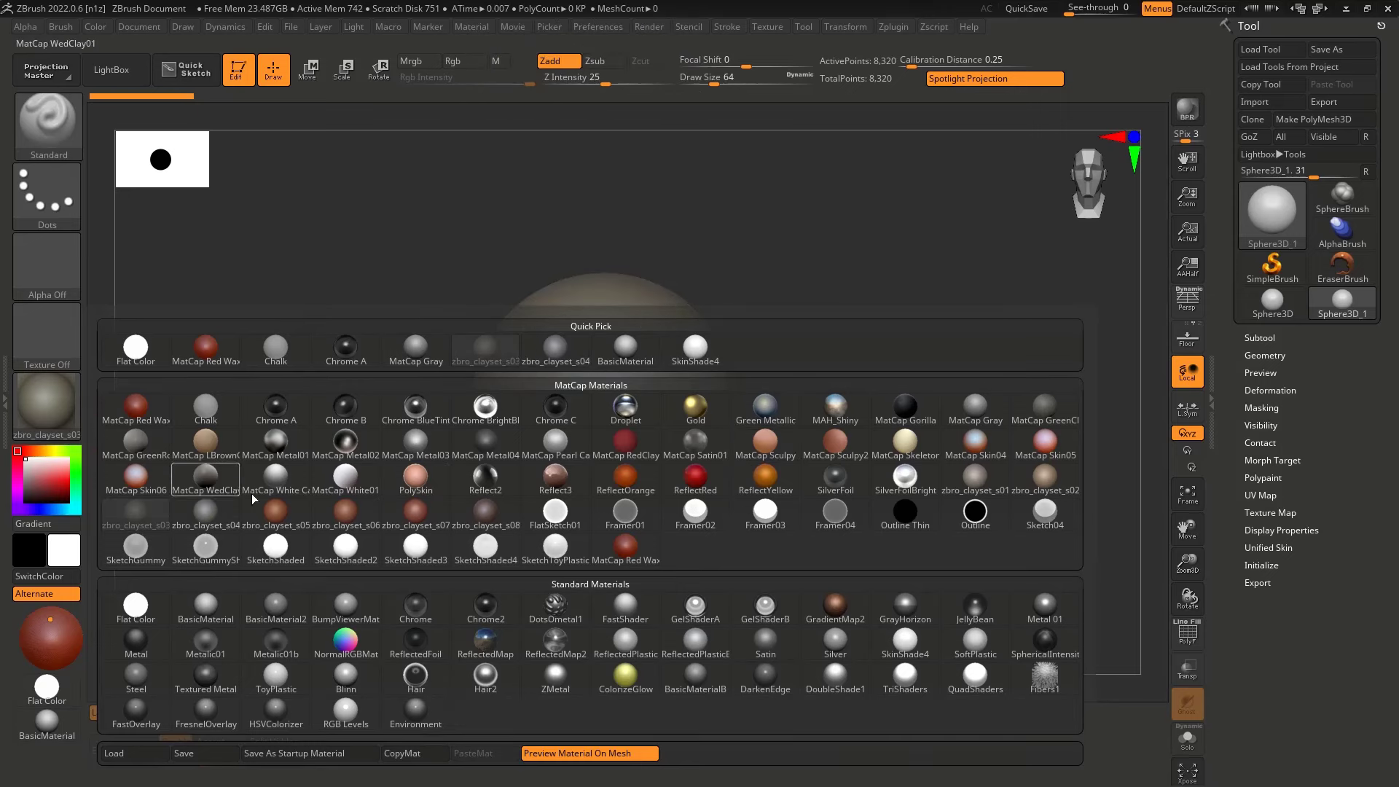
click(975, 479)
alt+right_drag(583, 348, 625, 328)
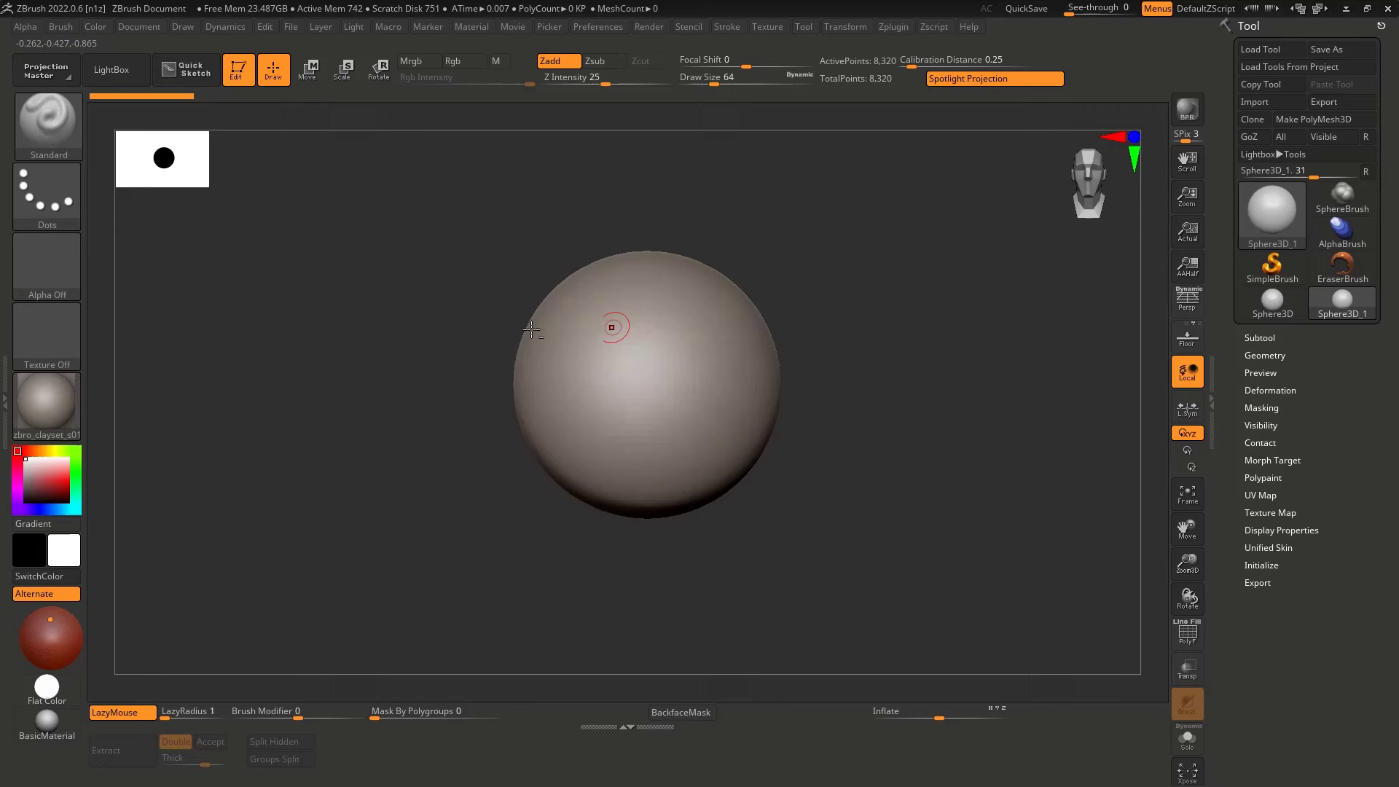
click(24, 413)
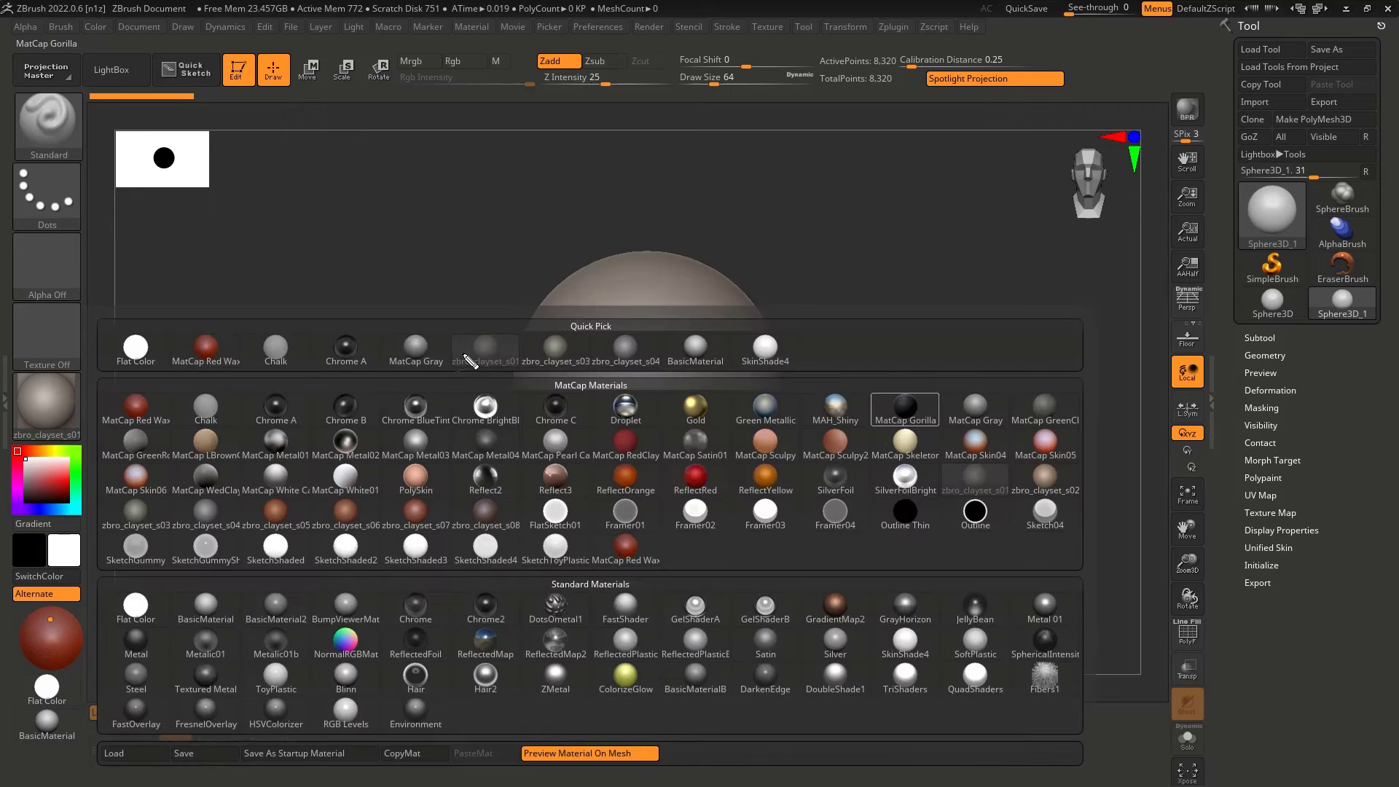
drag(481, 315, 387, 356)
key(Escape)
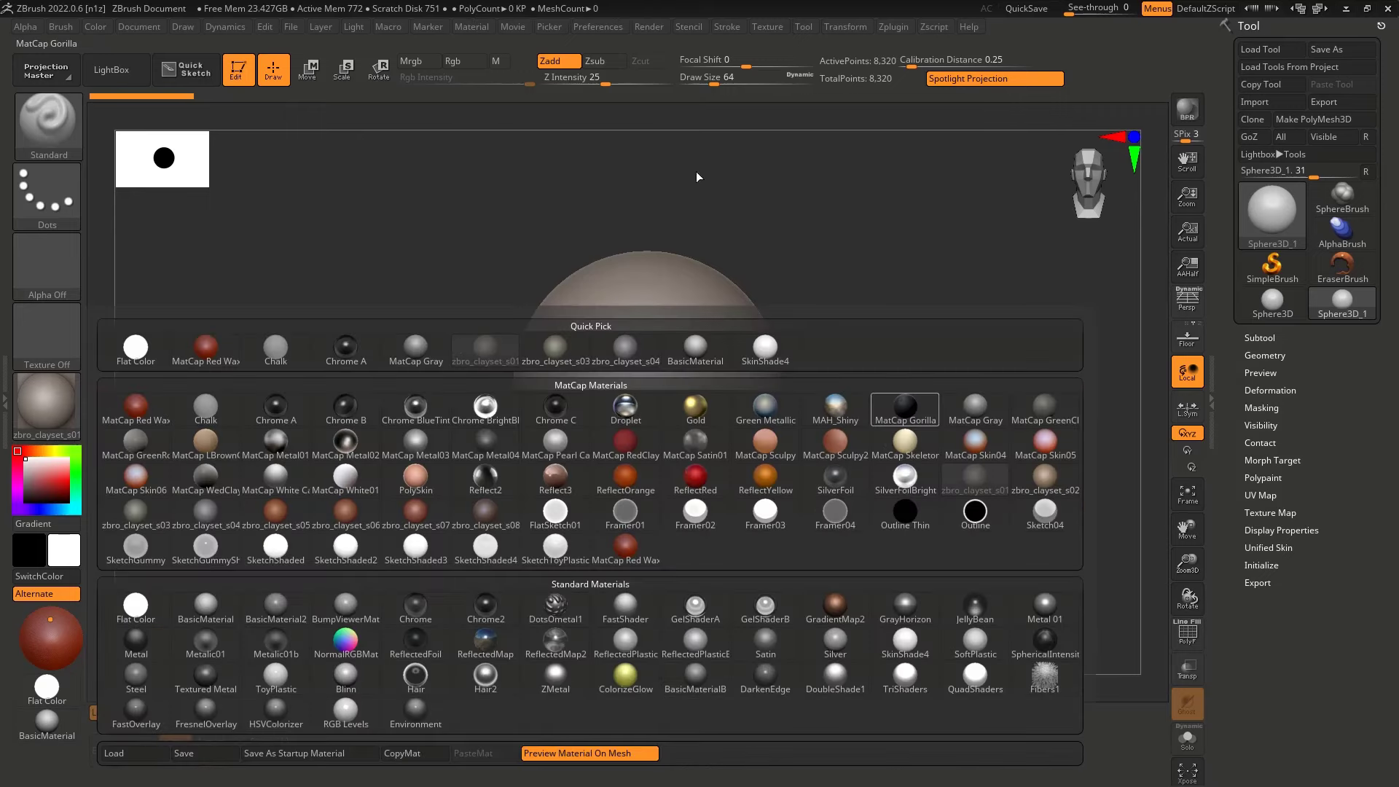
mouse_move(758, 200)
mouse_down()
mouse_move(771, 182)
mouse_move(754, 210)
mouse_up()
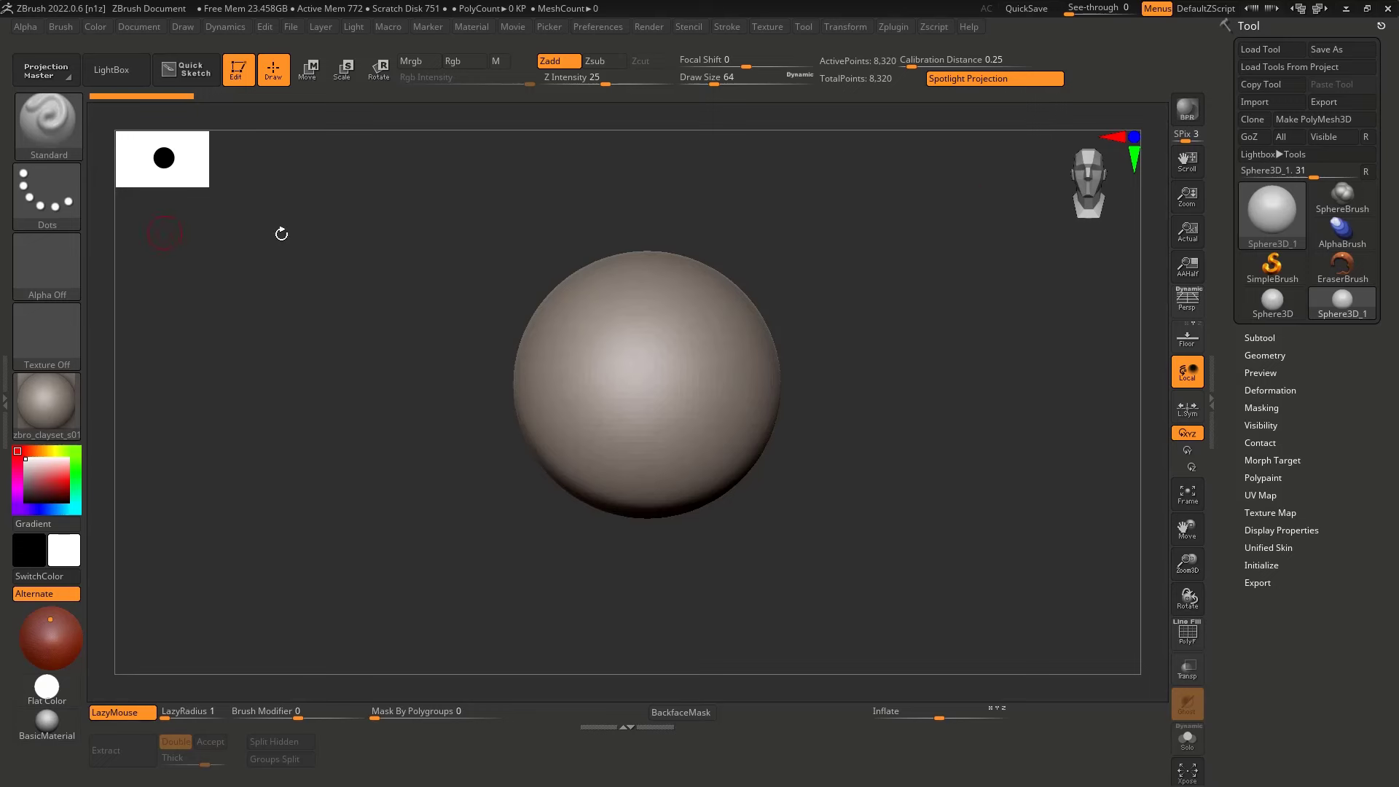
Convert the primitive sphere into an editable PolyMesh3D
shift+drag(769, 232, 785, 233)
key(shift+f)
key(shift+f)
click(1315, 118)
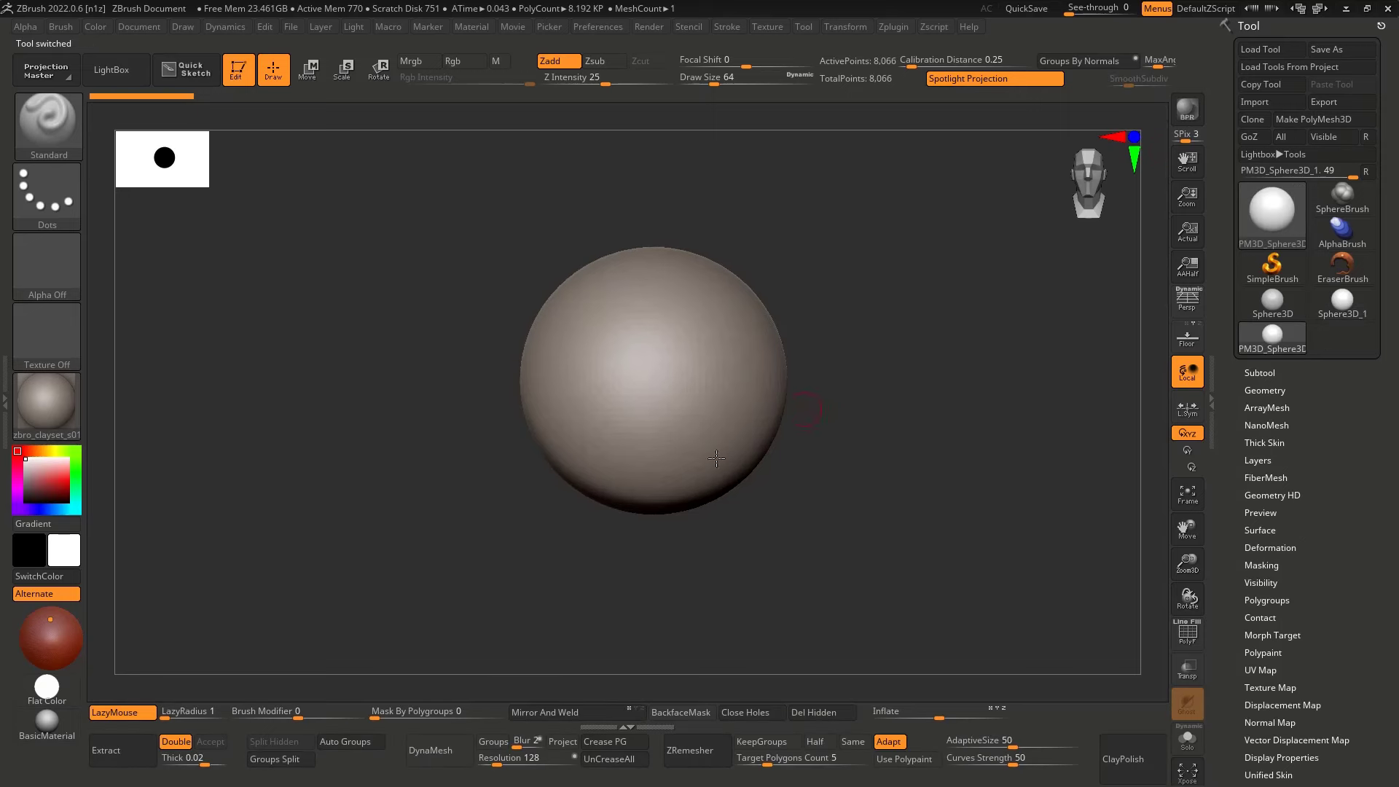
Turn off the Dynamic mode of the brush size and set the Draw Size to about 197
key(s)
drag(599, 403, 705, 400)
double_click(800, 79)
key(s)
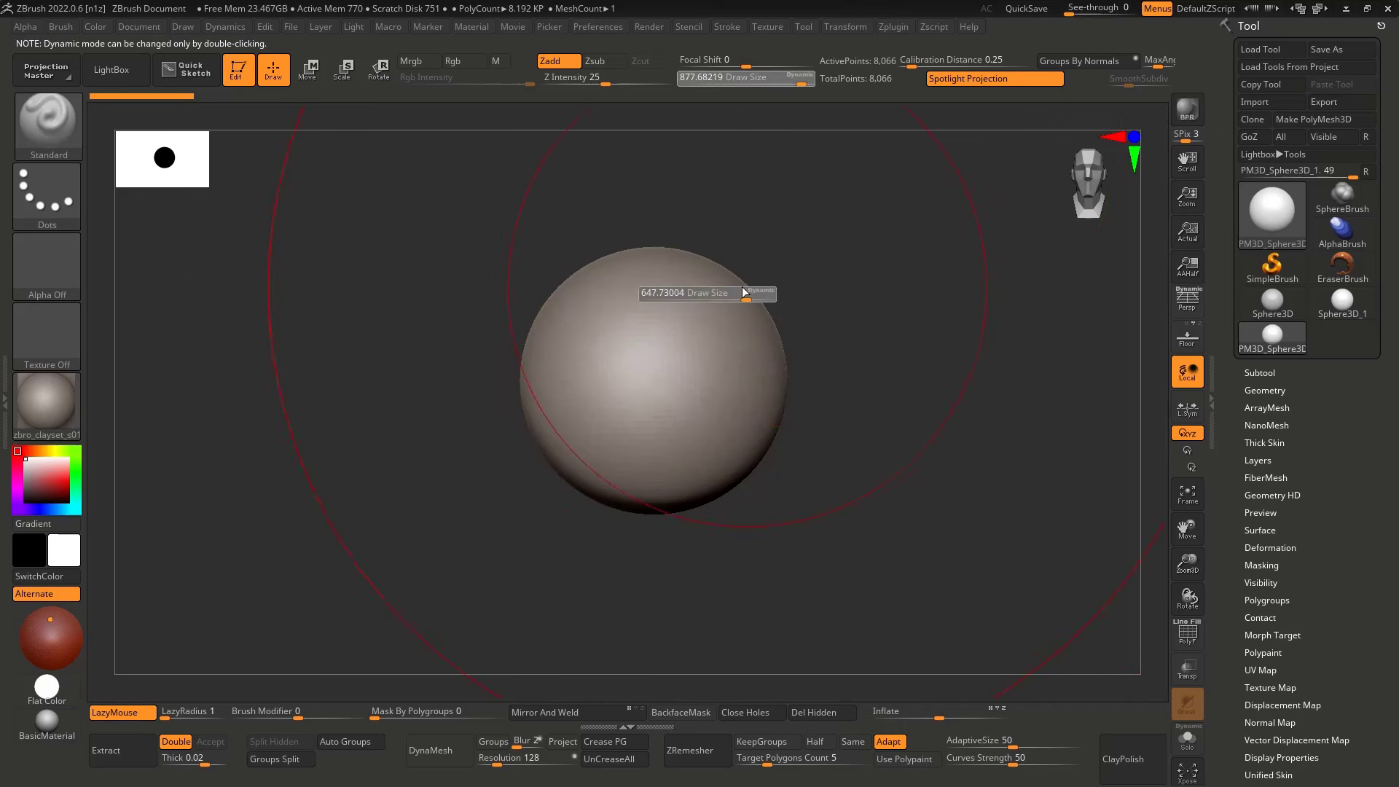
drag(744, 294, 714, 295)
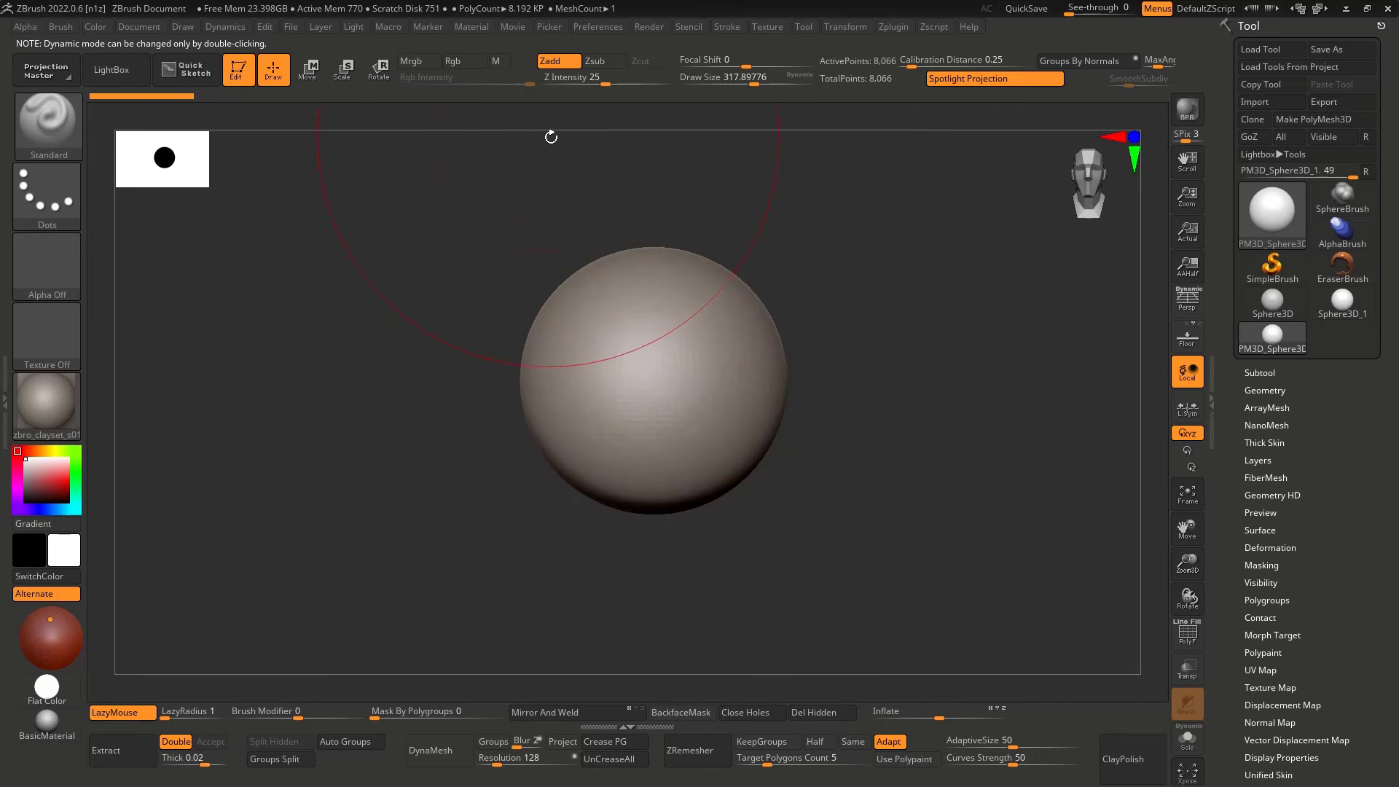
alt+drag(777, 236, 743, 259)
key(s)
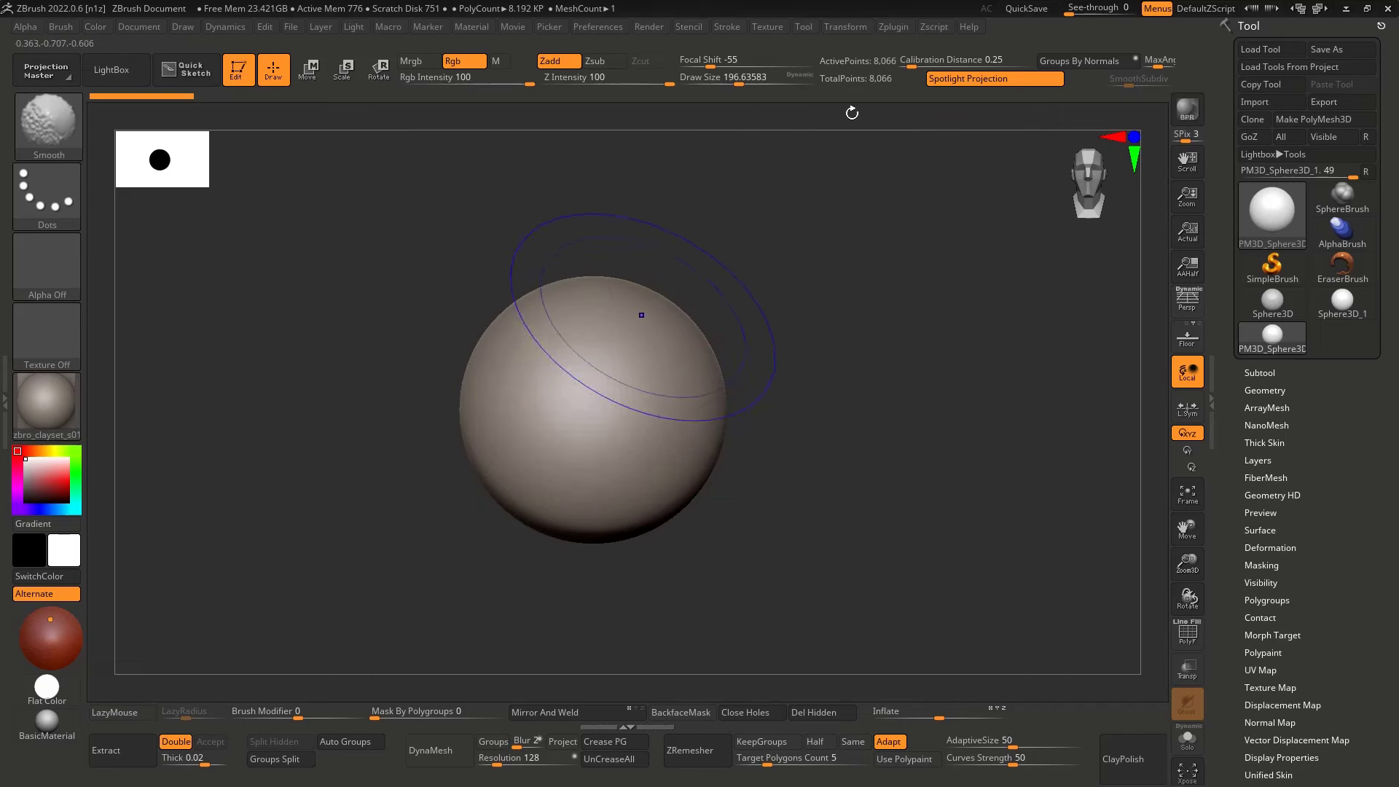
Activate radial symmetry around the Y axis for sculpting the sphere
click(844, 26)
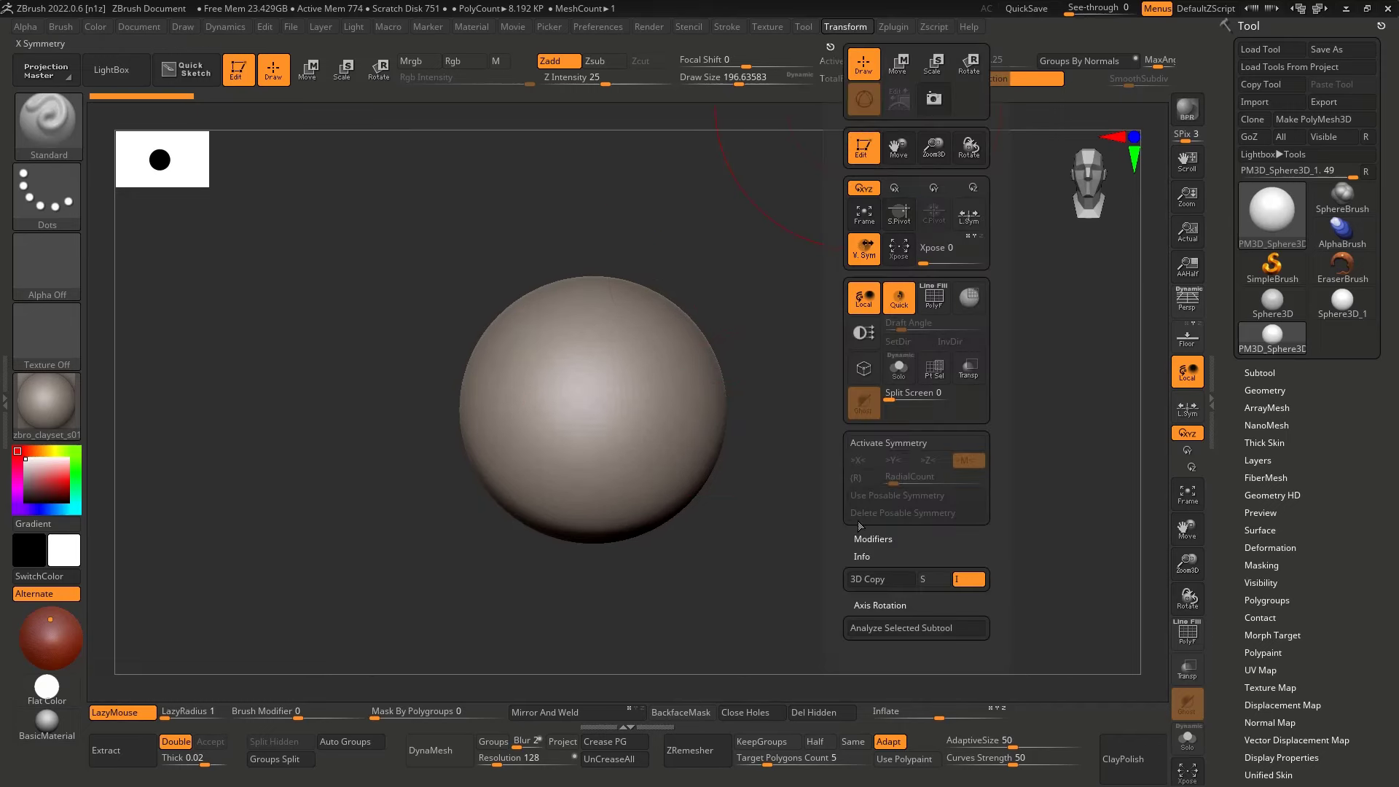
click(889, 446)
click(891, 462)
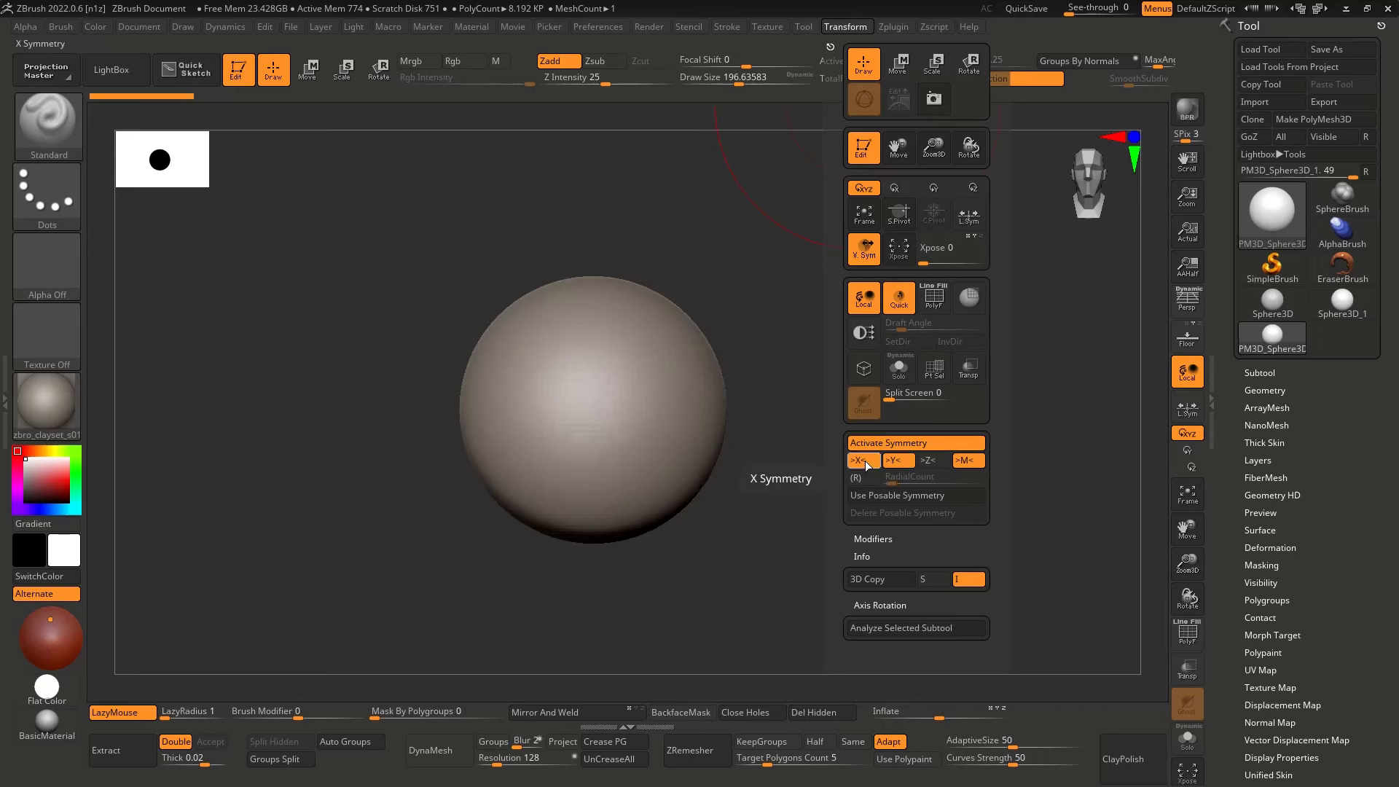
click(862, 479)
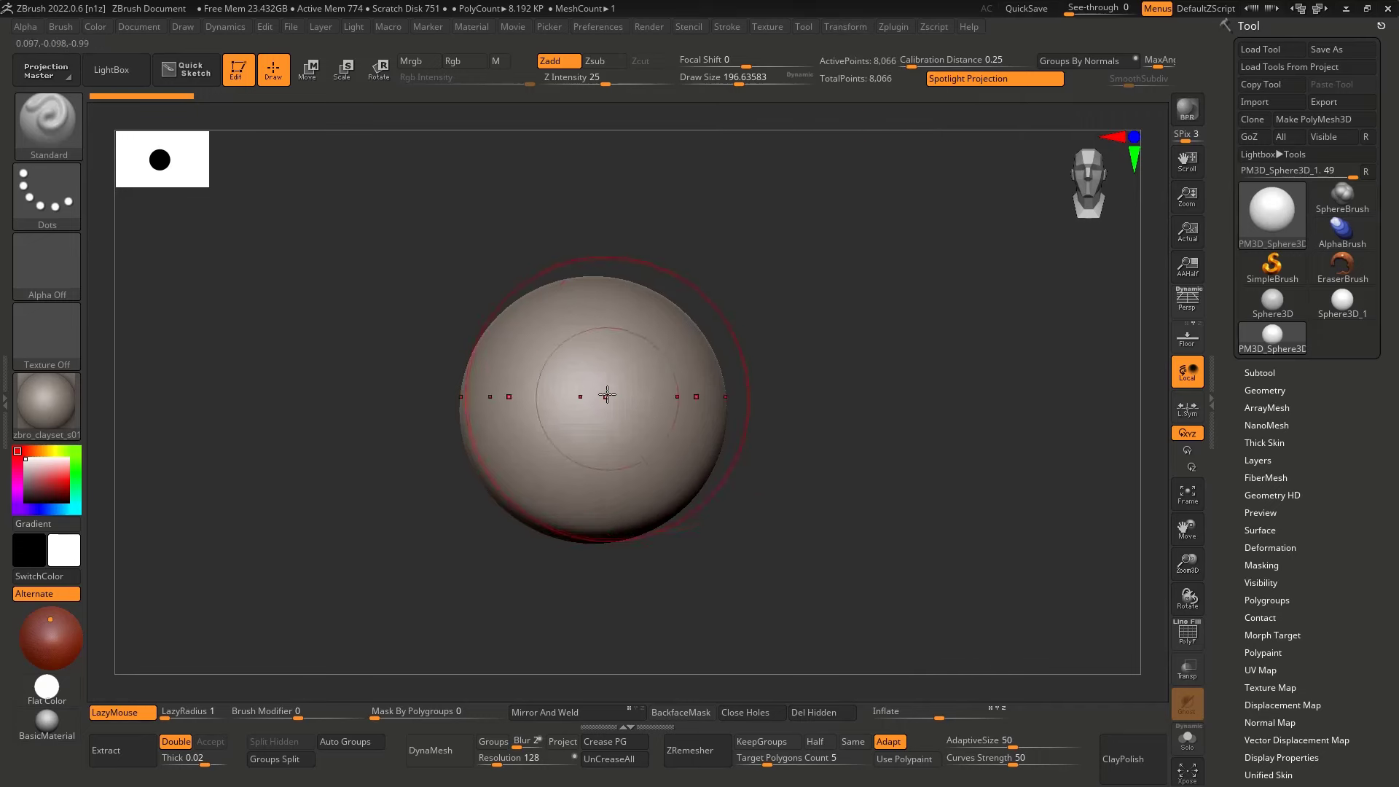
Try pulling the side of the sphere with the Move Topological brush at a Draw Size of about 234, and undo it
mouse_move(607, 395)
right_down()
mouse_move(640, 468)
mouse_move(631, 372)
mouse_move(647, 394)
right_up()
key(])
key(])
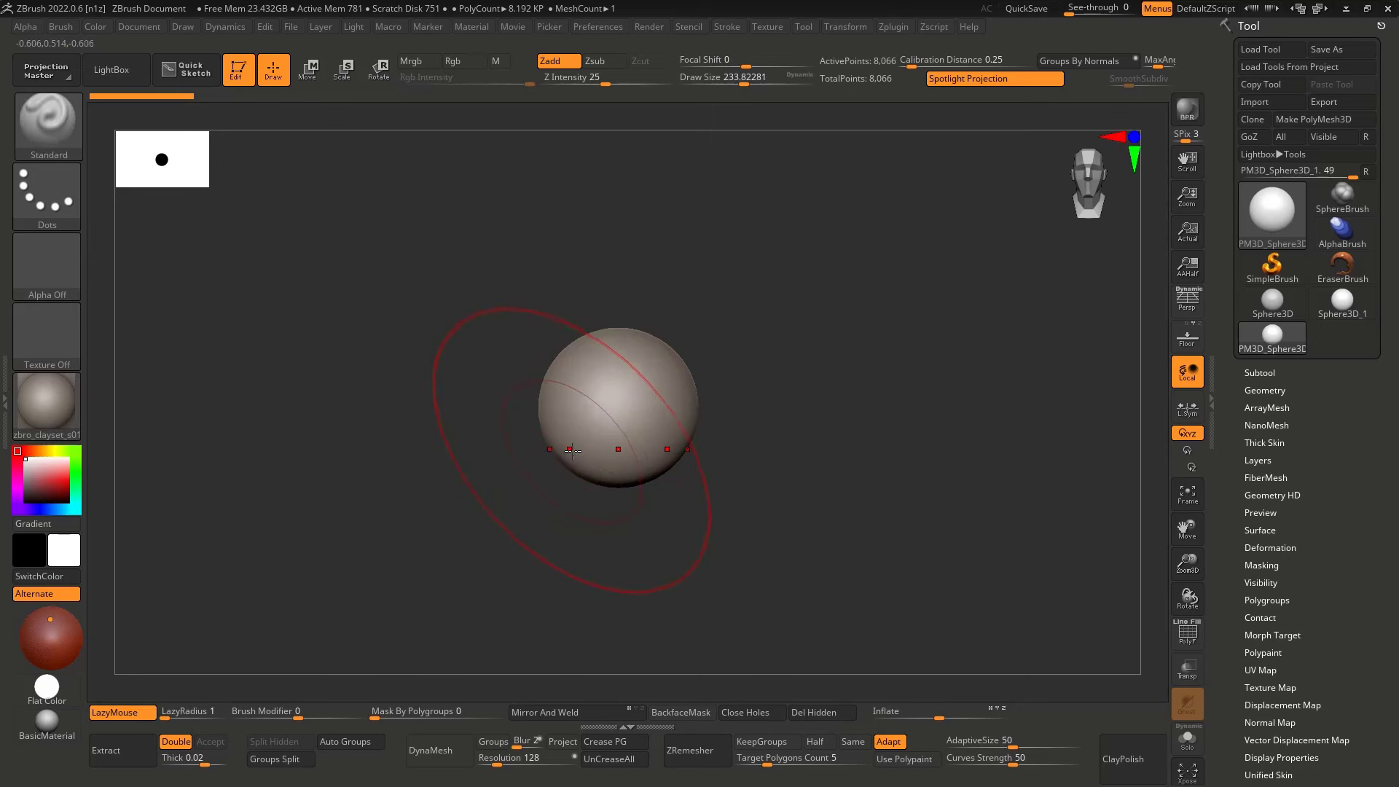
key(b)
key(m)
key(t)
mouse_move(572, 451)
mouse_down()
mouse_move(560, 442)
mouse_move(568, 465)
mouse_move(562, 450)
mouse_up()
key(ctrl+z)
Try the regular Move brush on the sphere and undo its change
key(b)
key(m)
key(v)
key(ctrl+z)
Select the Move Topological brush and snap the view to look along the sphere's vertical axis
key(b)
key(m)
key(t)
mouse_move(612, 528)
shift+mouse_down()
mouse_move(615, 440)
mouse_move(578, 440)
mouse_move(576, 480)
shift+mouse_up()
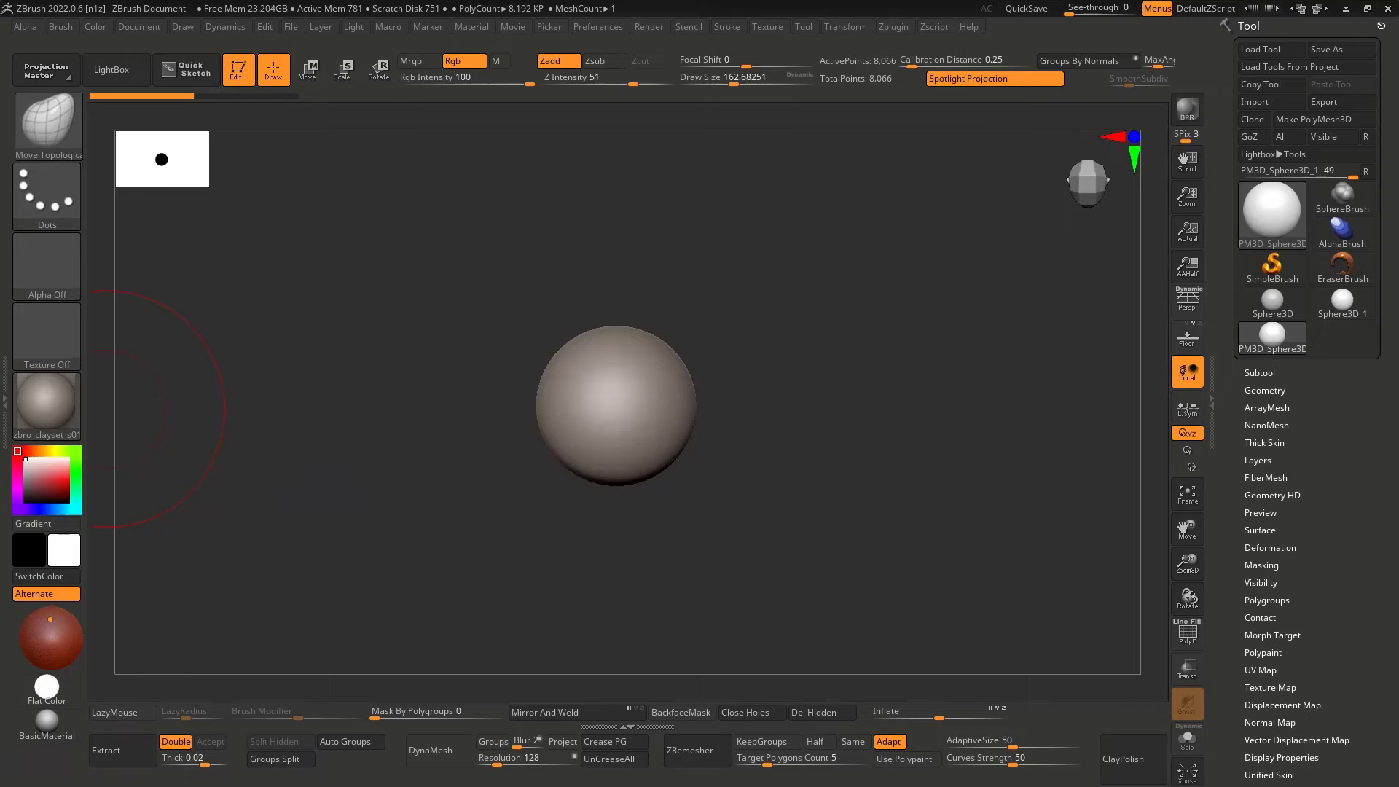
Switch to Pinterest in the browser and look through the "pumpkin stylized" results for reference shapes
drag(470, 221, 608, 230)
double_click(712, 231)
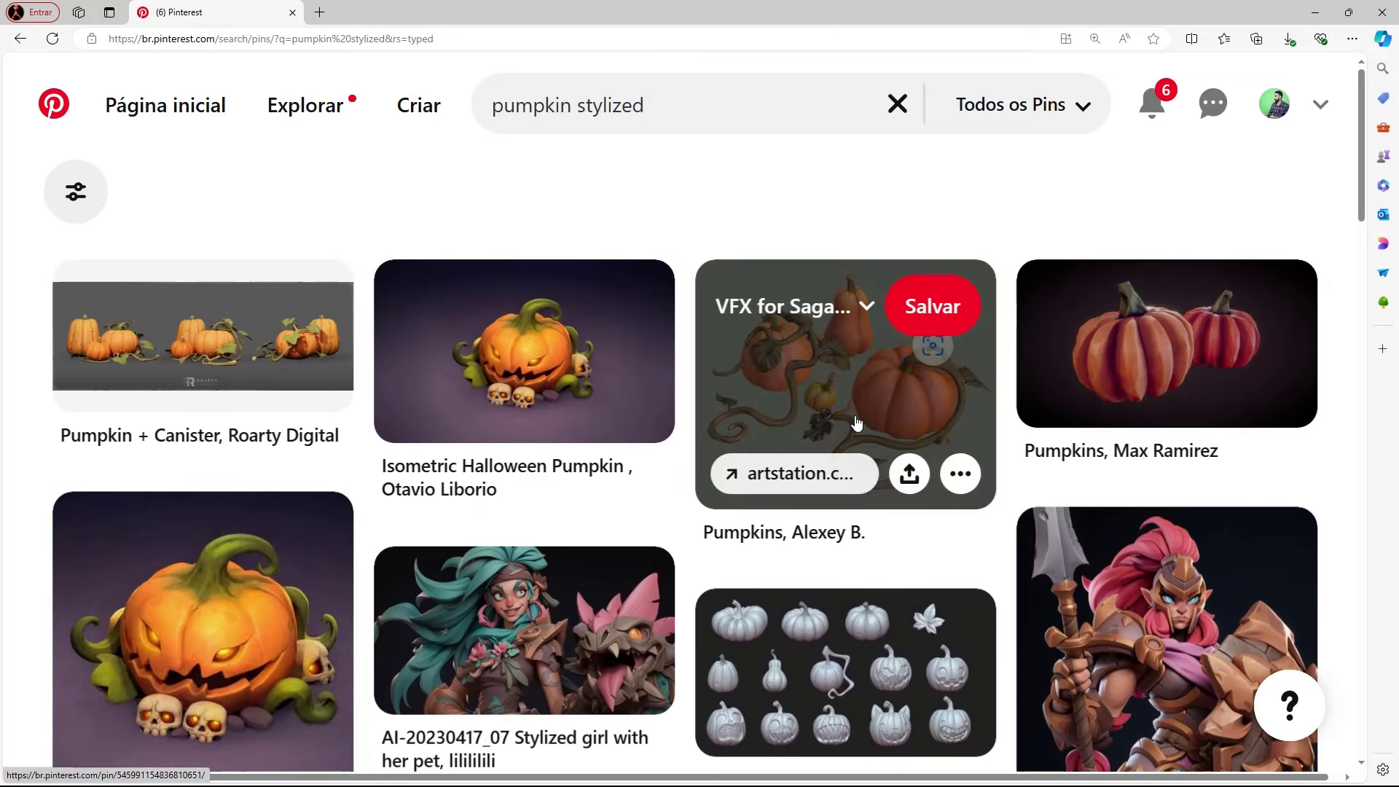
scroll(857, 424, down, 1)
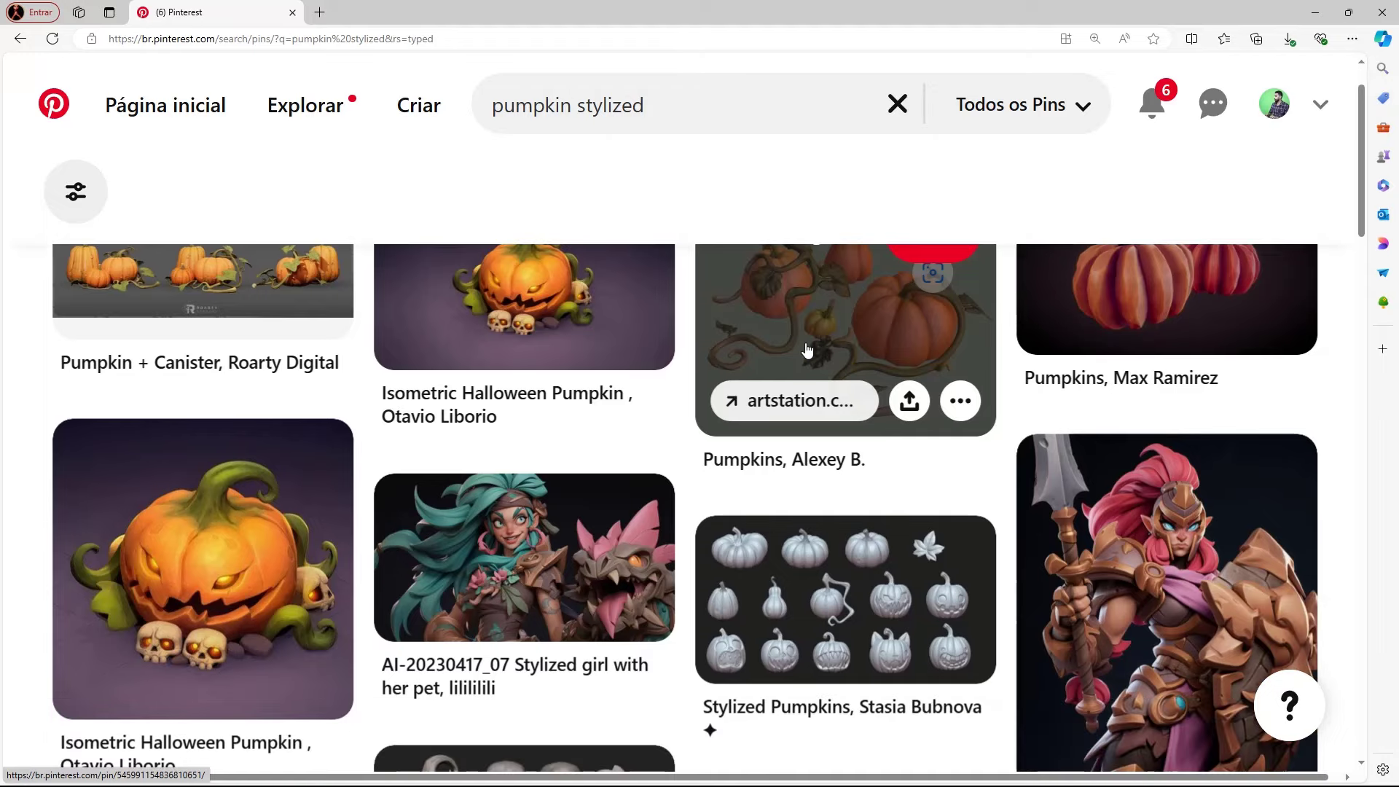
scroll(800, 379, down, 6)
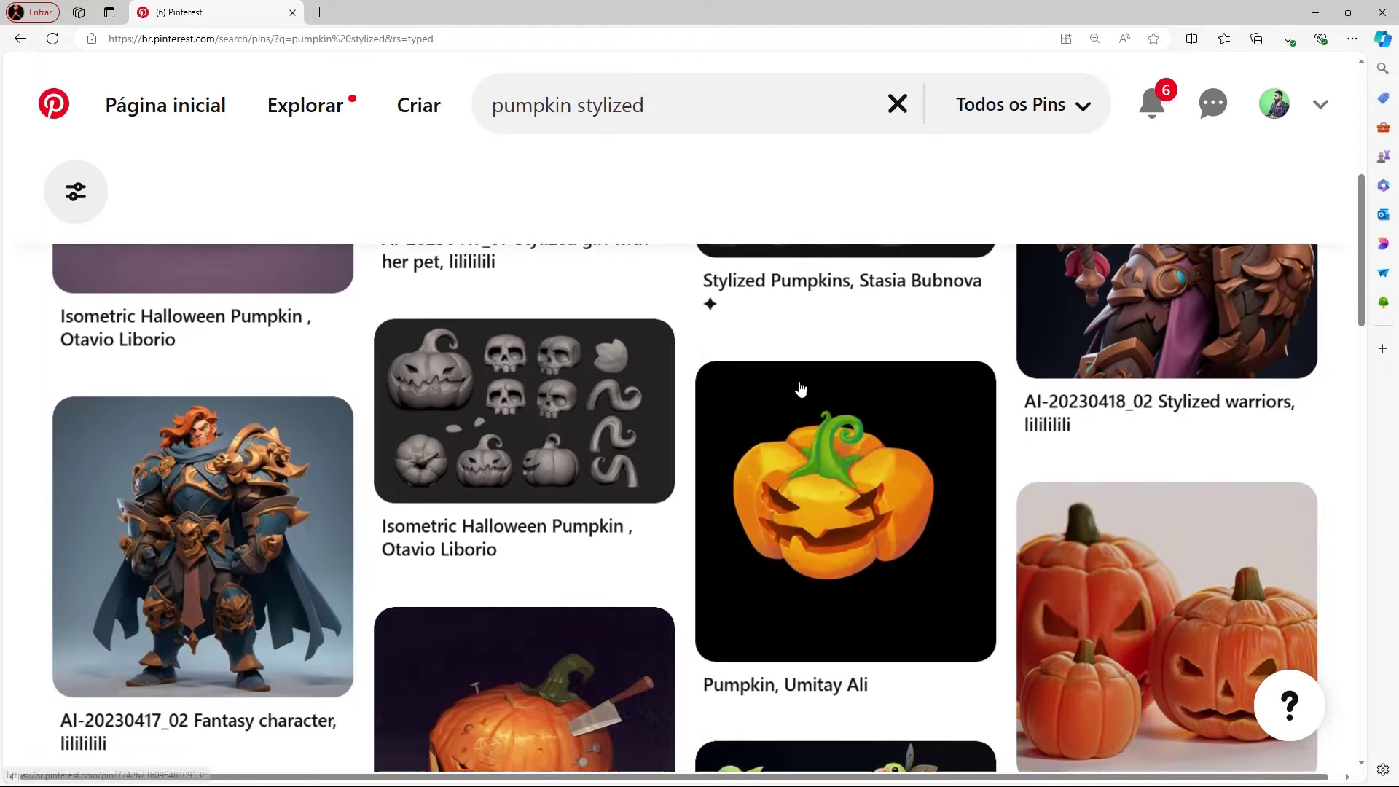
scroll(801, 386, down, 4)
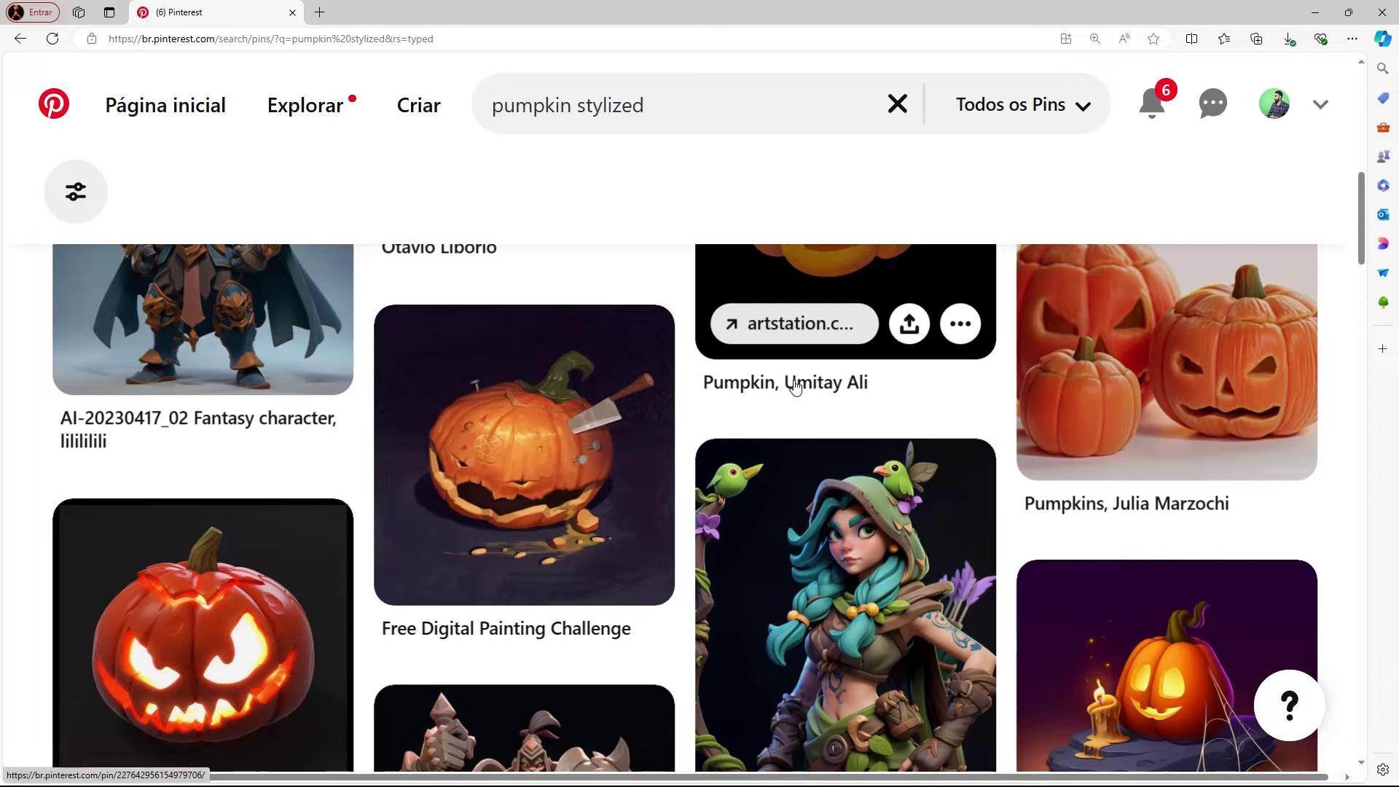
scroll(801, 392, up, 7)
scroll(798, 381, up, 4)
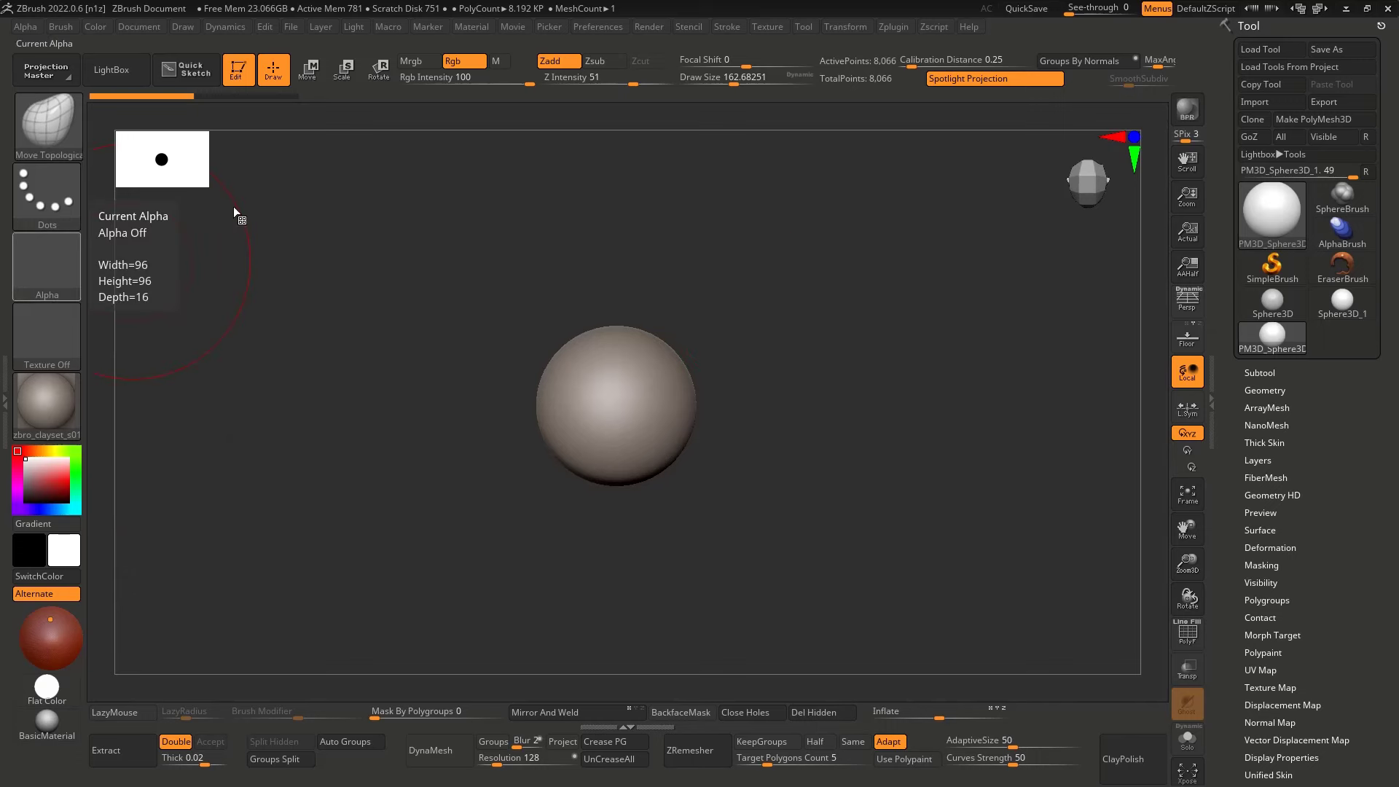
Back in ZBrush, show the sphere's polygon wireframe from the front and turn on perspective distortion
shift+drag(831, 490, 721, 387)
ctrl+right_drag(656, 360, 660, 395)
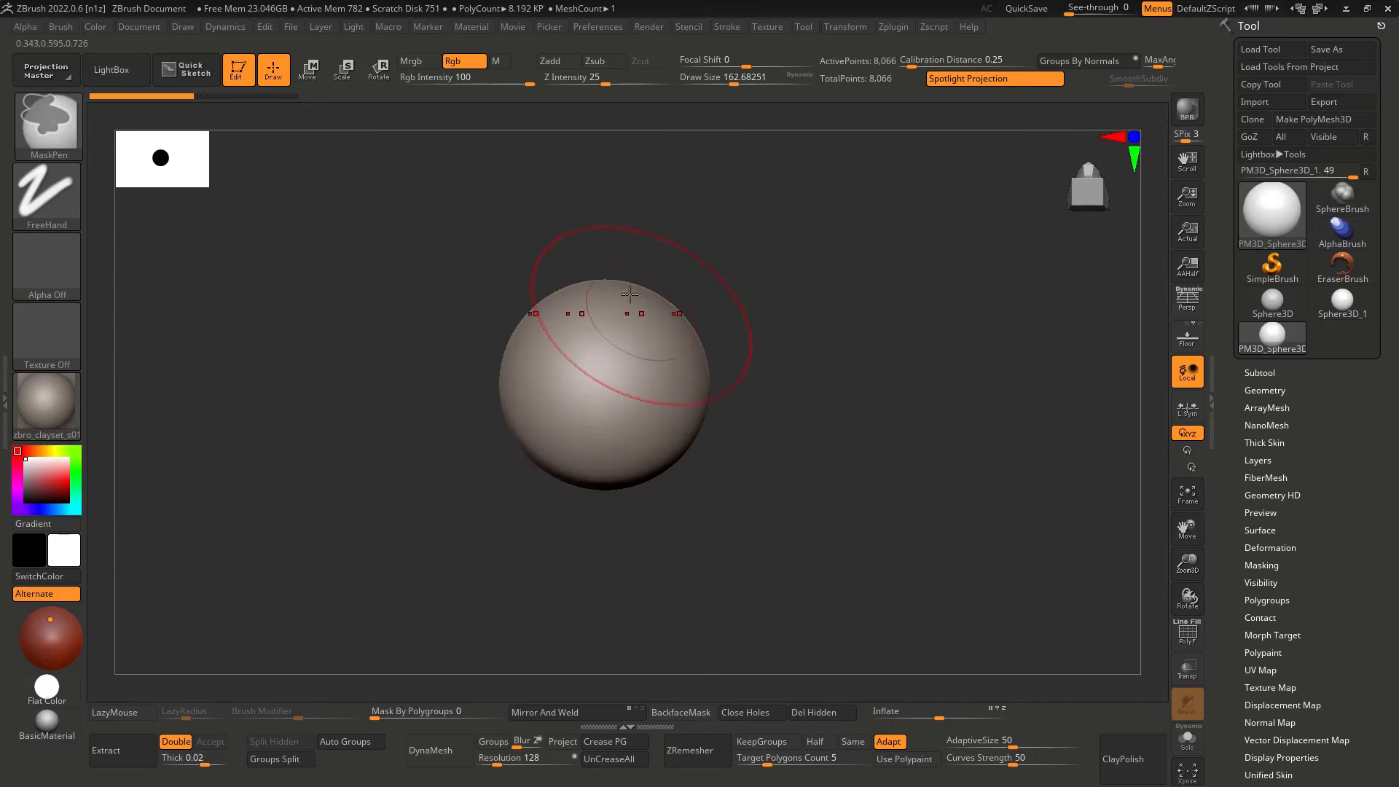
shift+right_drag(590, 360, 583, 409)
shift+right_drag(603, 243, 640, 375)
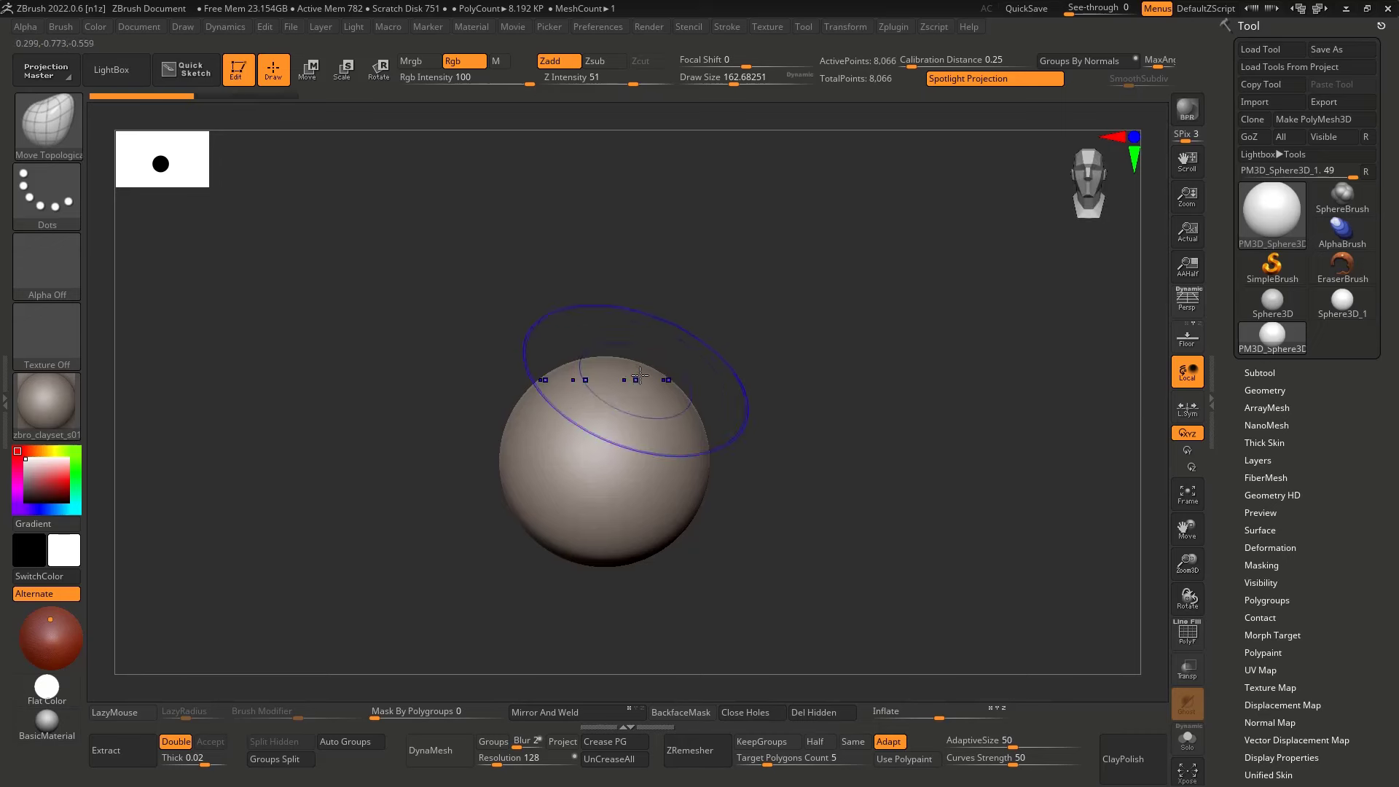
key(shift+f)
click(1185, 305)
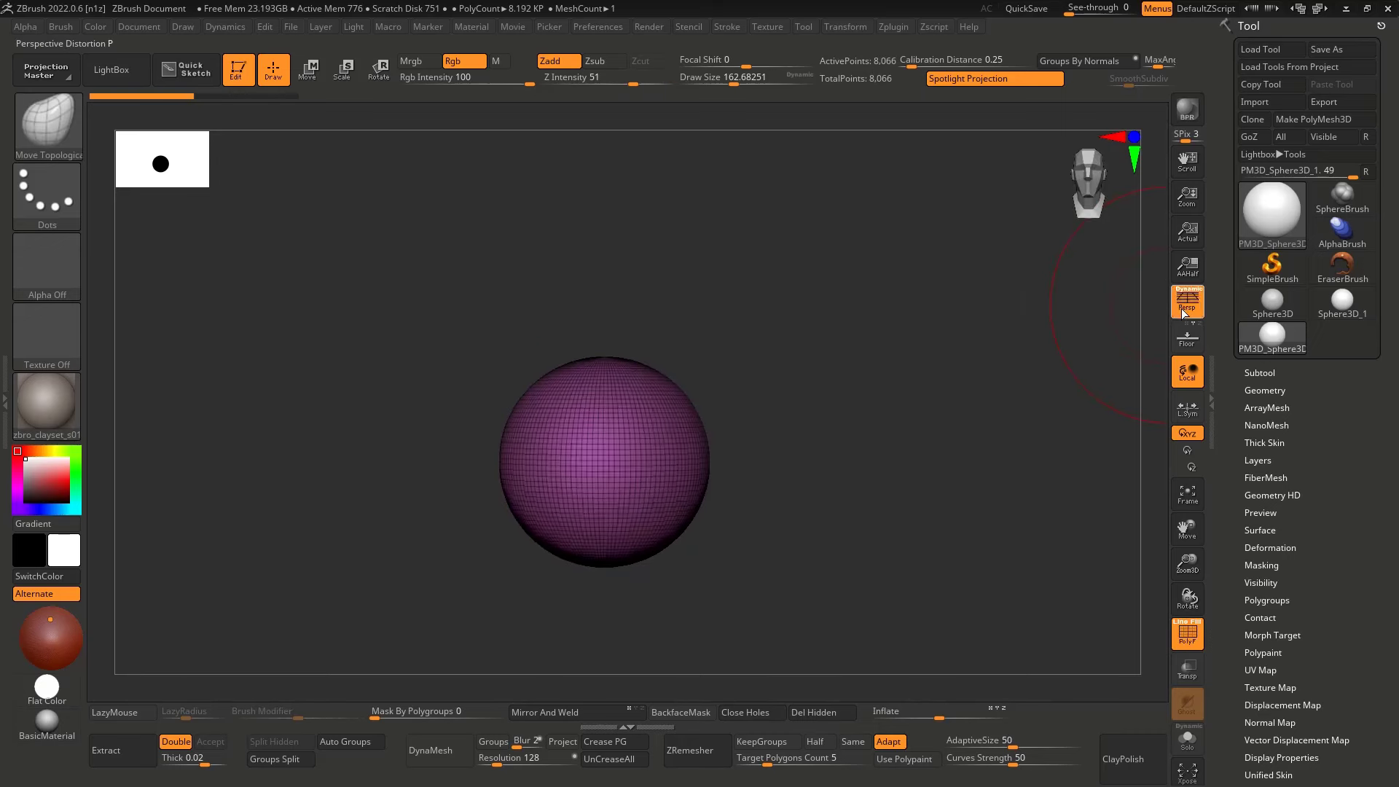
Try to push down the top of the sphere with a smaller Move Topological brush and undo it
drag(608, 360, 604, 373)
key(ctrl+z)
key(bracketleft)
right_drag(603, 365, 612, 346)
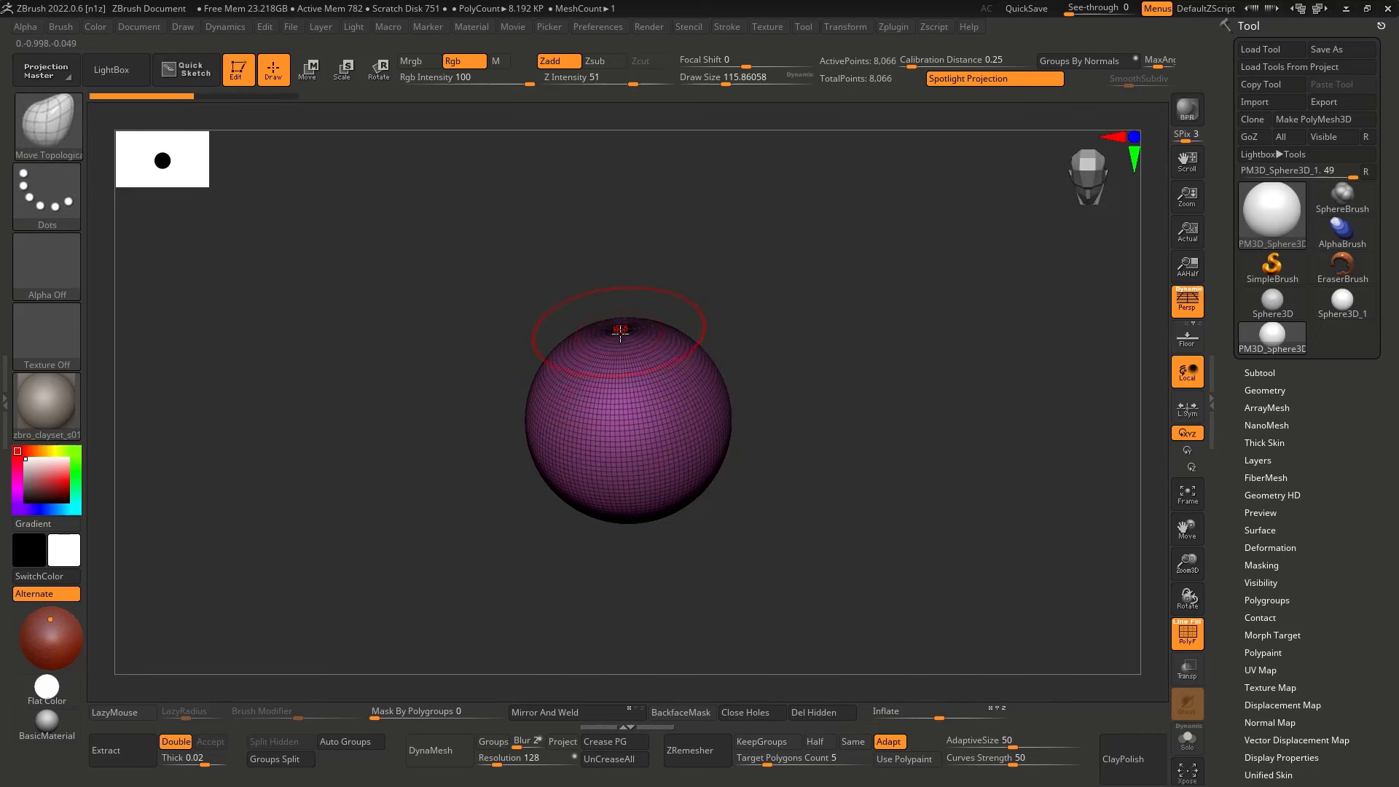
drag(620, 333, 619, 354)
mouse_move(620, 355)
shift+right_down()
mouse_move(623, 328)
mouse_move(623, 363)
shift+right_up()
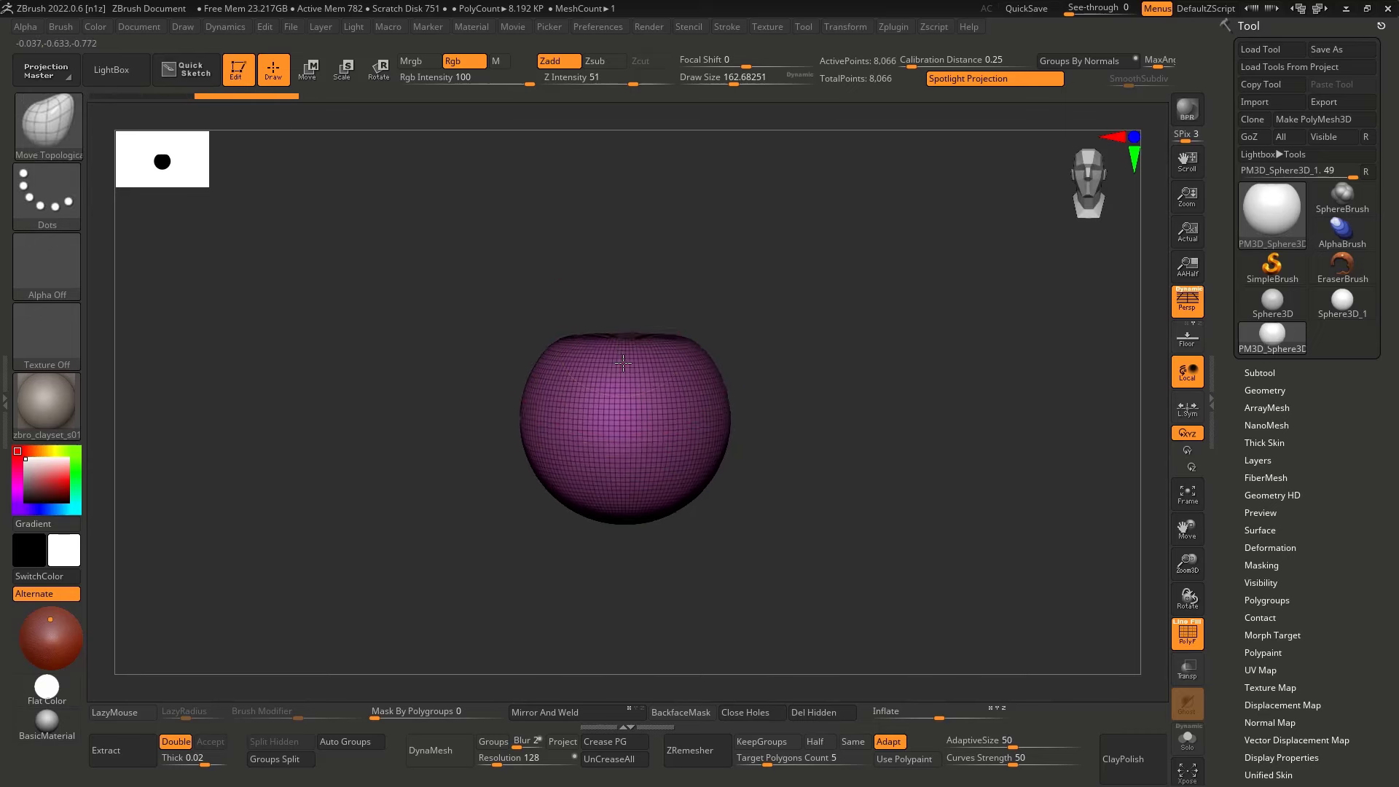
key(ctrl+z)
Turn off the polygon wireframe and flatten the sphere slightly along its vertical axis with the gizmo
key(shift+f)
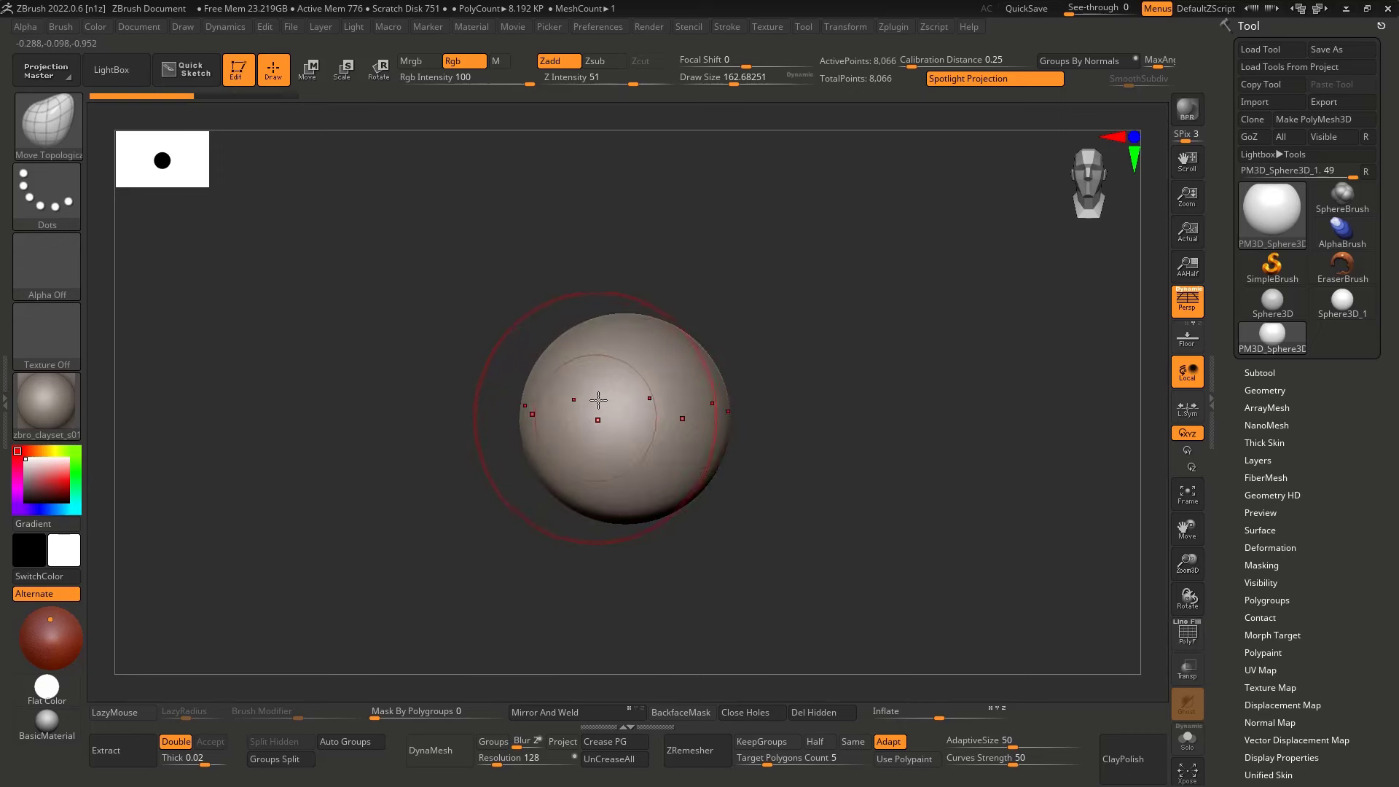
key(w)
drag(631, 362, 631, 371)
key(q)
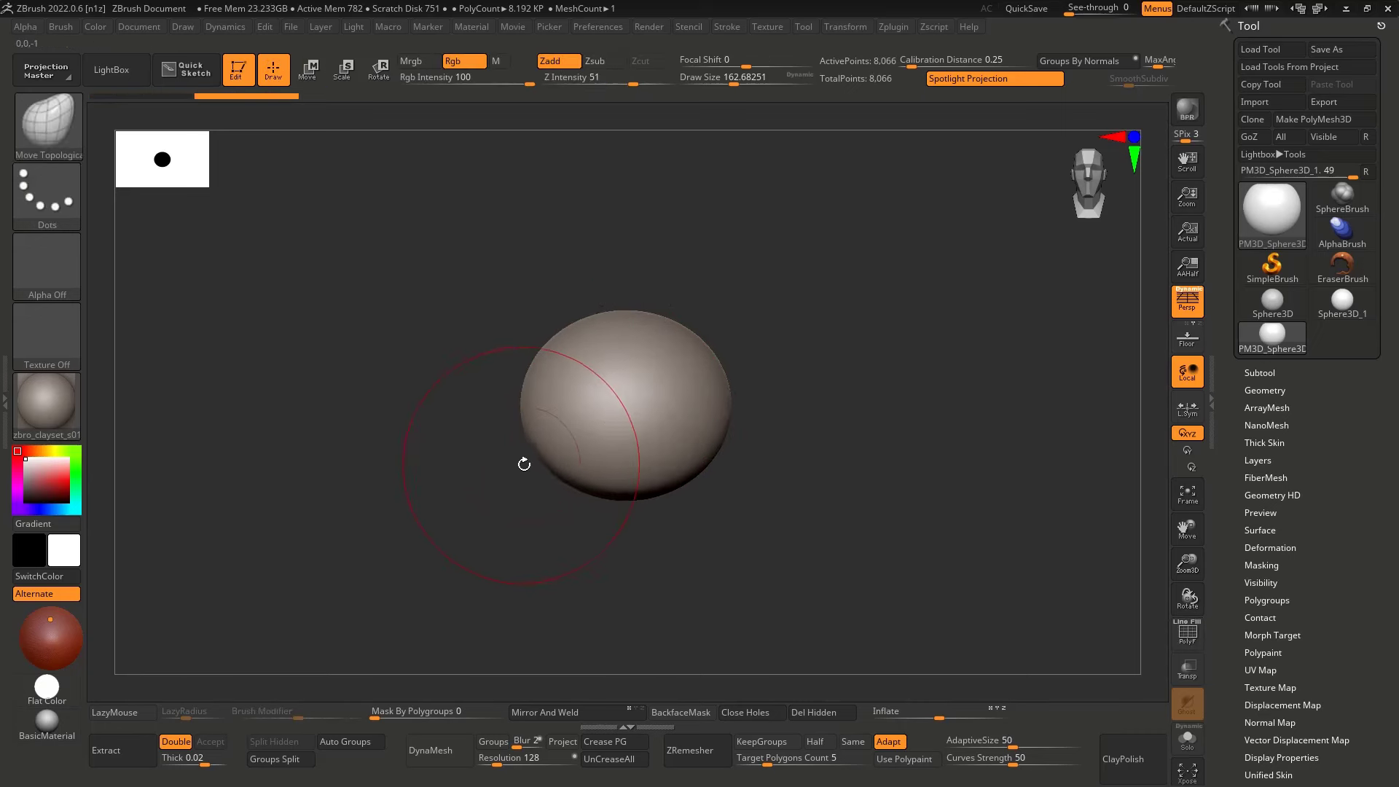
Pull the lower sides of the flattened sphere outward with the Move Topological brush, undoing the first attempt
key(s)
key(d)
click(571, 425)
right_drag(559, 452, 564, 488)
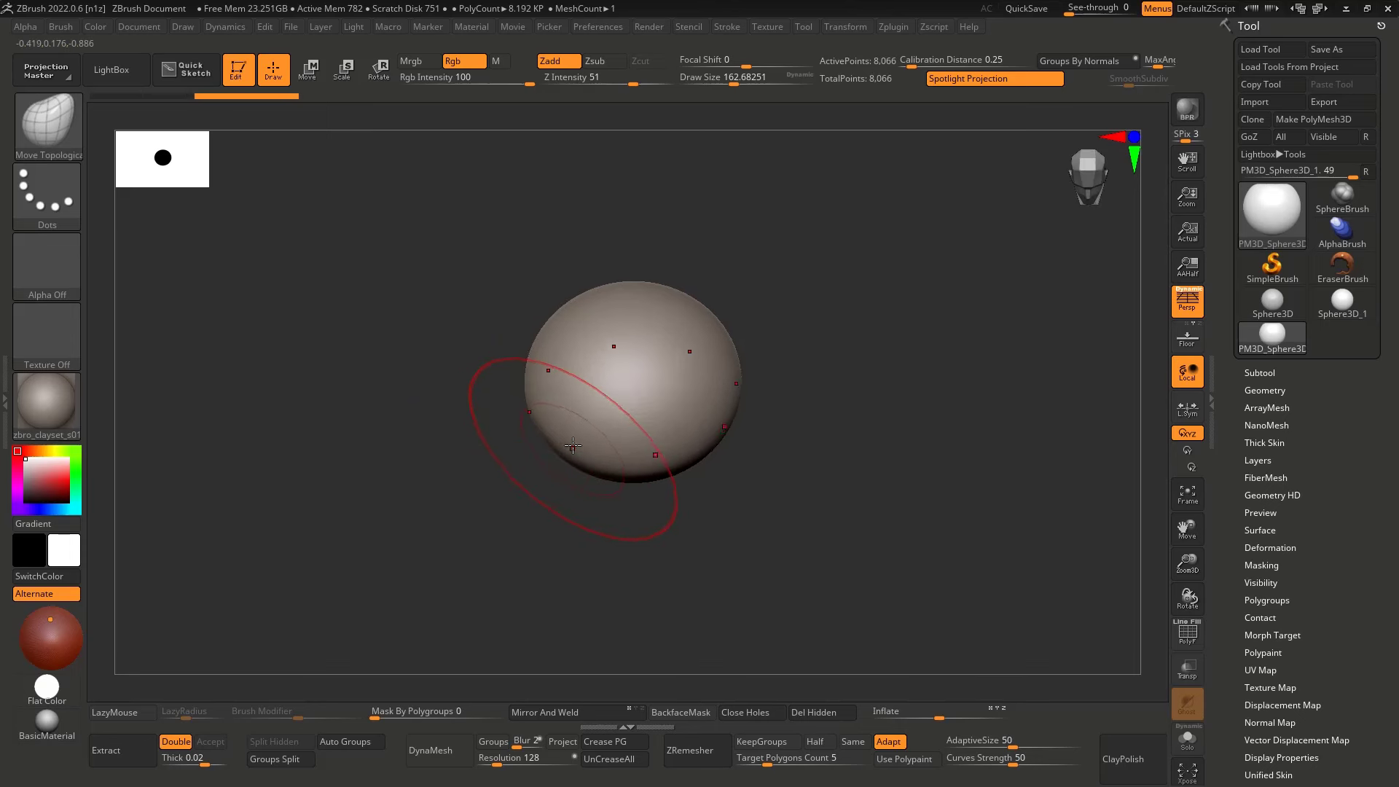
drag(575, 447, 550, 459)
key(ctrl+z)
shift+right_drag(549, 459, 553, 465)
drag(552, 487, 541, 489)
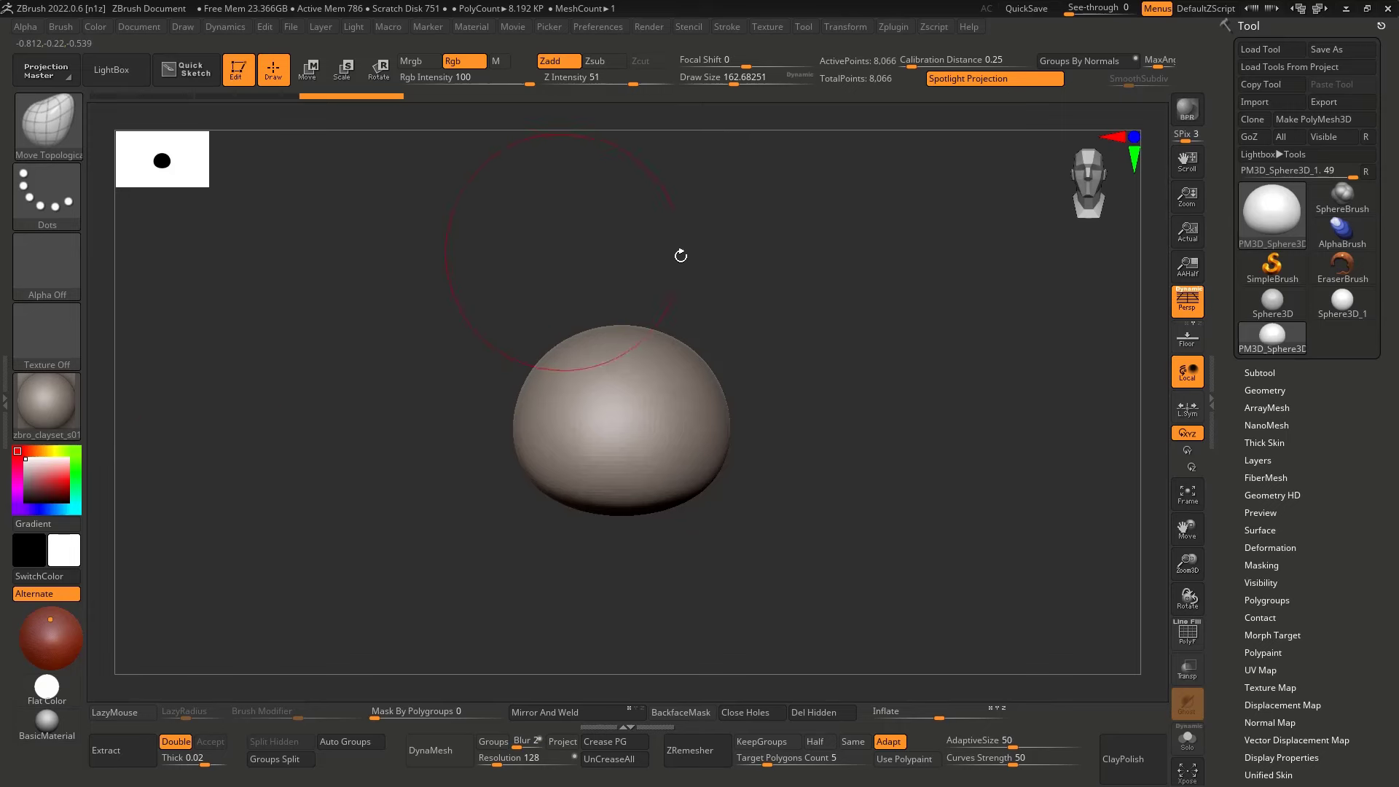
Widen the lower part of the body further and flatten its underside with Move Topological
ctrl+shift+click(660, 525)
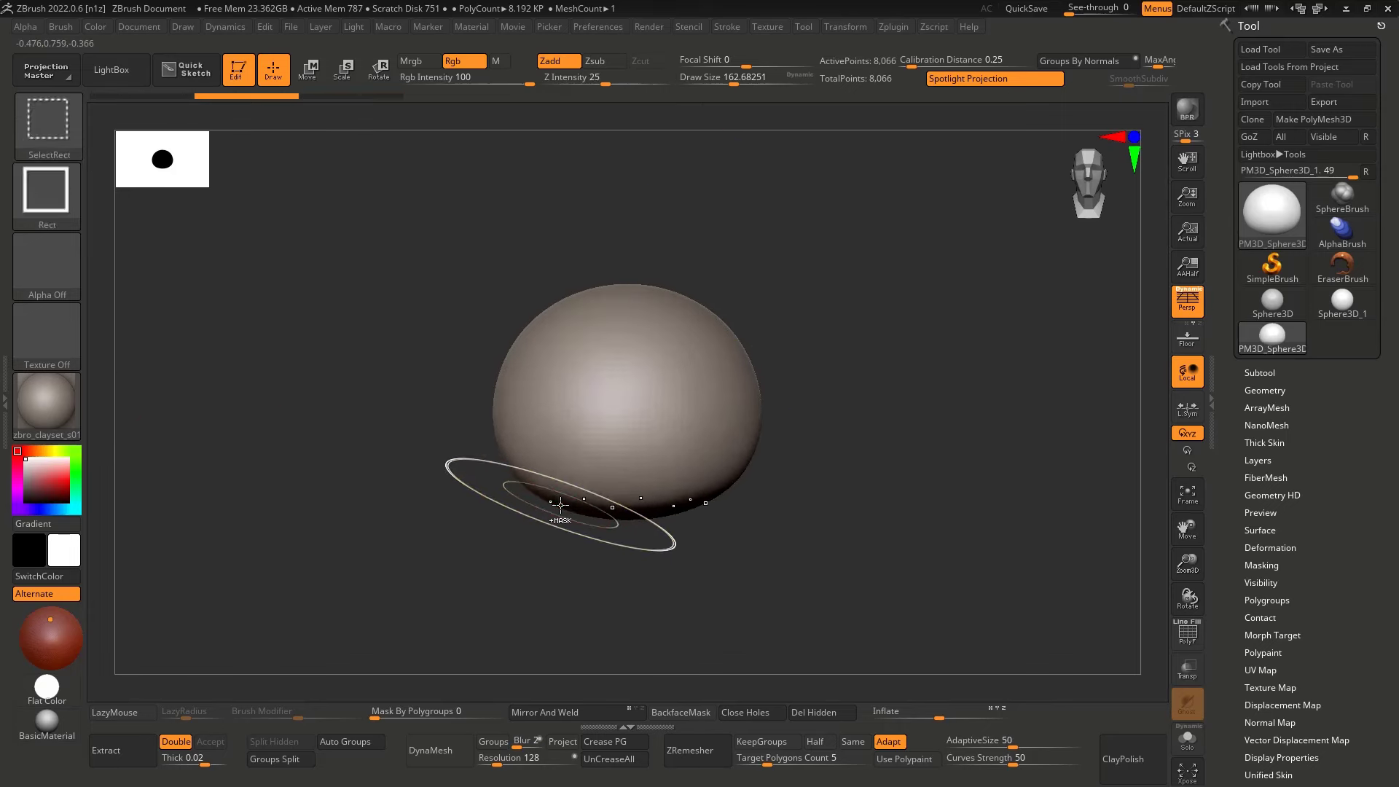
key(ctrl+z)
mouse_move(549, 496)
mouse_down()
mouse_move(529, 497)
mouse_move(608, 486)
mouse_up()
drag(619, 560, 620, 552)
shift+right_drag(619, 551, 615, 562)
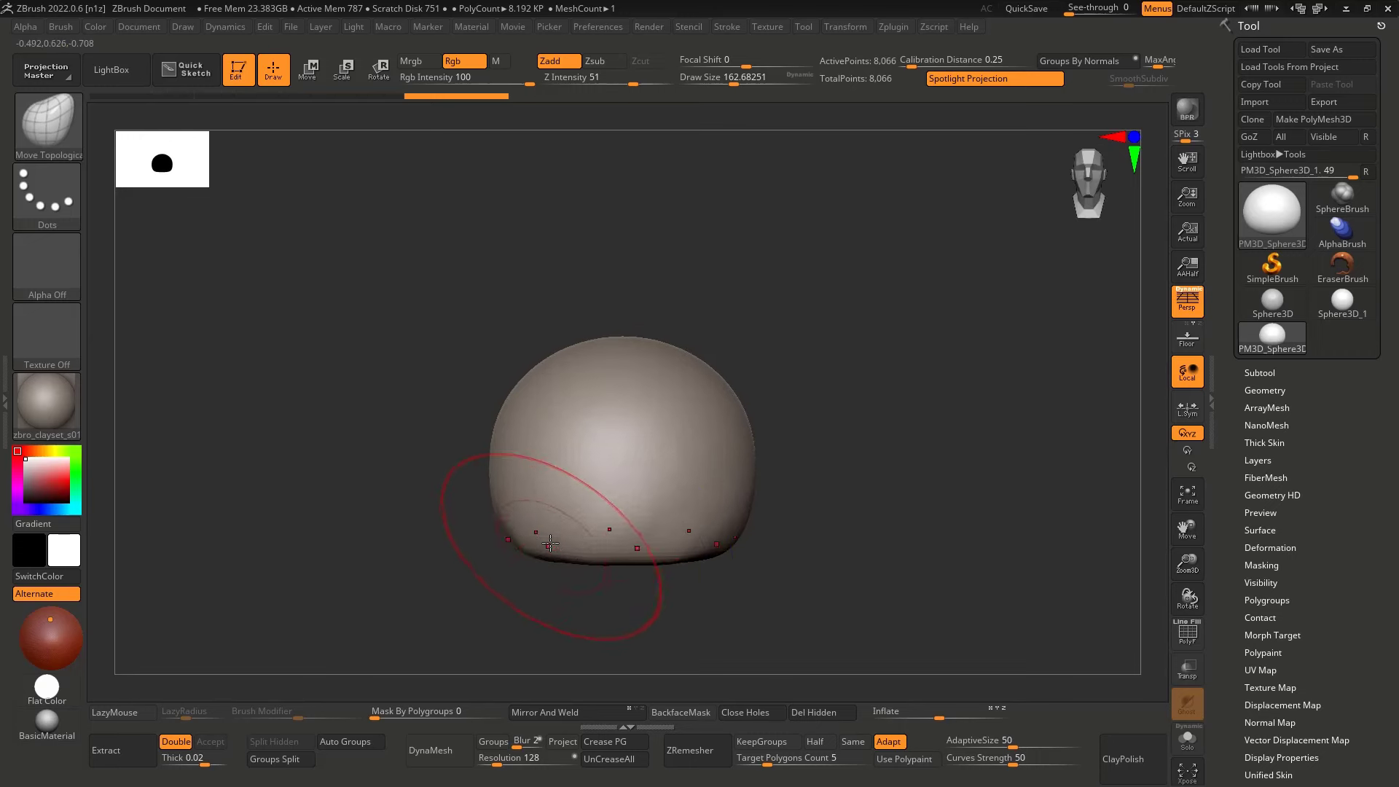
Sink the centre of the top using a draw size of 112 and reshape the shoulders around it
key(bracketright)
key(s)
mouse_move(615, 361)
mouse_down()
mouse_move(621, 344)
mouse_move(622, 355)
mouse_up()
right_drag(621, 357, 624, 401)
key([)
drag(627, 335, 621, 333)
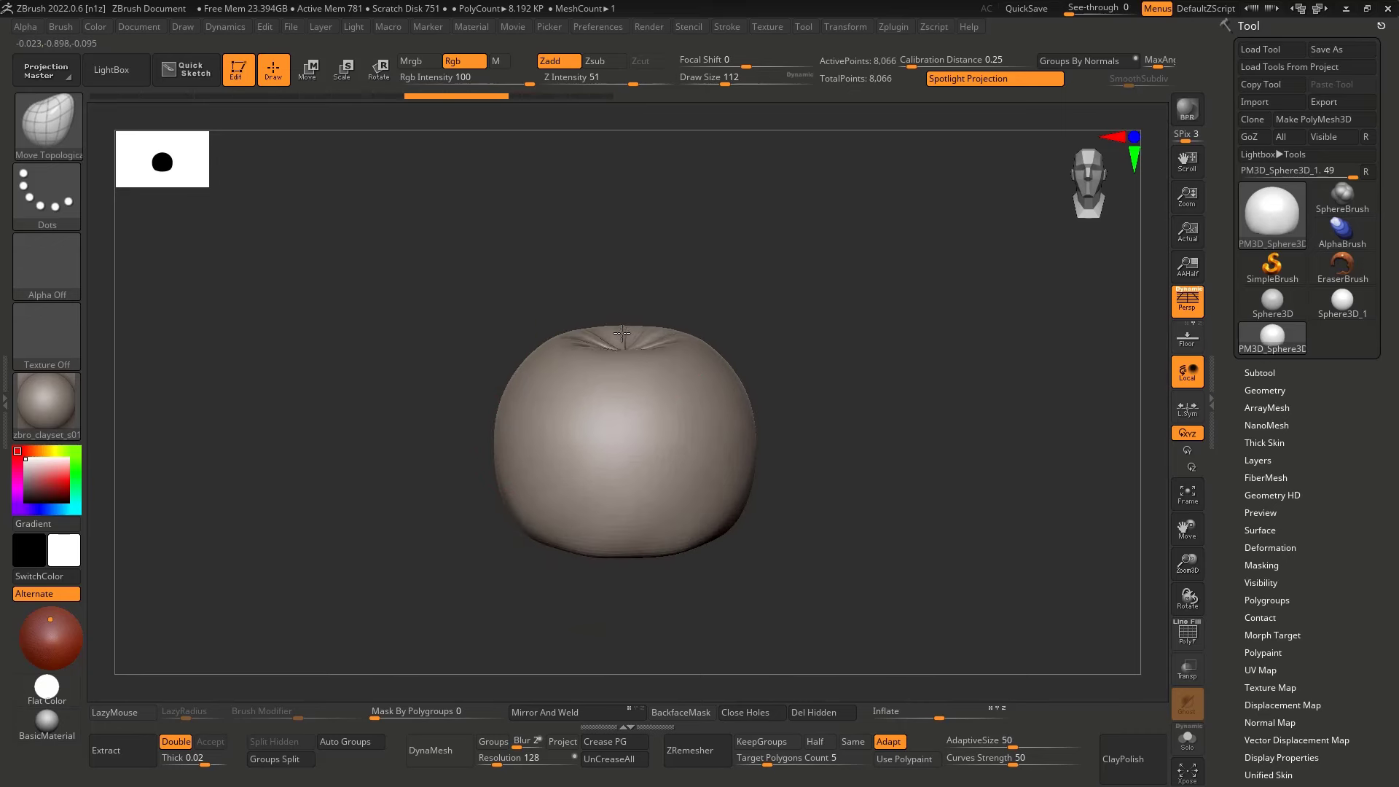
mouse_move(621, 342)
shift+right_down()
mouse_move(603, 440)
mouse_move(613, 312)
shift+right_up()
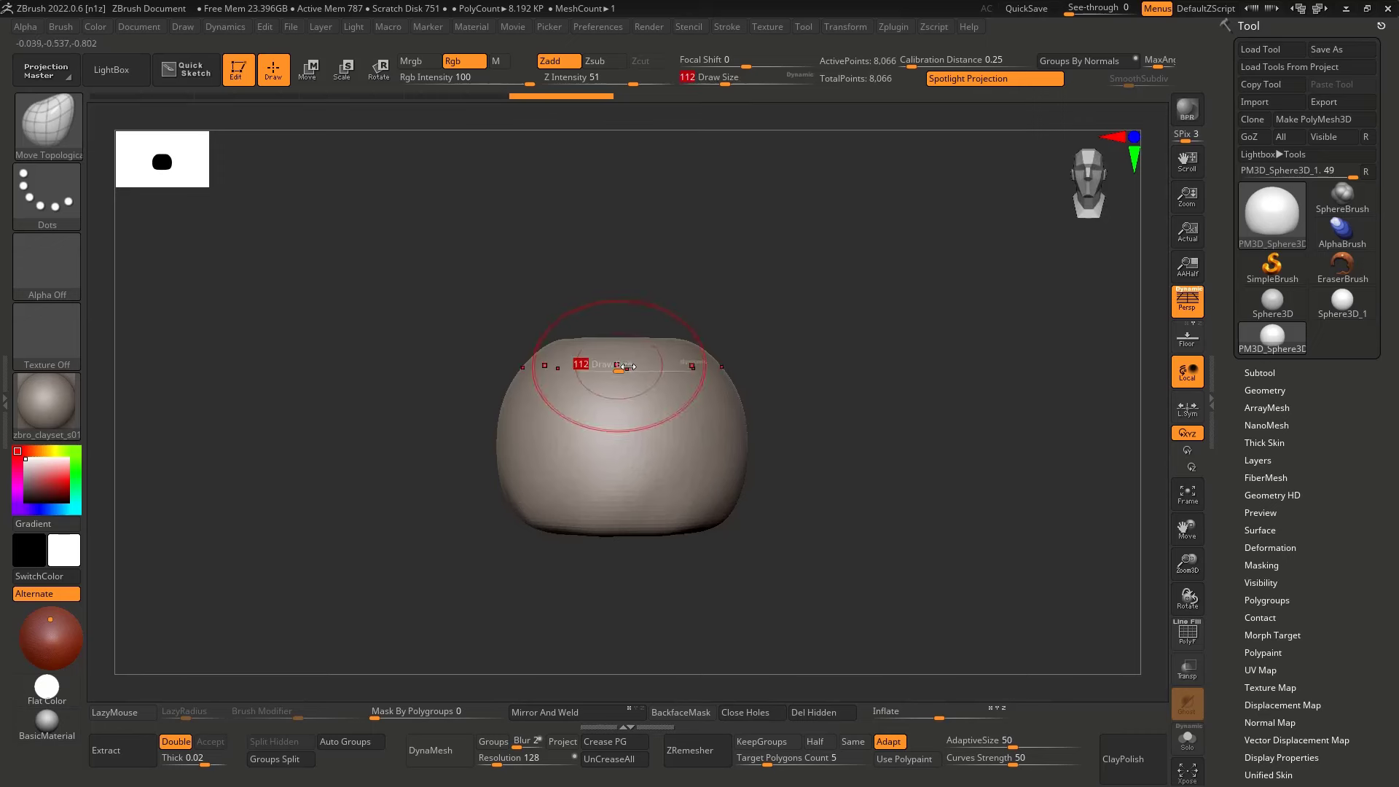
key(bracketright)
drag(547, 374, 538, 355)
Push the centre of the underside inward and adjust the lower rim around it
right_drag(571, 512, 576, 412)
key(bracketleft)
right_drag(583, 583, 605, 547)
drag(620, 595, 614, 550)
mouse_move(614, 550)
shift+right_down()
mouse_move(603, 587)
mouse_move(538, 409)
shift+right_up()
key(ctrl+z)
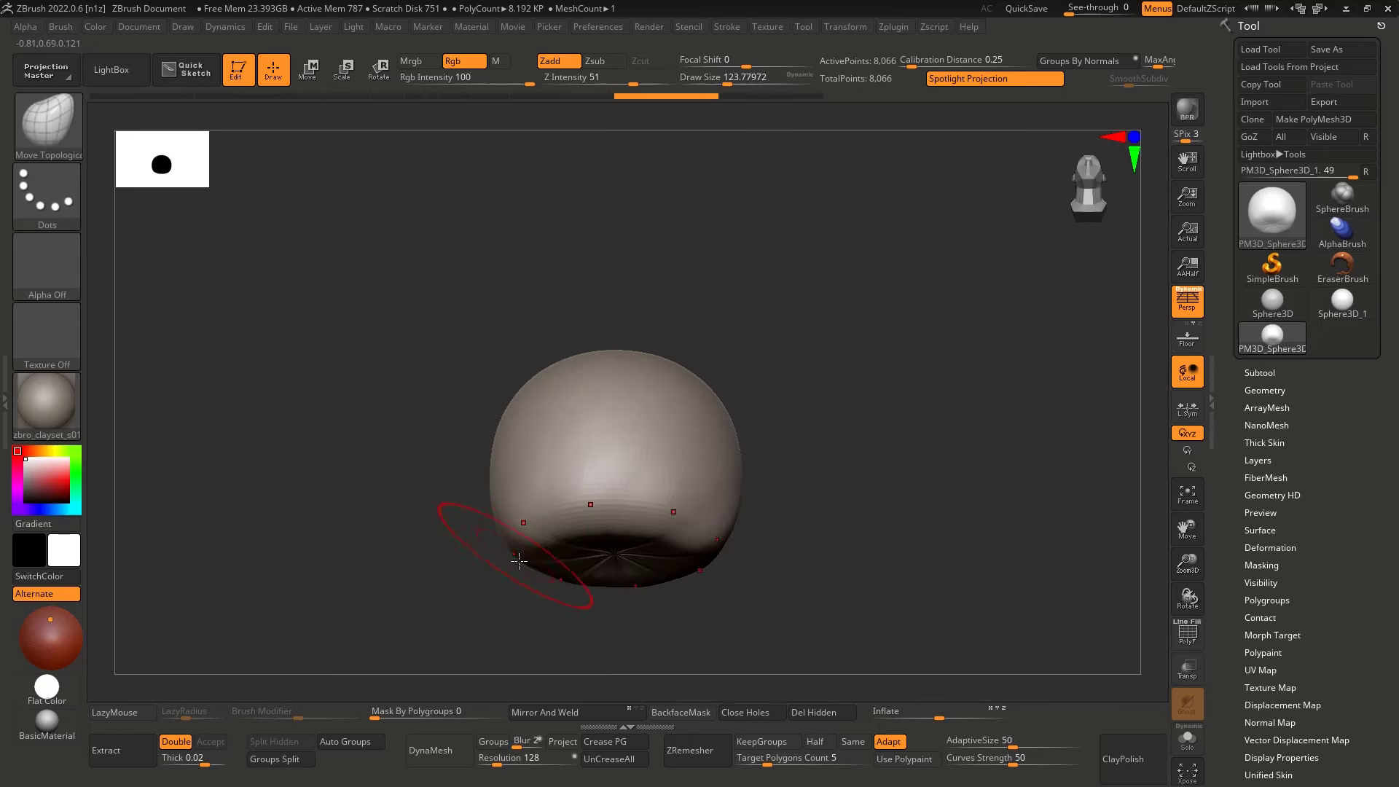
drag(517, 559, 530, 546)
Turn on DynaMesh, set its resolution to 64 and remesh the body
ctrl+drag(771, 403, 798, 444)
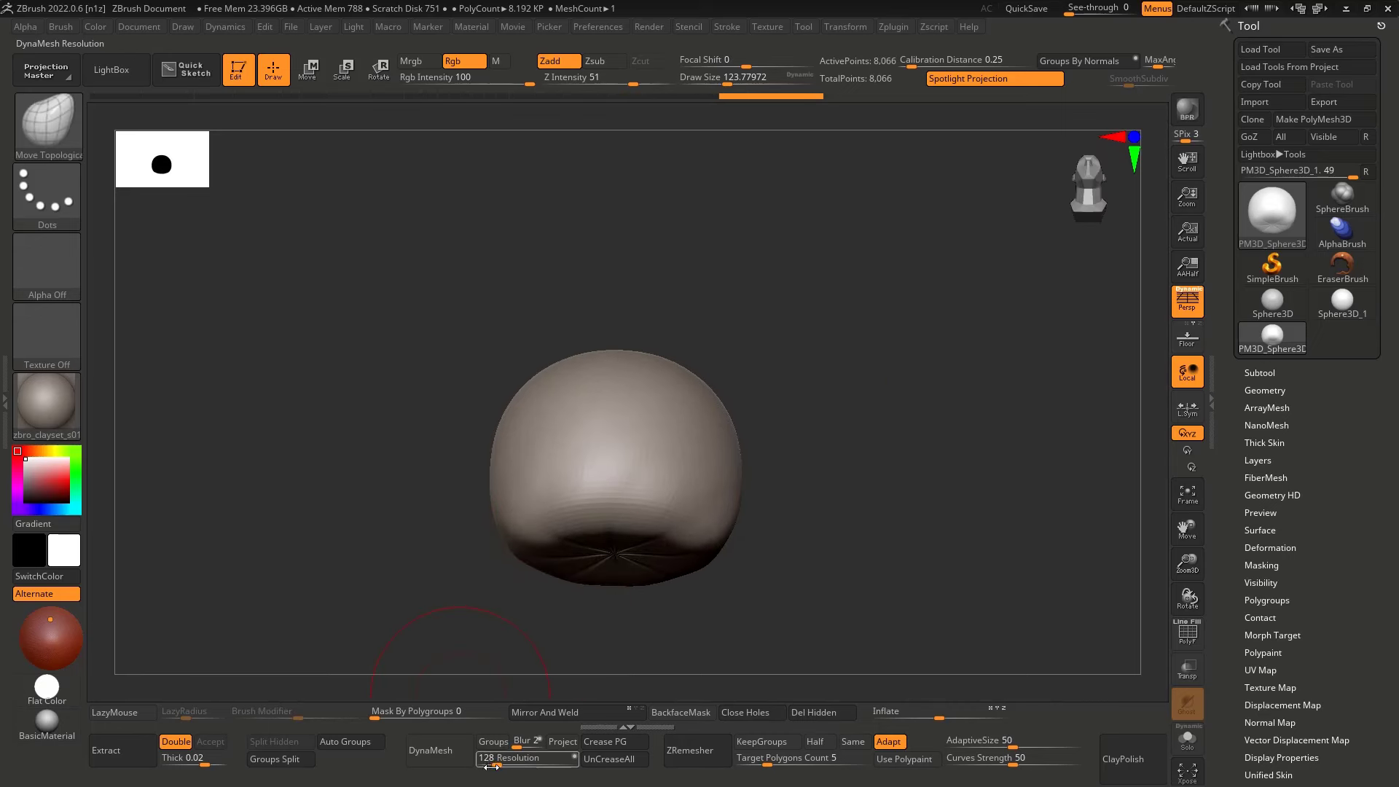
click(459, 752)
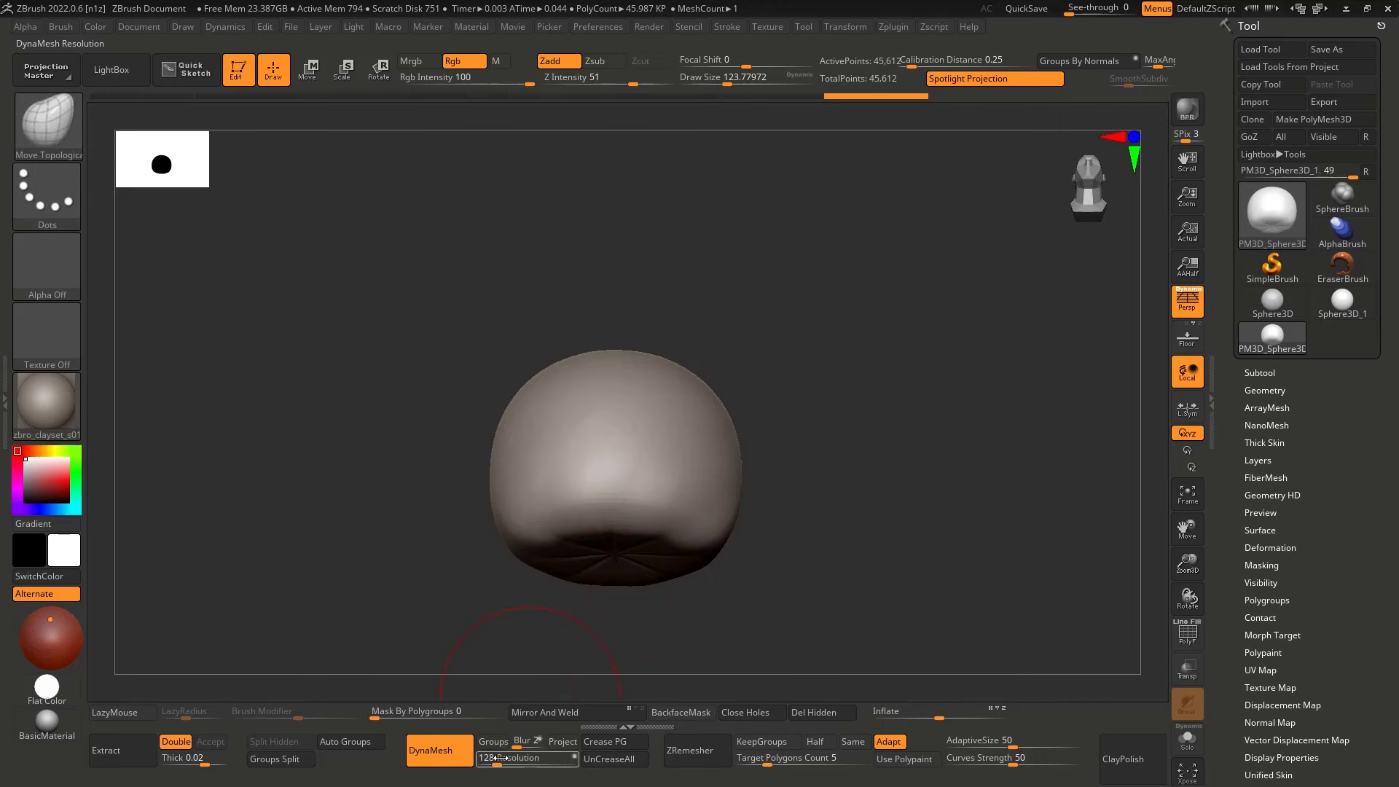
drag(499, 758, 512, 765)
text(64)
key(Return)
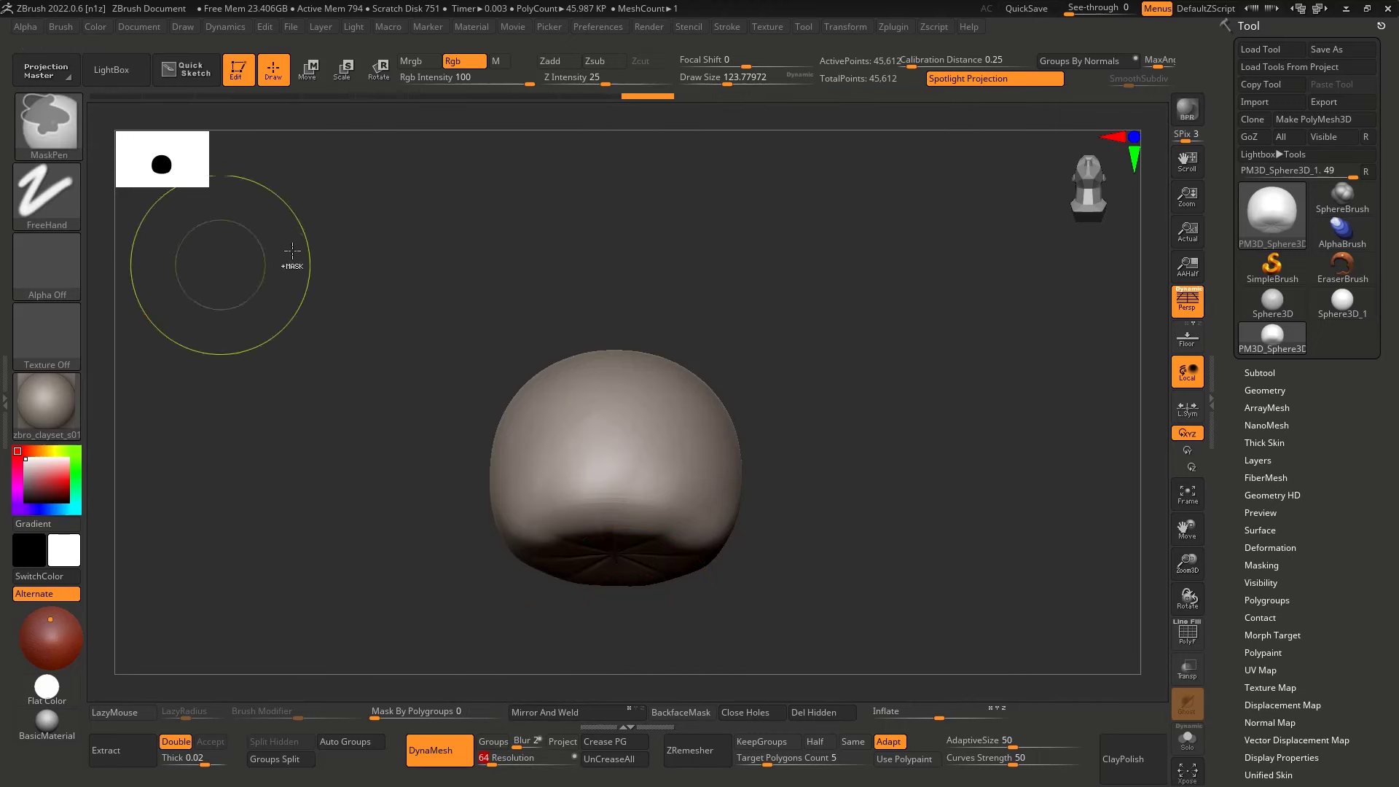
ctrl+drag(290, 263, 363, 319)
ctrl+drag(858, 420, 896, 467)
Smooth the underside and the lower sides of the body
shift+drag(724, 594, 646, 522)
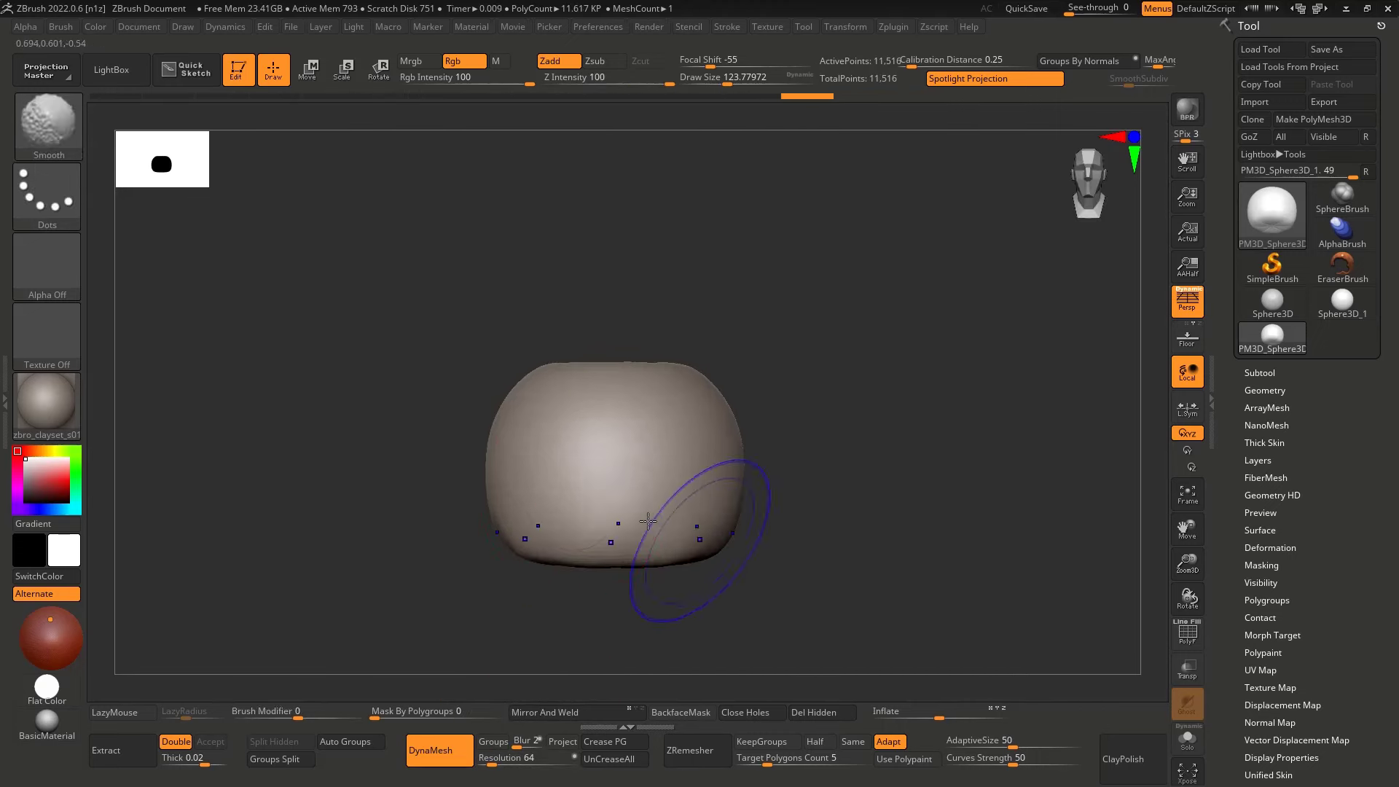
right_drag(606, 546, 551, 566)
shift+drag(503, 565, 493, 634)
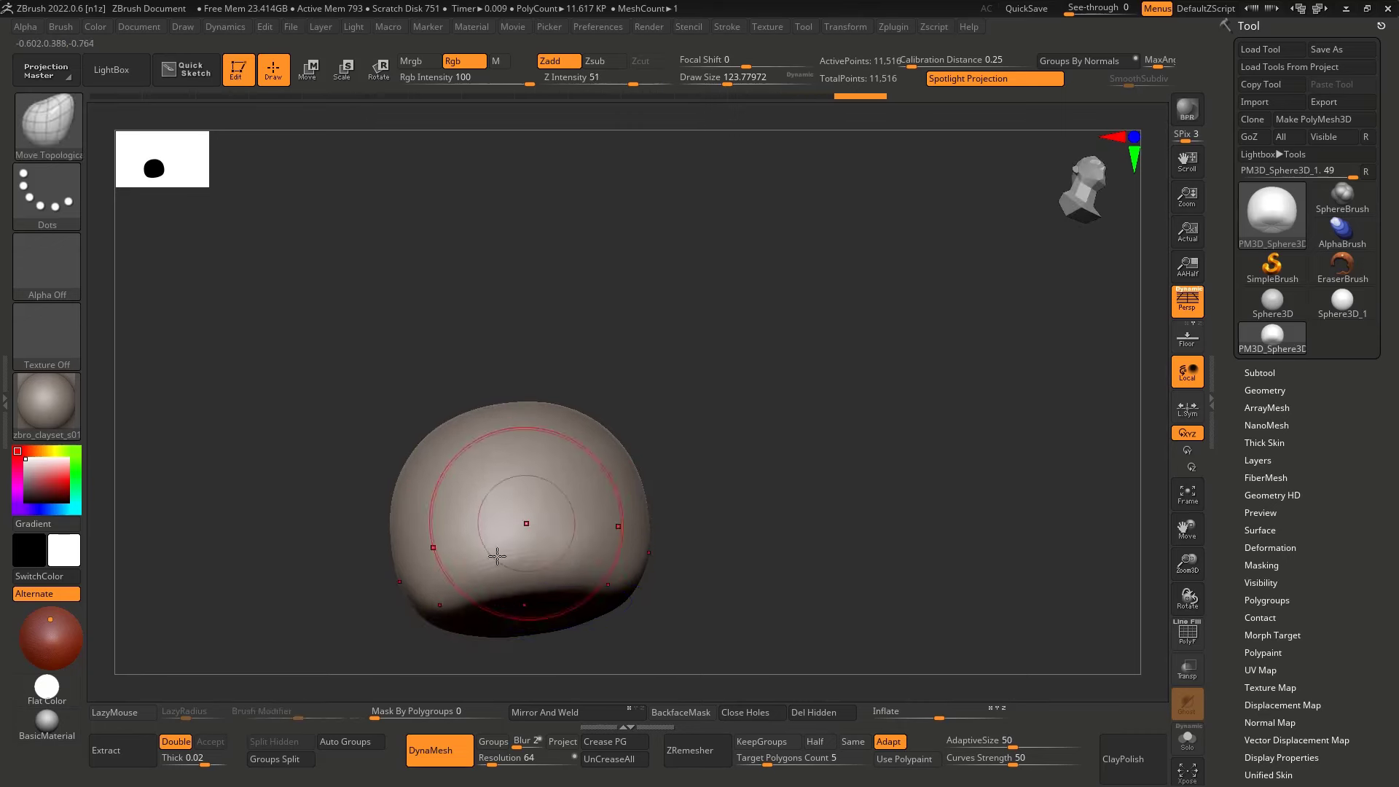
shift+right_drag(500, 556, 557, 463)
mouse_move(564, 451)
shift+mouse_down()
mouse_move(659, 356)
mouse_move(574, 409)
mouse_move(508, 545)
shift+mouse_up()
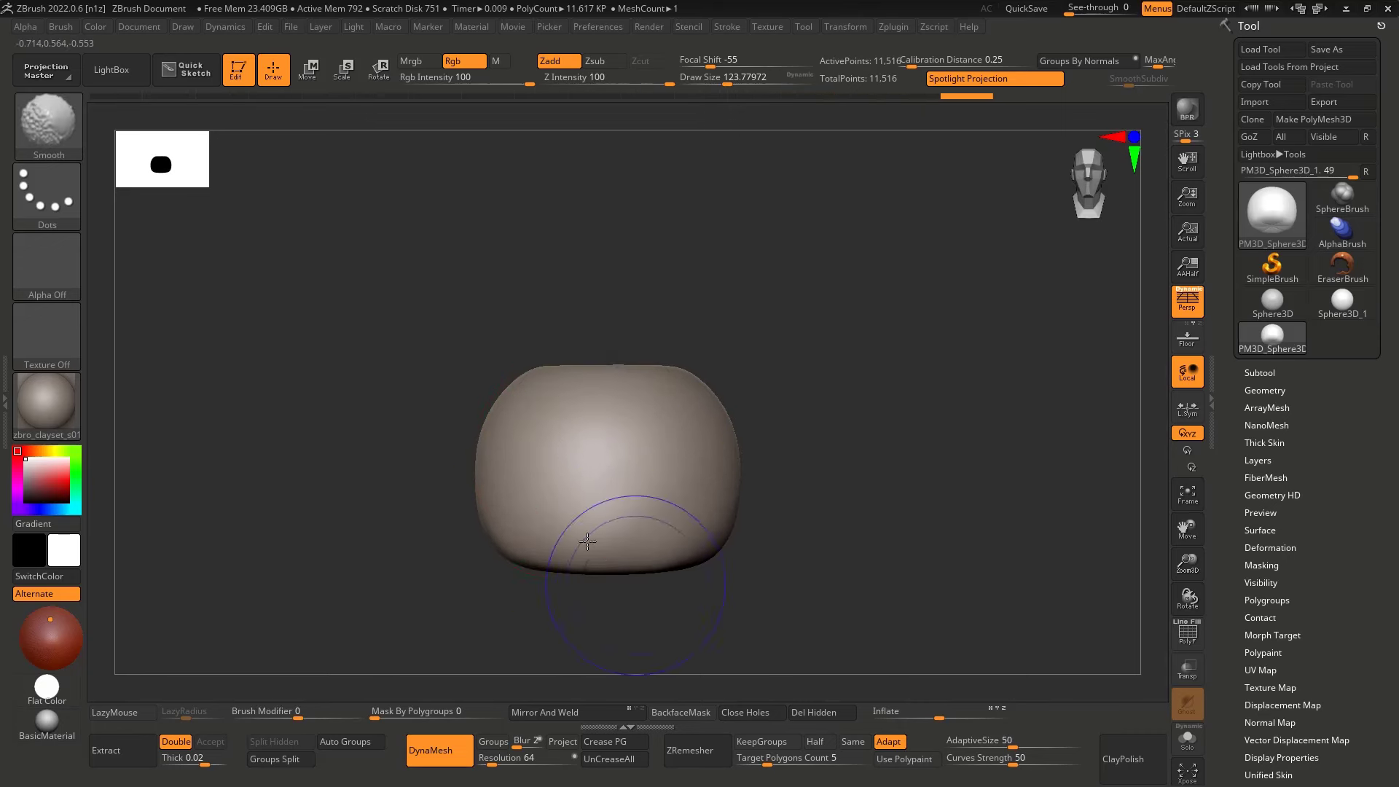
mouse_move(587, 541)
right_down()
mouse_move(575, 584)
mouse_move(572, 526)
right_up()
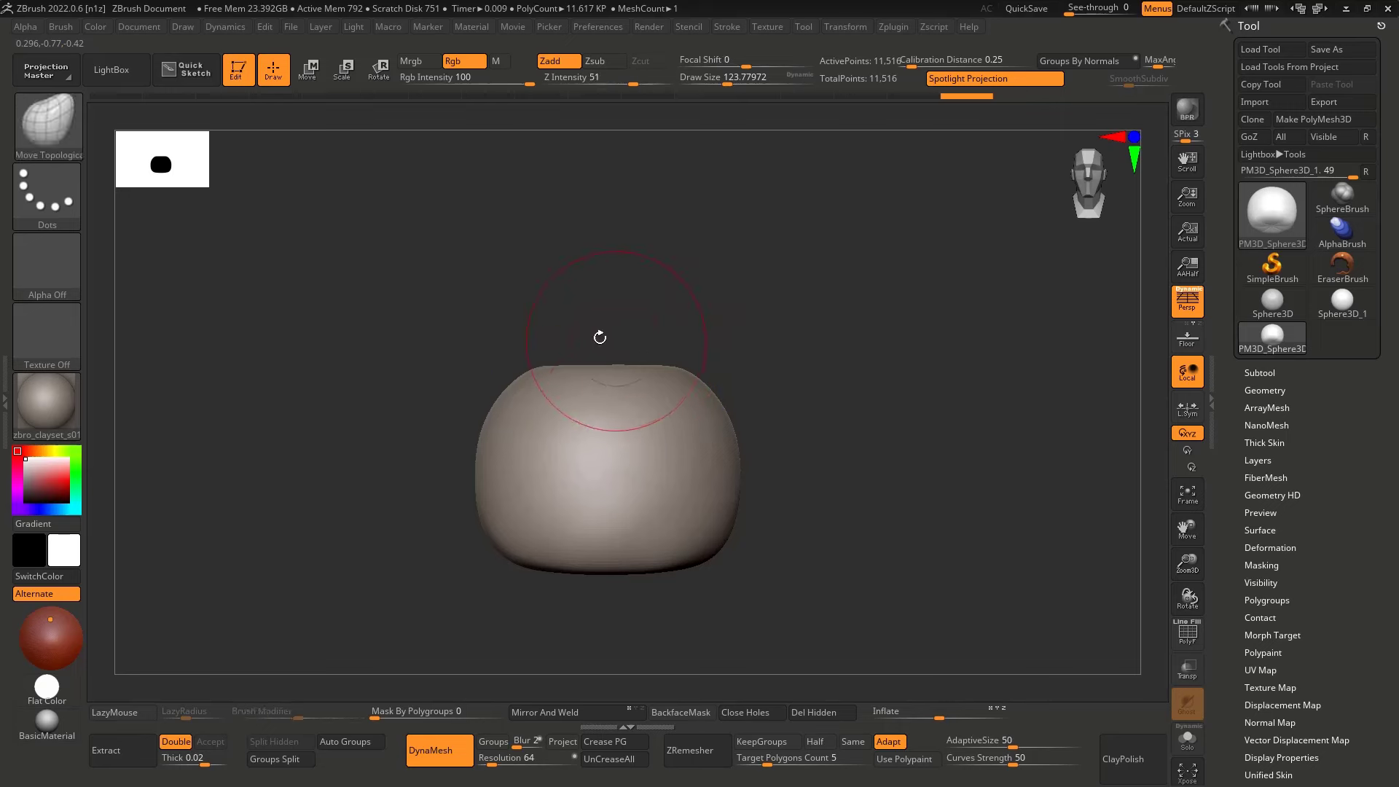
Try carving radial DamStandard grooves from the top centre and straight down the side of the body
mouse_move(574, 427)
right_down()
mouse_move(567, 466)
mouse_move(592, 539)
mouse_move(610, 526)
right_up()
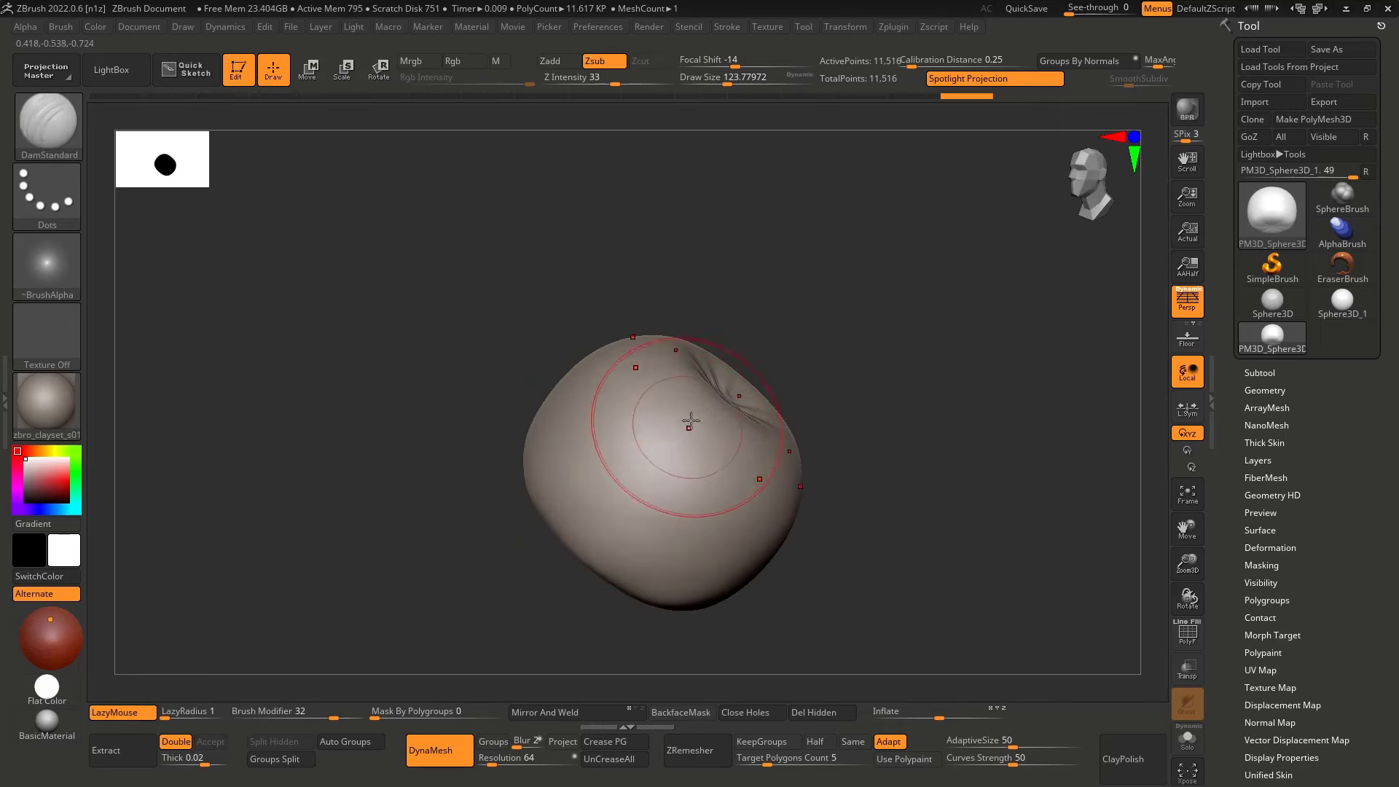
drag(690, 421, 562, 534)
key(s)
key(ctrl+z)
drag(786, 377, 619, 466)
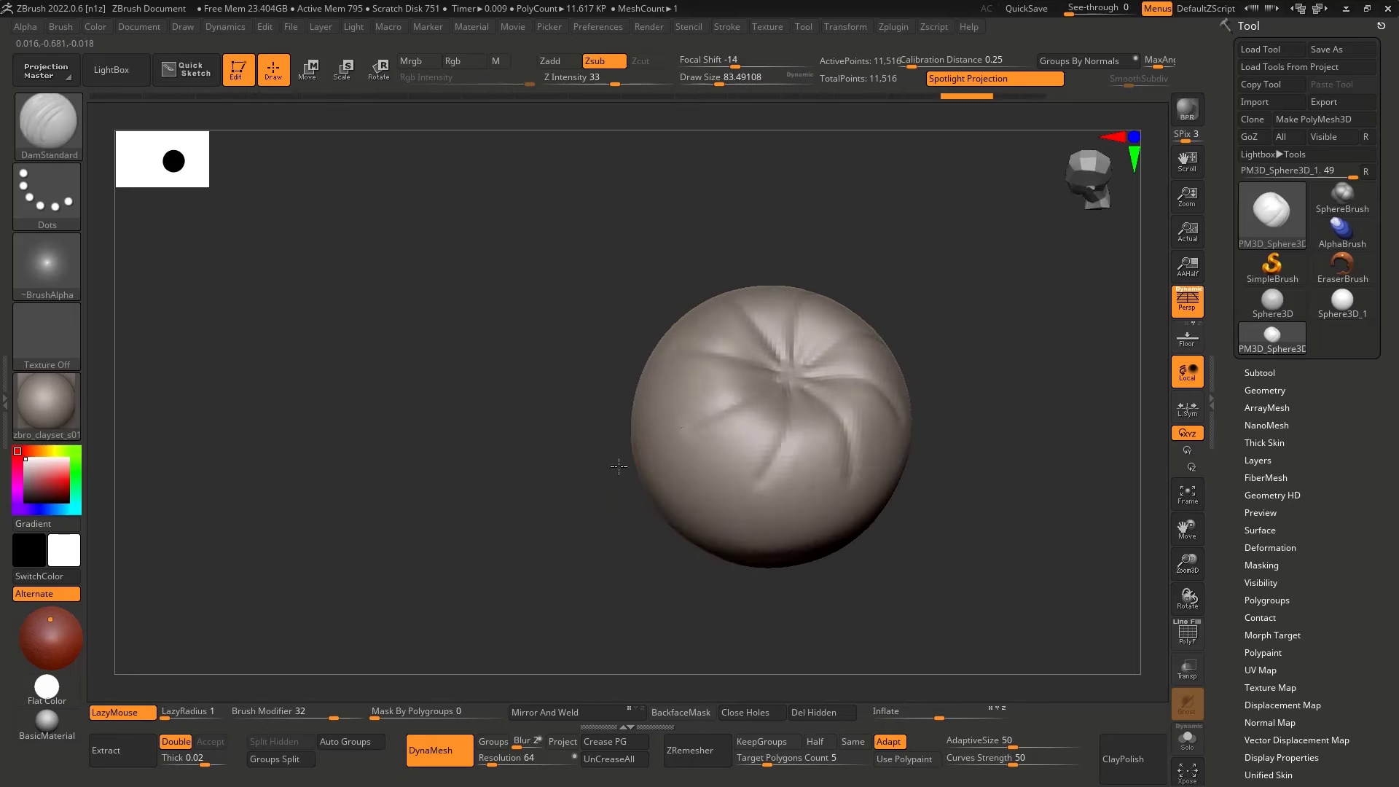
key(ctrl+z)
drag(782, 383, 693, 387)
mouse_move(693, 387)
shift+right_down()
mouse_move(730, 431)
mouse_move(636, 419)
shift+right_up()
key(ctrl+z)
key(ctrl+z)
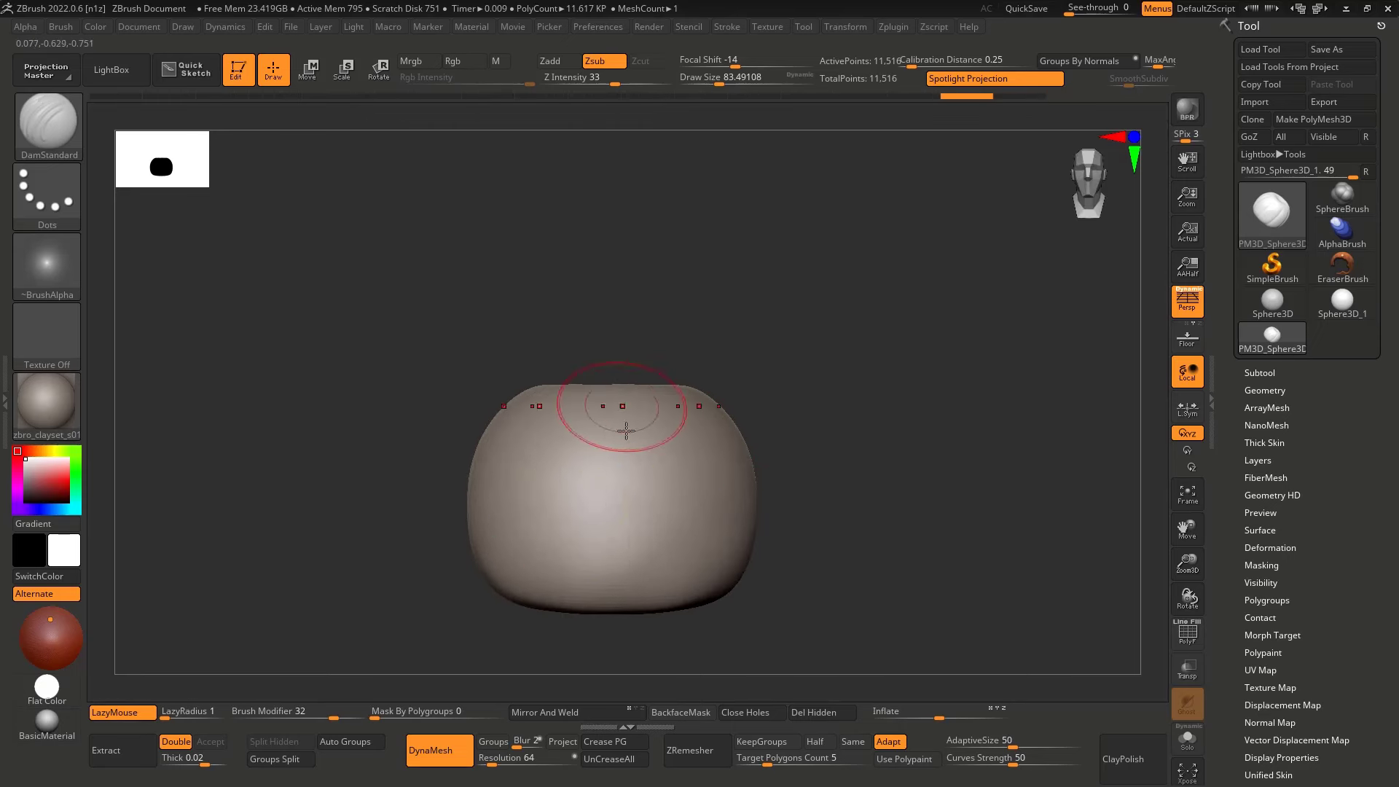
drag(623, 408, 623, 569)
mouse_move(597, 475)
right_down()
mouse_move(634, 362)
mouse_move(596, 462)
right_up()
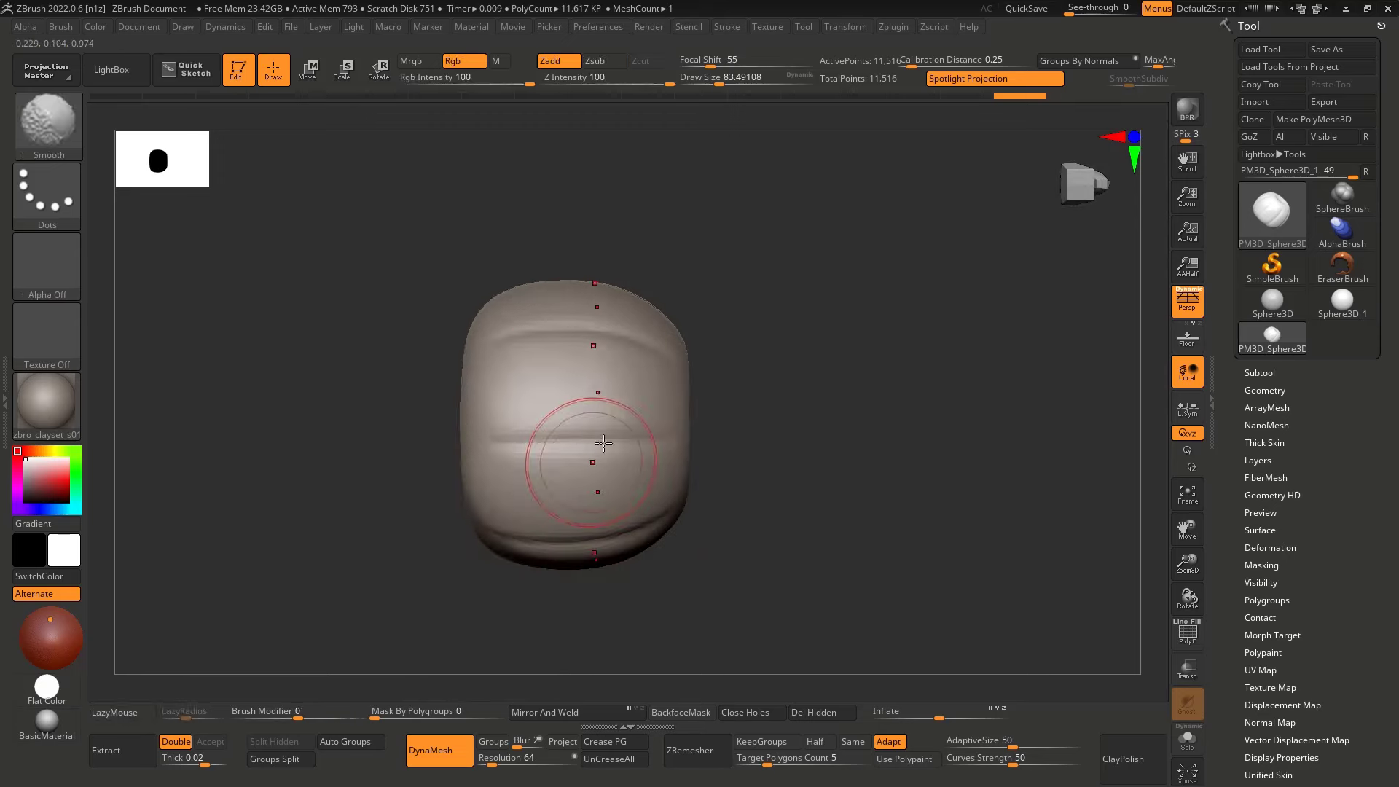
Turn off perspective distortion and, after undoing the trial groove, carve DamStandard grooves from the underside's centre along the sides
click(1188, 301)
right_drag(524, 401, 656, 396)
key(ctrl+z)
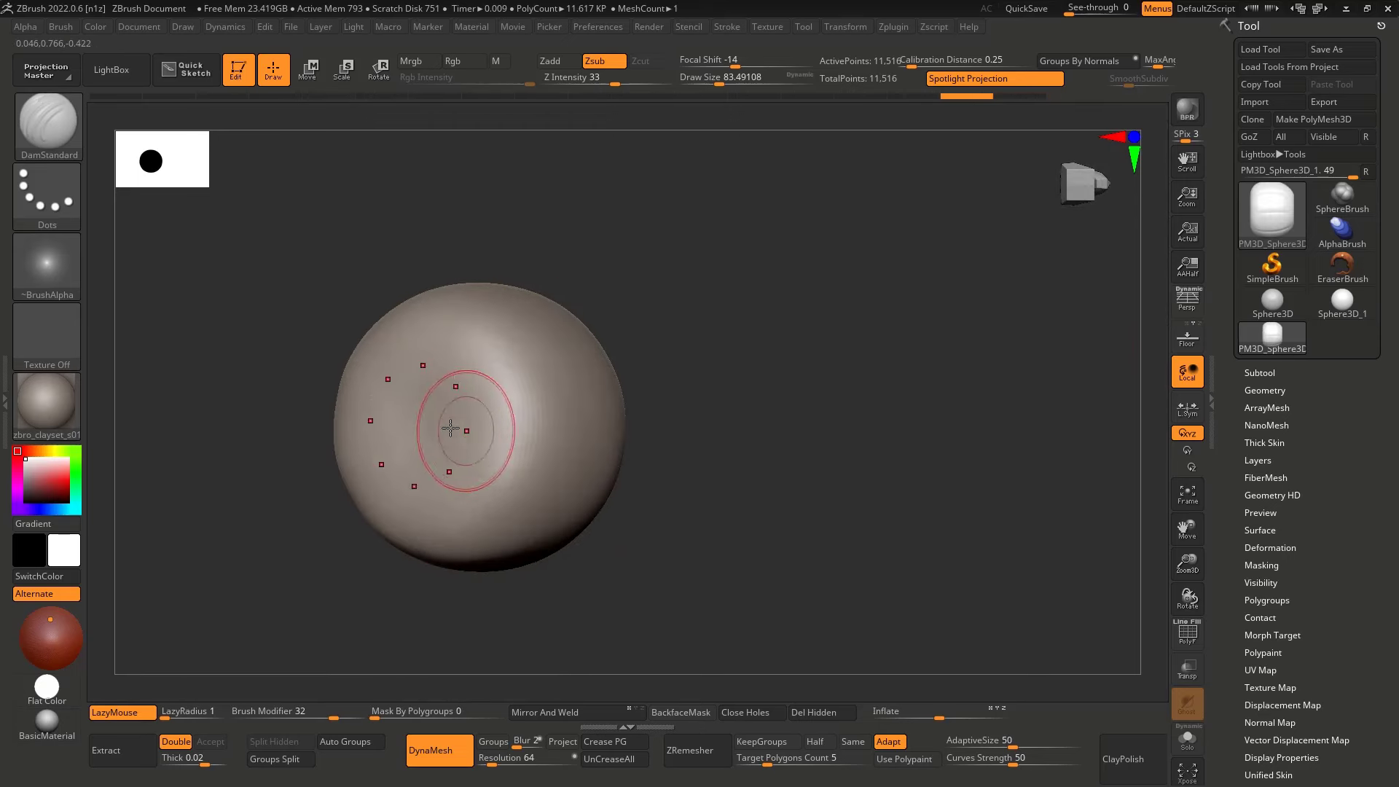
drag(443, 426, 625, 421)
right_drag(625, 421, 558, 421)
drag(480, 421, 689, 415)
key(ctrl+z)
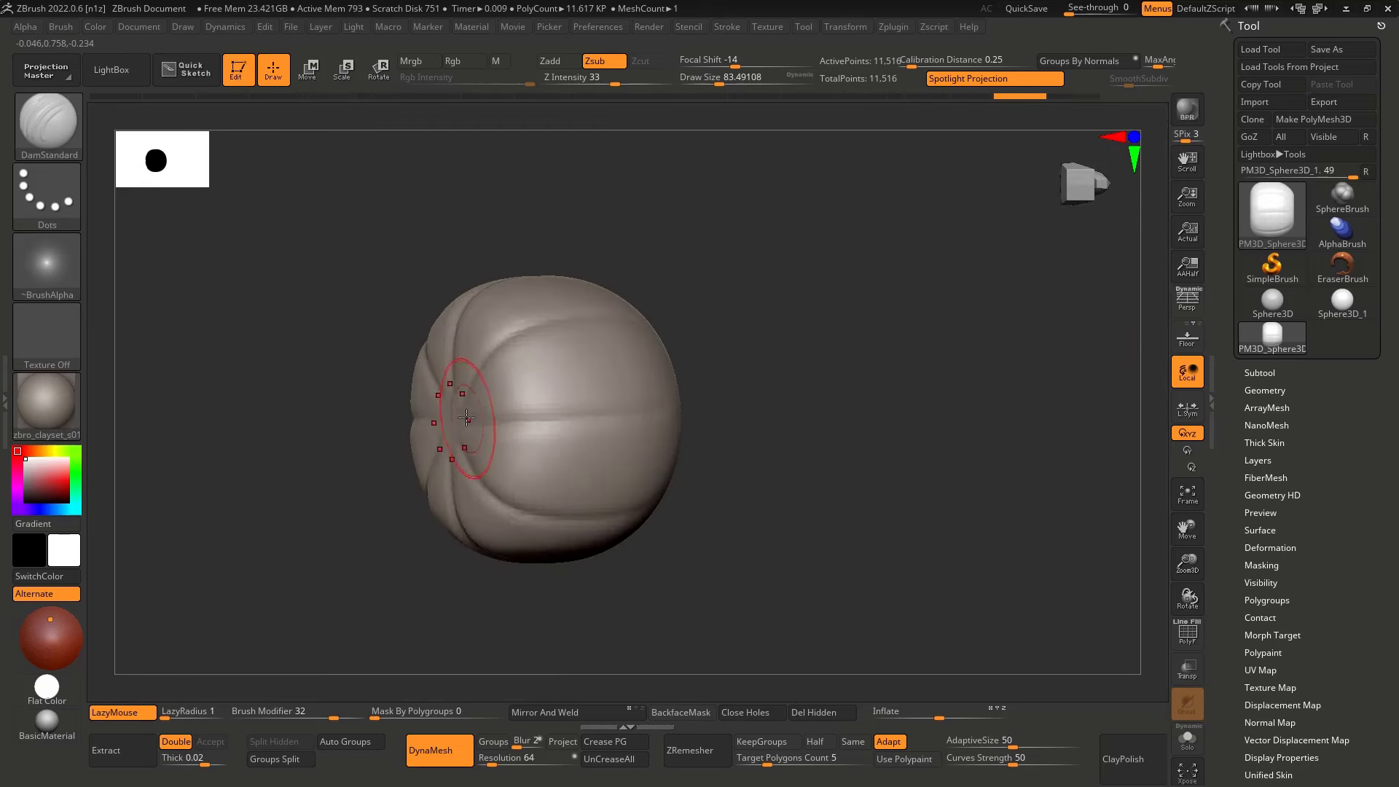
Extend the grooves along the sides up to the centre of the top, dividing the body into ribs
drag(460, 422, 655, 418)
right_drag(592, 421, 512, 399)
key(ctrl+z)
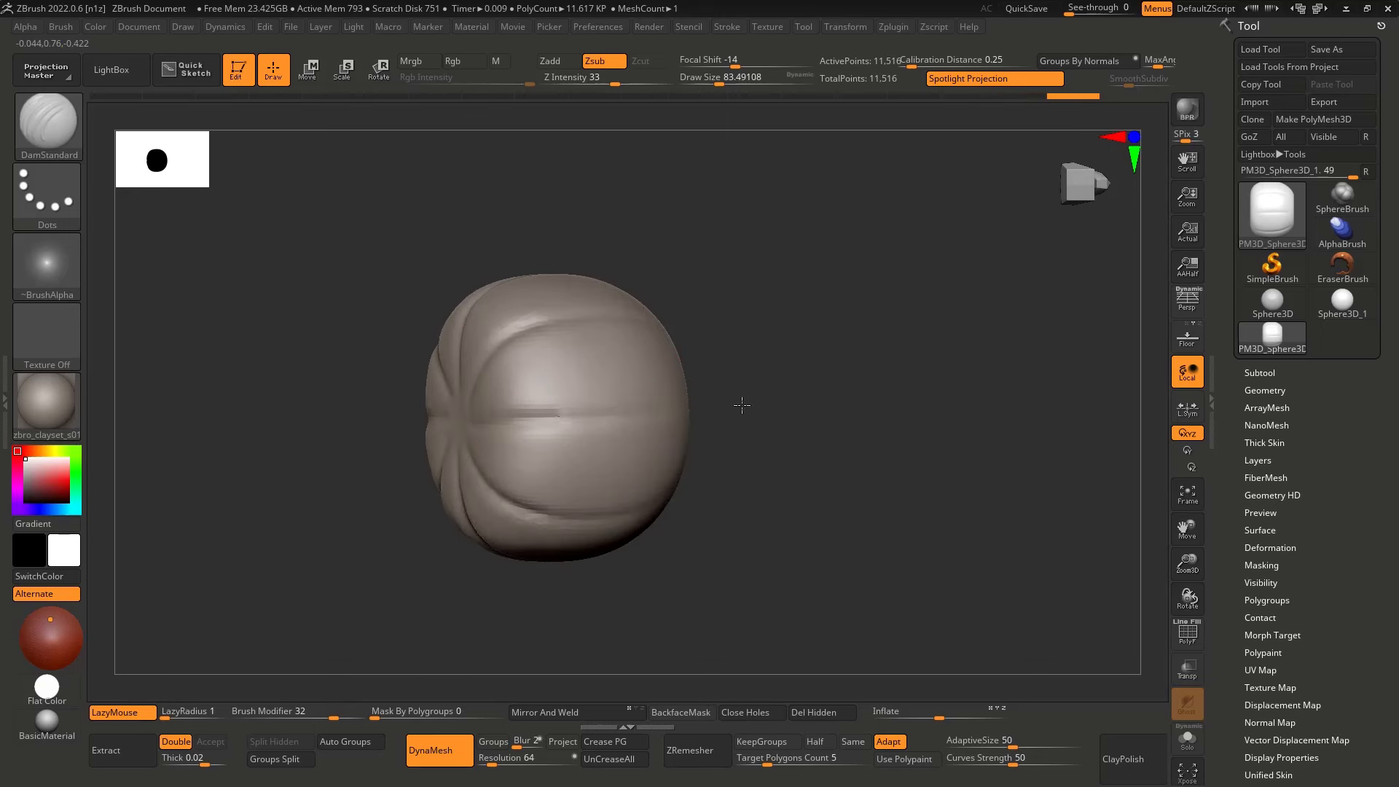
mouse_move(740, 403)
right_down()
mouse_move(583, 427)
mouse_move(735, 404)
mouse_move(644, 413)
right_up()
drag(640, 416, 772, 400)
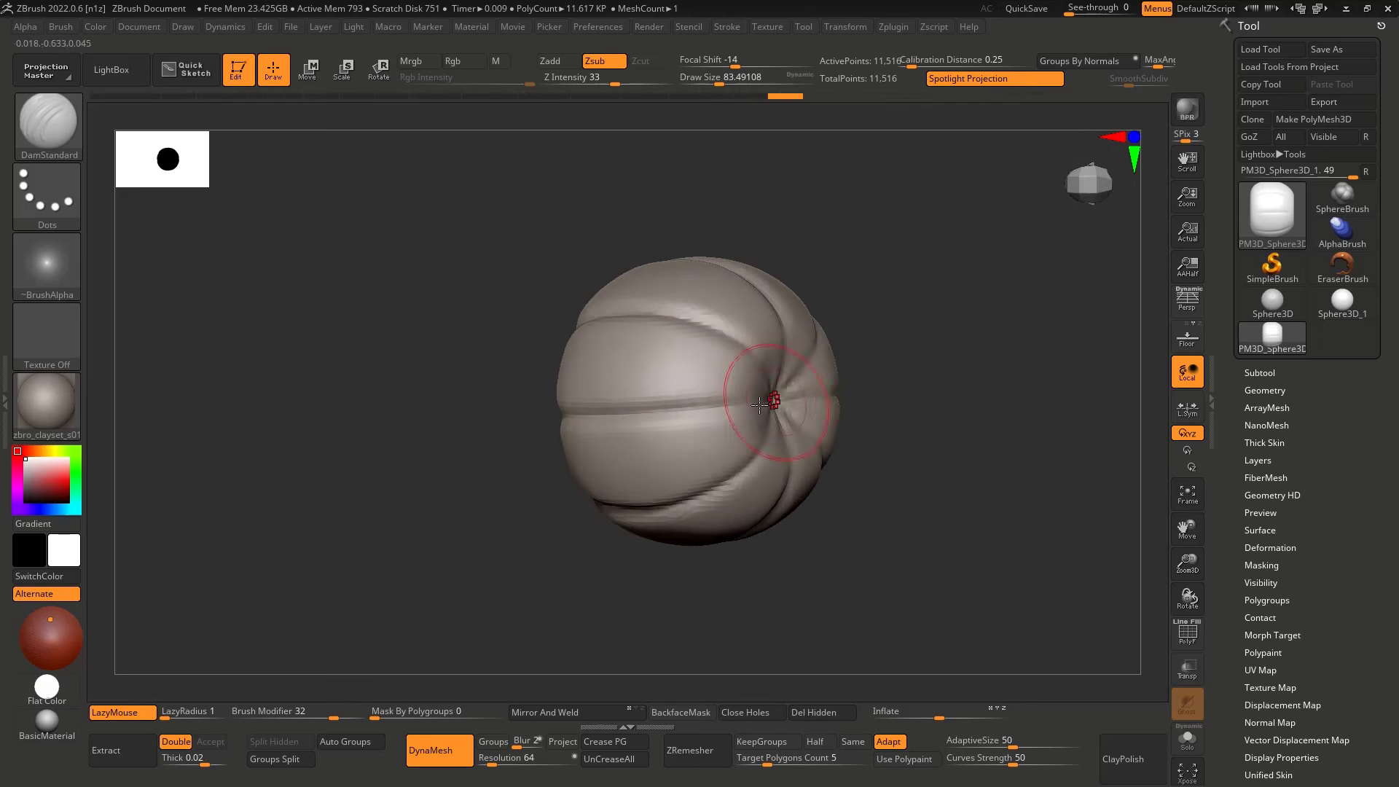
right_drag(820, 401, 774, 405)
mouse_move(722, 405)
mouse_down()
mouse_move(806, 399)
mouse_move(791, 400)
mouse_up()
right_drag(646, 415, 747, 405)
right_drag(583, 422, 656, 413)
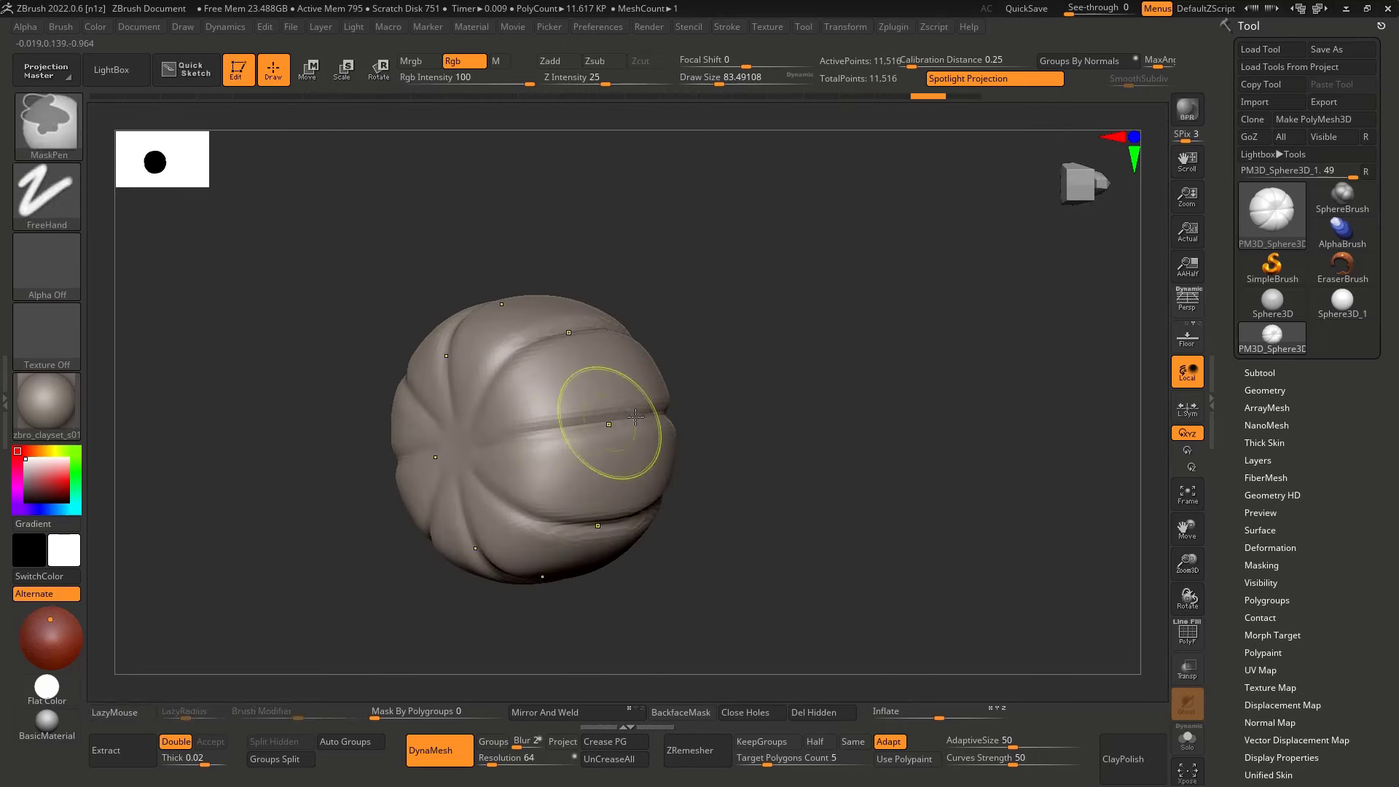
Clear the on-screen annotations and deepen the grooves between the ribs towards the underside's centre
right_drag(502, 441, 552, 434)
drag(471, 449, 453, 450)
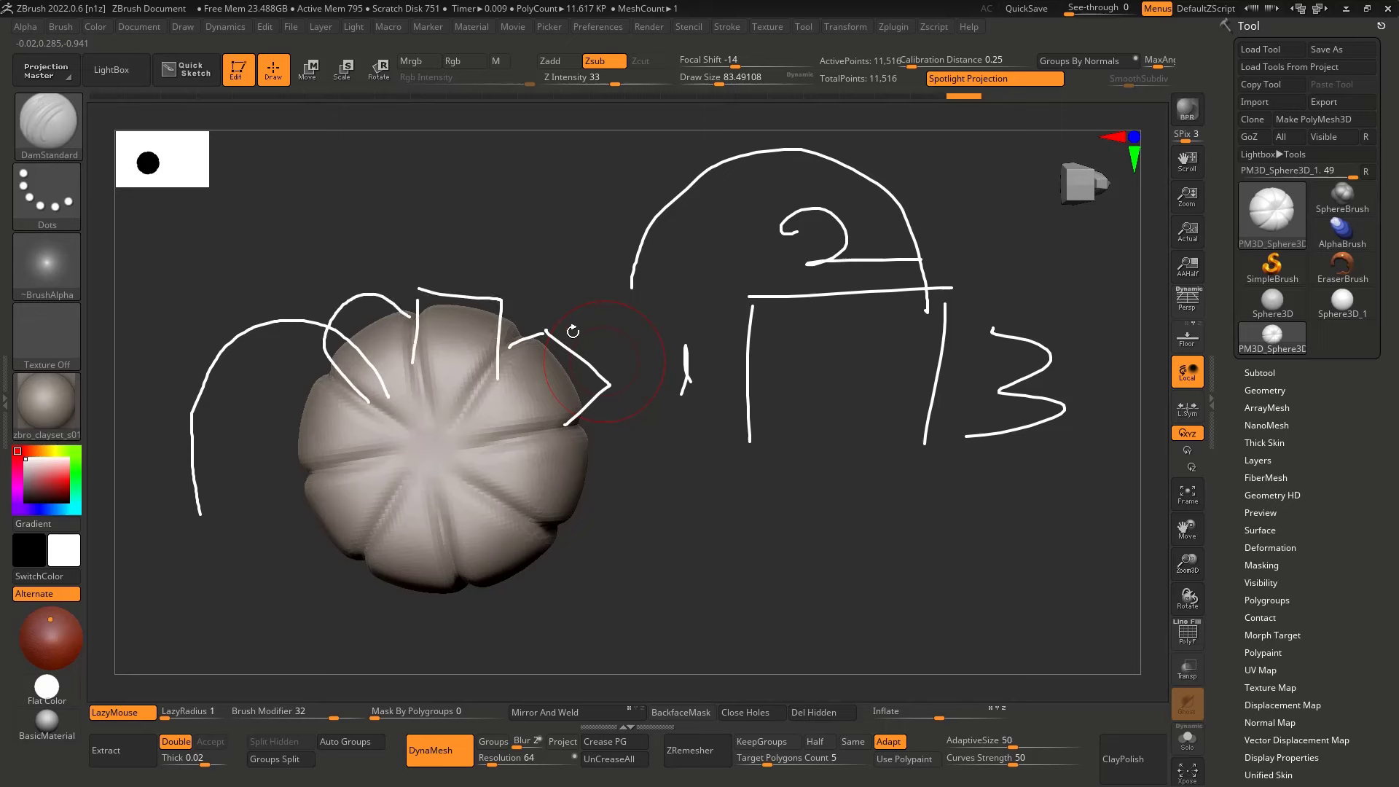
key(Escape)
drag(672, 350, 475, 443)
drag(587, 328, 535, 479)
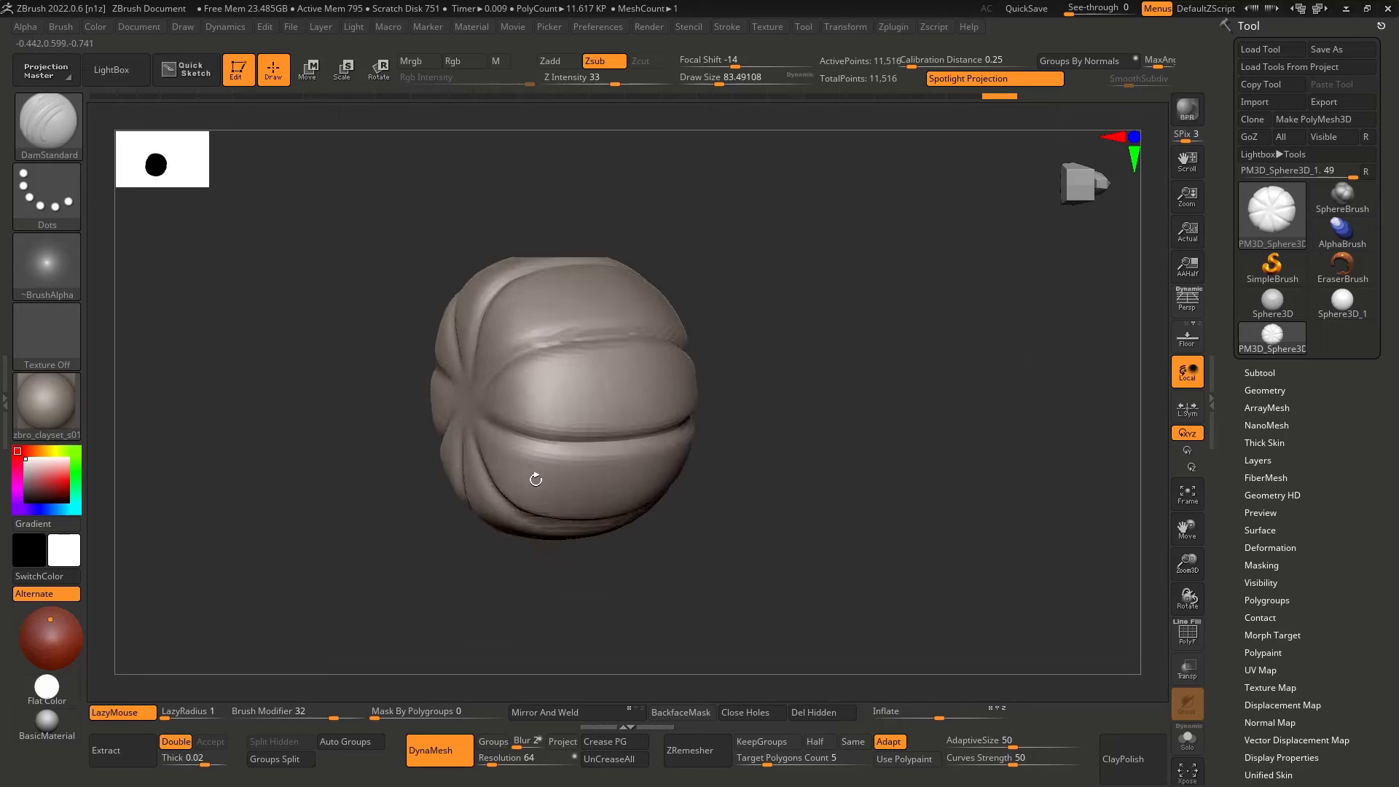
right_drag(536, 480, 554, 416)
ctrl+right_drag(554, 416, 580, 301)
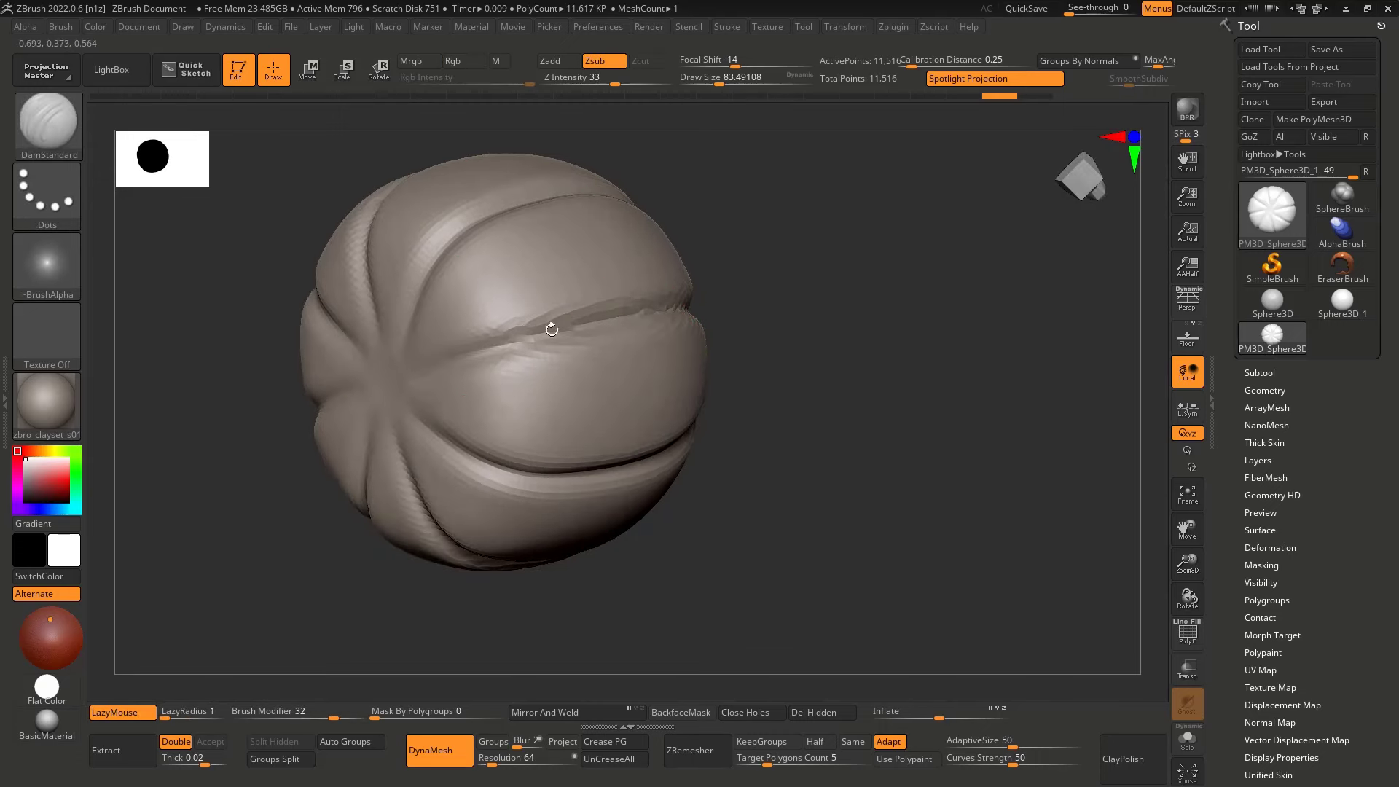
mouse_move(552, 329)
mouse_down()
mouse_move(381, 390)
mouse_move(415, 387)
mouse_move(396, 369)
mouse_up()
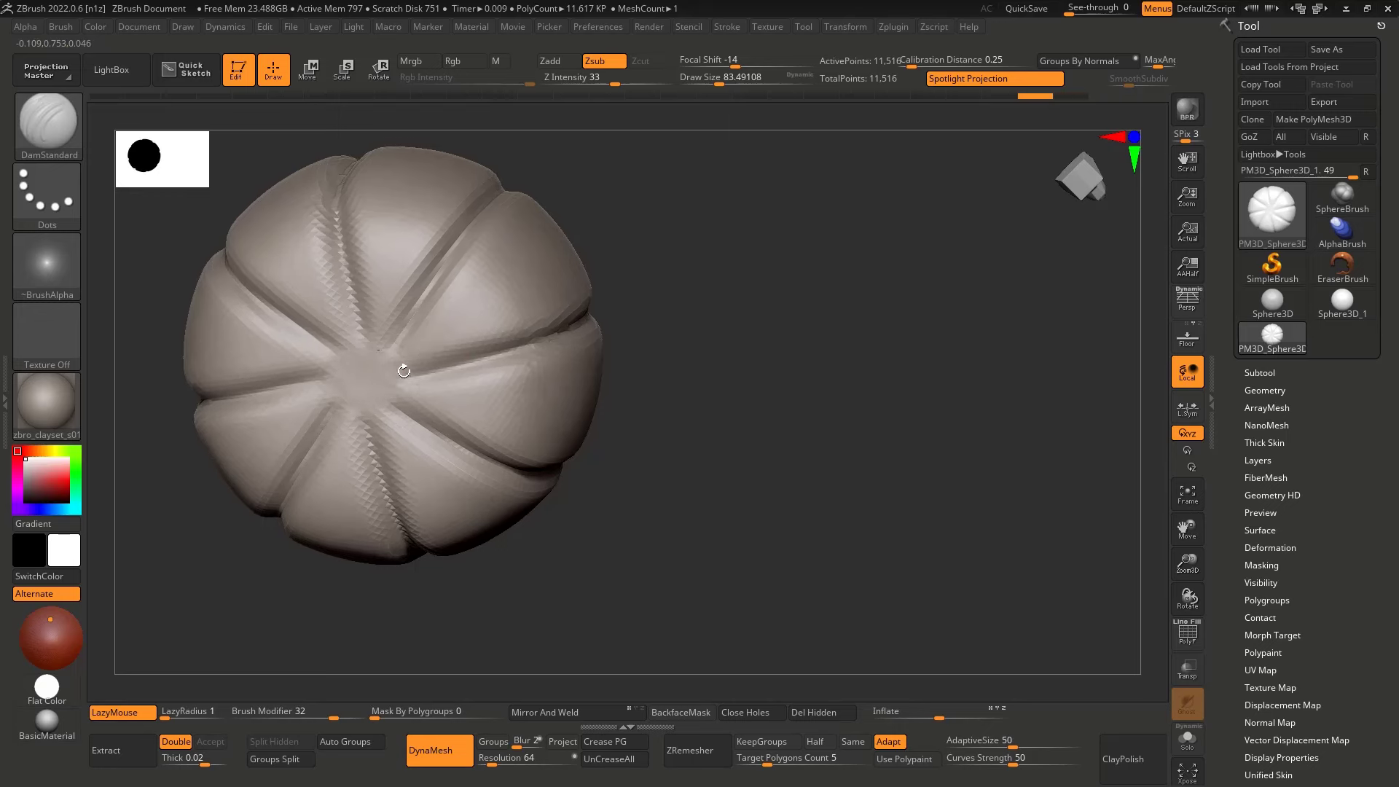
mouse_move(416, 367)
right_down()
mouse_move(456, 384)
mouse_move(503, 374)
right_up()
shift+right_drag(503, 373, 531, 366)
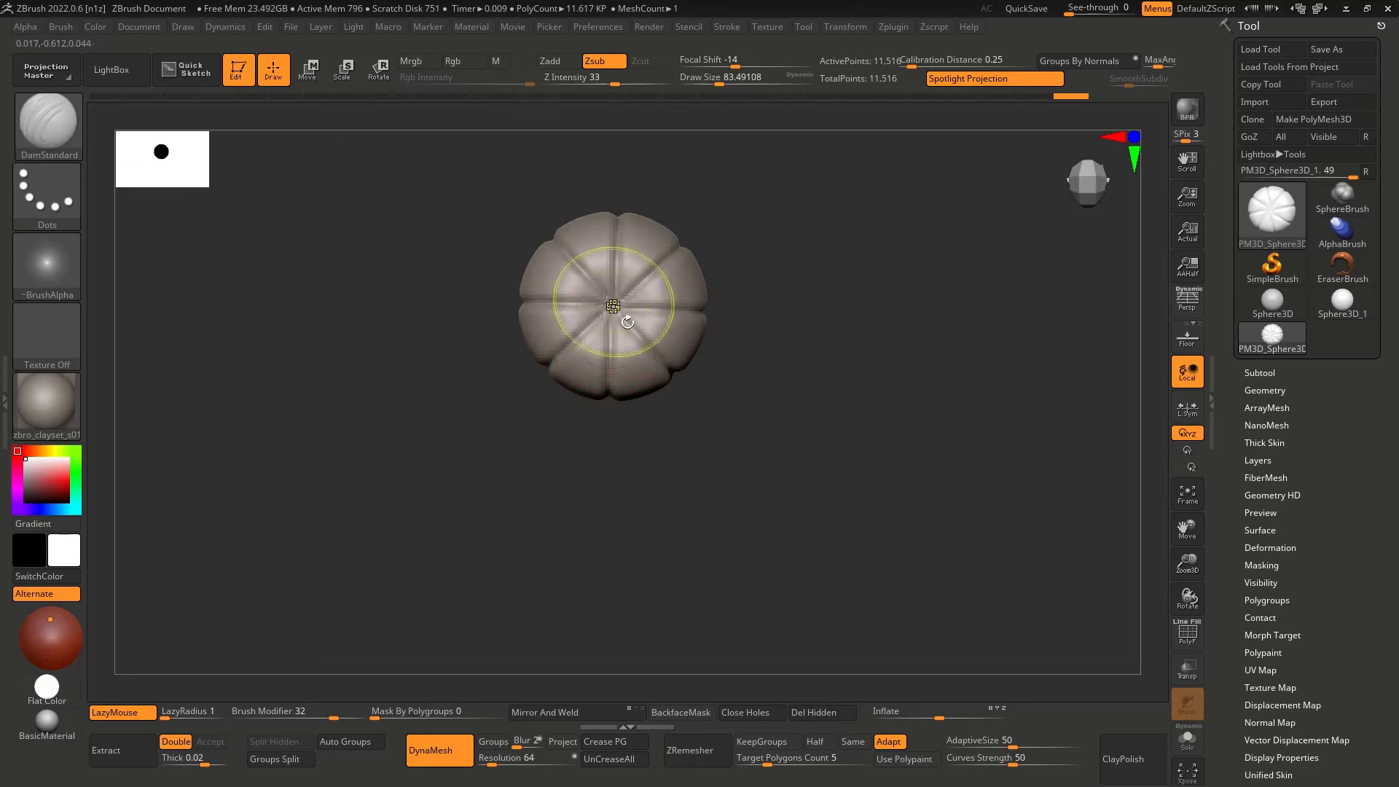
Reduce the DamStandard draw size to about 65 for the grooves at the top centre
ctrl+right_drag(624, 321, 603, 297)
key(s)
drag(603, 297, 594, 294)
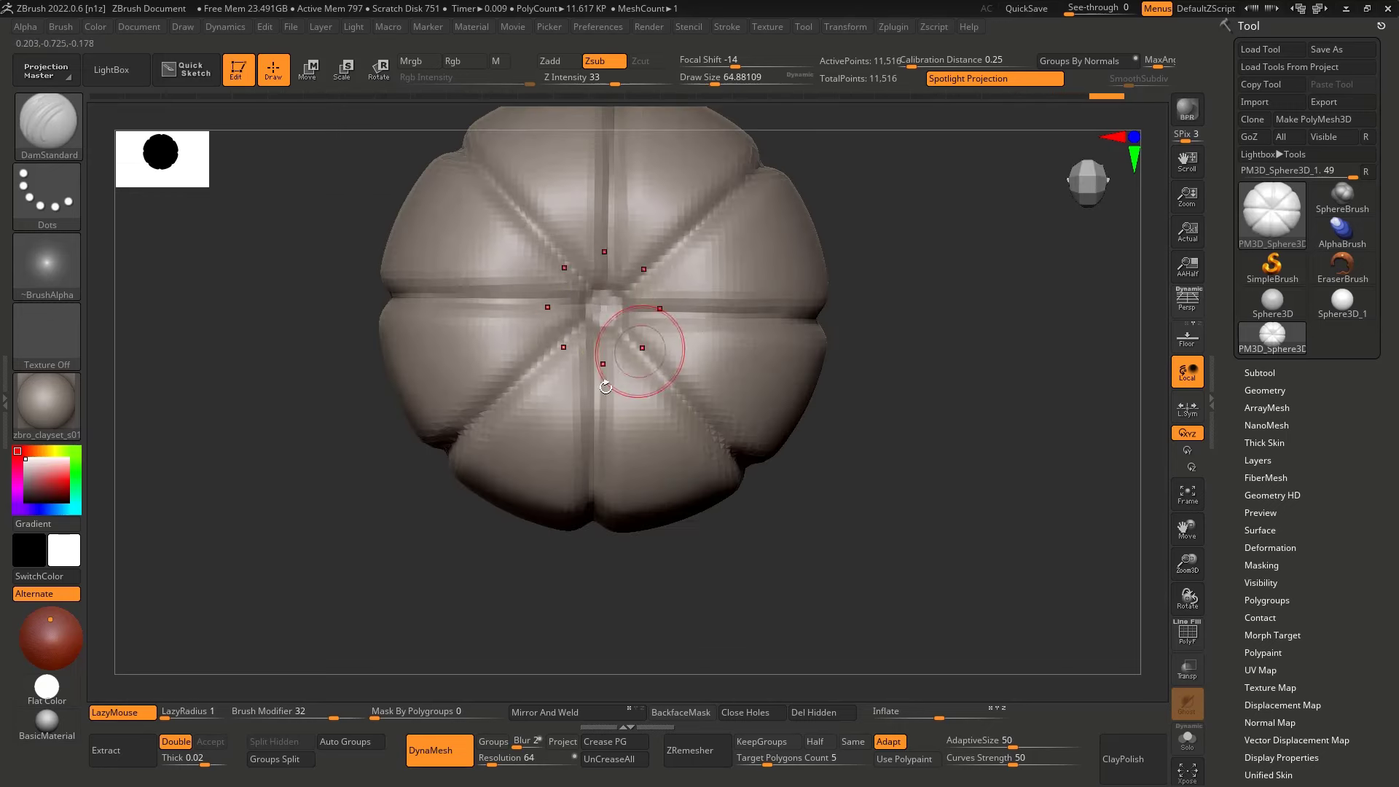
Lower the DynaMesh resolution to 32 and remesh the pumpkin
ctrl+right_drag(605, 387, 536, 397)
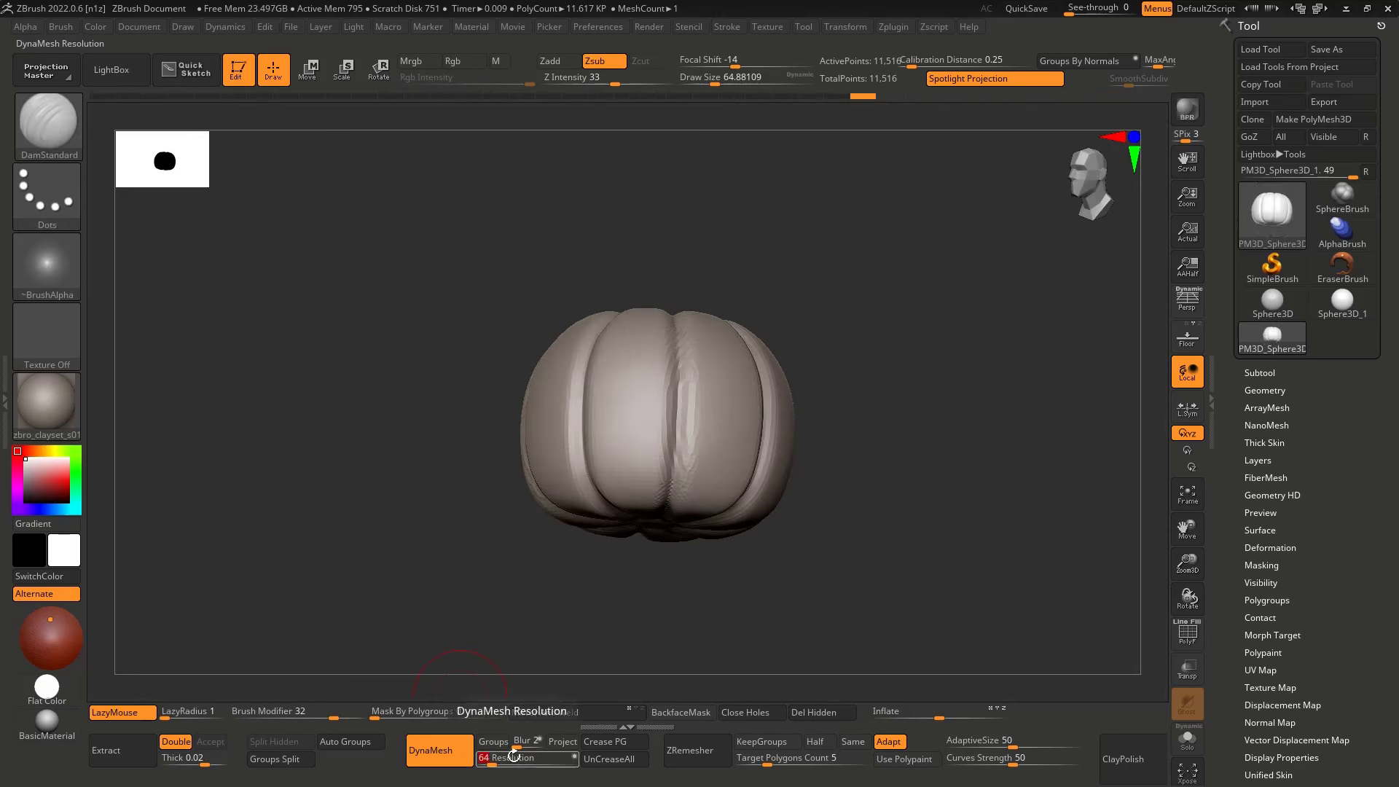
key(Return)
ctrl+drag(369, 325, 374, 481)
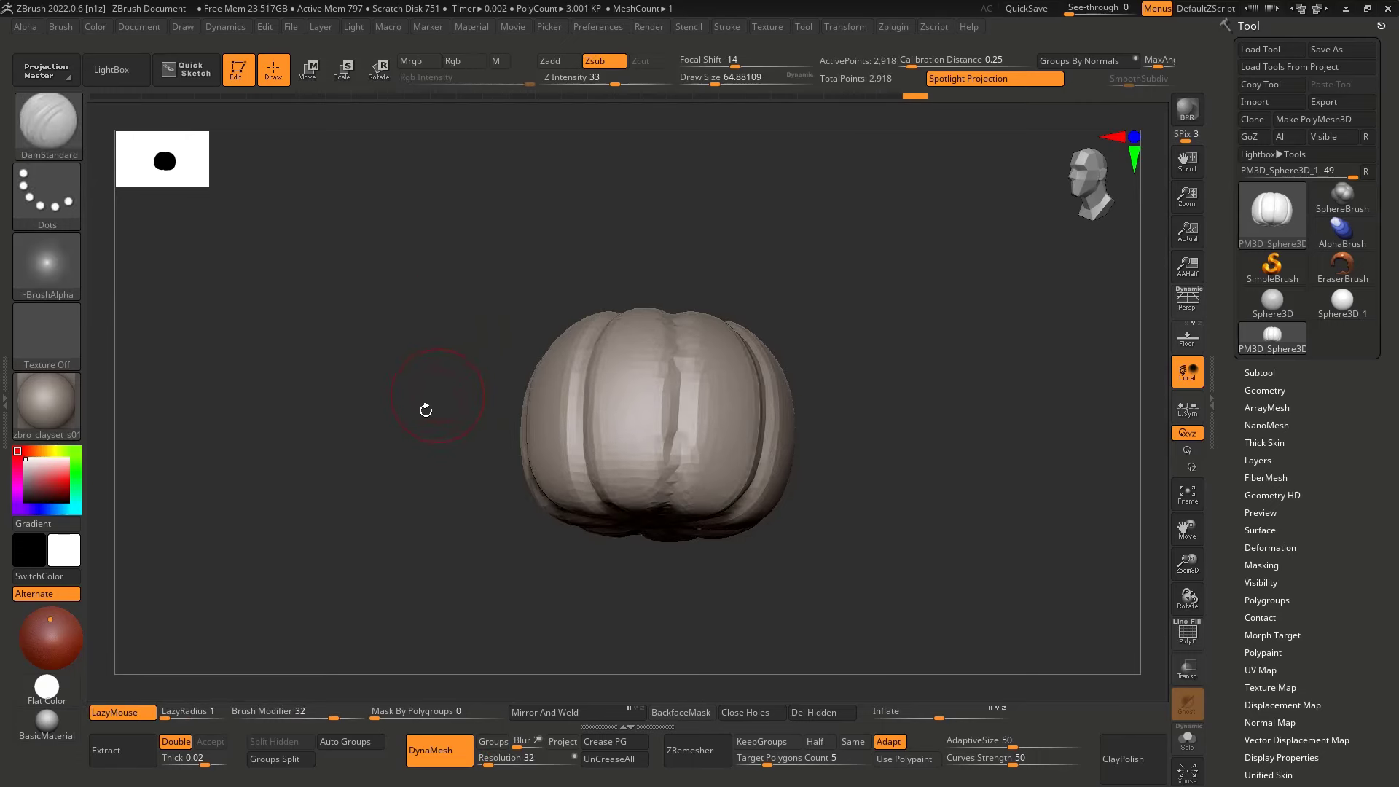
Undo the DynaMesh remesh made at resolution 32
drag(426, 410, 515, 387)
key(ctrl+z)
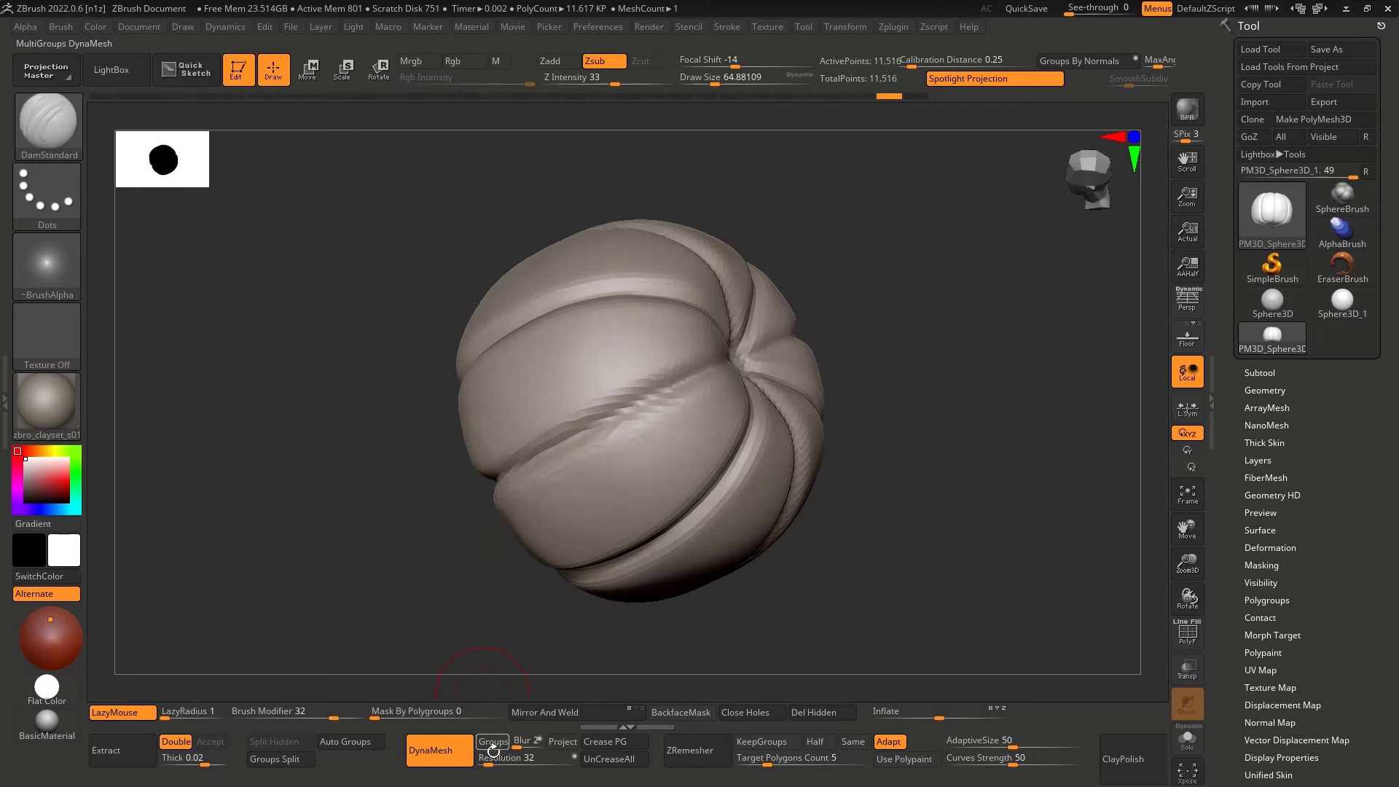
Try remeshing the pumpkin with DynaMesh at resolution 16
click(490, 758)
text(40)
key(Return)
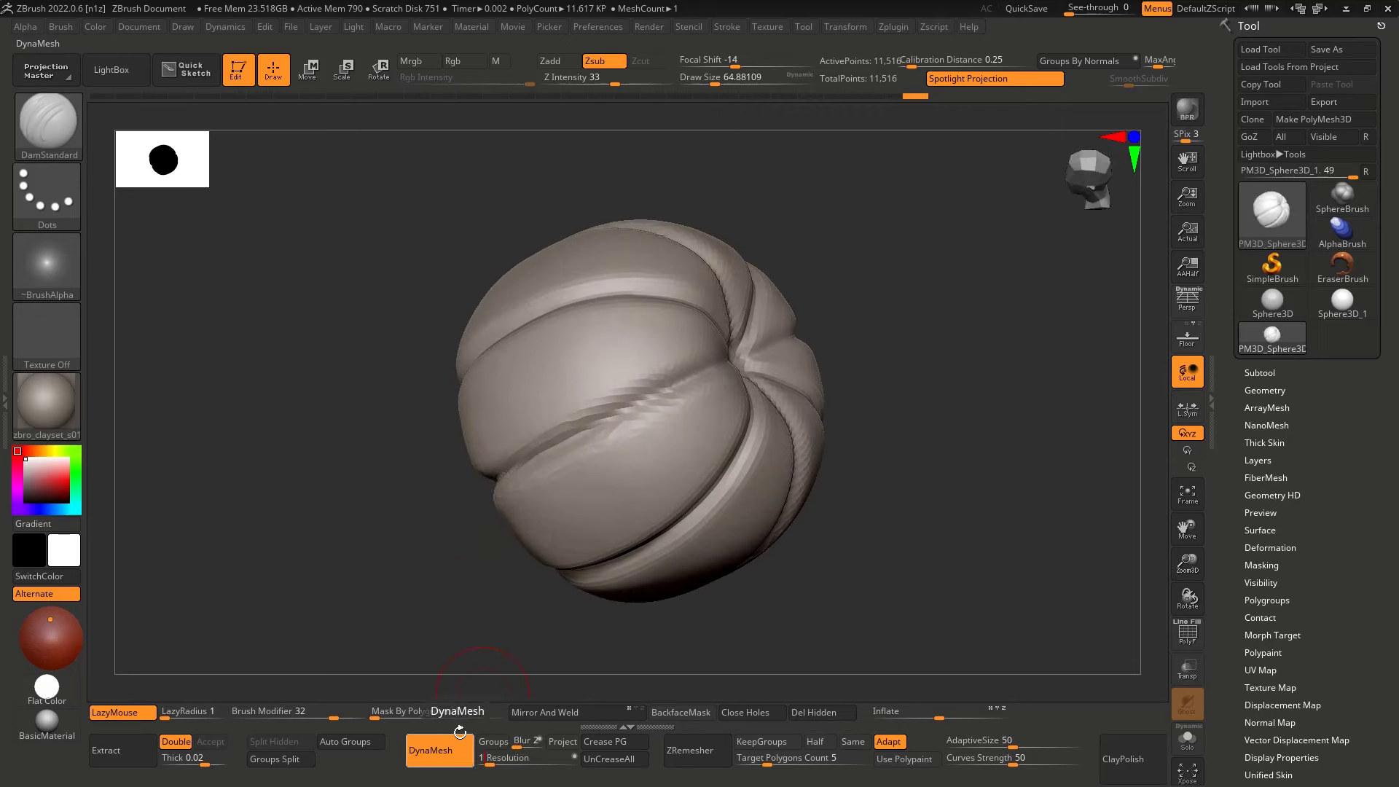
ctrl+drag(415, 329, 437, 365)
key(ctrl+z)
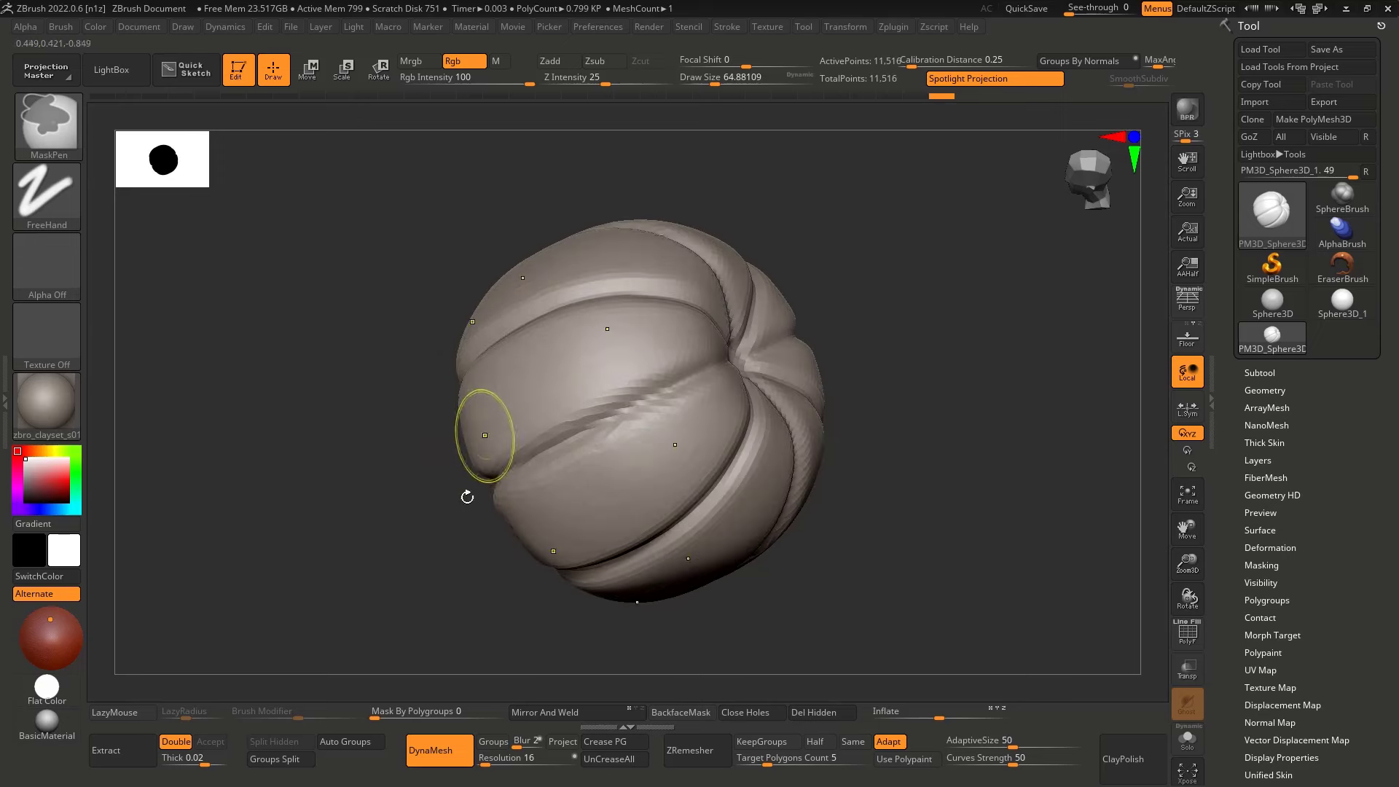
ctrl+drag(430, 557, 474, 655)
key(ctrl+z)
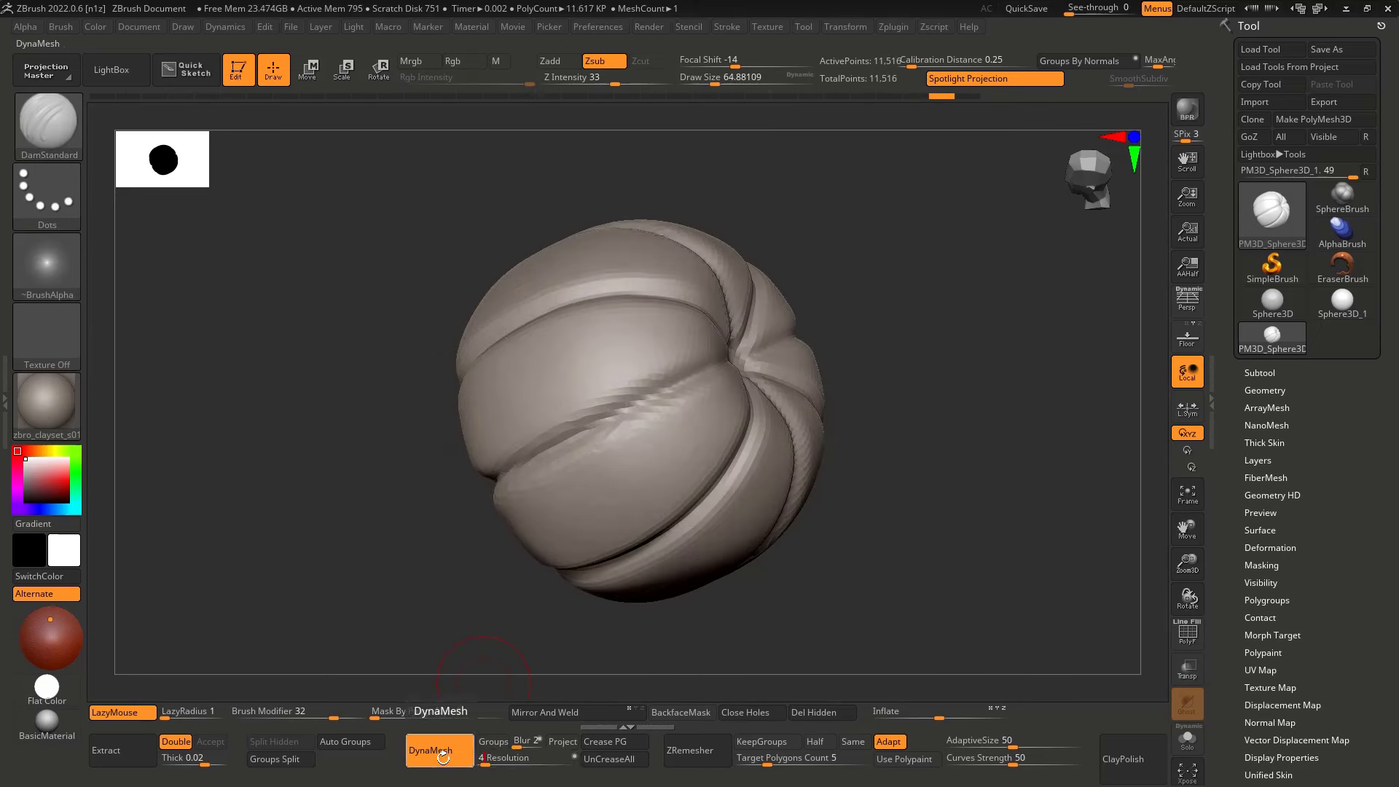
Remesh the pumpkin with DynaMesh at resolution 48
ctrl+drag(321, 376, 379, 415)
right_drag(518, 387, 666, 423)
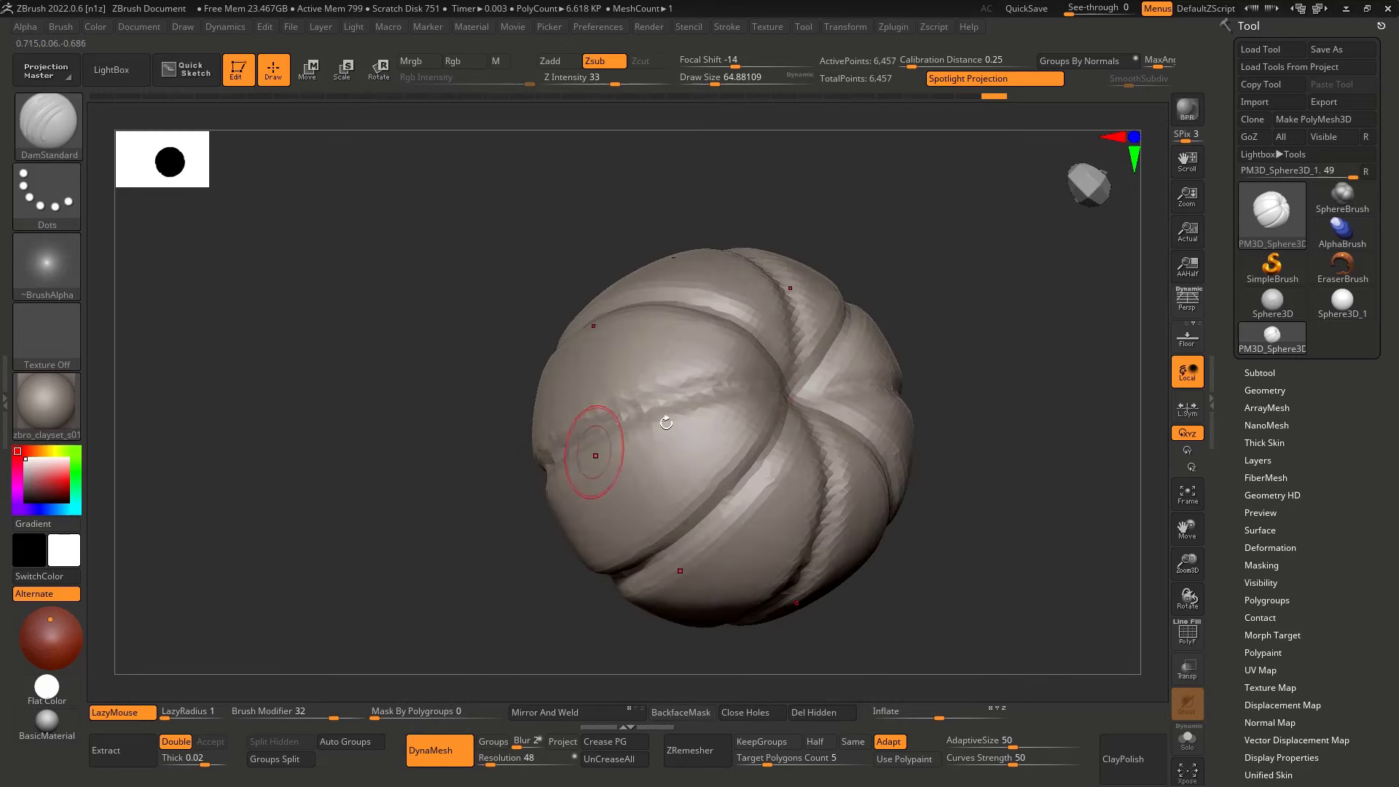
mouse_move(753, 387)
right_down()
mouse_move(687, 447)
mouse_move(760, 378)
right_up()
key(ctrl+shift+z)
key(ctrl+z)
Deepen the grooves between the ribs along the full height of the sides with DamStandard
drag(759, 378, 512, 440)
right_drag(637, 413, 715, 384)
drag(715, 384, 516, 431)
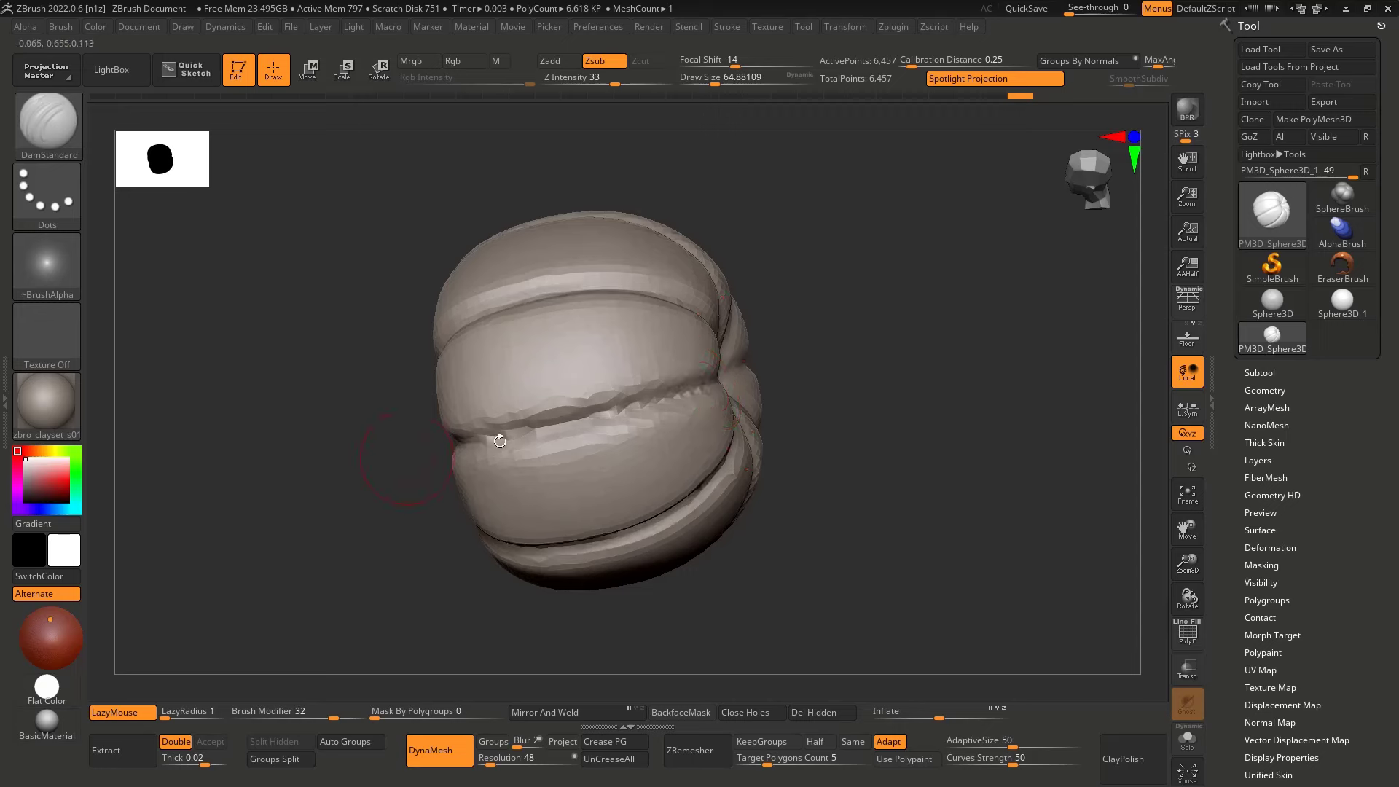
right_drag(516, 431, 632, 403)
mouse_move(632, 403)
mouse_down()
mouse_move(424, 454)
mouse_move(557, 421)
mouse_up()
drag(758, 408, 704, 409)
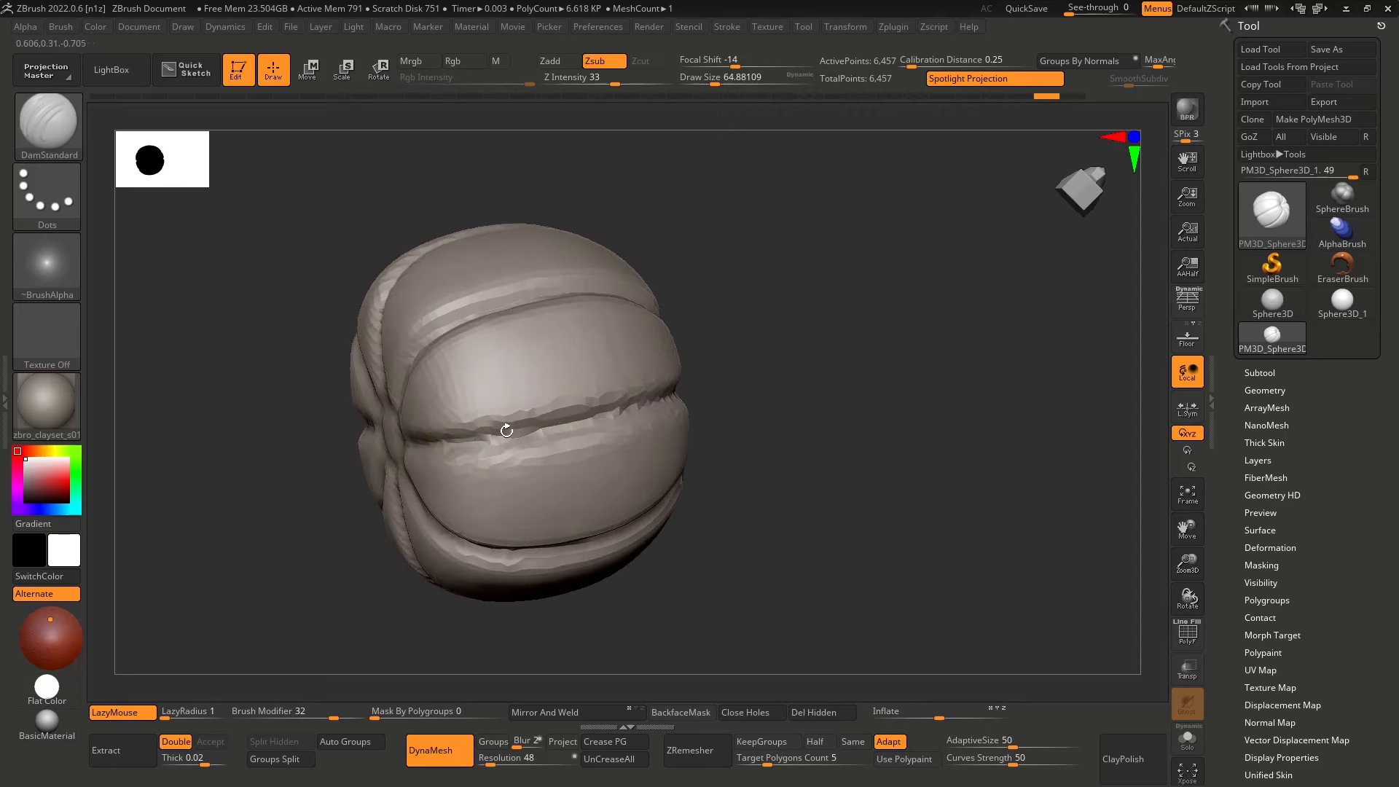
drag(506, 431, 671, 402)
right_drag(671, 403, 546, 420)
drag(547, 420, 692, 403)
right_drag(692, 403, 569, 419)
drag(568, 419, 769, 377)
right_drag(655, 401, 613, 387)
Switch to the Standard brush at a draw size of about 182 and build up a rib along its length
key(s)
drag(613, 387, 625, 387)
mouse_move(625, 387)
right_down()
mouse_move(612, 347)
mouse_move(491, 369)
mouse_move(510, 389)
right_up()
key(b)
key(s)
key(t)
mouse_move(397, 391)
mouse_down()
mouse_move(623, 341)
mouse_move(394, 386)
mouse_move(618, 330)
mouse_up()
key(s)
right_drag(506, 362, 446, 370)
drag(425, 374, 671, 327)
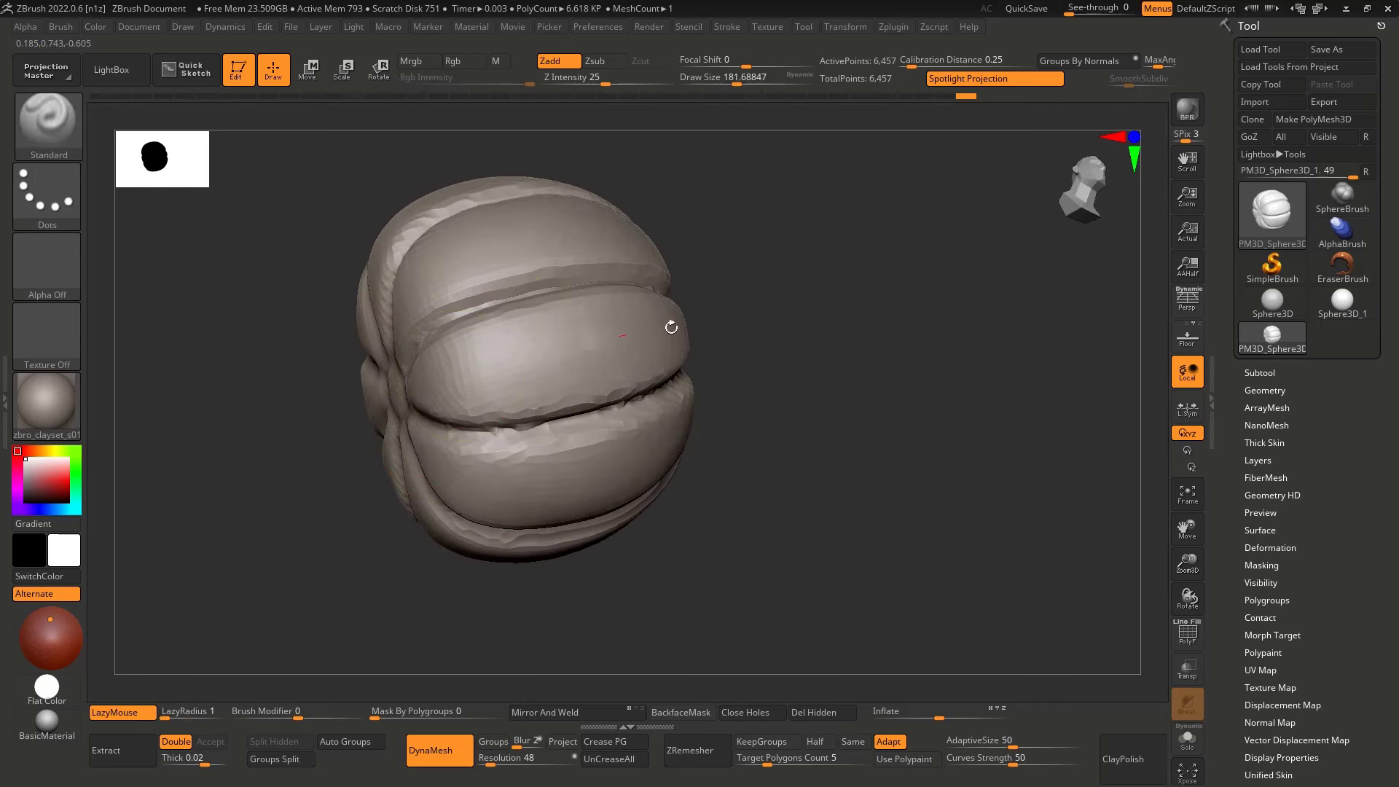
Undo the last wide stroke and build up the middle of the ribs with the Standard brush at draw size about 90
right_drag(671, 327, 588, 316)
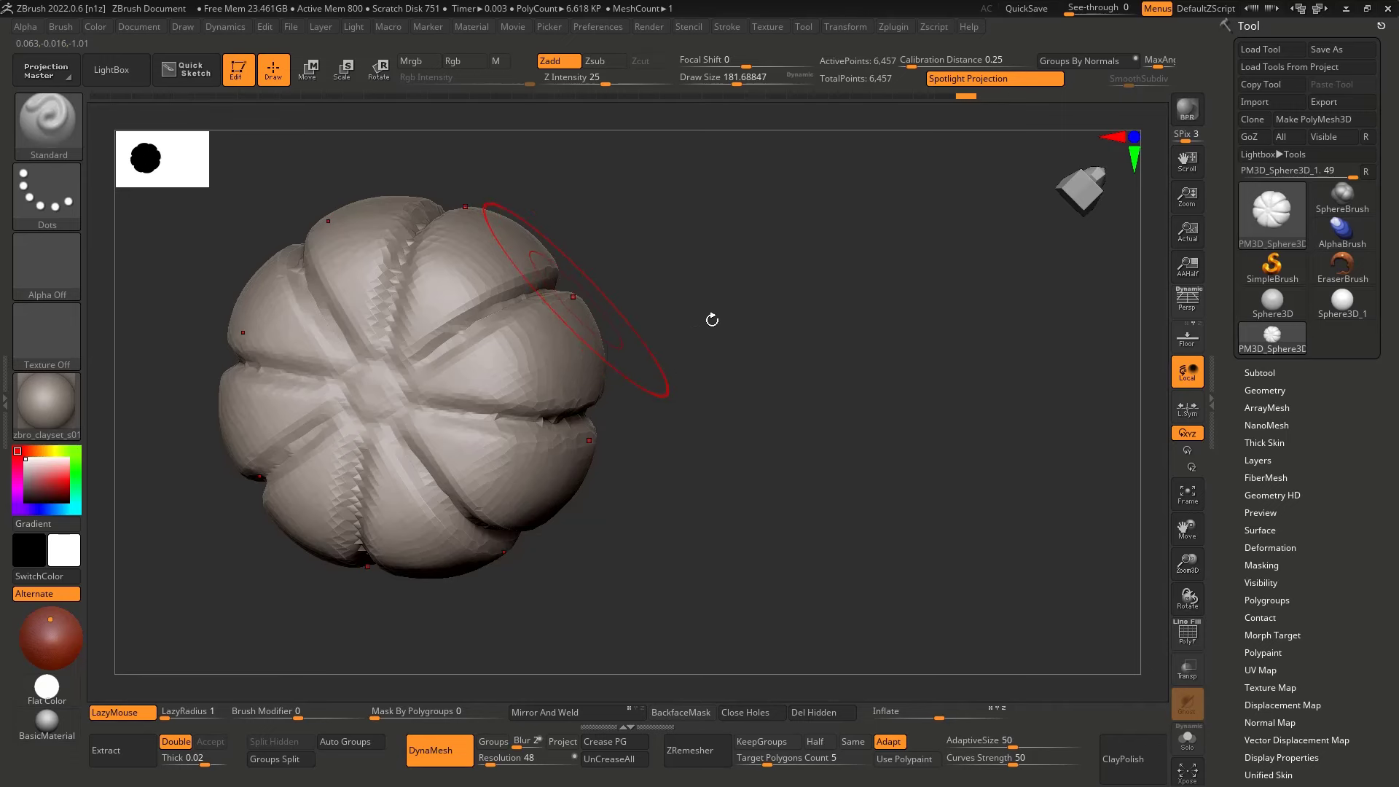
right_drag(712, 315, 481, 383)
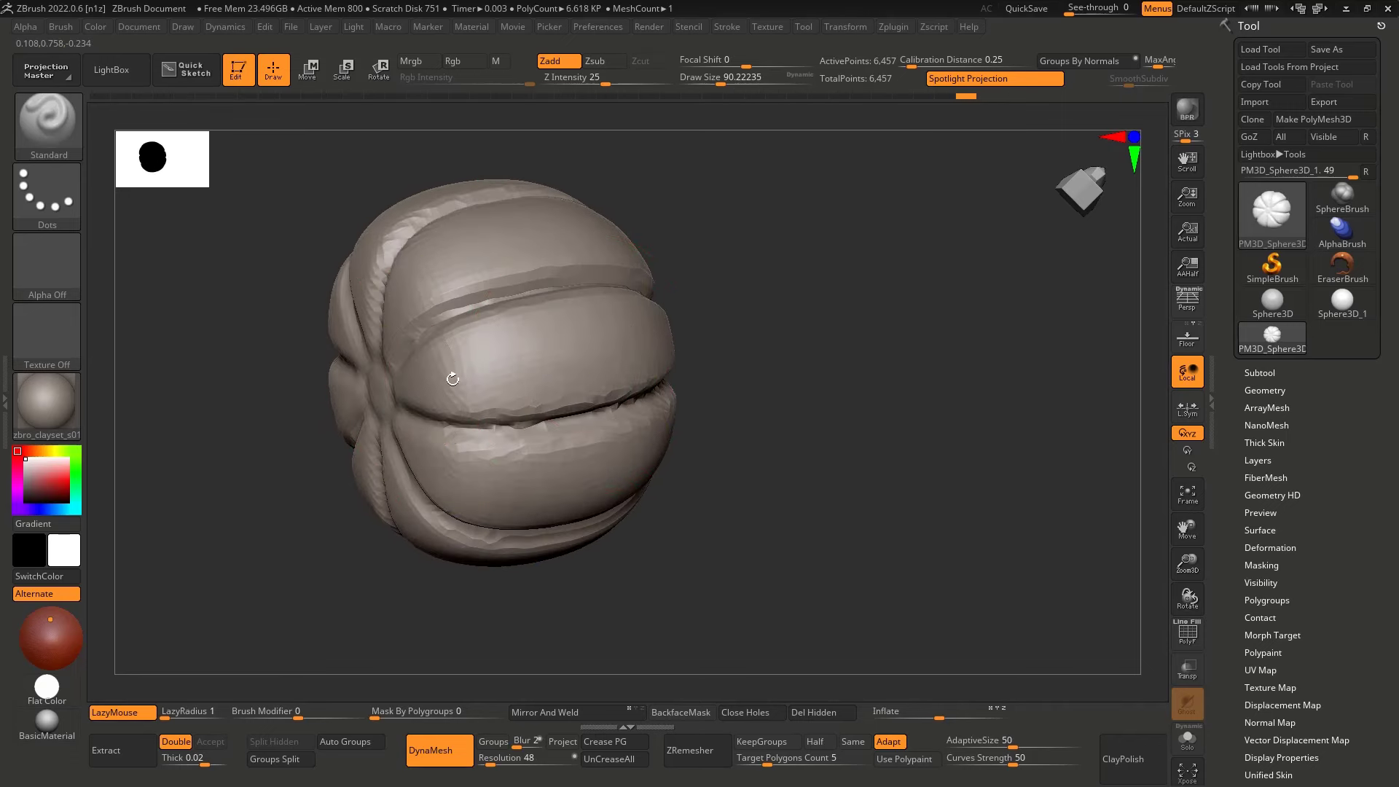
key(ctrl+z)
drag(397, 387, 665, 340)
right_drag(578, 368, 443, 398)
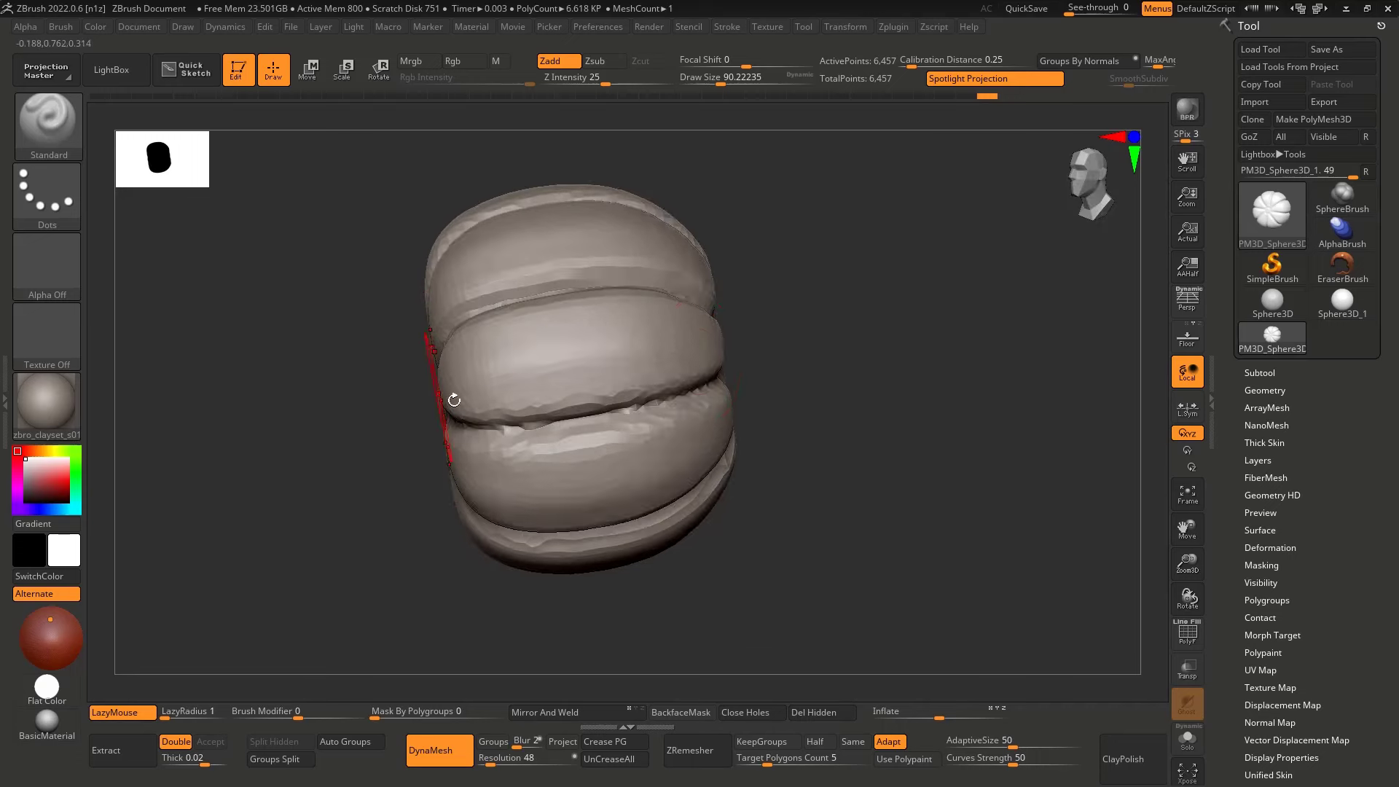
drag(453, 397, 623, 375)
right_drag(606, 379, 540, 418)
mouse_move(540, 418)
mouse_down()
mouse_move(456, 430)
mouse_move(712, 384)
mouse_up()
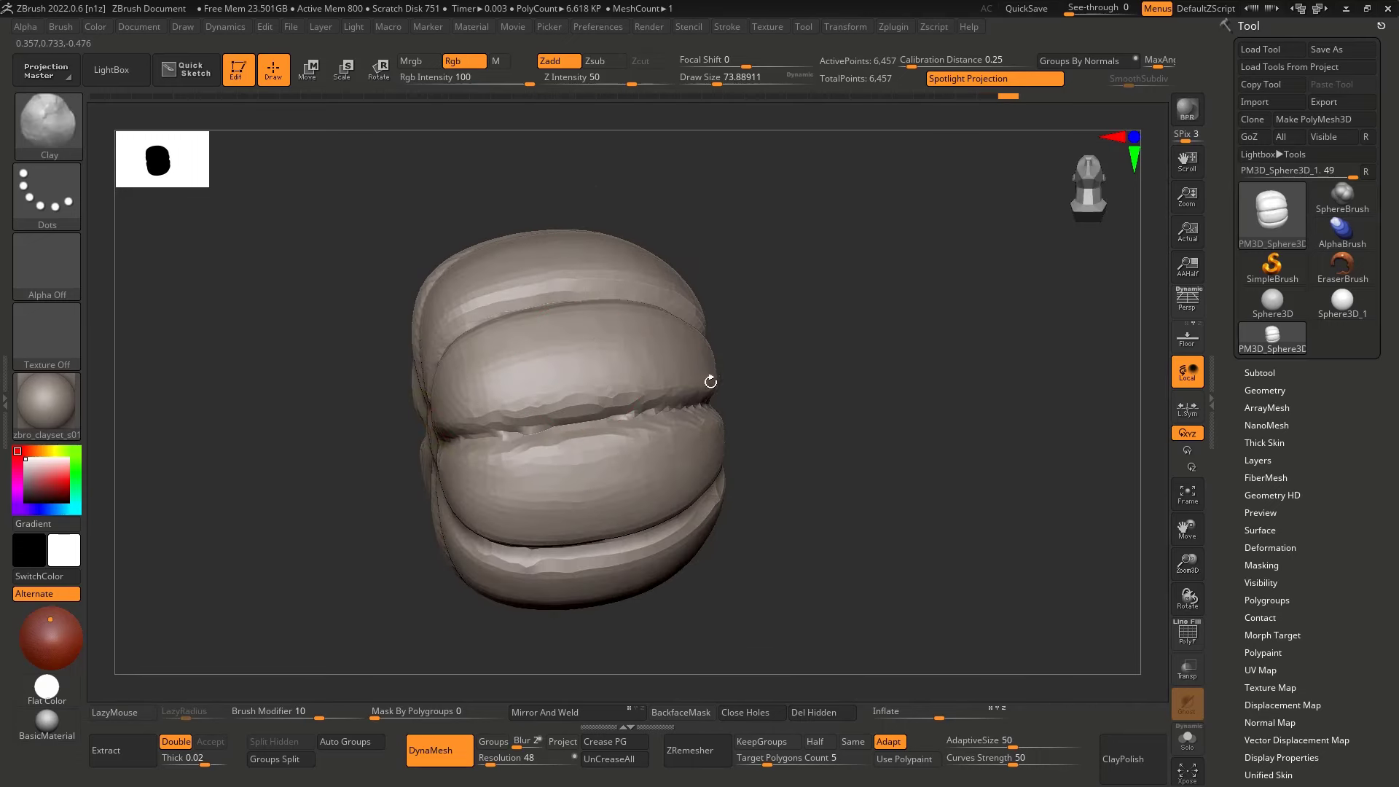
Select the Move brush at a draw size of about 251 and undo the last strokes on the ribs
shift+right_drag(673, 393, 617, 588)
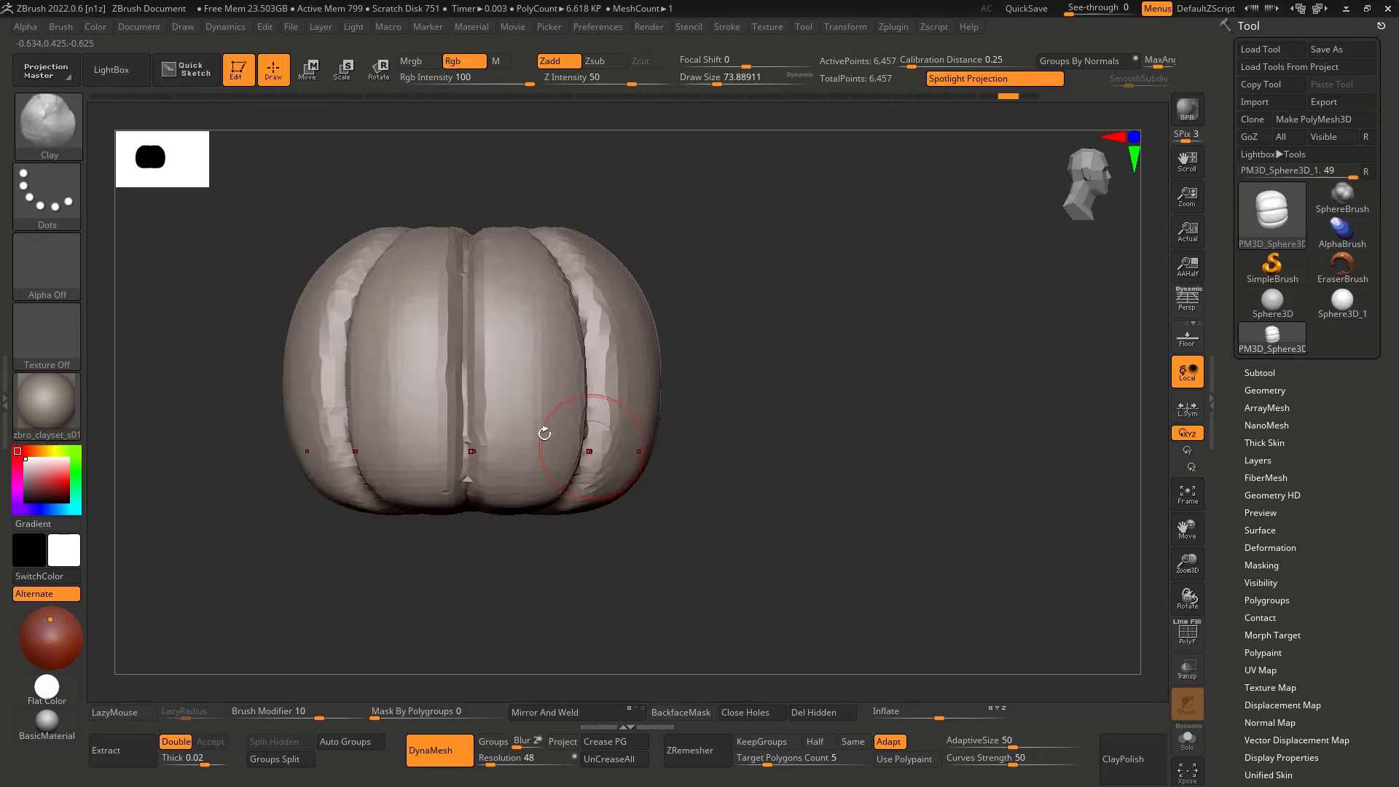
alt+right_drag(454, 408, 396, 419)
right_drag(402, 469, 417, 216)
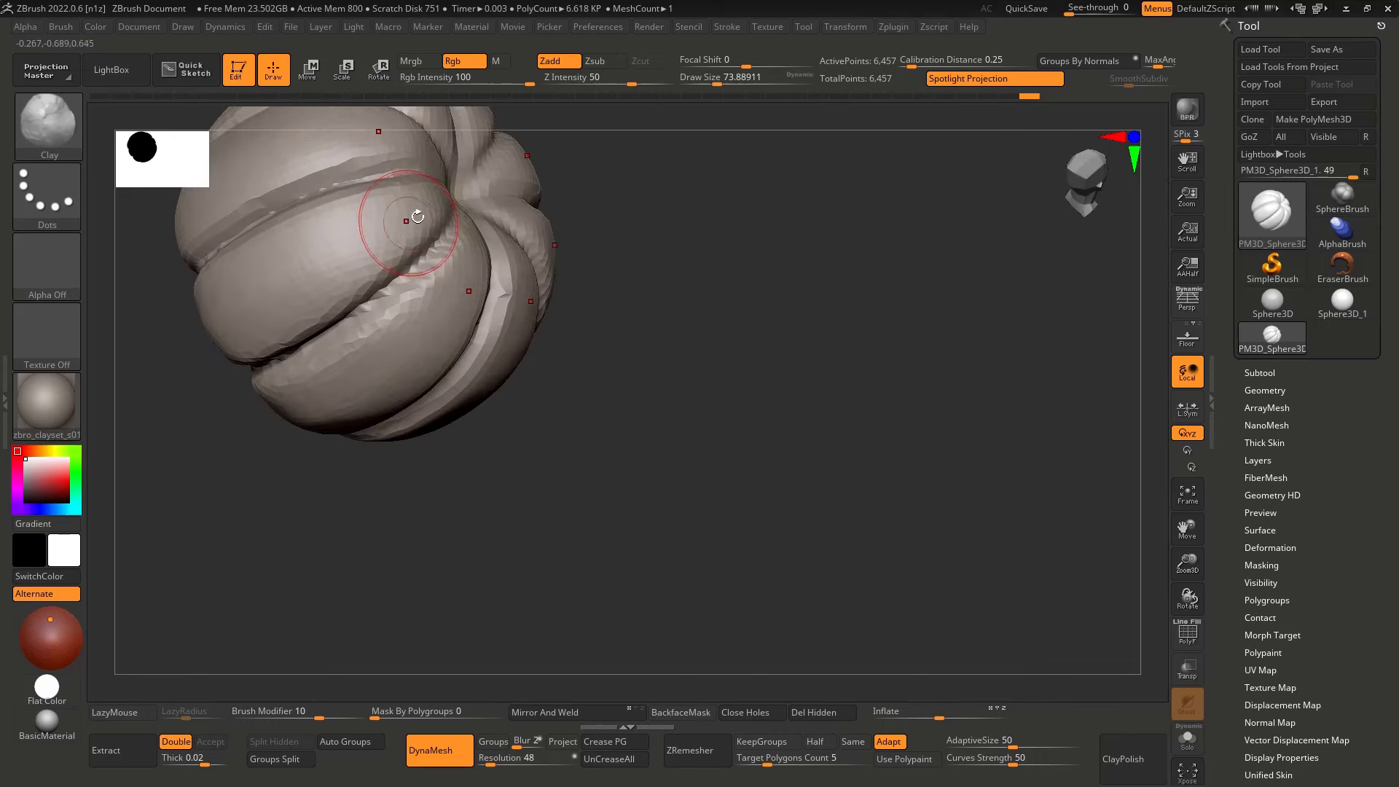
key(s)
drag(410, 234, 418, 225)
mouse_move(419, 224)
right_down()
mouse_move(525, 271)
mouse_move(340, 212)
mouse_move(384, 259)
mouse_move(368, 327)
right_up()
key(s)
mouse_move(369, 327)
mouse_down()
mouse_move(387, 328)
mouse_move(331, 334)
mouse_move(325, 316)
mouse_up()
key(b)
key(m)
key(v)
key(ctrl+z)
key(ctrl+z)
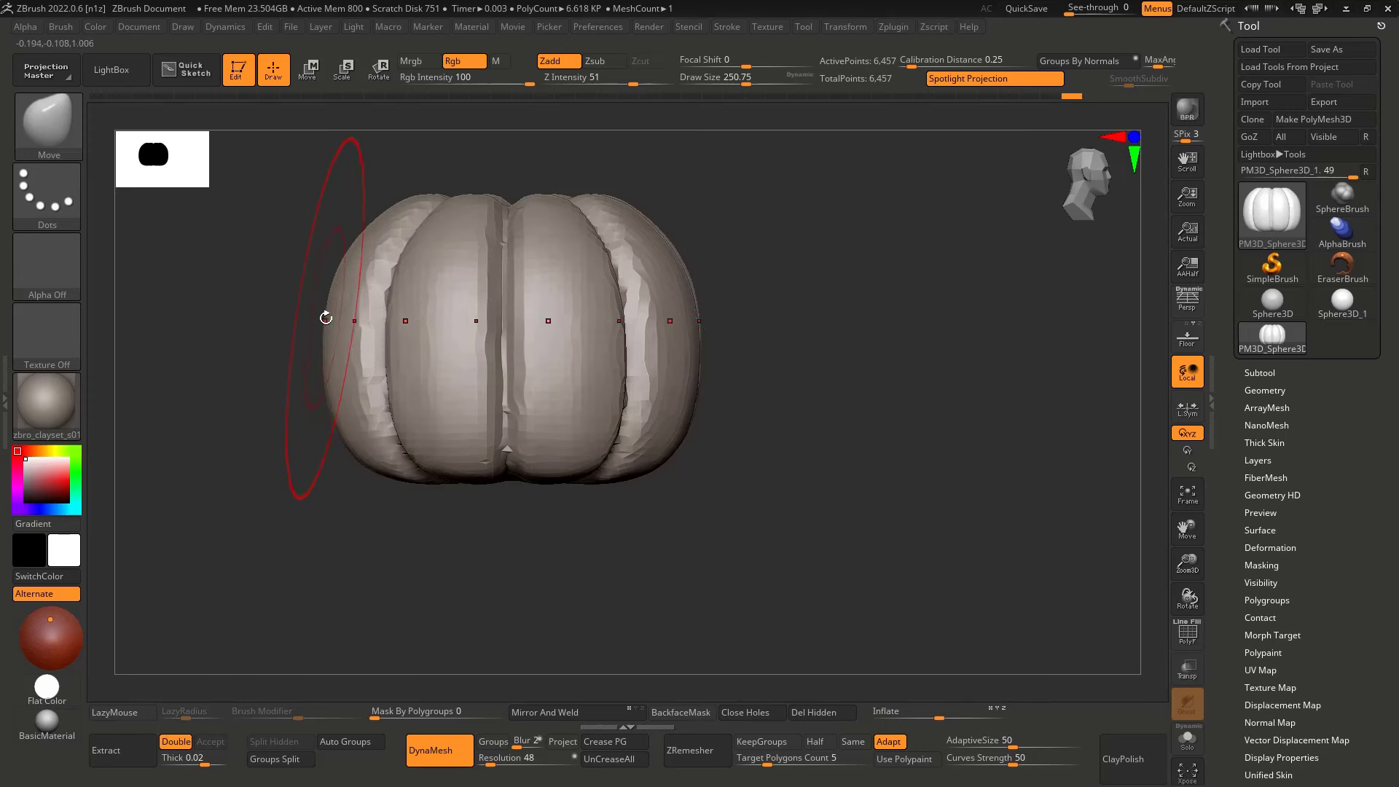
Taper the pumpkin towards its top and widen its lower sides with Move Topological, reducing the draw size to about 163
mouse_move(331, 316)
shift+right_down()
mouse_move(418, 328)
mouse_move(427, 378)
mouse_move(405, 386)
mouse_move(456, 266)
mouse_move(409, 381)
mouse_move(409, 425)
shift+right_up()
key(b)
key(m)
key(t)
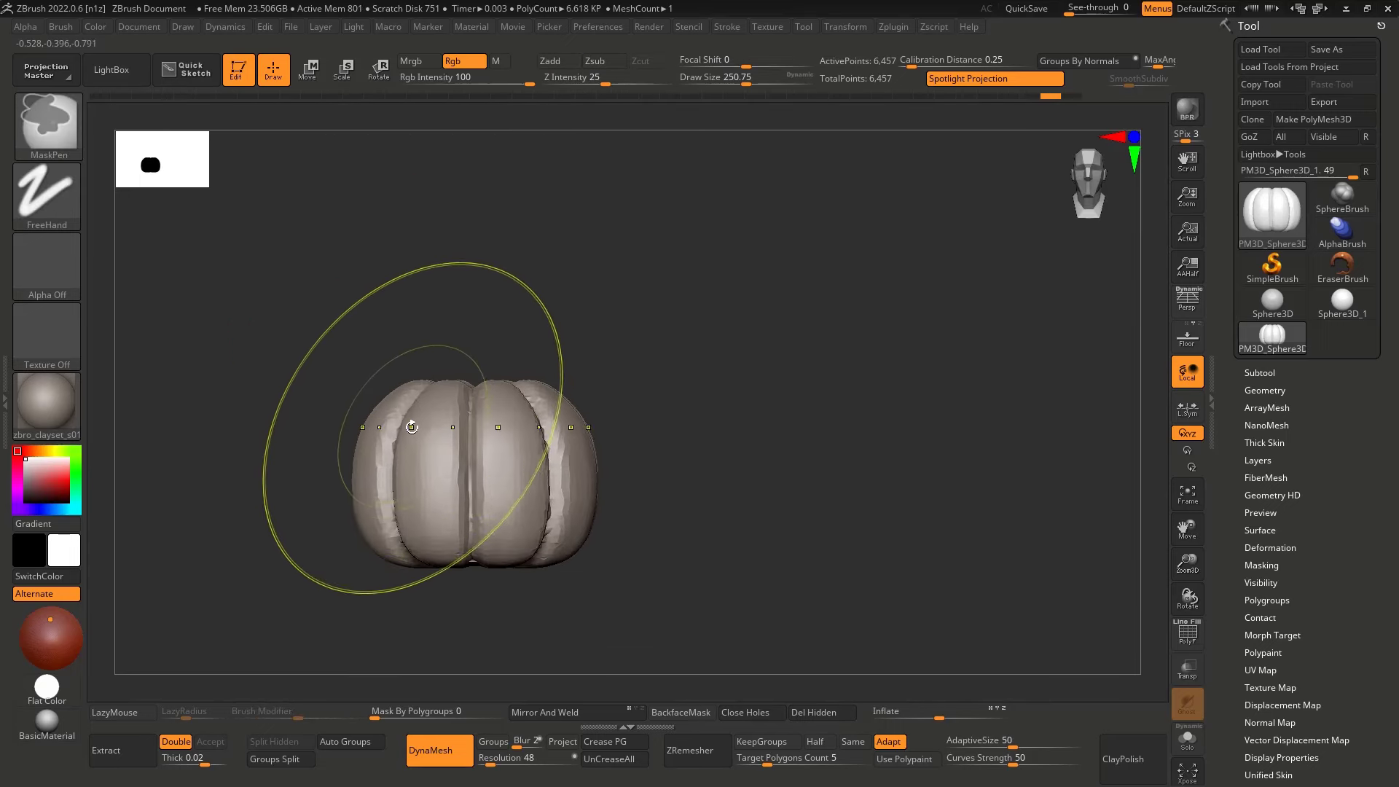
key(ctrl+z)
right_drag(367, 524, 356, 524)
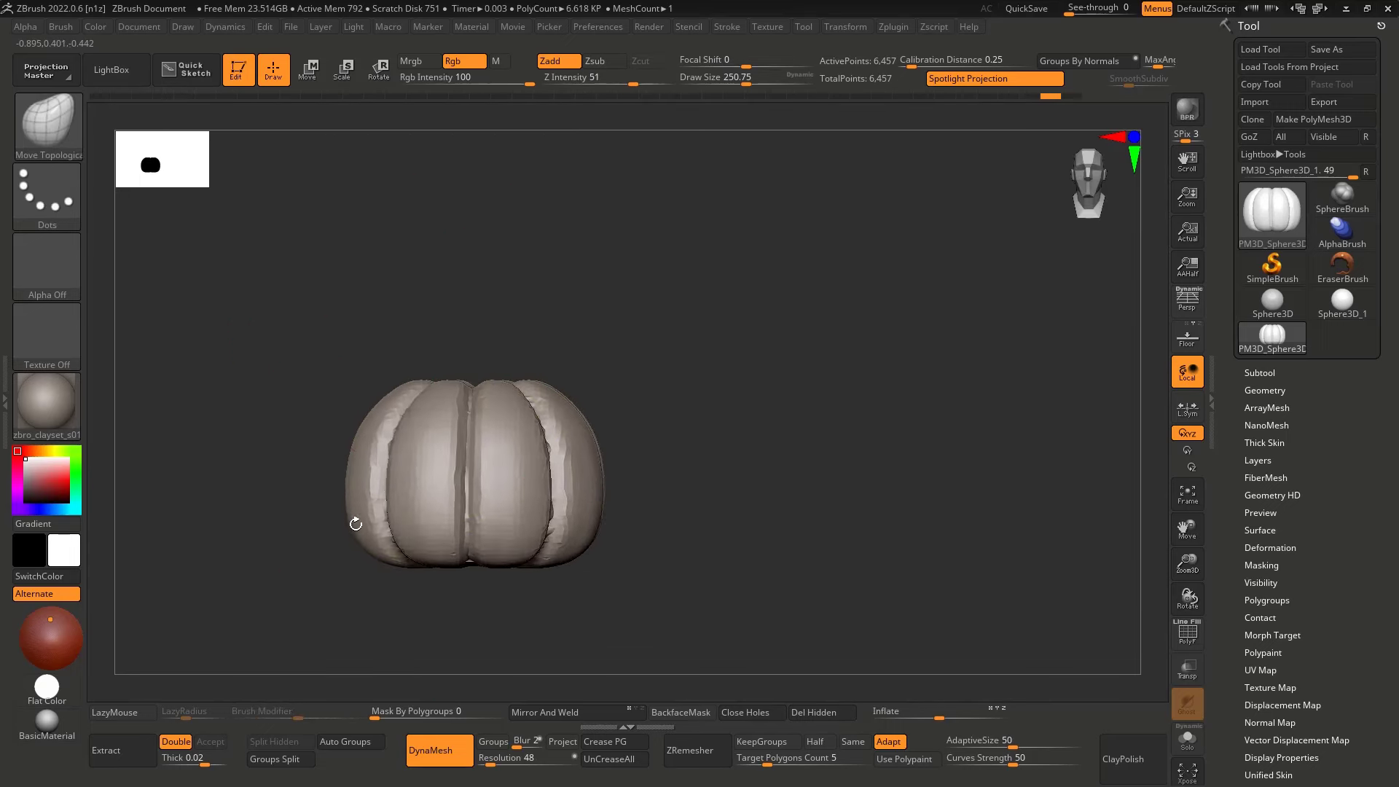
mouse_move(374, 417)
right_down()
mouse_move(452, 524)
mouse_move(465, 331)
mouse_move(651, 304)
mouse_move(671, 279)
right_up()
key(s)
drag(725, 362, 713, 363)
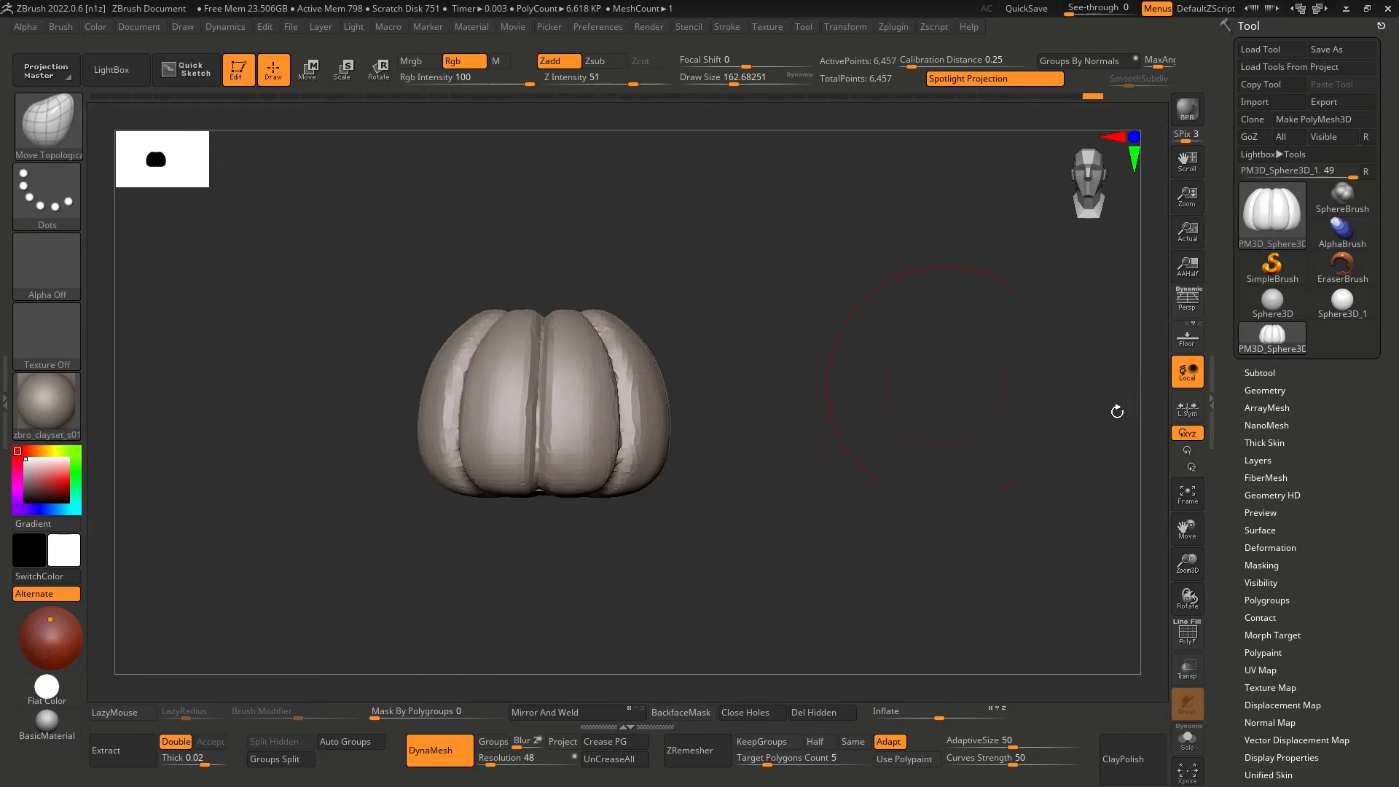
Try inflating the whole pumpkin slightly with the Inflate Balloon deformation
drag(1338, 544, 1319, 444)
scroll(1301, 472, down, 1)
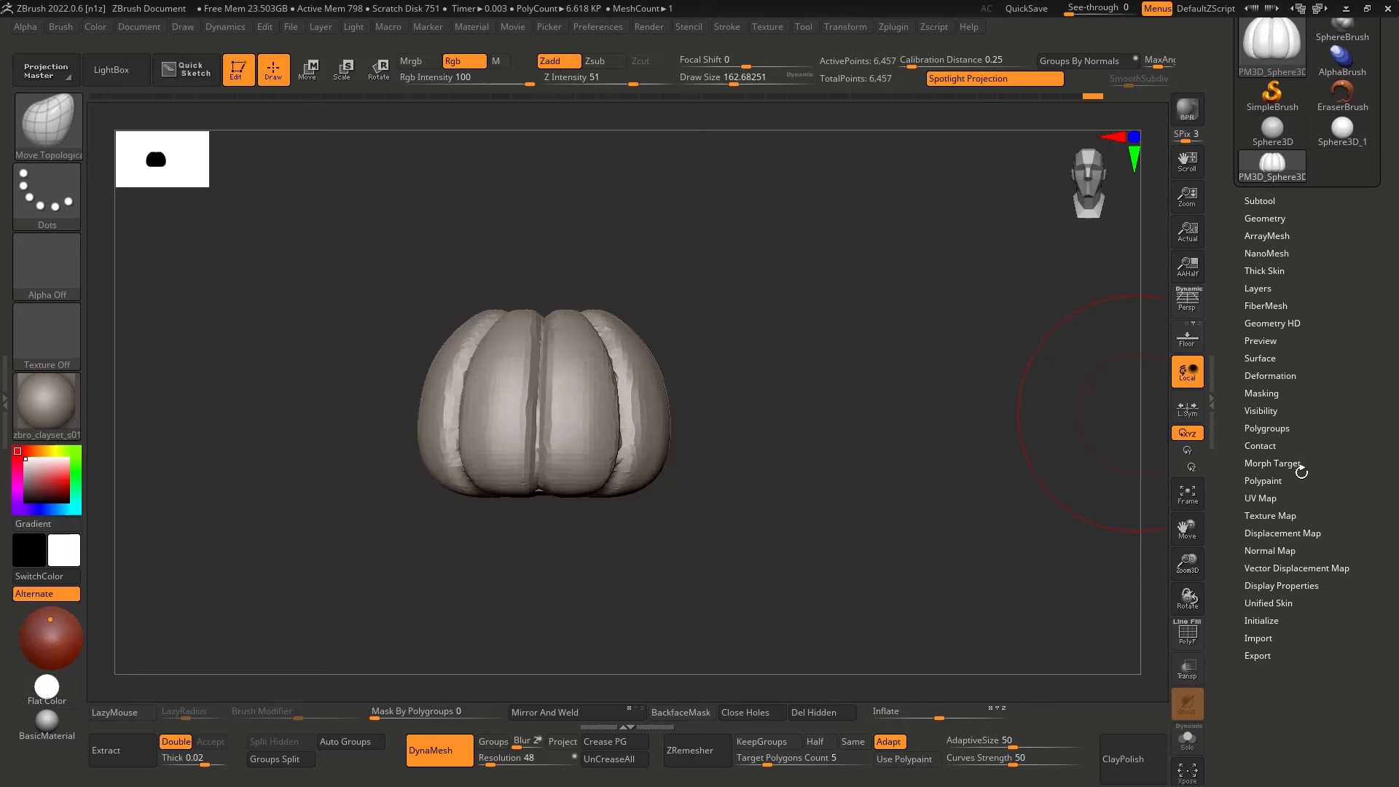
click(1289, 377)
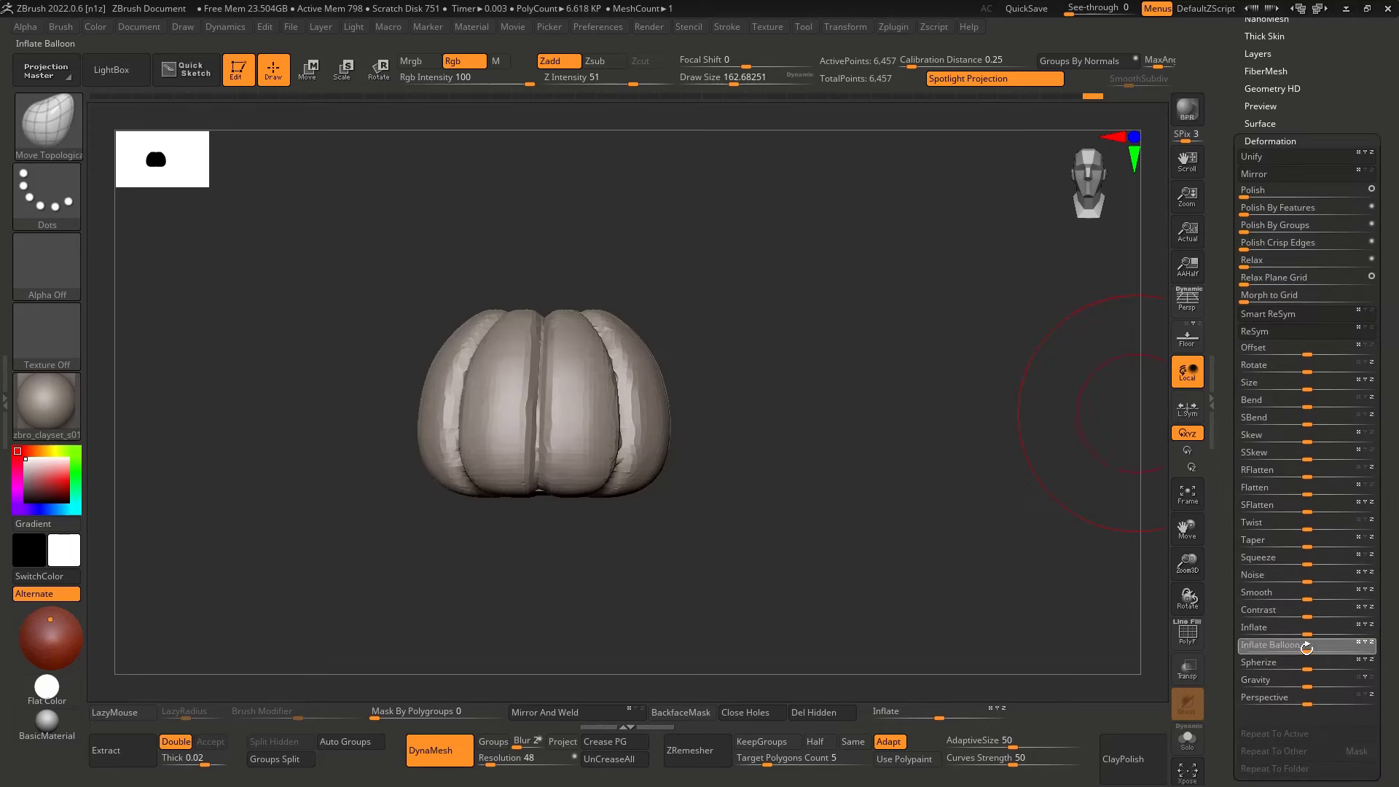
drag(1306, 648, 1311, 649)
right_drag(947, 539, 594, 380)
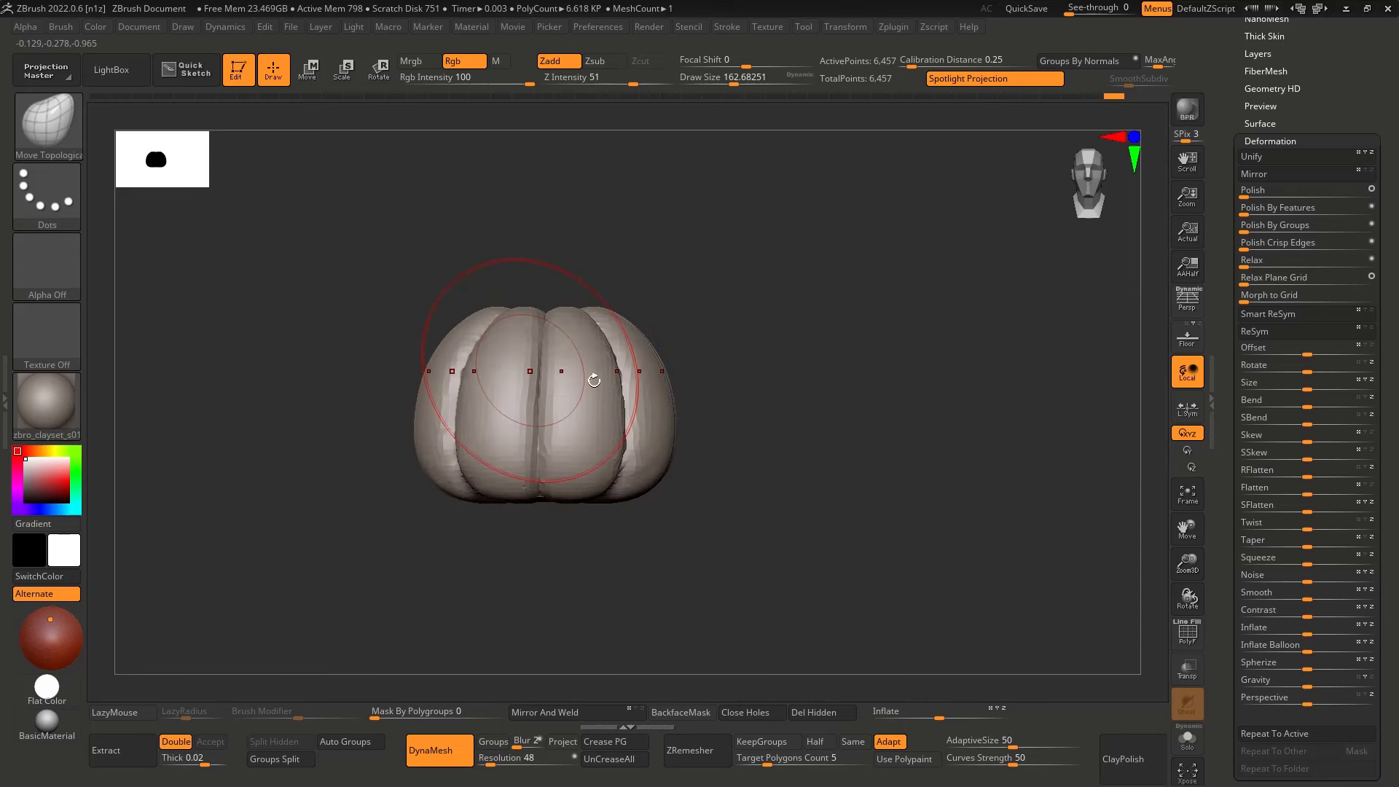
mouse_move(779, 369)
ctrl+right_down()
mouse_move(649, 491)
mouse_move(617, 475)
ctrl+right_up()
key(ctrl+z)
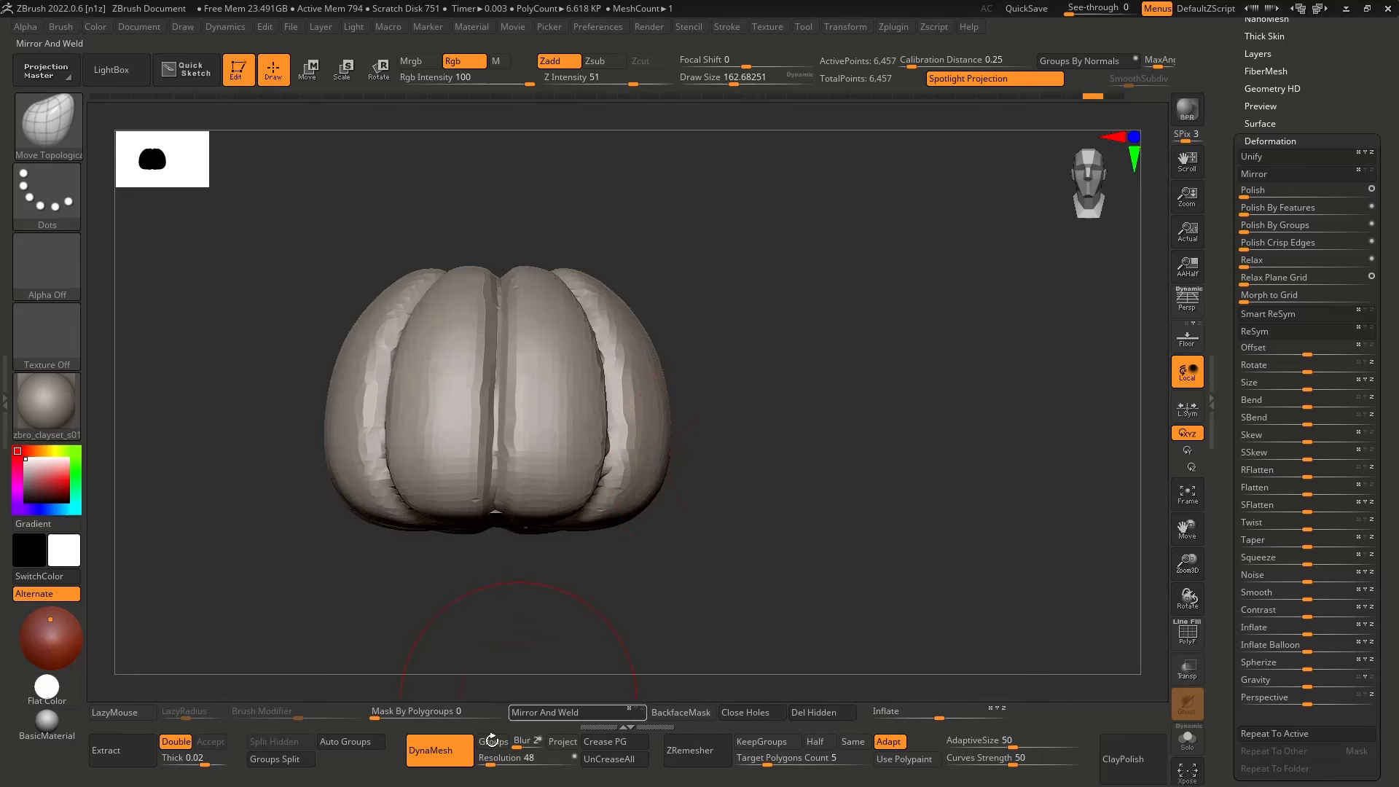
Set the DynaMesh resolution to 128 and remesh the pumpkin
click(494, 762)
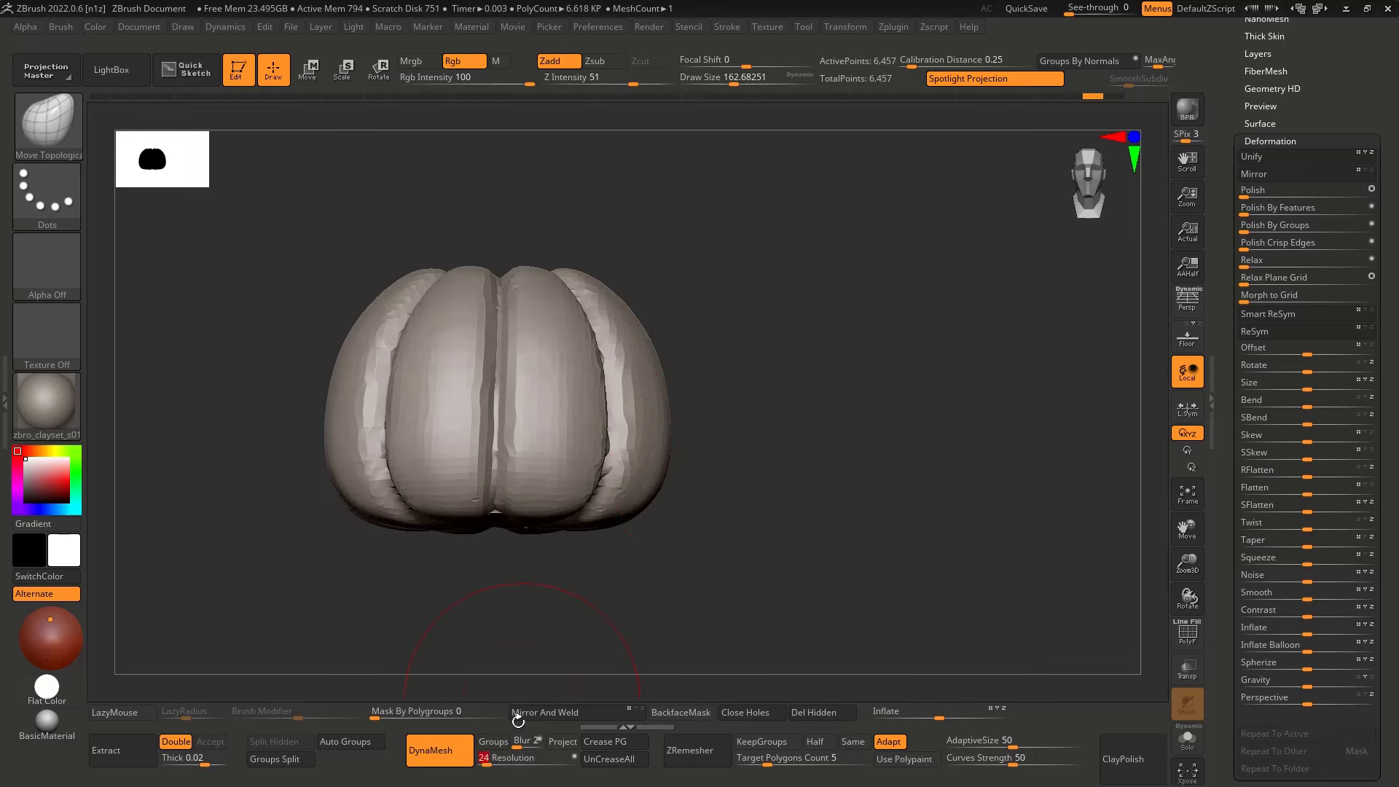
key(Return)
ctrl+drag(803, 344, 771, 537)
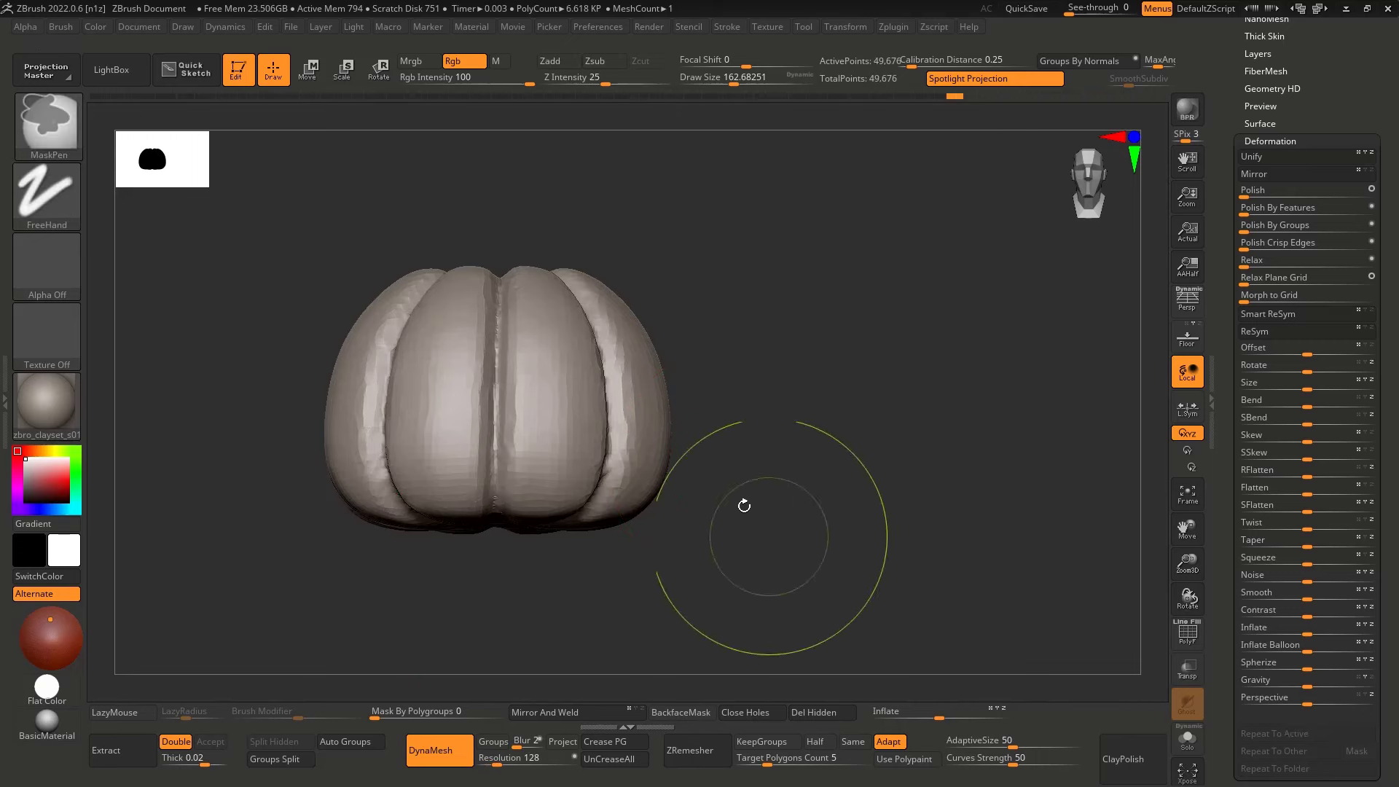
right_drag(743, 503, 889, 386)
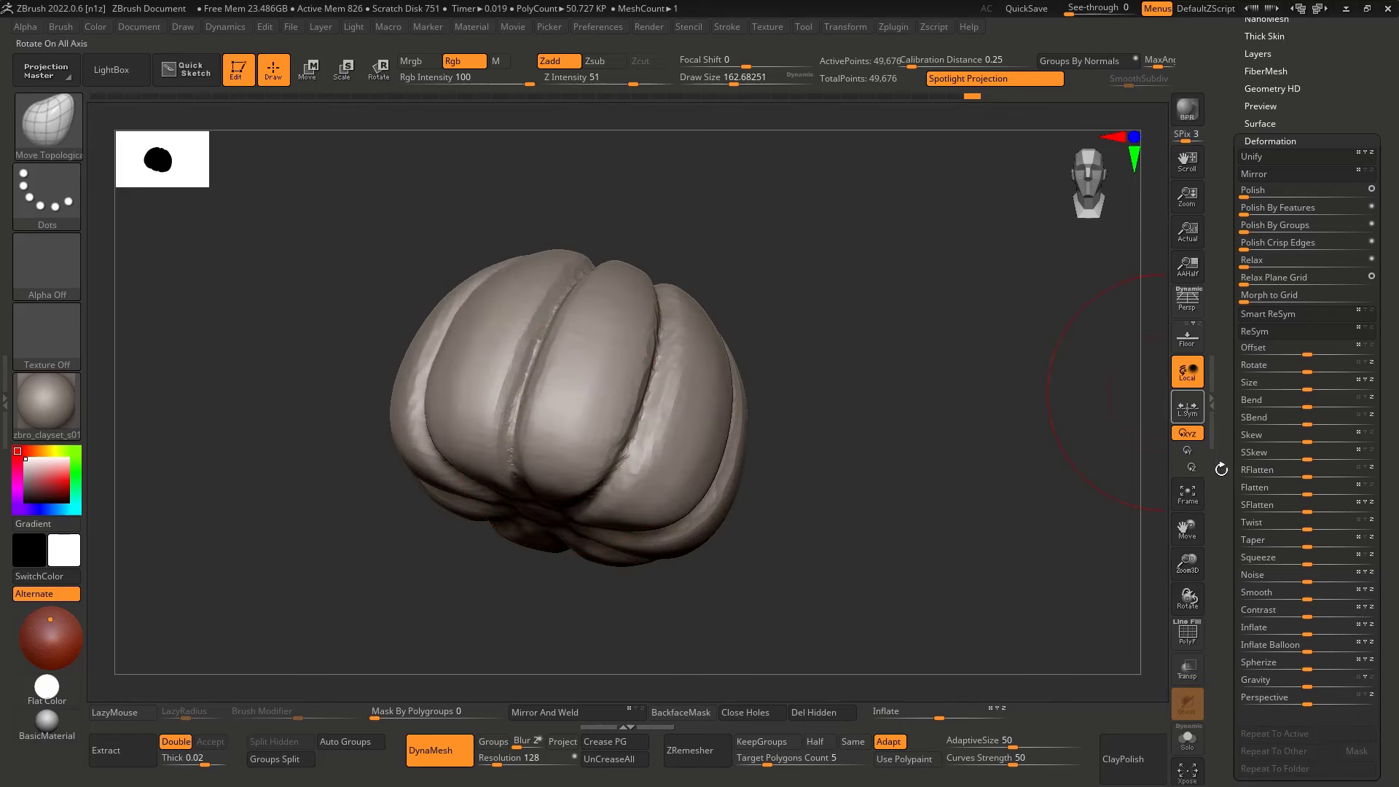
Puff up the ribs with a slight Inflate Balloon deformation and reduce the draw size to about 87
drag(1310, 647, 1312, 652)
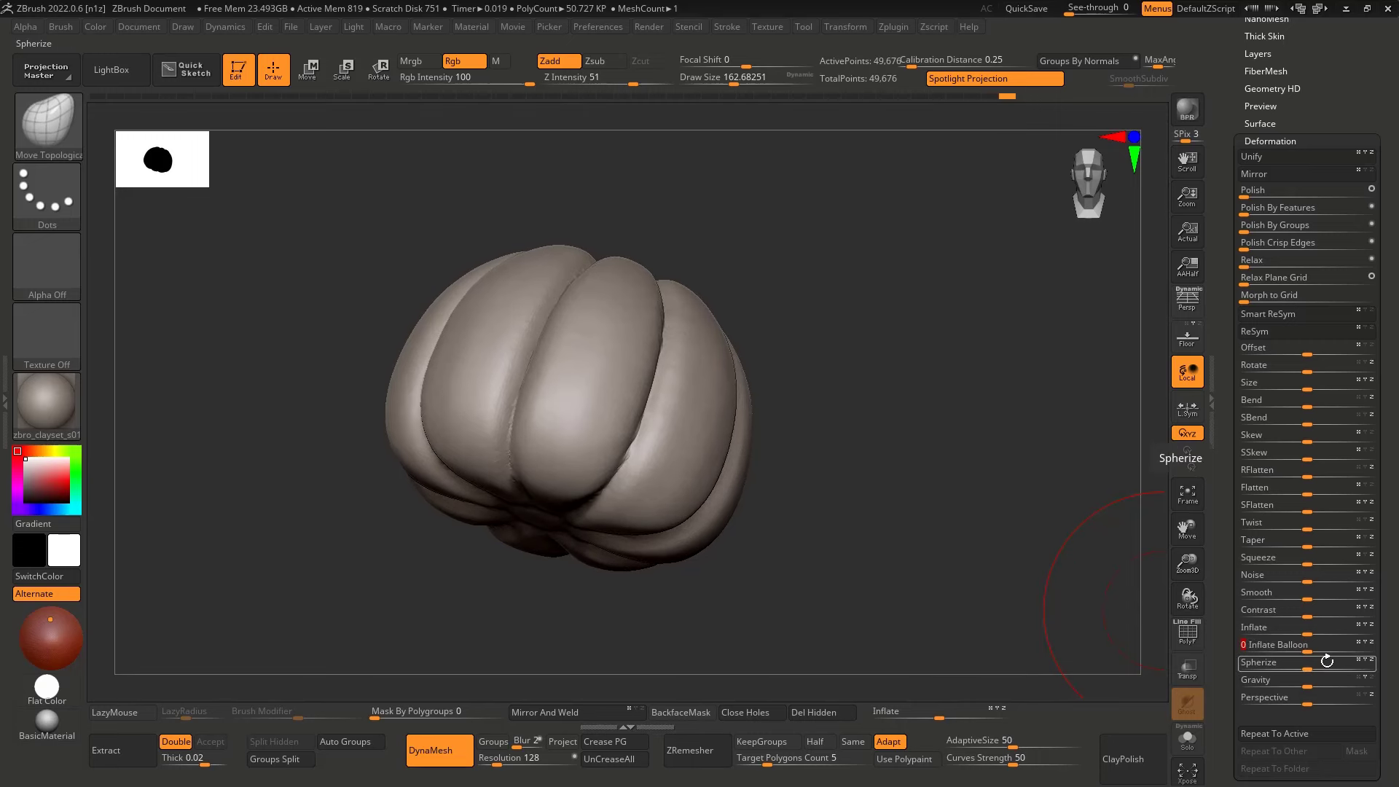
mouse_move(490, 413)
right_down()
mouse_move(547, 322)
mouse_move(532, 405)
mouse_move(581, 403)
mouse_move(571, 391)
mouse_move(484, 478)
mouse_move(562, 422)
mouse_move(625, 428)
mouse_move(813, 386)
right_up()
key(bracketleft)
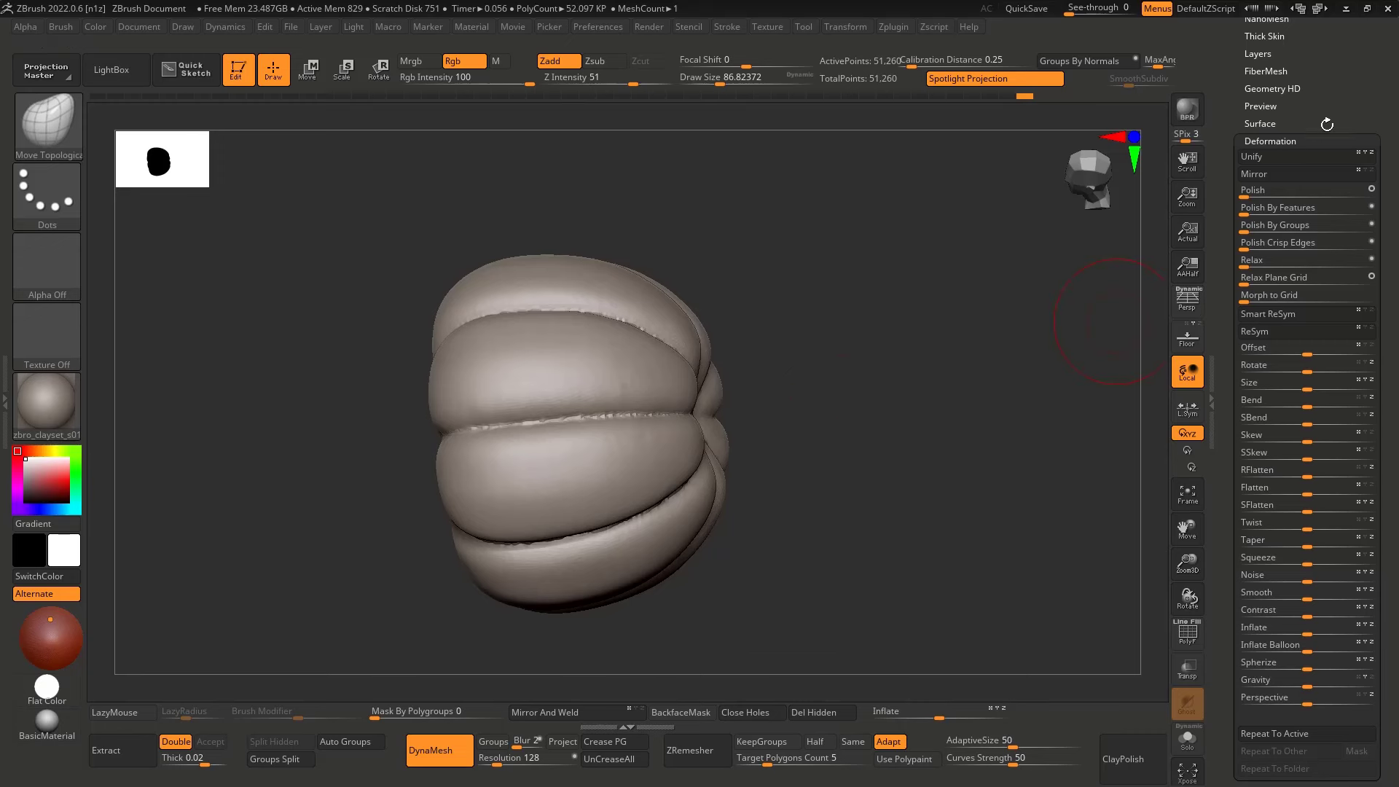
Try smoothing the jagged rib grooves with ClayPolish at Soft 0
scroll(1325, 125, up, 3)
click(1266, 32)
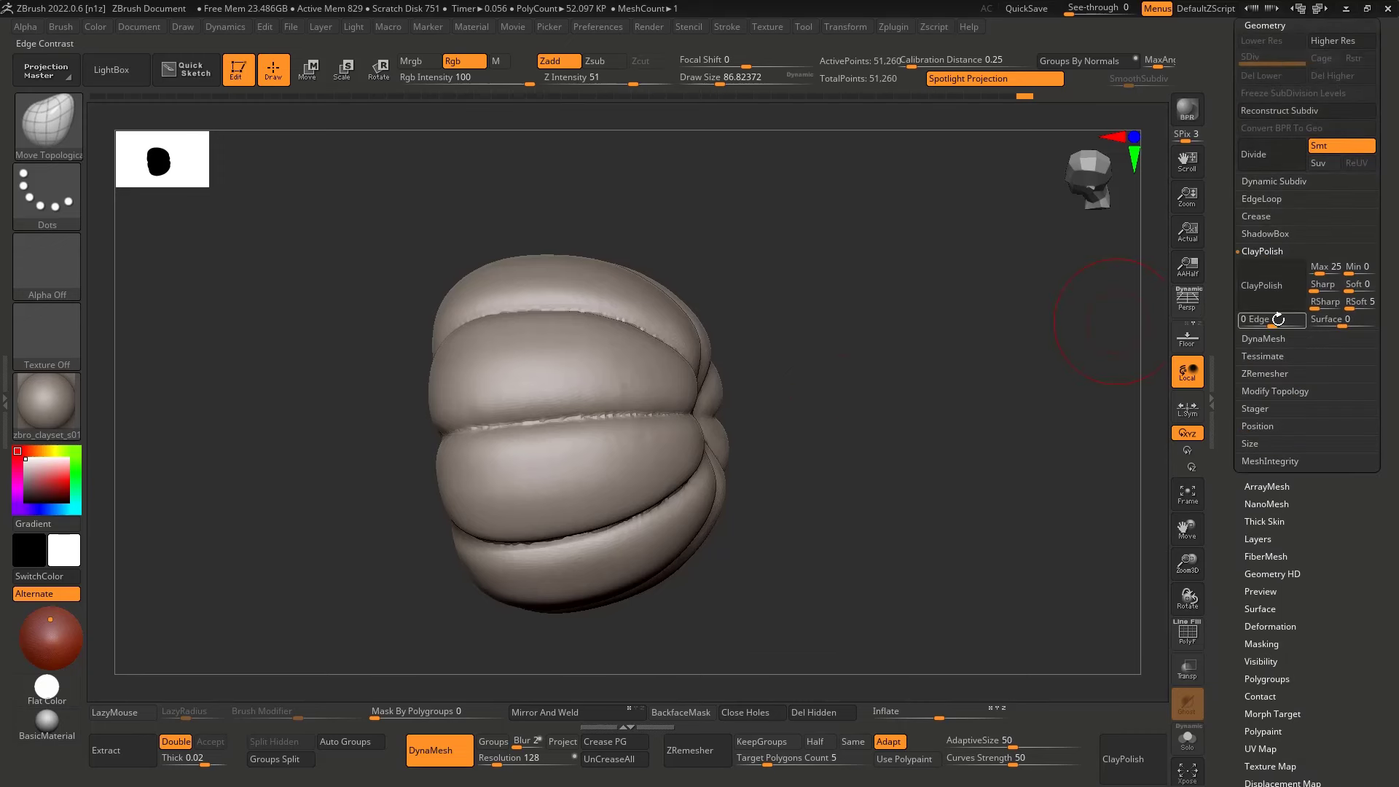
click(1285, 290)
right_drag(896, 328, 680, 403)
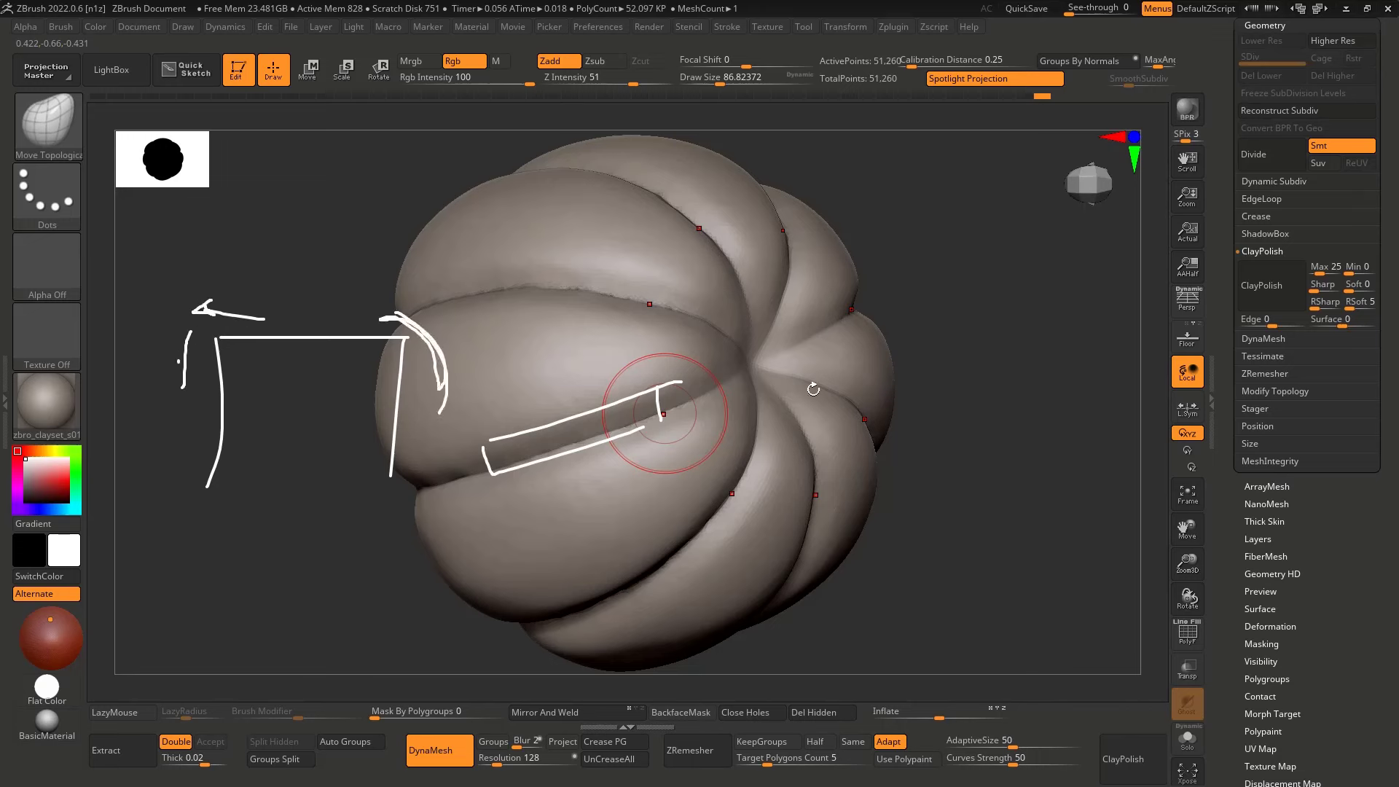
Clear the on-screen annotations and try ClayPolish on the grooves with Soft set to 50
key(Escape)
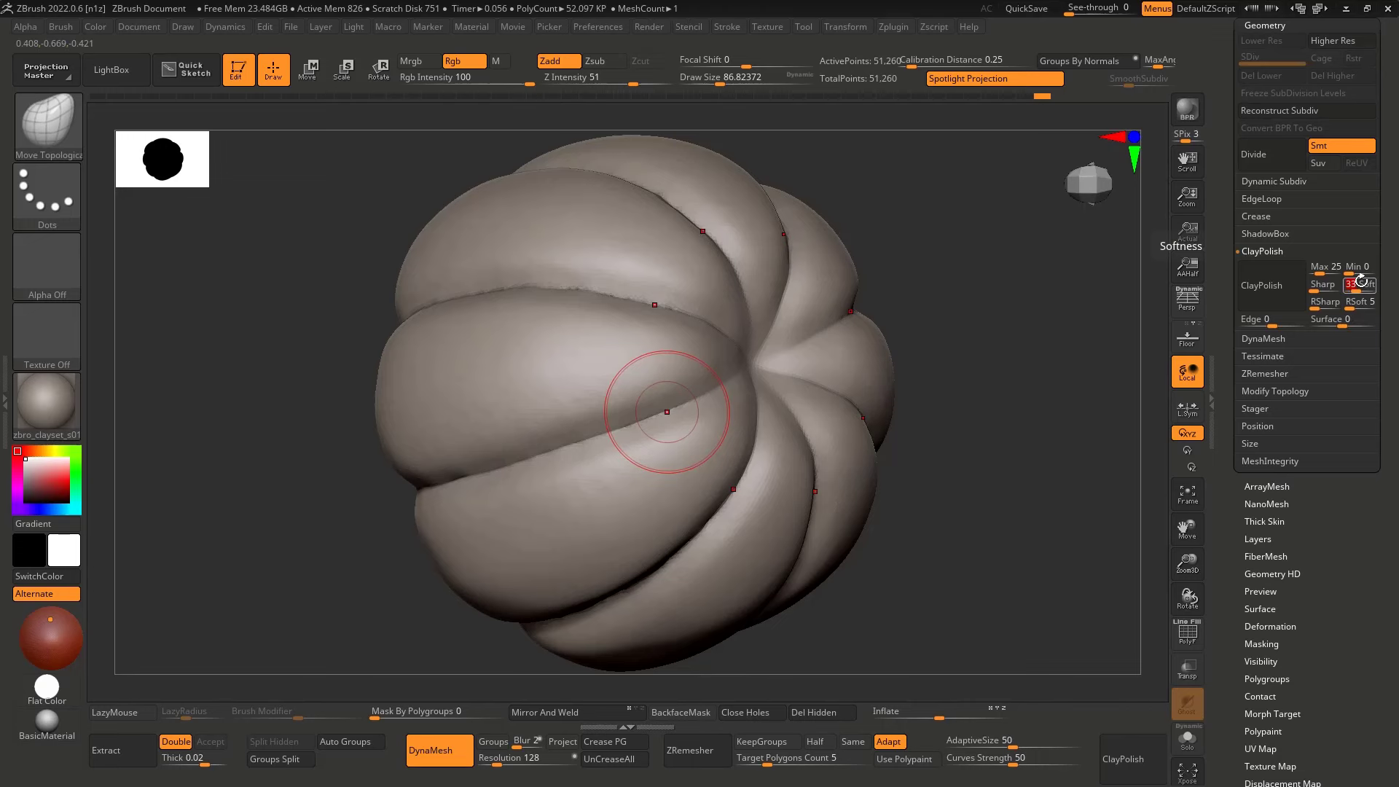
drag(847, 114, 890, 250)
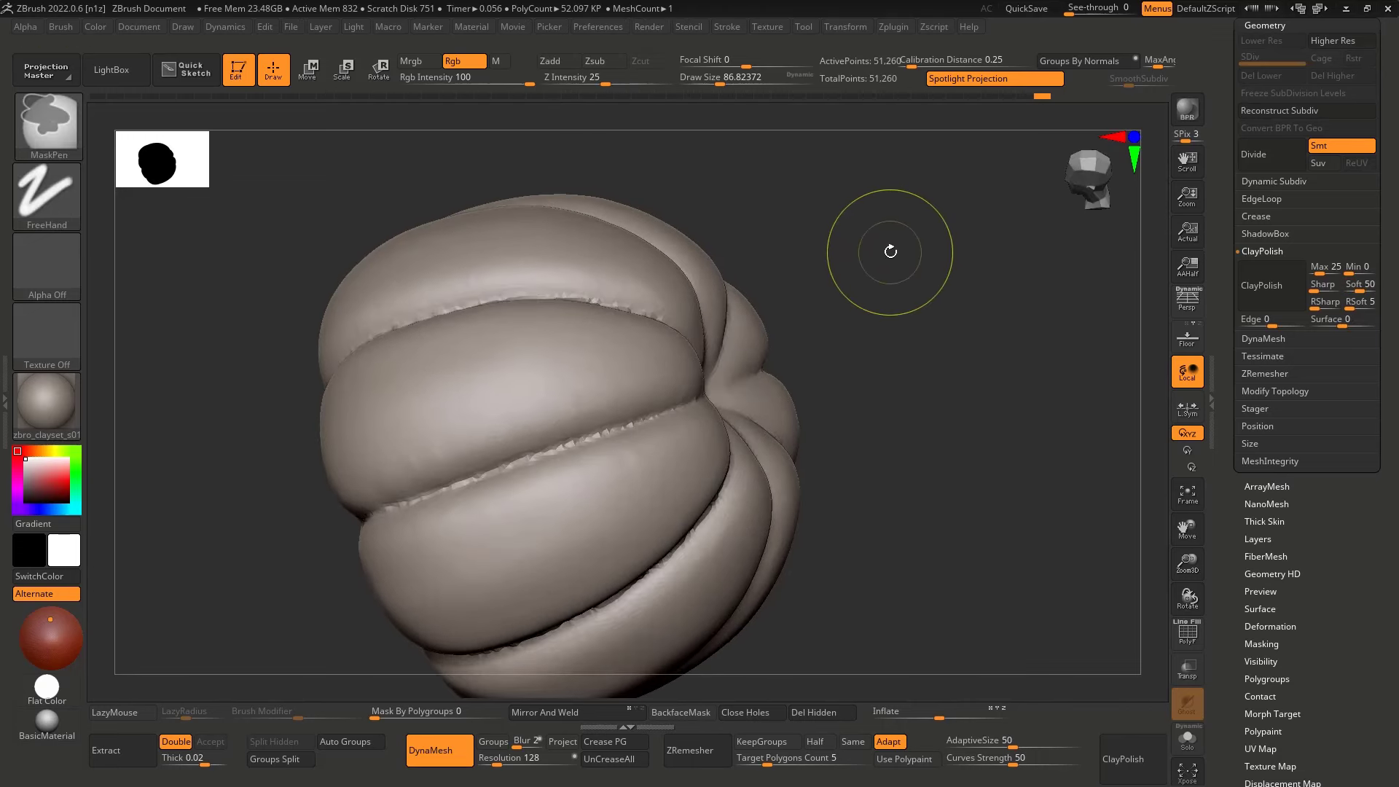
click(1259, 285)
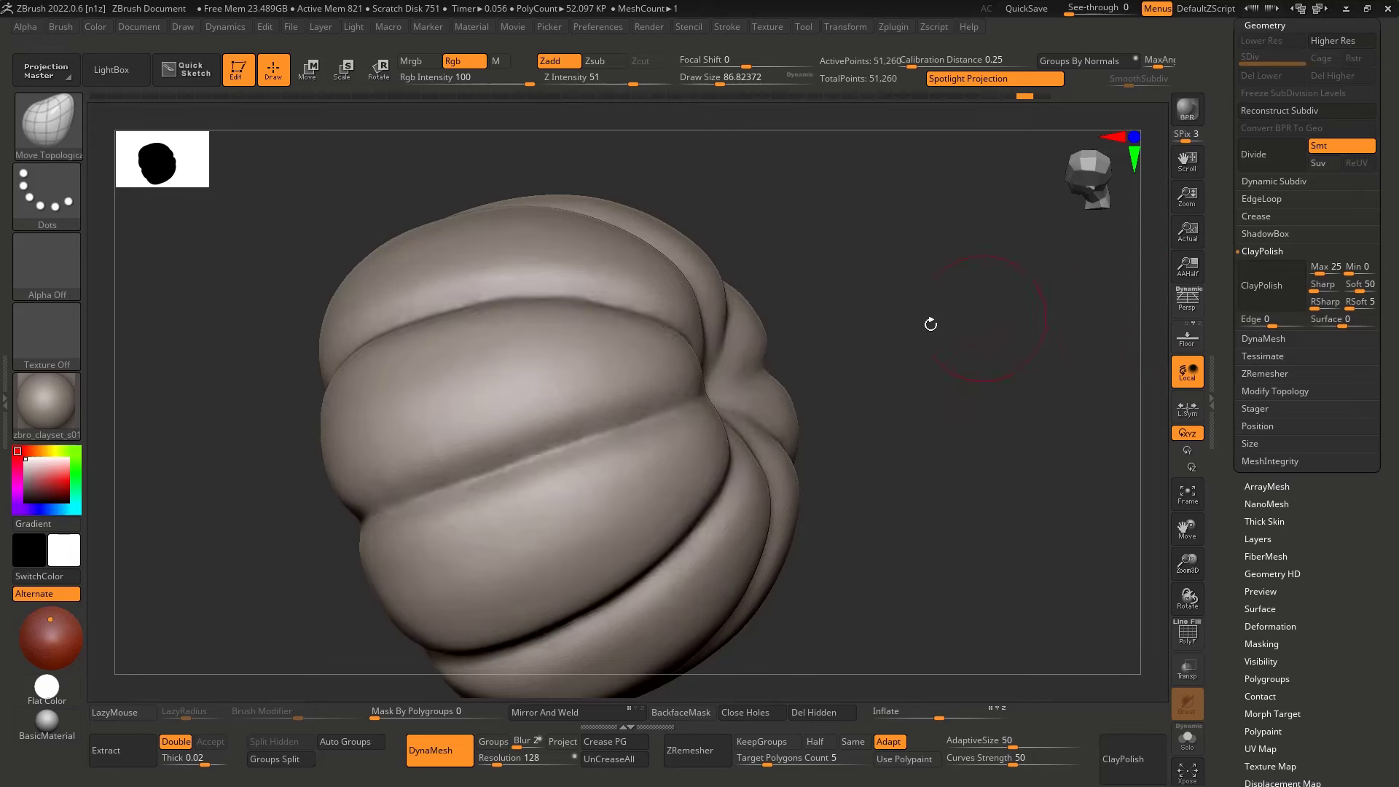
ctrl+drag(931, 325, 896, 364)
mouse_move(677, 406)
right_down()
mouse_move(643, 387)
mouse_move(783, 381)
right_up()
Undo the last polish and reapply ClayPolish to the pumpkin with Soft set to 100
key(ctrl+z)
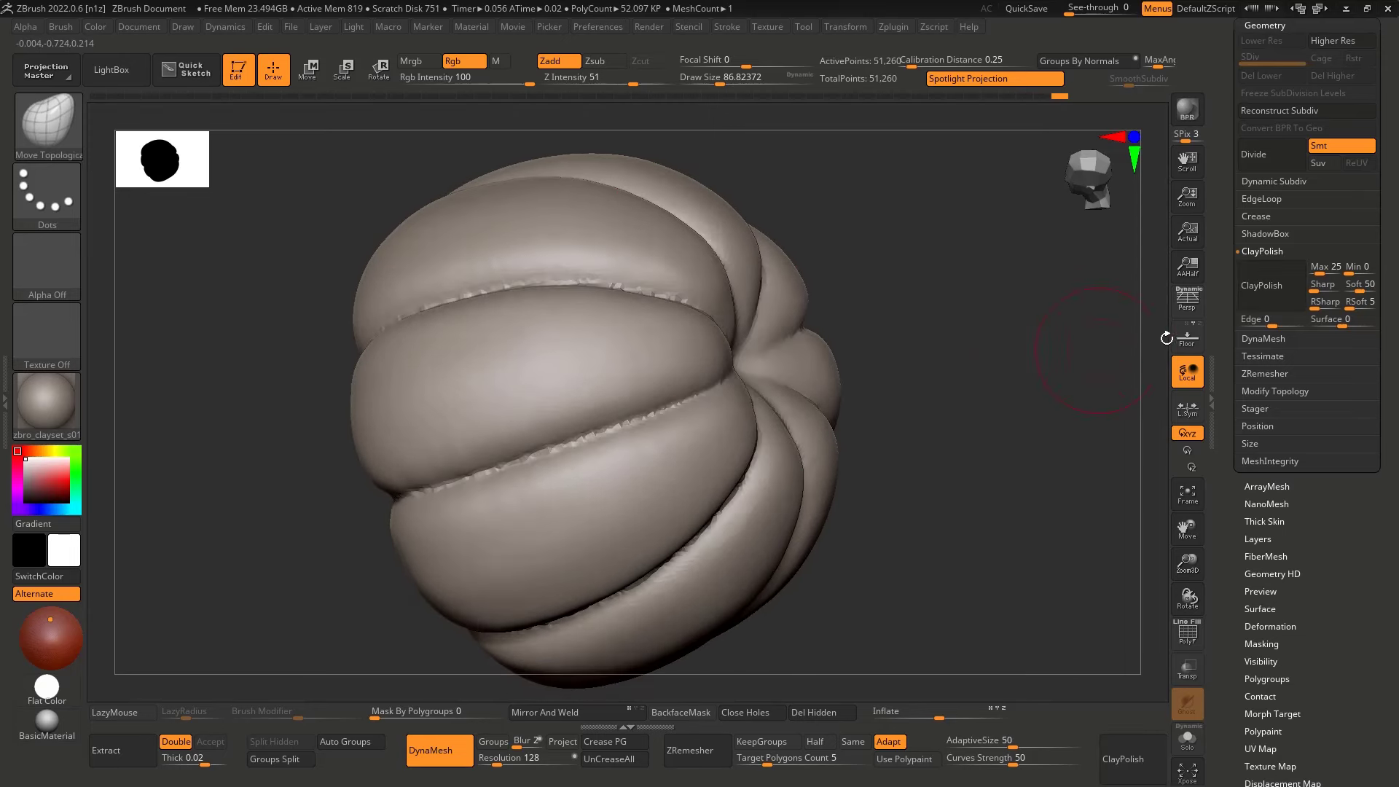
click(1262, 284)
ctrl+drag(915, 325, 882, 357)
right_drag(650, 418, 568, 383)
mouse_move(568, 383)
ctrl+right_down()
mouse_move(489, 346)
mouse_move(547, 462)
mouse_move(518, 474)
mouse_move(619, 349)
ctrl+right_up()
right_drag(725, 343, 619, 421)
mouse_move(678, 384)
ctrl+right_down()
mouse_move(634, 418)
mouse_move(688, 343)
mouse_move(703, 367)
mouse_move(637, 416)
mouse_move(768, 325)
mouse_move(690, 409)
mouse_move(564, 362)
mouse_move(593, 260)
mouse_move(678, 294)
mouse_move(724, 291)
mouse_move(723, 312)
mouse_move(1393, 119)
ctrl+right_up()
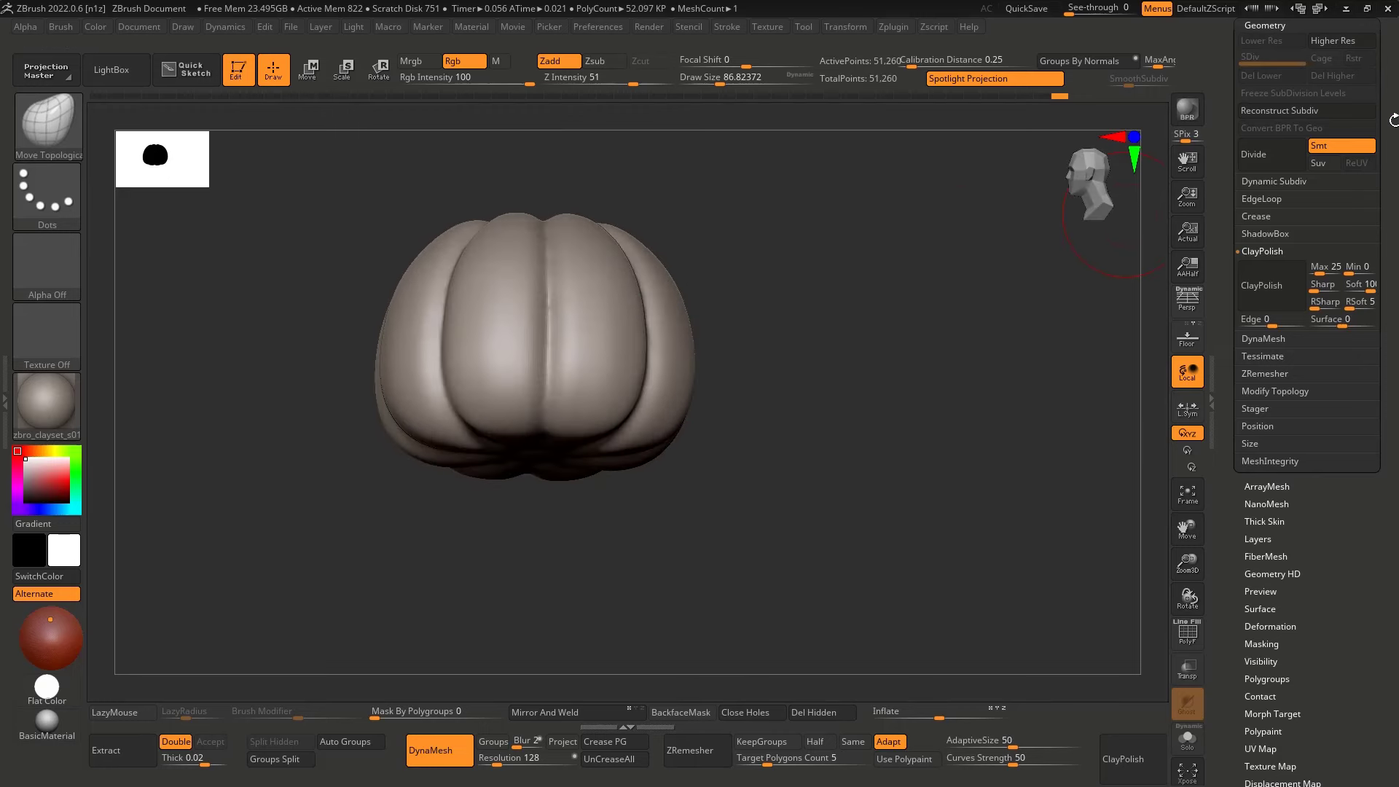
Turn on perspective view and duplicate the pumpkin subtool
drag(1392, 124, 1389, 336)
click(1274, 221)
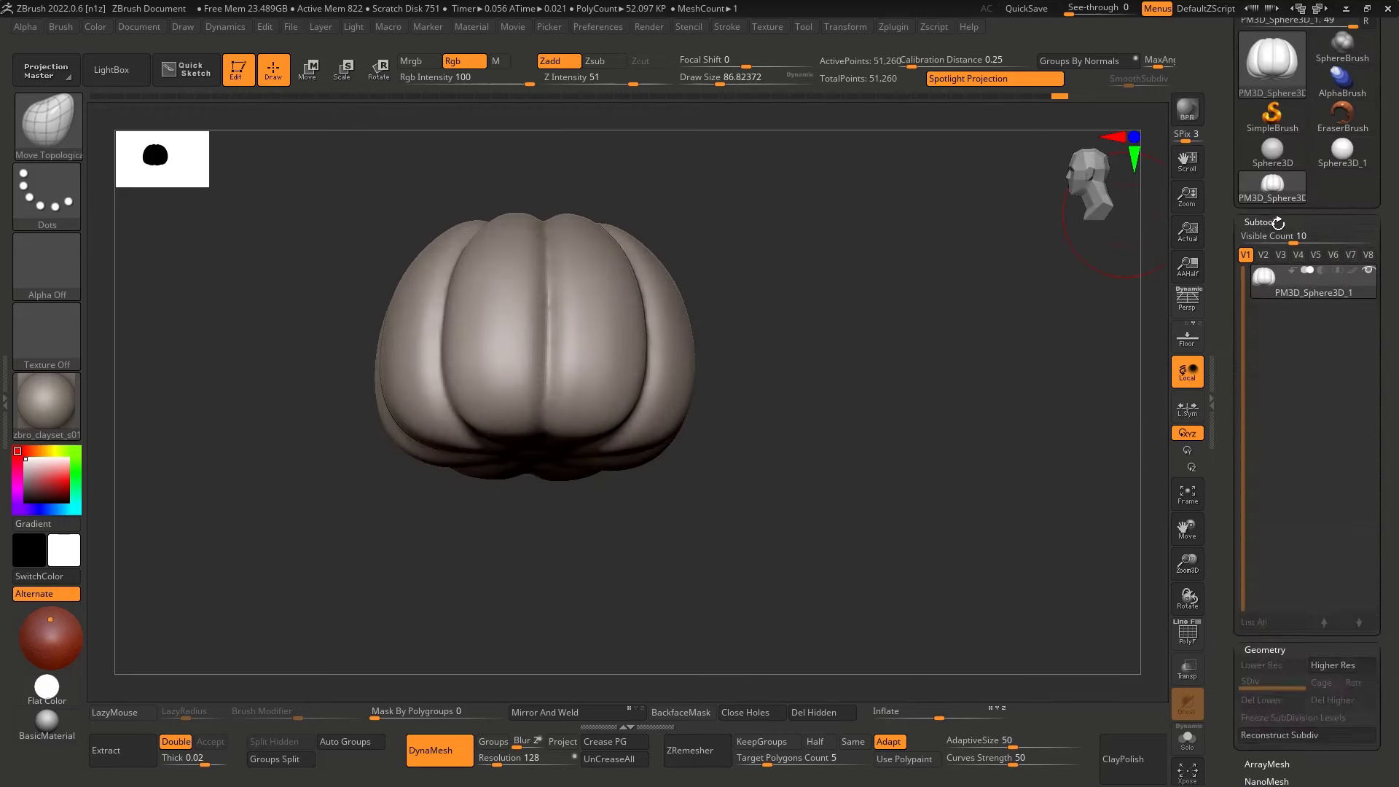
ctrl+right_drag(526, 354, 560, 413)
mouse_move(565, 418)
shift+mouse_down()
mouse_move(522, 406)
mouse_move(534, 425)
shift+mouse_up()
mouse_move(534, 425)
ctrl+right_down()
mouse_move(481, 371)
mouse_move(734, 381)
ctrl+right_up()
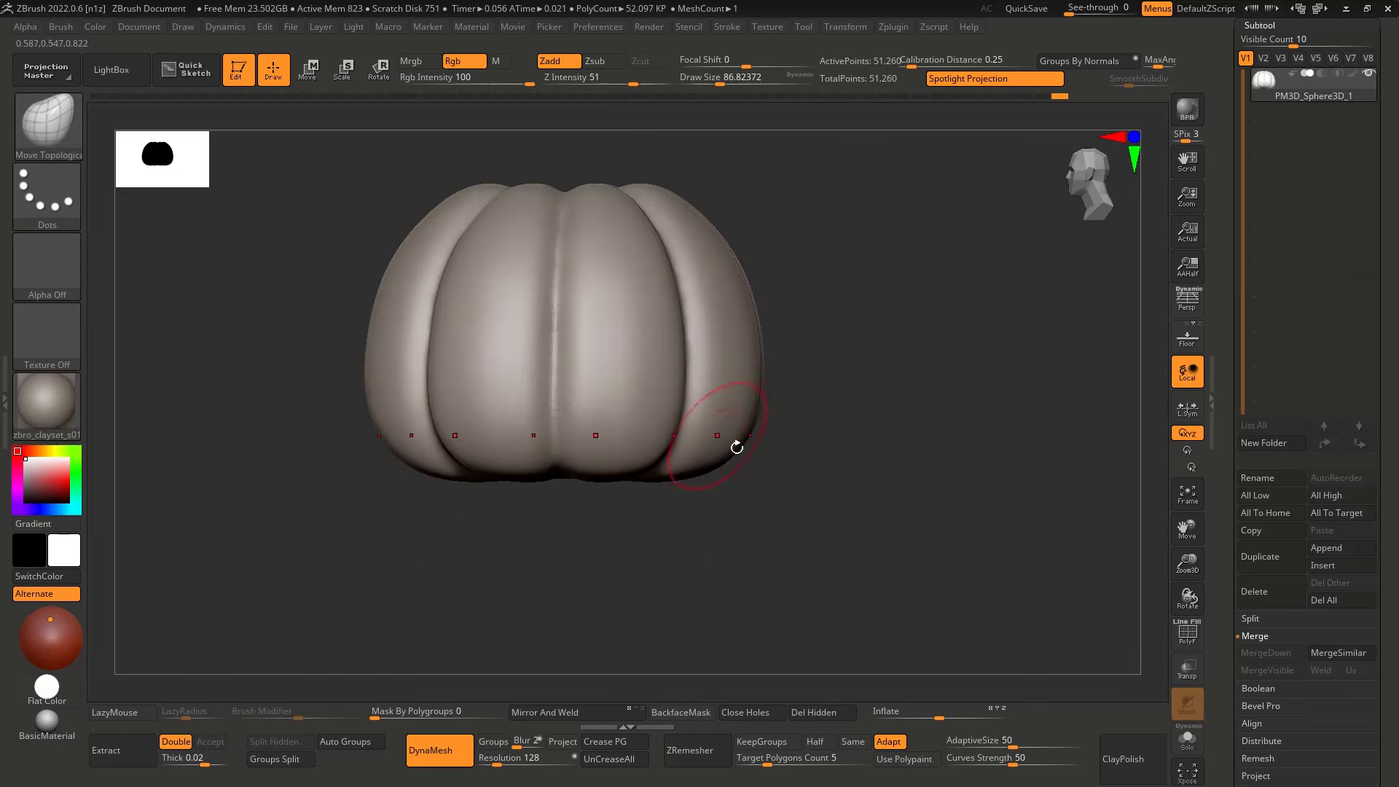
click(1193, 304)
alt+right_drag(868, 330, 827, 389)
mouse_move(897, 366)
mouse_down()
mouse_move(877, 378)
mouse_move(875, 420)
mouse_move(897, 402)
mouse_up()
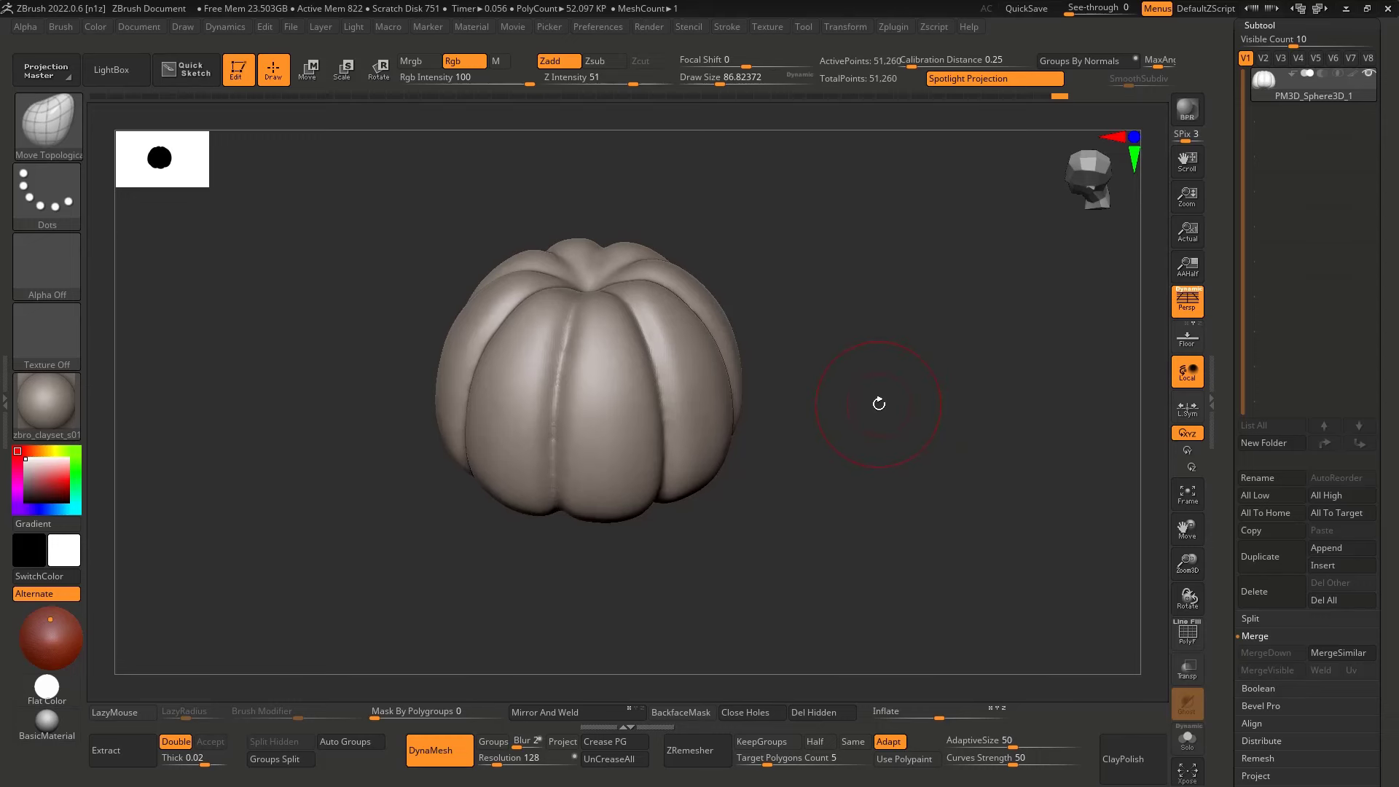
click(1262, 552)
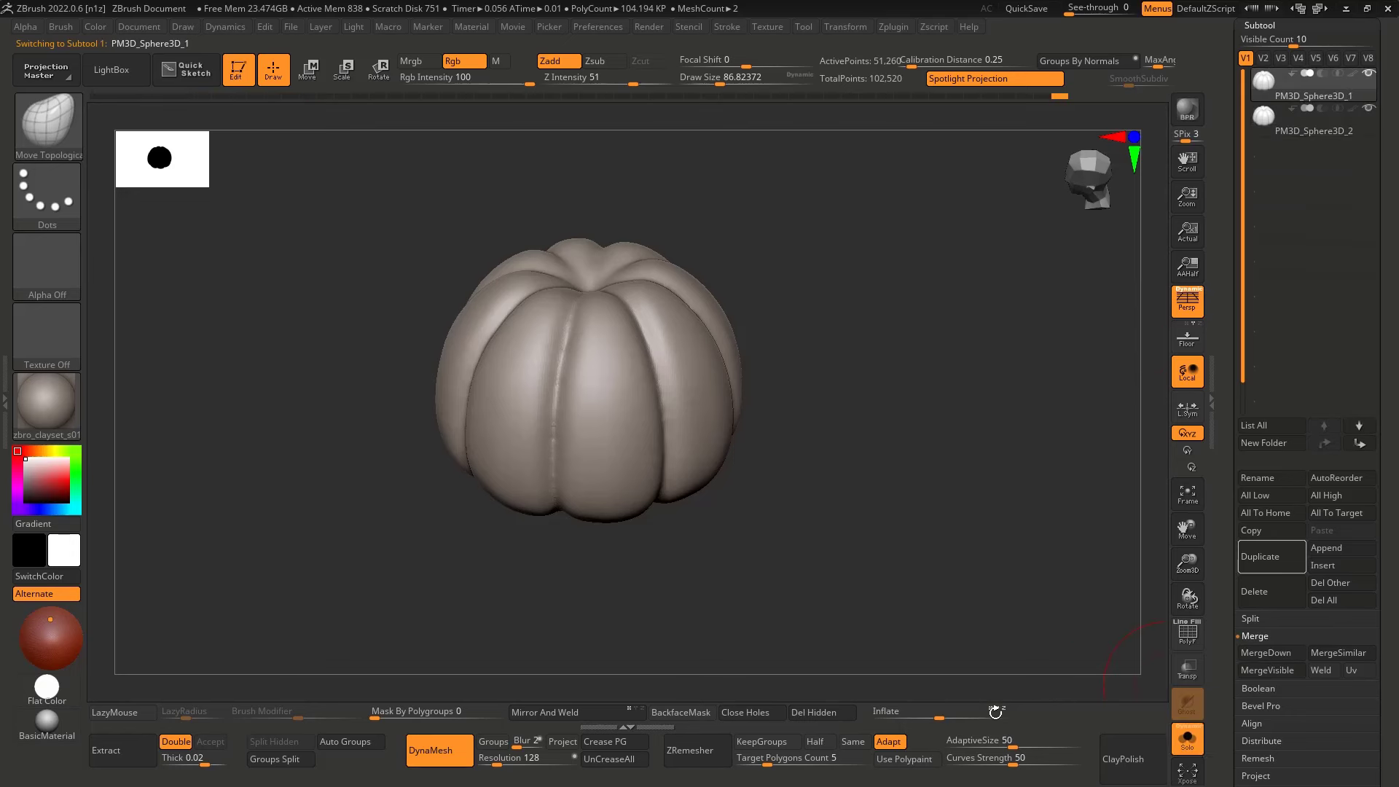
Try ZRemeshing the original pumpkin subtool with Target Polygons Count 1.2, show its polyframe, and undo the remesh
click(770, 757)
text(1)
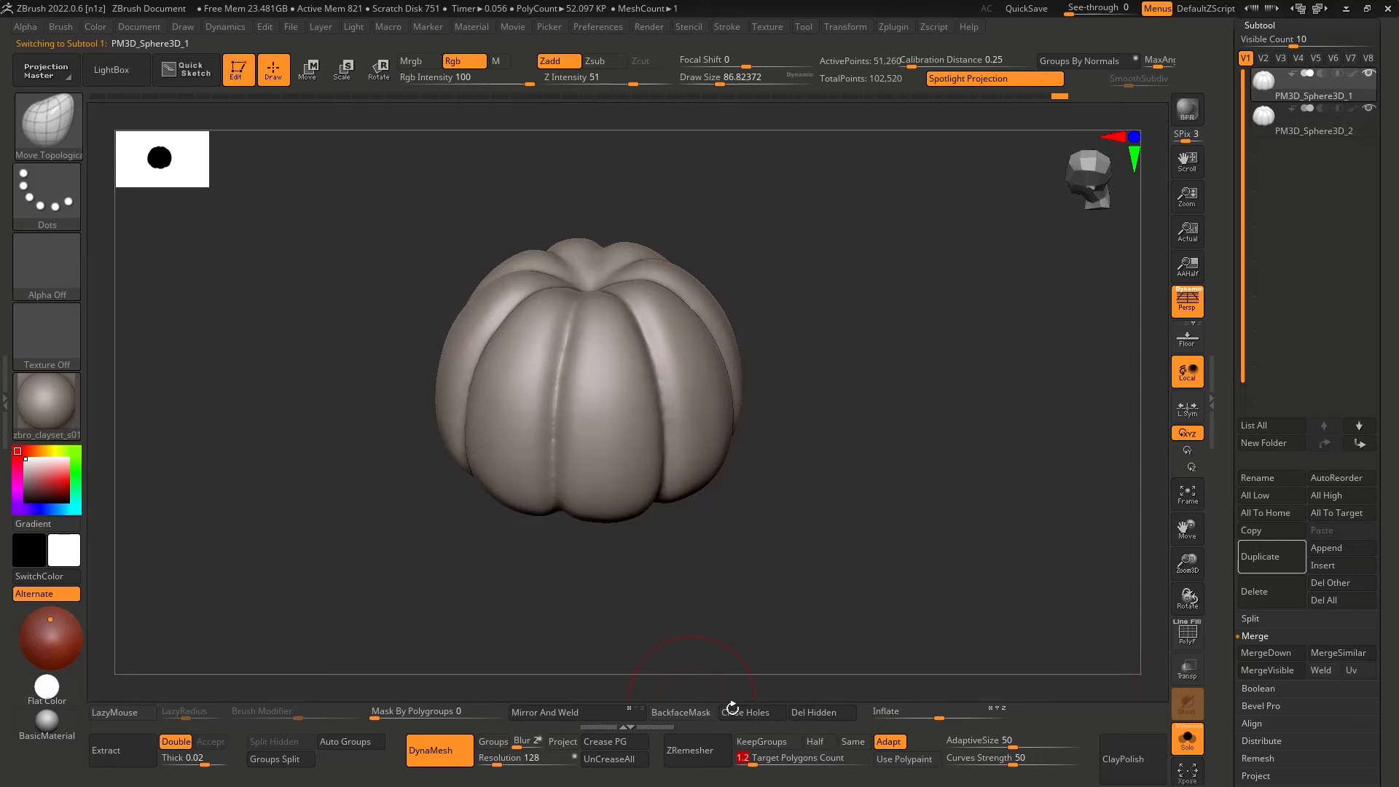
text(.2)
click(696, 751)
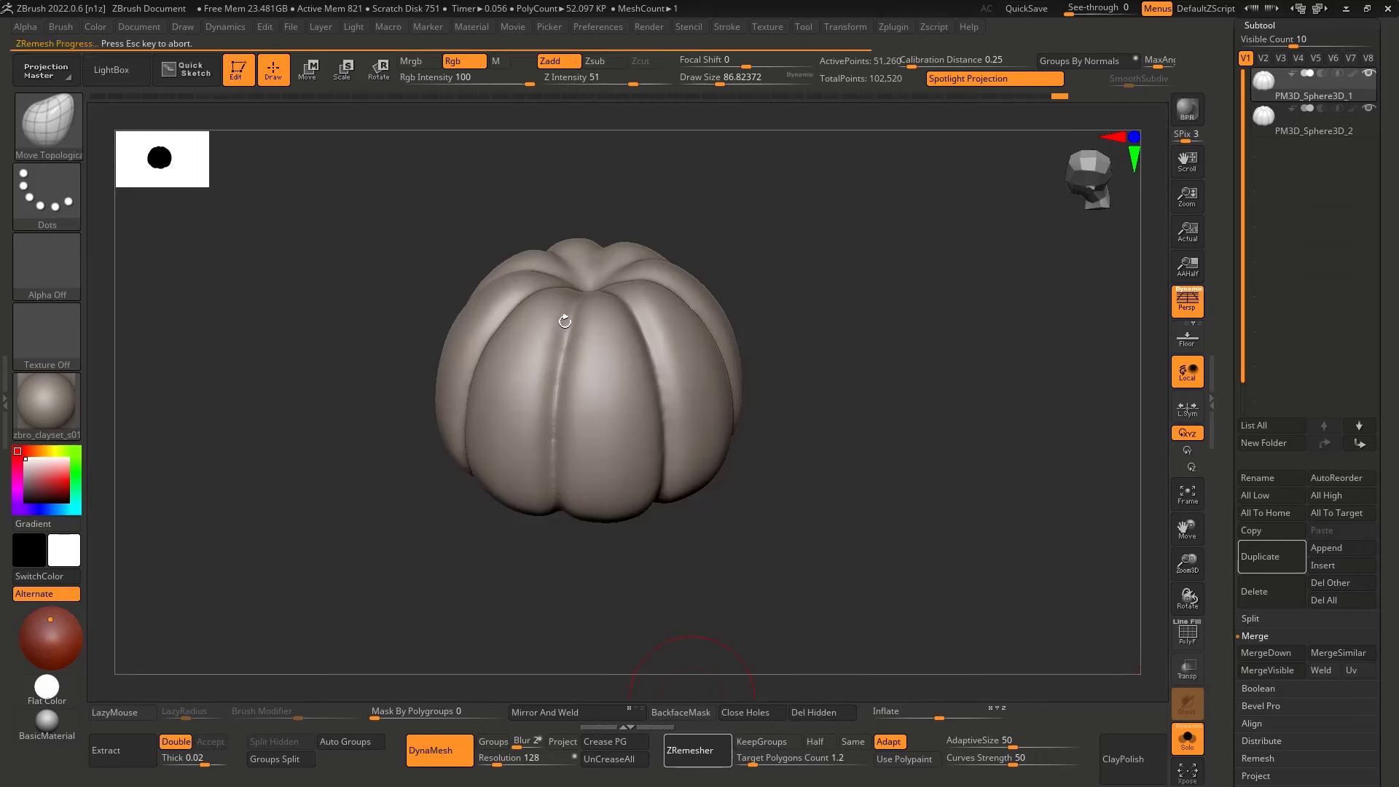
key(shift+f)
mouse_move(601, 339)
right_down()
mouse_move(600, 321)
mouse_move(714, 414)
right_up()
key(ctrl+z)
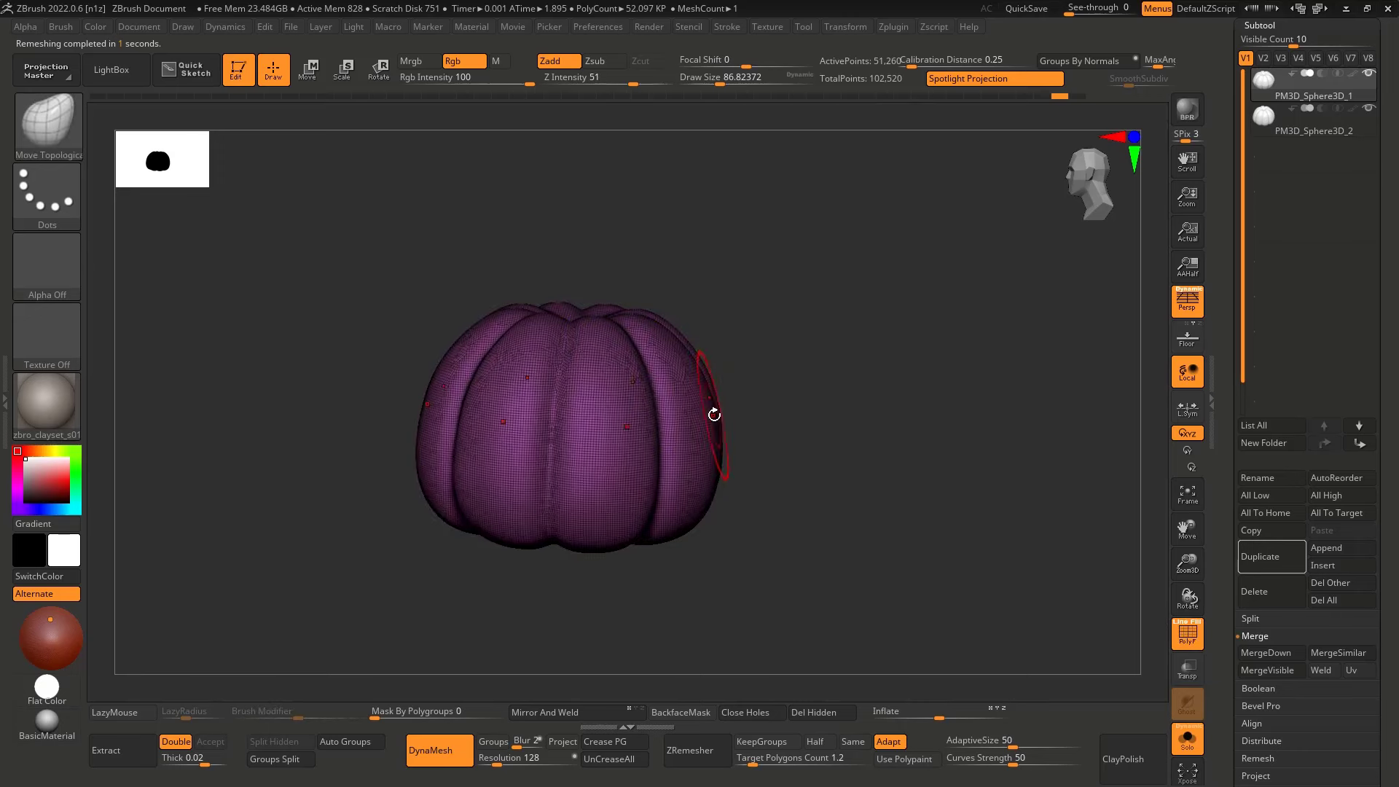
Check the mesh integrity of the original pumpkin subtool and run Fix Mesh on it
click(1281, 31)
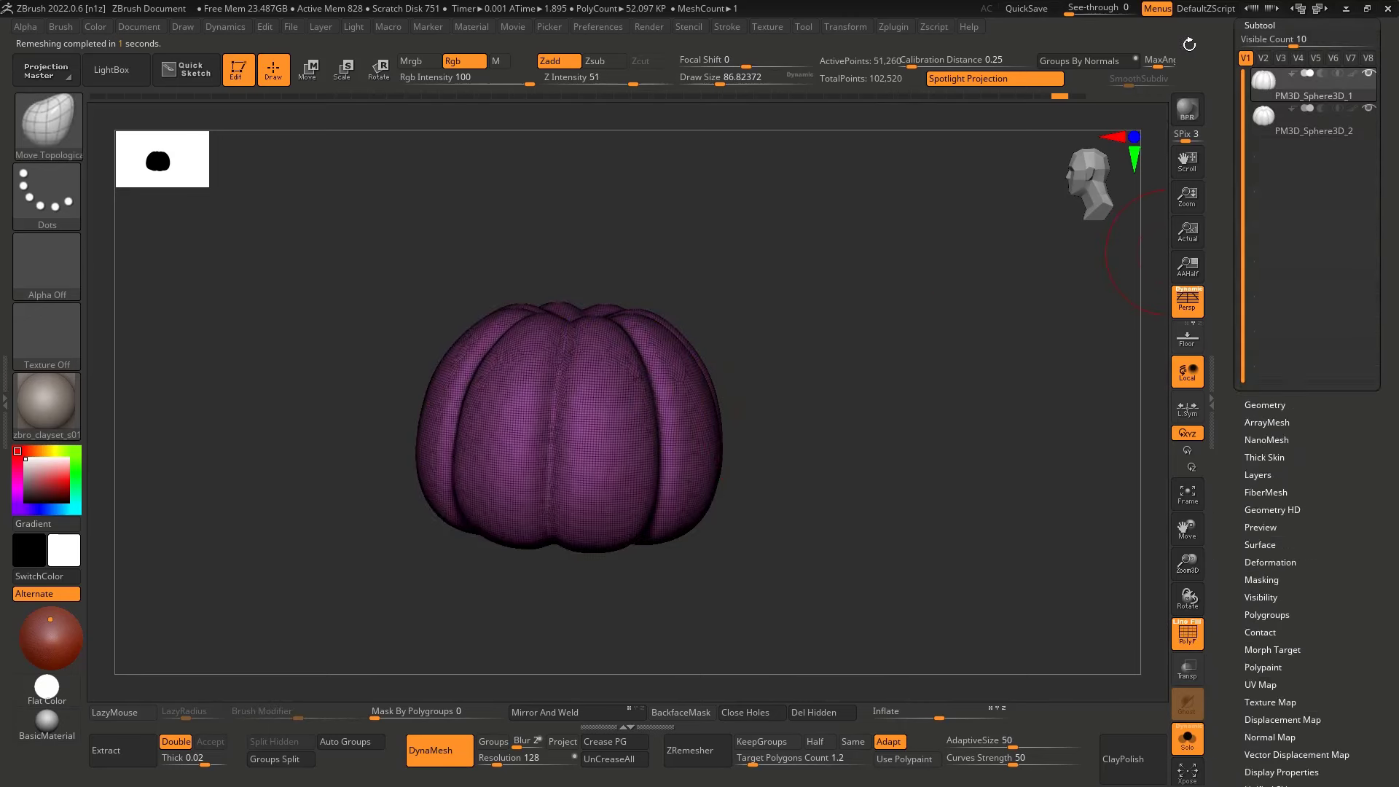
click(1268, 26)
click(1269, 43)
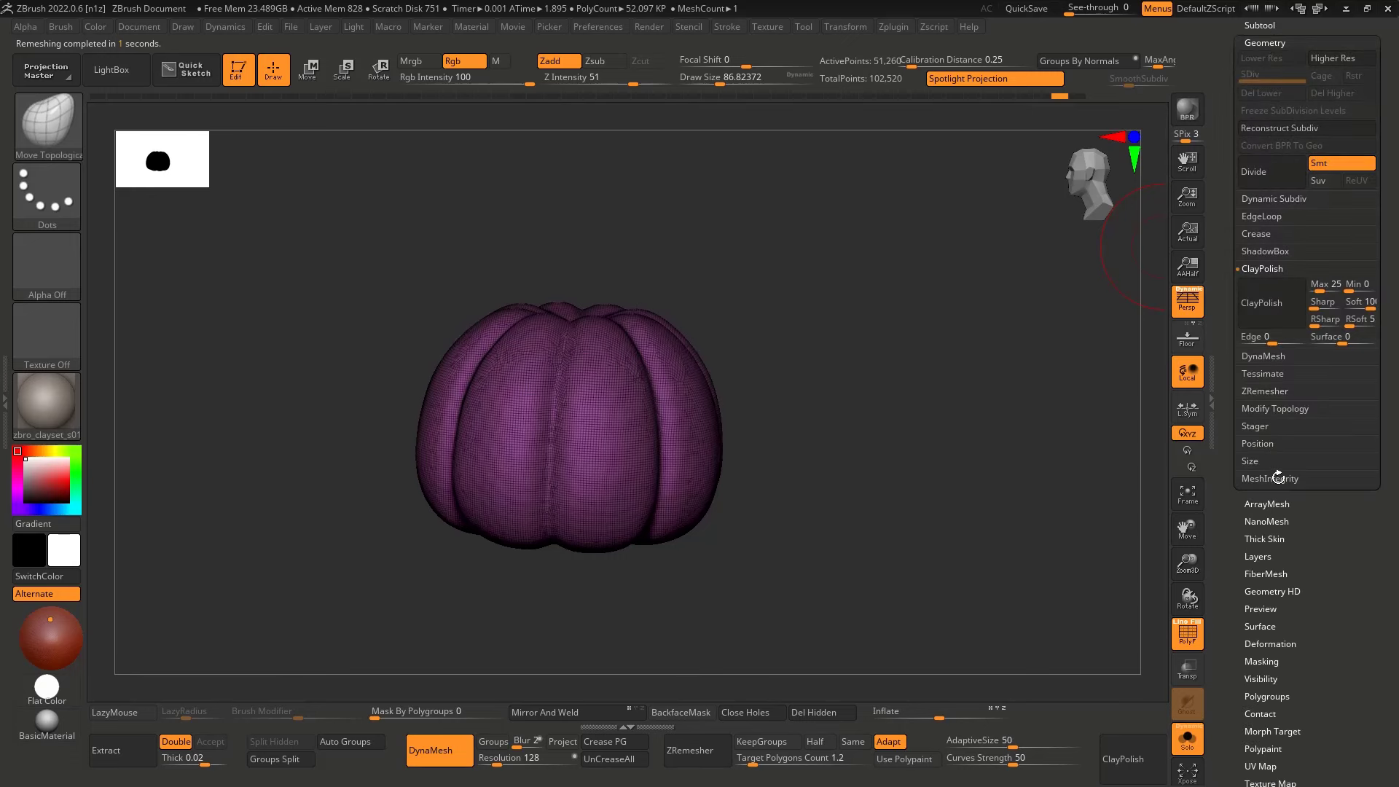
click(1278, 478)
click(1268, 427)
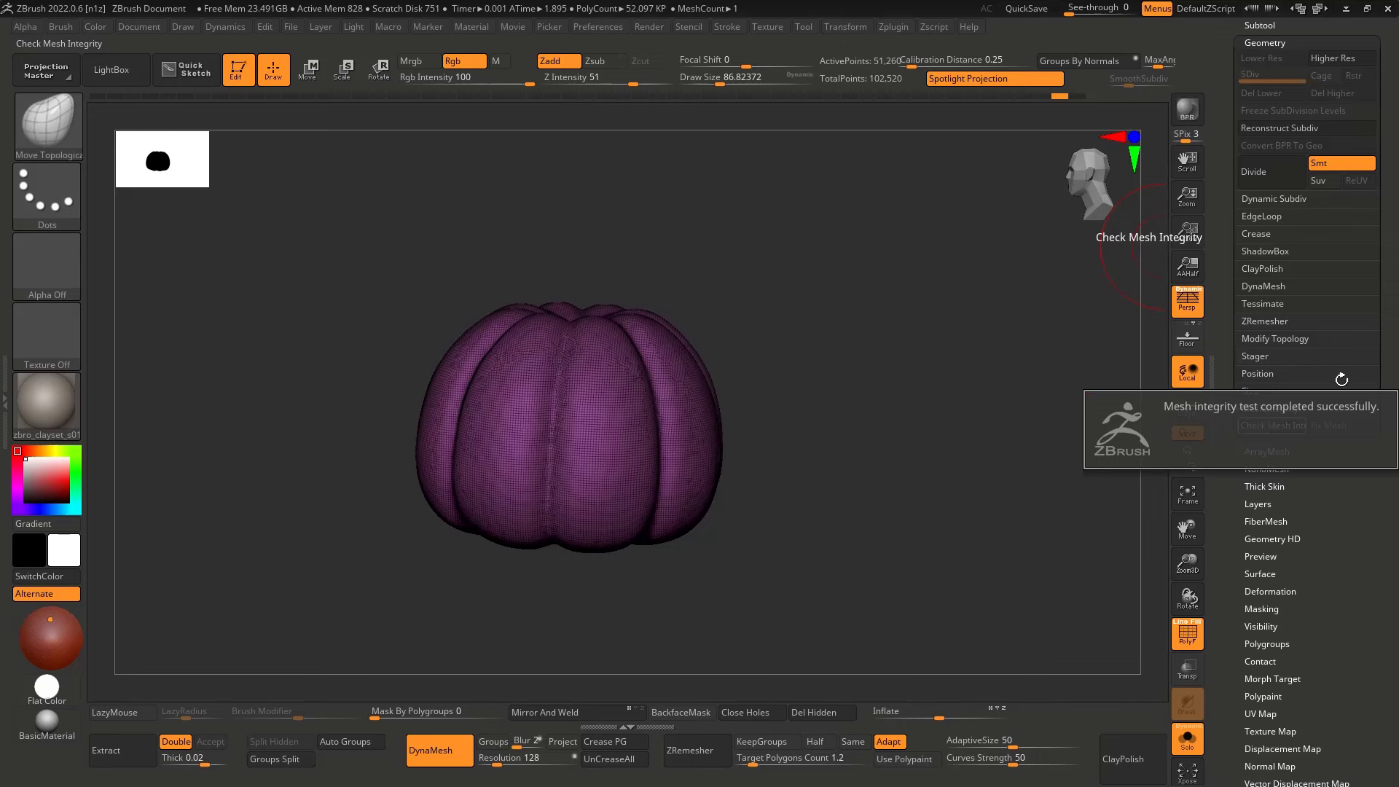
click(1332, 429)
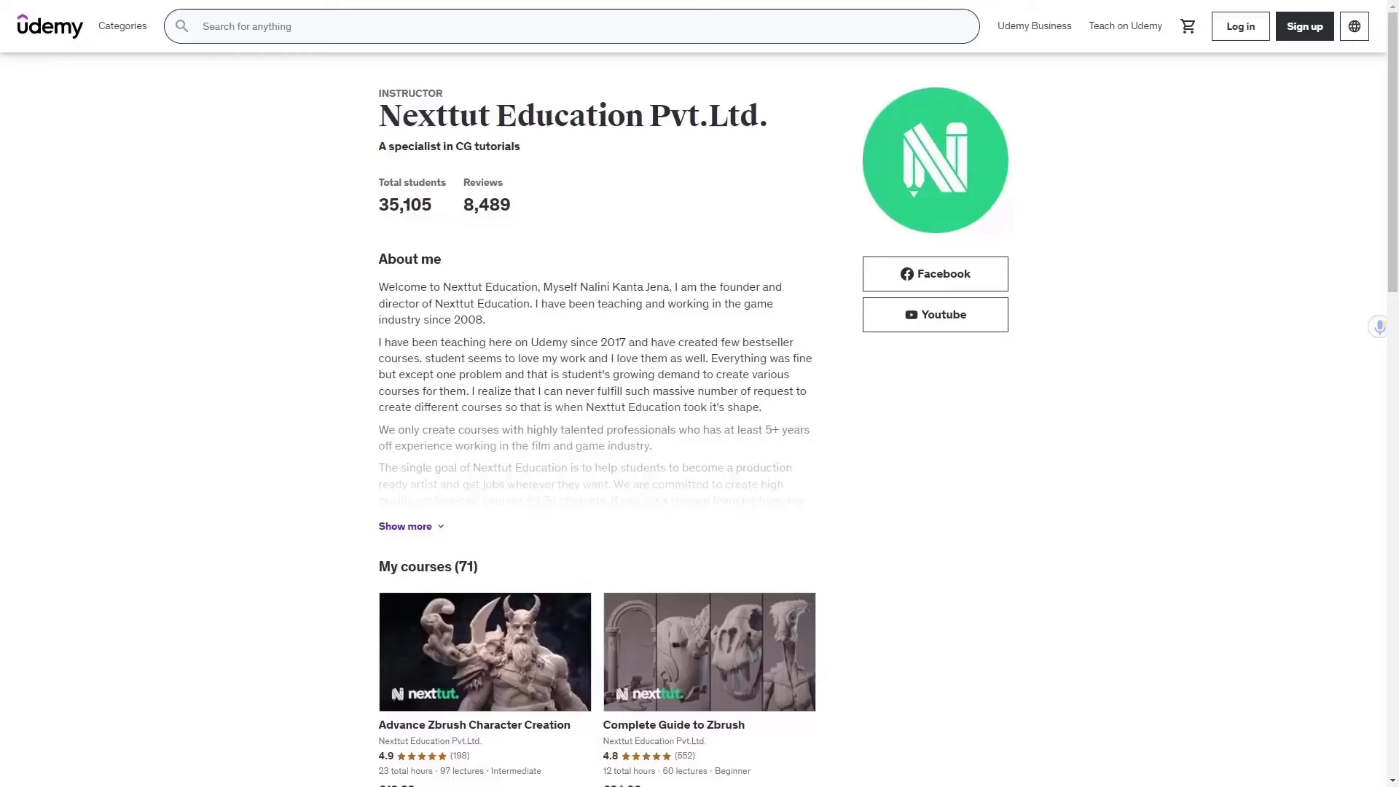
scroll(694, 393, down, 1)
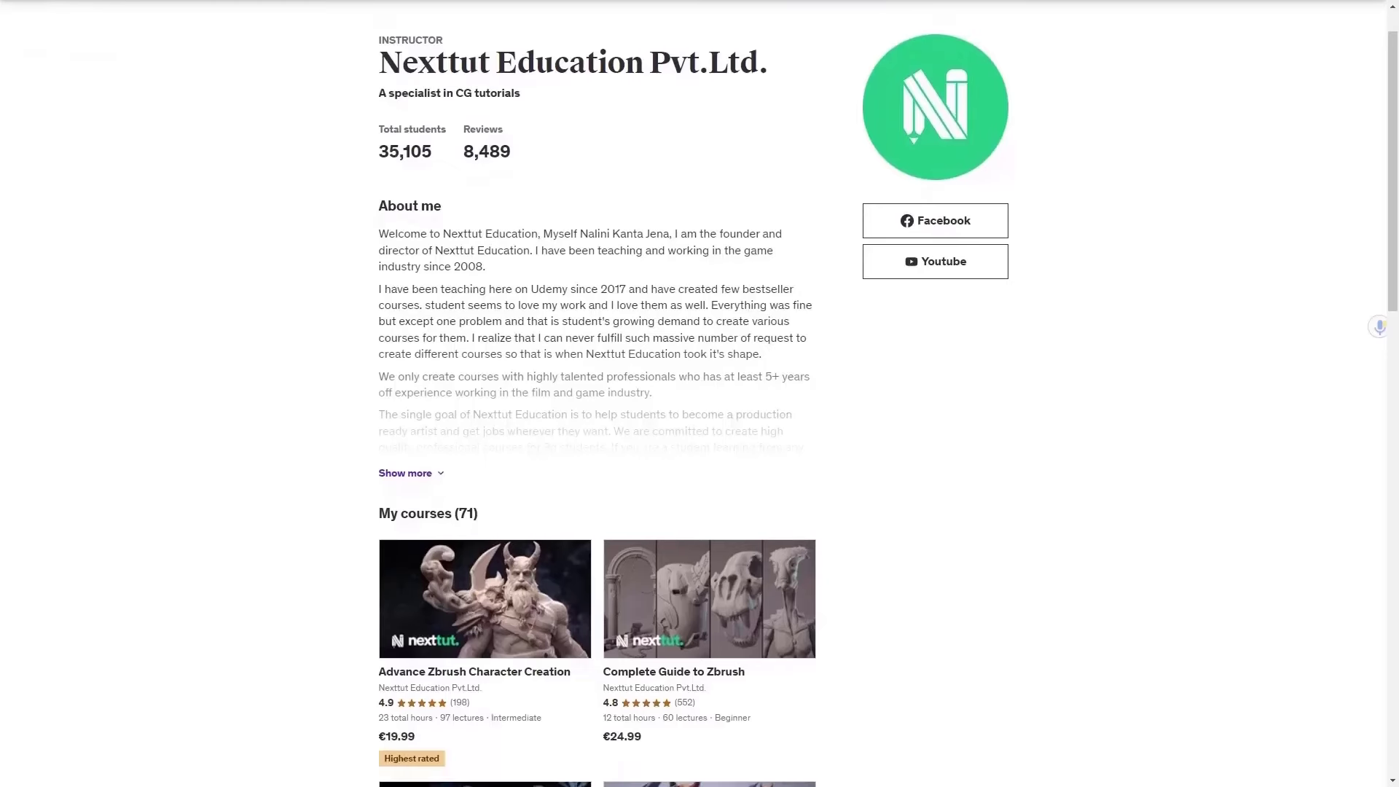
scroll(694, 393, down, 2)
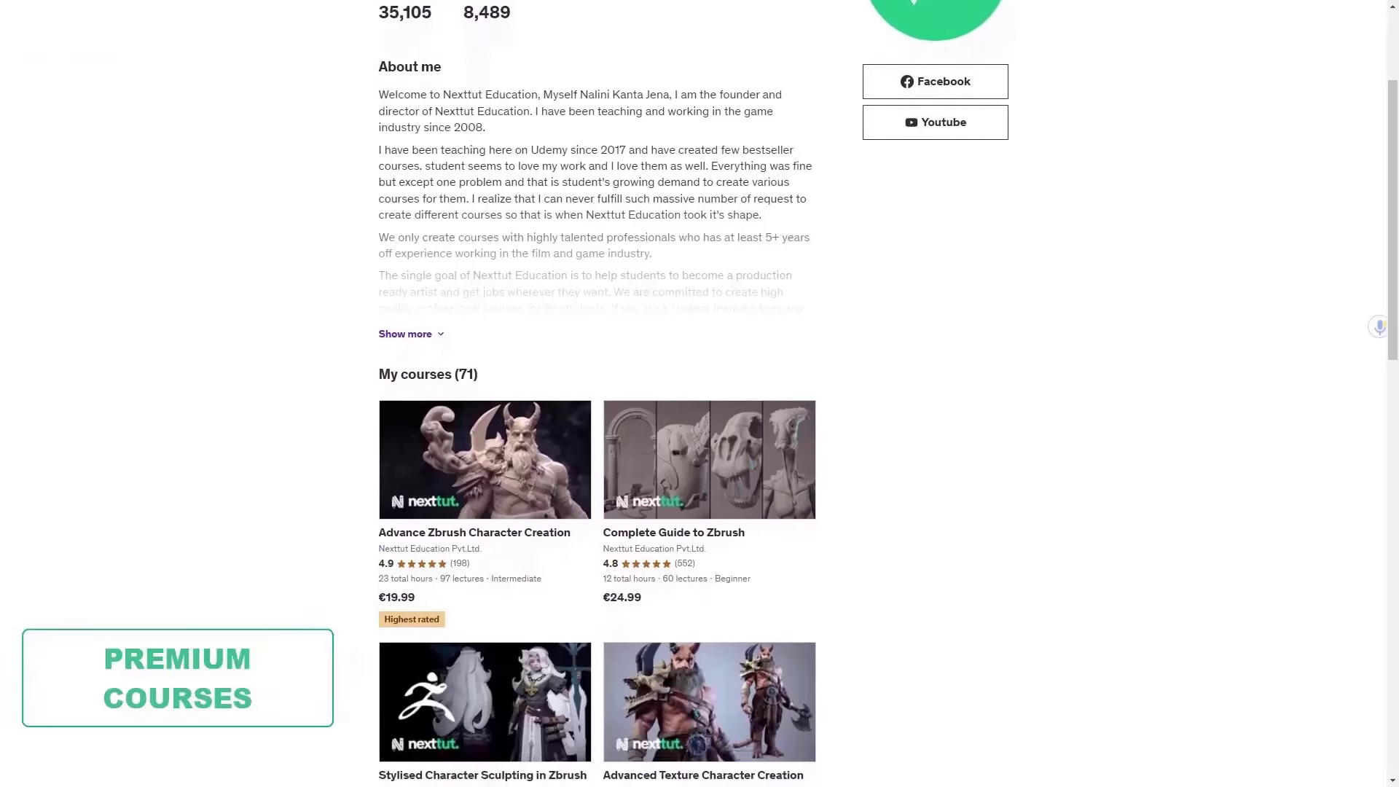
scroll(693, 394, down, 2)
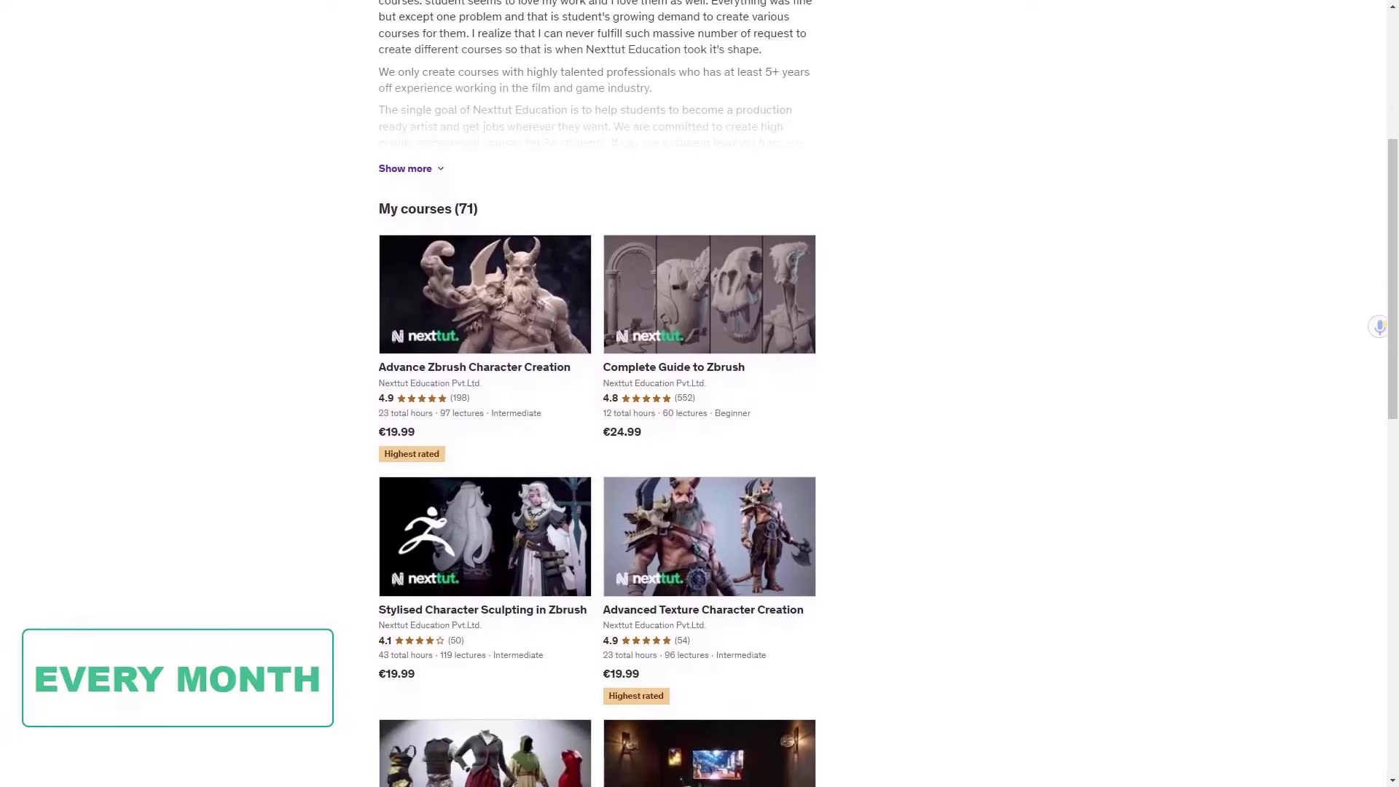
scroll(694, 393, down, 2)
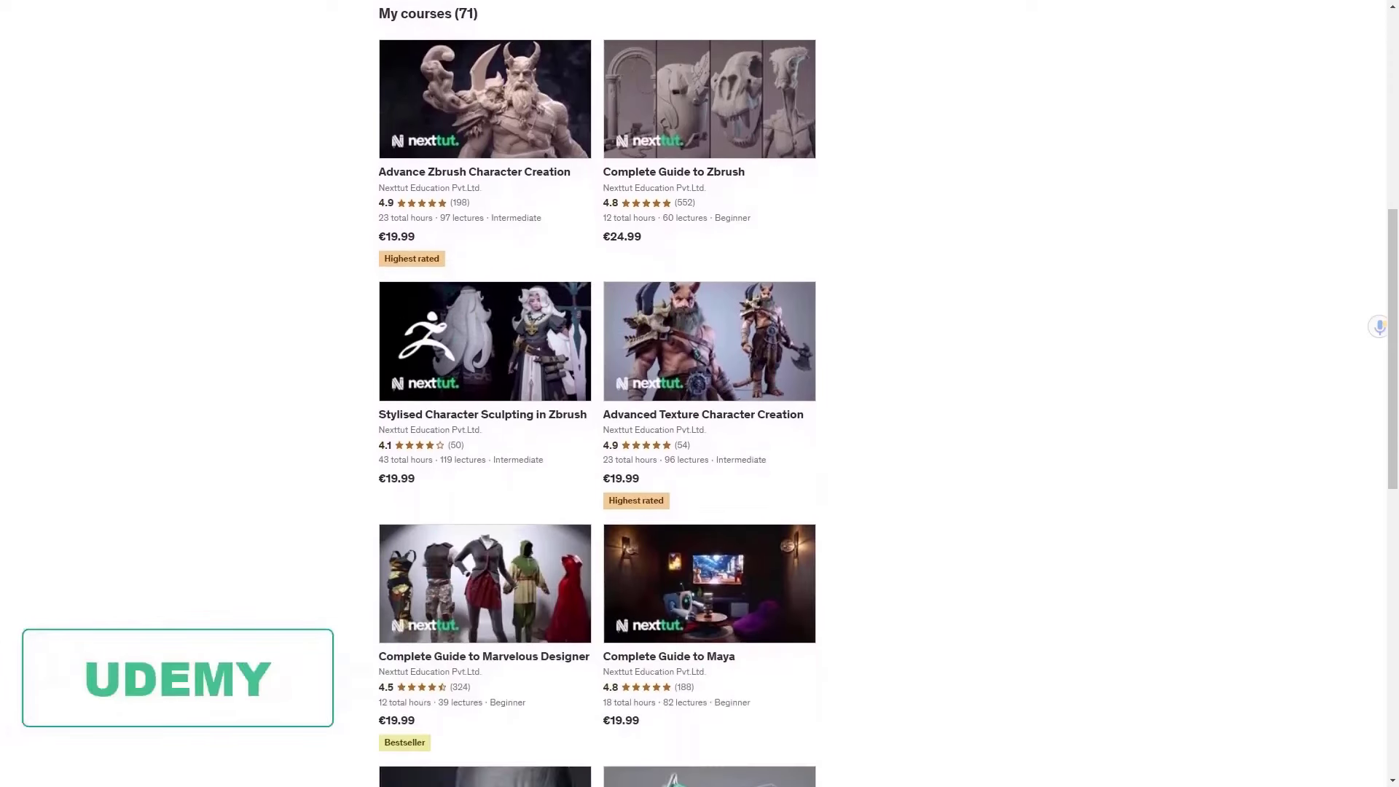
scroll(1333, 692, down, 2)
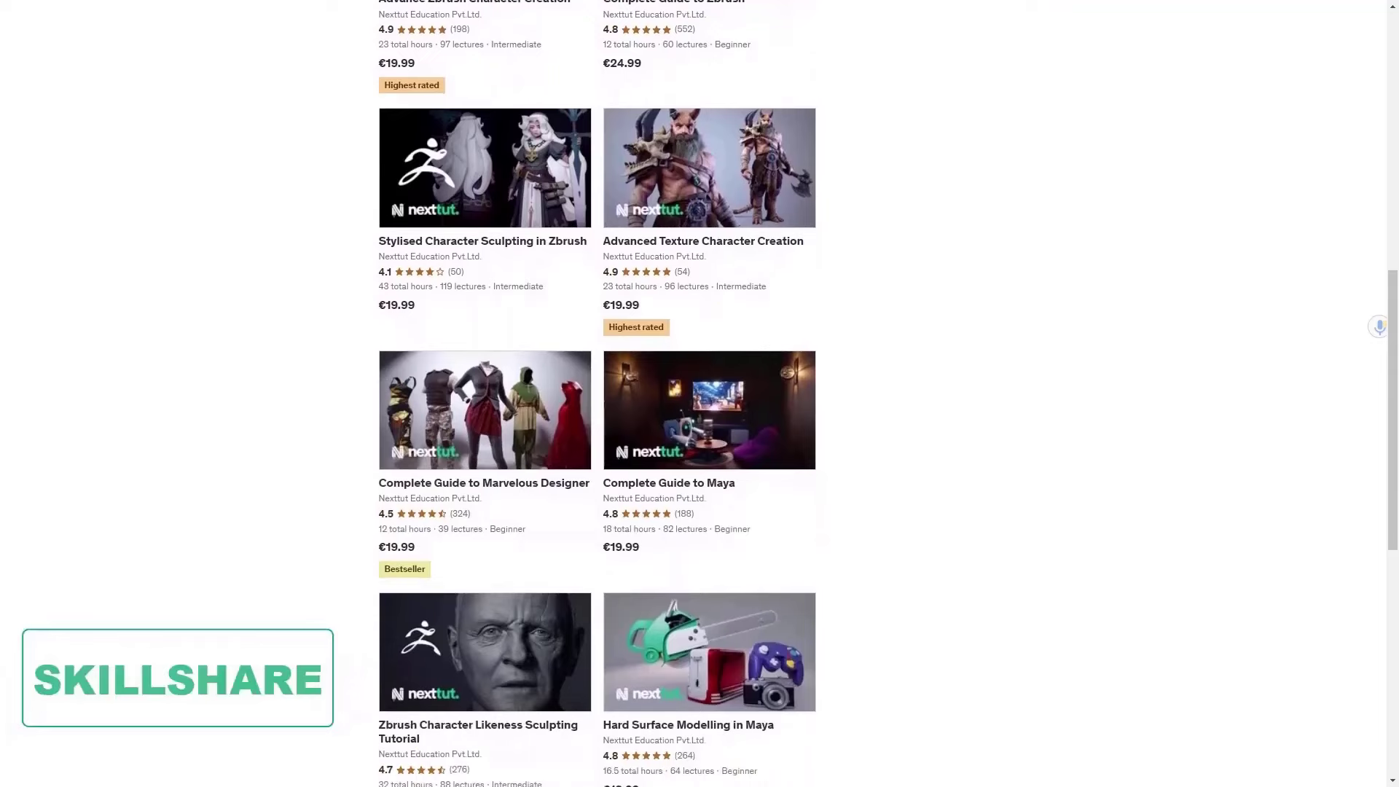
scroll(1334, 691, down, 2)
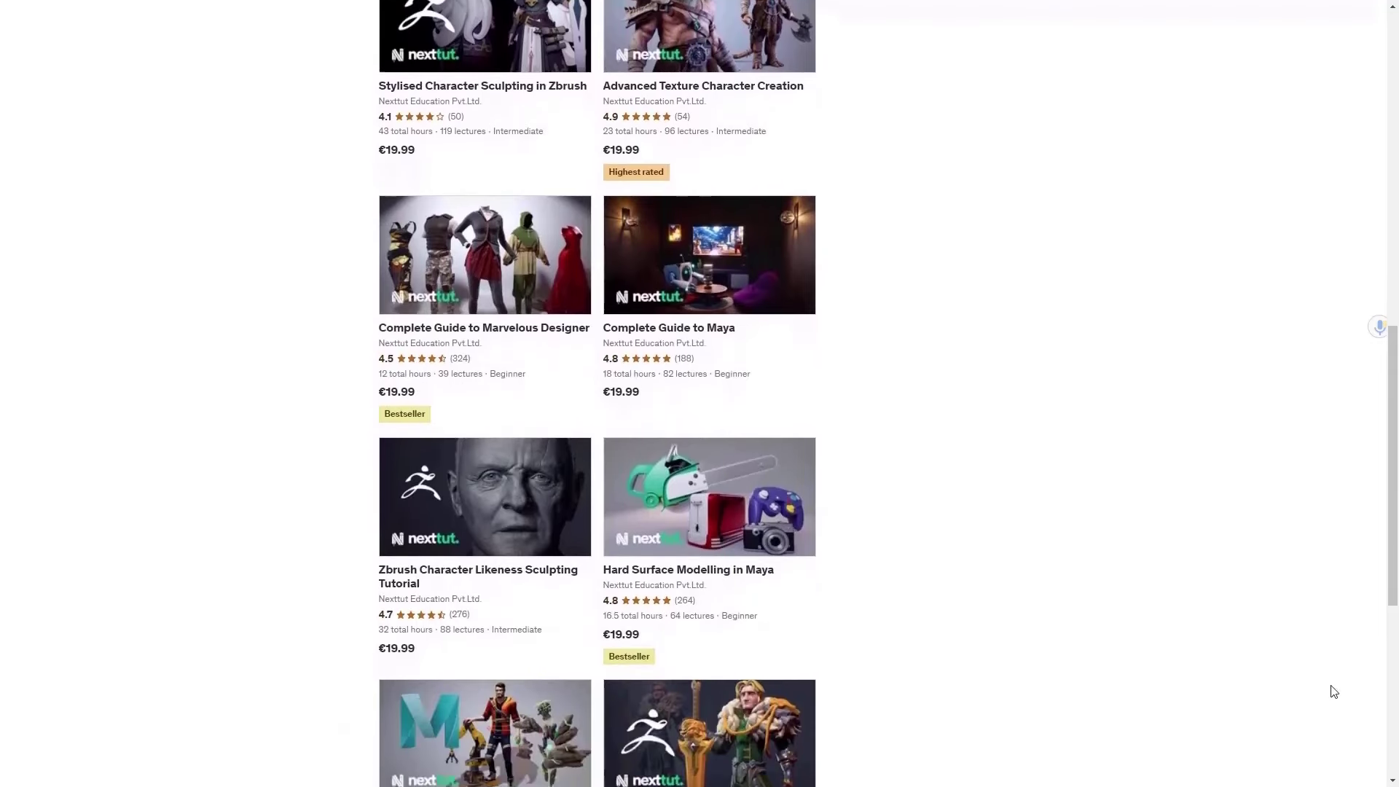
scroll(1334, 691, down, 1)
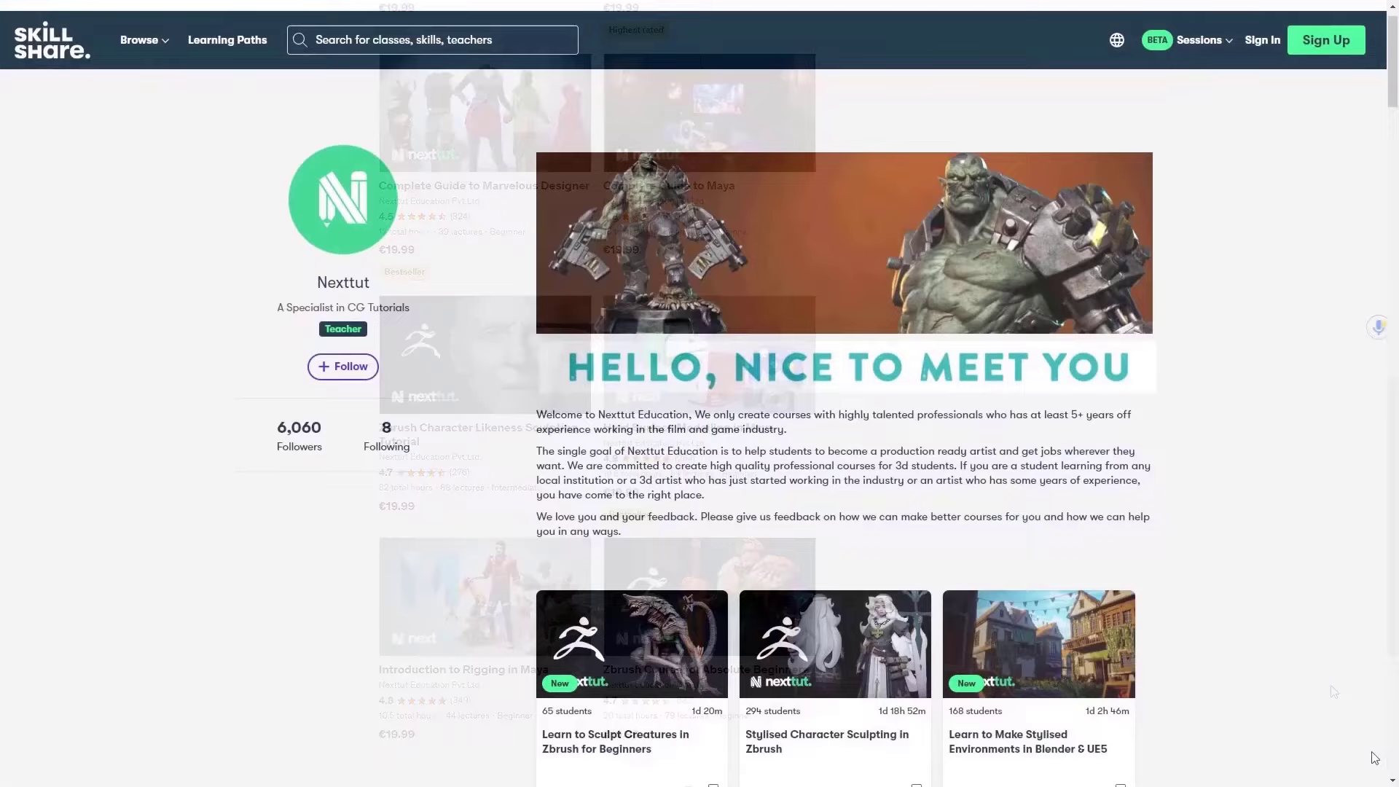
scroll(1374, 757, down, 2)
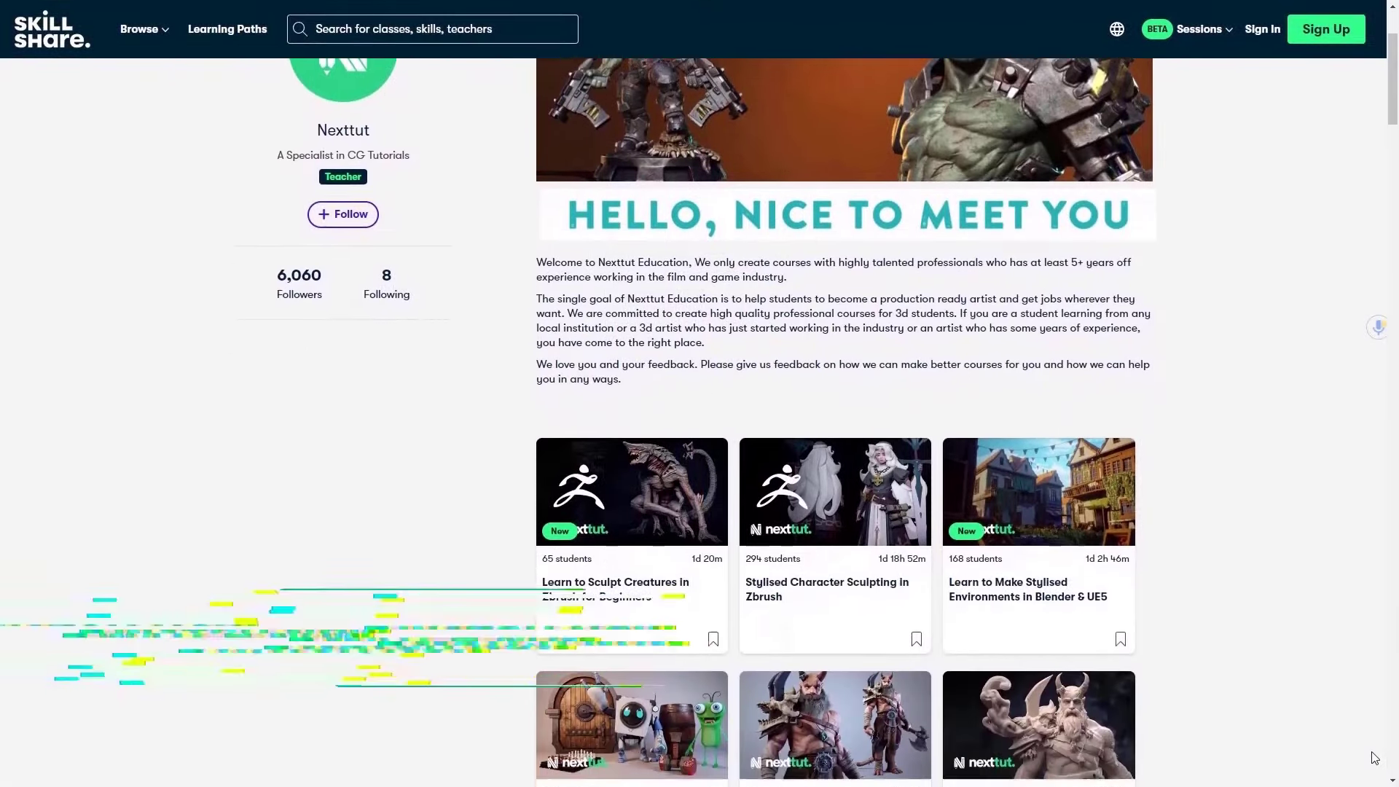
scroll(1374, 757, down, 2)
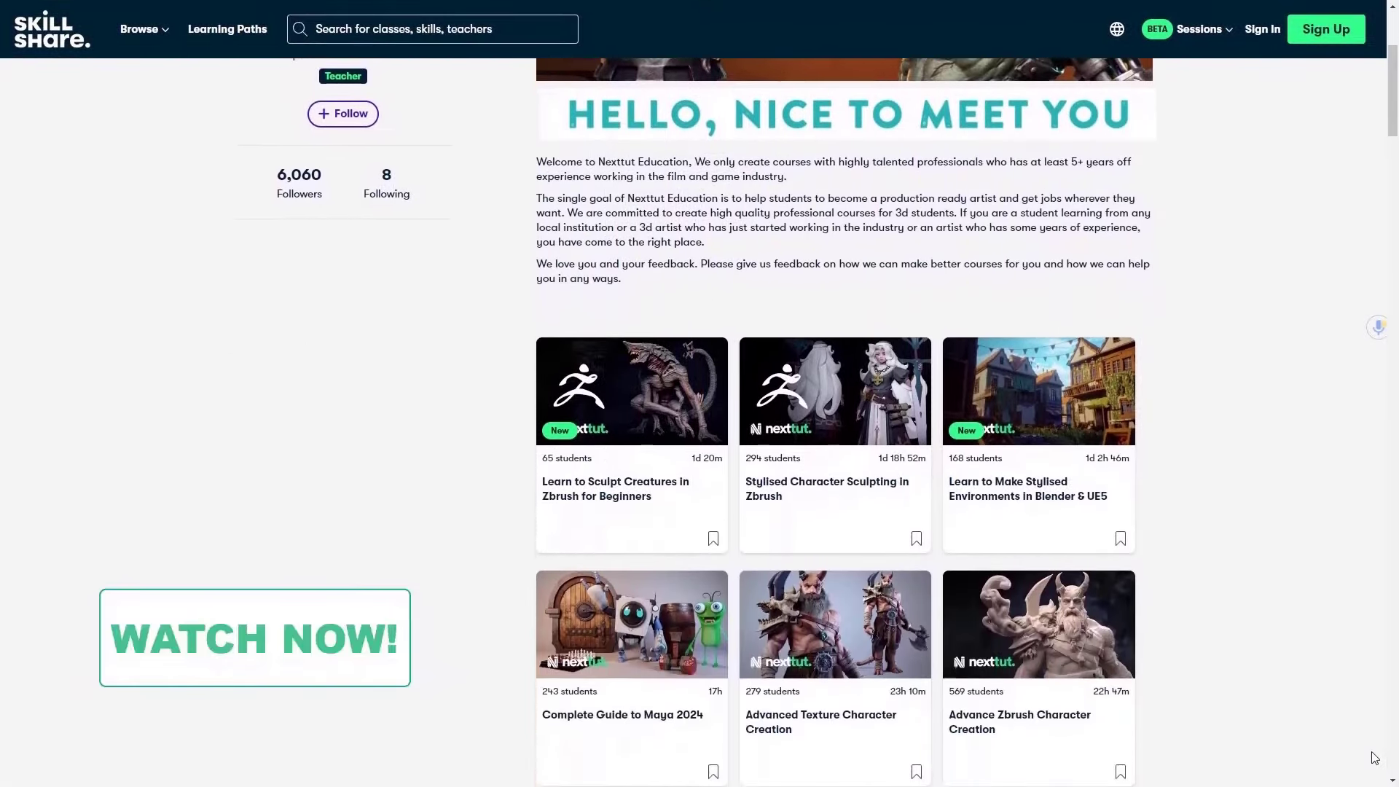
scroll(1374, 758, down, 3)
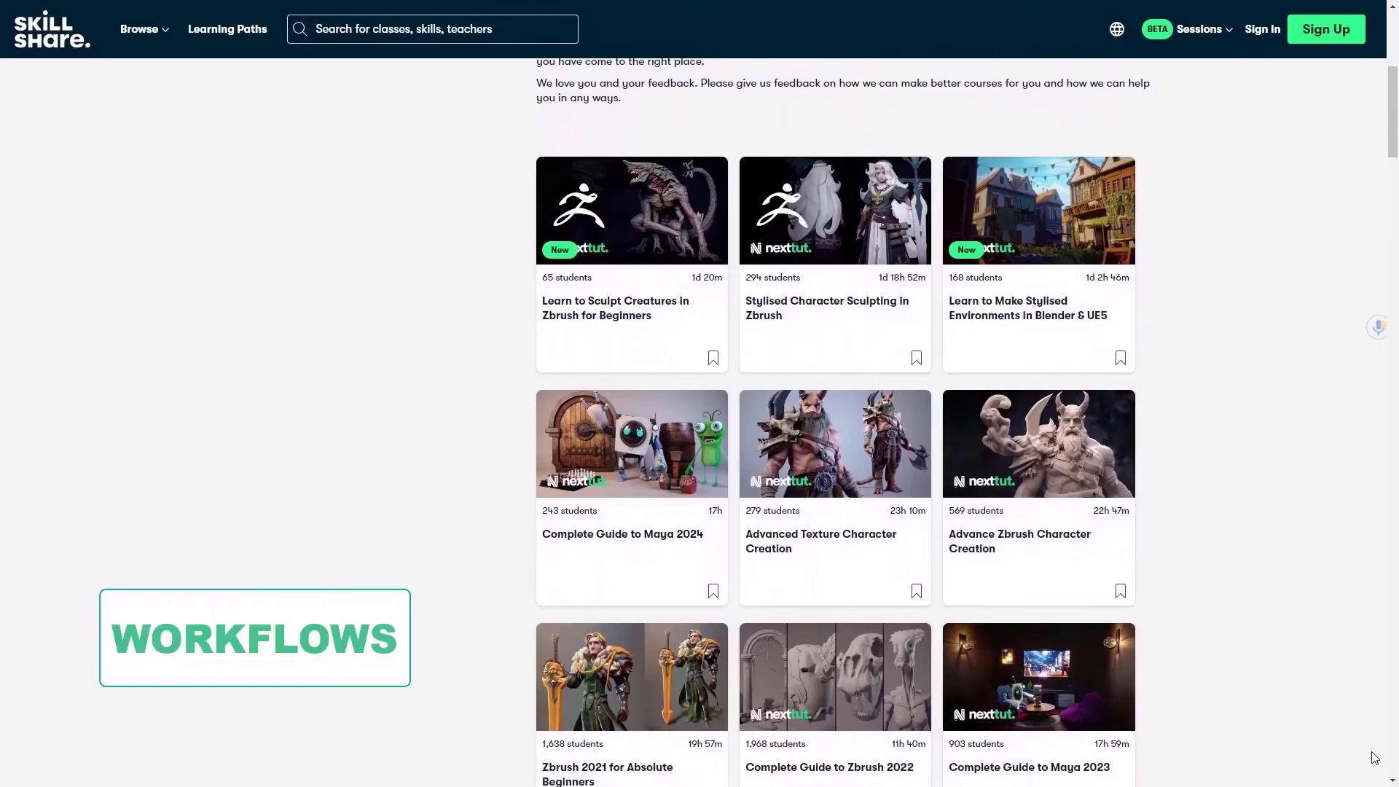
scroll(1374, 758, down, 2)
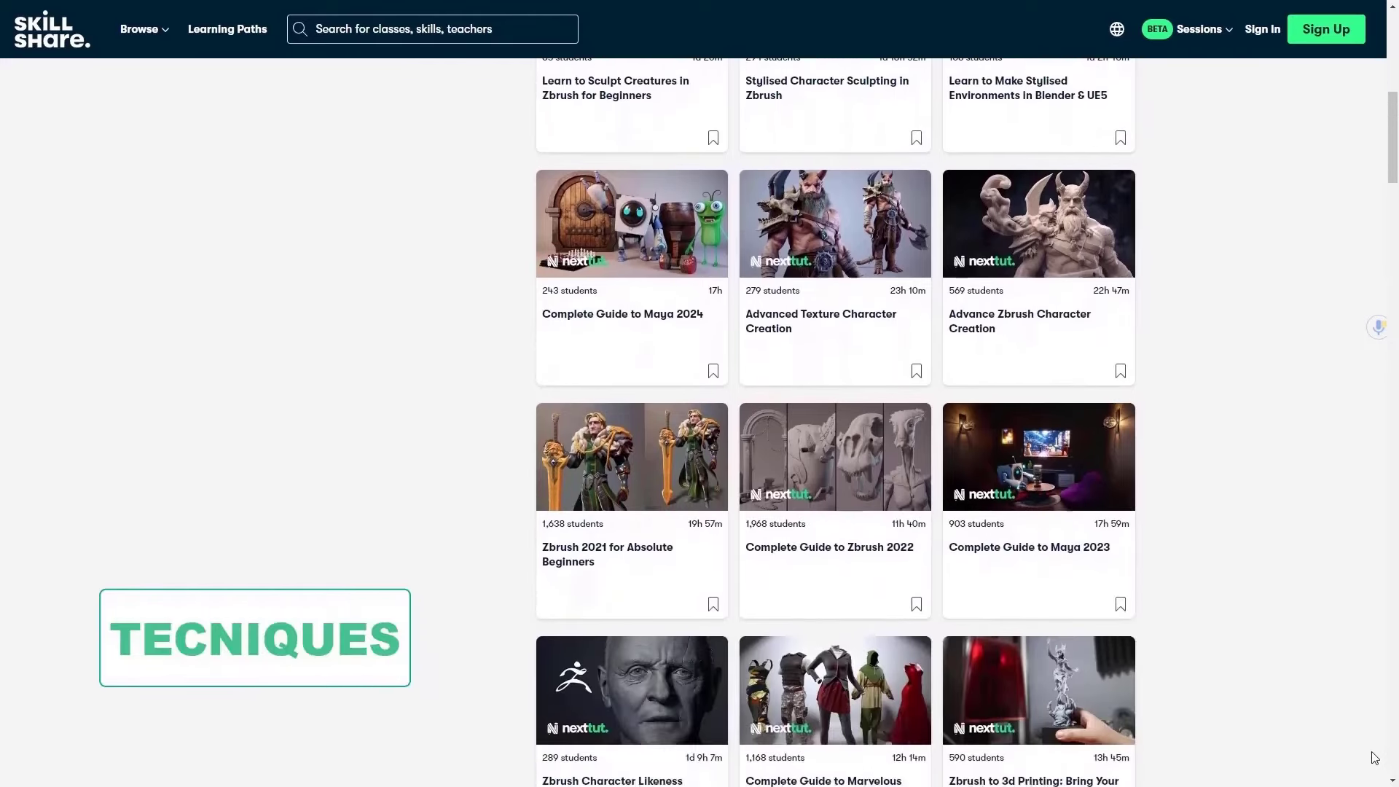
scroll(1374, 758, down, 2)
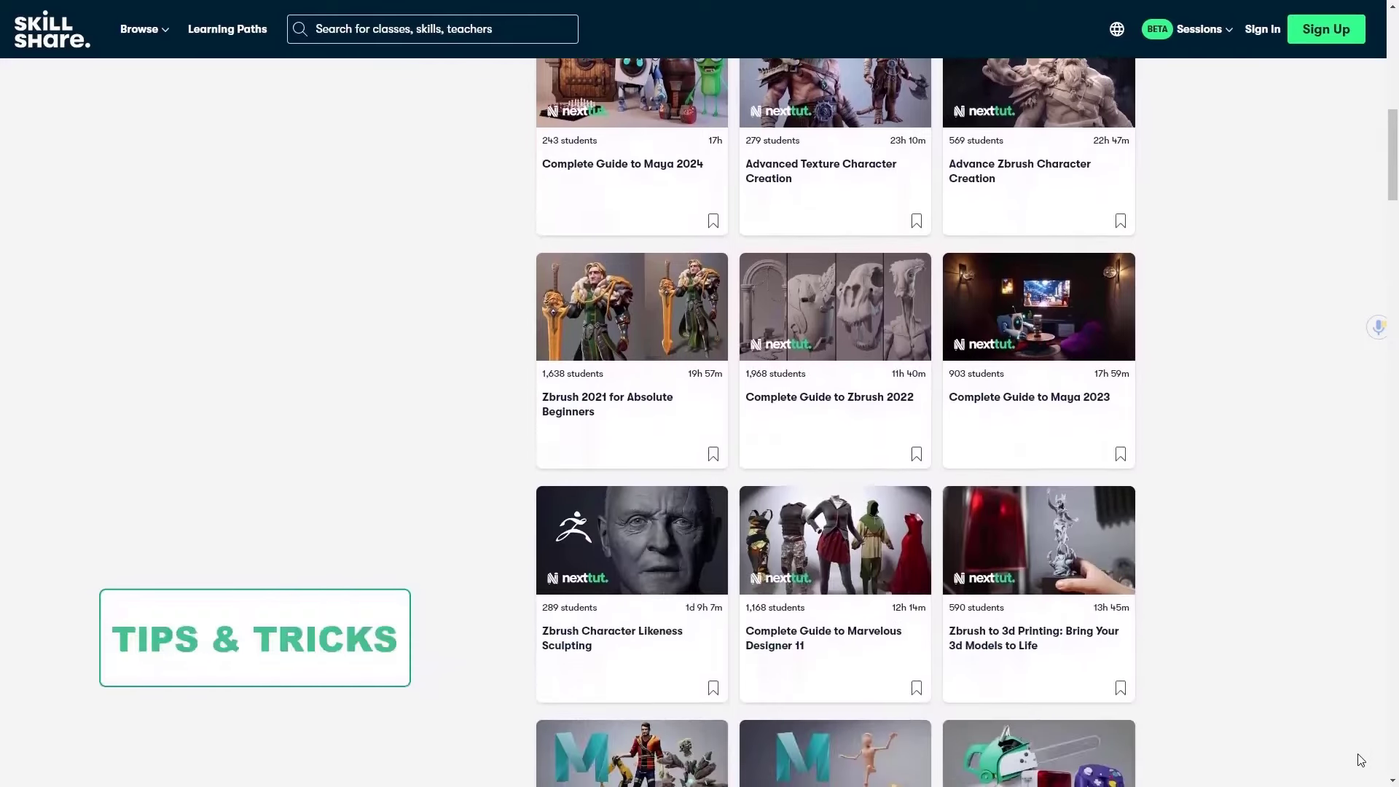
scroll(1361, 760, down, 1)
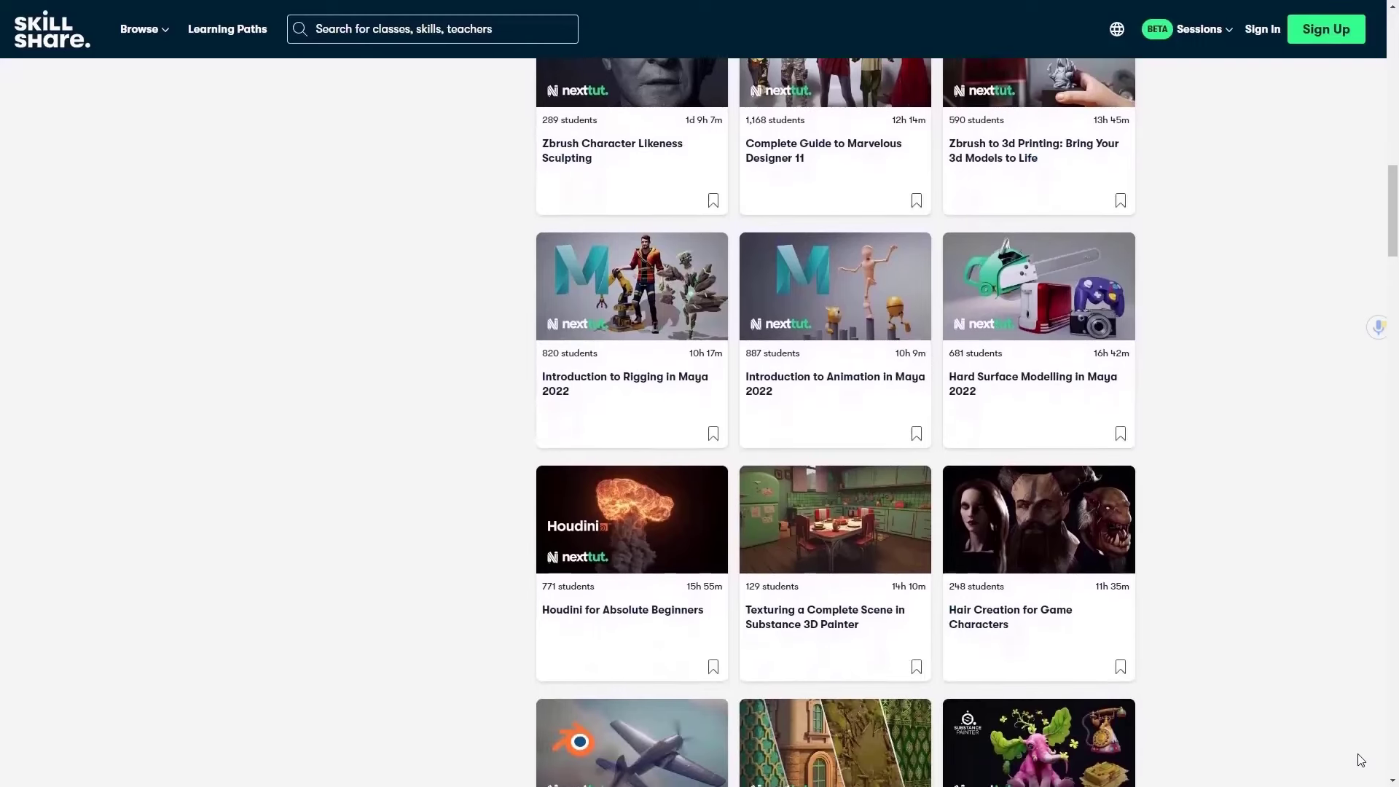
scroll(1359, 760, down, 2)
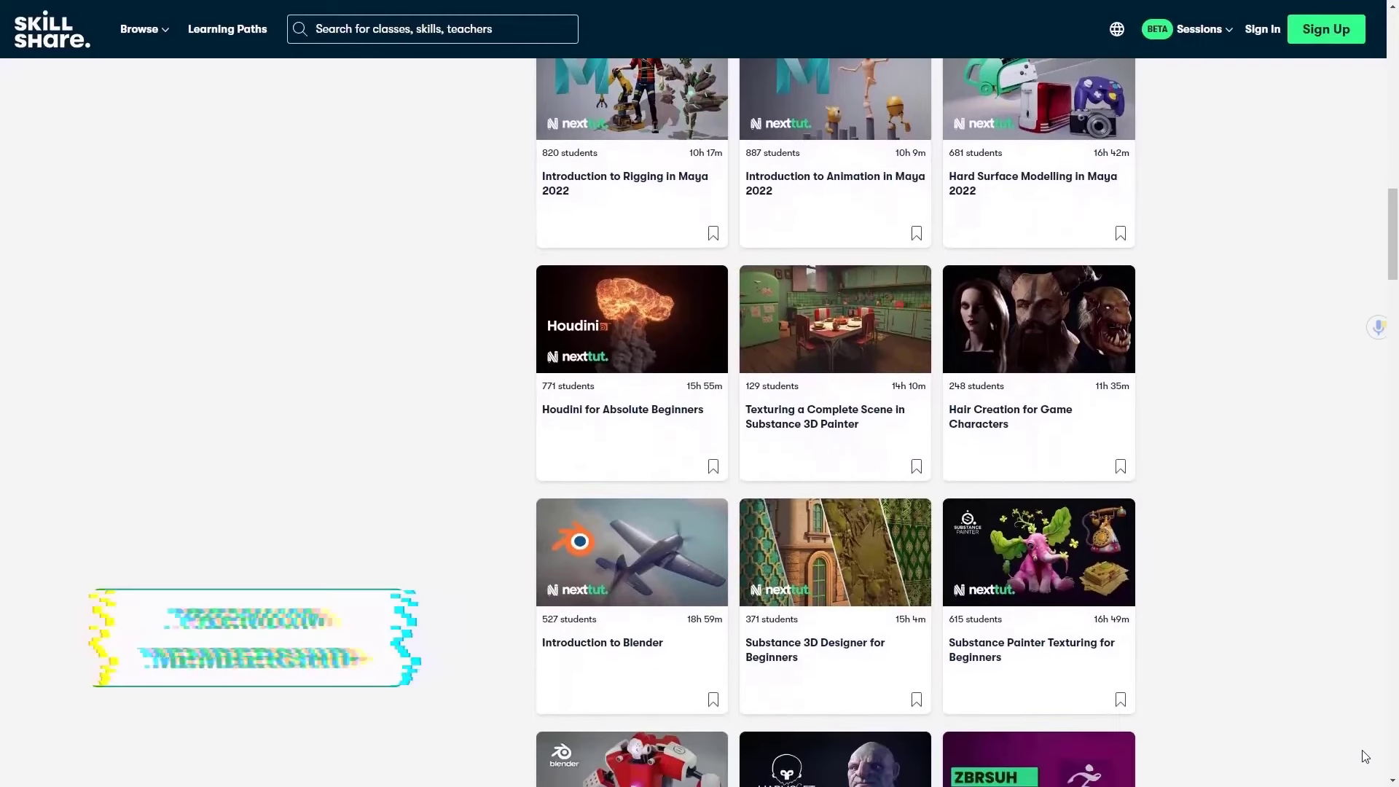
scroll(1365, 756, down, 1)
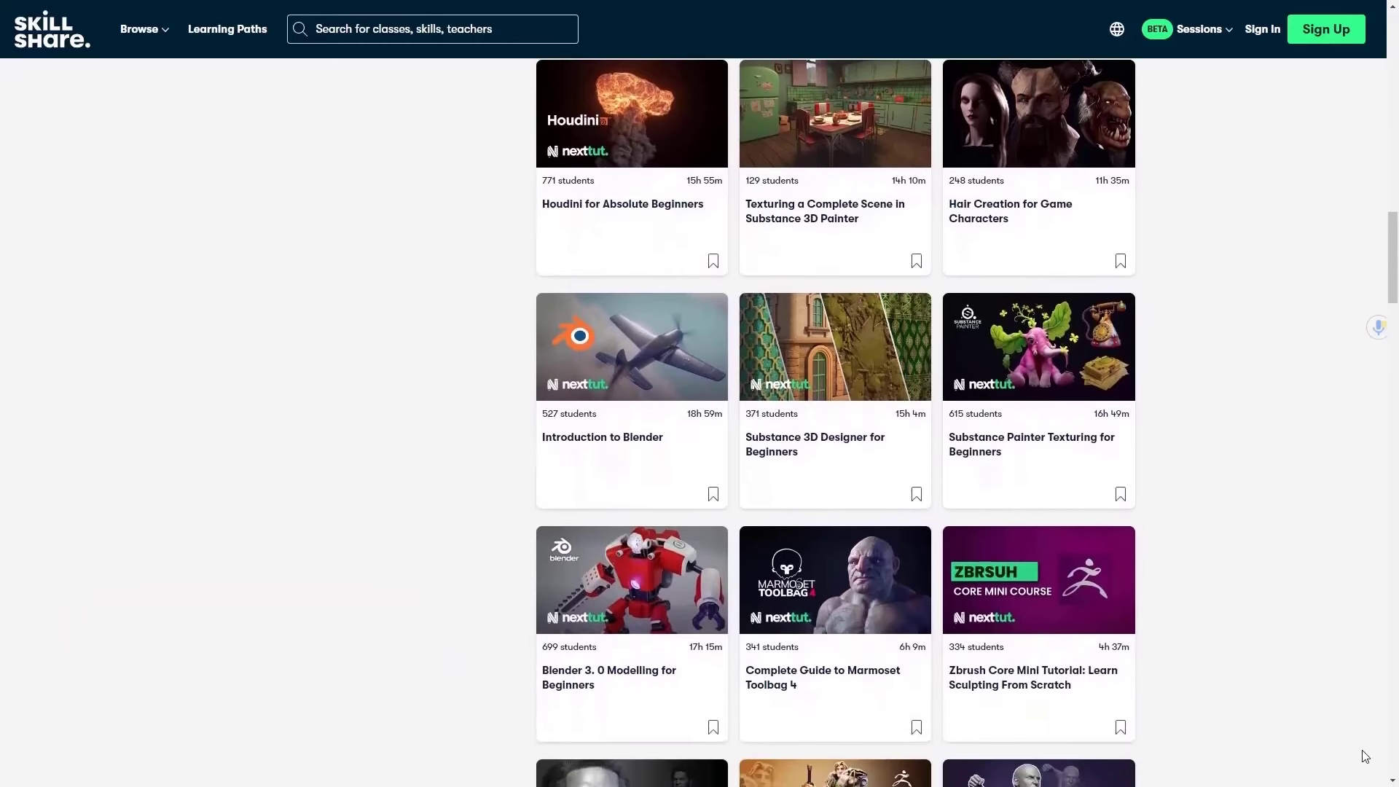
scroll(1365, 756, down, 1)
scroll(1365, 757, down, 2)
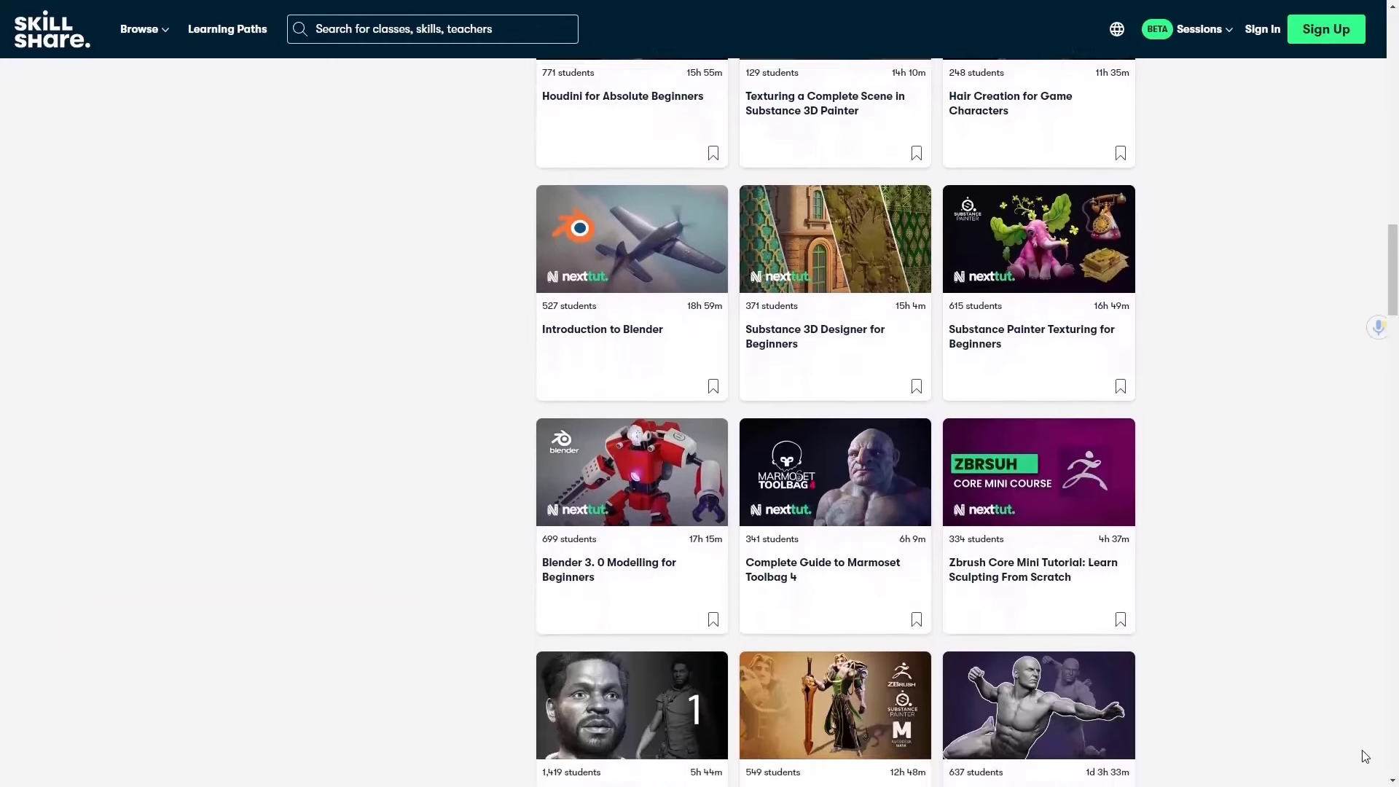
scroll(1365, 756, down, 2)
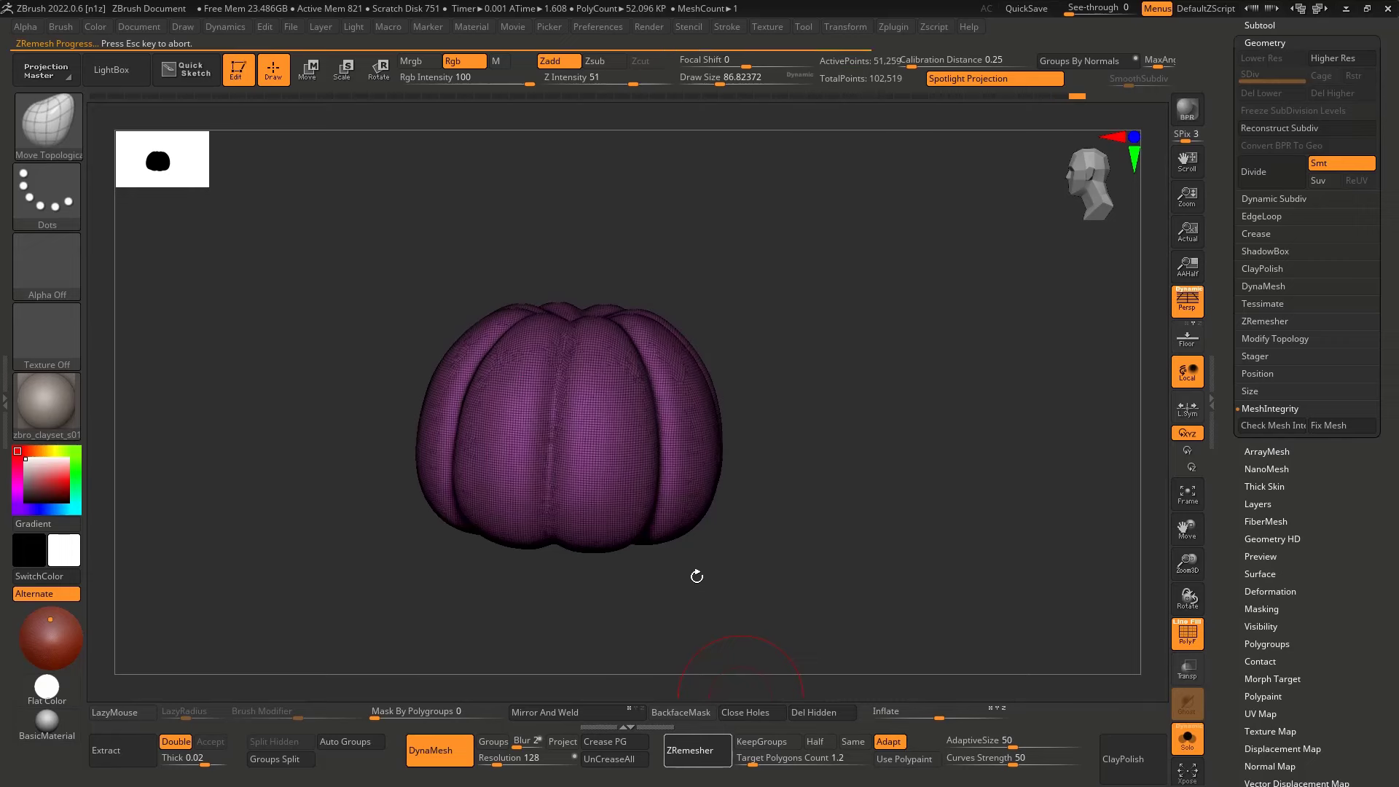
Compare the low-poly ZRemeshed pumpkin with its dense duplicate and delete the low-poly subtool
right_drag(620, 419, 679, 535)
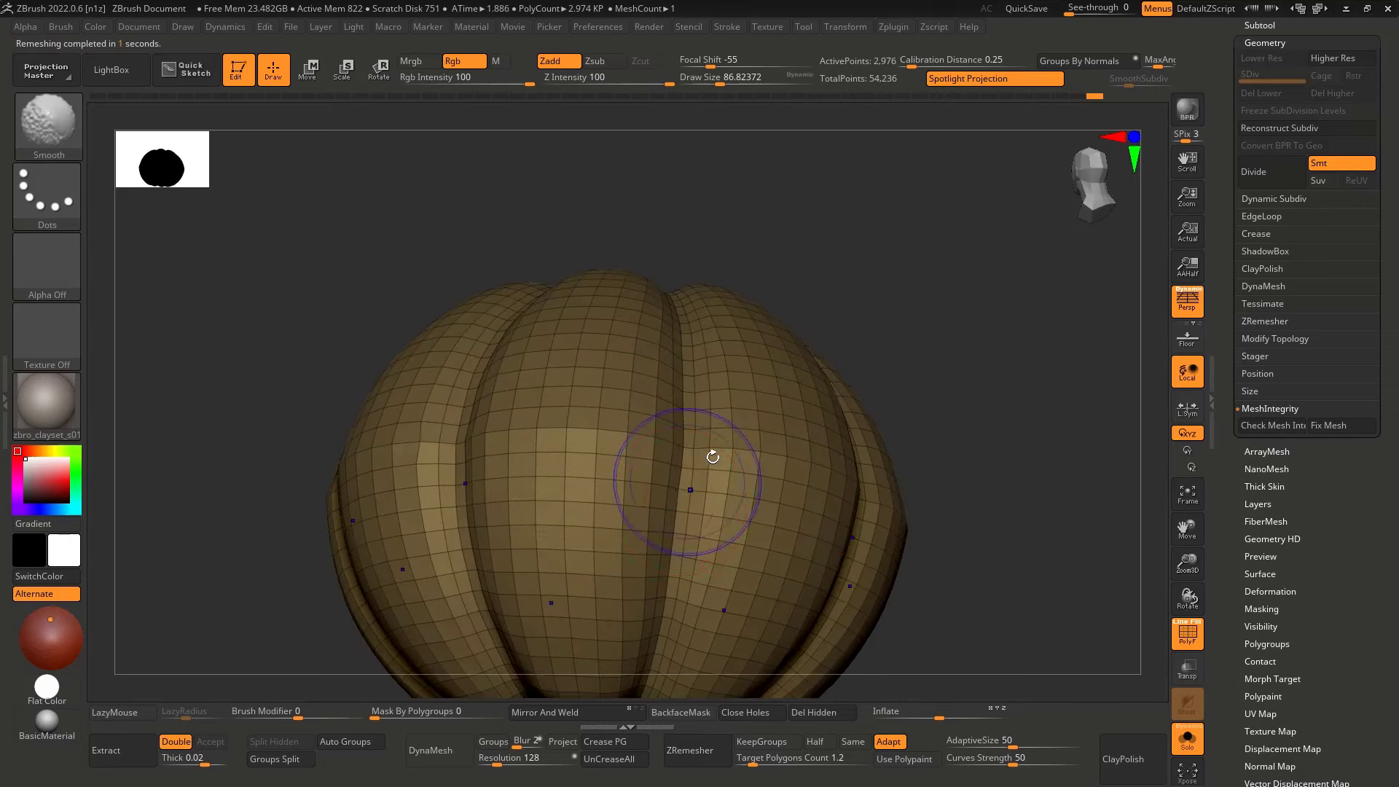
click(1272, 28)
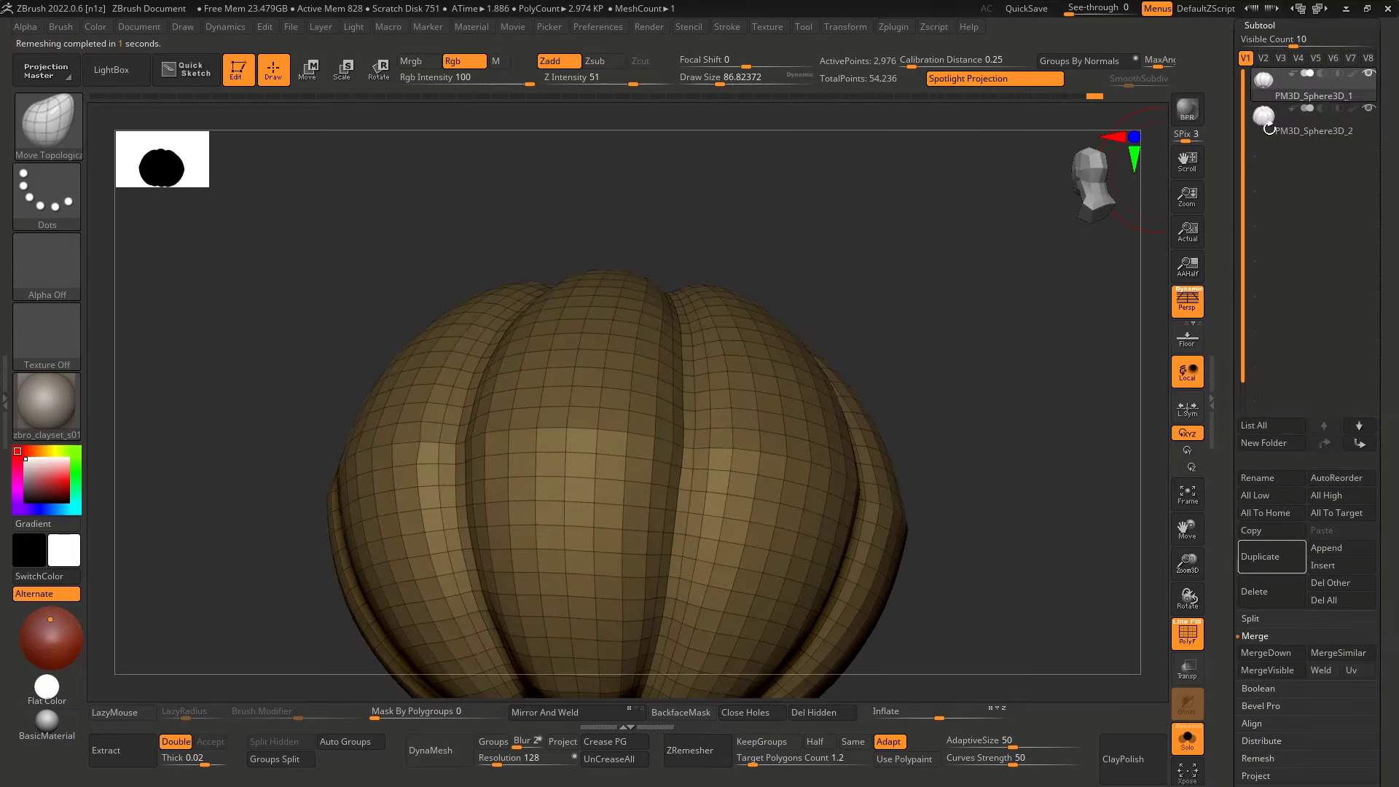
click(1304, 120)
click(1090, 523)
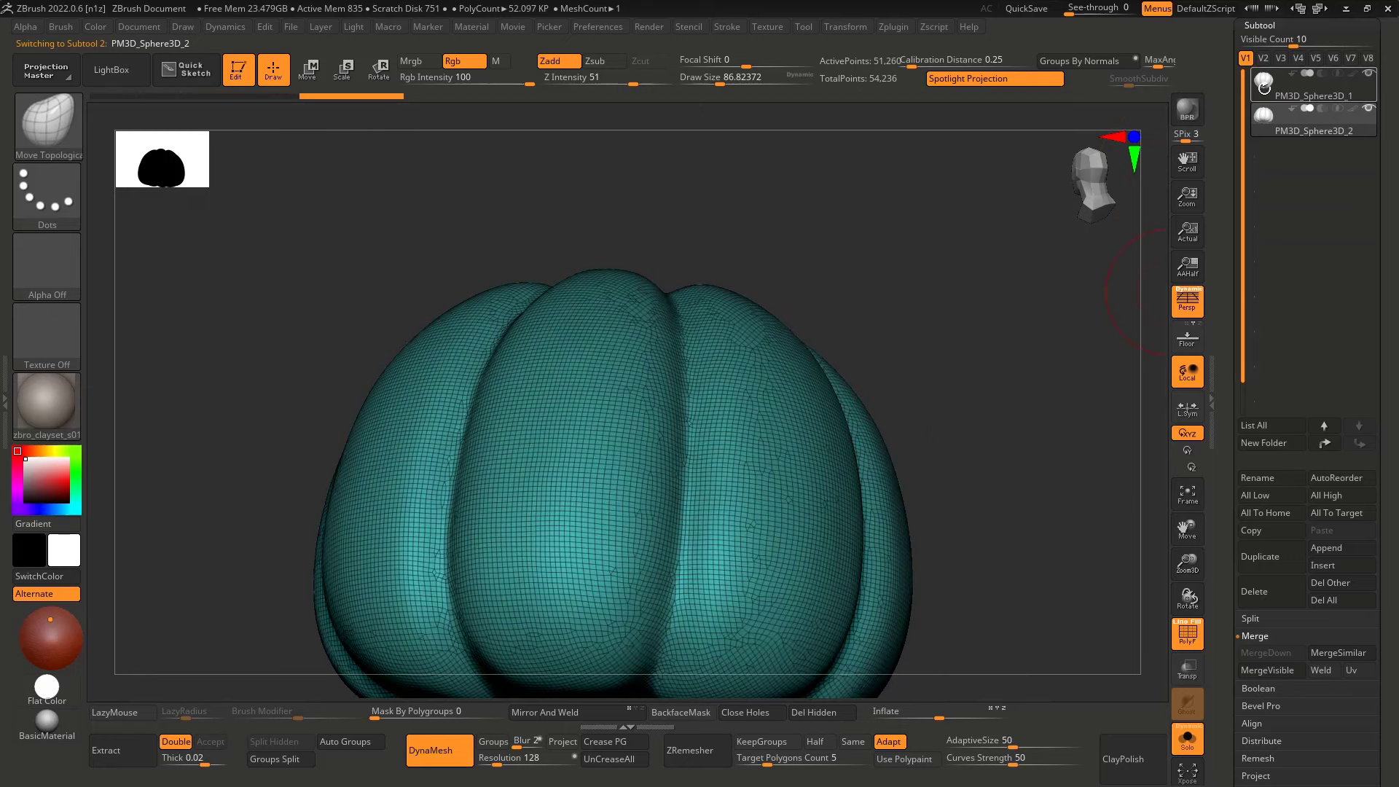
click(1263, 88)
click(1255, 587)
click(1139, 619)
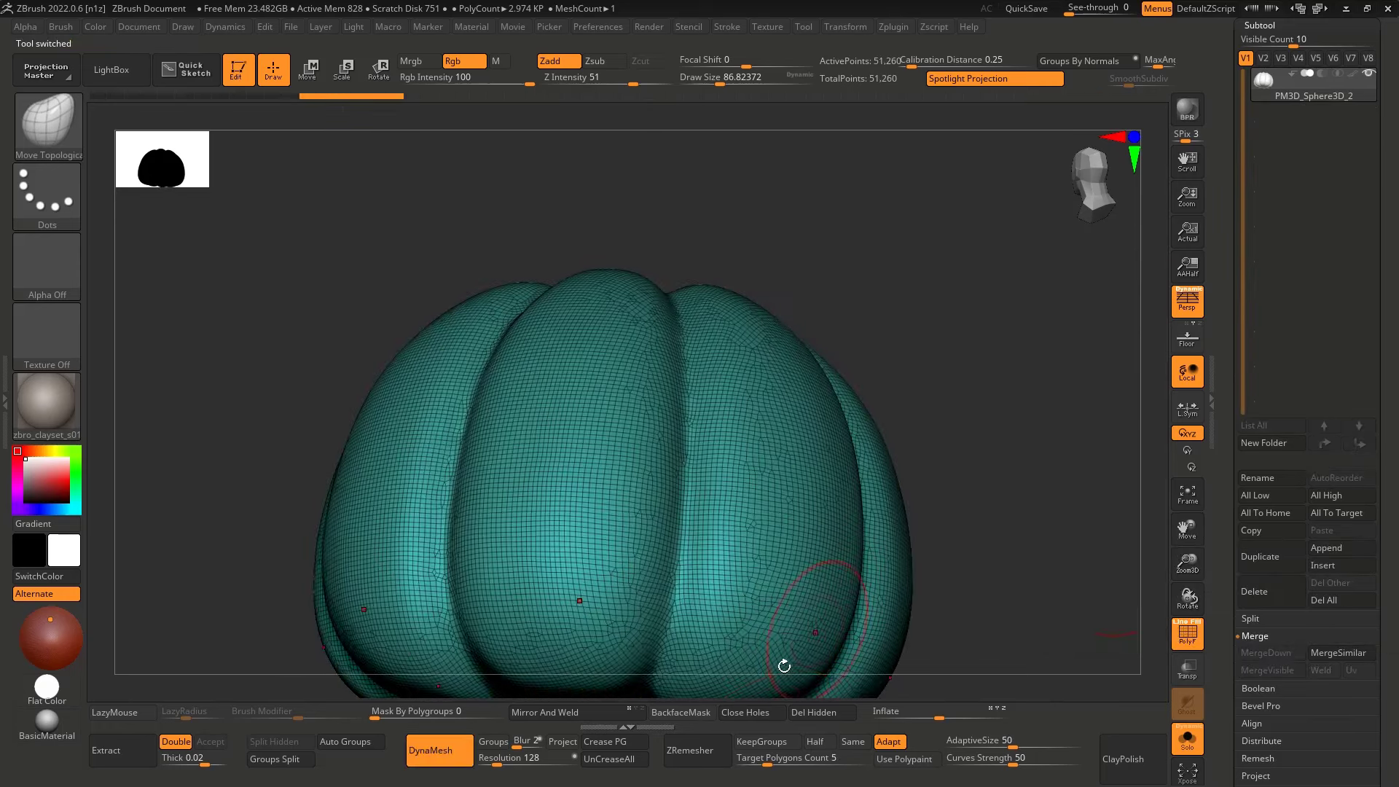
Try ZRemeshing the remaining pumpkin with Target Polygons Count 5, undo it, and hide the polyframe to compare the groove surfaces
click(709, 750)
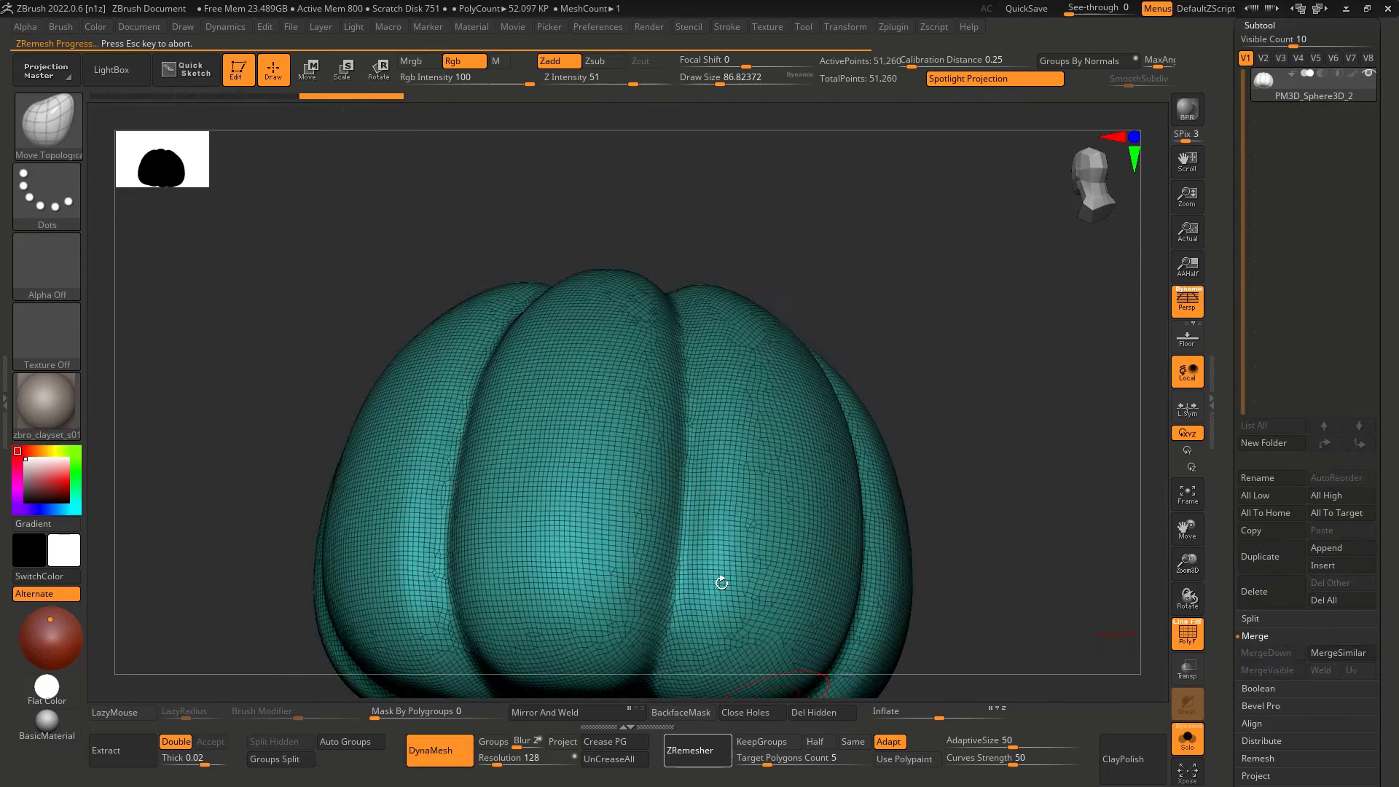
key(ctrl+z)
alt+right_drag(722, 459, 744, 396)
key(shift+f)
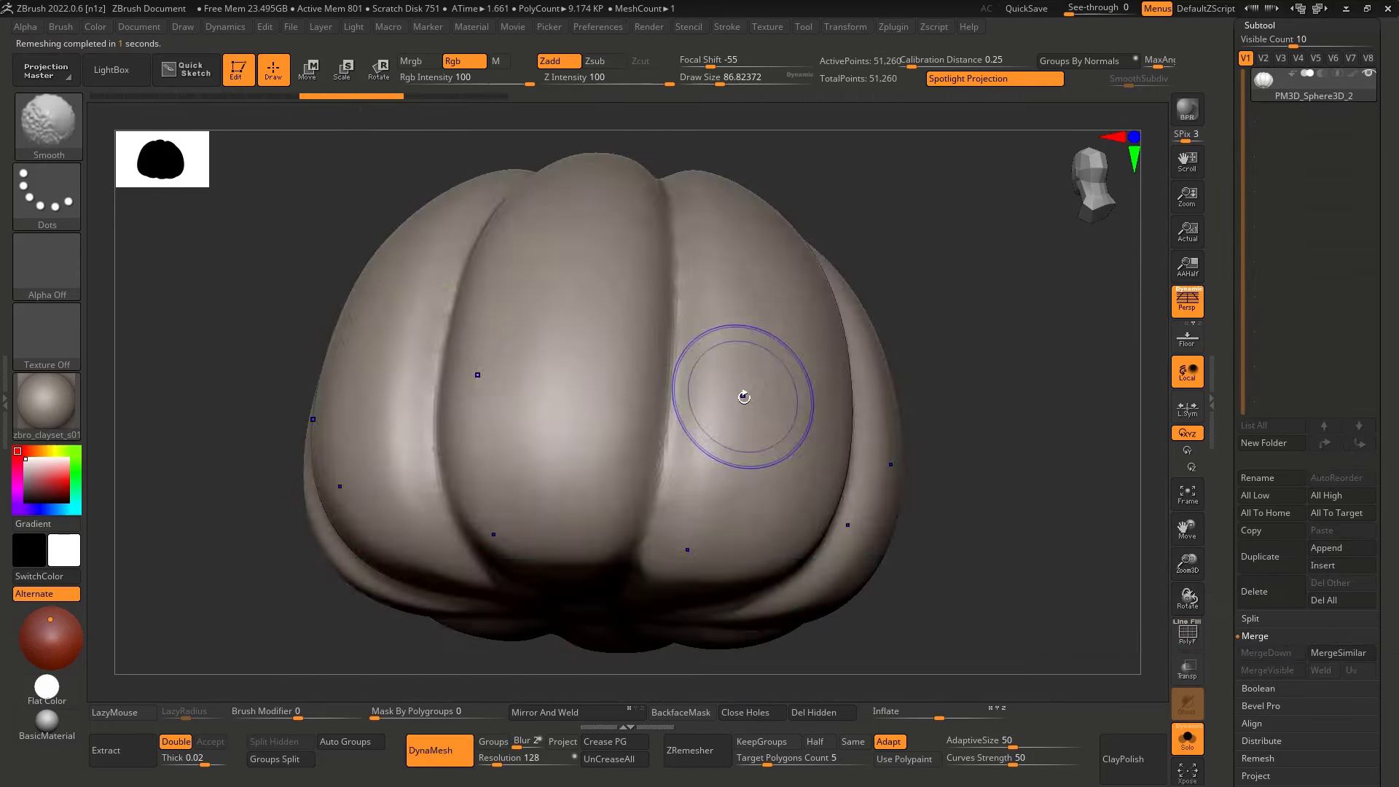
key(shift+f)
key(shift+f)
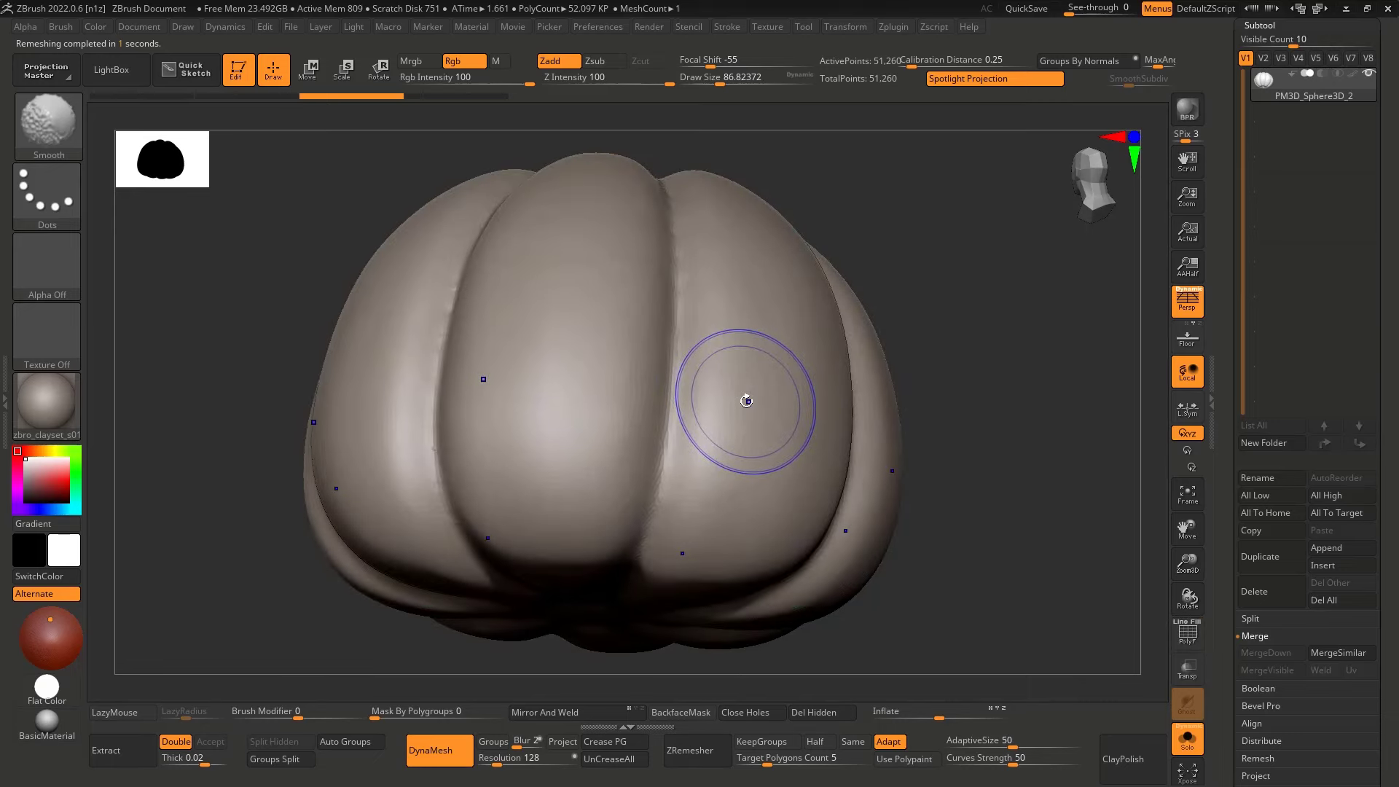
Clear the mask and re-DynaMesh the pumpkin at Resolution 128 to rebuild its surface evenly
key(ctrl)
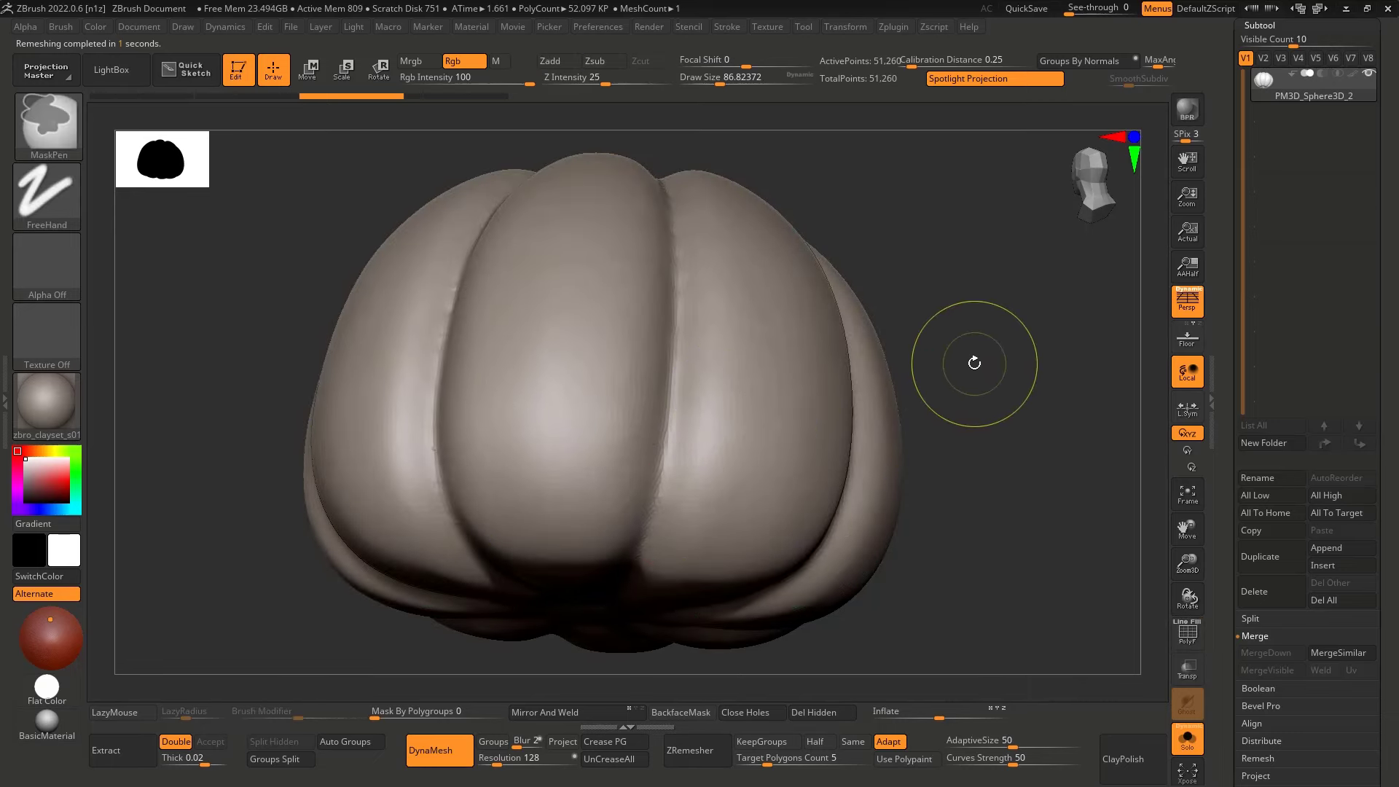
right_drag(899, 391, 35, 245)
ctrl+drag(853, 312, 838, 459)
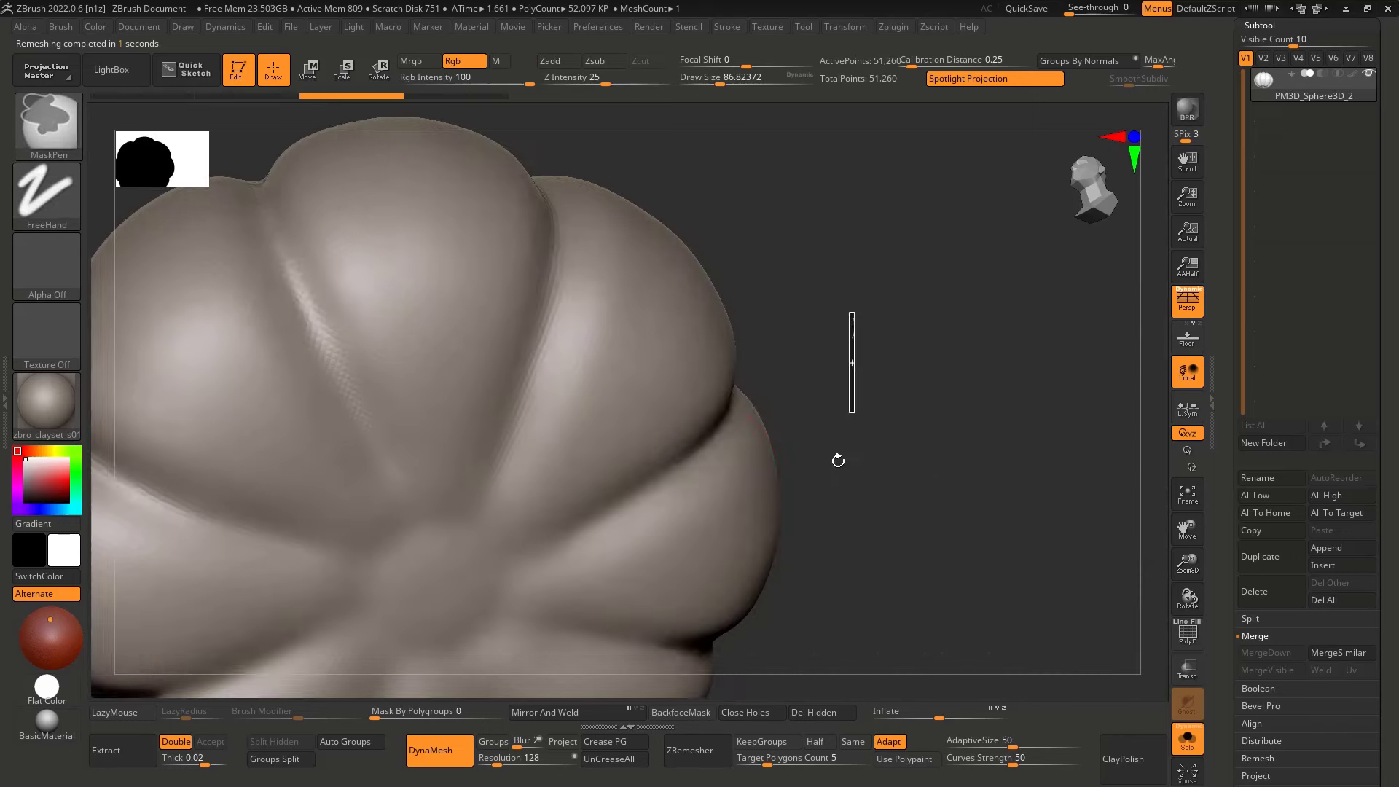
mouse_move(634, 556)
right_down()
mouse_move(734, 368)
mouse_move(634, 306)
mouse_move(811, 375)
mouse_move(730, 457)
mouse_move(802, 405)
right_up()
Carve the groove between two side ribs with DamStandard at Draw Size 70.8 and smooth the cut
key(b)
key(d)
key(s)
key(s)
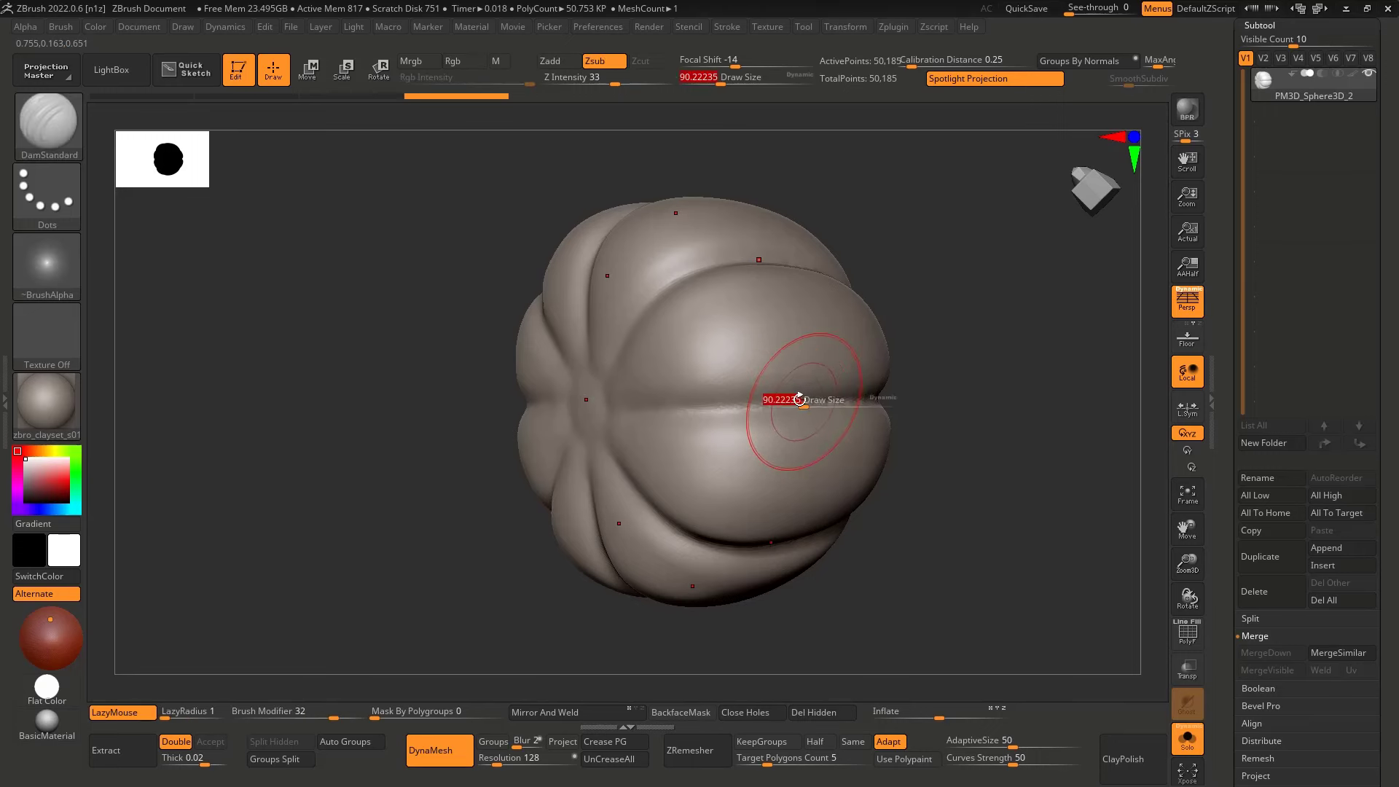
drag(804, 401, 637, 413)
key(ctrl+z)
mouse_move(835, 408)
right_down()
mouse_move(791, 410)
mouse_move(1012, 384)
right_up()
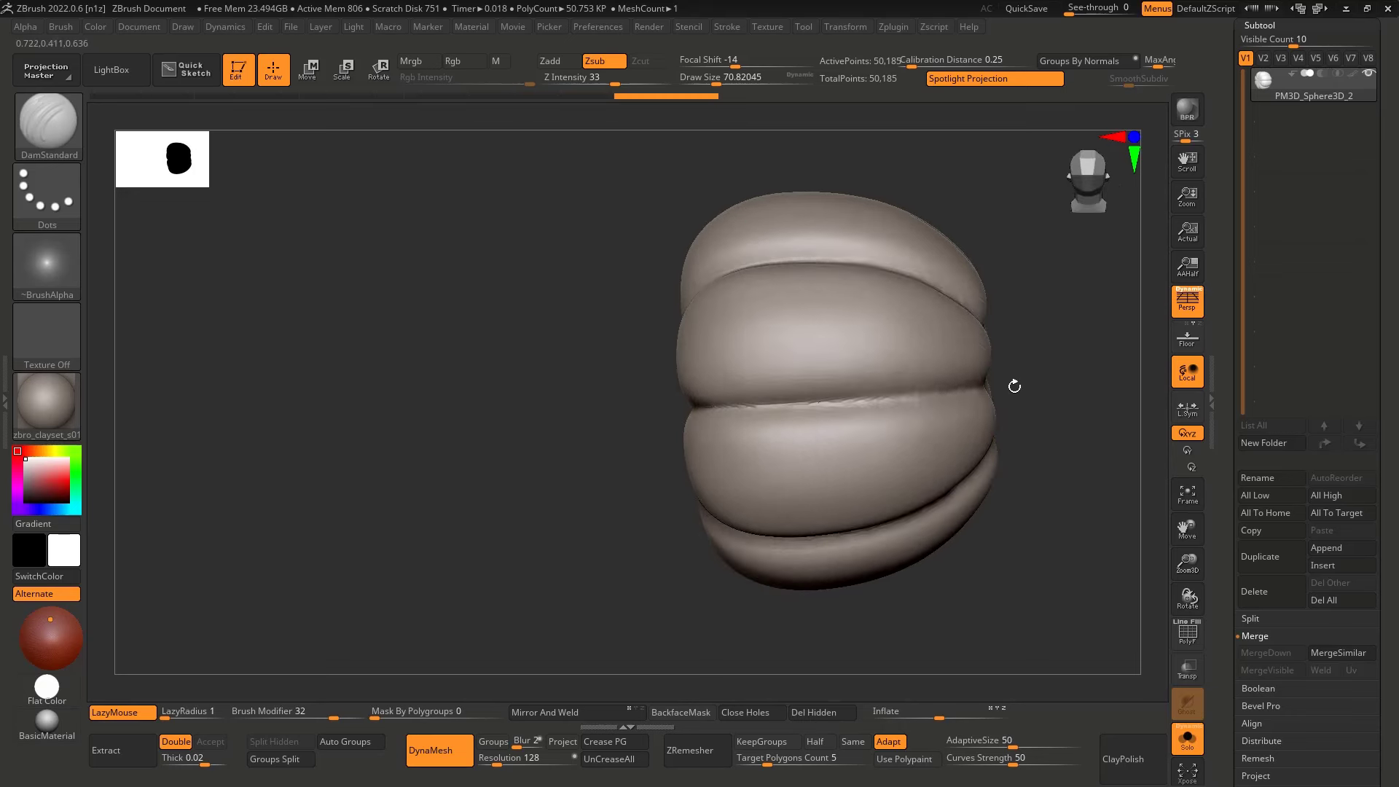
shift+right_drag(840, 391, 674, 620)
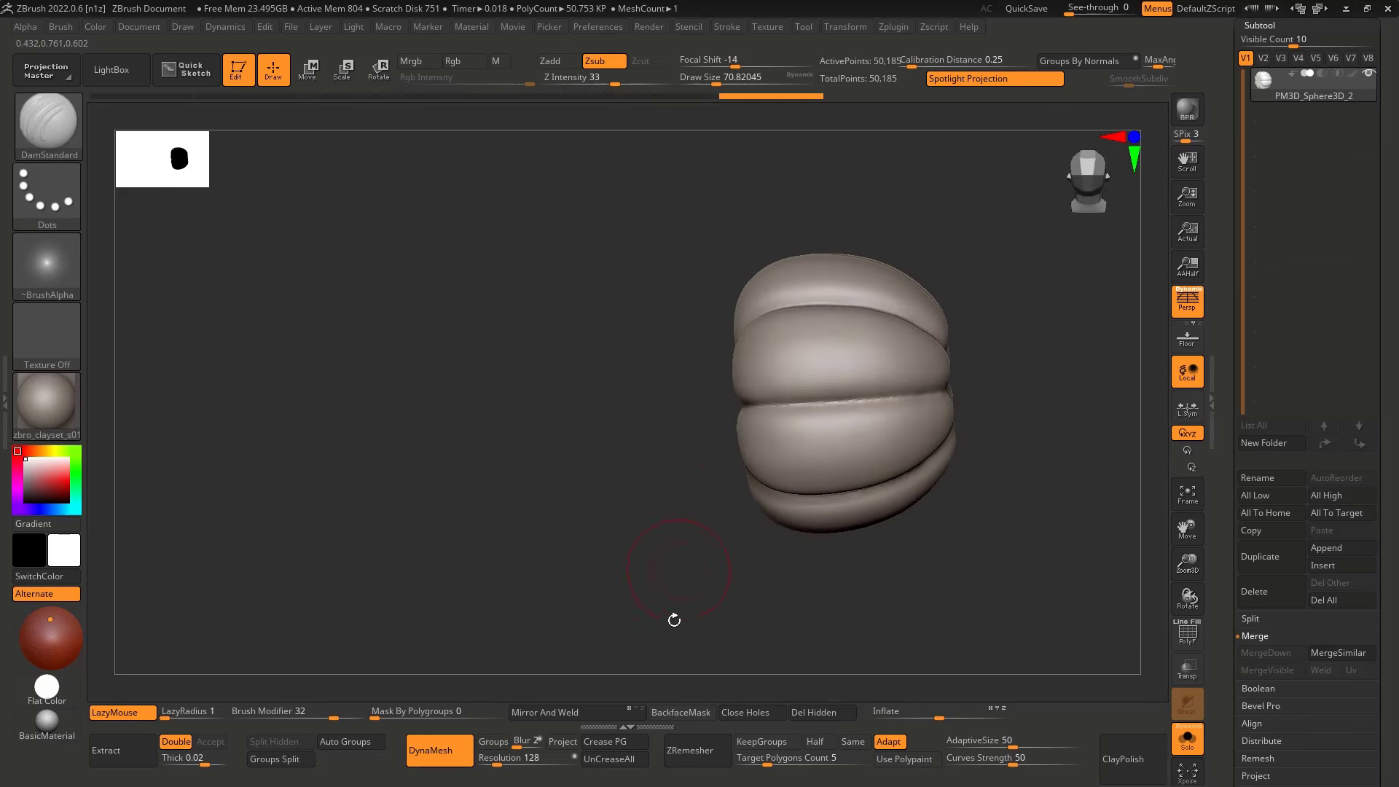
Try ZRemeshing the pumpkin with Target Polygons Count 5, undo it, and inspect the dense mesh's polyframe
click(715, 747)
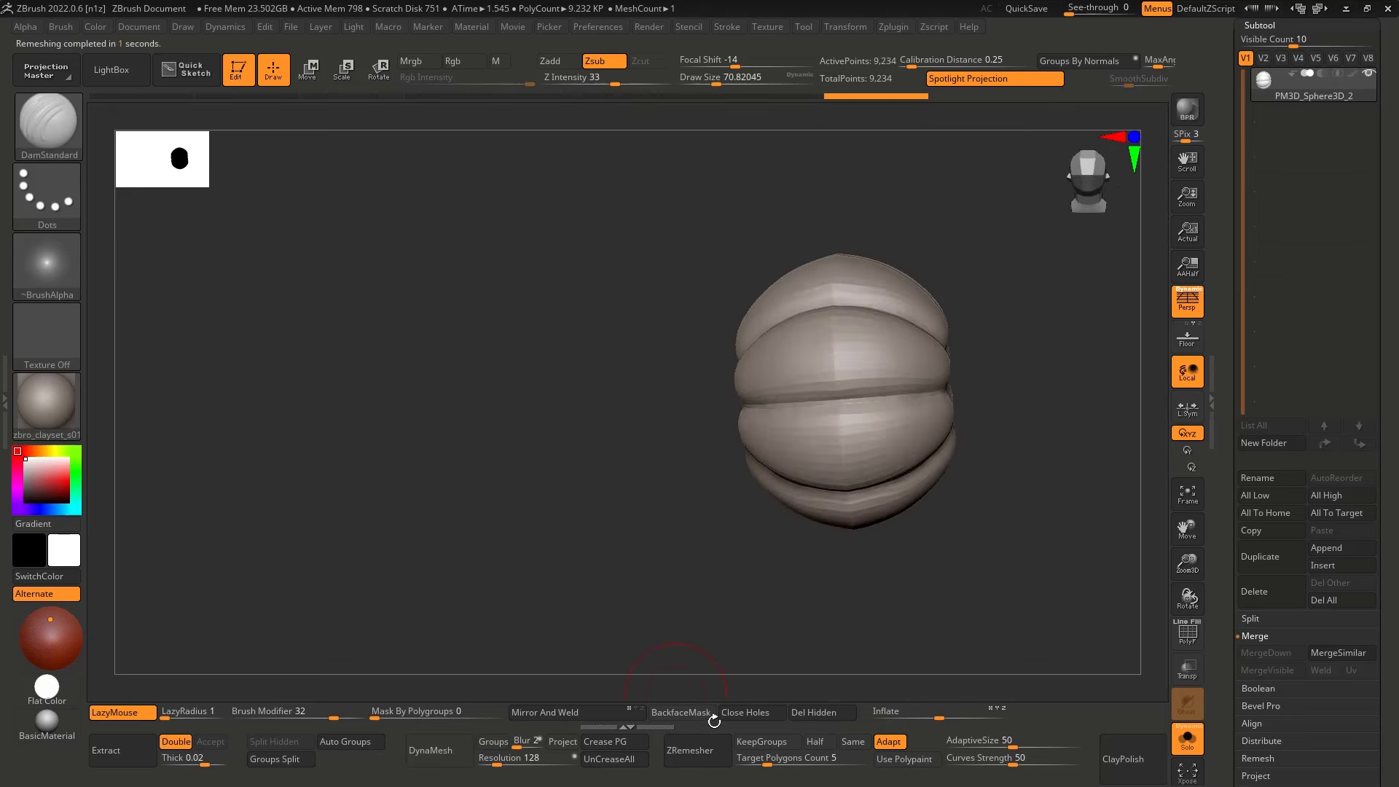
mouse_move(811, 464)
right_down()
mouse_move(808, 382)
mouse_move(817, 443)
right_up()
key(shift+f)
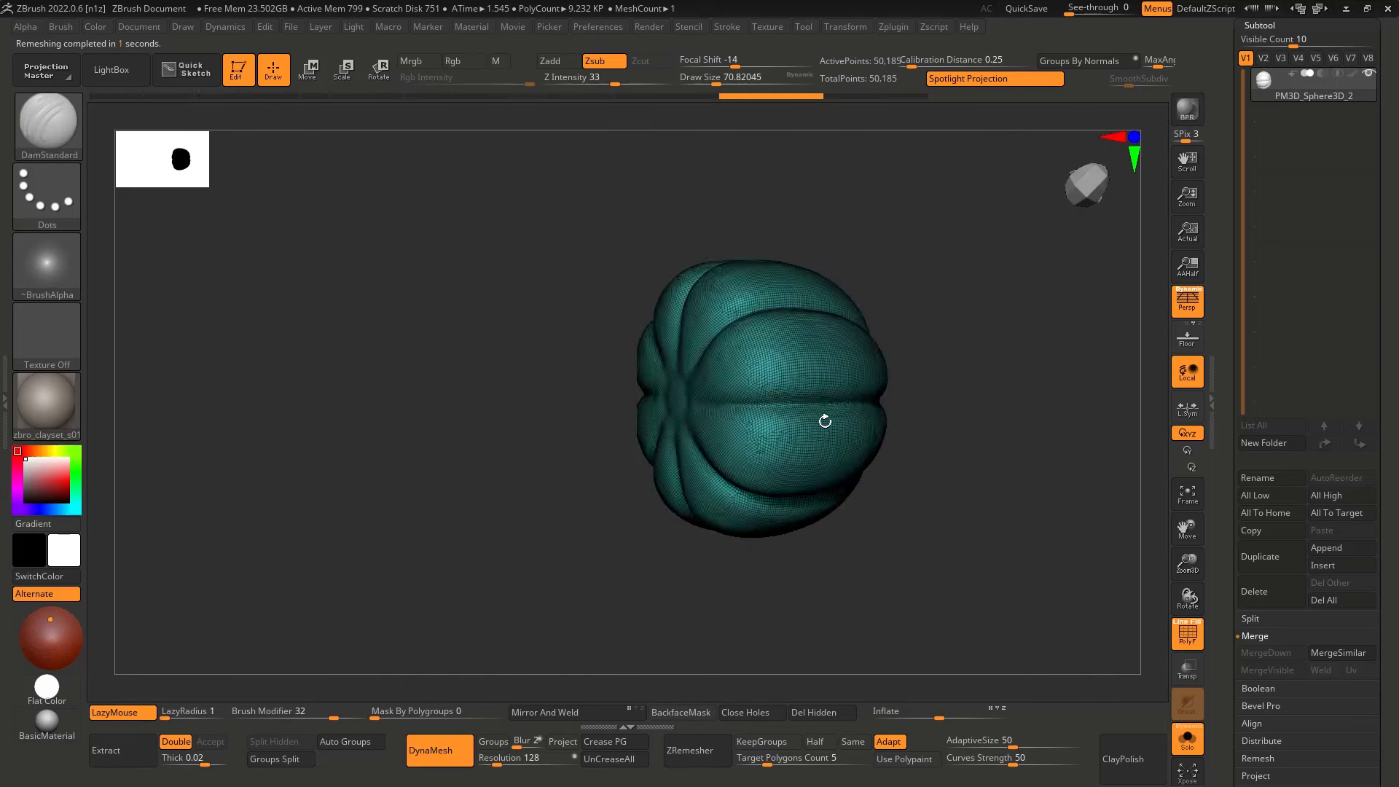
shift+right_drag(824, 415, 871, 477)
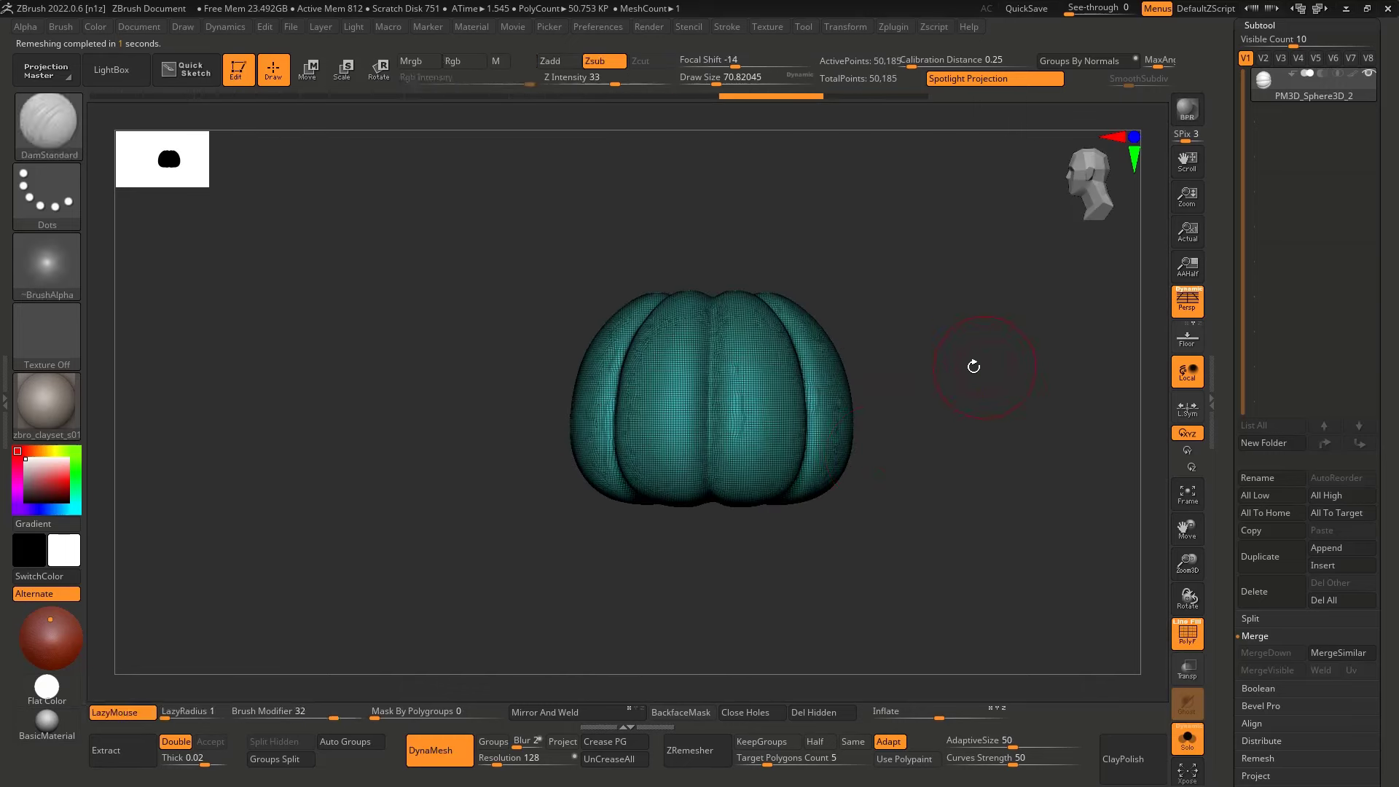
key(shift+f)
key(shift+f)
Make a PolyMesh3D copy of the pumpkin, try ZRemeshing it with Target Polygons Count 5, and undo the remesh
drag(1391, 267, 1360, 330)
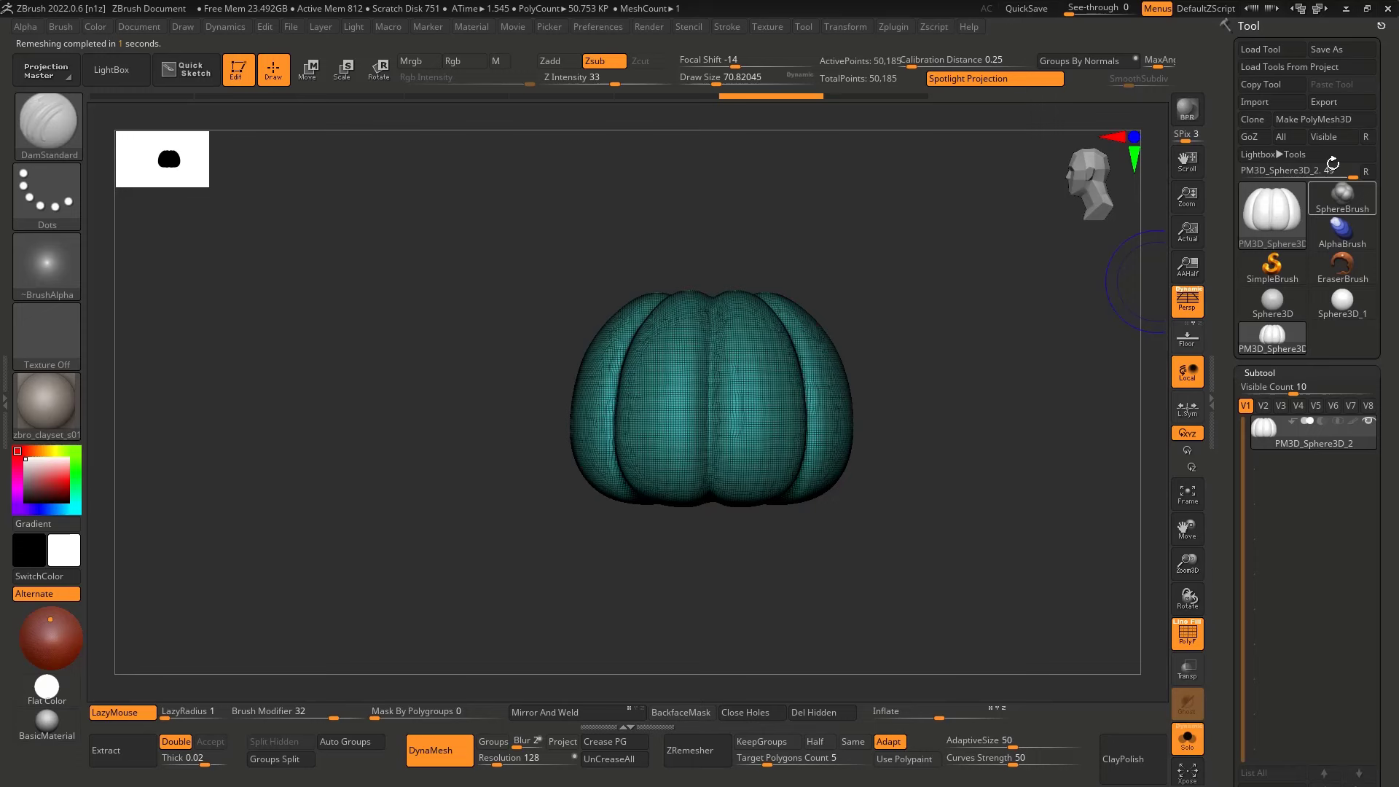
click(1319, 117)
click(696, 750)
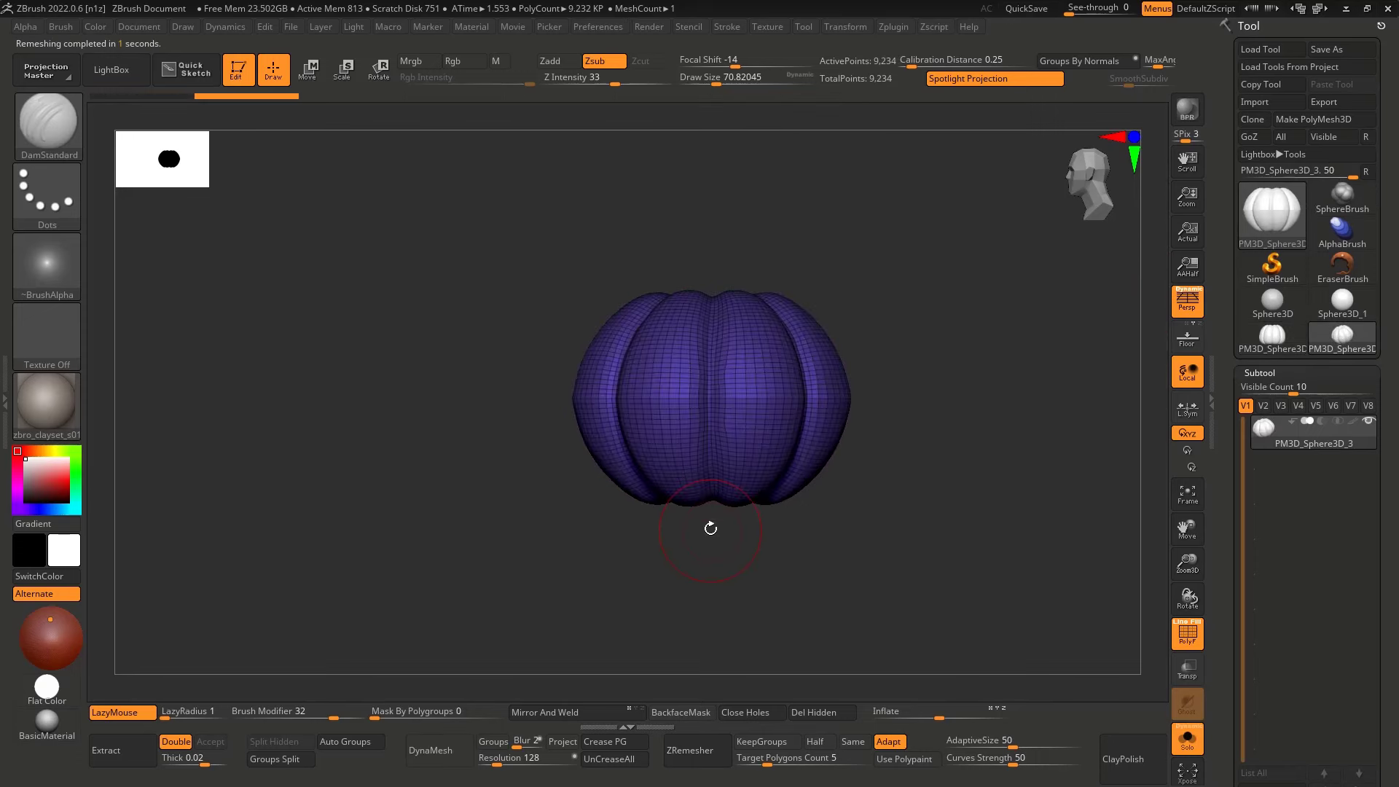
ctrl+right_drag(746, 406, 681, 429)
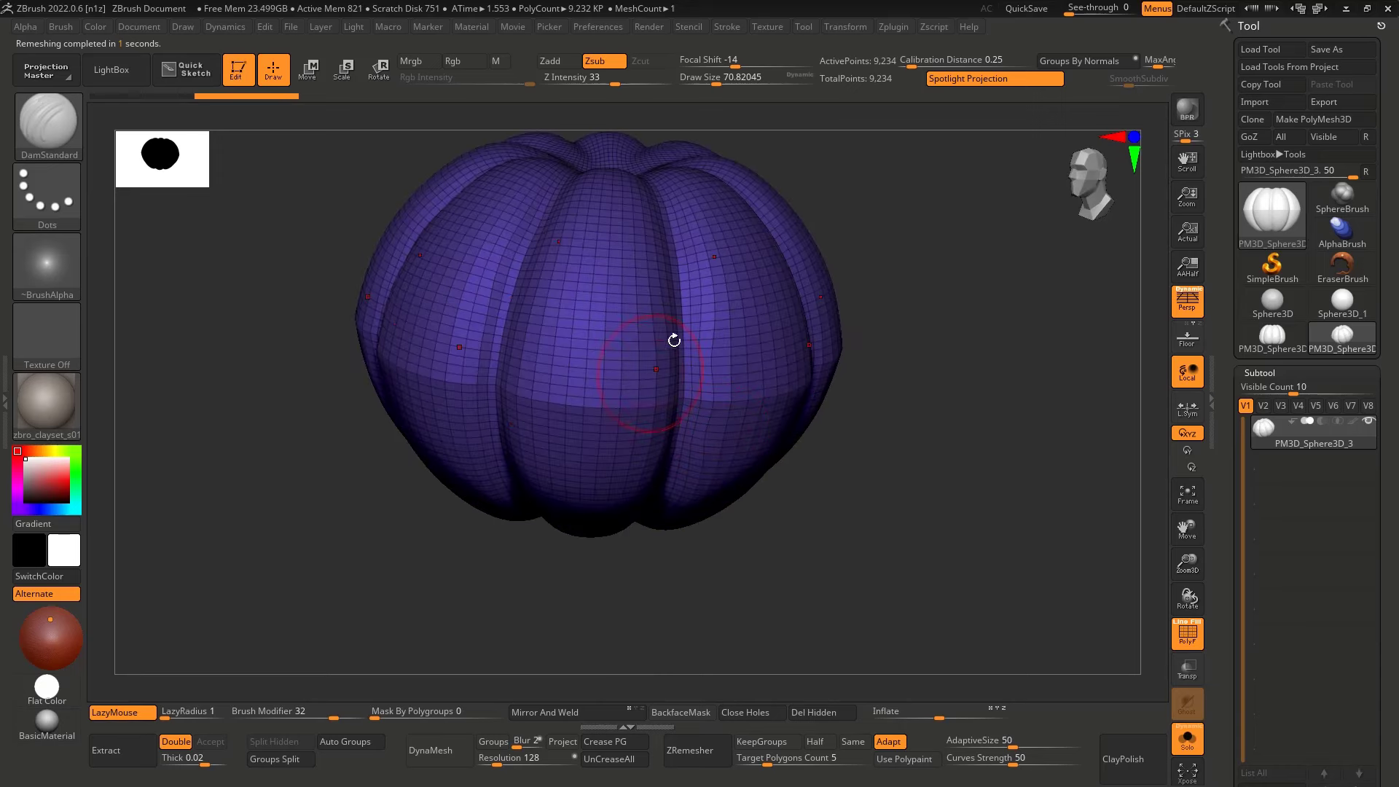
key(ctrl+z)
Deactivate symmetry, try ZRemeshing the polymesh copy again, and undo the remesh
click(860, 28)
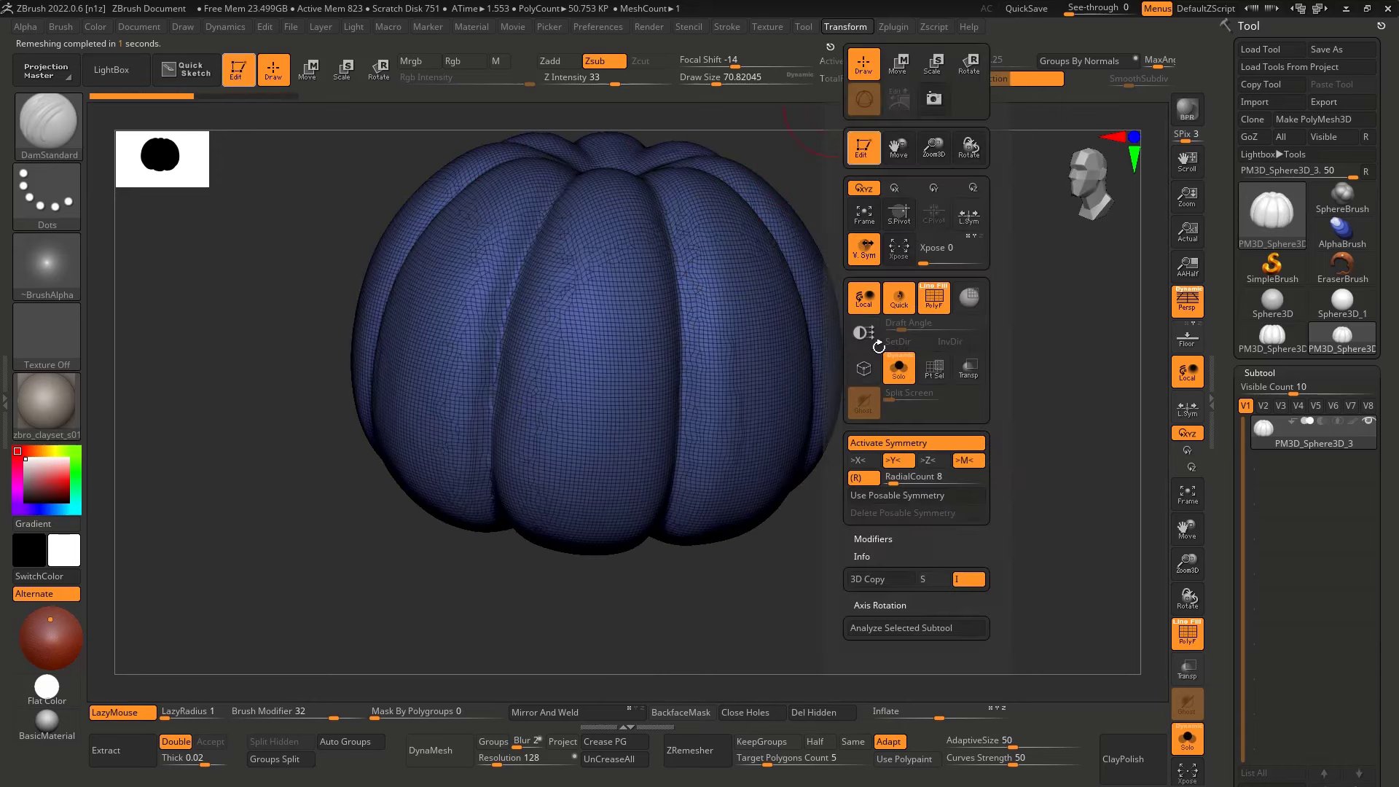
click(690, 750)
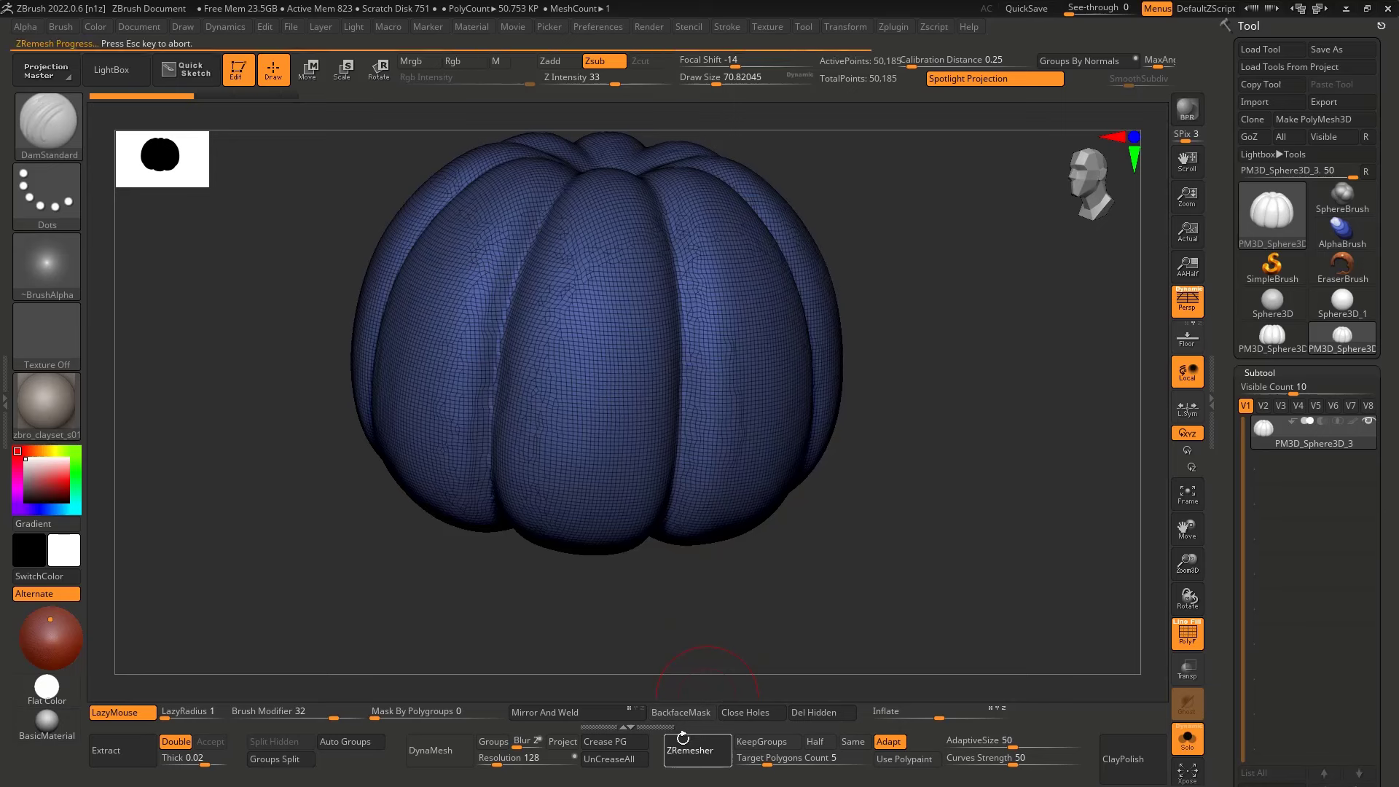
right_drag(696, 510, 851, 510)
key(ctrl+z)
Delete the polymesh copy of the pumpkin and switch back to the original pumpkin tool
click(1268, 344)
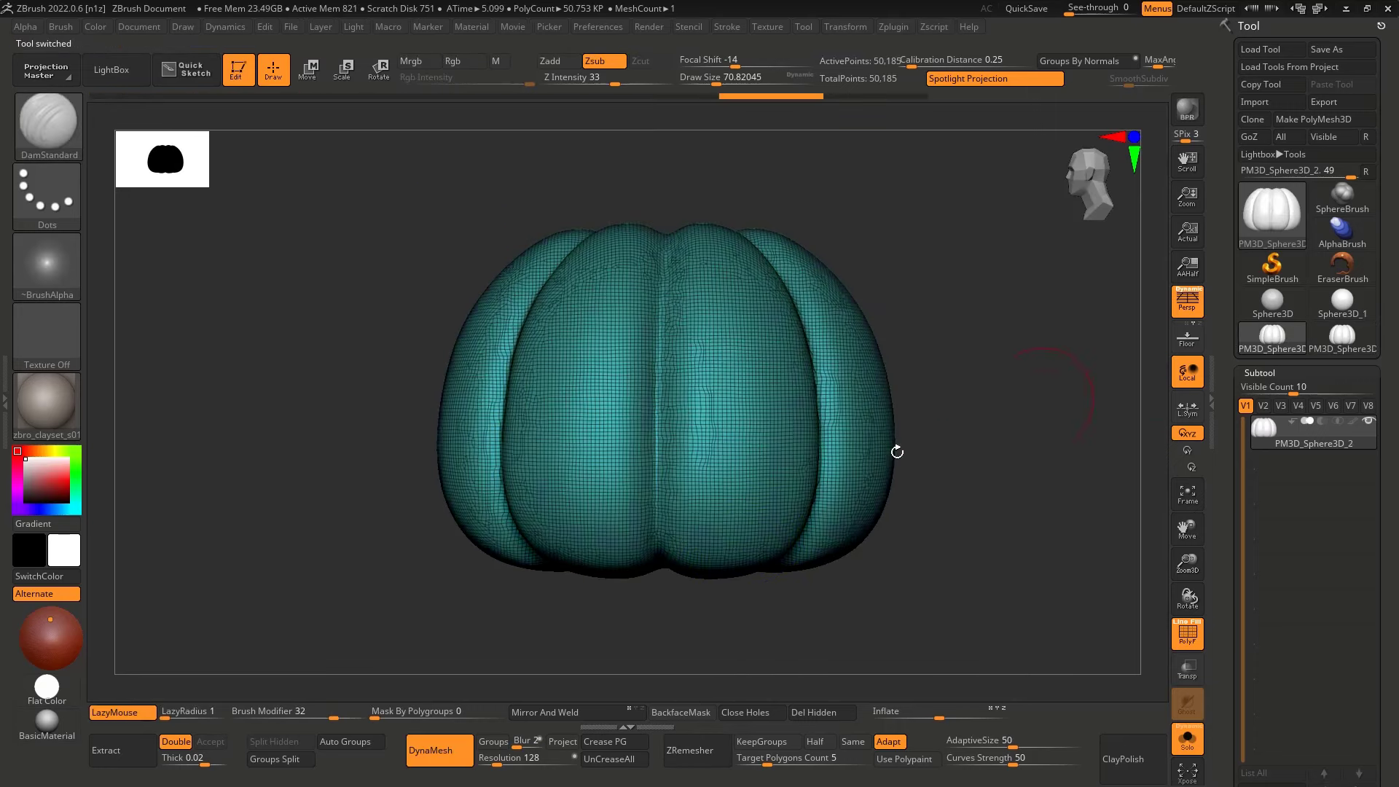
click(1355, 341)
drag(1381, 344, 1352, 8)
click(1315, 558)
click(1140, 592)
drag(1380, 485, 1370, 784)
click(1270, 340)
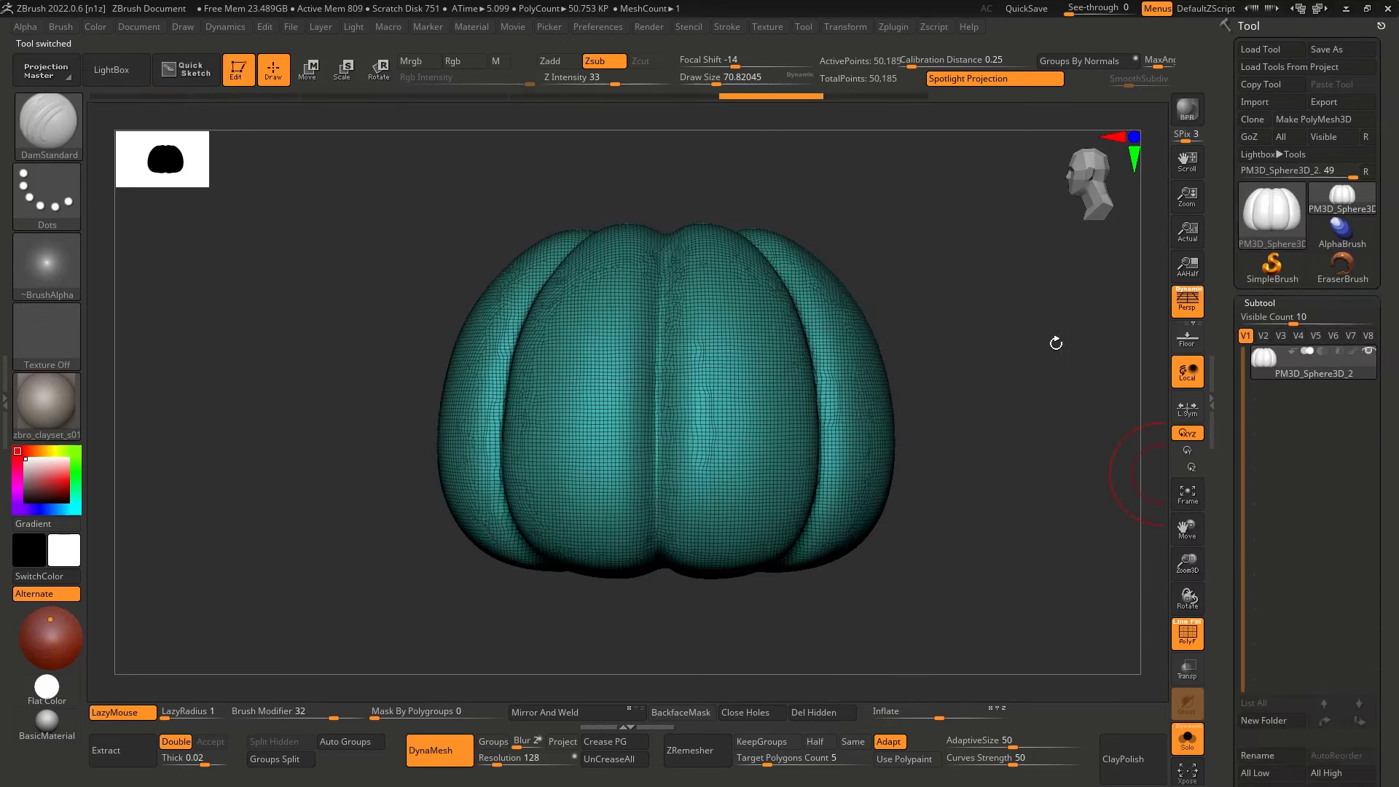
Try ZRemeshing the original pumpkin without symmetry at Target Polygons Count 1.2, inspect its polyframe, and undo it
key(shift+f)
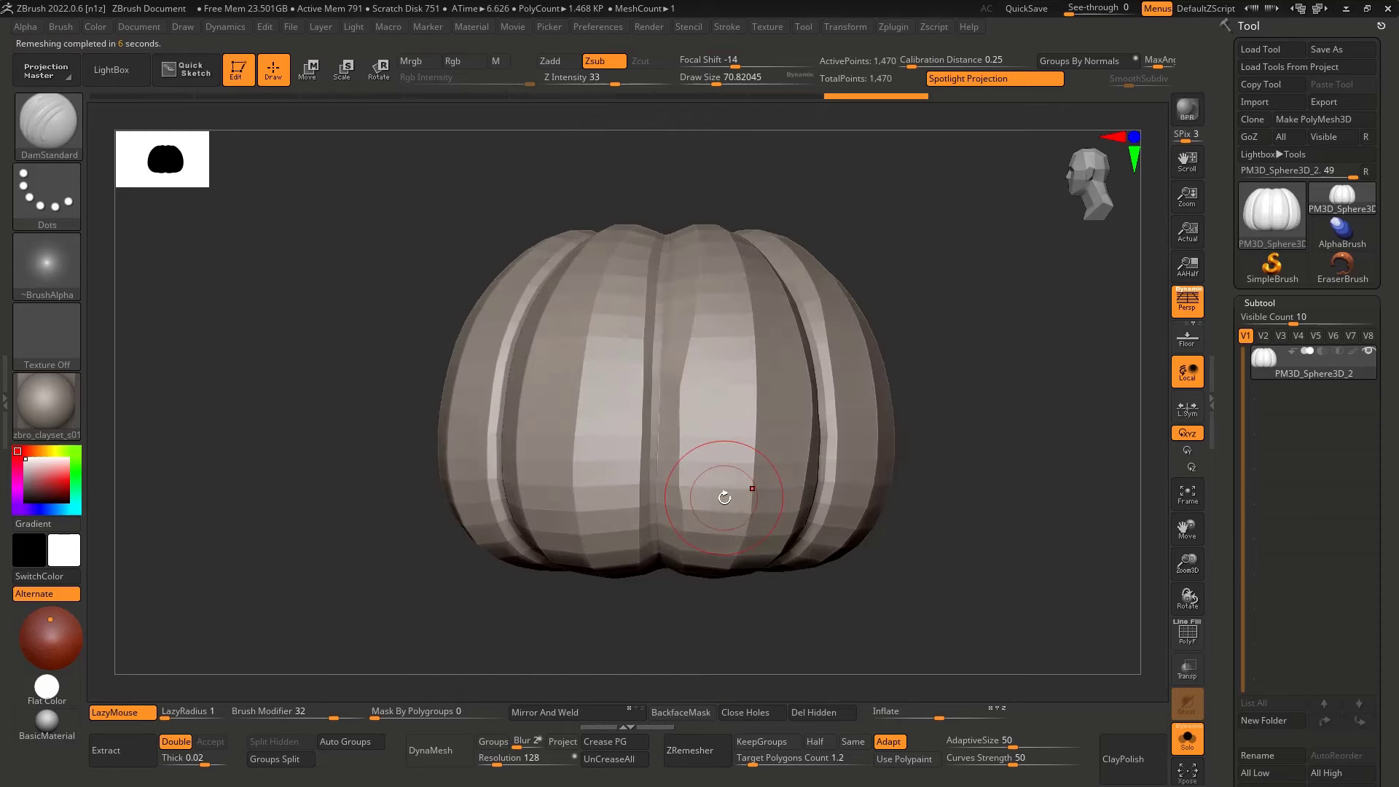
mouse_move(725, 495)
right_down()
mouse_move(712, 447)
mouse_move(734, 437)
mouse_move(725, 506)
right_up()
key(shift+f)
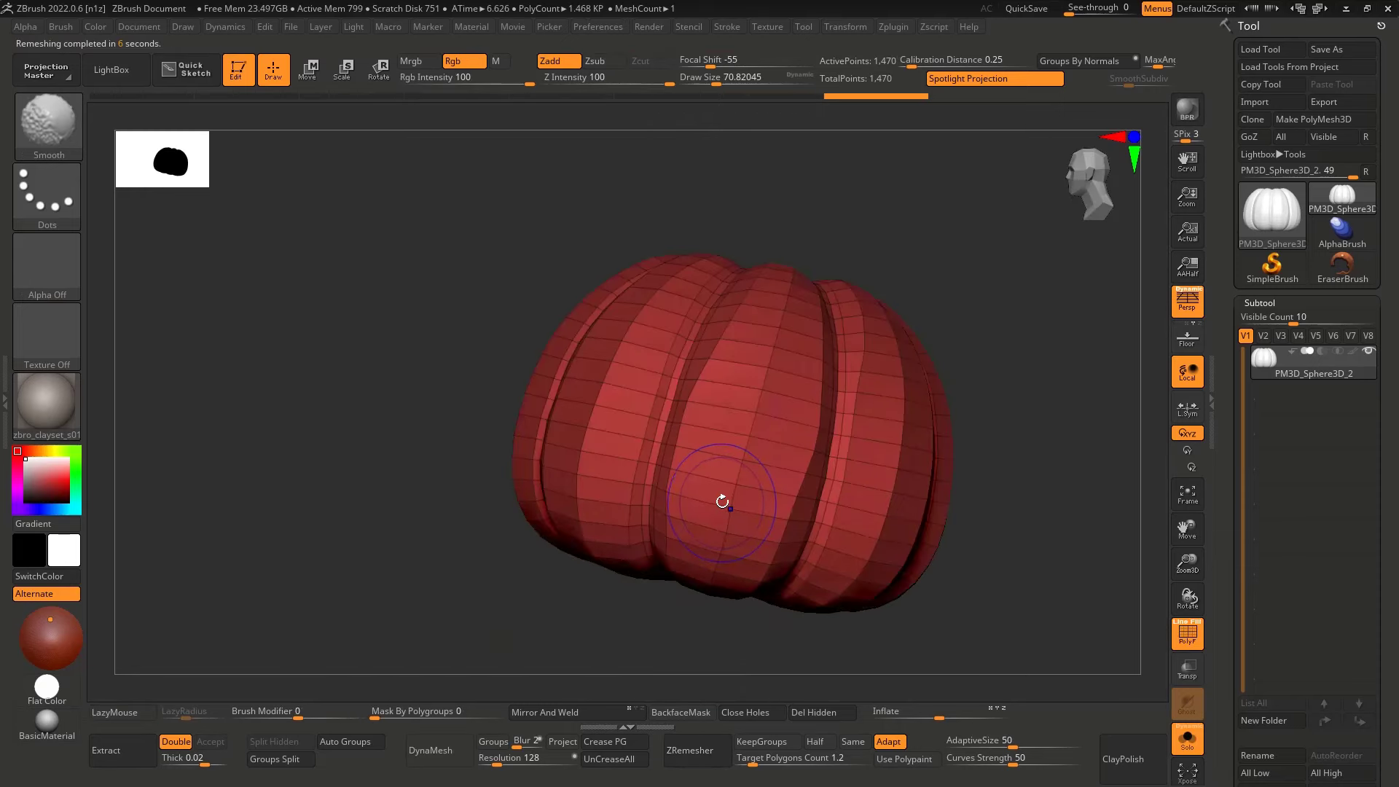
key(shift+f)
key(ctrl+z)
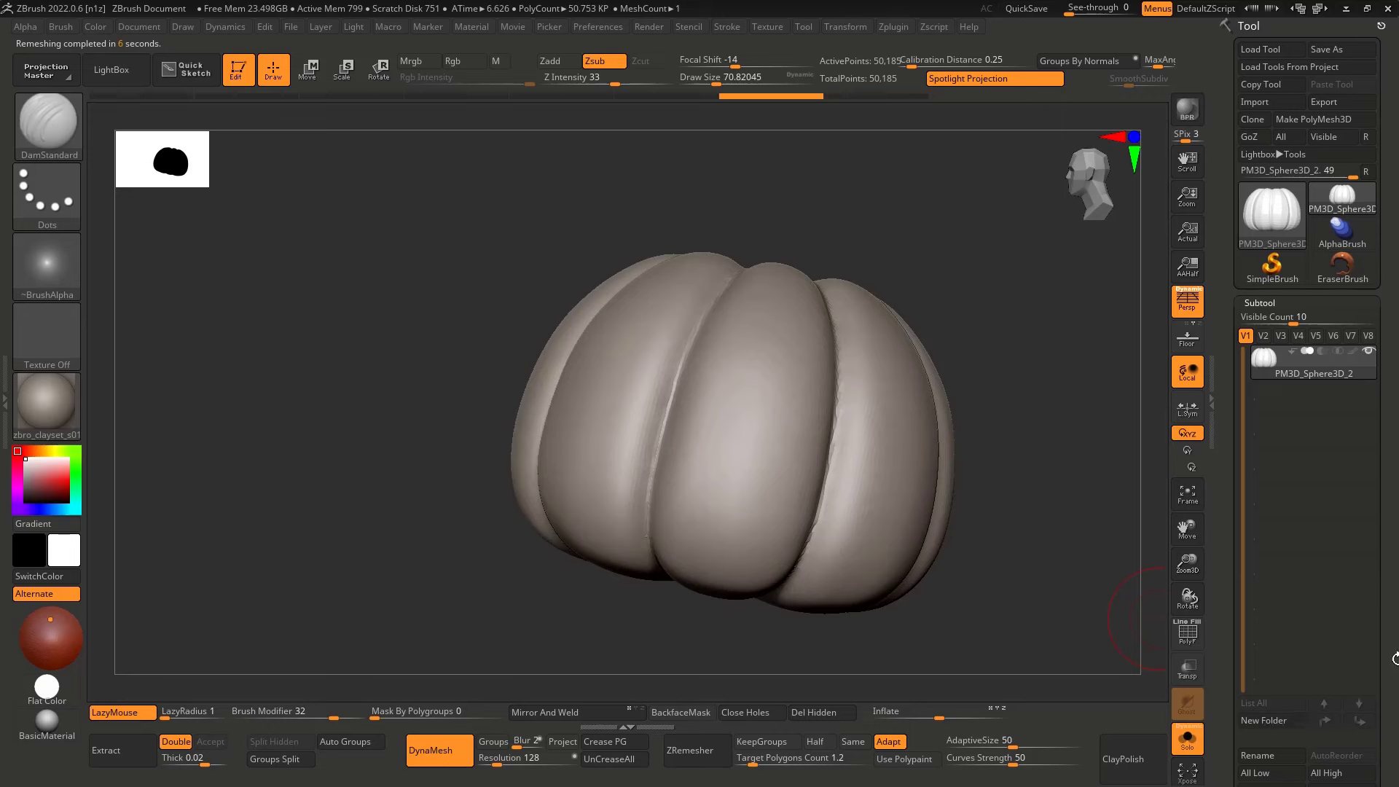
Duplicate the pumpkin subtool and ZRemesh the original with Target Polygons Count 1.2
scroll(1297, 700, down, 3)
click(1261, 720)
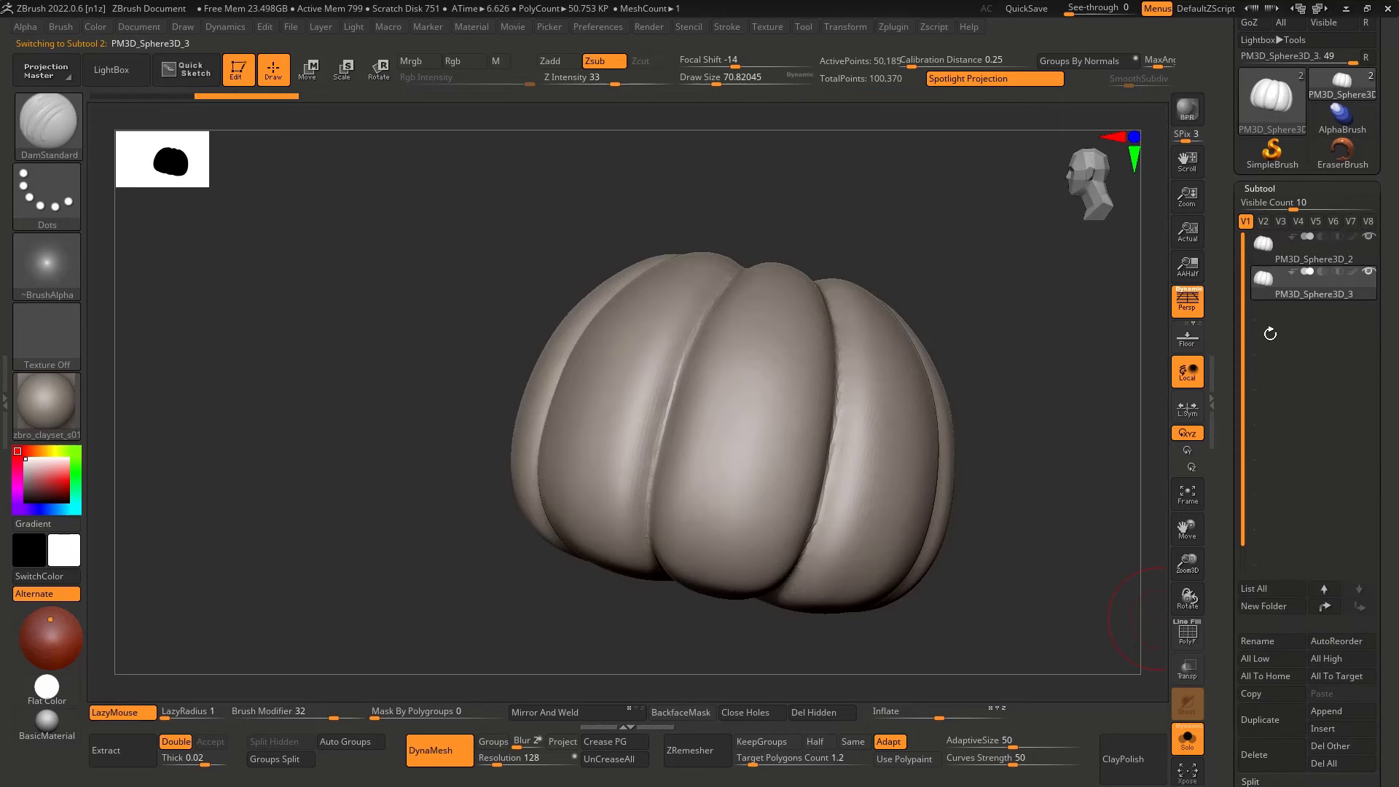
click(1262, 252)
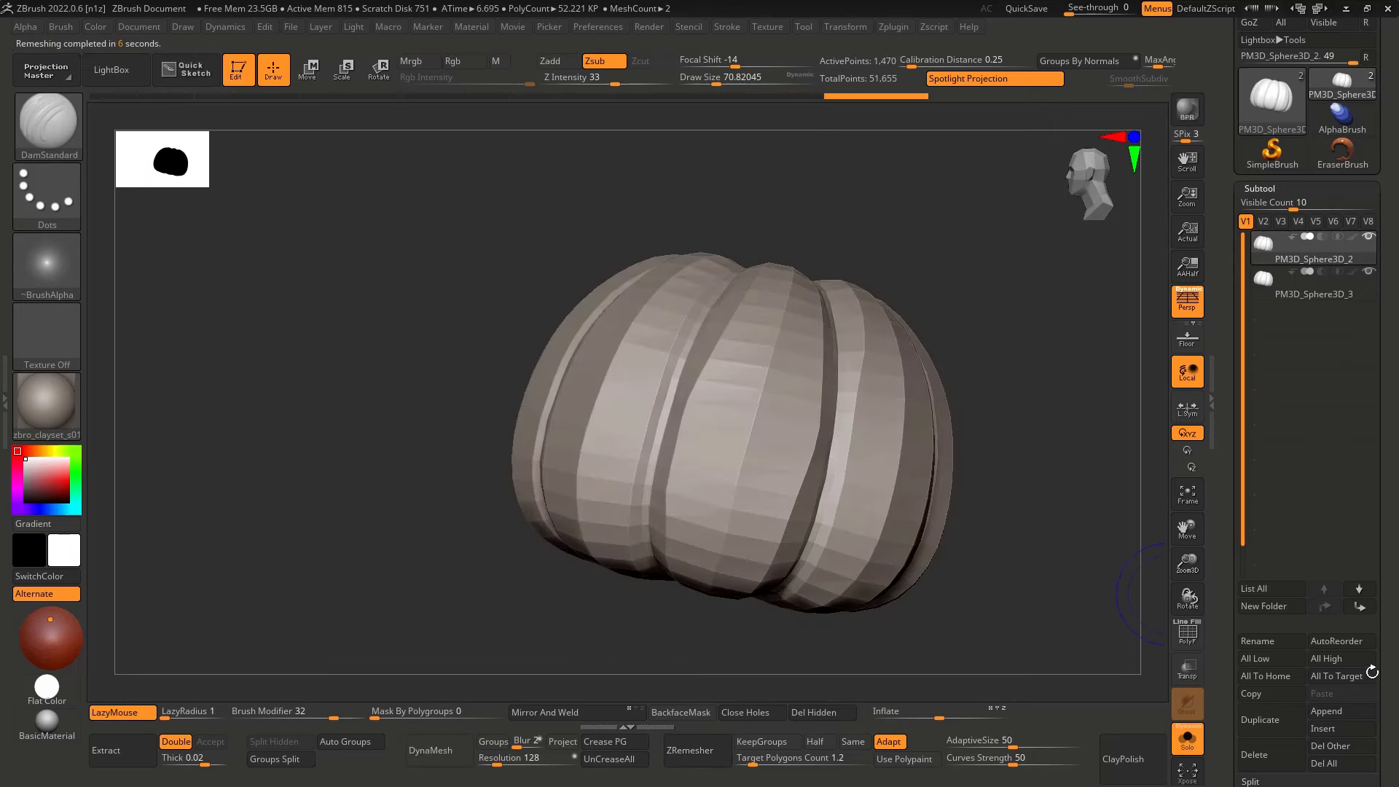
Subdivide the low-poly pumpkin once and project the dense duplicate's detail onto it using ProjectAll with Dist 0.02
scroll(1304, 641, down, 5)
click(1261, 605)
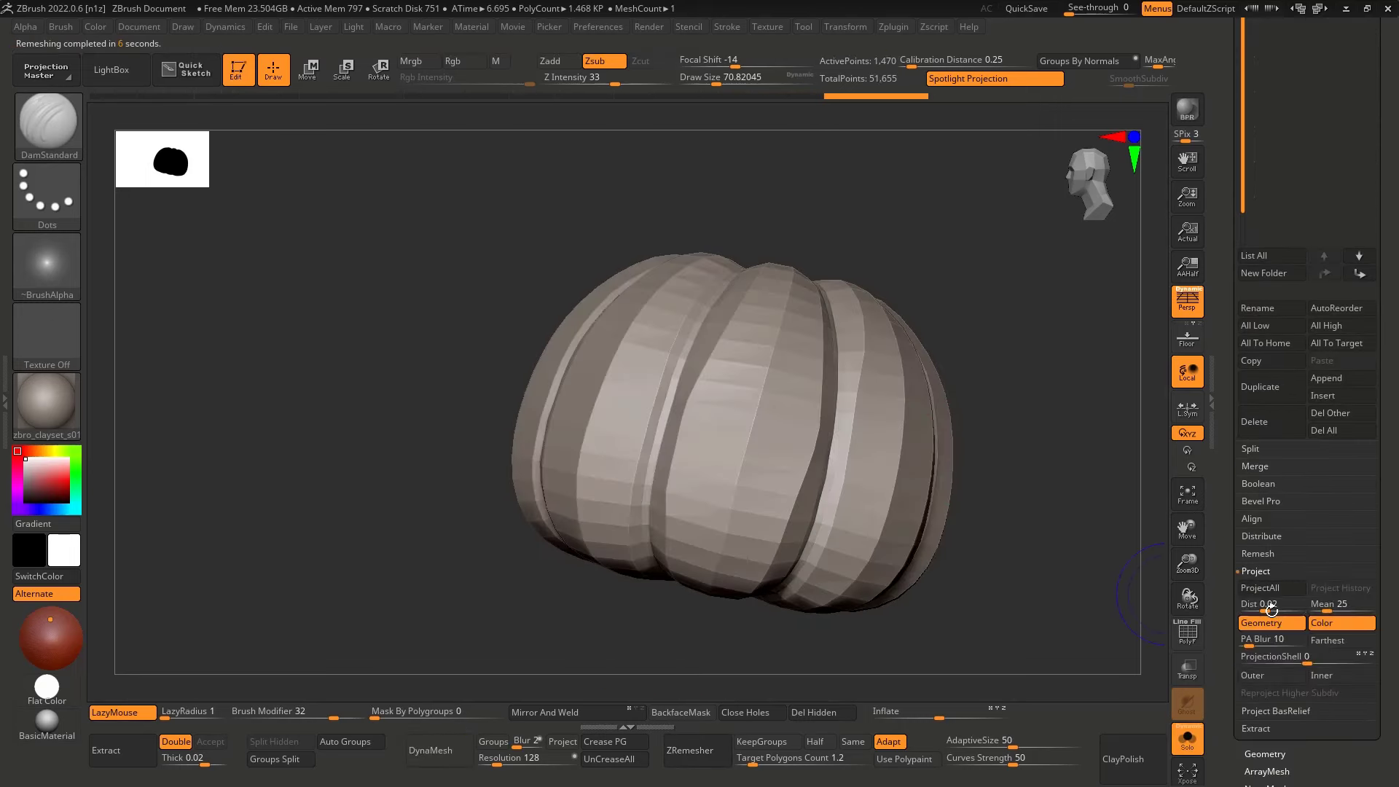
click(1269, 589)
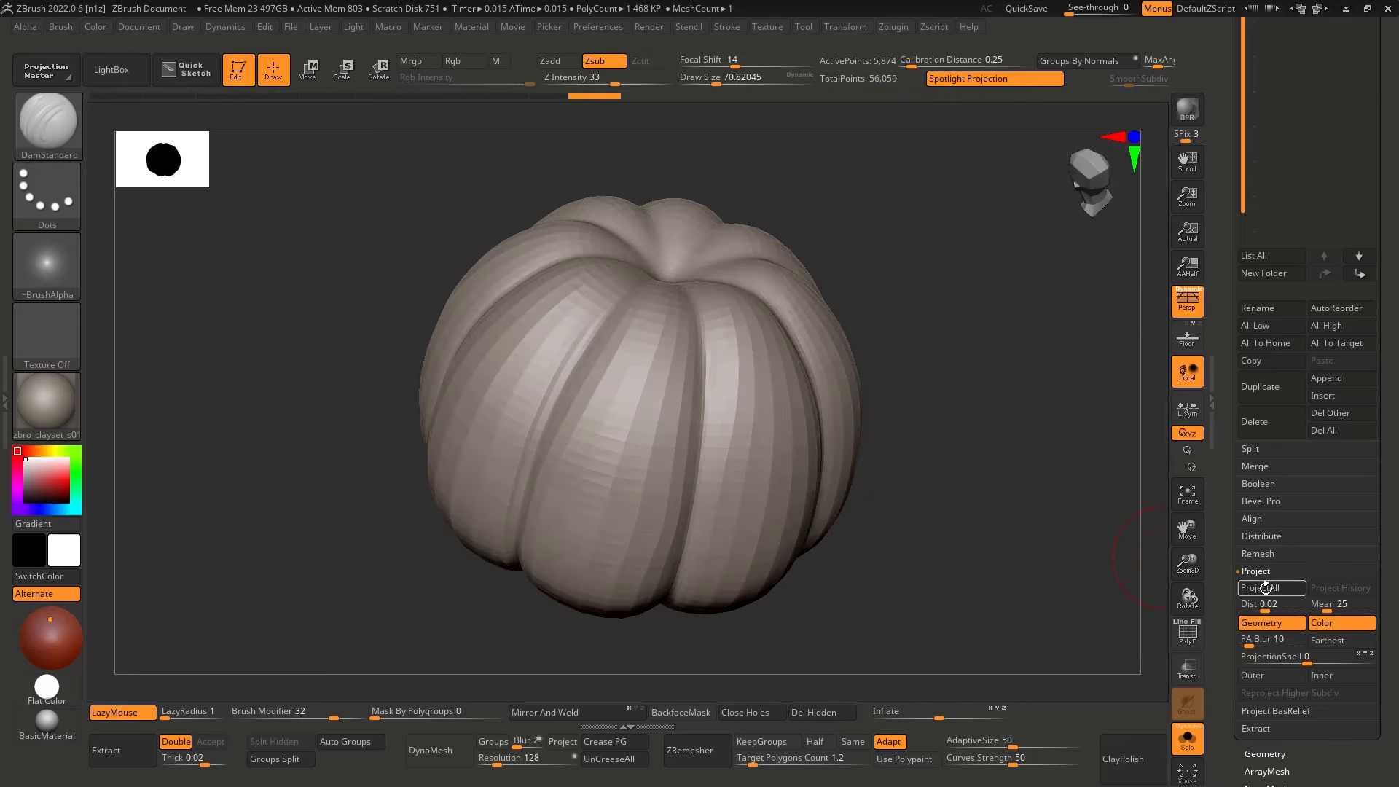
key(ctrl+d)
key(alt+s)
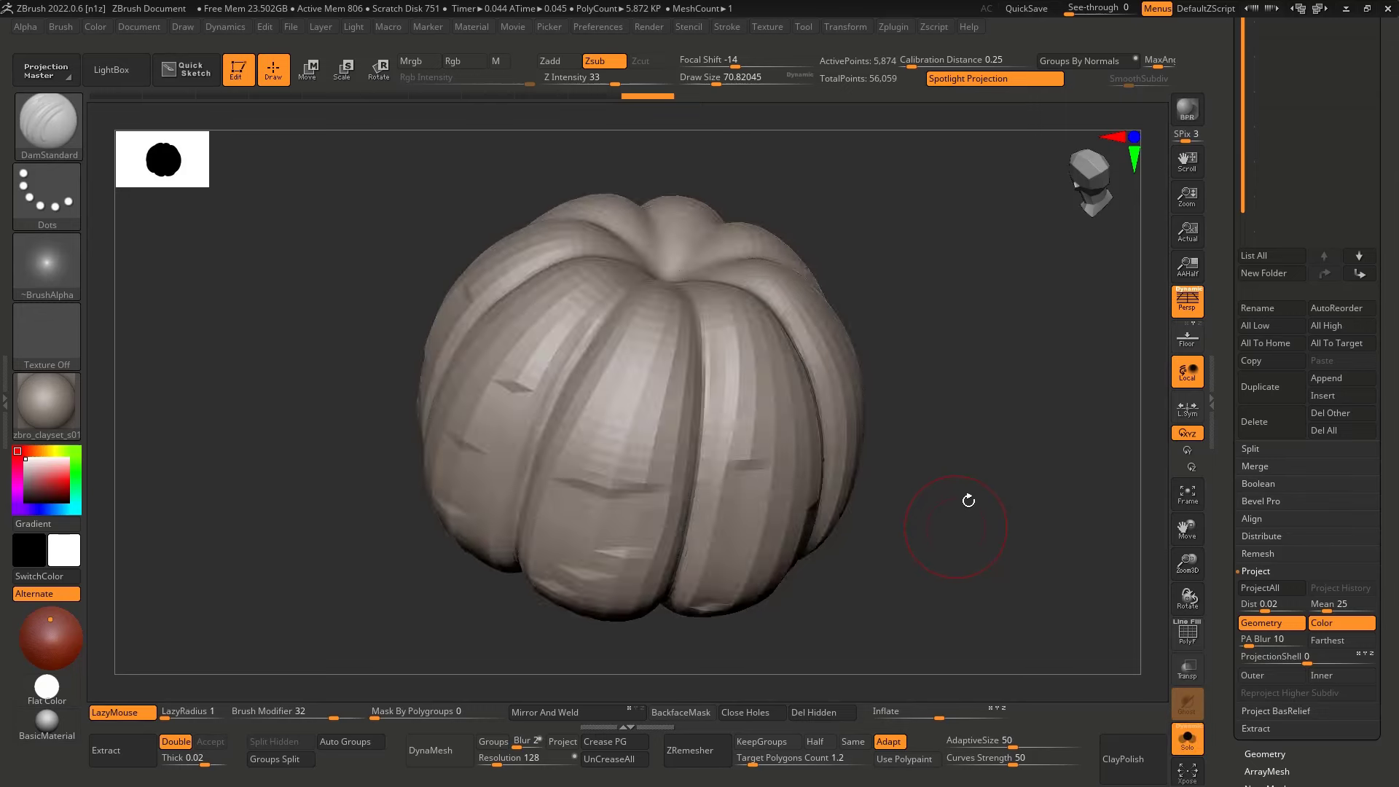
drag(968, 500, 665, 399)
Undo the projection and subdivide the low-poly pumpkin again
key(ctrl+z)
key(alt+s)
key(alt+s)
key(d)
scroll(1308, 233, up, 5)
Delete the dense duplicate subtool and keep the subdivided ZRemeshed pumpkin
click(1308, 207)
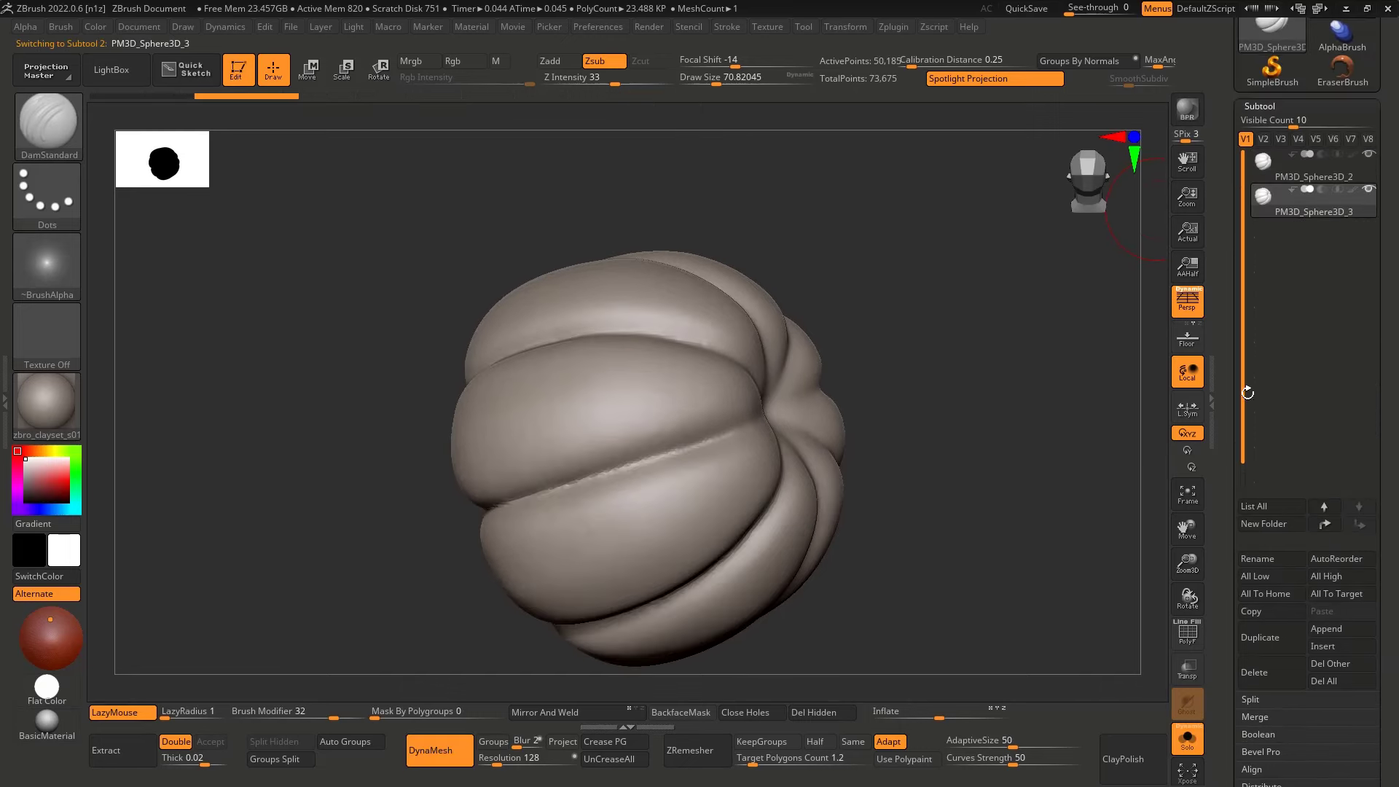
click(1257, 683)
click(1141, 712)
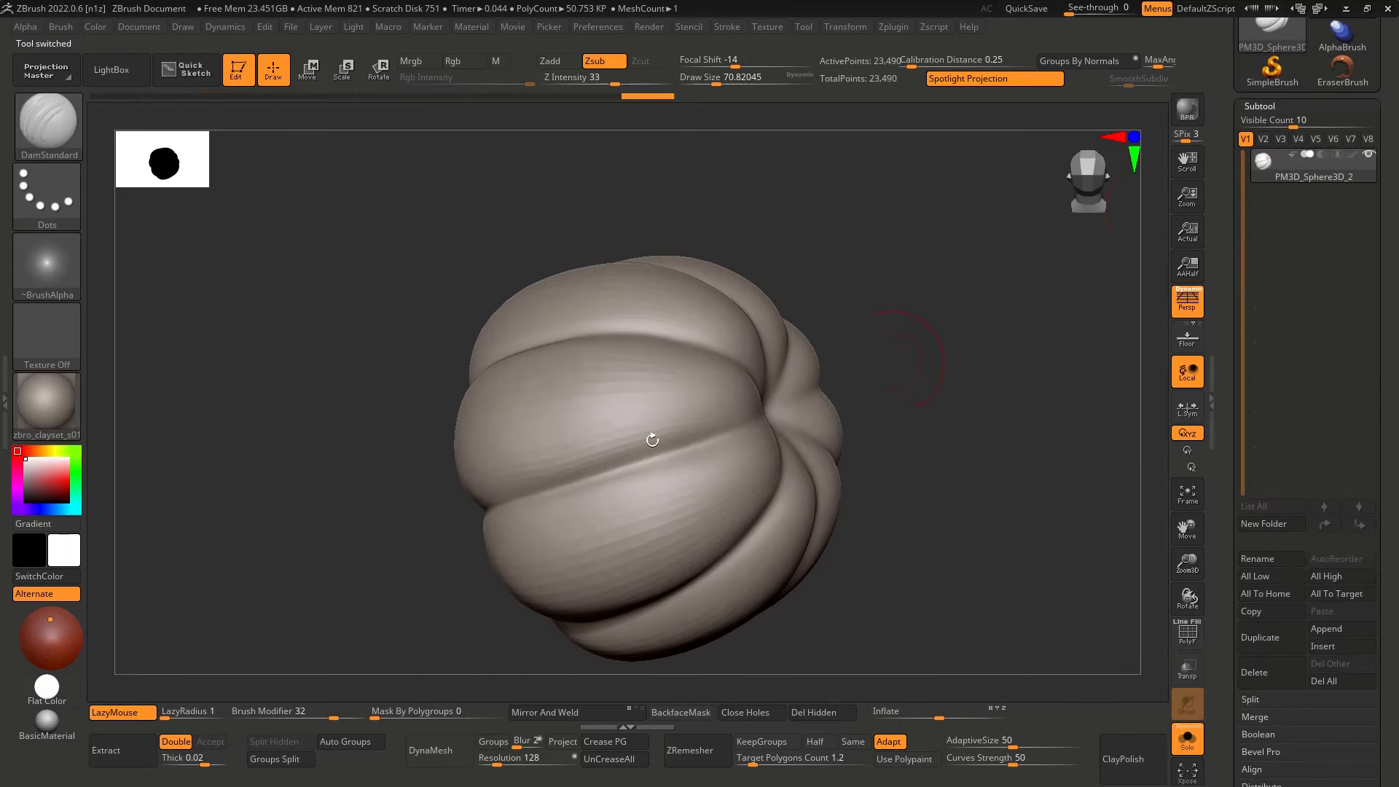
Subdivide the pumpkin once more and carve its grooves from the top centre with DamStandard under radial symmetry
mouse_move(653, 438)
mouse_down()
mouse_move(747, 341)
mouse_move(685, 344)
mouse_up()
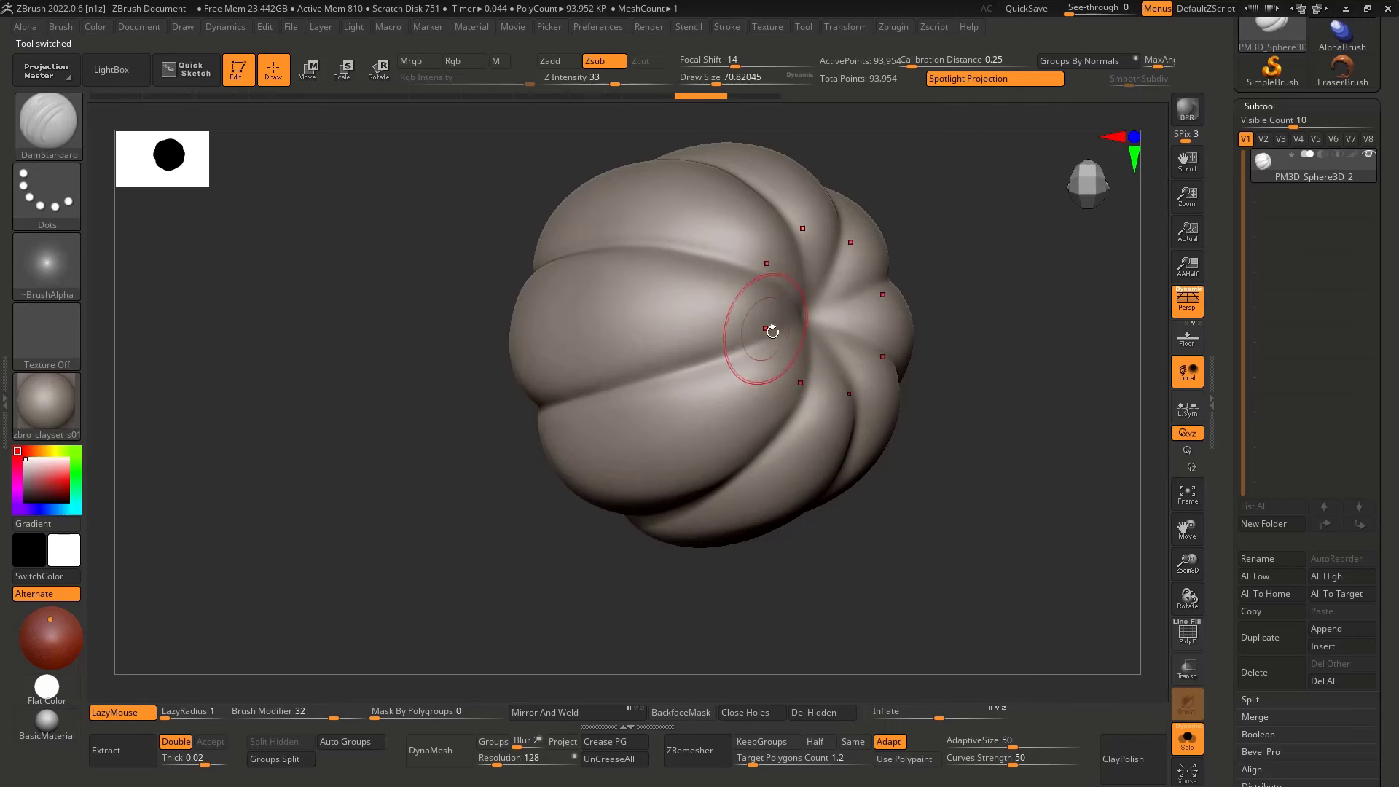
drag(787, 328, 545, 402)
right_drag(802, 325, 811, 319)
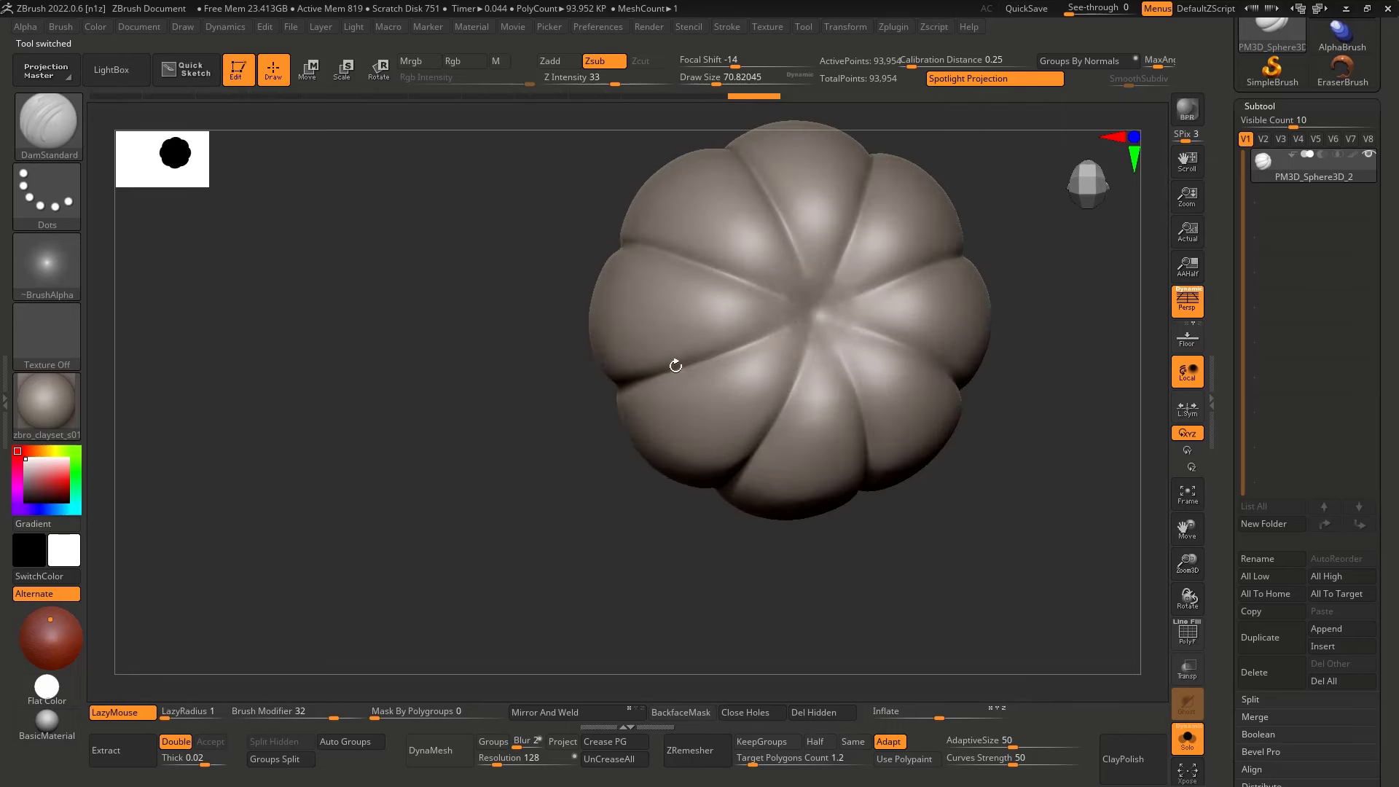
drag(676, 365, 616, 387)
key(ctrl+z)
mouse_move(792, 323)
mouse_down()
mouse_move(623, 385)
mouse_move(785, 323)
mouse_up()
Set the DamStandard Draw Size to about 97 and deepen the grooves from the top centre outward
key(s)
shift+drag(810, 318, 630, 382)
right_drag(636, 364, 705, 327)
key(s)
mouse_move(755, 340)
mouse_down()
mouse_move(772, 340)
mouse_move(531, 420)
mouse_up()
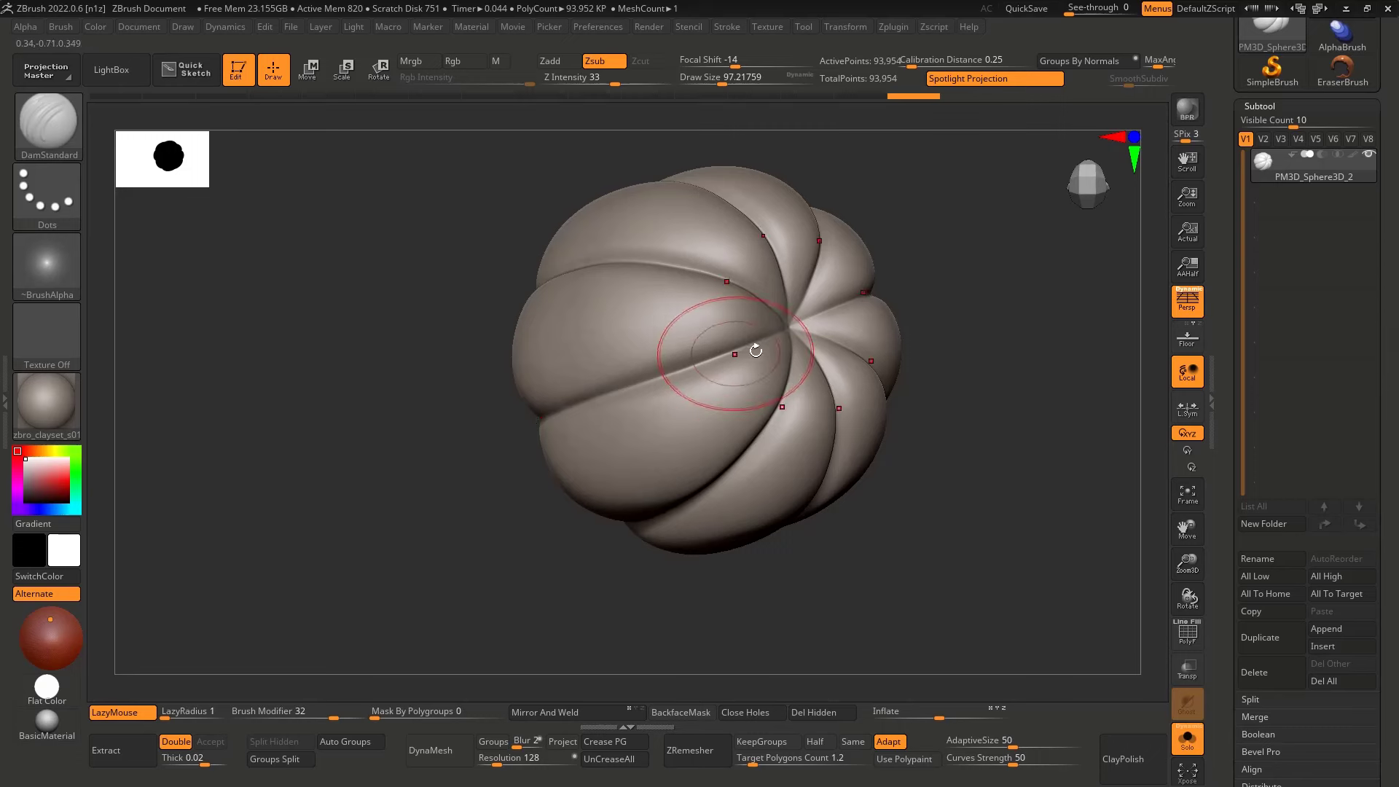
Extend the deepened rib grooves down the pumpkin's sides and around to its underside
right_drag(500, 435, 679, 369)
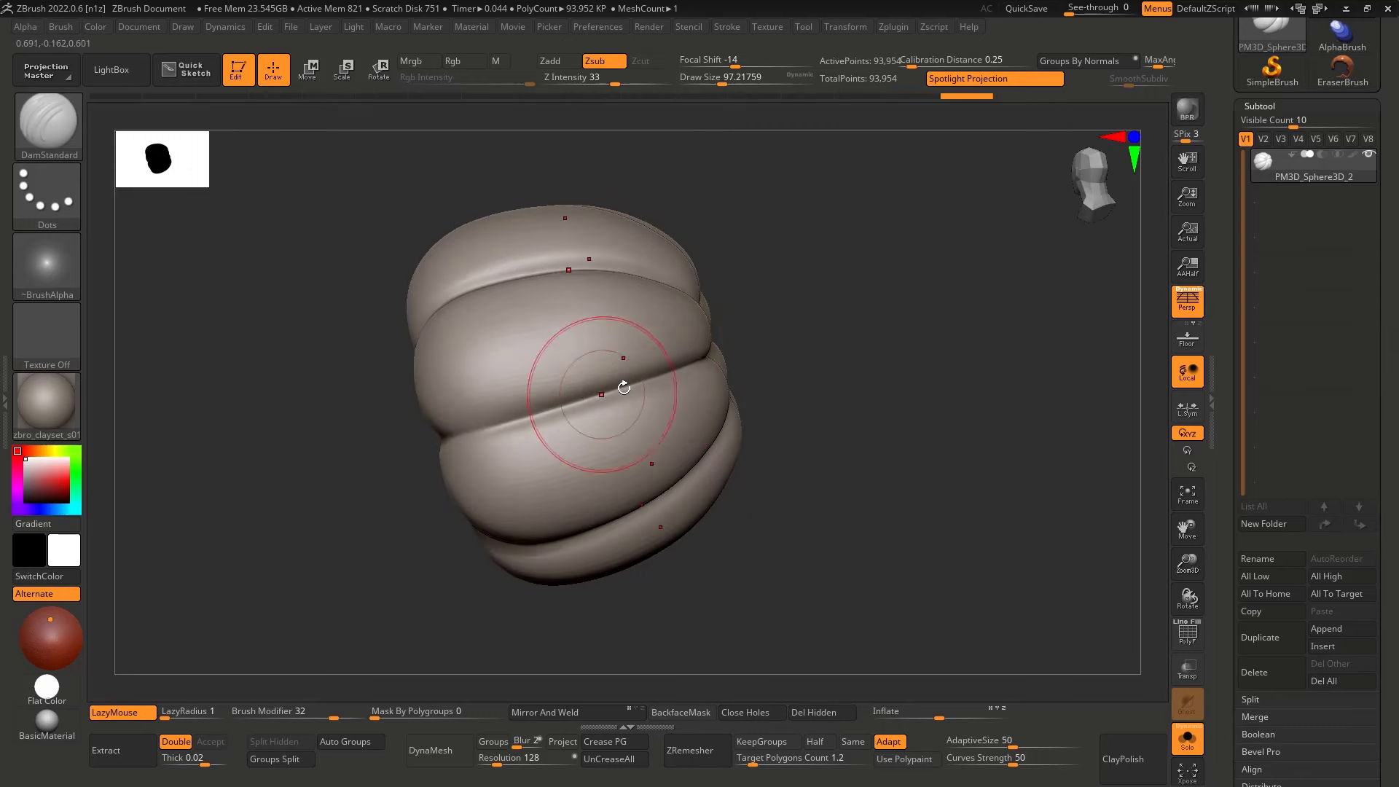
shift+drag(626, 384, 665, 372)
drag(693, 363, 477, 430)
right_drag(487, 427, 604, 383)
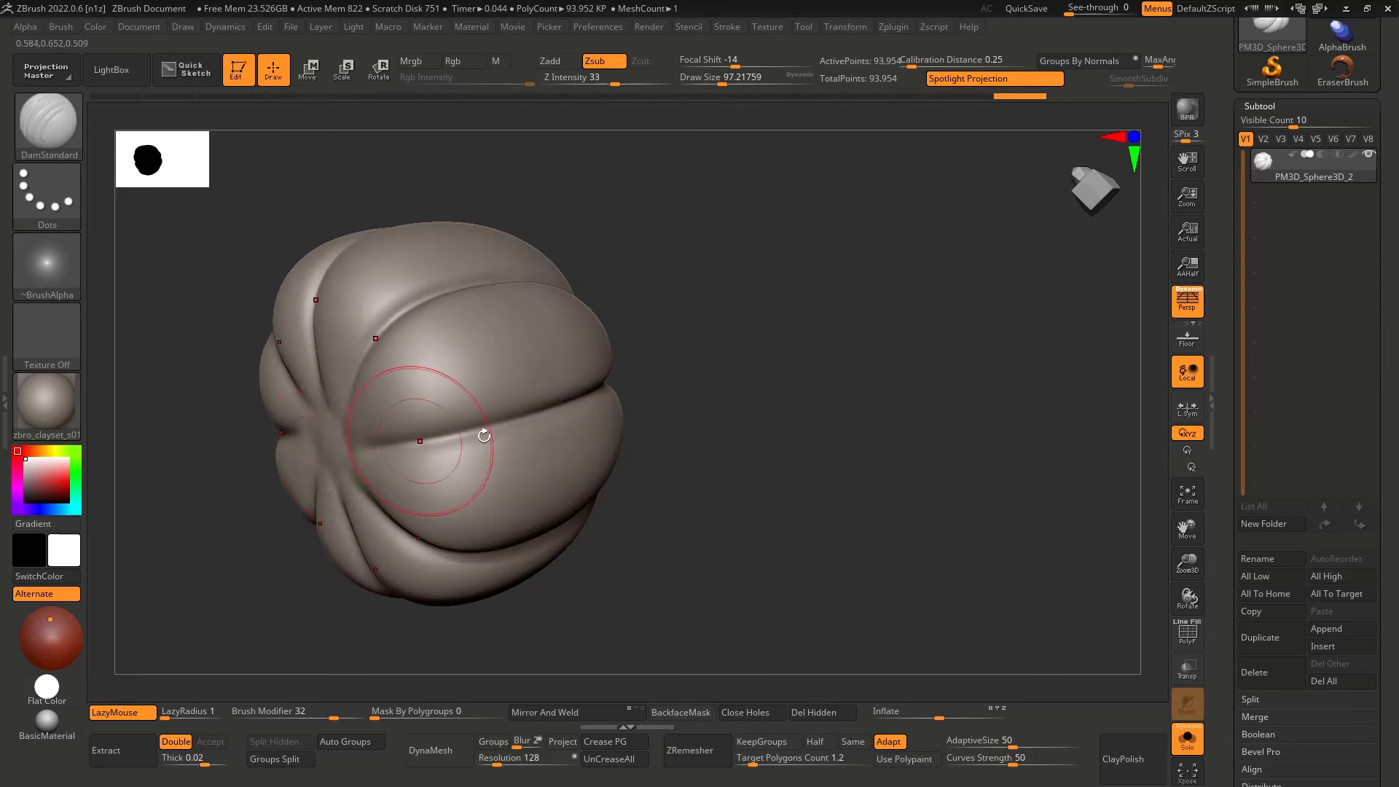
right_drag(484, 437, 797, 330)
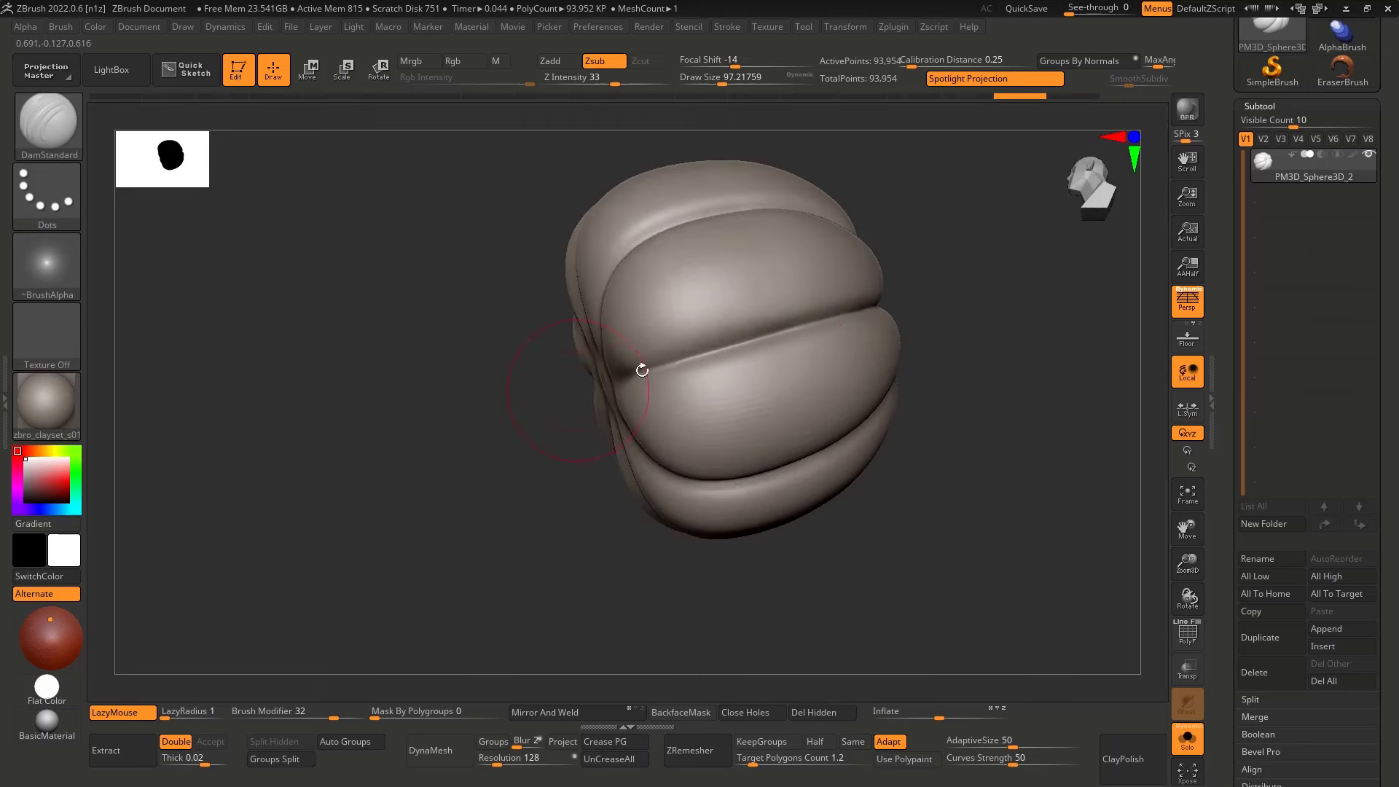
right_drag(640, 369, 734, 338)
mouse_move(674, 360)
mouse_down()
mouse_move(543, 381)
mouse_move(576, 374)
mouse_up()
Reduce the Draw Size to about 71, carve the grooves around the underside's centre, and undo the unwanted strokes
key(bracketleft)
key(bracketleft)
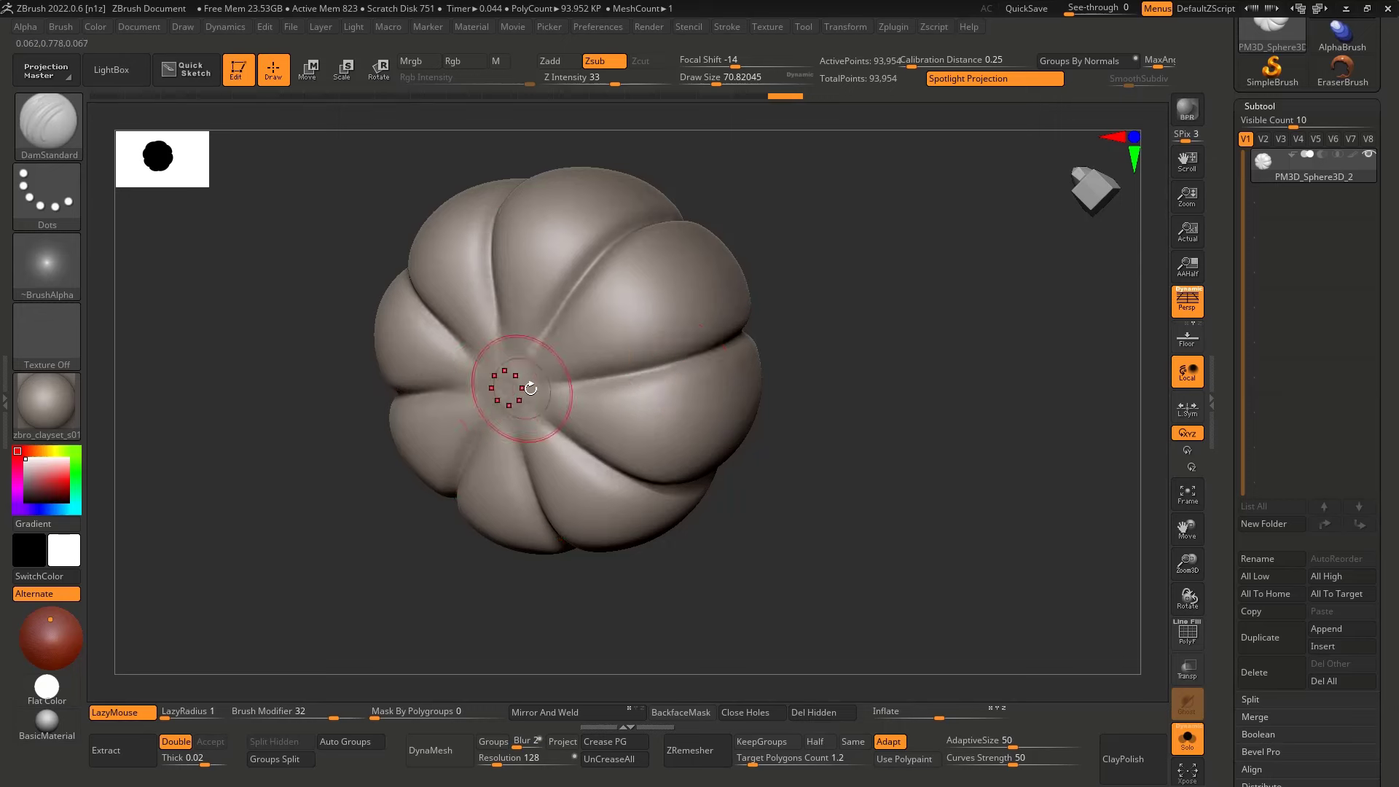
mouse_move(531, 388)
right_down()
mouse_move(540, 396)
mouse_move(477, 360)
right_up()
key(s)
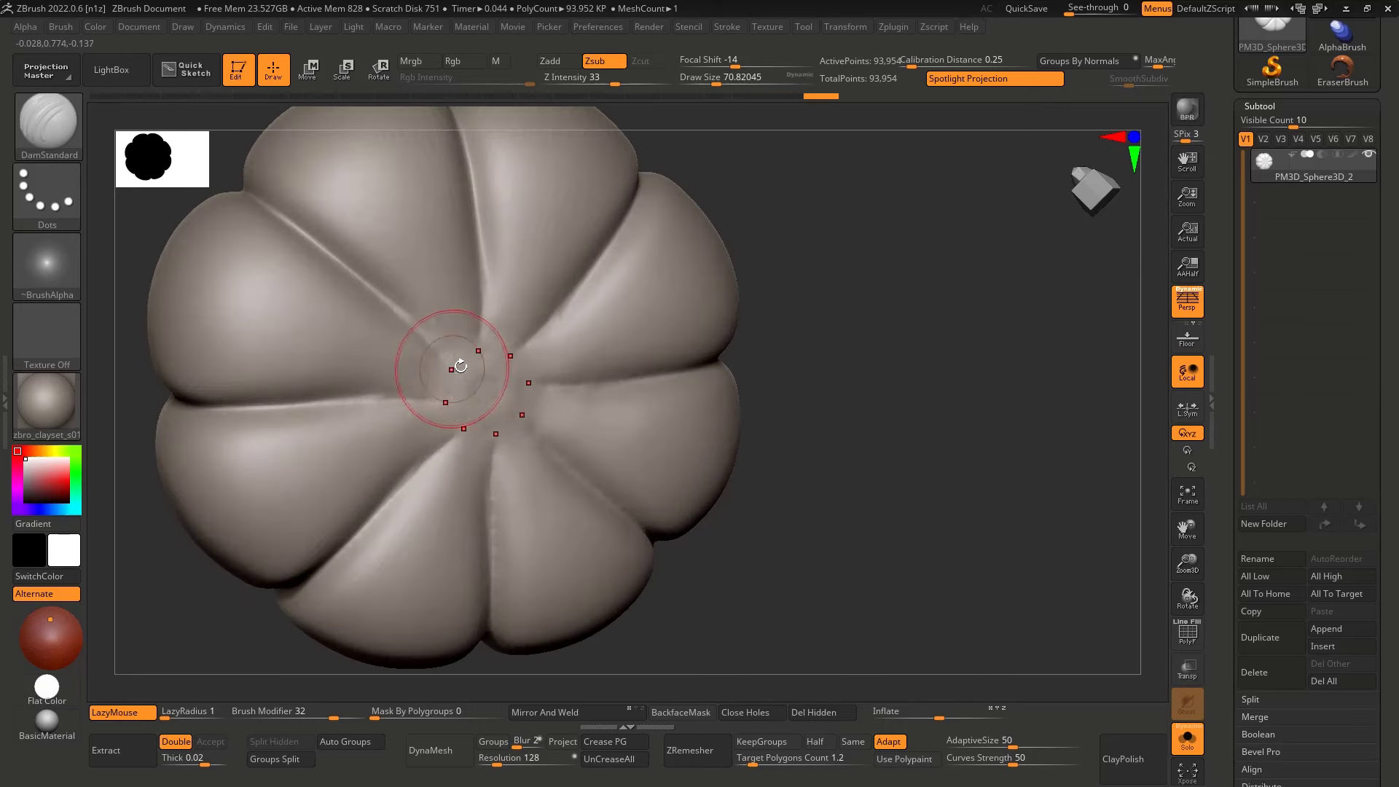
mouse_move(460, 366)
mouse_down()
mouse_move(465, 419)
mouse_move(357, 498)
mouse_up()
key(ctrl+z)
key(ctrl+z)
drag(470, 405, 344, 535)
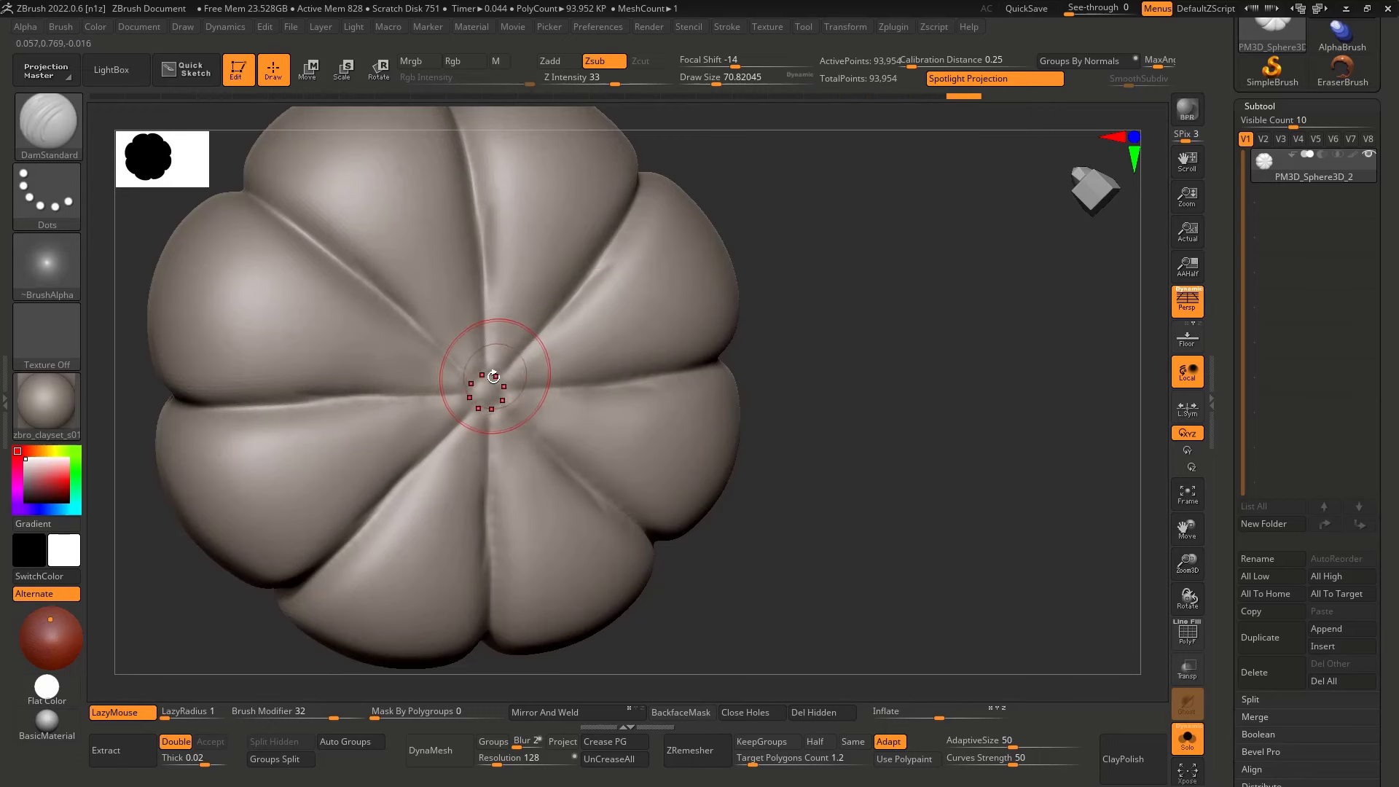
drag(493, 377, 469, 400)
key(ctrl+z)
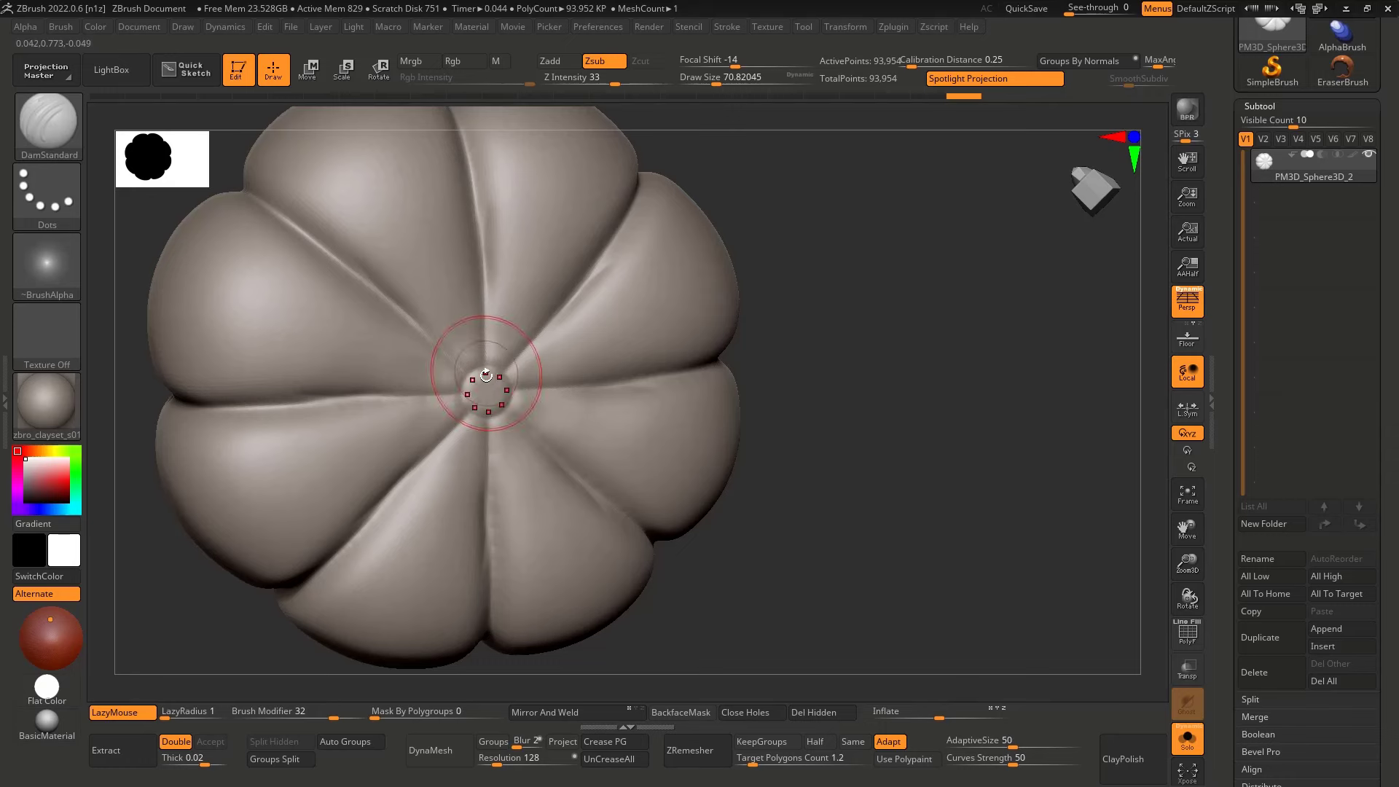
Flatten the small disc at the underside's centre with the hPolish brush at a Draw Size of about 51
key(b)
key(h)
key(p)
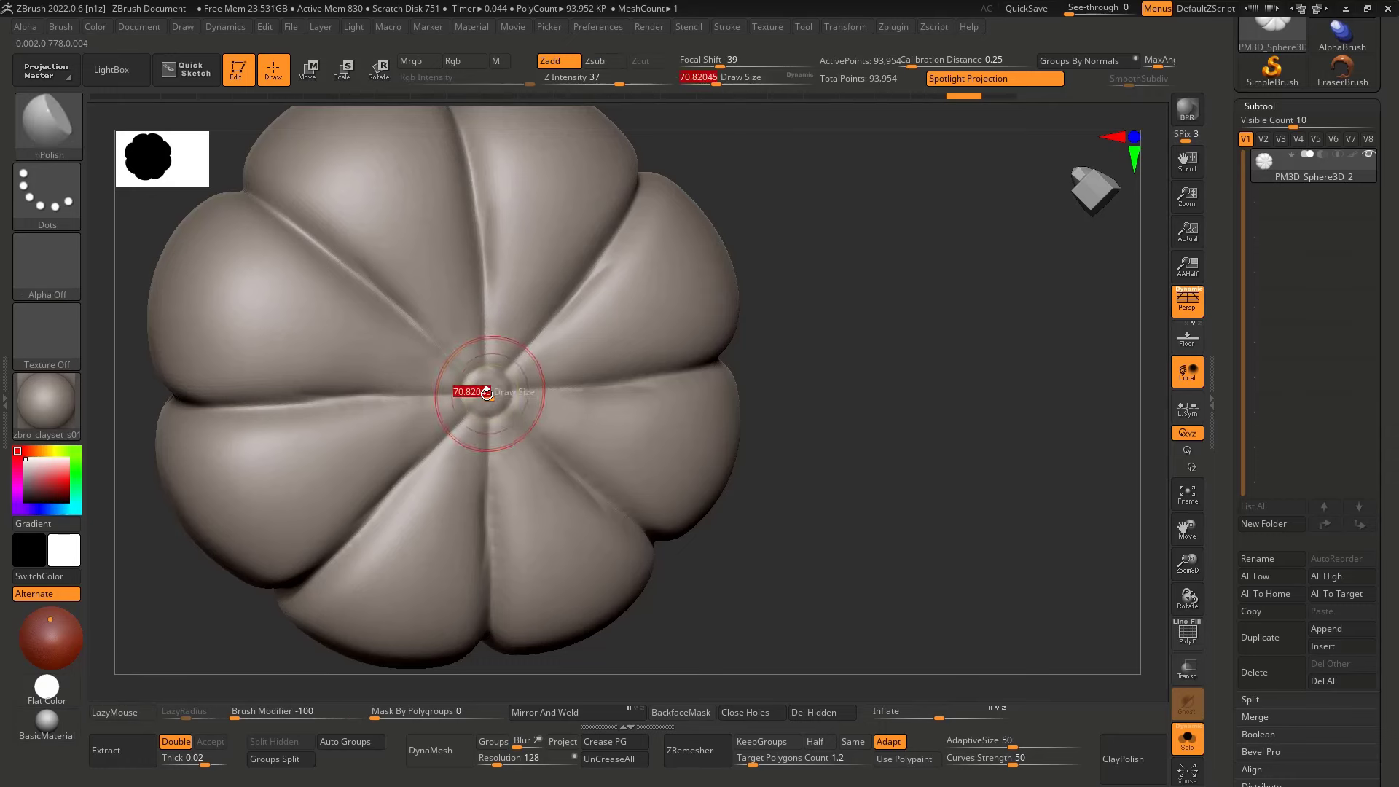
ctrl+right_drag(558, 416, 481, 435)
right_drag(481, 435, 508, 335)
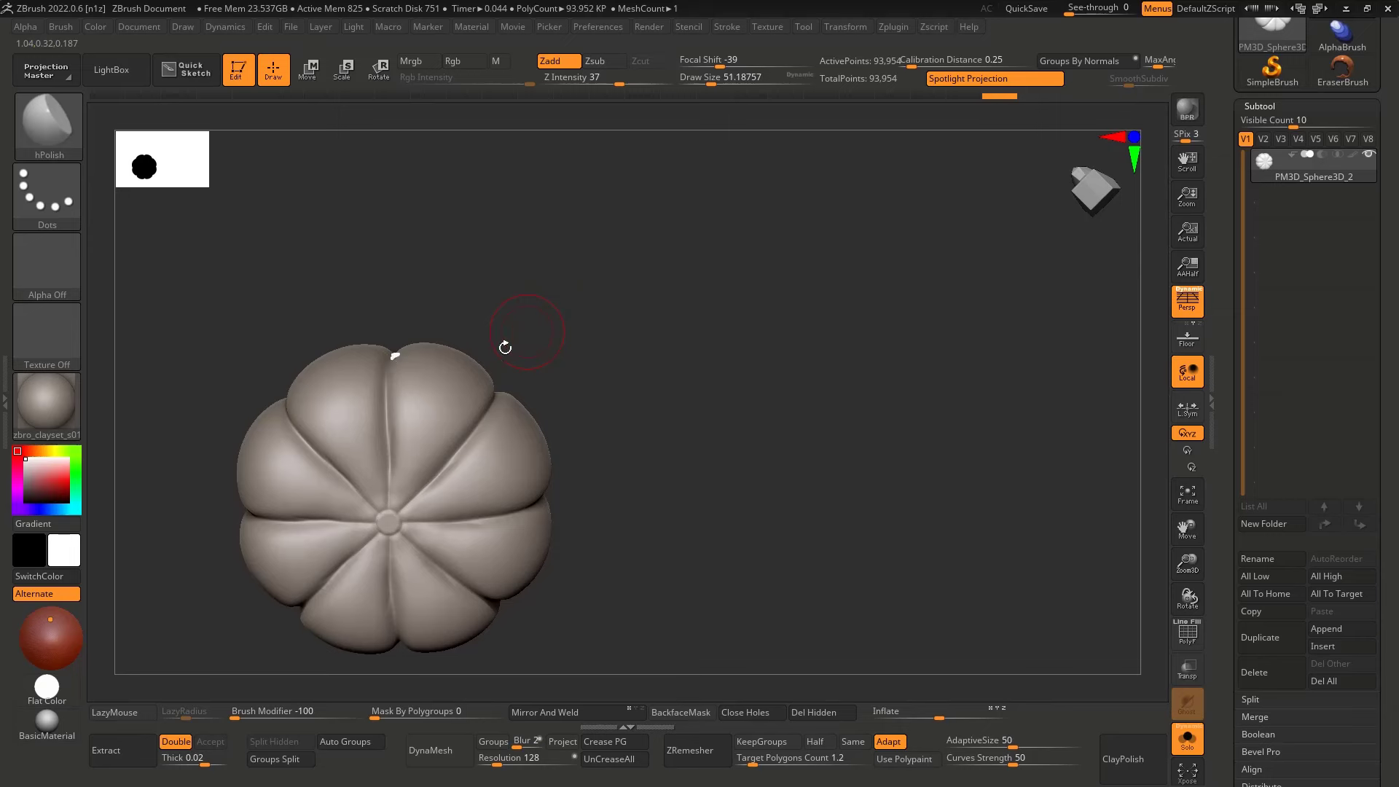
right_drag(685, 350, 634, 386)
Drop three subdivision levels to the lowest one and smooth the ribs, raising the Draw Size to about 128
key(shift+d)
key(shift+d)
key(shift+d)
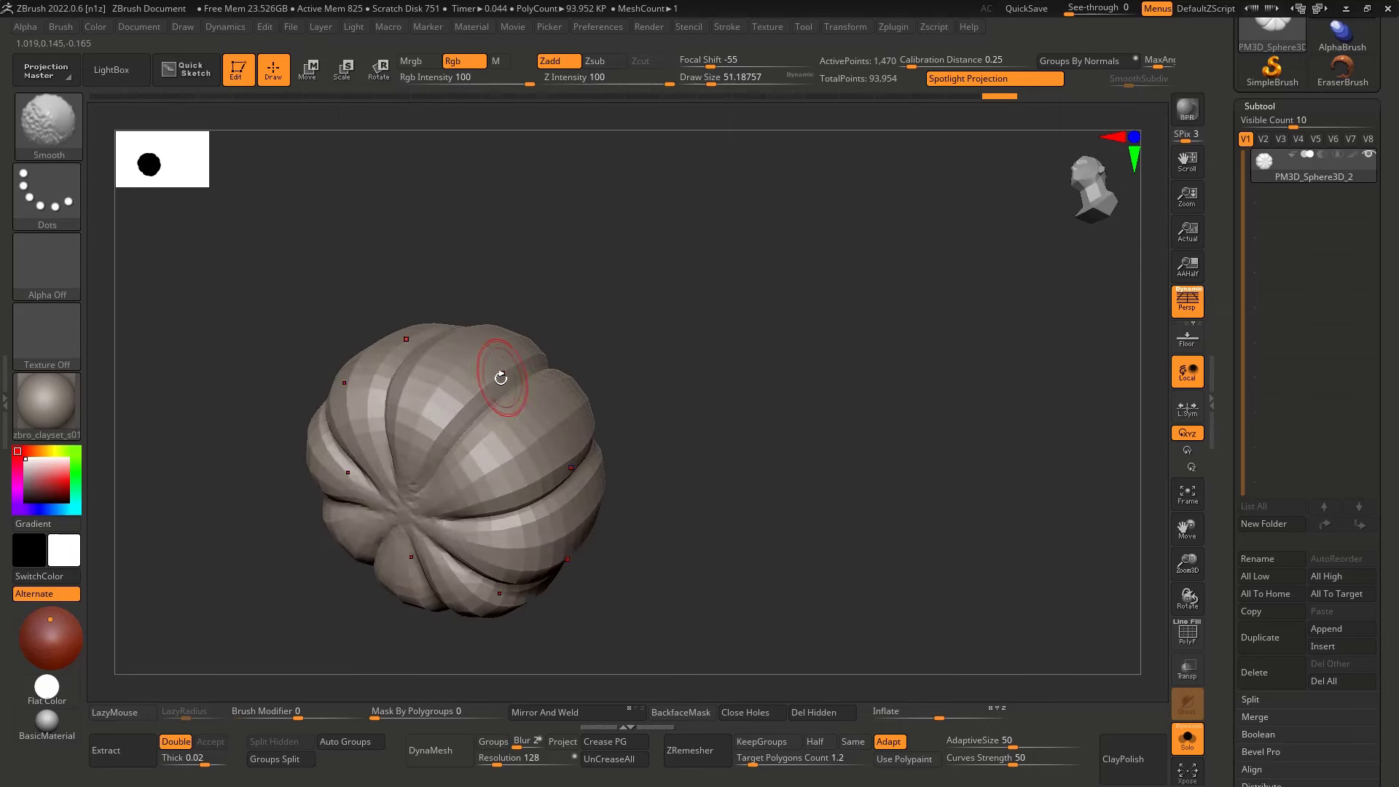
key(s)
drag(498, 382, 502, 382)
mouse_move(502, 381)
right_down()
mouse_move(525, 415)
mouse_move(537, 378)
mouse_move(468, 416)
mouse_move(497, 419)
mouse_move(505, 462)
mouse_move(624, 343)
right_up()
Select the Standard brush and examine the lowest-level mesh's wireframe from several sides before going back to the shaded high-resolution pumpkin
key(shift+f)
key(b)
key(s)
key(t)
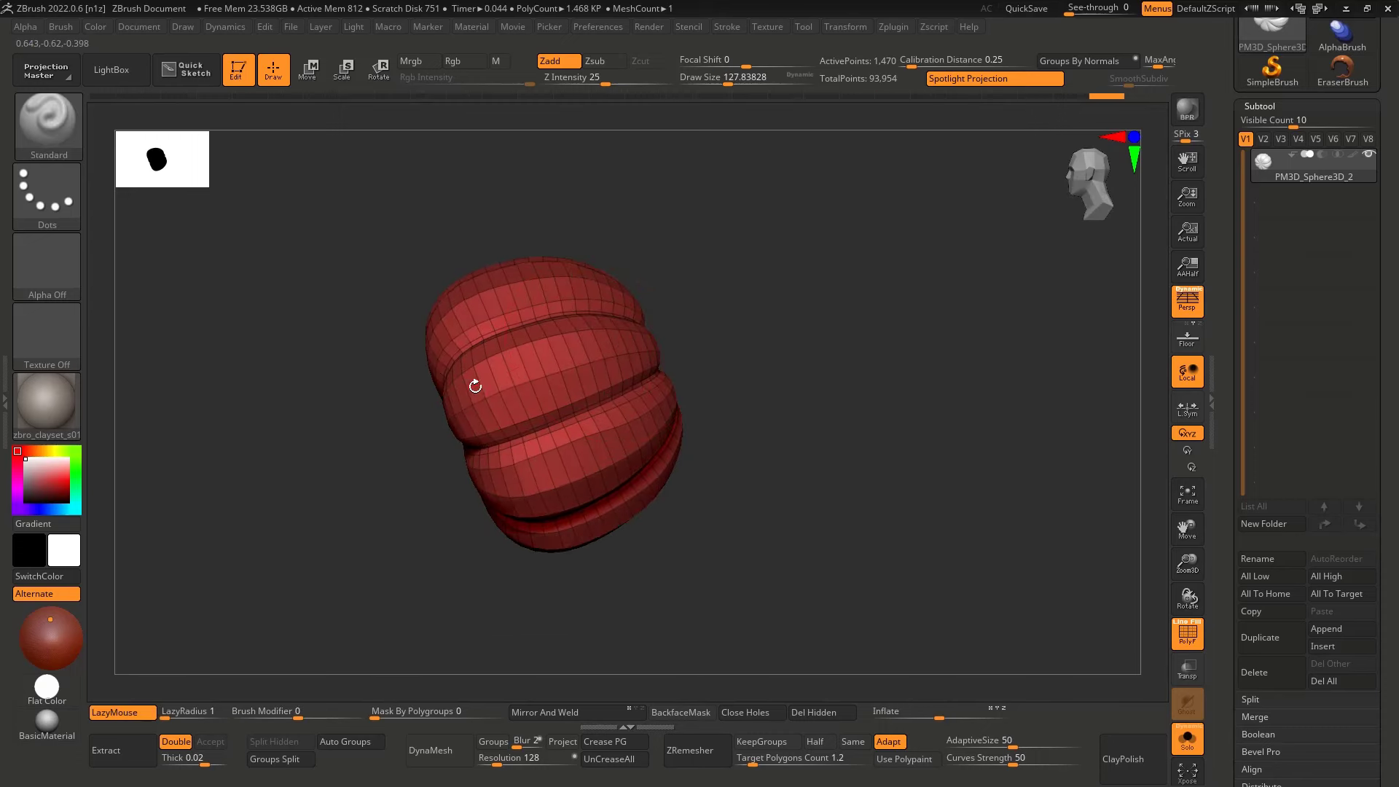
mouse_move(475, 386)
right_down()
mouse_move(600, 350)
mouse_move(599, 381)
mouse_move(497, 376)
mouse_move(603, 325)
mouse_move(533, 368)
mouse_move(505, 320)
right_up()
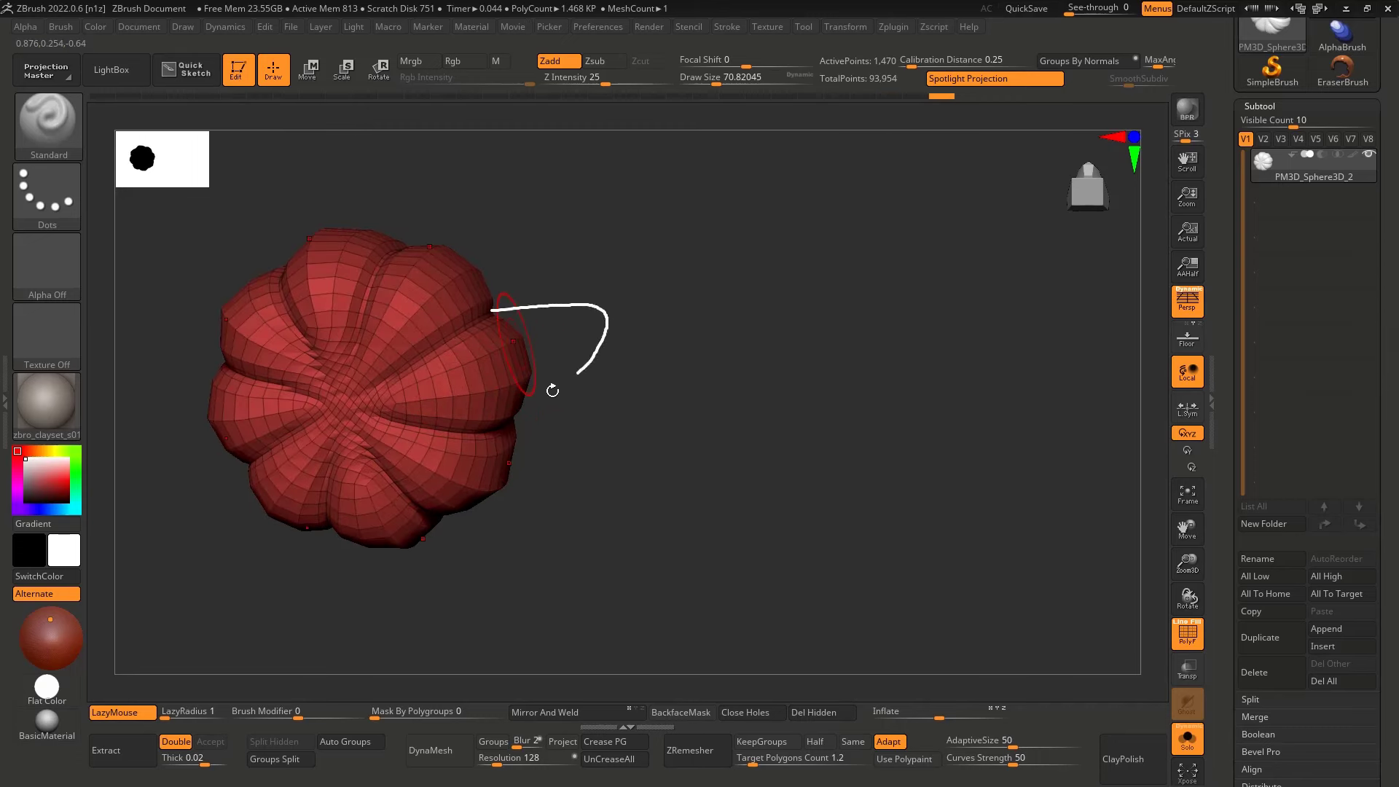
right_drag(712, 463, 698, 387)
key(shift+f)
alt+right_drag(757, 240, 709, 372)
right_drag(741, 326, 741, 399)
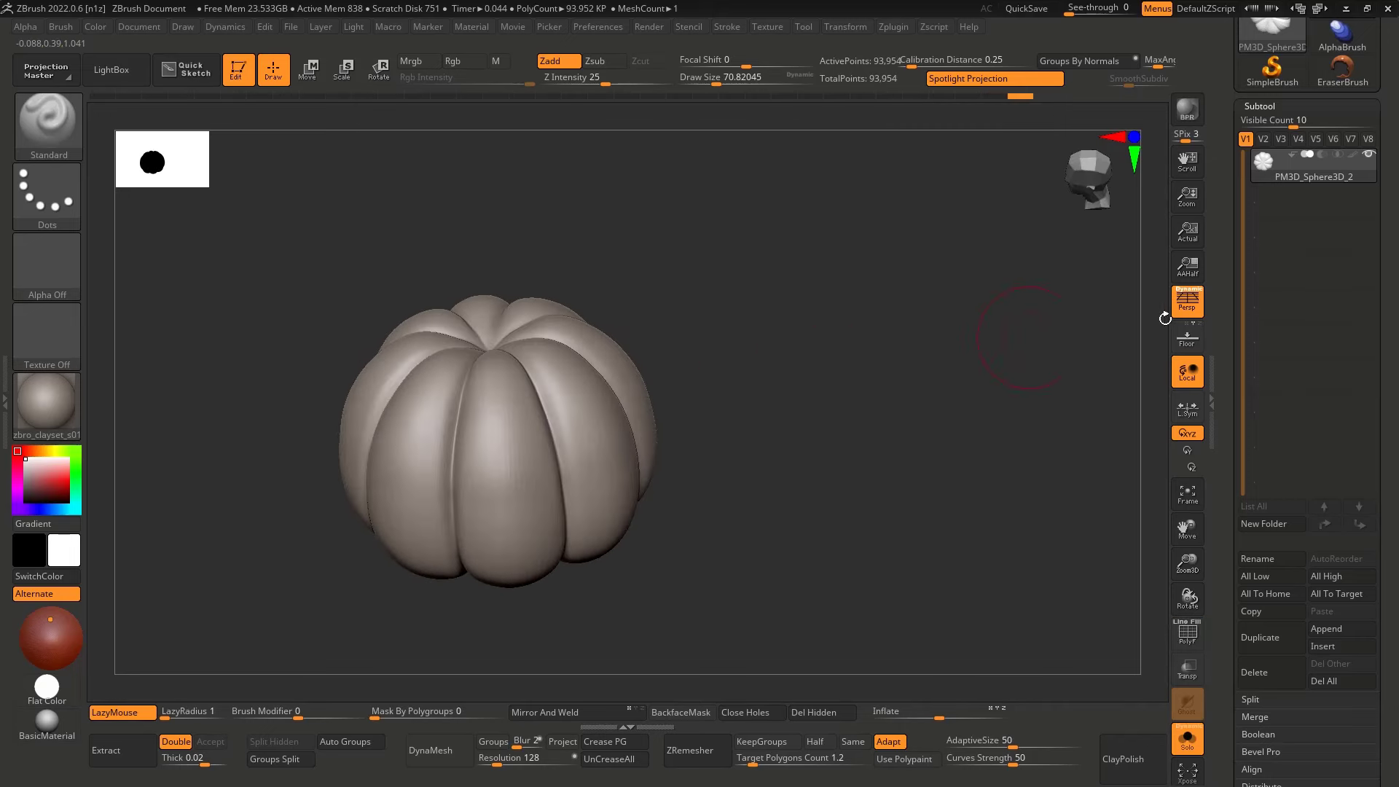
Smooth a groove on the pumpkin's side one subdivision level down at Draw Size about 51, and return to the highest level
mouse_move(838, 381)
ctrl+right_down()
mouse_move(727, 372)
mouse_move(656, 428)
mouse_move(505, 459)
mouse_move(440, 502)
mouse_move(444, 459)
mouse_move(487, 490)
mouse_move(470, 462)
ctrl+right_up()
key(shift+d)
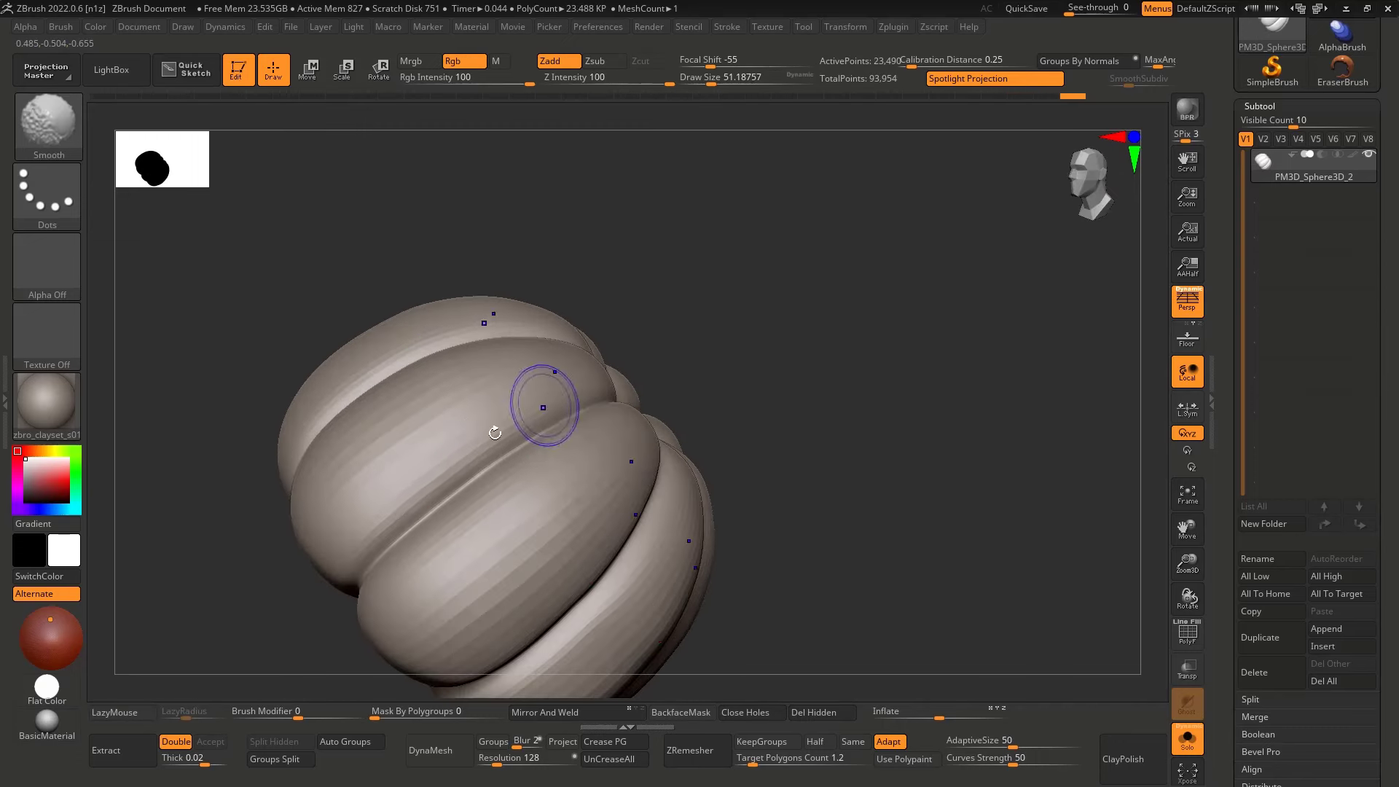
key(d)
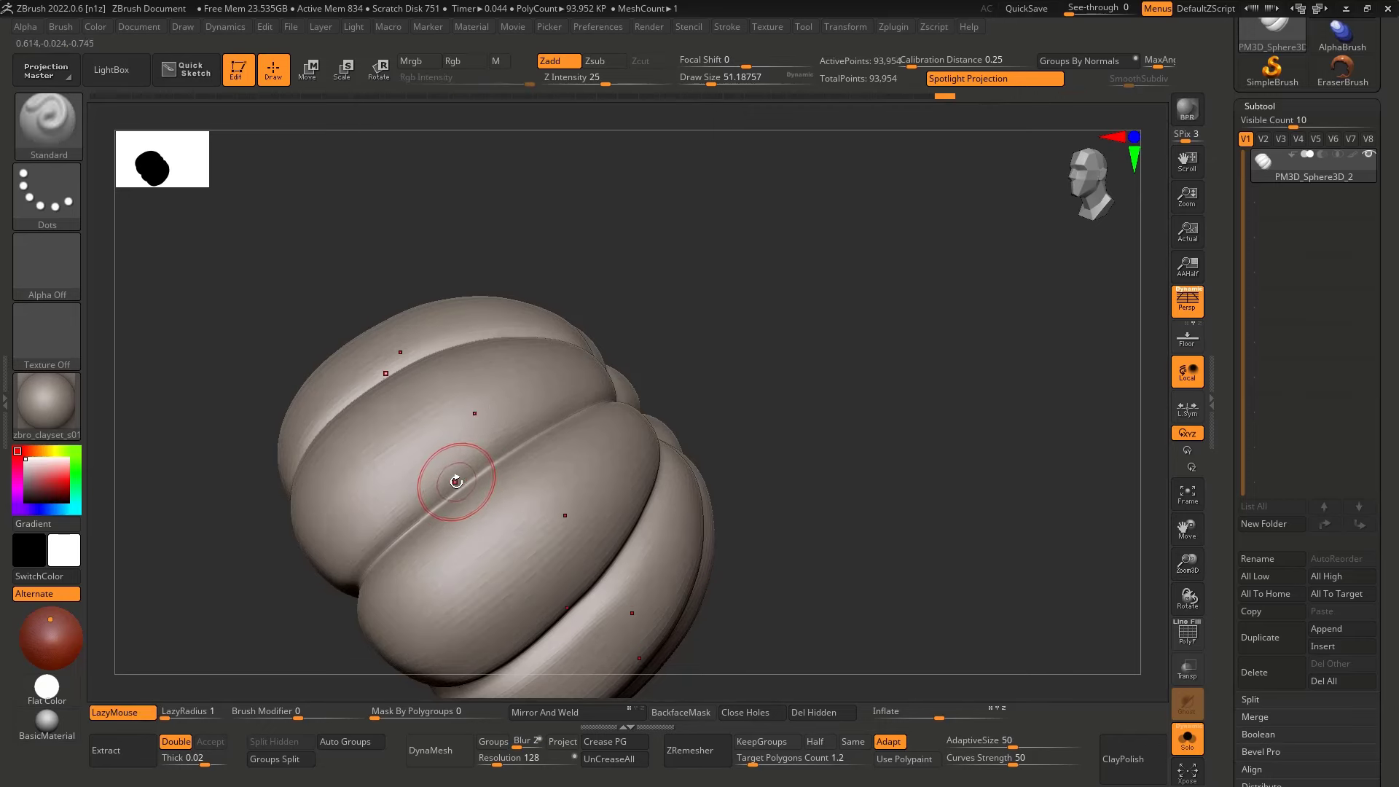
mouse_move(454, 476)
right_down()
mouse_move(484, 499)
mouse_move(462, 493)
mouse_move(447, 443)
mouse_move(396, 409)
mouse_move(531, 459)
mouse_move(506, 327)
mouse_move(609, 353)
mouse_move(702, 277)
right_up()
Smooth along the remaining side grooves at lower subdivision levels and restore the highest level
key(shift+d)
key(shift+d)
key(d)
shift+drag(378, 405, 417, 407)
right_drag(417, 407, 468, 384)
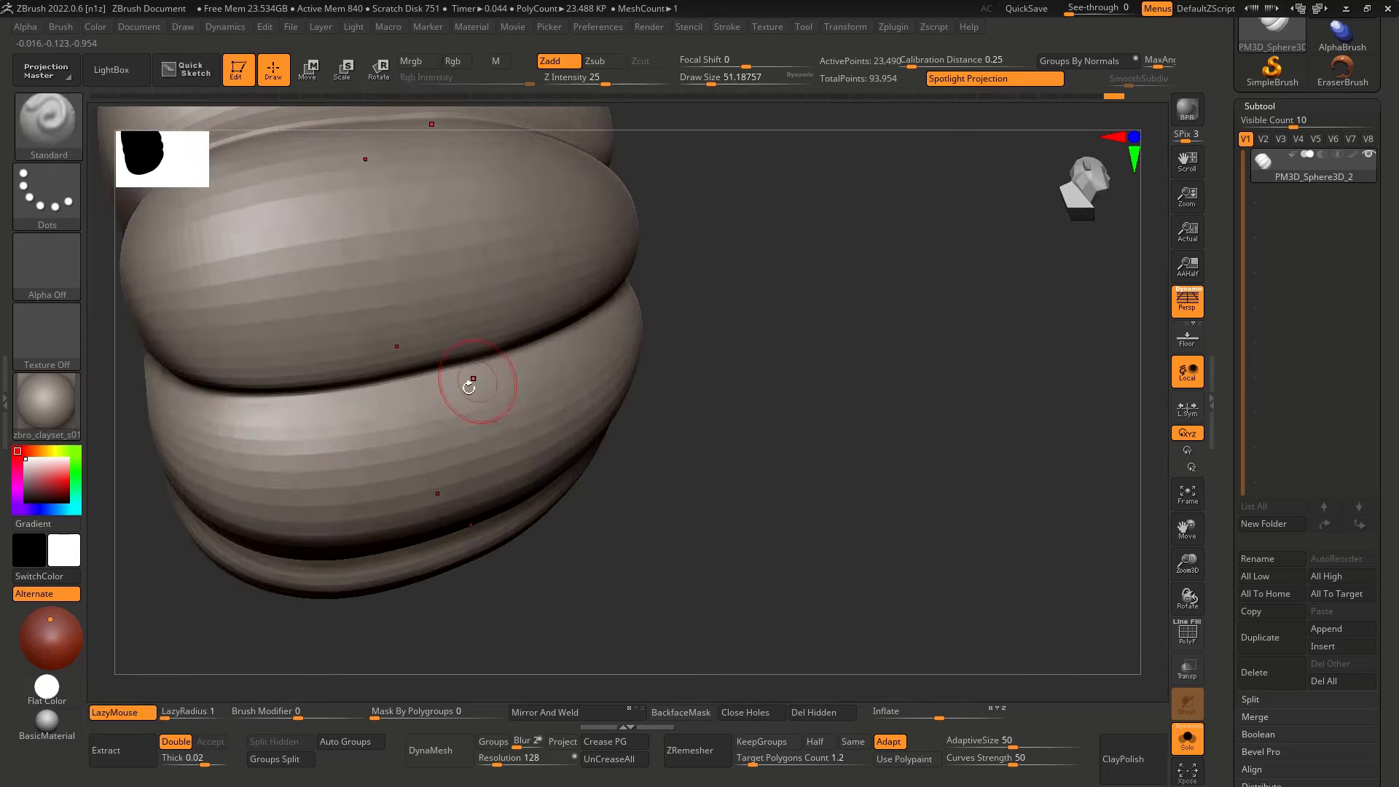
shift+drag(215, 405, 342, 430)
key(d)
right_drag(391, 409, 968, 382)
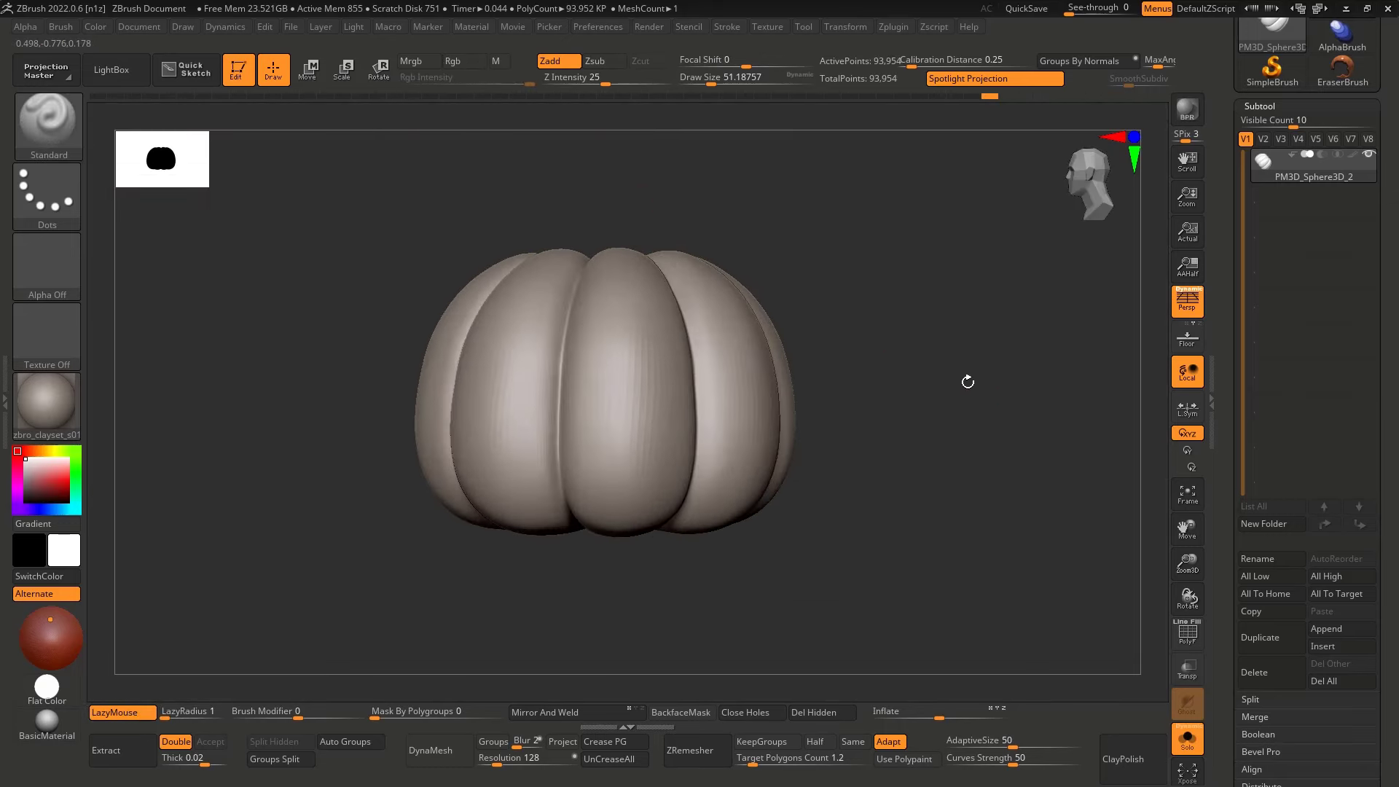
Puff up the pumpkin slightly with a small positive Inflate Balloon deformation
drag(1389, 397, 1375, 253)
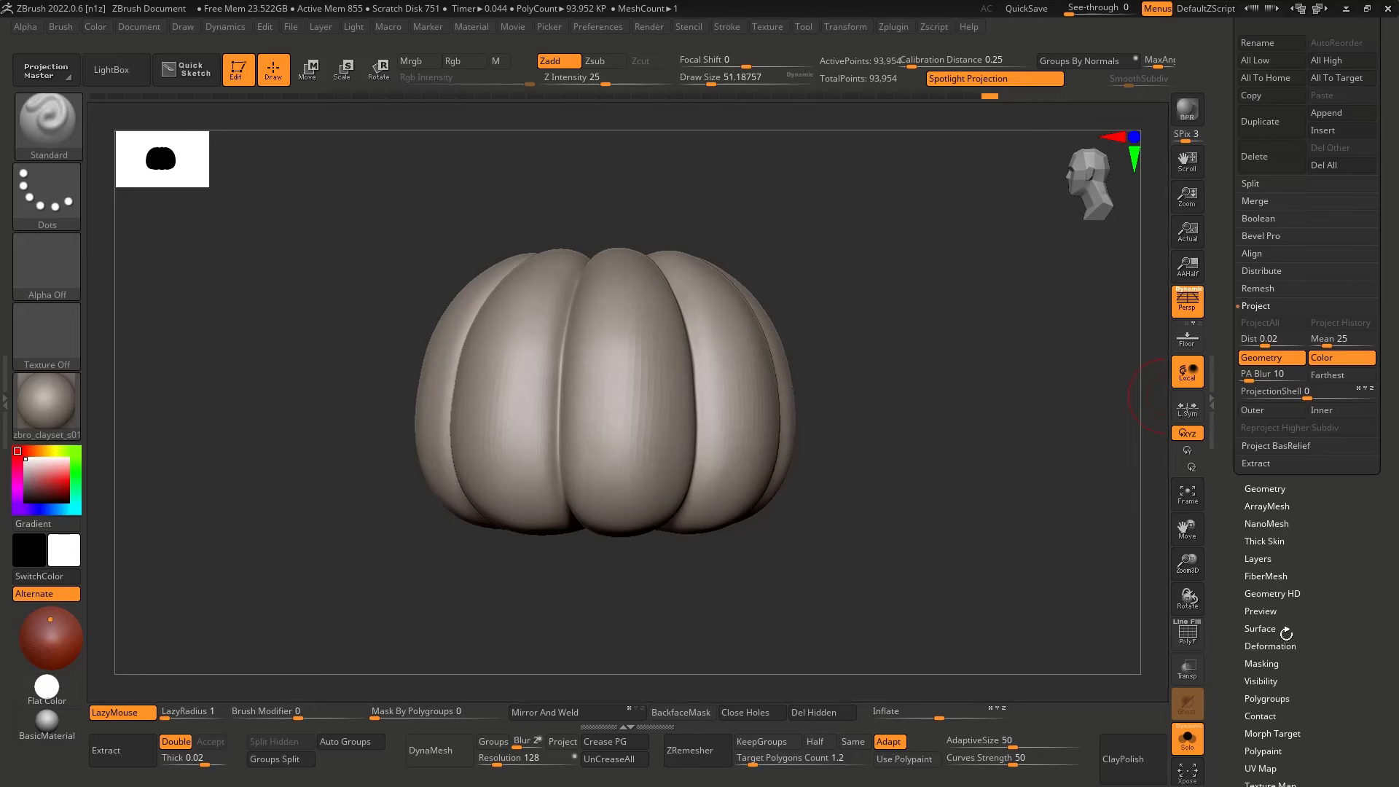
click(1280, 638)
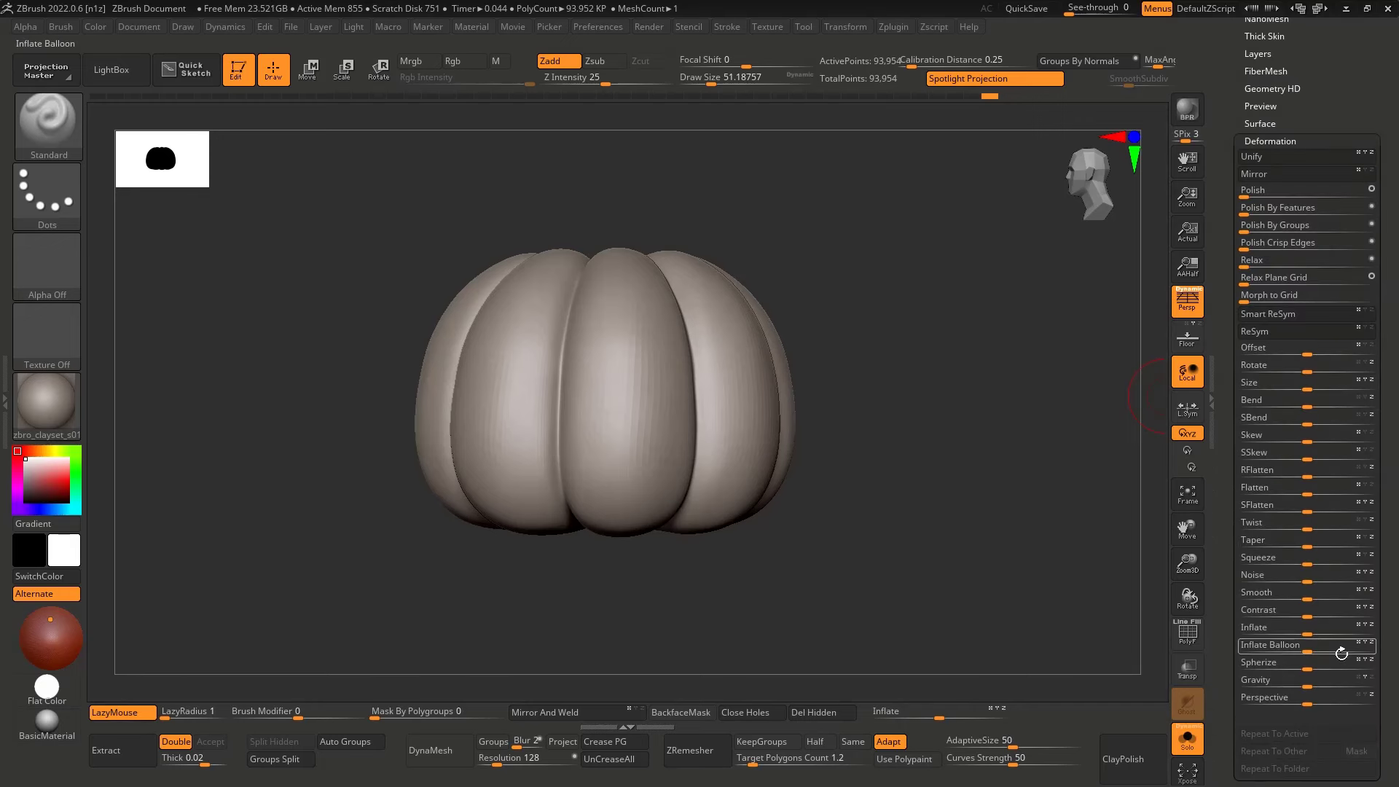
drag(1308, 649, 1312, 649)
mouse_move(1035, 604)
mouse_down()
mouse_move(990, 612)
mouse_move(986, 634)
mouse_up()
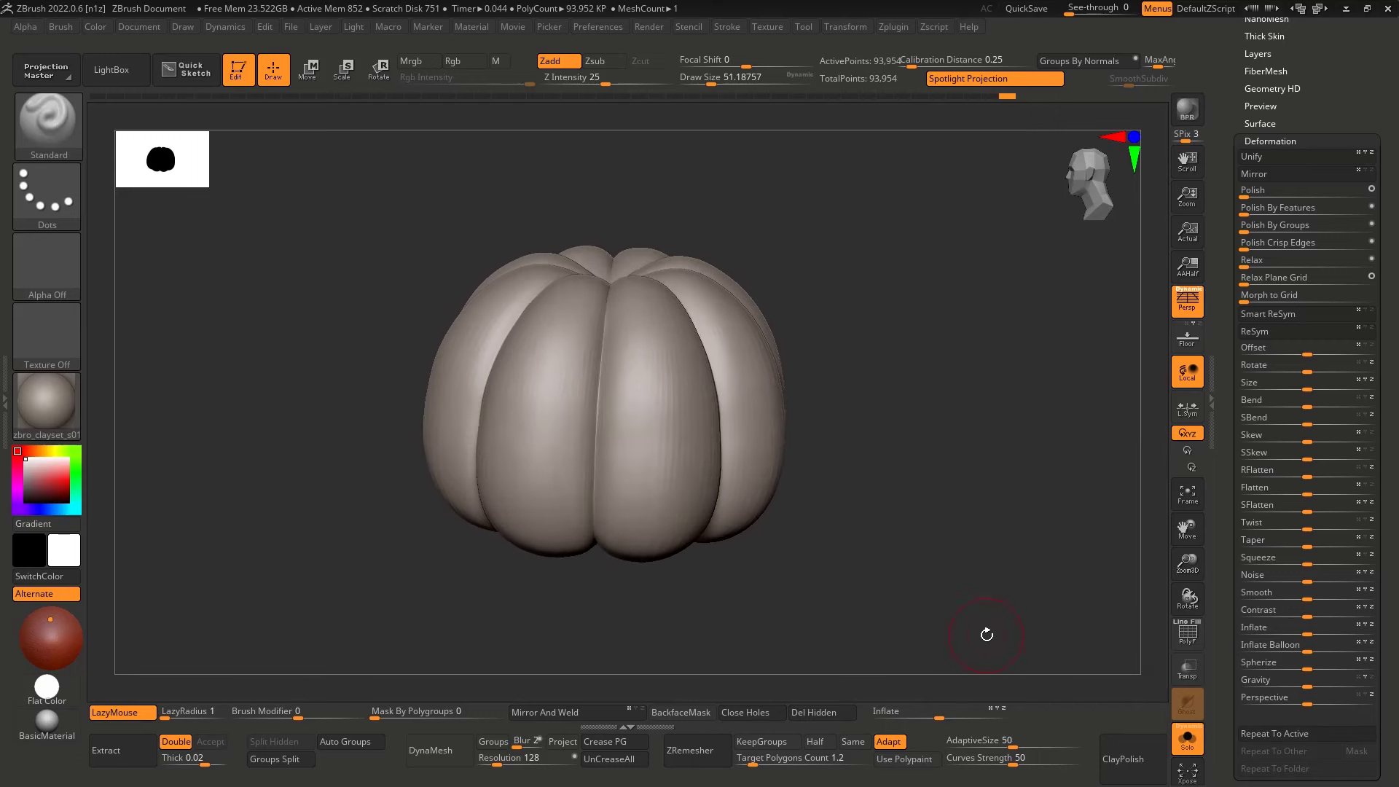
ctrl+right_drag(985, 635, 985, 637)
Try to carve the grooves near the underside's centre with DamStandard
drag(868, 354, 544, 446)
key(b)
key(d)
key(s)
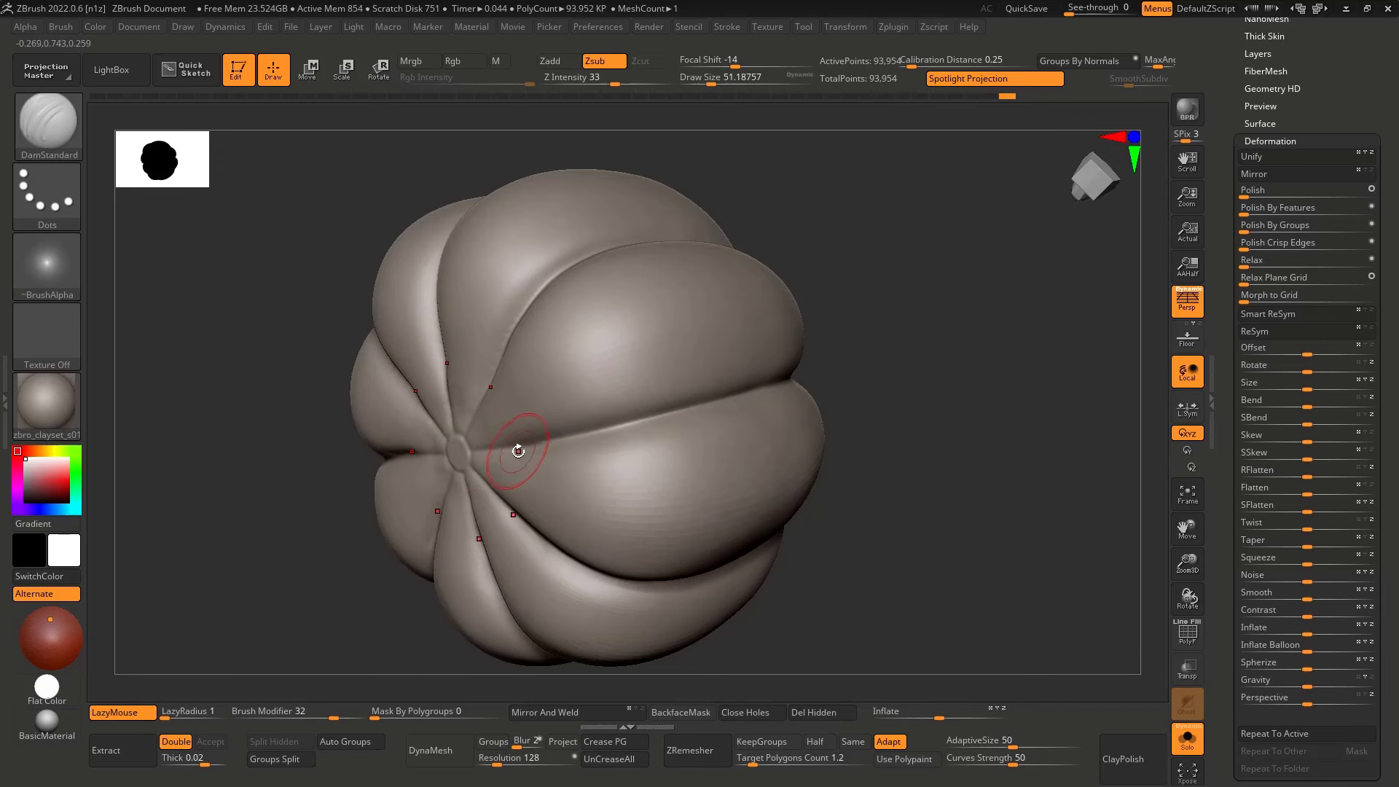
key(ctrl+z)
Select the Orb_Cracks brush and cut crisp grooves outward from the underside's centre
key(b)
key(o)
key(c)
key(shift)
key(shift)
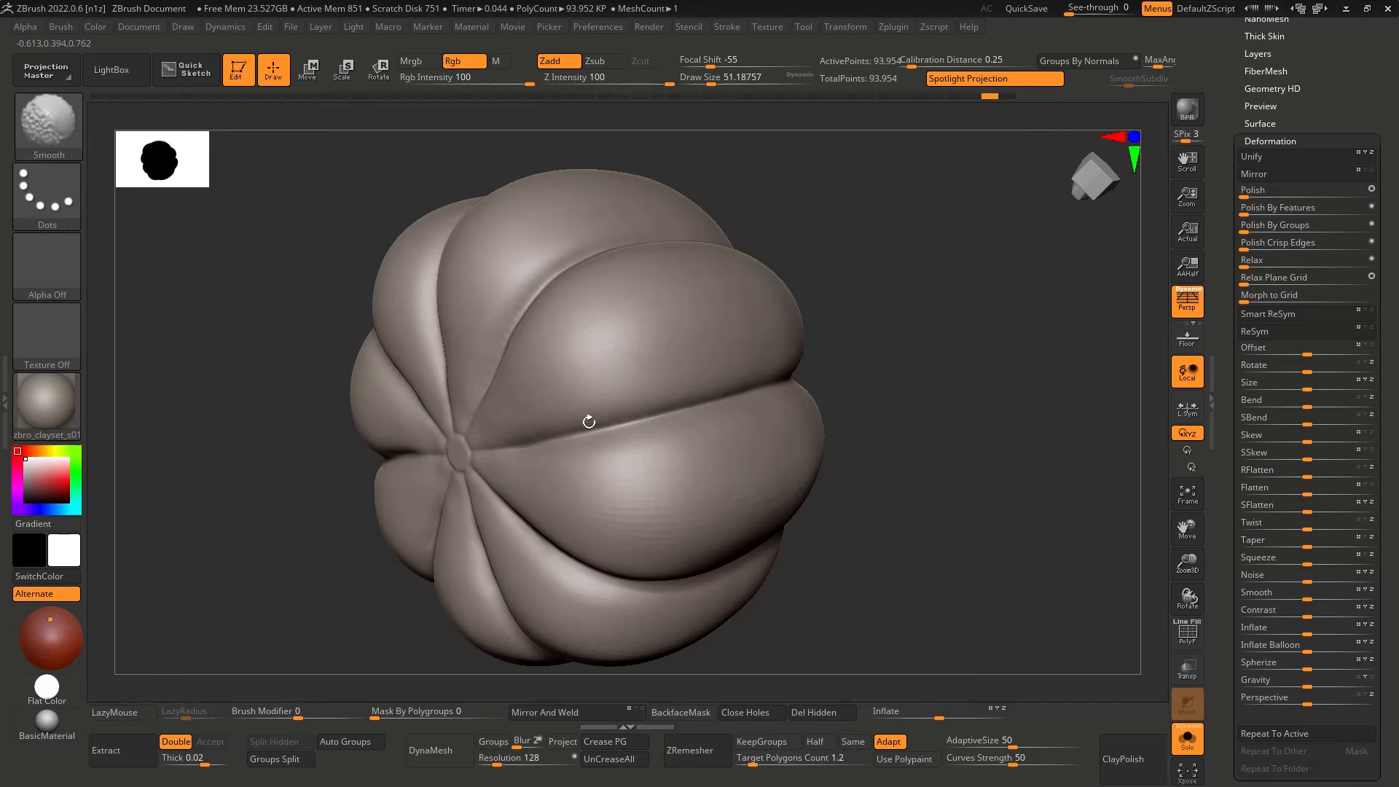
key(ctrl+shift+z)
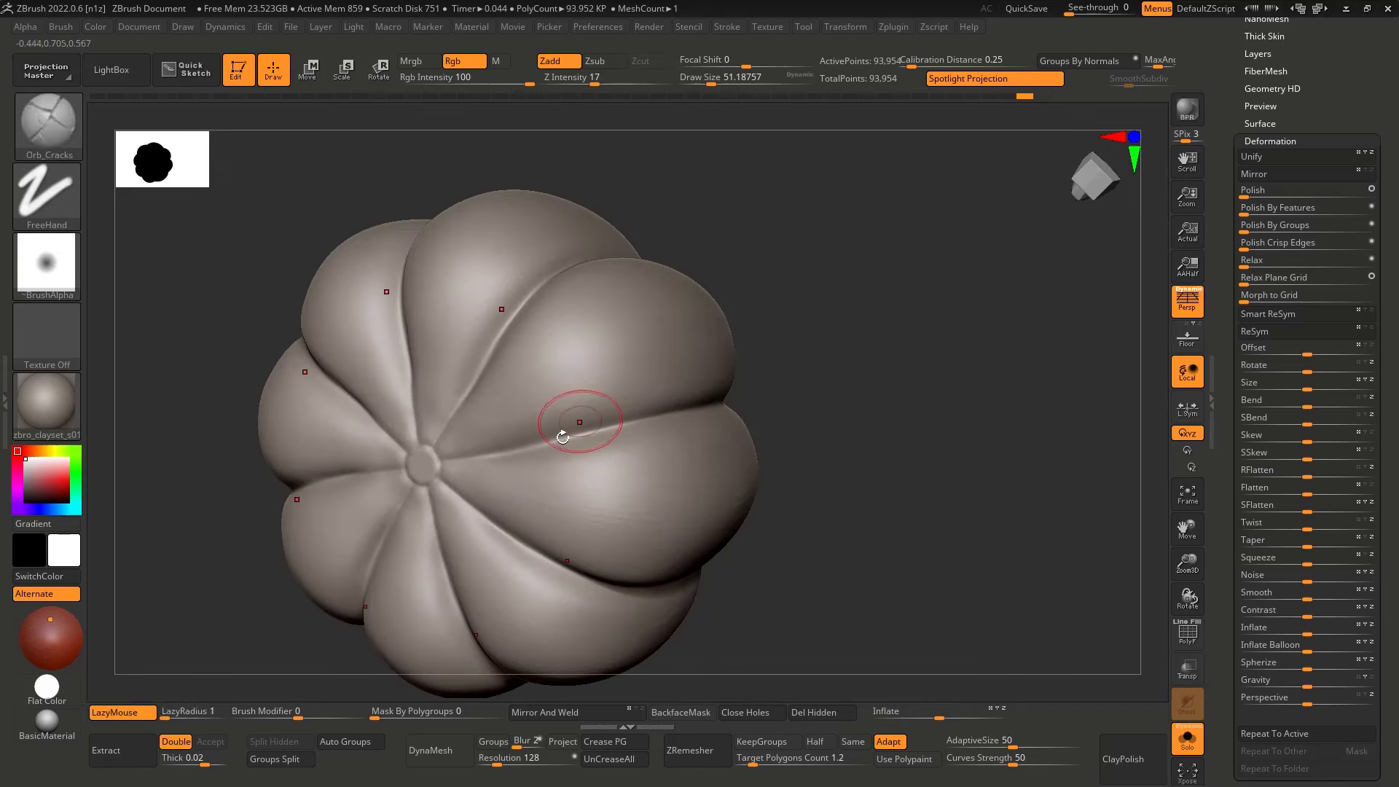
key(ctrl+shift+z)
key(ctrl+shift+z)
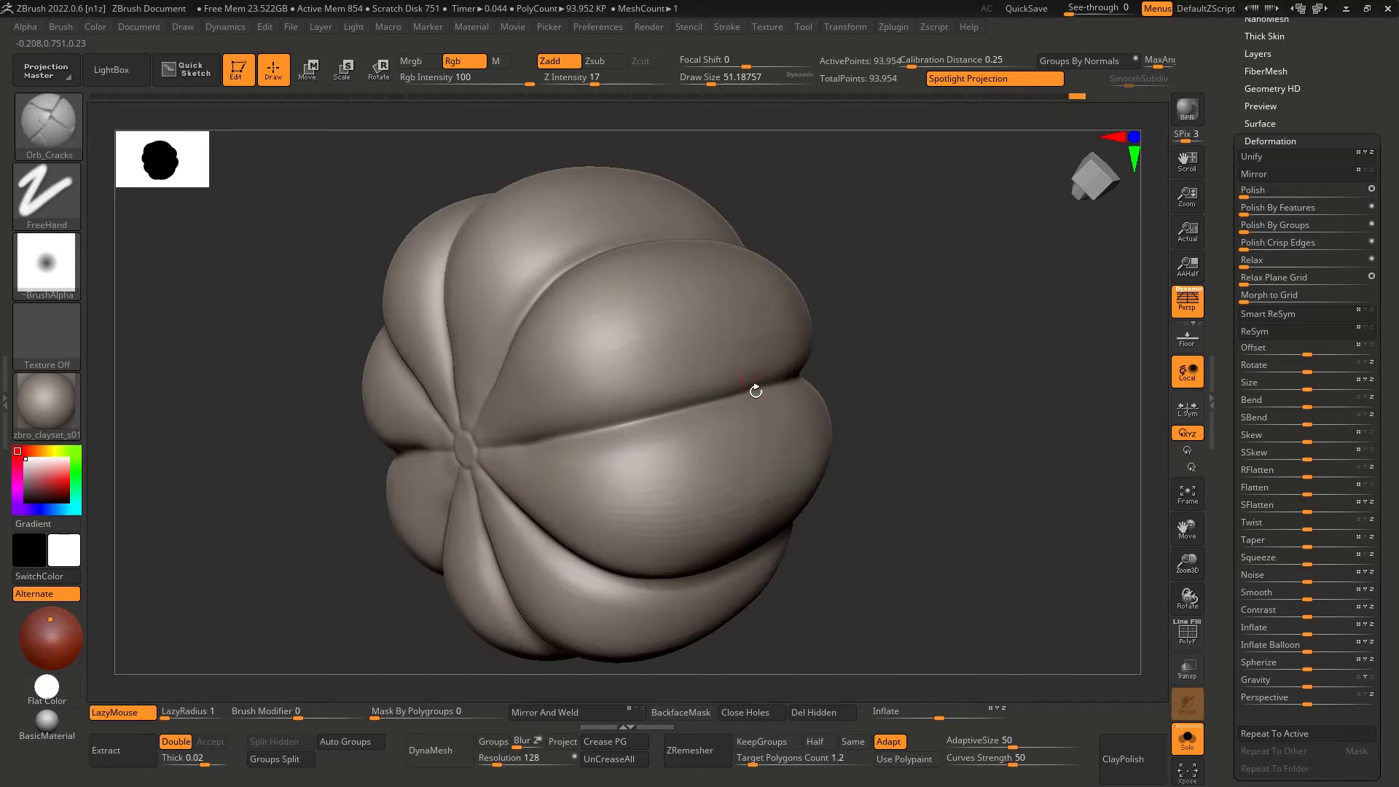
key(shift)
Extend the Orb_Cracks grooves from the underside around onto the pumpkin's sides
right_drag(652, 421, 554, 416)
shift+drag(874, 361, 619, 416)
mouse_move(620, 416)
right_down()
mouse_move(581, 412)
mouse_move(599, 406)
right_up()
shift+drag(860, 347, 577, 431)
mouse_move(701, 384)
alt+right_down()
mouse_move(550, 410)
mouse_move(743, 365)
mouse_move(569, 445)
mouse_move(544, 412)
mouse_move(558, 375)
mouse_move(577, 384)
mouse_move(459, 418)
alt+right_up()
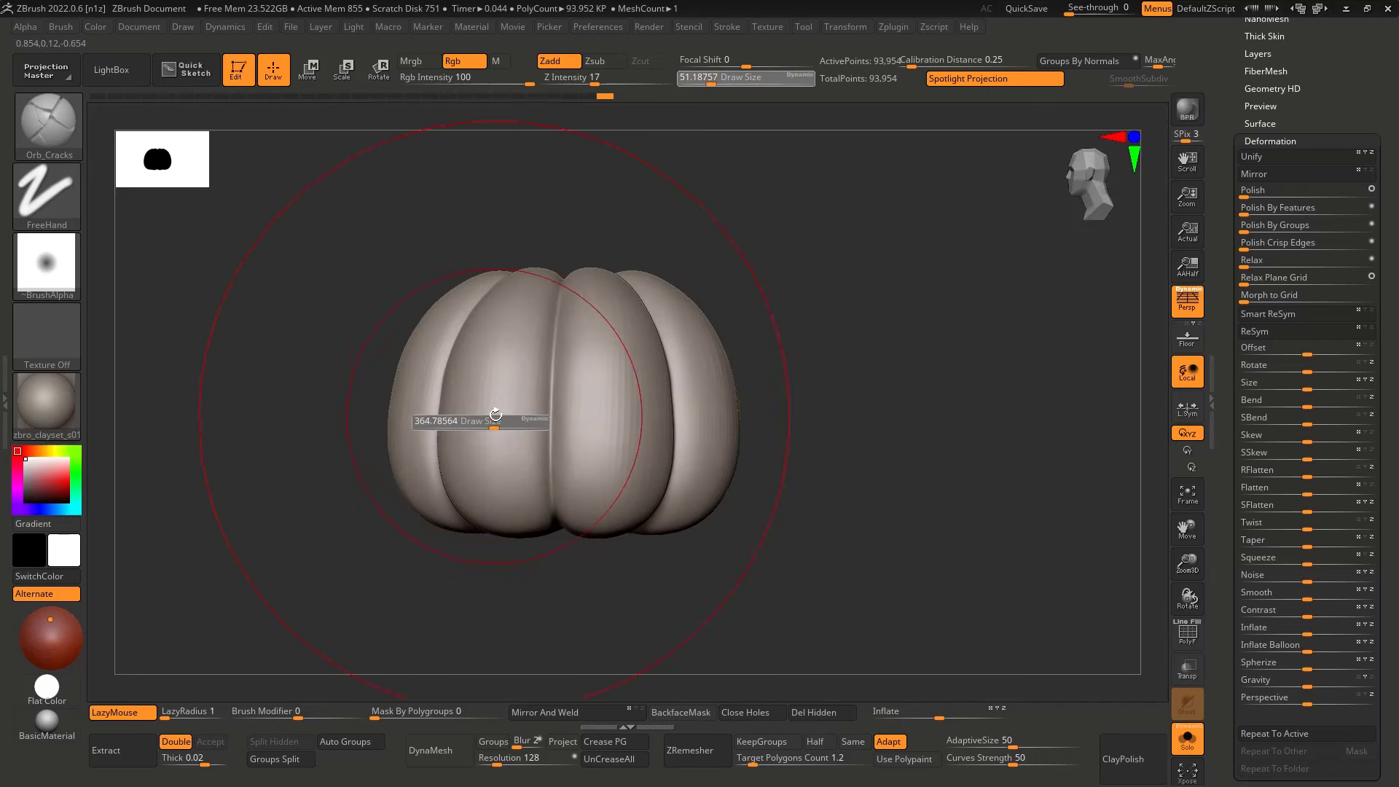
Adjust the whole pumpkin along its vertical axis with the transform gizmo, undoing the first attempt
key(w)
drag(523, 400, 562, 403)
drag(770, 391, 747, 347)
key(ctrl+z)
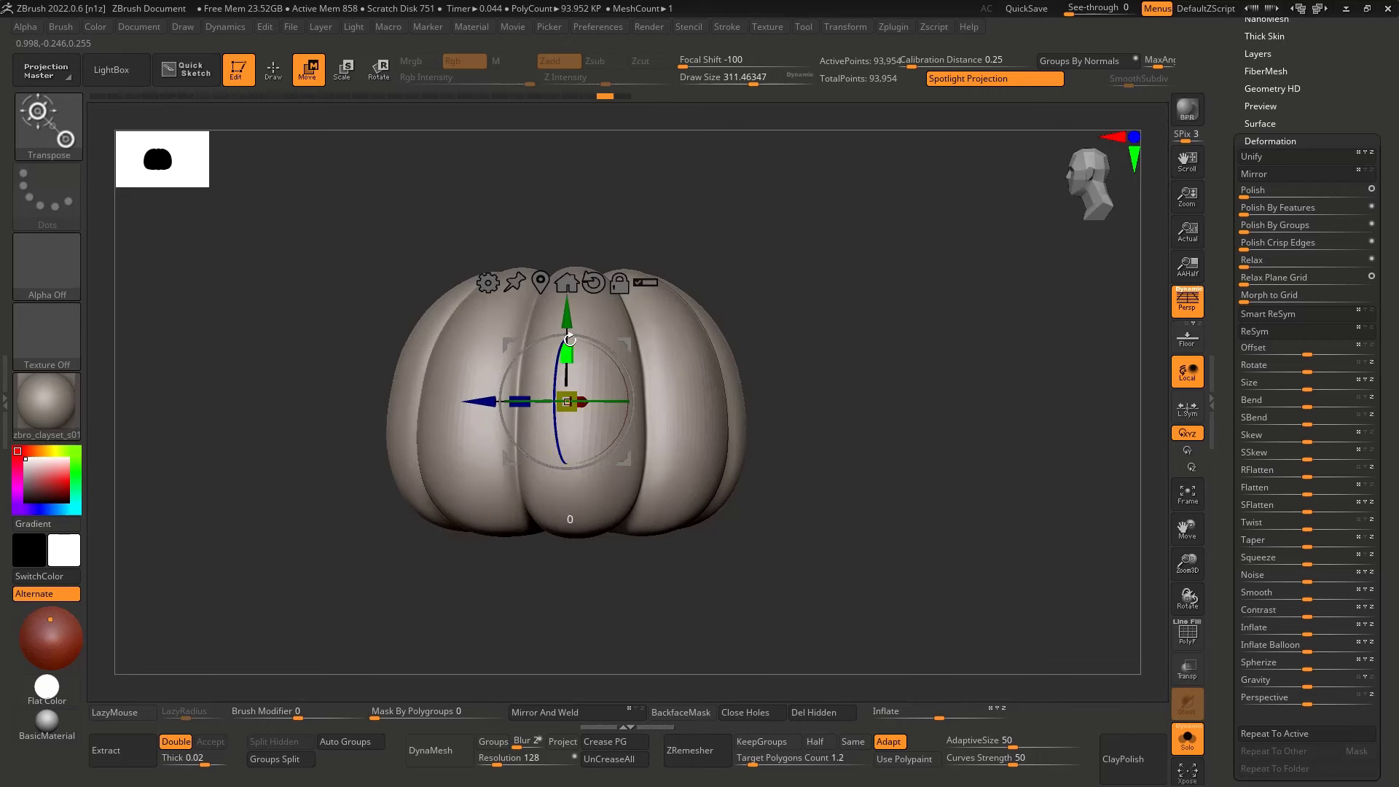
mouse_move(570, 339)
mouse_down()
mouse_move(574, 311)
mouse_move(571, 341)
mouse_up()
drag(731, 340, 669, 312)
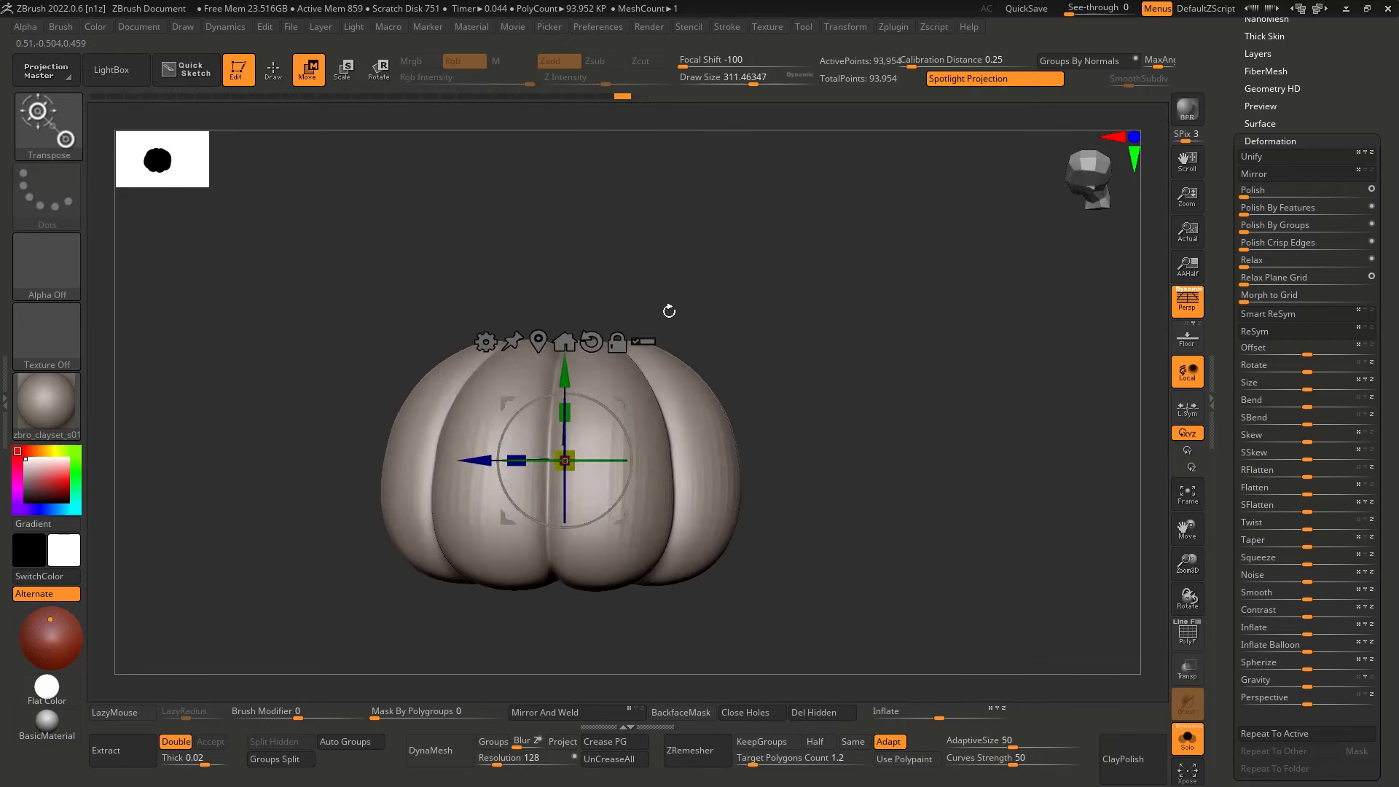
mouse_move(774, 384)
mouse_down()
mouse_move(776, 404)
mouse_move(744, 338)
mouse_move(741, 353)
mouse_move(752, 319)
mouse_move(794, 347)
mouse_move(797, 300)
mouse_move(802, 318)
mouse_up()
Flatten the lower ends of the ribs with Move Topological at Draw Size about 202, with the floor shown and perspective off
key(q)
key(s)
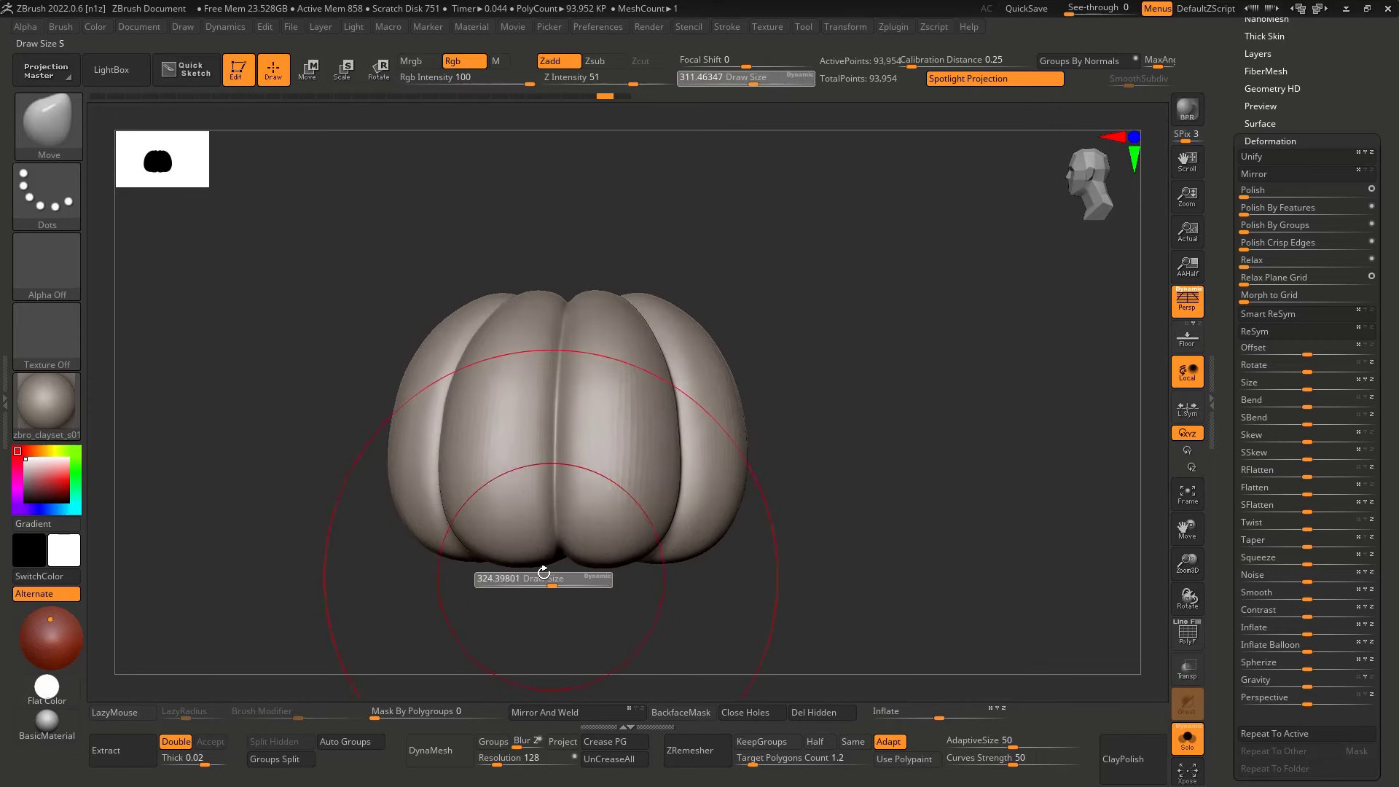
key(b)
key(m)
key(t)
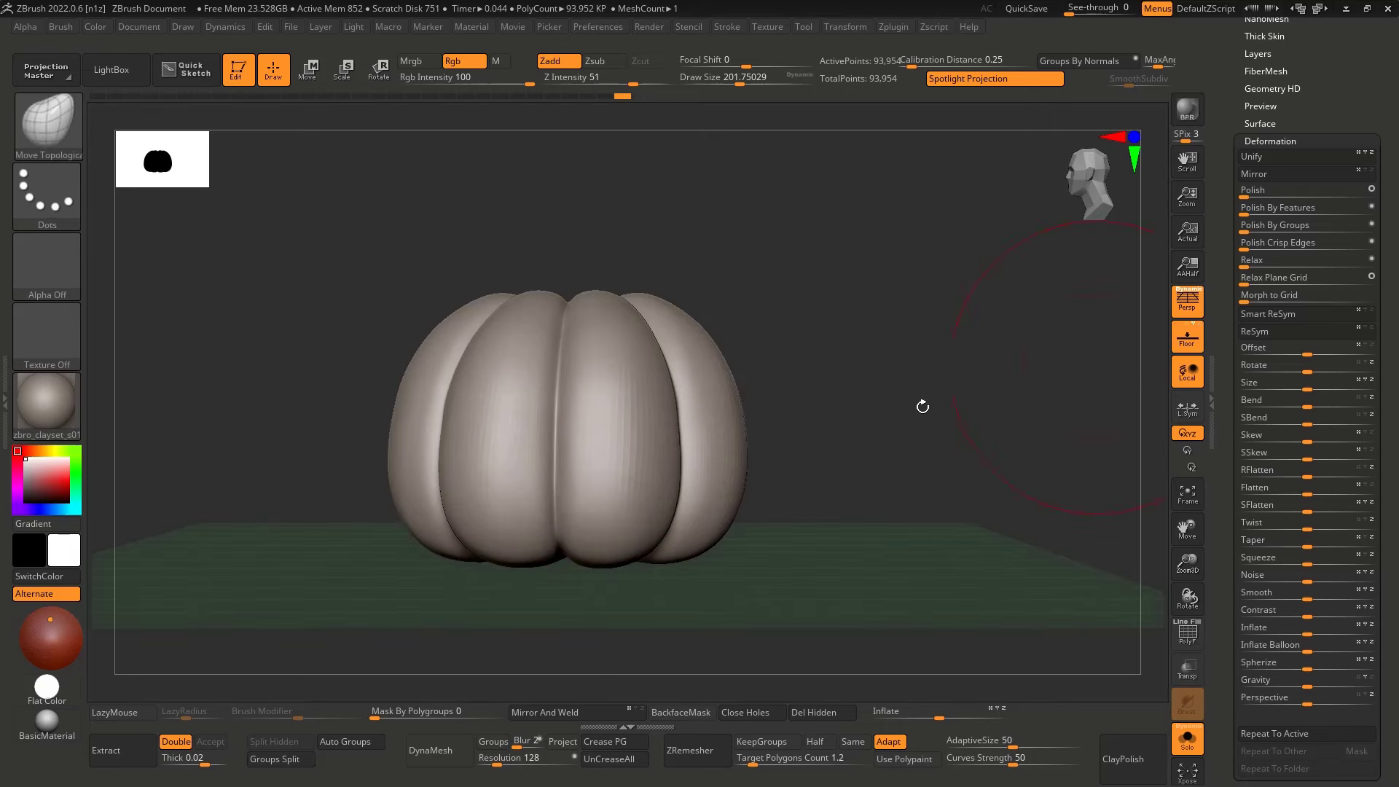
key(shift+p)
key(p)
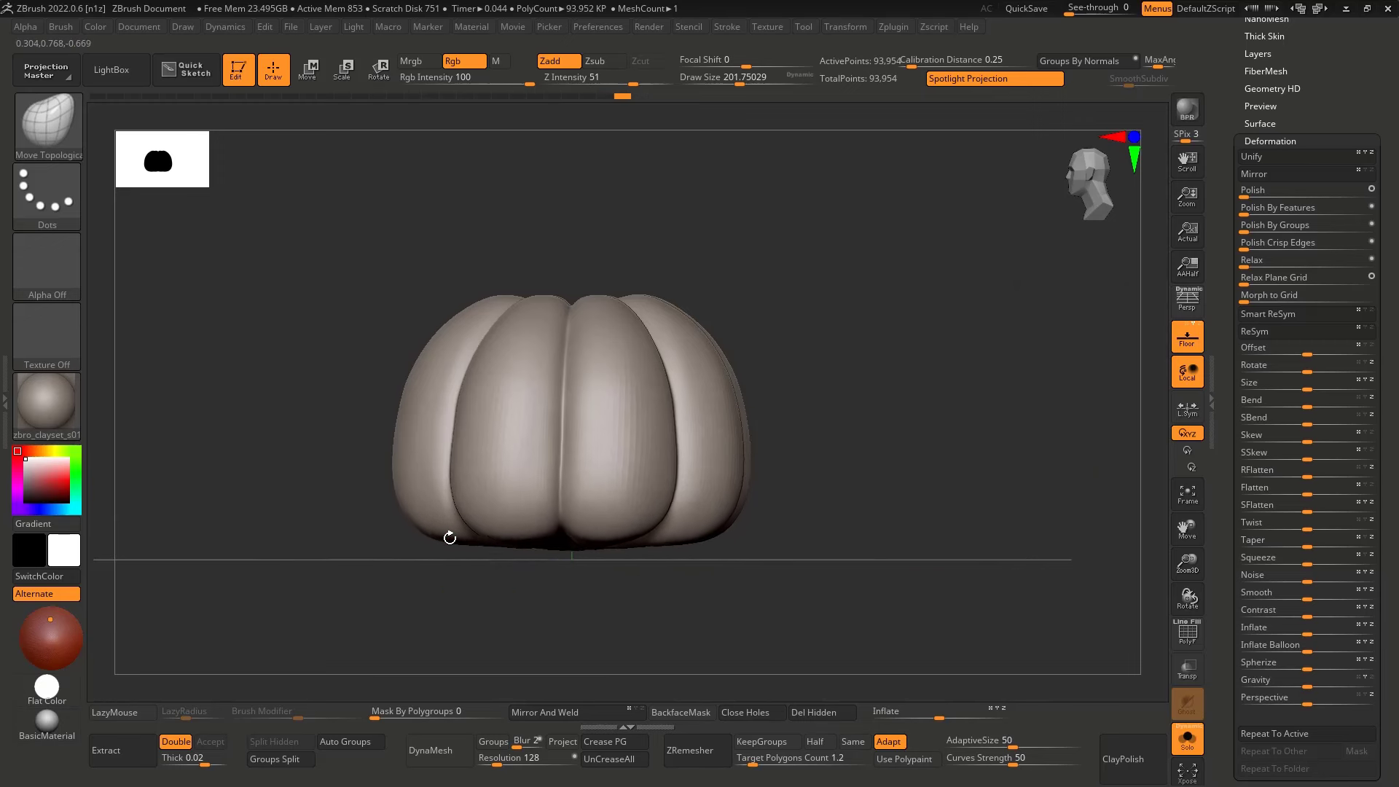
key(ctrl+z)
drag(462, 537, 455, 536)
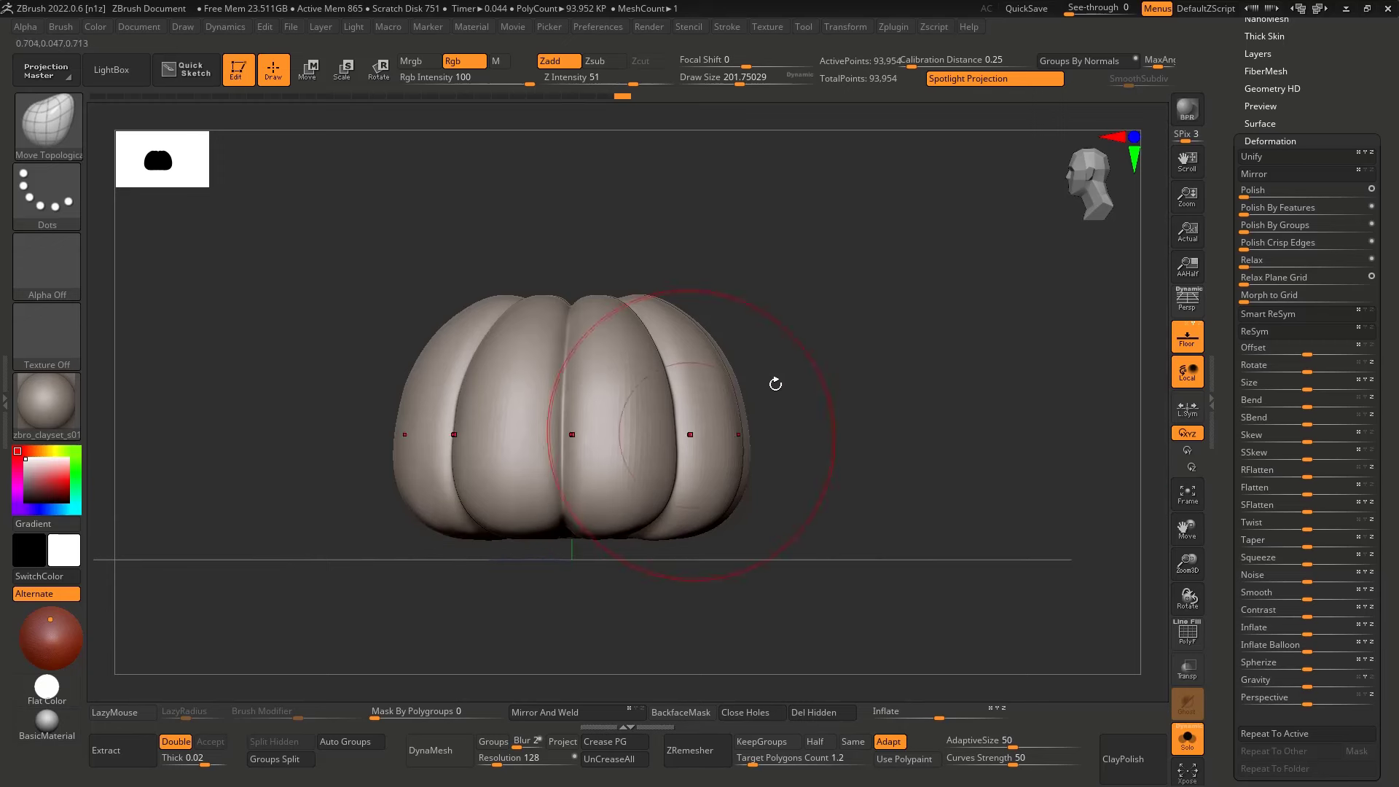
Turn perspective back on, check the pumpkin resting on the floor, and open the Geometry settings
drag(1009, 343, 1059, 365)
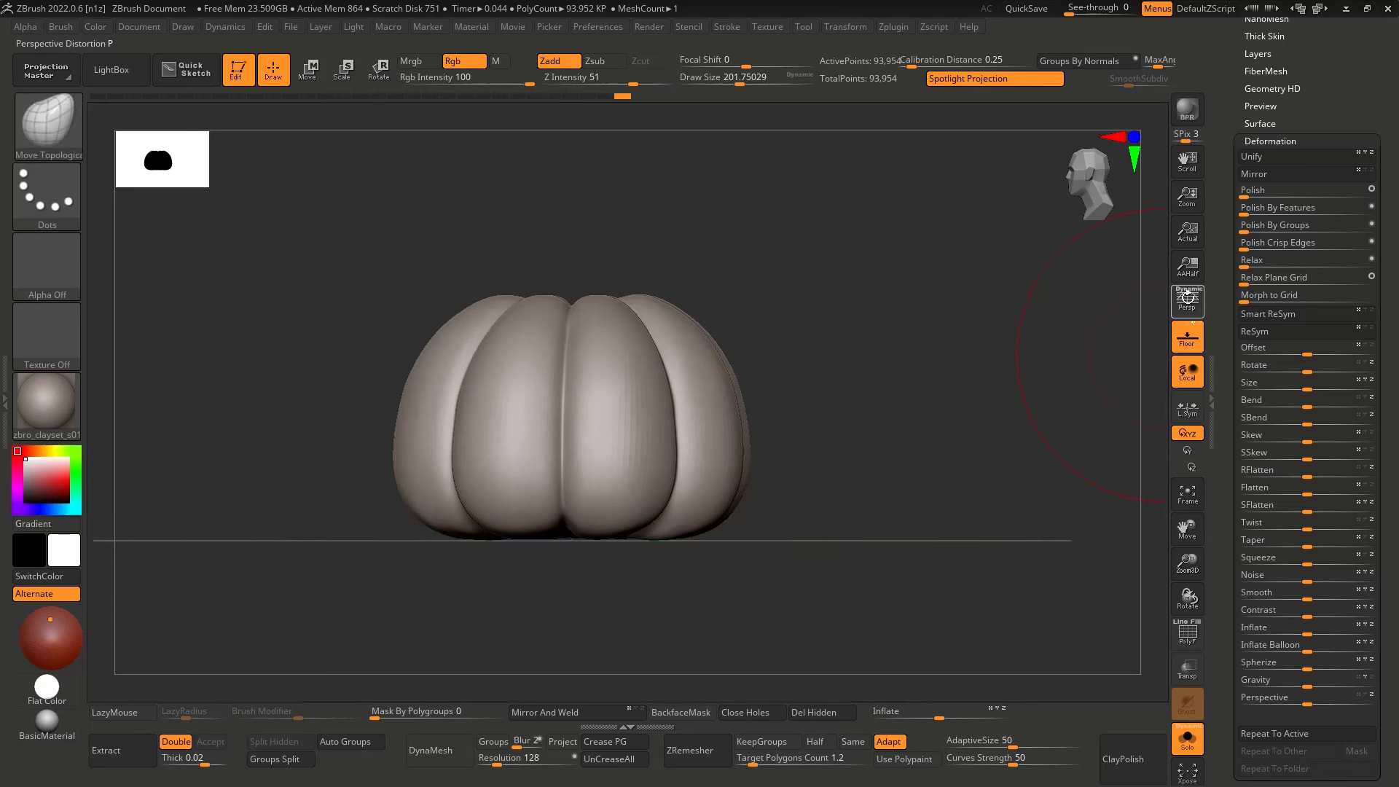
click(1188, 297)
ctrl+right_drag(846, 413, 774, 400)
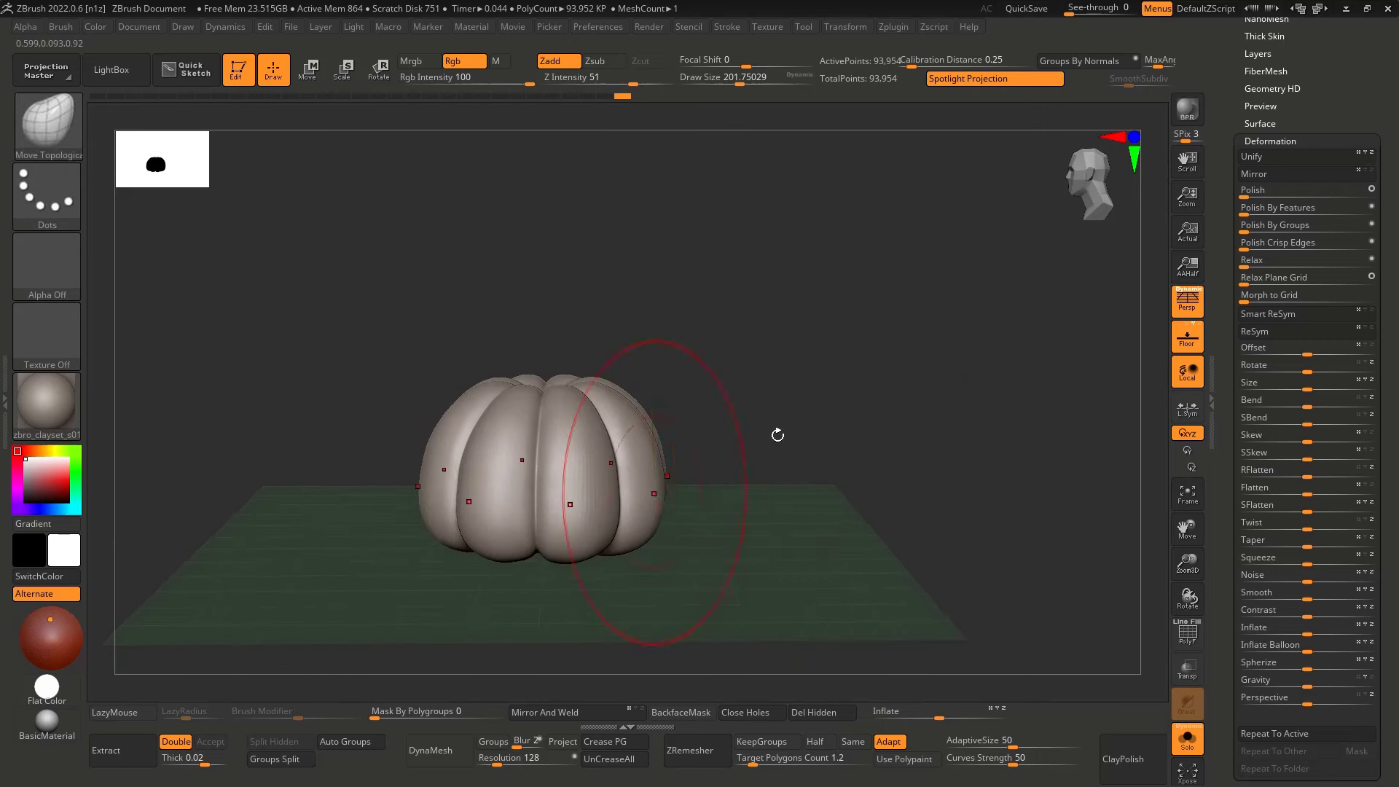
mouse_move(777, 435)
mouse_down()
mouse_move(784, 466)
mouse_move(796, 462)
mouse_move(802, 437)
mouse_move(751, 503)
mouse_move(765, 506)
mouse_move(750, 506)
mouse_move(766, 509)
mouse_move(776, 405)
mouse_up()
drag(1359, 141, 1348, 209)
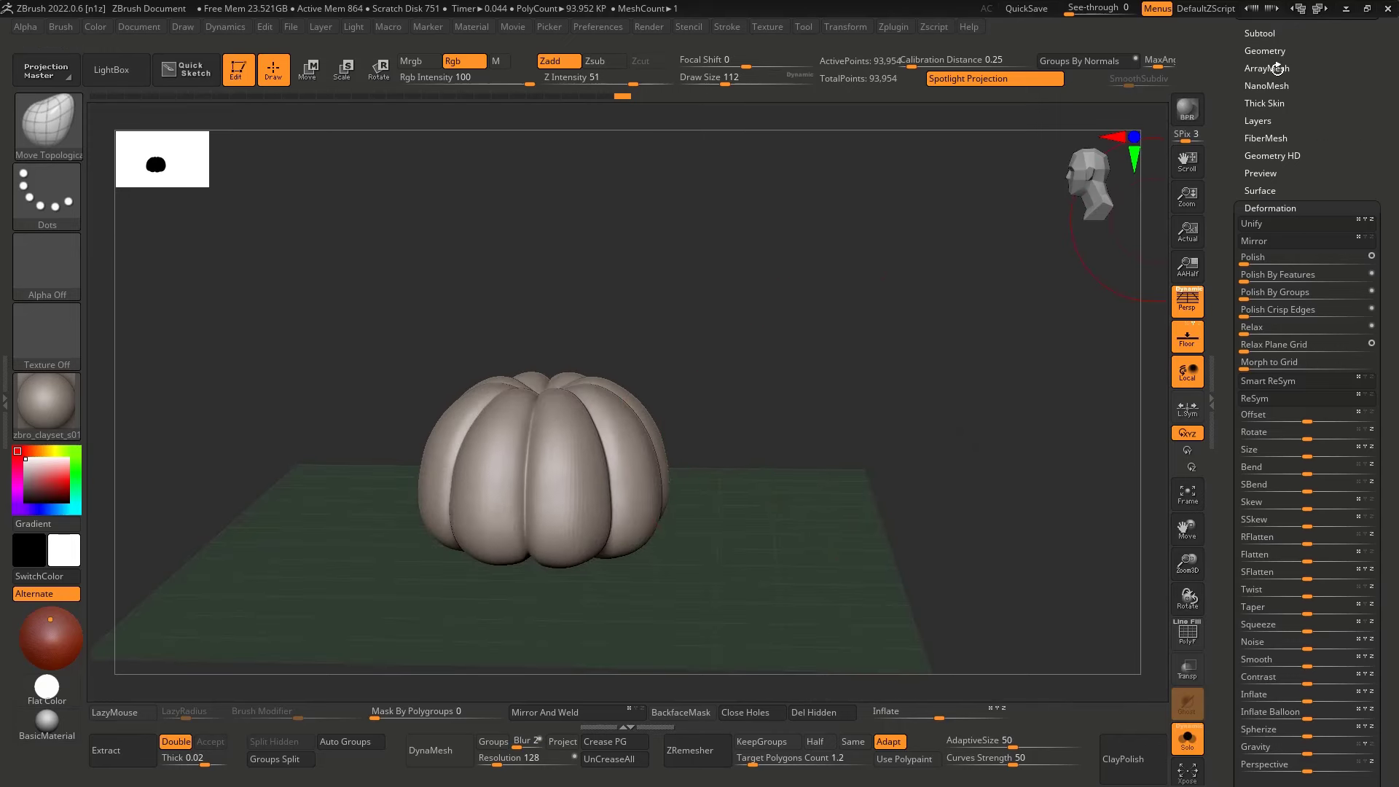
click(1271, 48)
Select DamStandard, reduce the Draw Size to about 37, and sharpen the grooves around the pumpkin's top centre
mouse_move(559, 400)
mouse_down()
mouse_move(537, 413)
mouse_move(487, 522)
mouse_move(618, 429)
mouse_move(638, 368)
mouse_up()
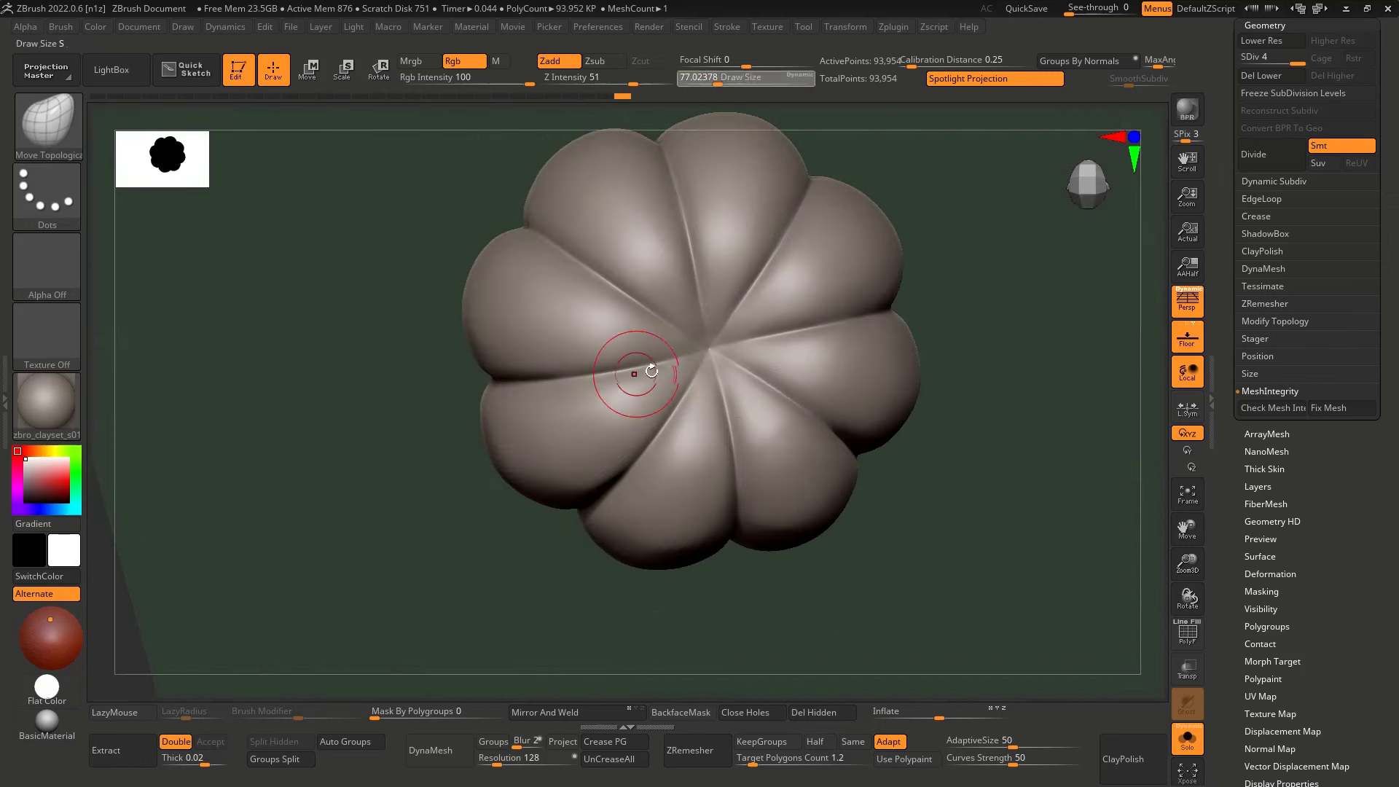
key(b)
key(d)
key(s)
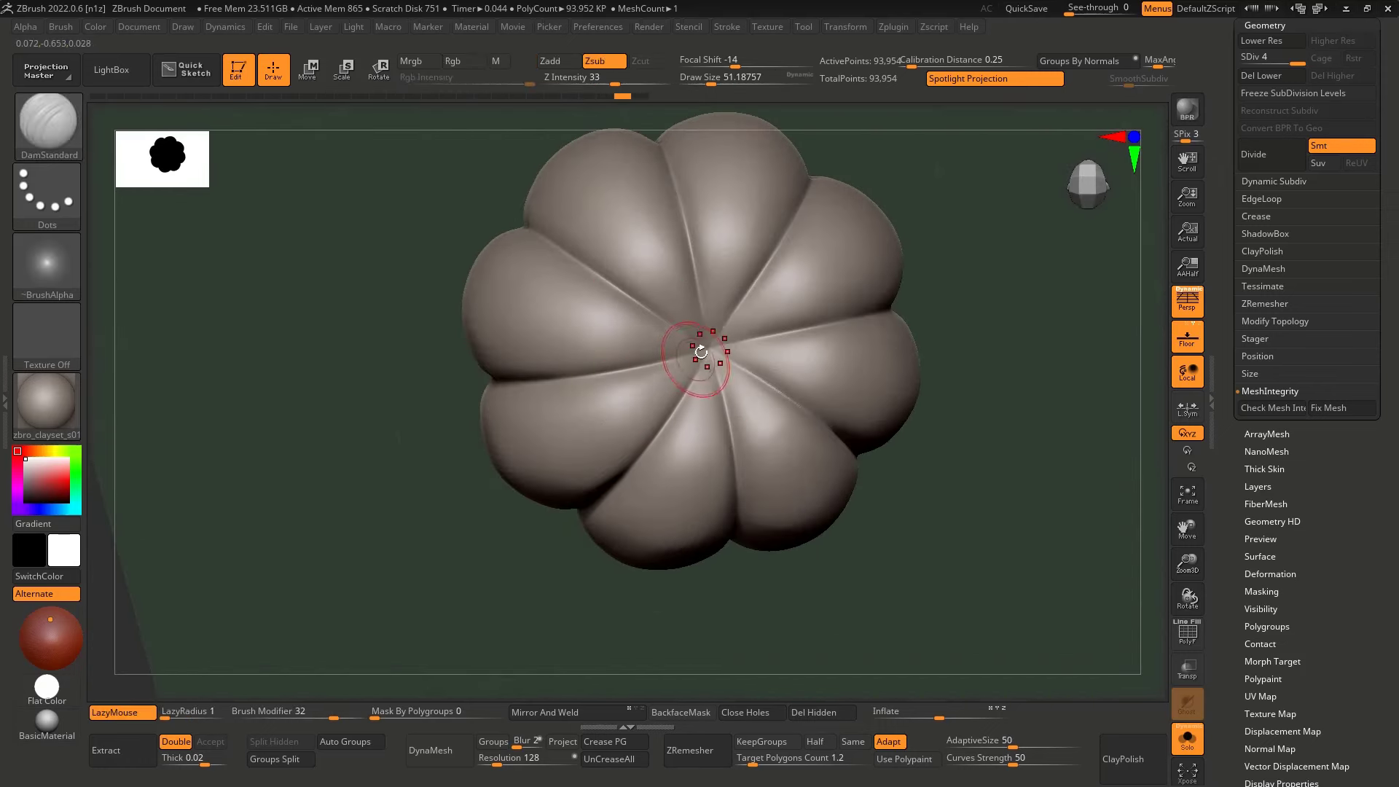
ctrl+right_drag(679, 359, 690, 358)
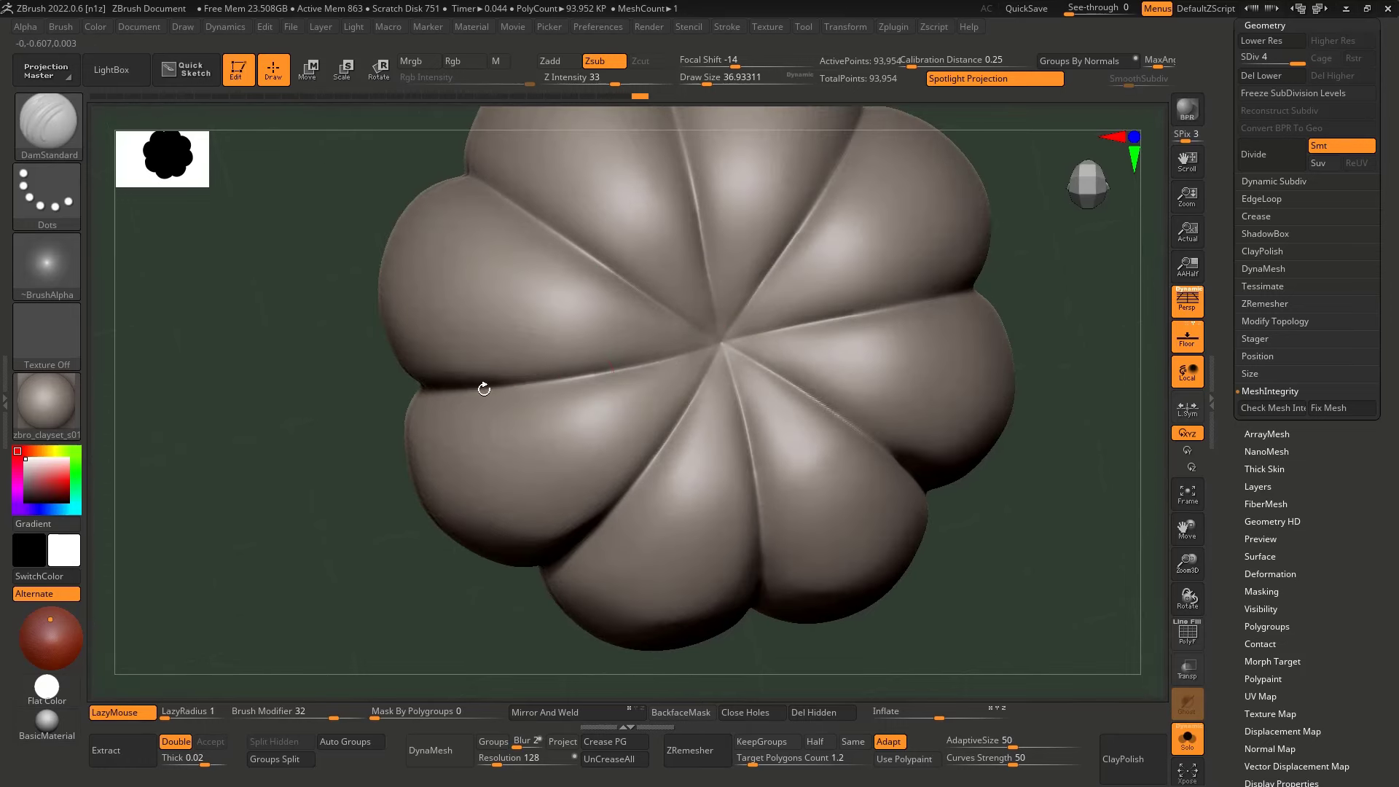
right_drag(556, 382, 674, 357)
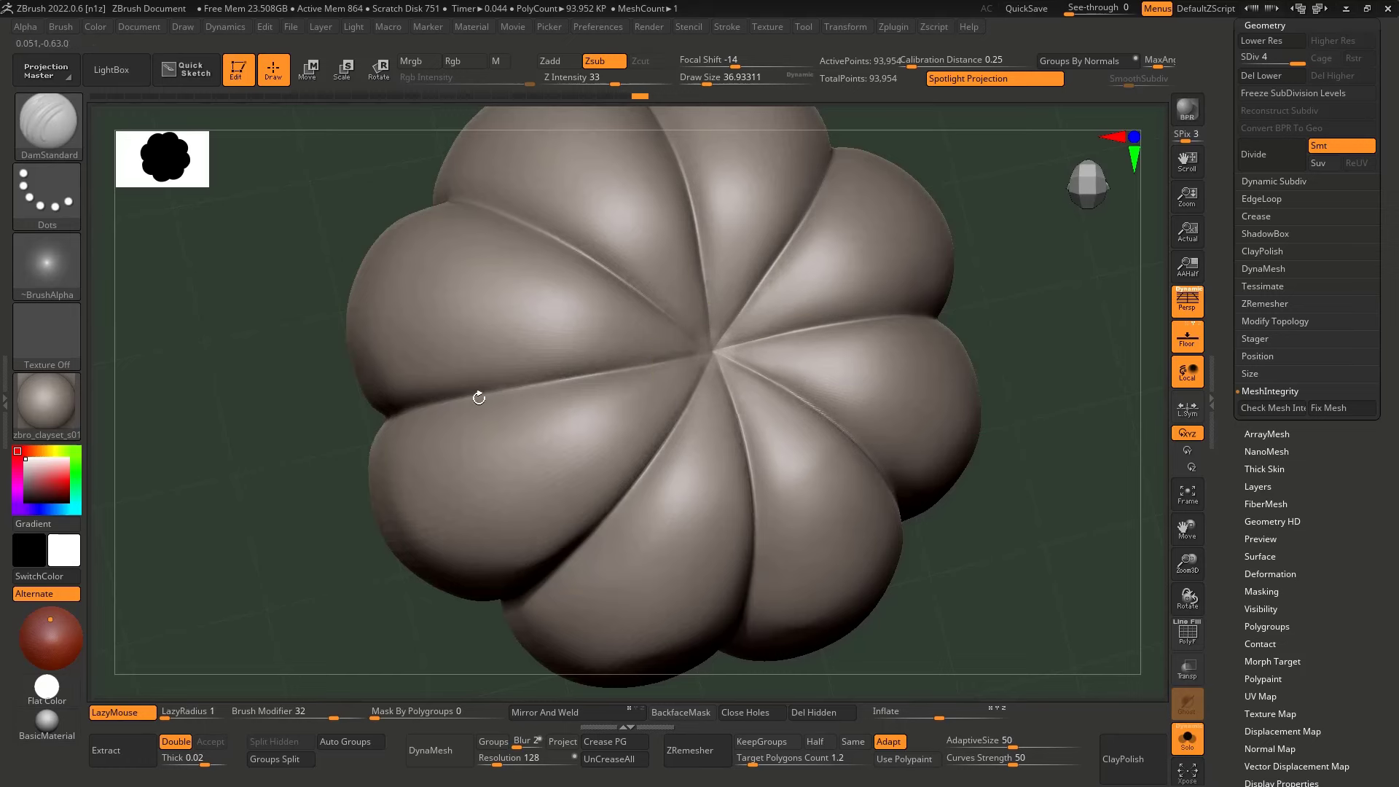
right_drag(478, 397, 668, 357)
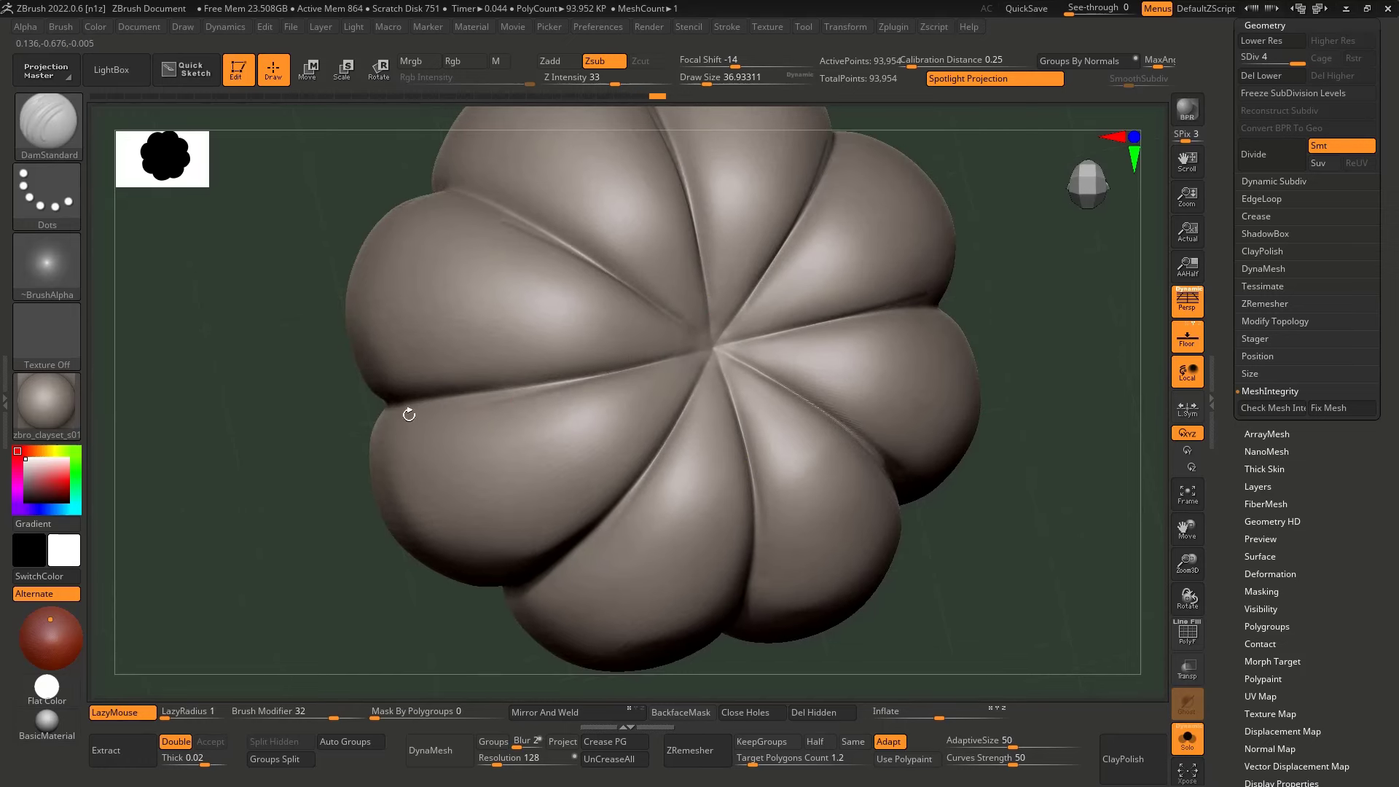
Sharpen the grooves between the ribs down the pumpkin's sides with DamStandard at Draw Size about 37
right_drag(406, 409, 660, 357)
right_drag(498, 392, 562, 375)
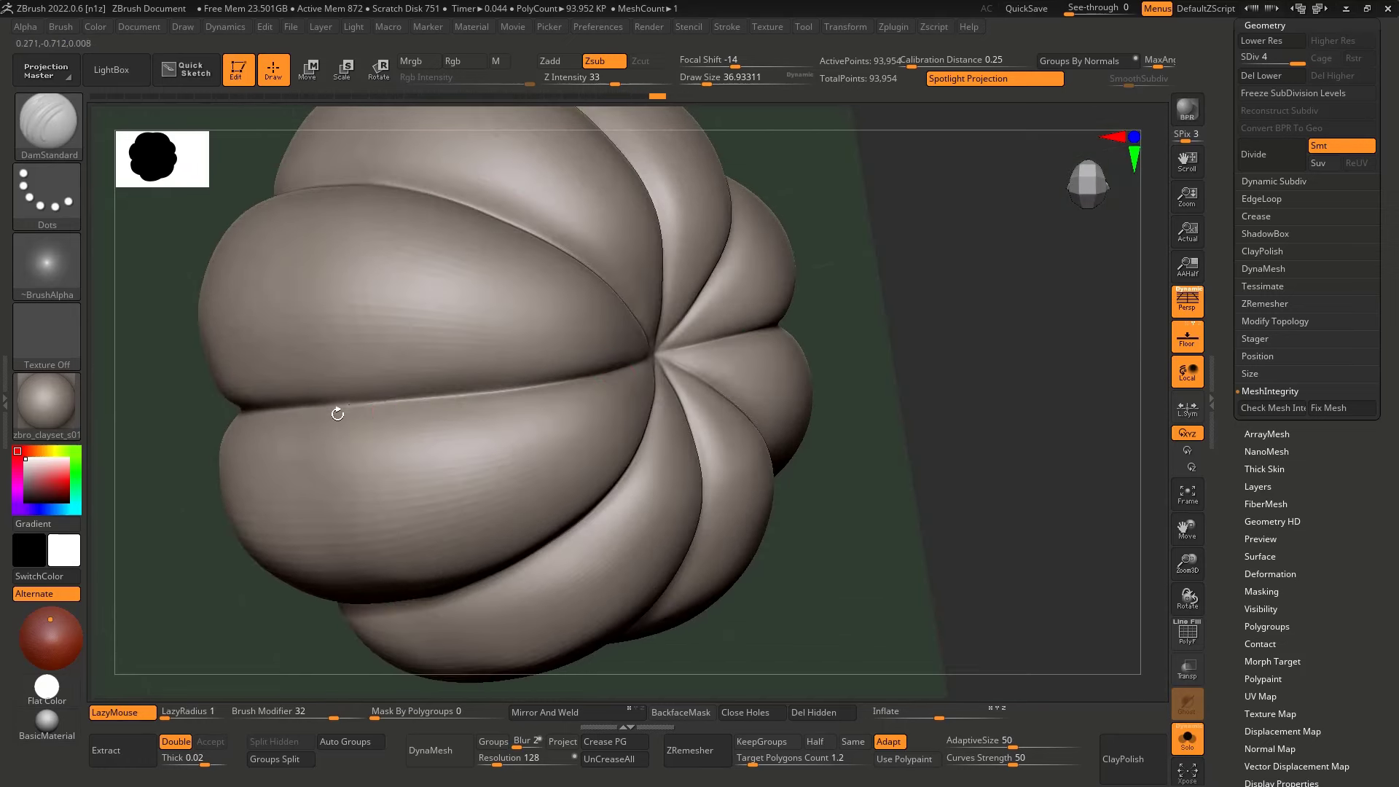
right_drag(394, 402, 429, 397)
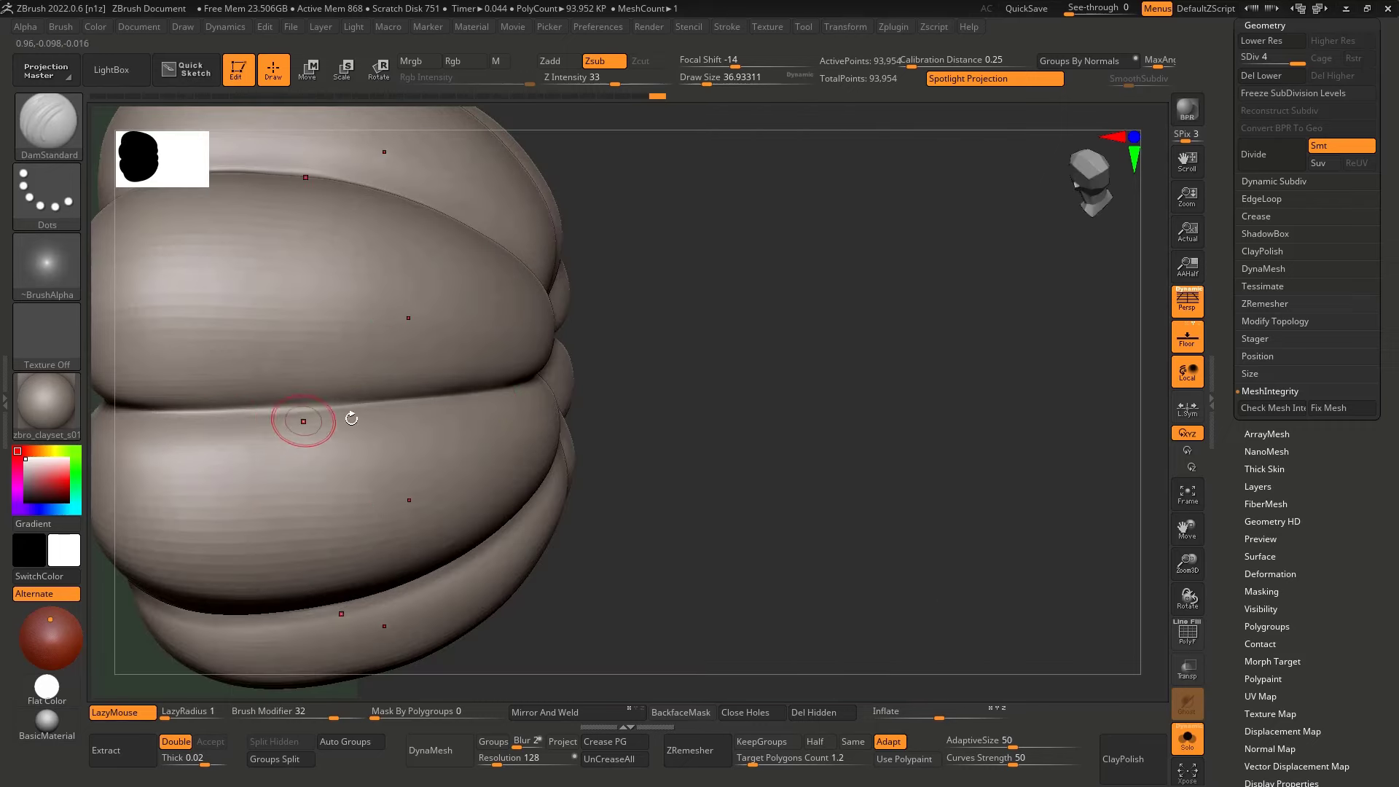
right_drag(351, 418, 634, 398)
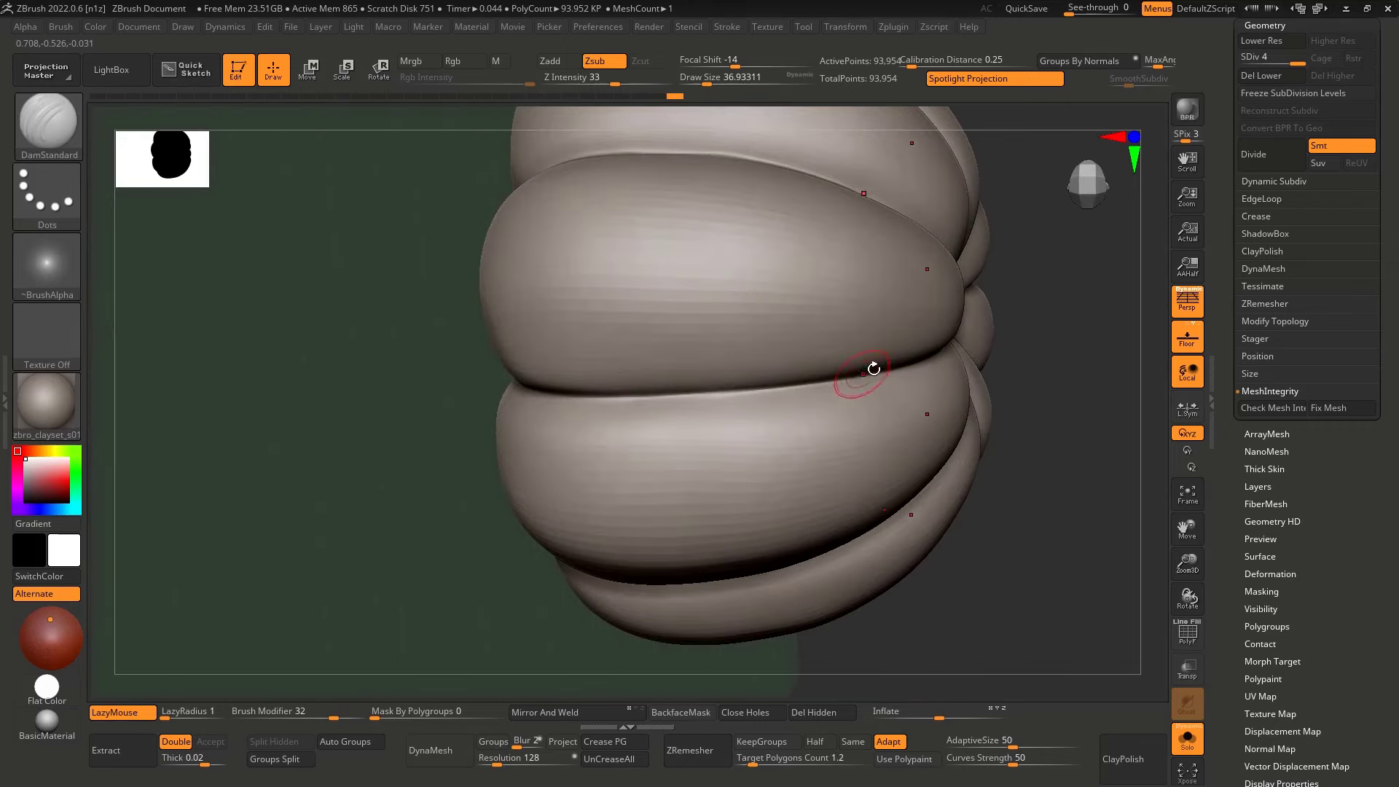
right_drag(874, 369, 593, 387)
Carve a small recess where the grooves meet at the pumpkin's top centre and smooth the surrounding rib ends
shift+click(792, 344)
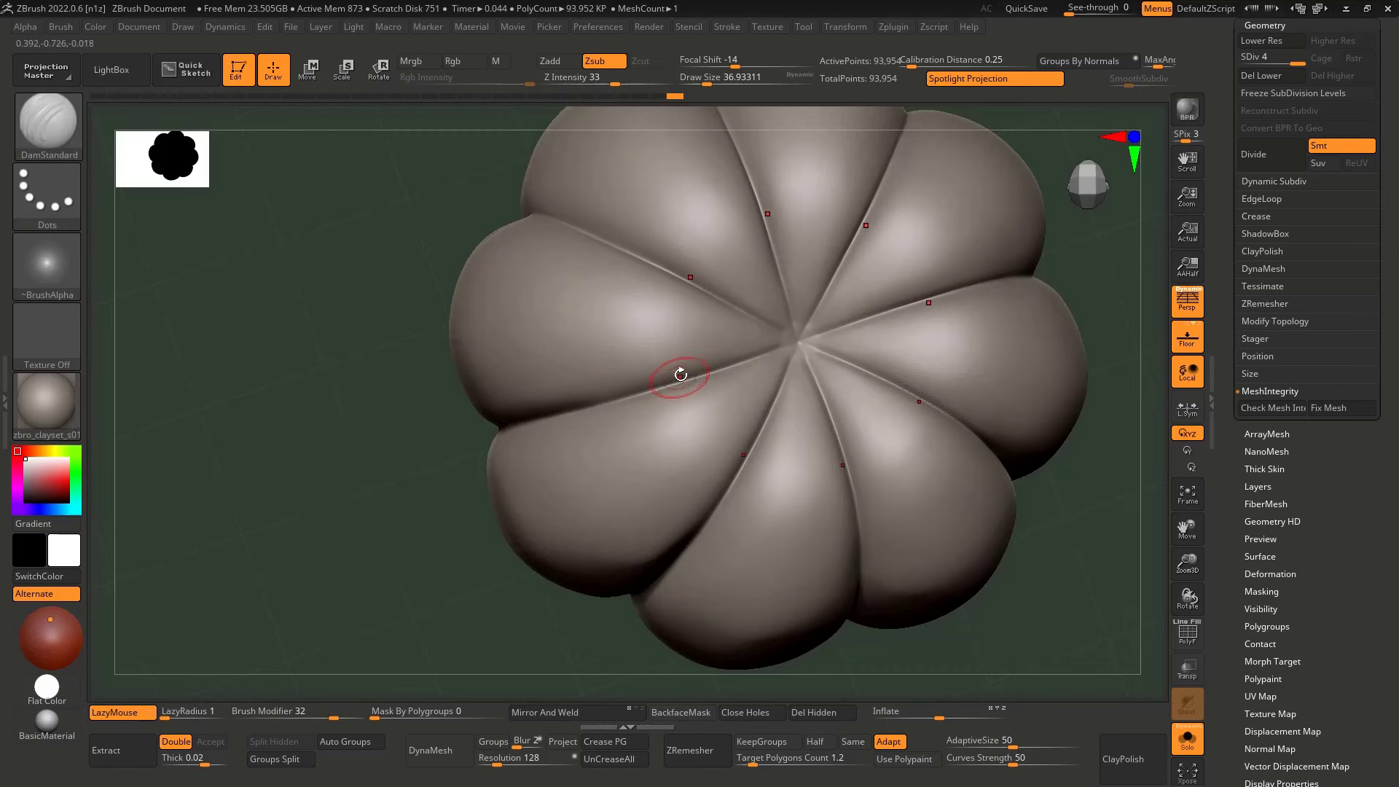
mouse_move(680, 374)
alt+right_down()
mouse_move(539, 368)
mouse_move(666, 363)
alt+right_up()
shift+click(693, 362)
alt+right_drag(750, 354, 694, 352)
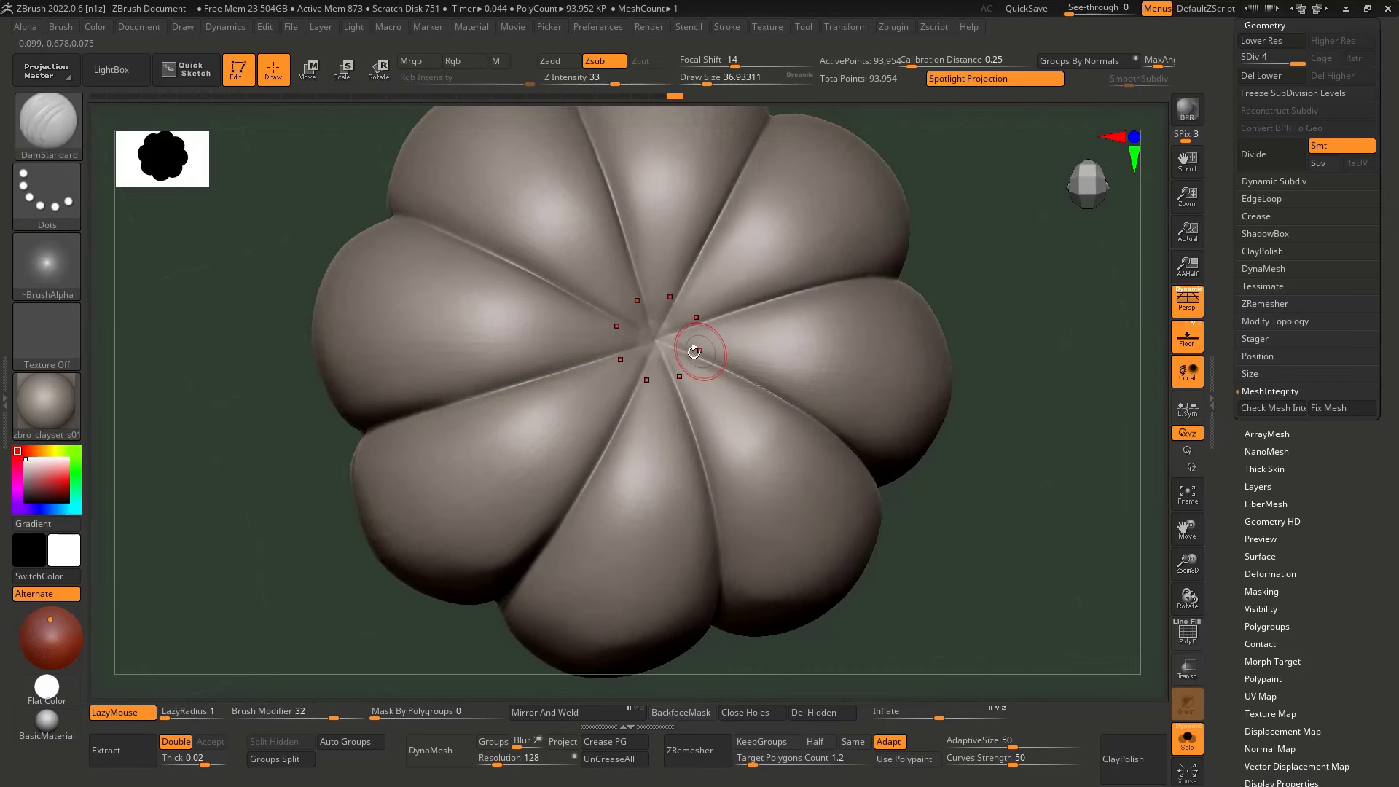
shift+drag(693, 352, 659, 386)
ctrl+right_drag(659, 385, 637, 362)
shift+drag(637, 363, 615, 357)
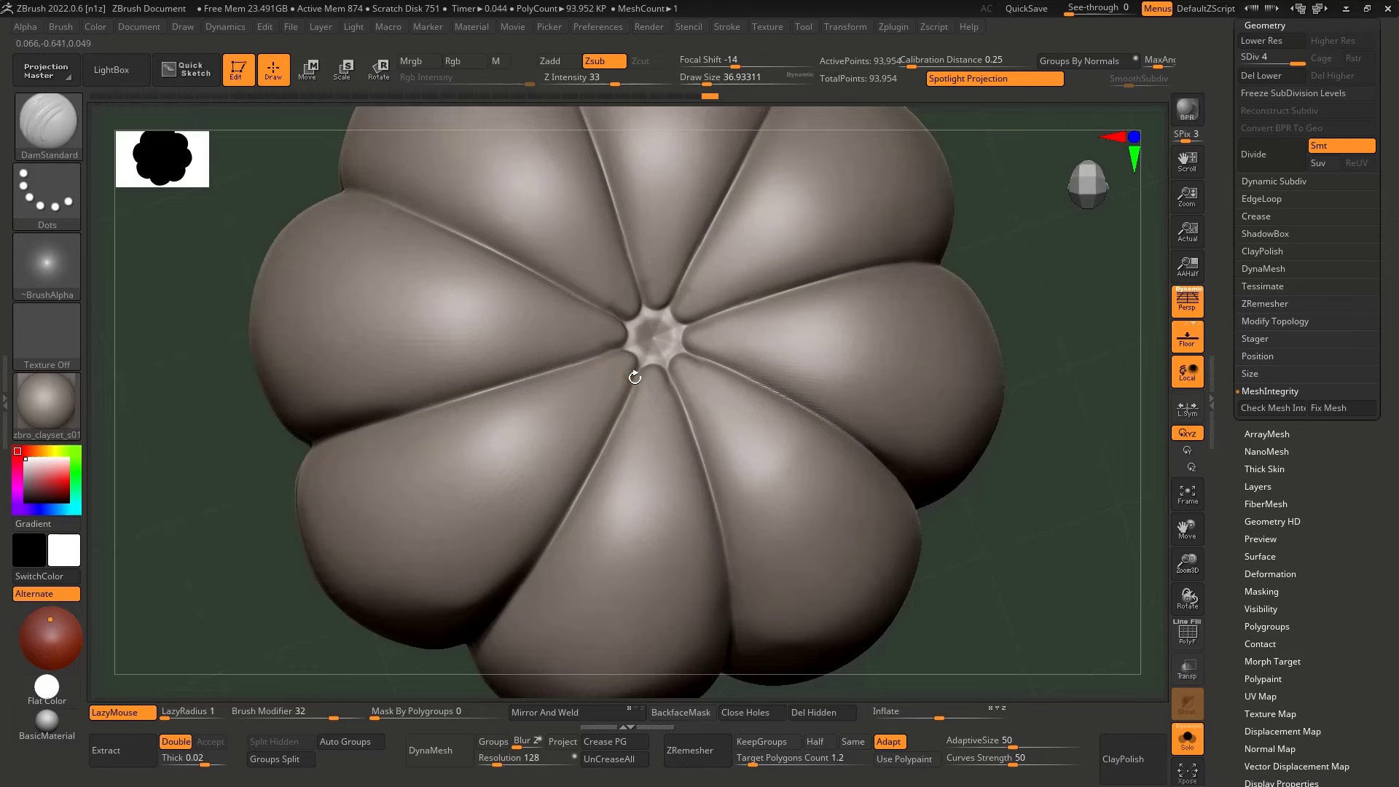
mouse_move(645, 347)
right_down()
mouse_move(663, 365)
mouse_move(648, 360)
mouse_move(662, 419)
mouse_move(644, 438)
mouse_move(619, 403)
mouse_move(615, 321)
right_up()
shift+drag(597, 315, 605, 320)
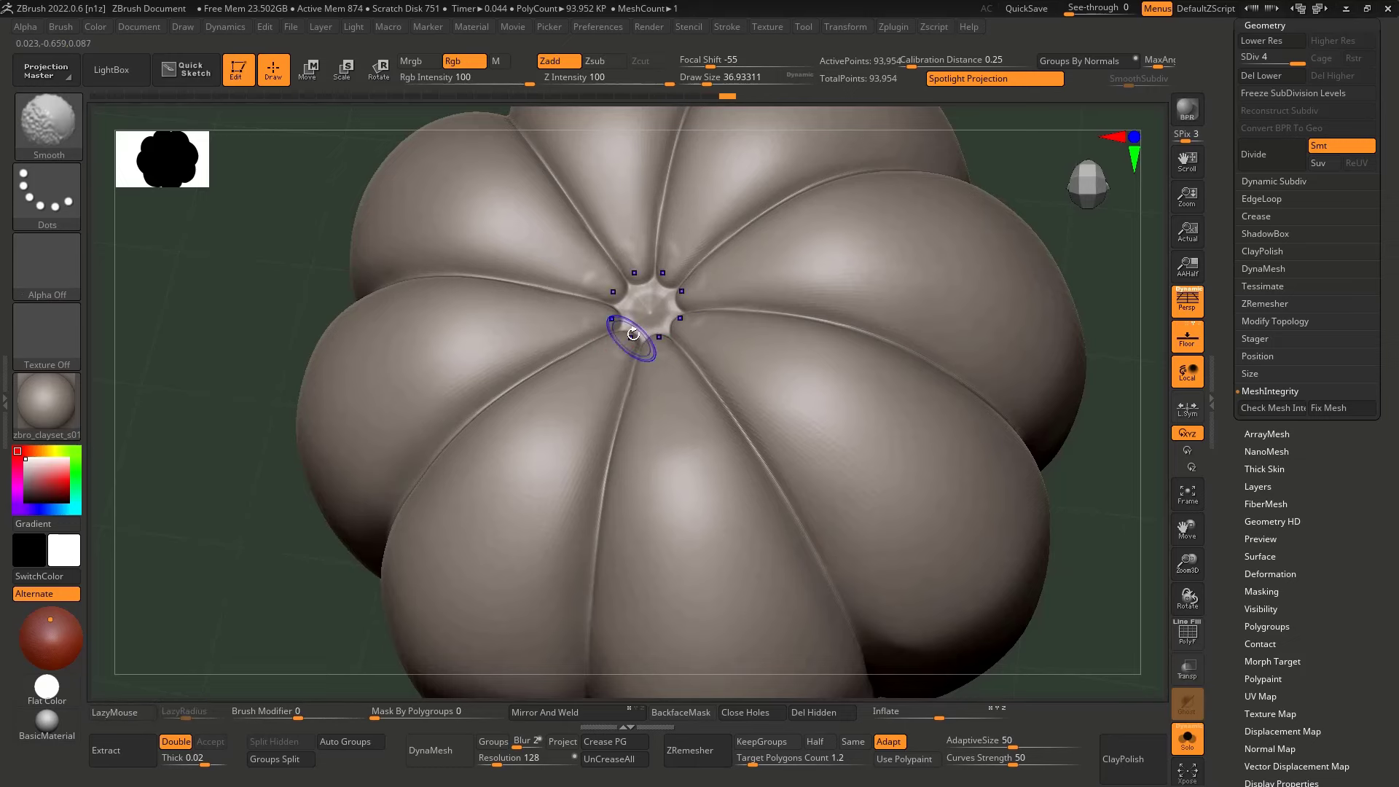
Set the Draw Size to about 51, then build up and smooth the ribs near the top centre with ClayBuildup
mouse_move(549, 322)
ctrl+right_down()
mouse_move(574, 352)
mouse_move(625, 331)
mouse_move(636, 368)
mouse_move(626, 346)
mouse_move(643, 284)
ctrl+right_up()
ctrl+right_drag(666, 371, 675, 294)
key(s)
drag(675, 294, 680, 294)
right_drag(680, 294, 712, 301)
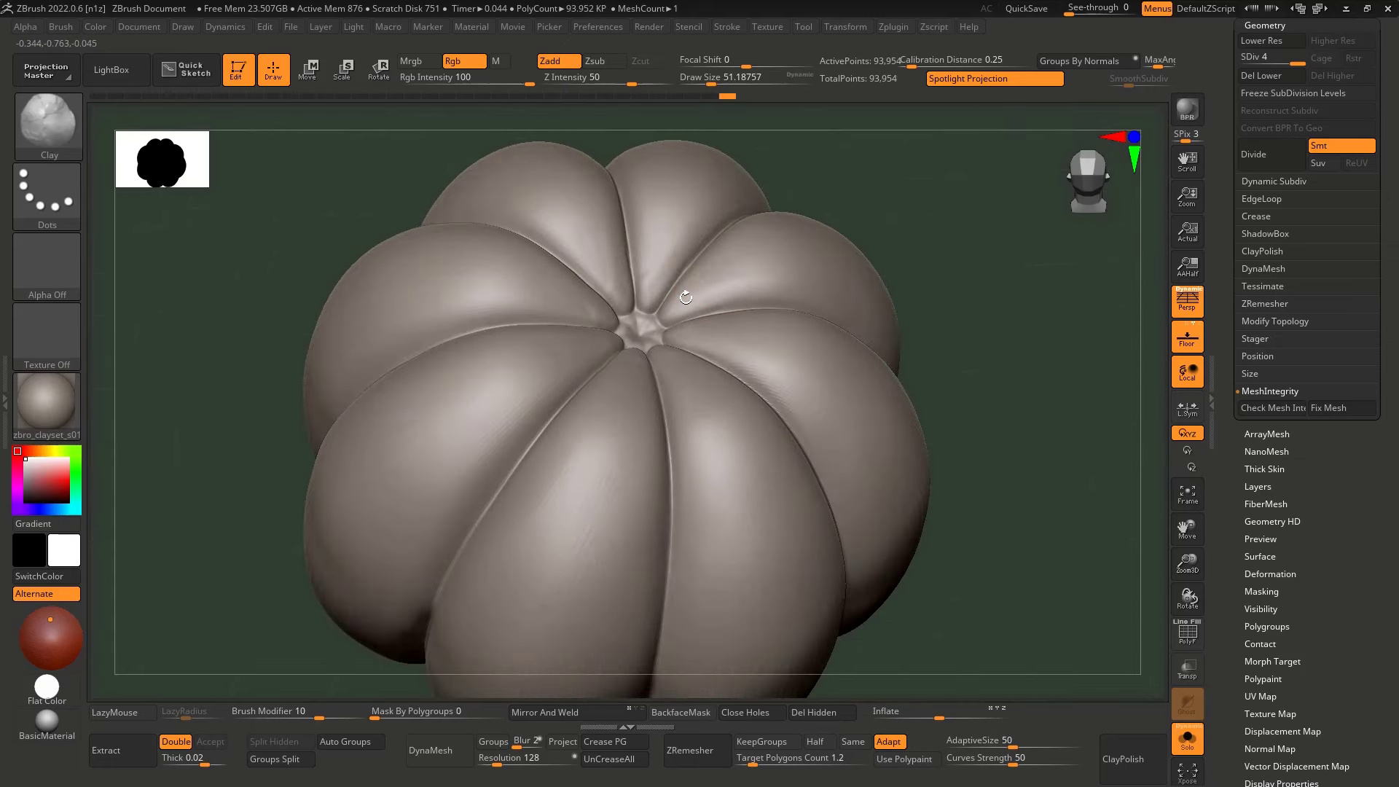
key(b)
key(c)
key(b)
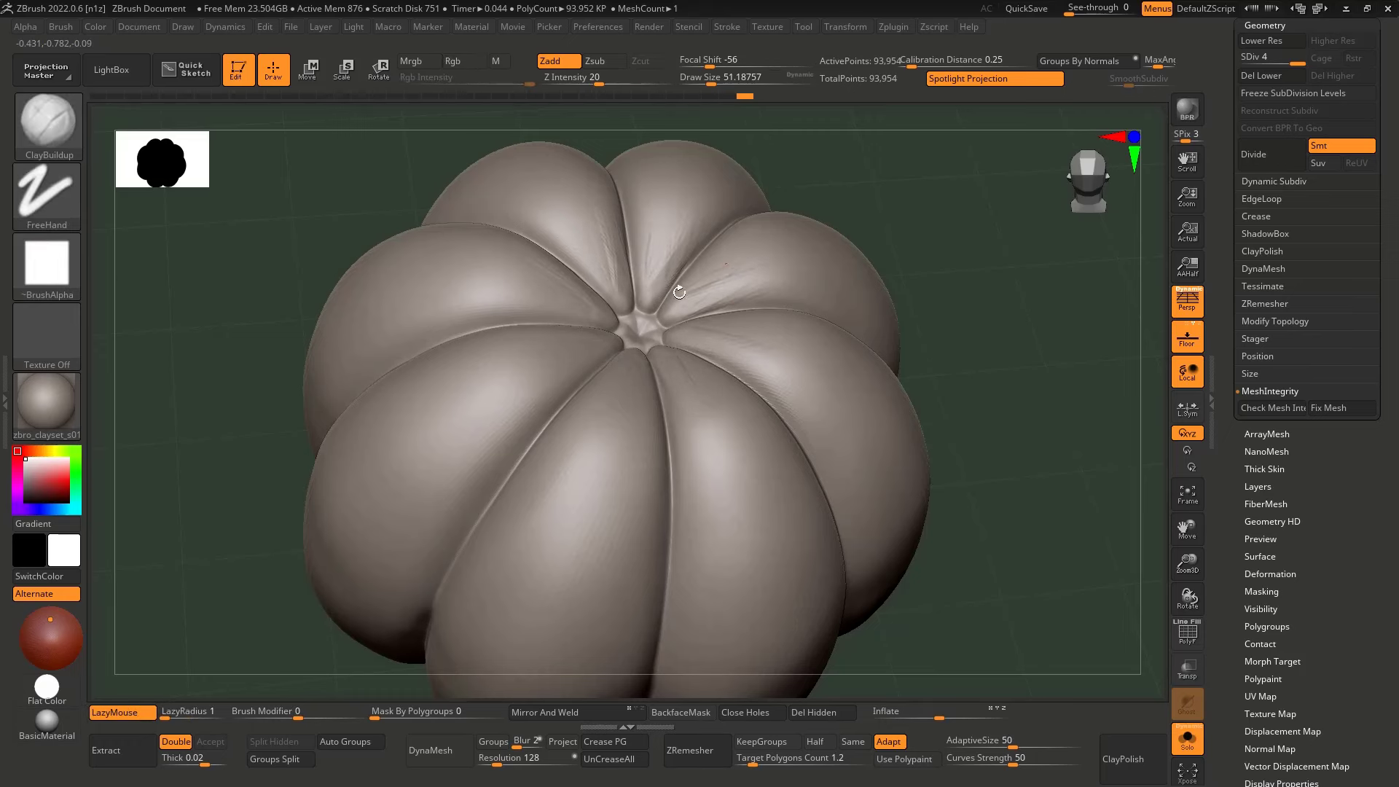
key(shift)
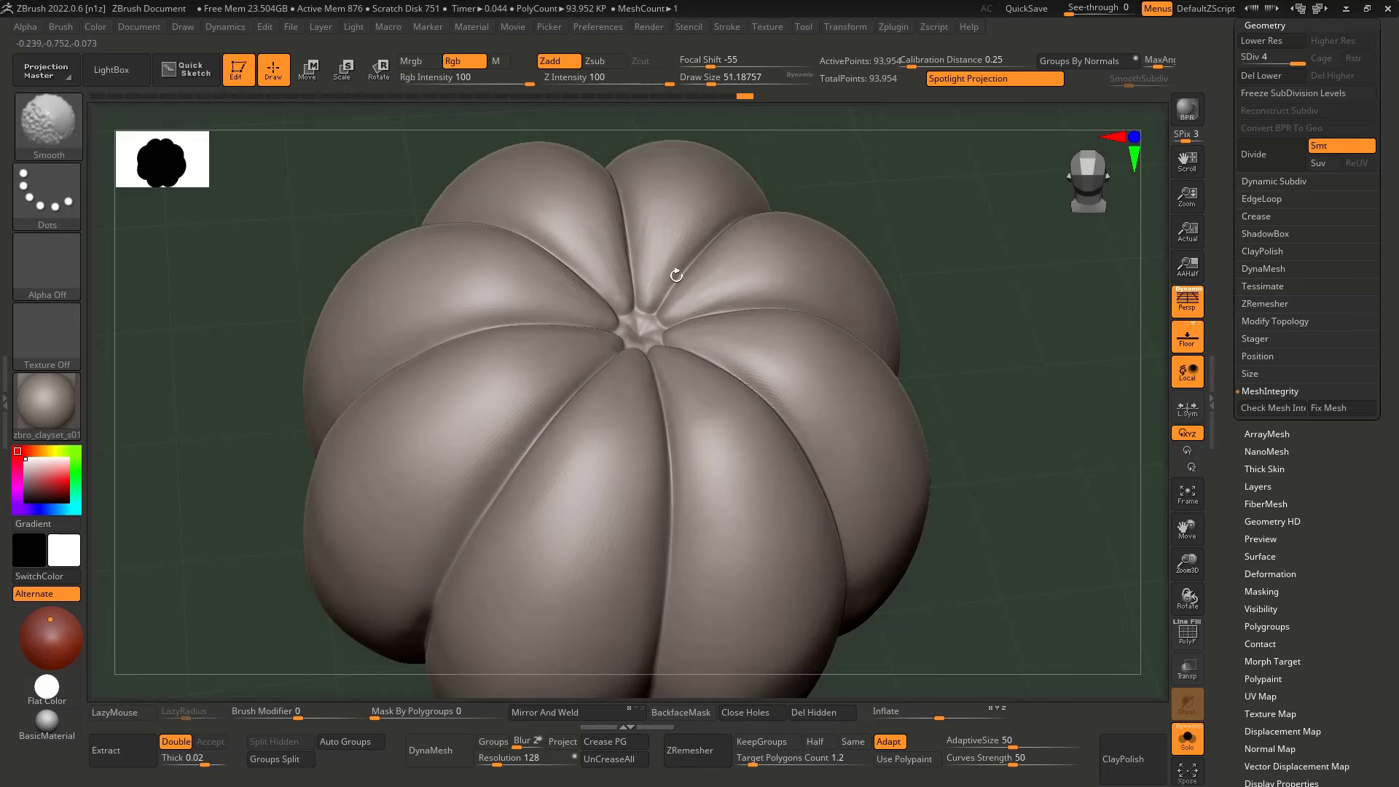
Soften the inner rib ends around the top centre with ClayBuildup and Smooth at Draw Size about 83
right_drag(676, 276, 709, 282)
shift+drag(709, 281, 702, 290)
right_drag(703, 290, 732, 282)
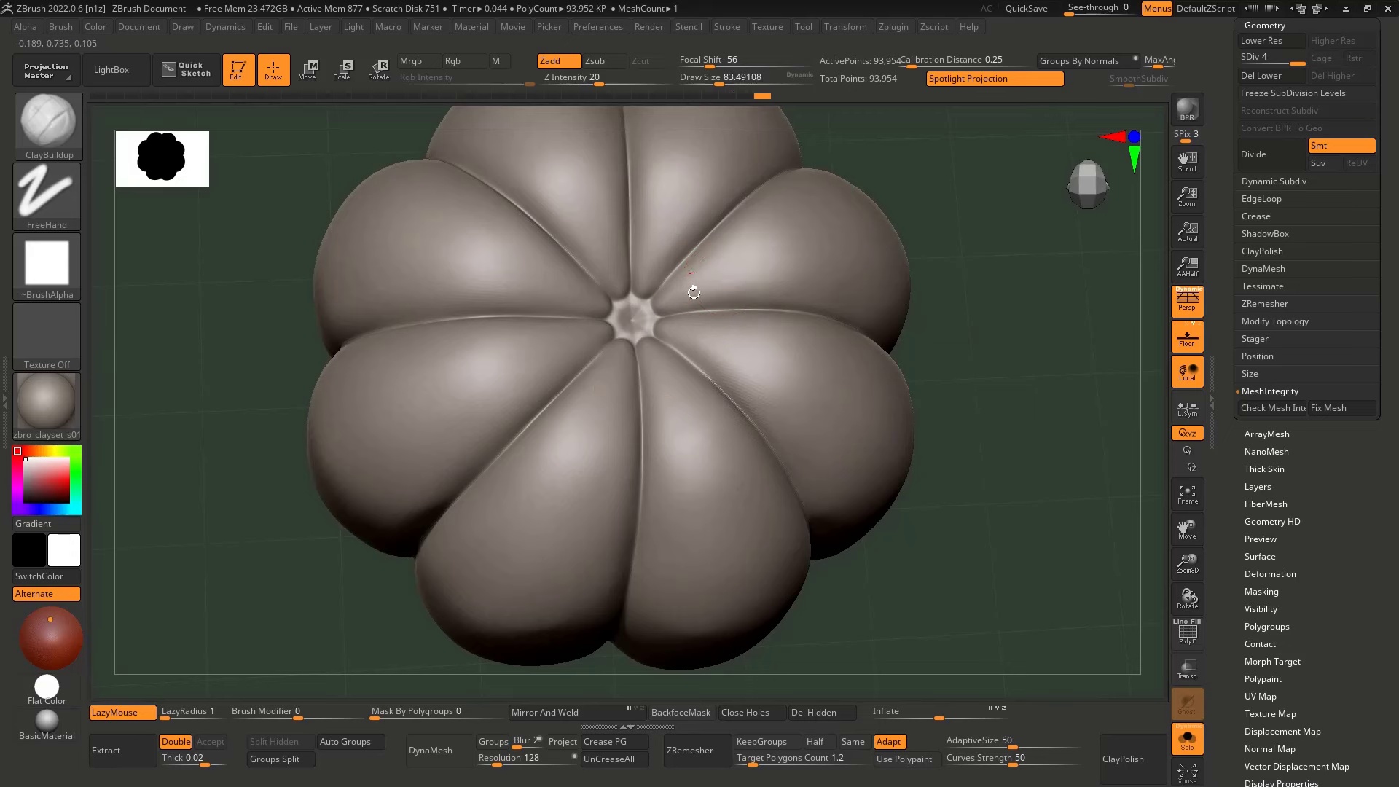
mouse_move(703, 276)
shift+mouse_down()
mouse_move(671, 276)
mouse_move(697, 261)
shift+mouse_up()
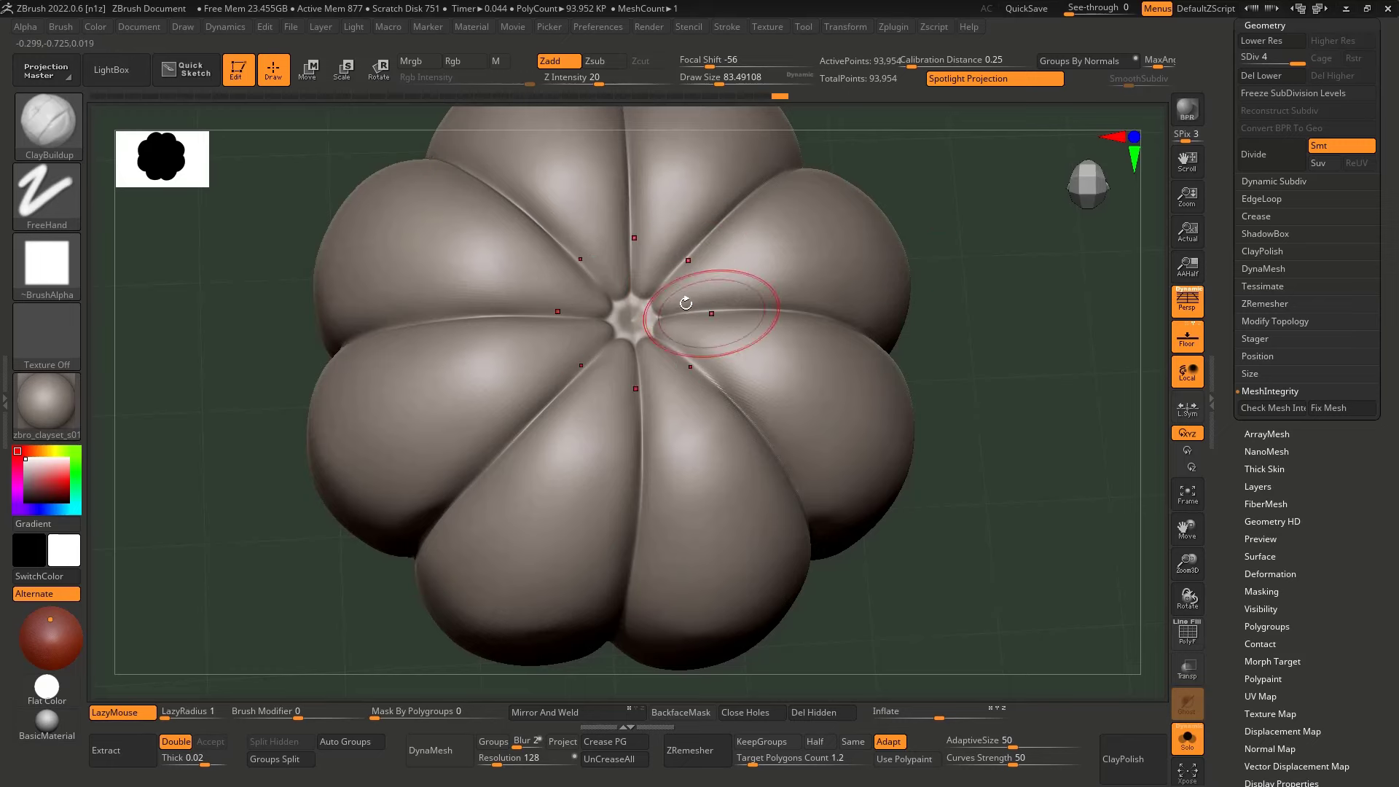
shift+drag(666, 304, 701, 286)
mouse_move(701, 285)
shift+right_down()
mouse_move(690, 247)
mouse_move(686, 332)
mouse_move(706, 297)
mouse_move(665, 328)
shift+right_up()
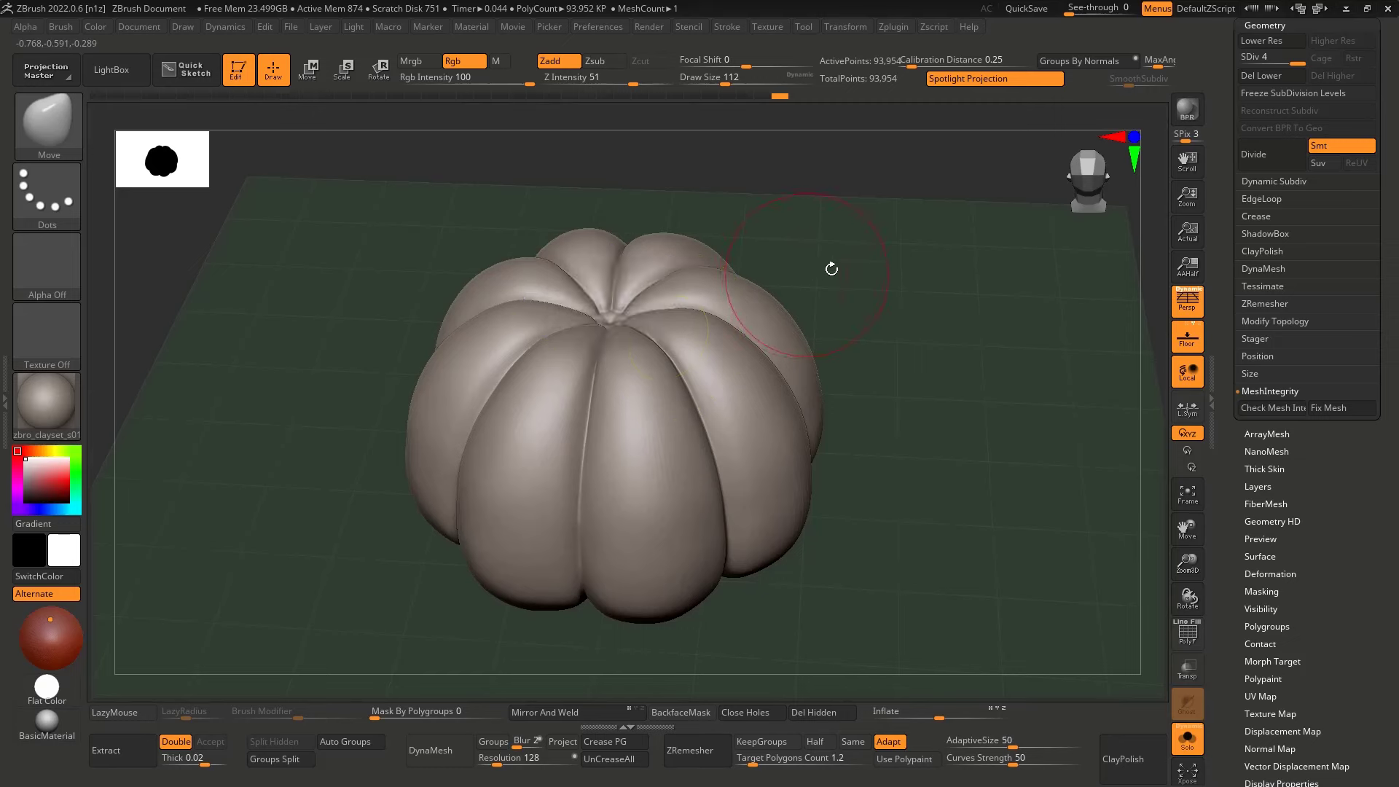
Select DamStandard for the pumpkin's underside and hide the floor grid, keeping perspective on
mouse_move(830, 269)
right_down()
mouse_move(906, 272)
mouse_move(806, 241)
mouse_move(834, 302)
mouse_move(743, 287)
mouse_move(585, 406)
mouse_move(581, 372)
mouse_move(675, 284)
mouse_move(503, 443)
mouse_move(537, 340)
mouse_move(511, 446)
right_up()
key(b)
key(d)
key(s)
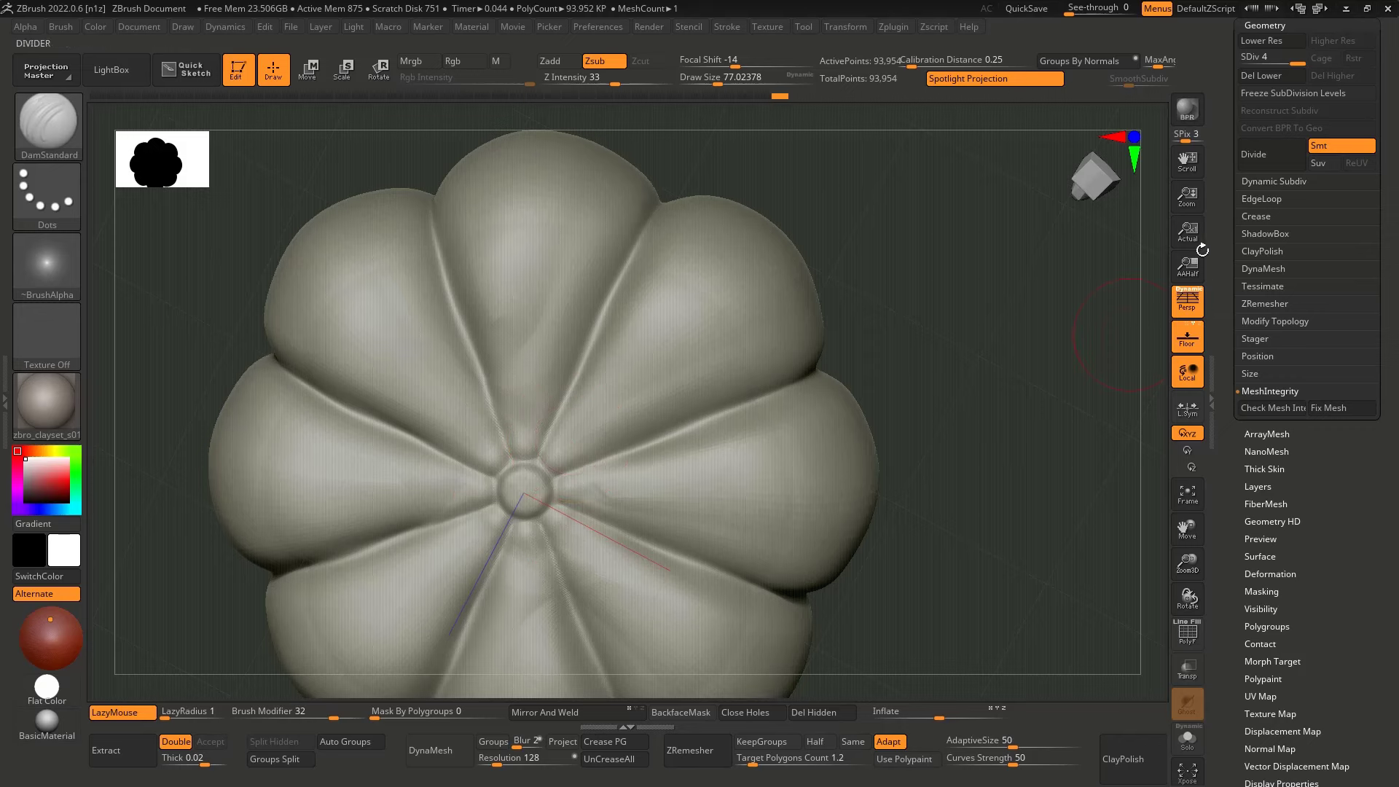
click(1188, 309)
click(1188, 309)
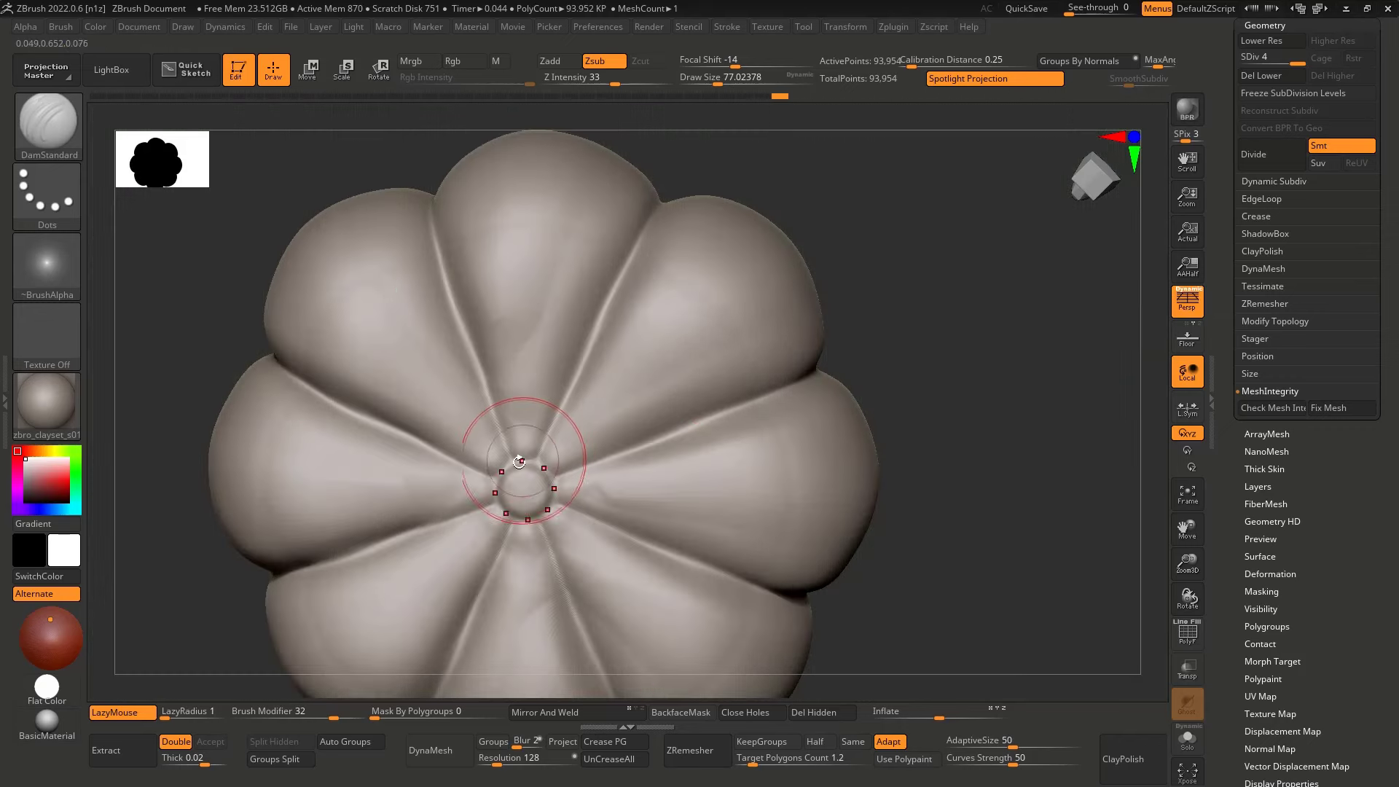
Carve and smooth the ring around the underside's centre with DamStandard at Draw Size about 46, undoing one stroke
right_drag(519, 462, 558, 391)
key(s)
drag(558, 392, 550, 391)
key(shift+f)
key(shift+f)
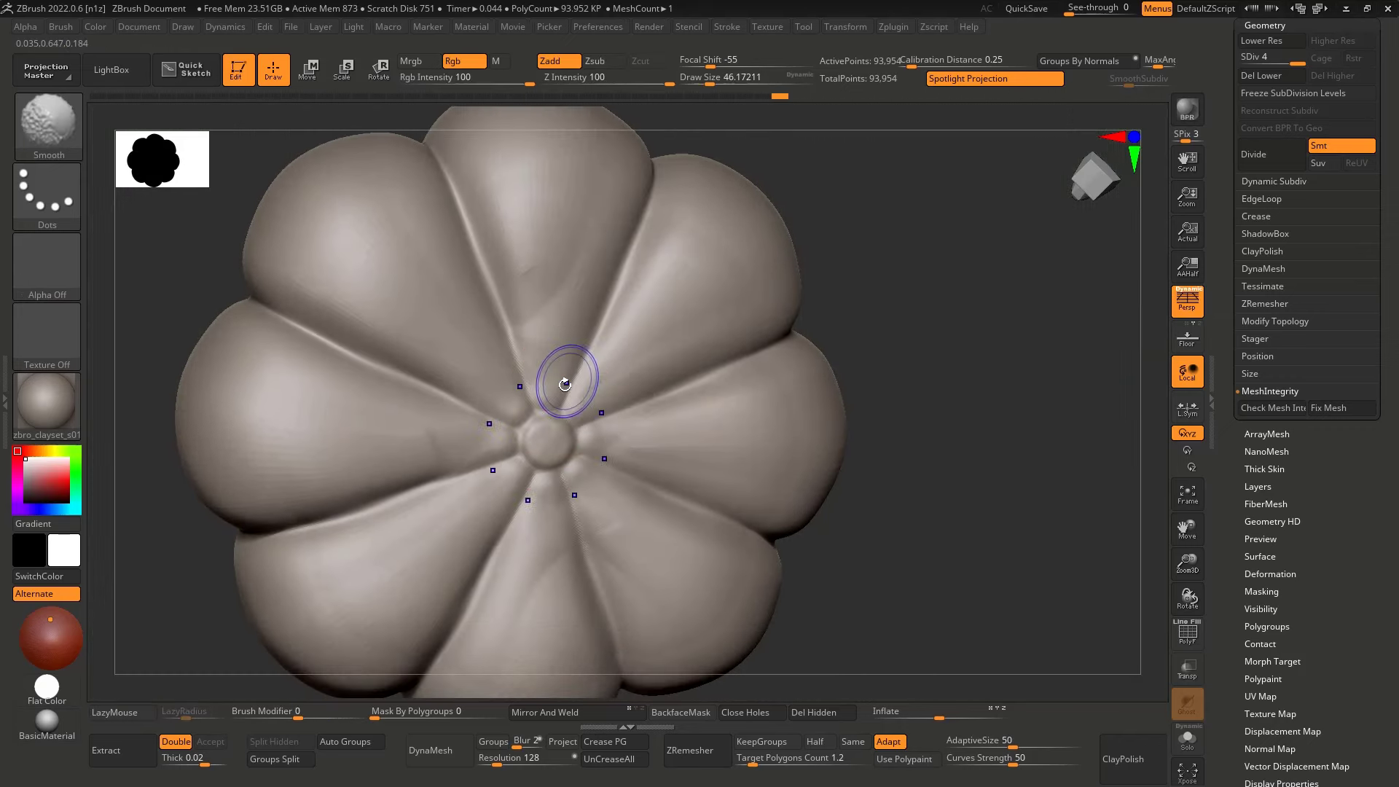
ctrl+right_drag(565, 385, 540, 412)
drag(531, 406, 575, 393)
key(ctrl+z)
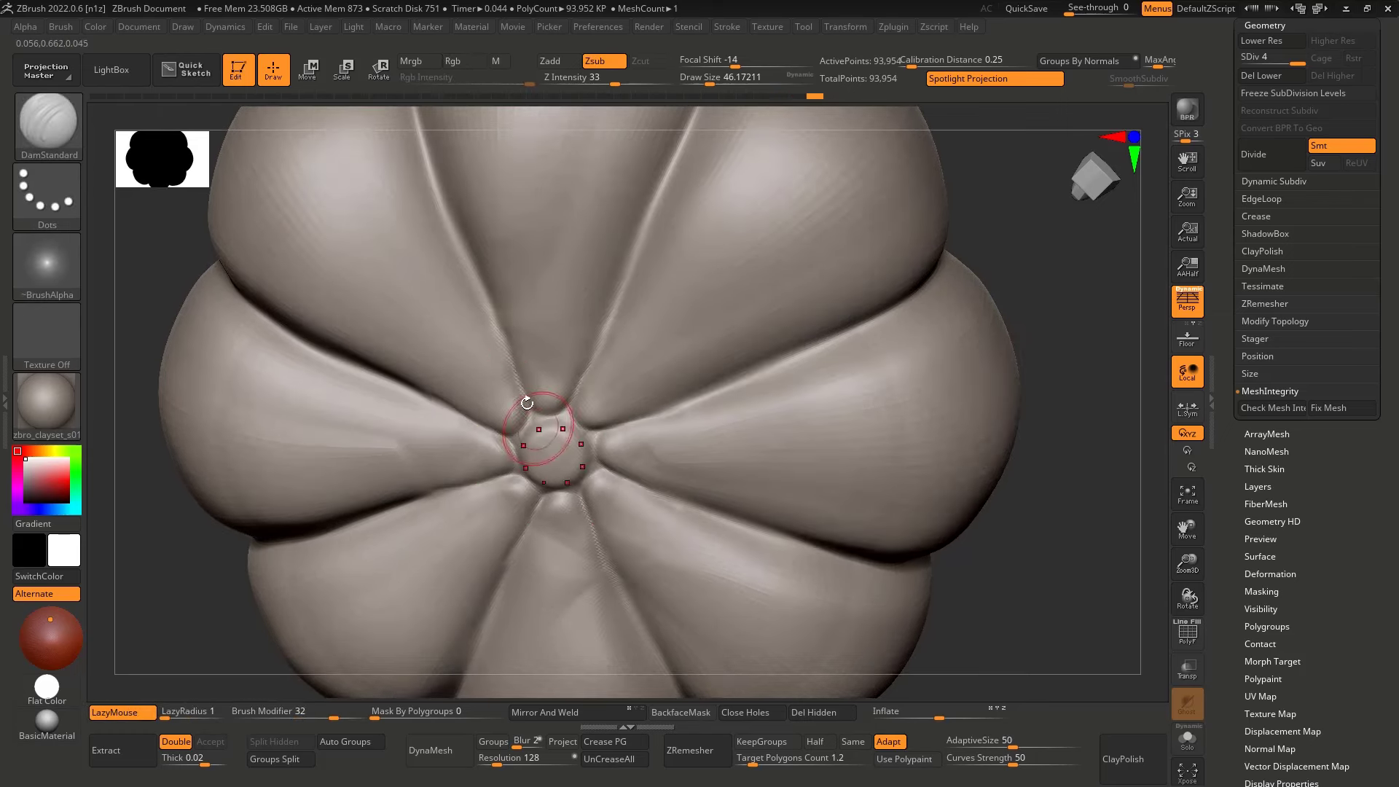
key(shift)
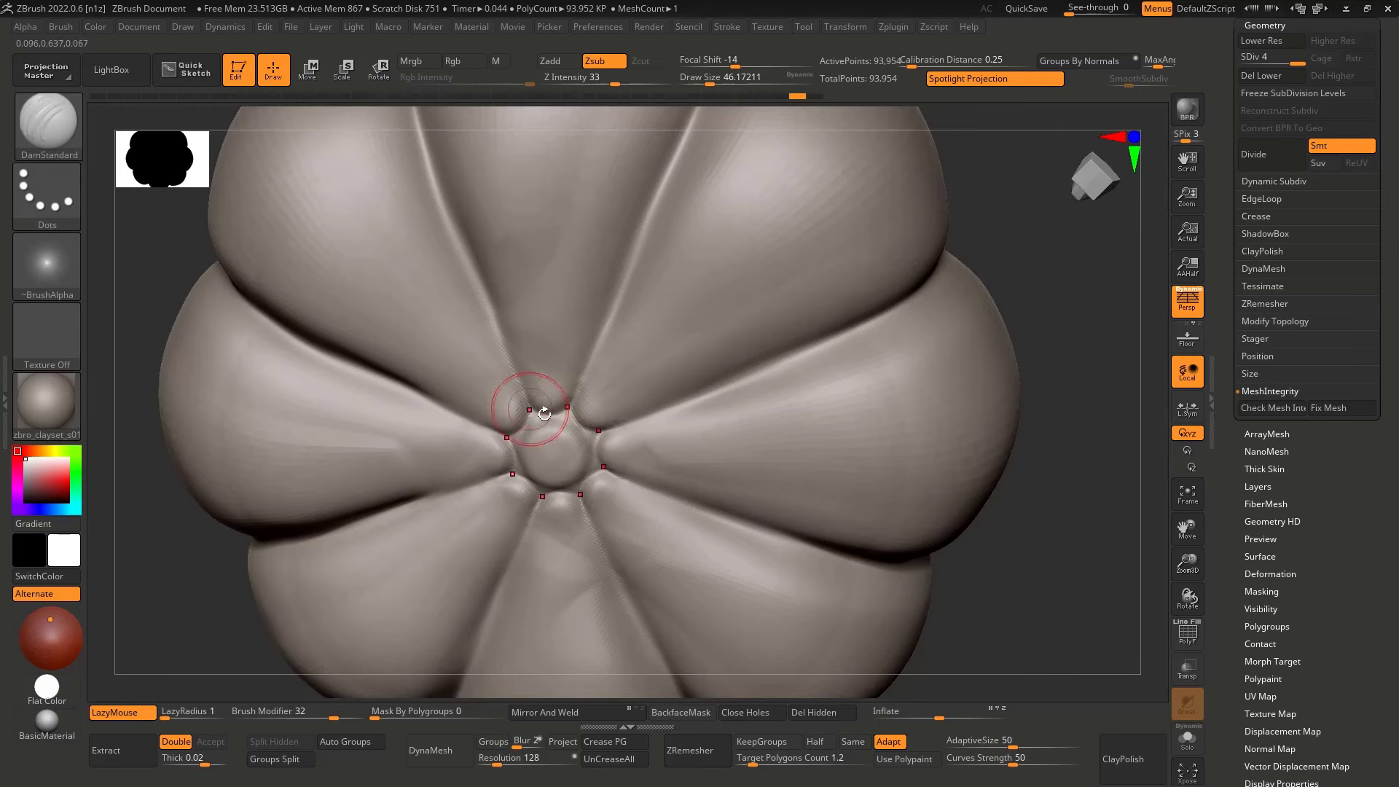
mouse_move(540, 358)
ctrl+right_down()
mouse_move(609, 293)
mouse_move(541, 330)
mouse_move(571, 291)
mouse_move(631, 291)
mouse_move(566, 406)
mouse_move(604, 318)
ctrl+right_up()
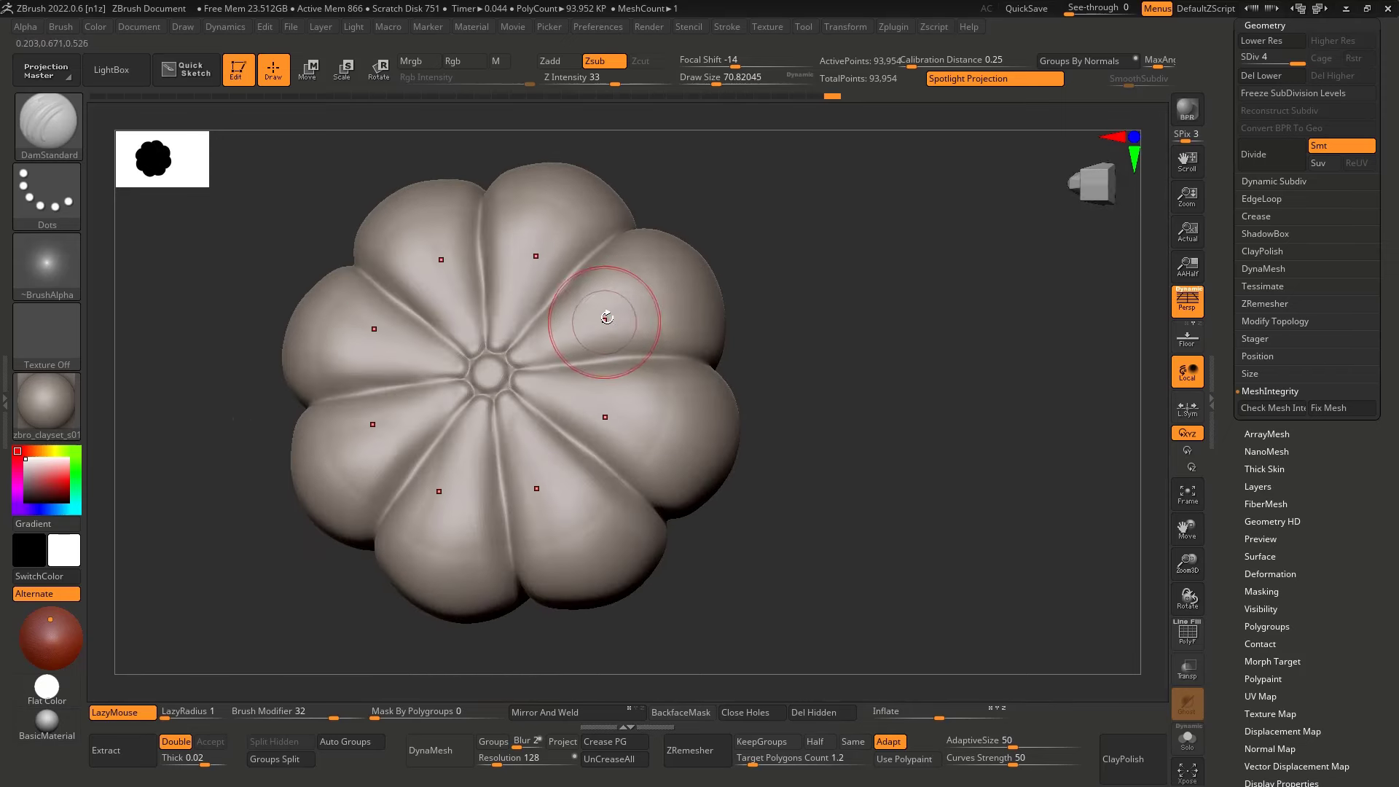
Even out the underside ribs with the Clay brush at subdivision level 2, and return to level 4
key(shift+d)
key(shift+d)
key(b)
key(c)
key(l)
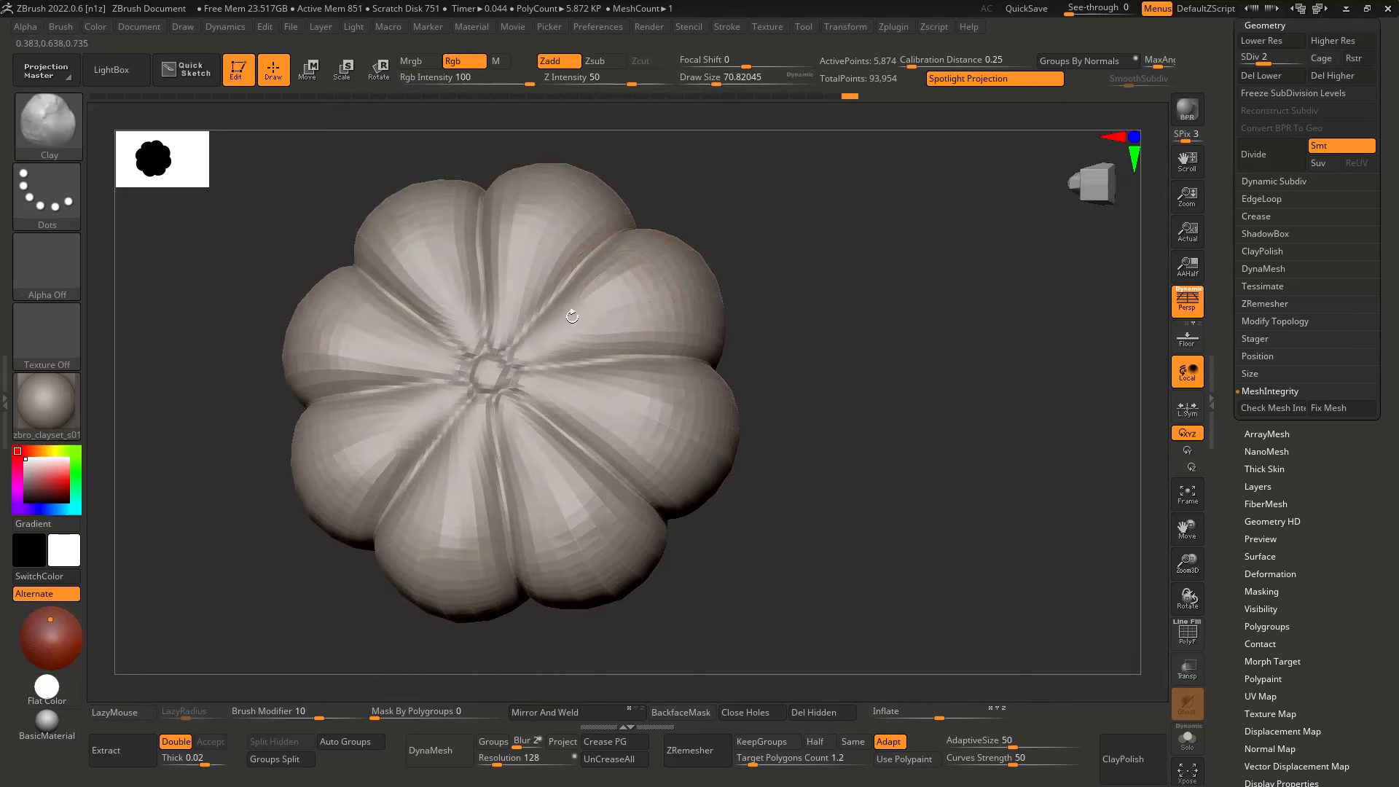
key(d)
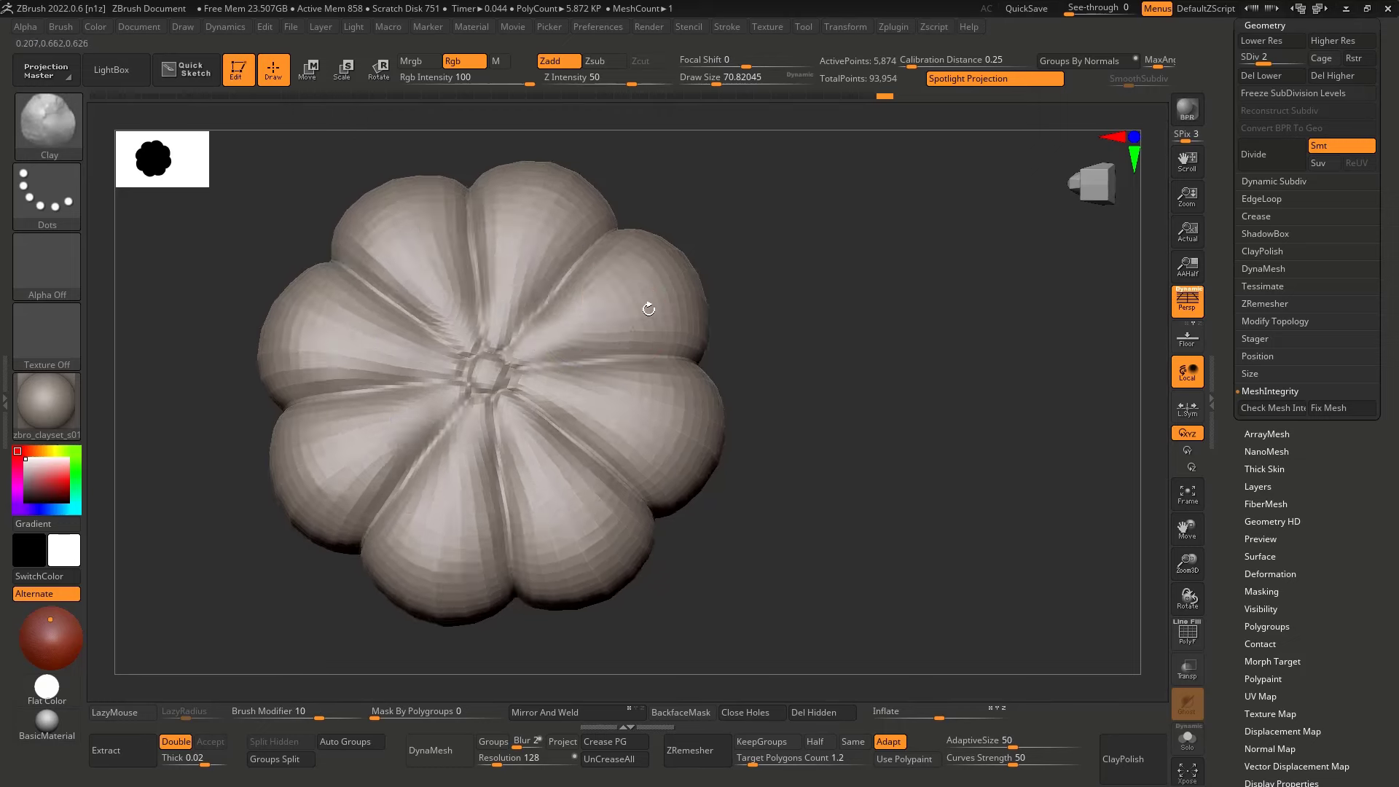
right_drag(646, 302, 603, 265)
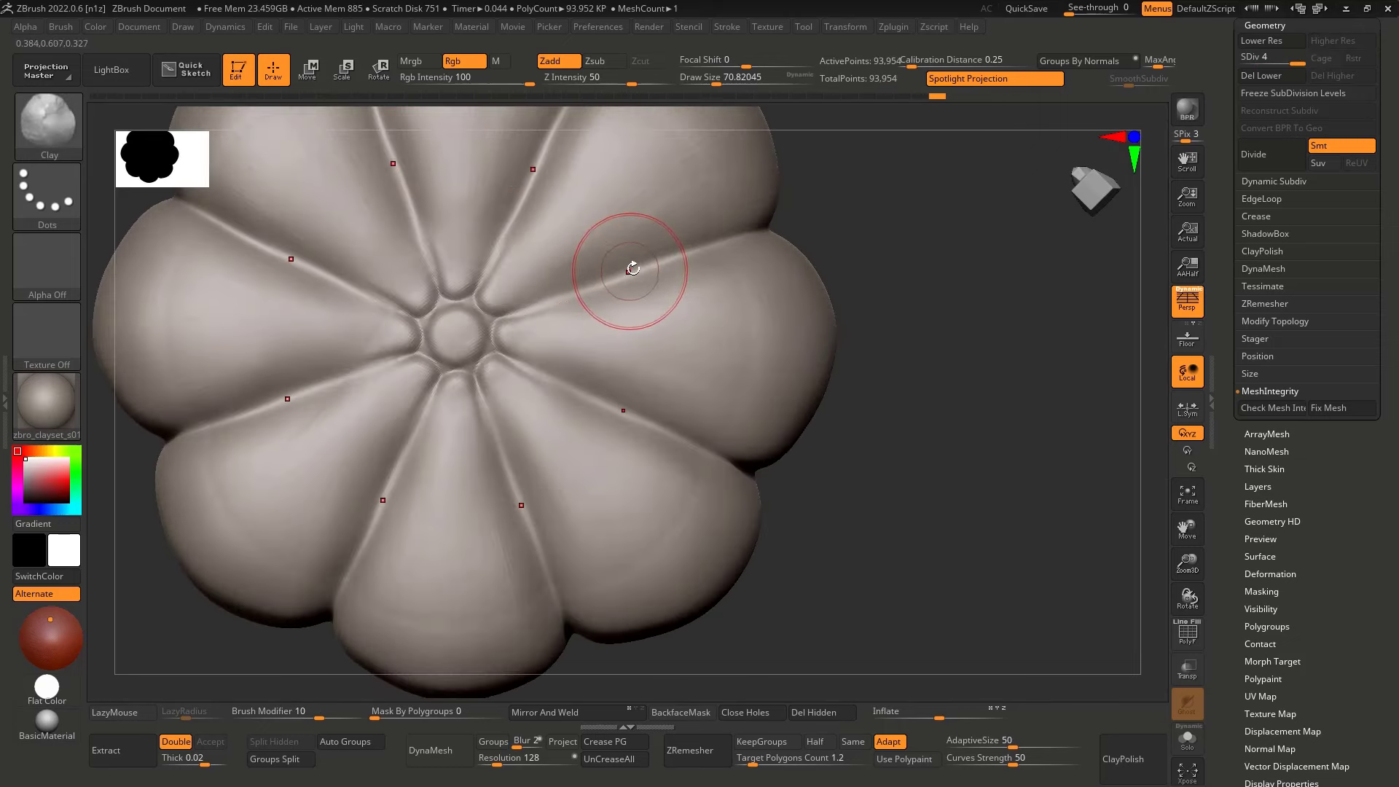
Deepen the underside grooves out from the central ring with DamStandard at Draw Size about 71, undoing a stray stroke
key(b)
key(d)
key(s)
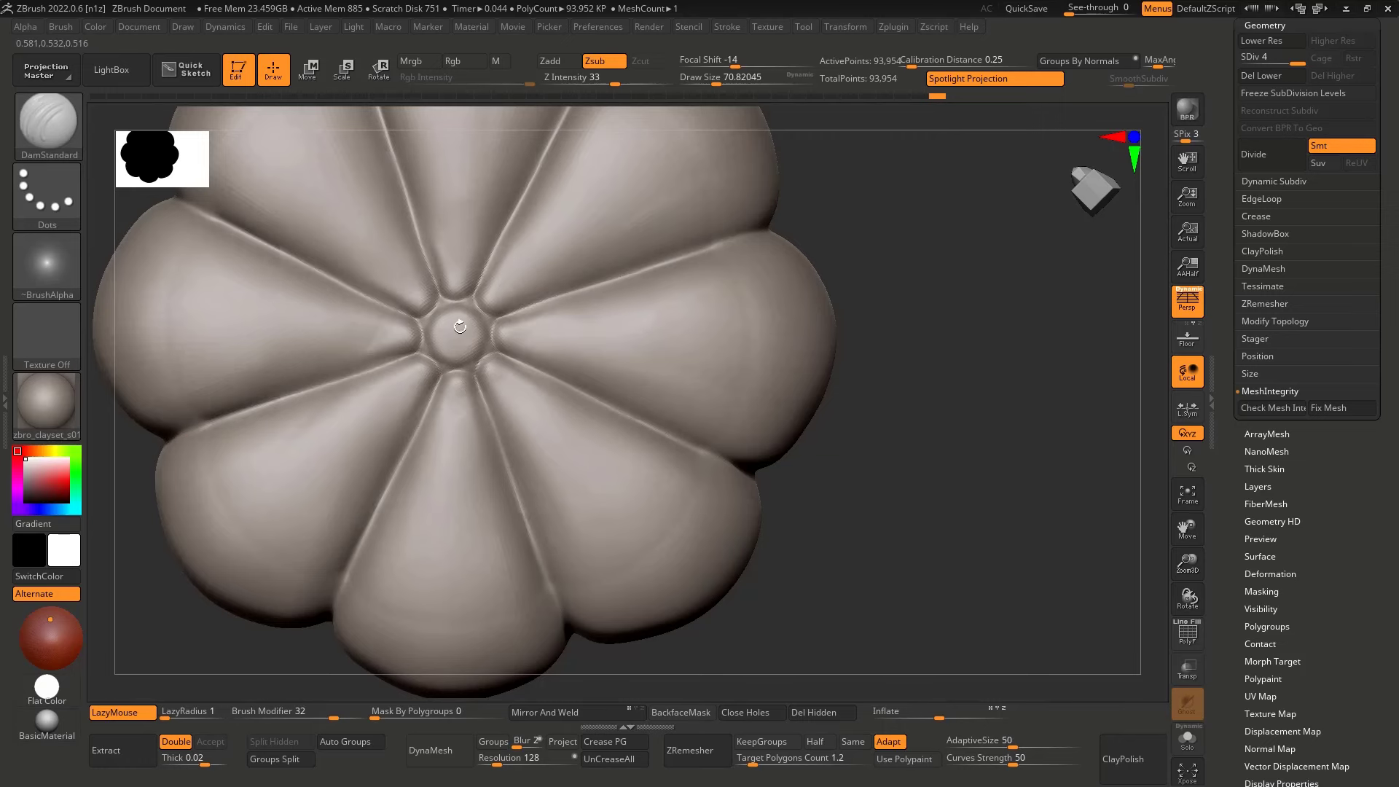
mouse_move(460, 326)
right_down()
mouse_move(590, 321)
mouse_move(534, 333)
right_up()
drag(676, 267, 687, 260)
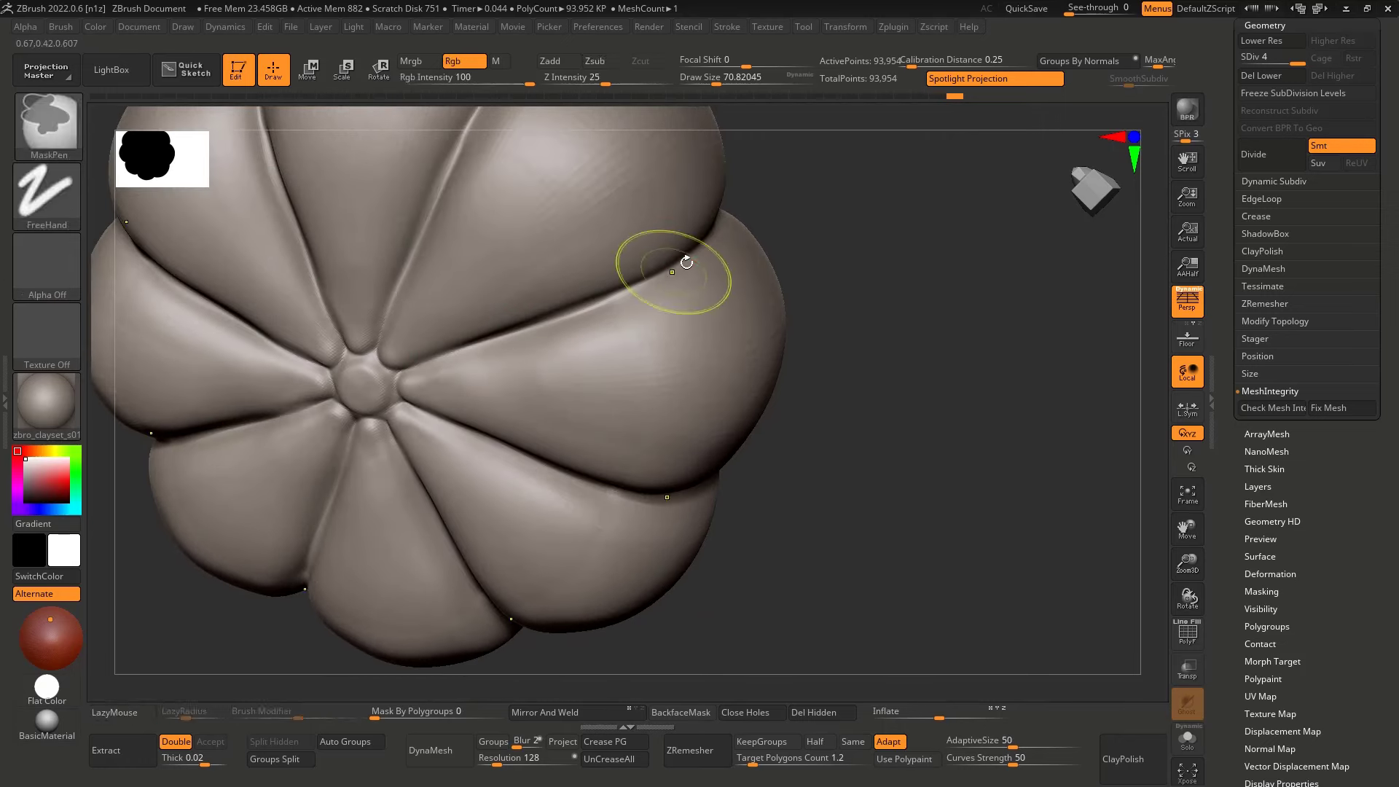
key(ctrl+z)
mouse_move(555, 277)
ctrl+right_down()
mouse_move(581, 315)
mouse_move(559, 352)
mouse_move(609, 340)
mouse_move(608, 362)
mouse_move(646, 346)
mouse_move(634, 325)
mouse_move(624, 387)
ctrl+right_up()
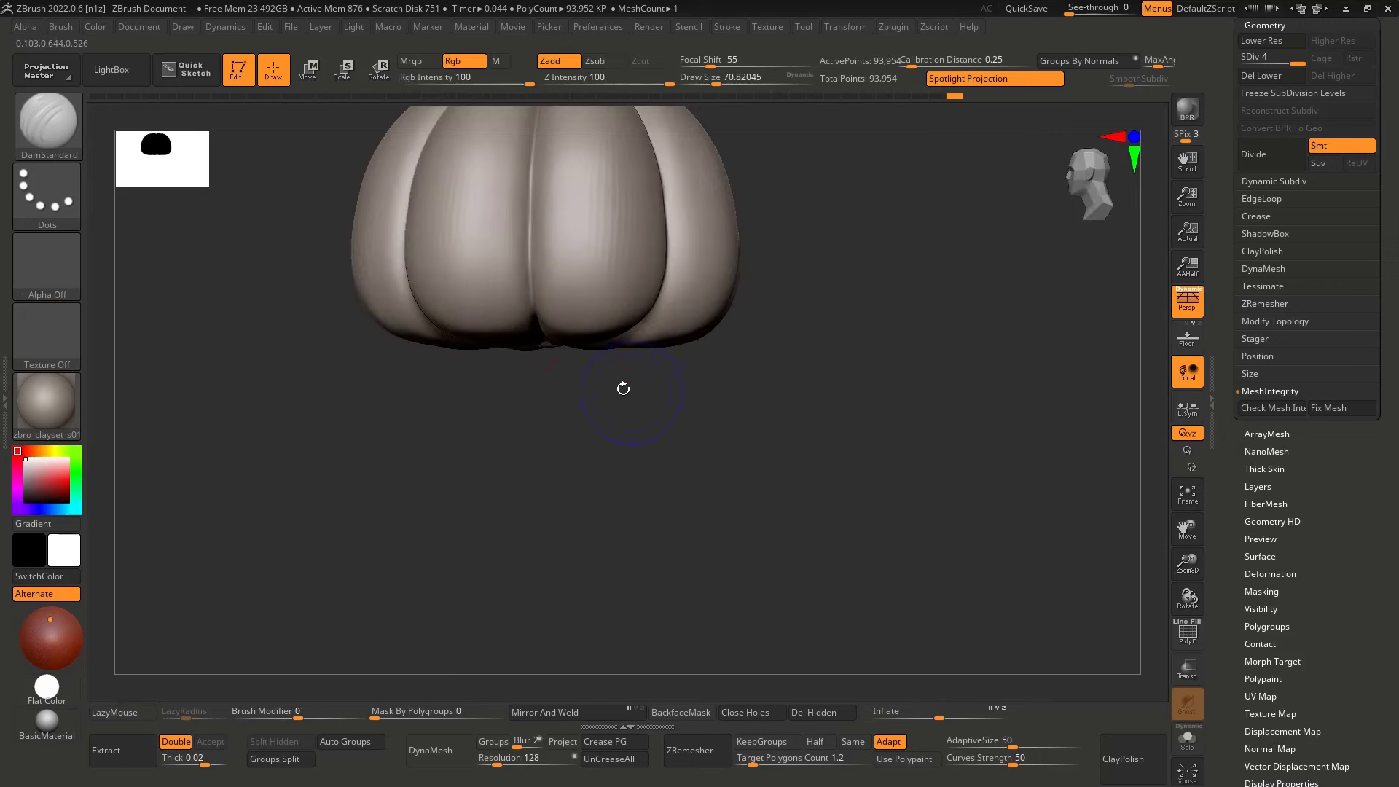
Adjust the lower ends of the ribs with the Move brush at Draw Size about 116
mouse_move(506, 369)
right_down()
mouse_move(499, 325)
mouse_move(551, 353)
mouse_move(531, 391)
mouse_move(540, 290)
mouse_move(512, 334)
mouse_move(584, 534)
mouse_move(881, 340)
mouse_move(838, 365)
right_up()
key(b)
key(m)
key(v)
key(shift+d)
key(shift+d)
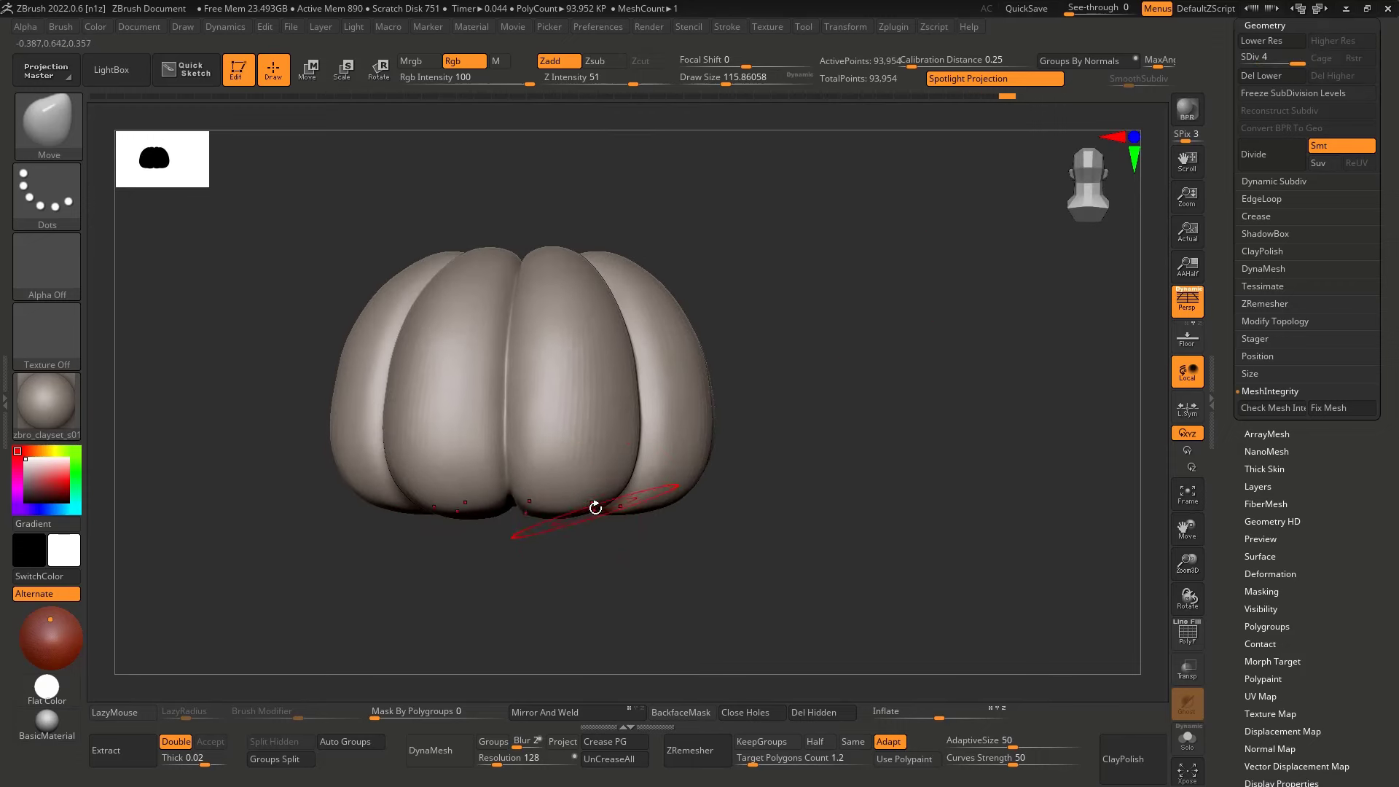
drag(594, 506, 599, 512)
Select DamStandard, try a crease across the sides of the ribs, and undo it
mouse_move(496, 489)
right_down()
mouse_move(493, 475)
mouse_move(472, 484)
mouse_move(505, 433)
mouse_move(387, 454)
mouse_move(375, 365)
mouse_move(366, 469)
mouse_move(420, 412)
mouse_move(362, 386)
mouse_move(406, 384)
mouse_move(387, 391)
mouse_move(416, 359)
mouse_move(427, 403)
mouse_move(430, 391)
mouse_move(618, 391)
mouse_move(743, 405)
mouse_move(615, 368)
mouse_move(618, 415)
right_up()
mouse_move(607, 304)
alt+right_down()
mouse_move(605, 277)
mouse_move(643, 356)
mouse_move(532, 349)
alt+right_up()
key(b)
key(d)
key(s)
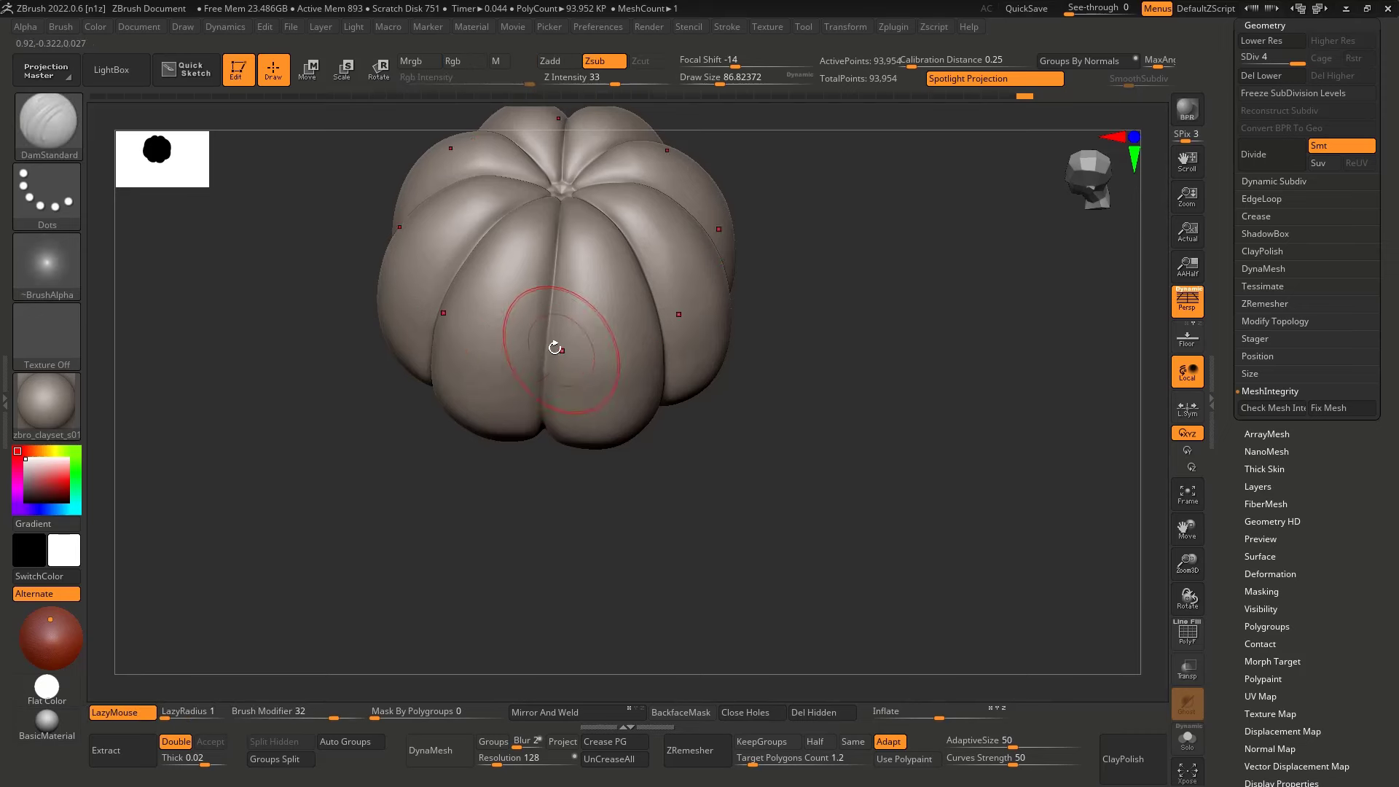
drag(609, 367, 618, 366)
key(ctrl+z)
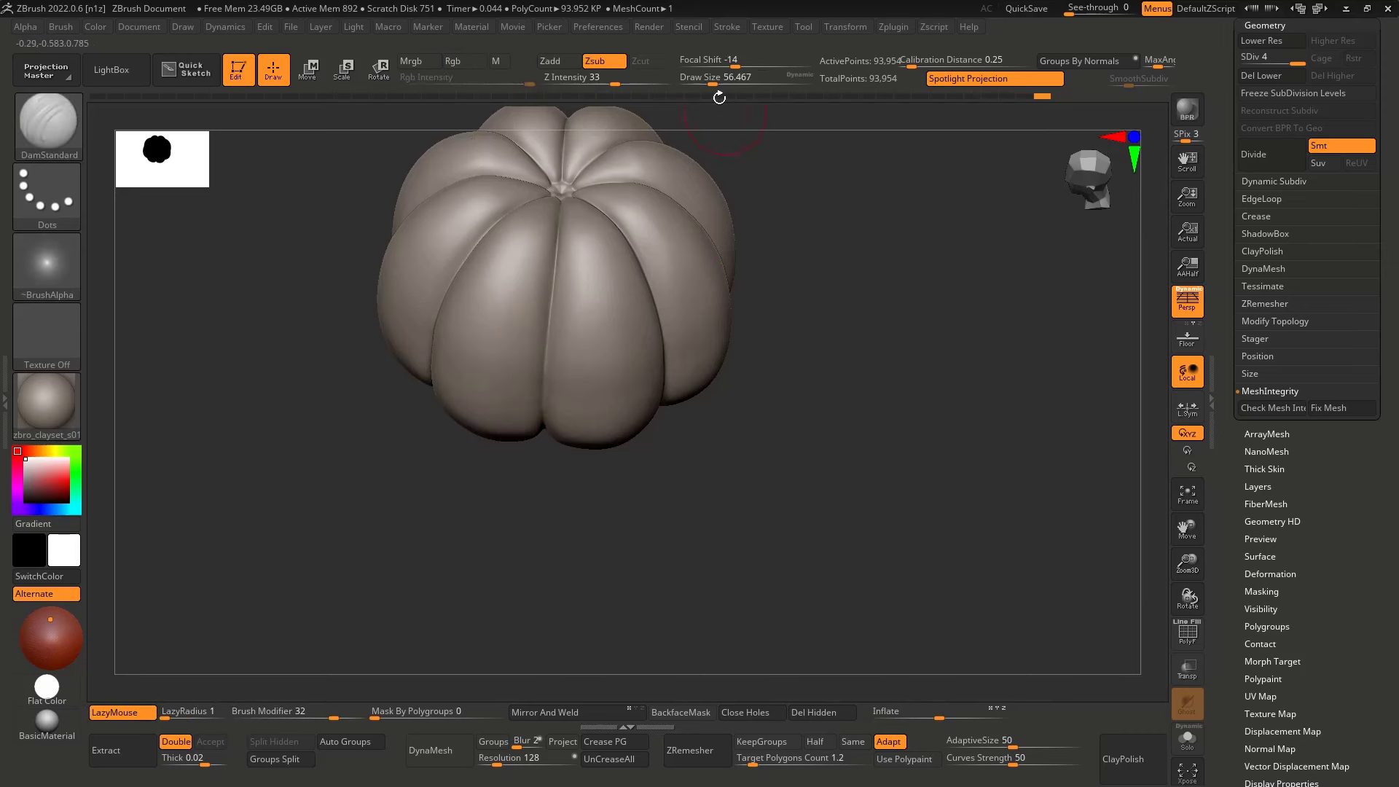
Set the radial symmetry count to 4 and try short DamStandard creases beside the grooves at Draw Size about 56
click(844, 27)
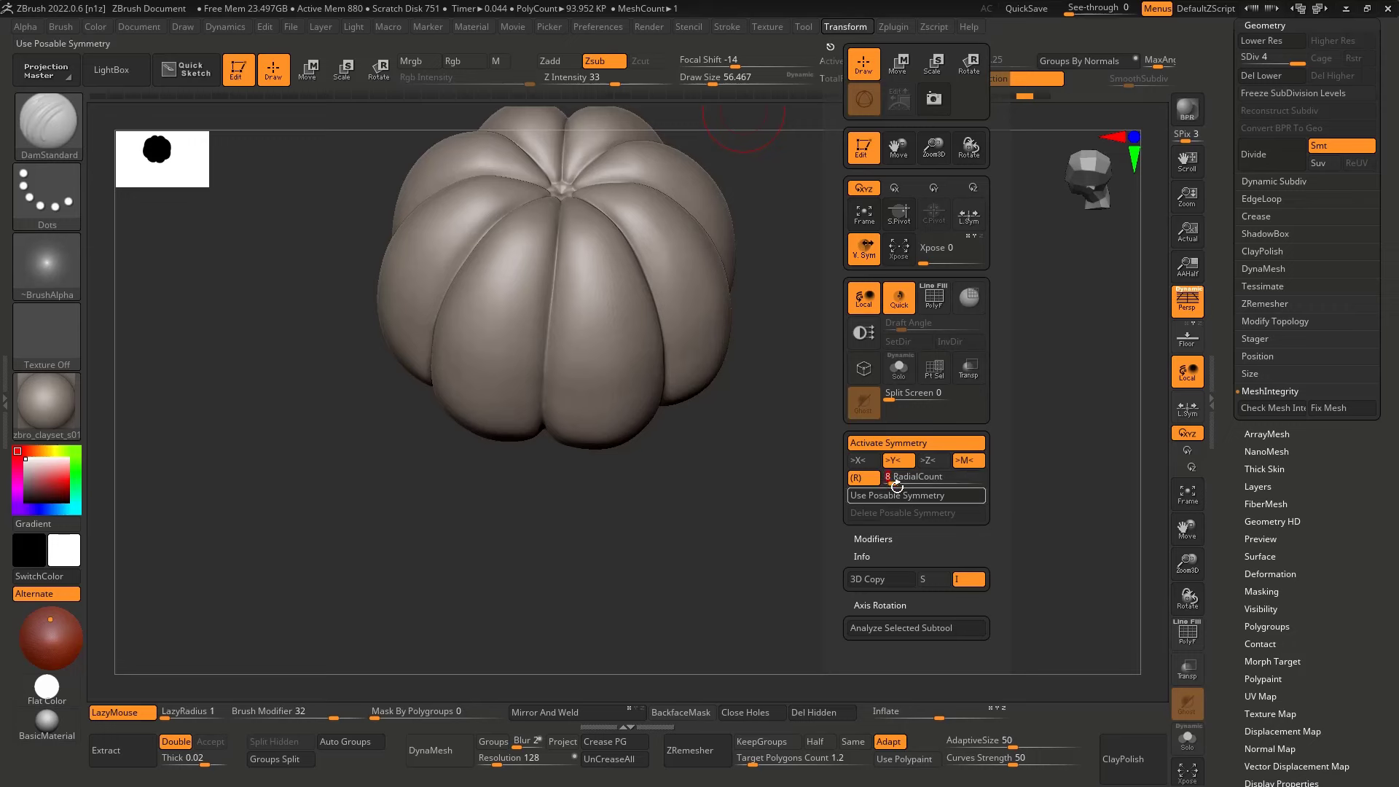
mouse_move(525, 453)
mouse_down()
mouse_move(552, 406)
mouse_move(550, 360)
mouse_move(575, 363)
mouse_up()
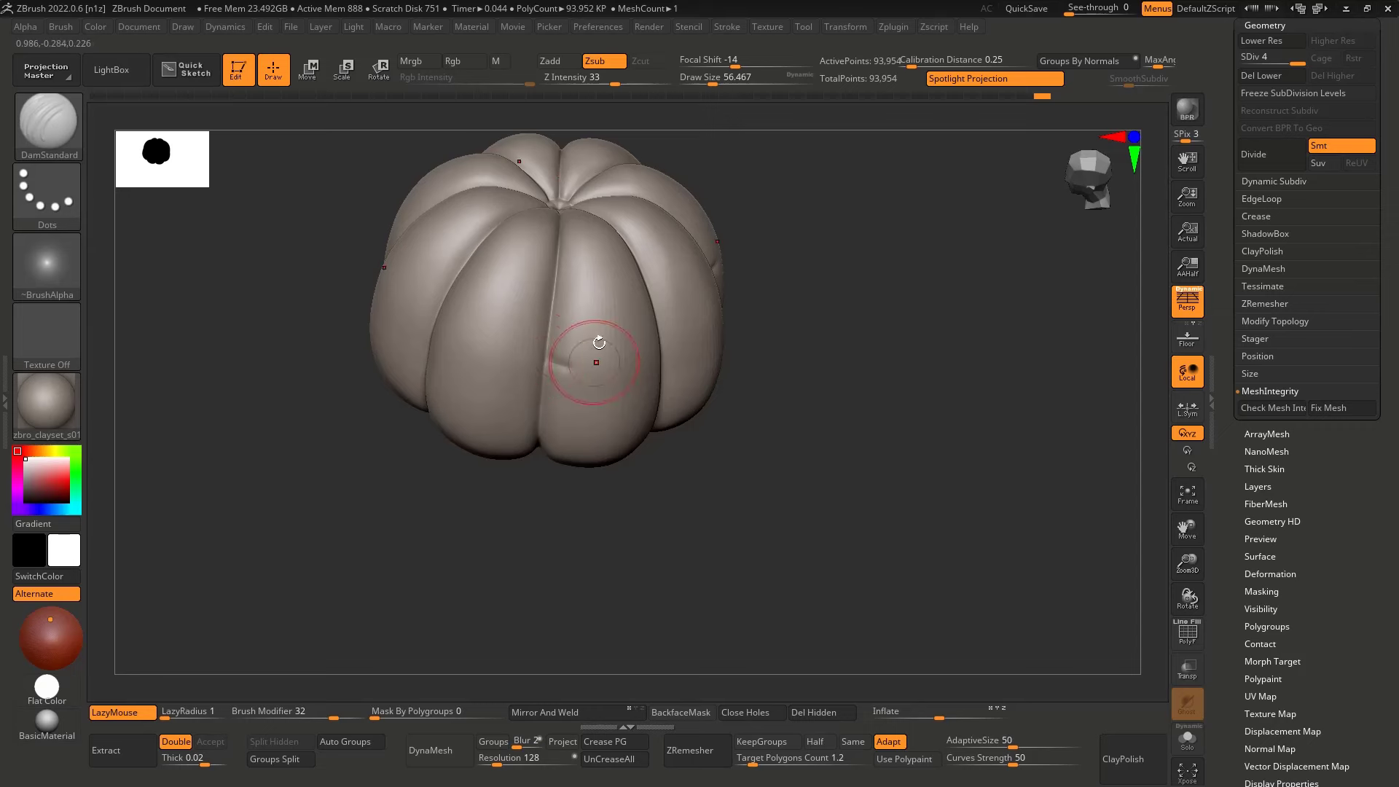
mouse_move(615, 328)
right_down()
mouse_move(636, 365)
mouse_move(597, 402)
mouse_move(719, 394)
right_up()
alt+right_drag(534, 402, 696, 381)
right_drag(437, 392, 461, 364)
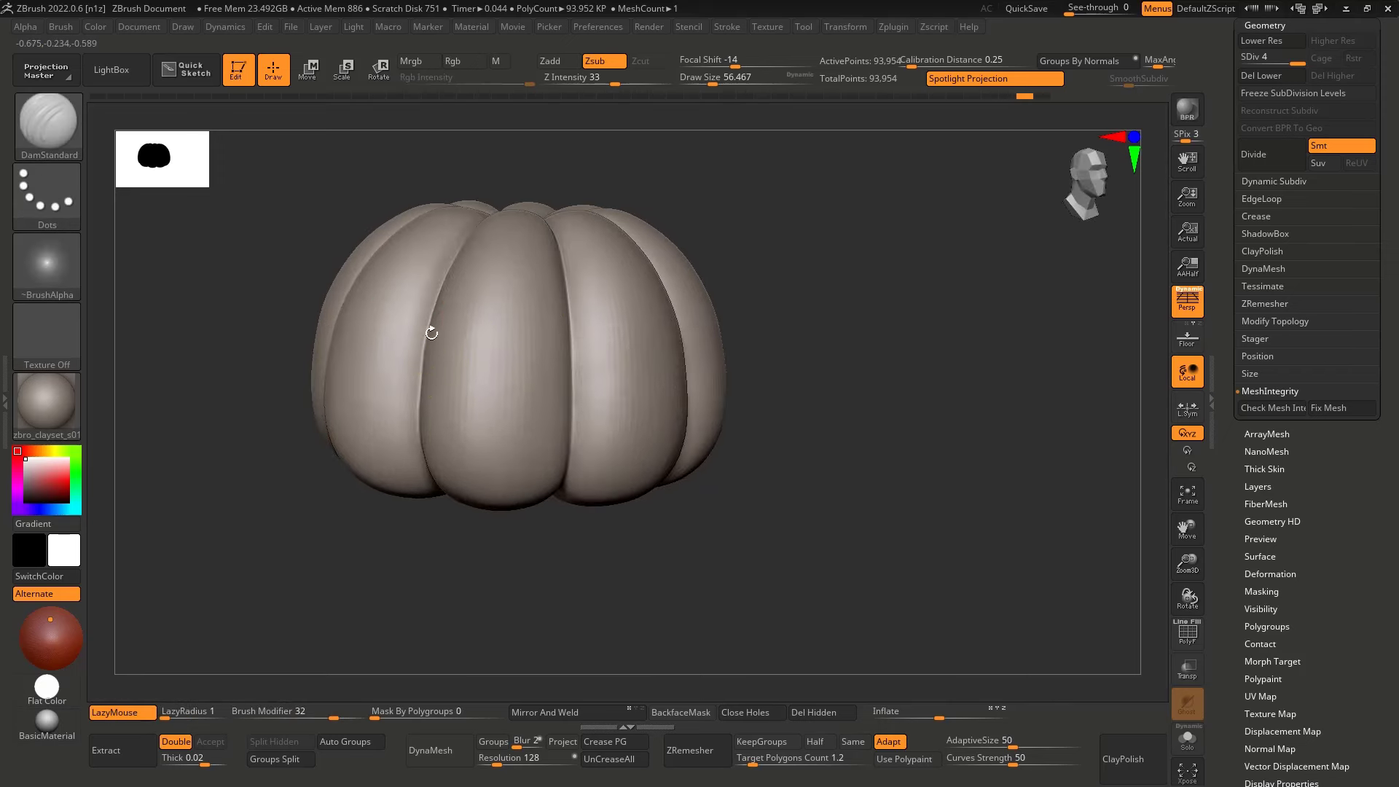
right_drag(486, 314, 447, 321)
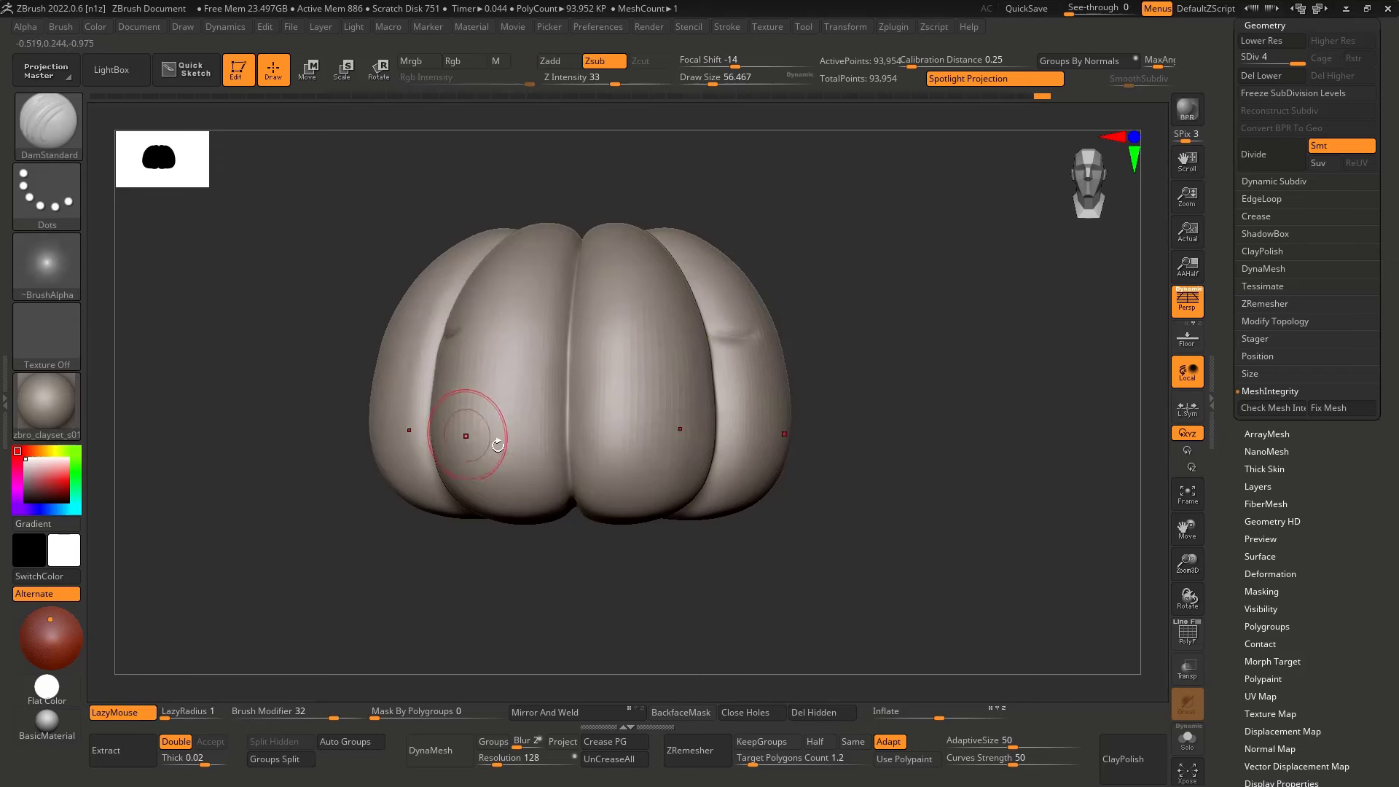
right_drag(491, 372, 430, 371)
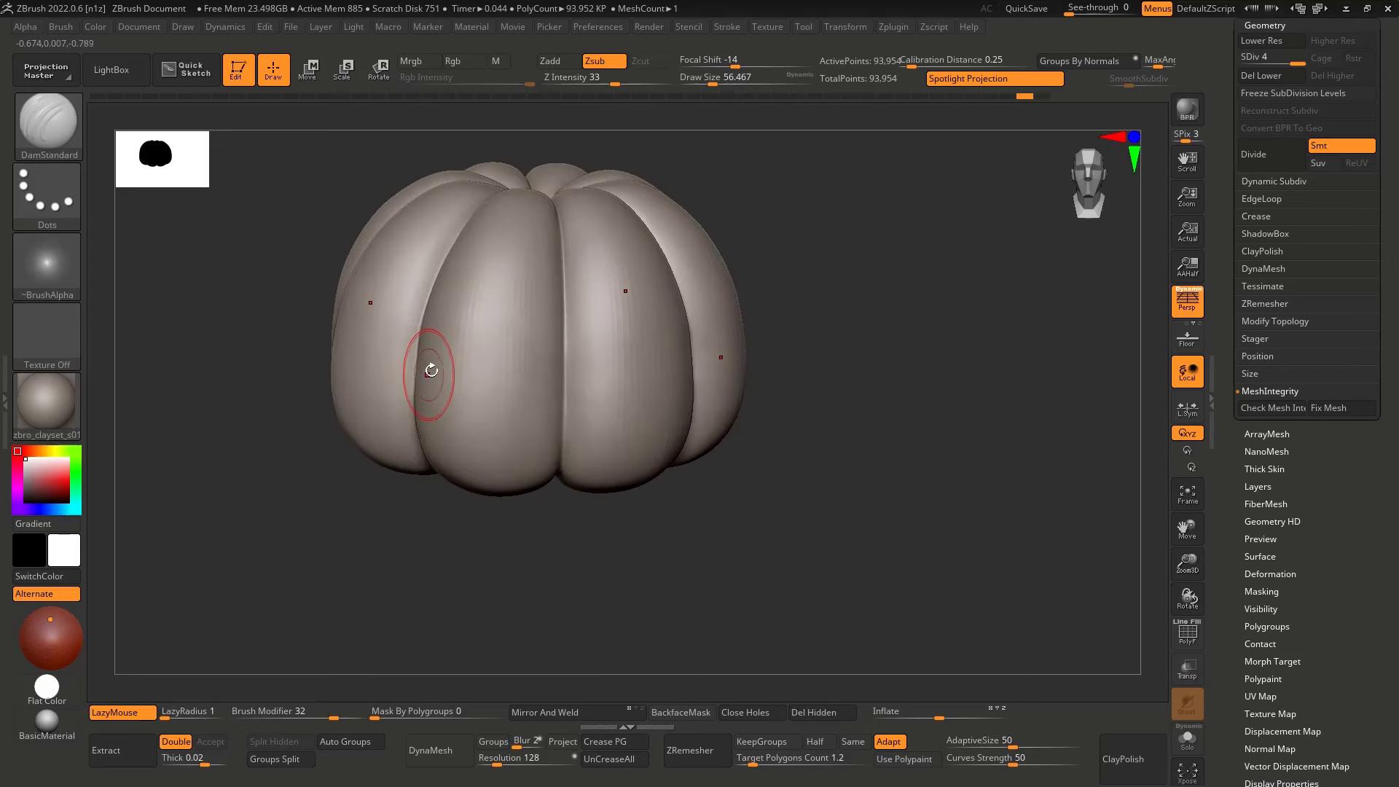
Check the symmetry settings, try DamStandard creases across the front groove at Draw Size about 56 and about 35, and undo them
click(845, 25)
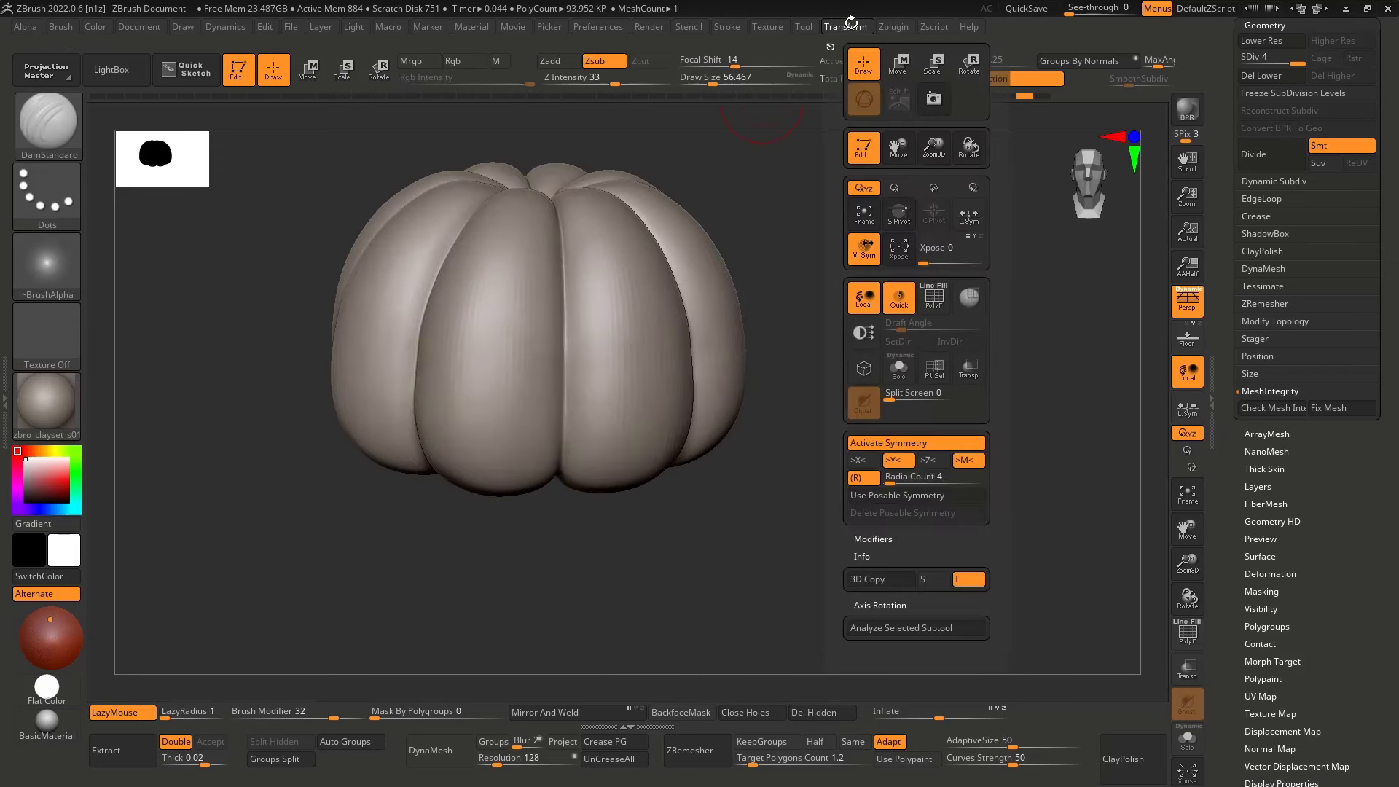
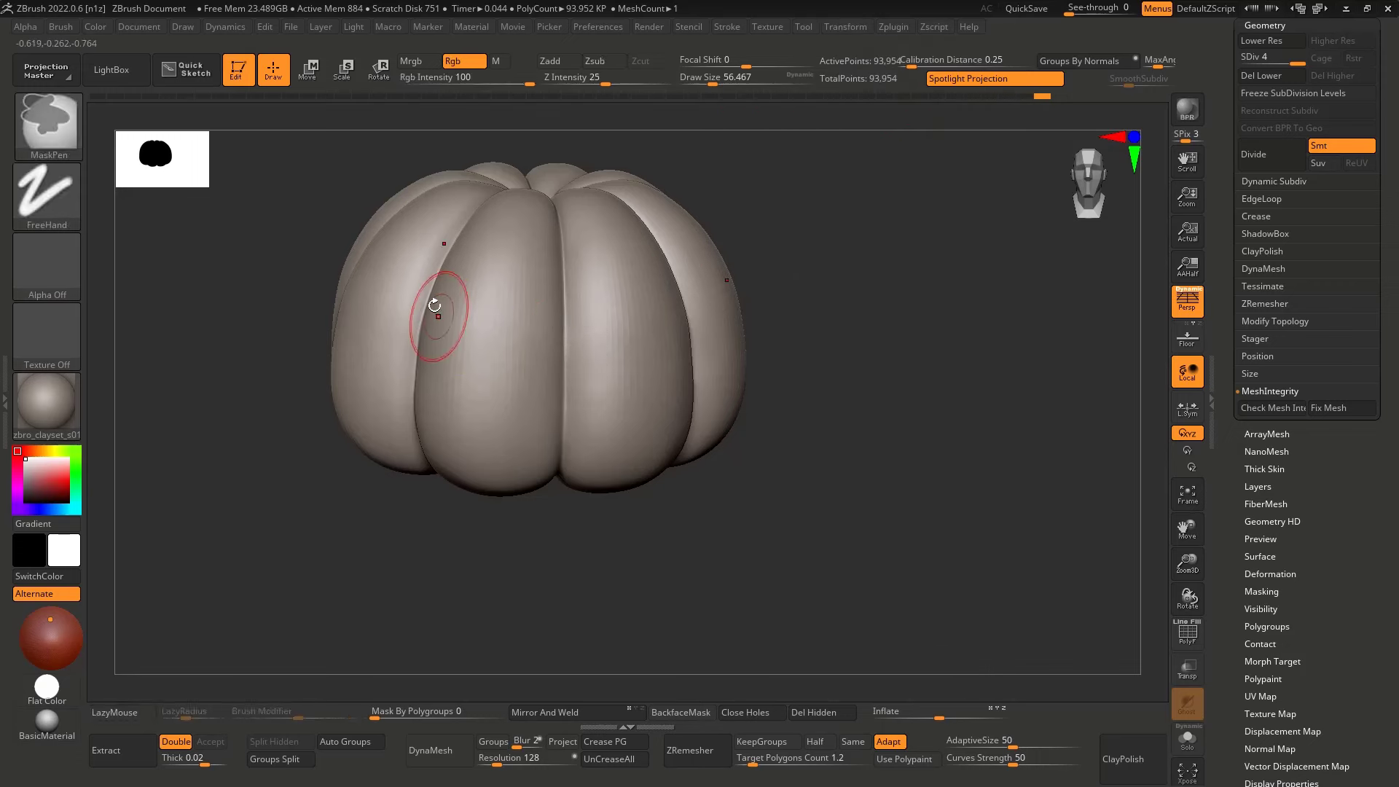
right_drag(472, 306, 569, 322)
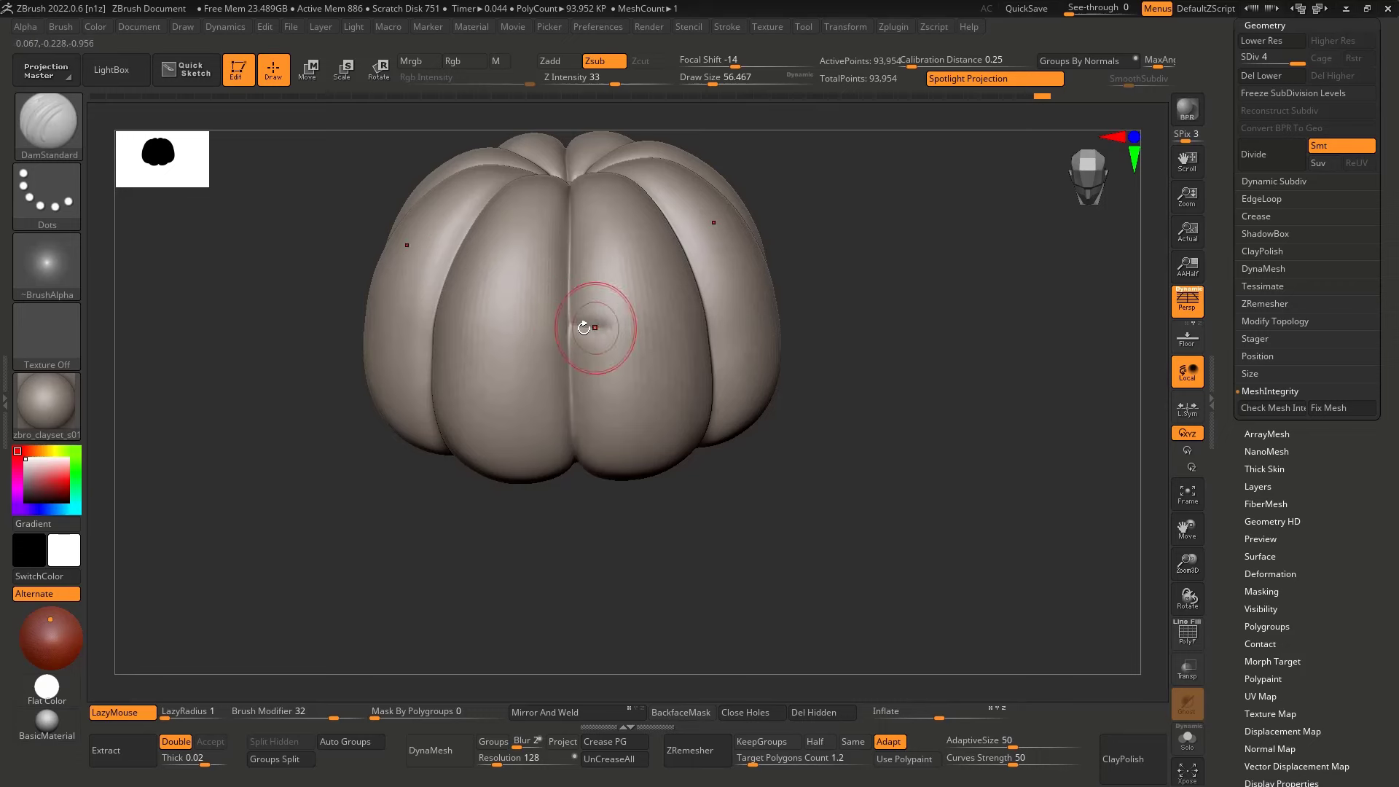
drag(584, 327, 574, 324)
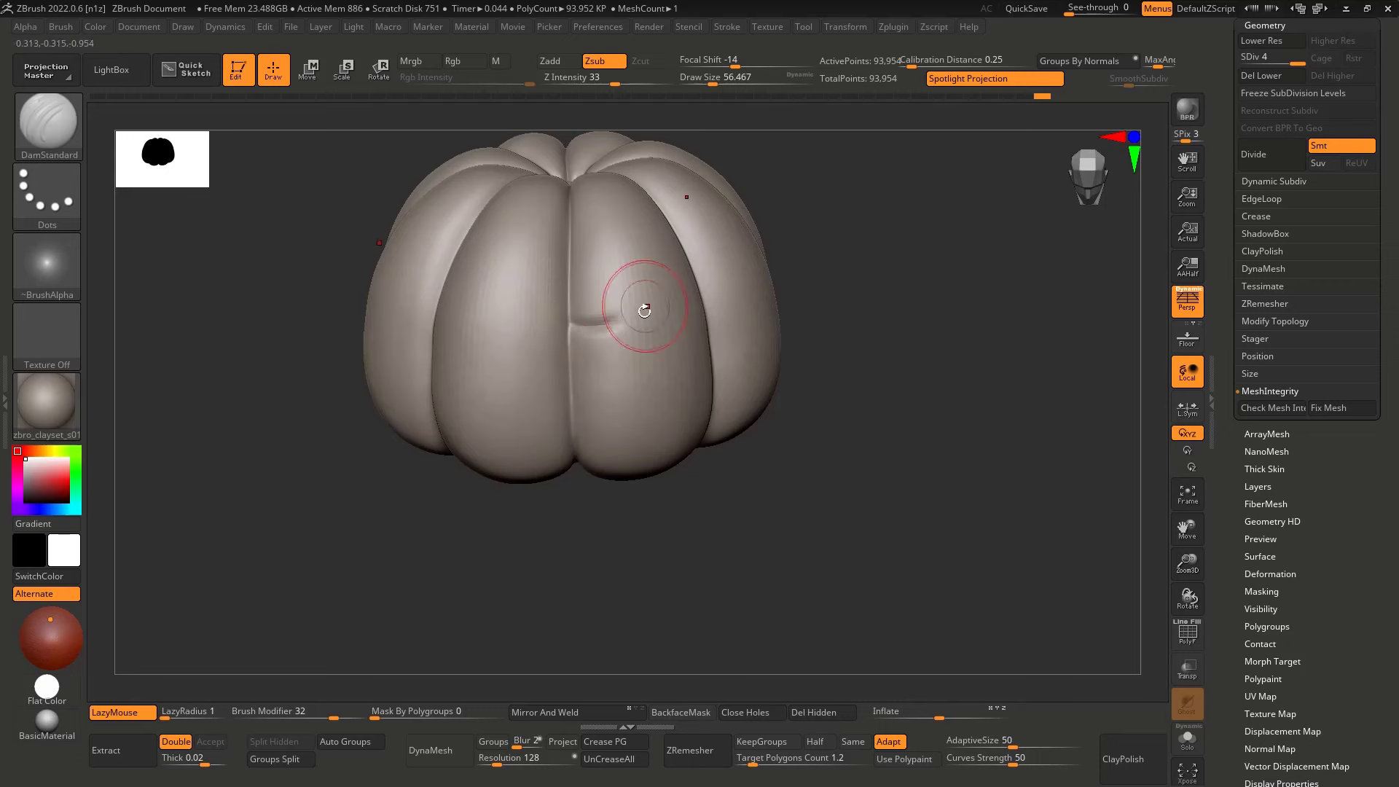
right_drag(568, 379, 593, 333)
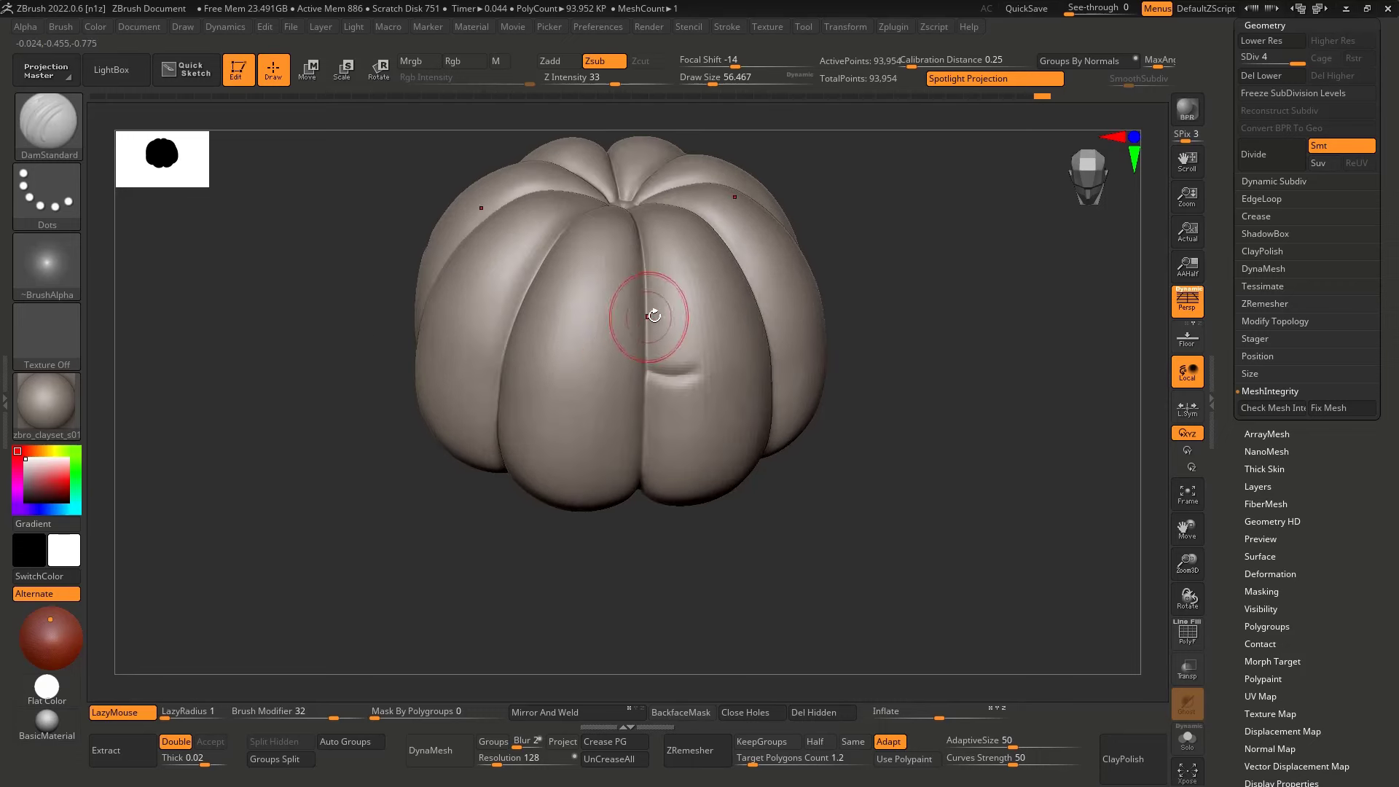
key(ctrl+z)
drag(692, 370, 636, 371)
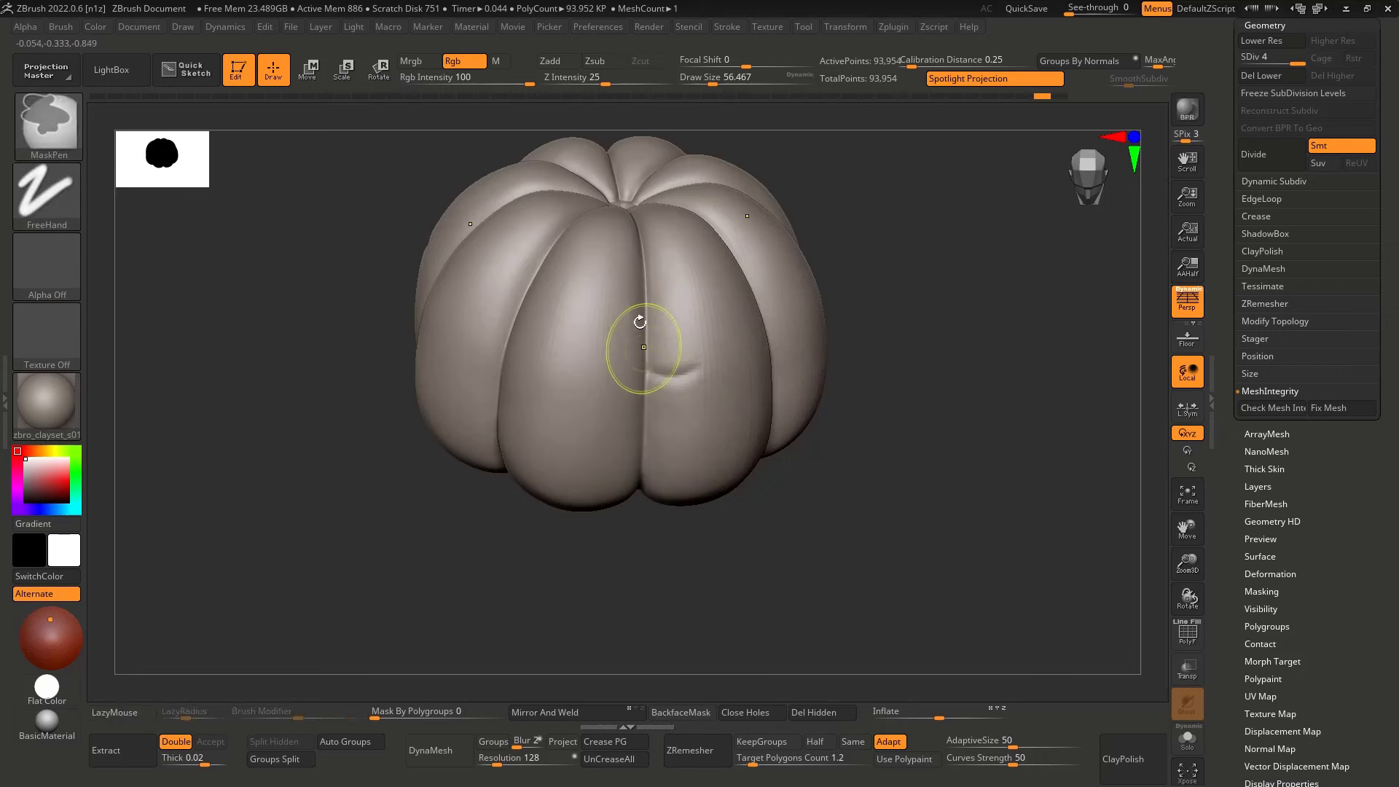
key(ctrl+z)
key(s)
drag(642, 299, 634, 300)
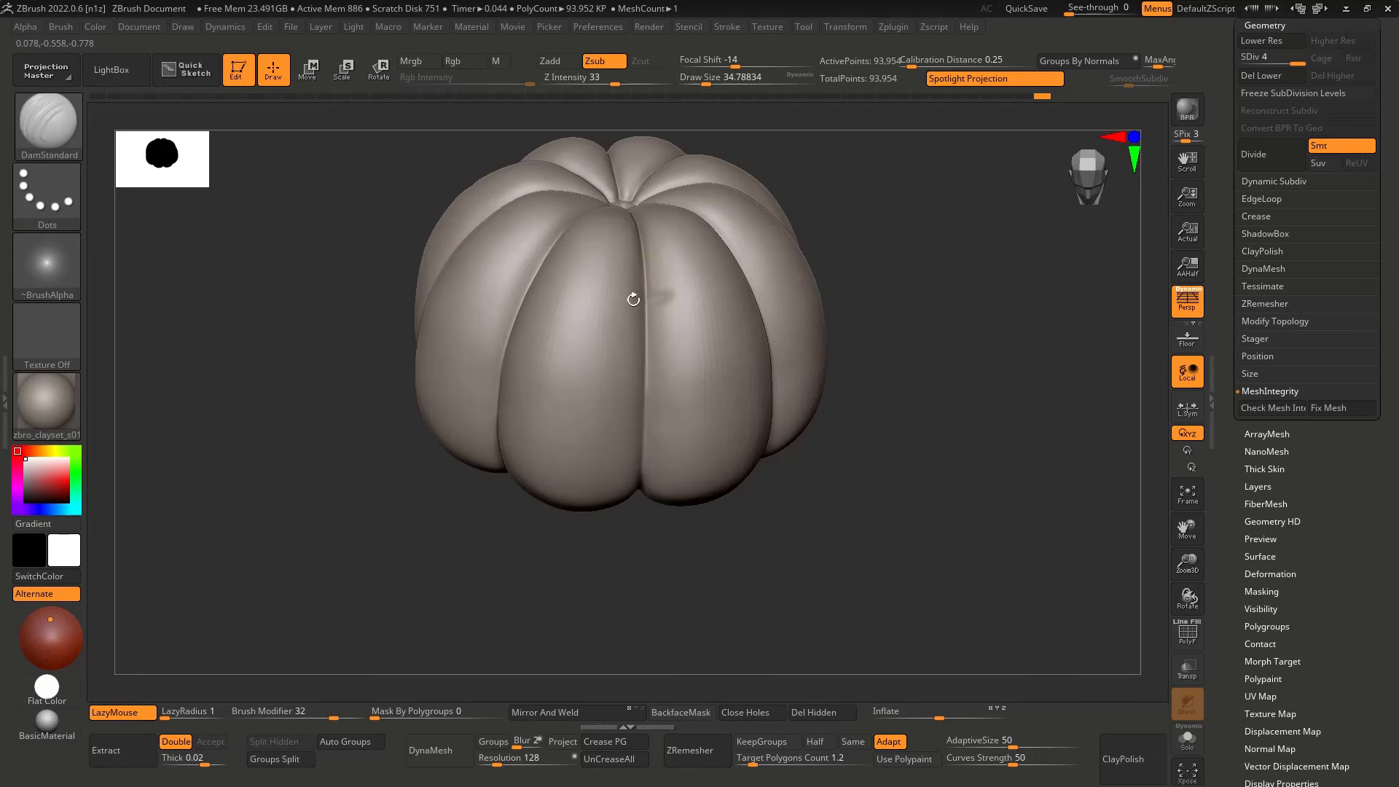
key(ctrl+z)
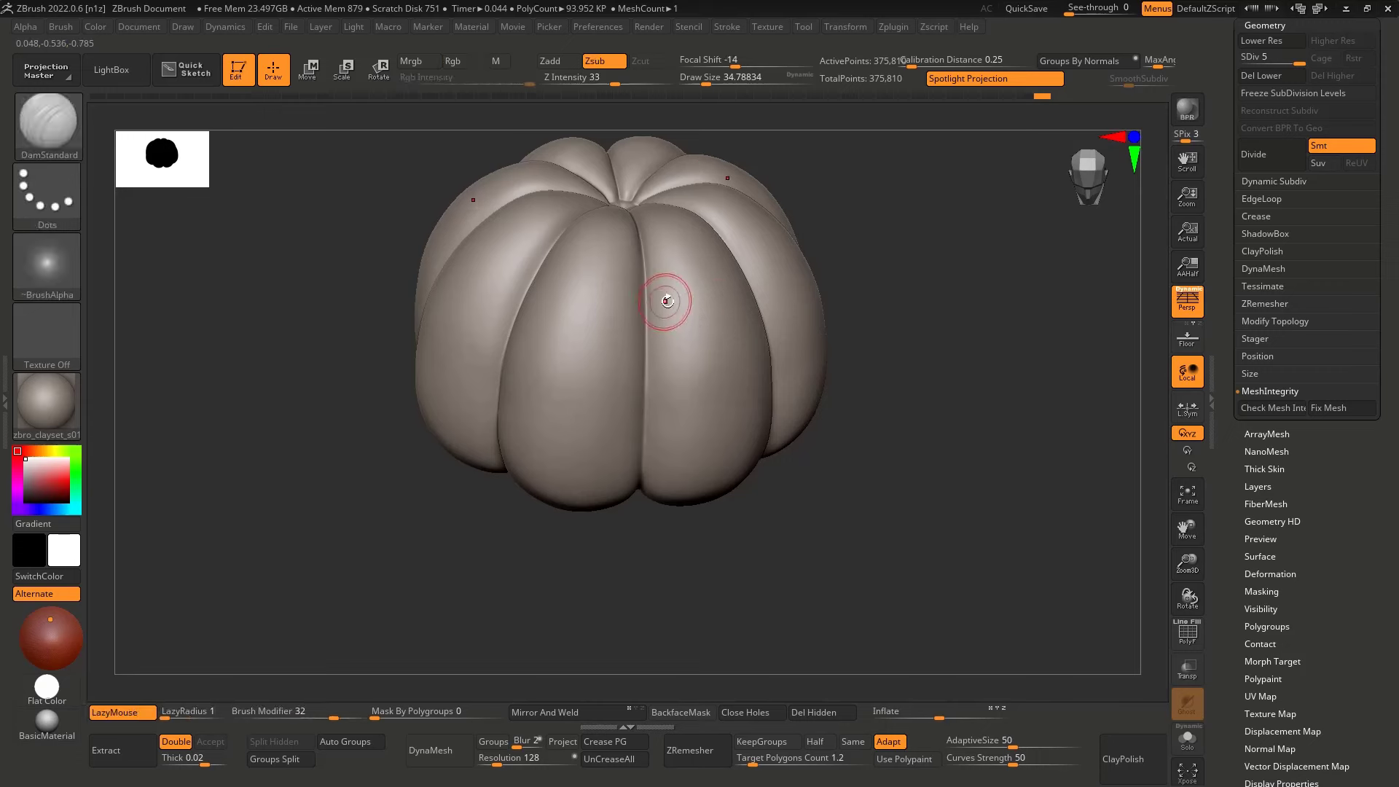
Try a crease across the front groove at subdivision level 5 and Draw Size about 59, undo it, and return to level 4
key(])
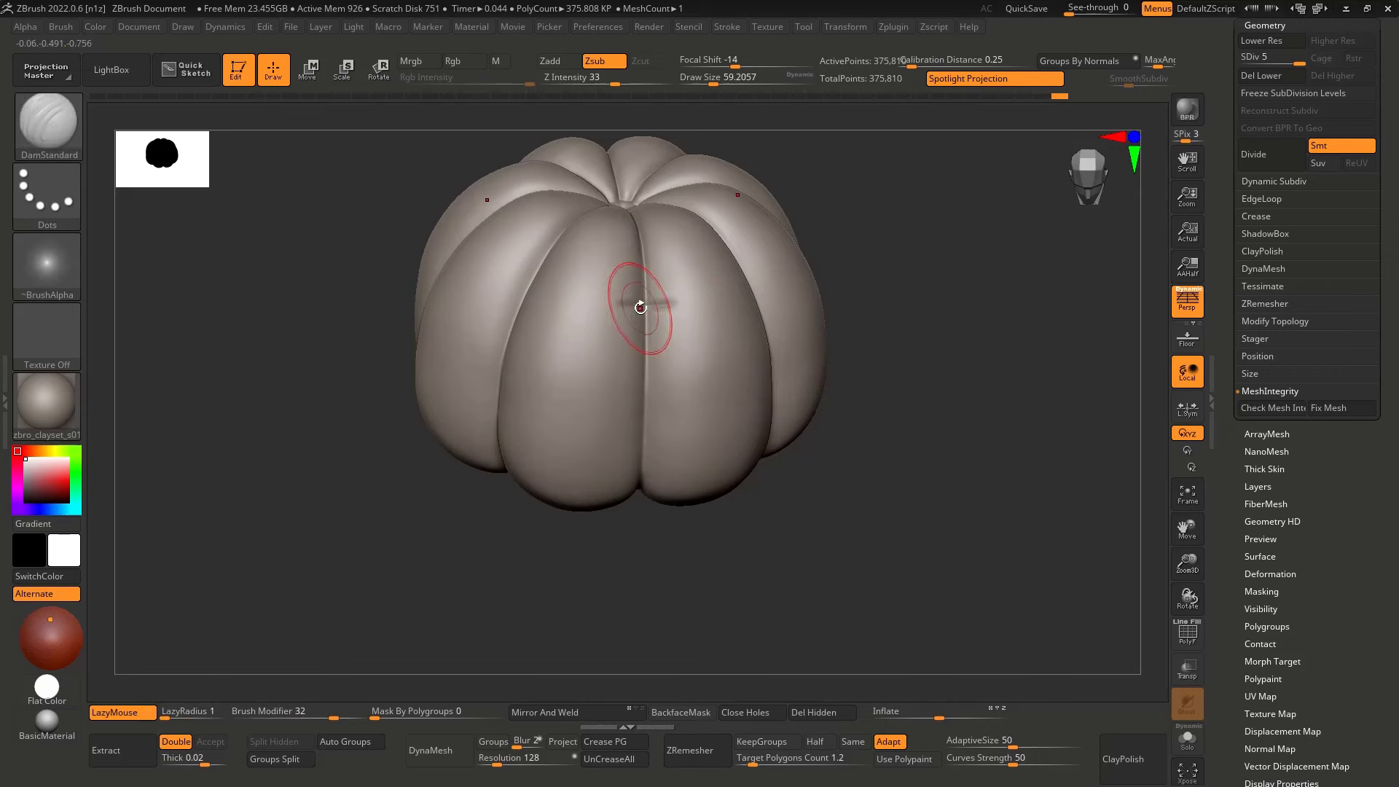
alt+right_drag(640, 308, 674, 360)
key(ctrl+z)
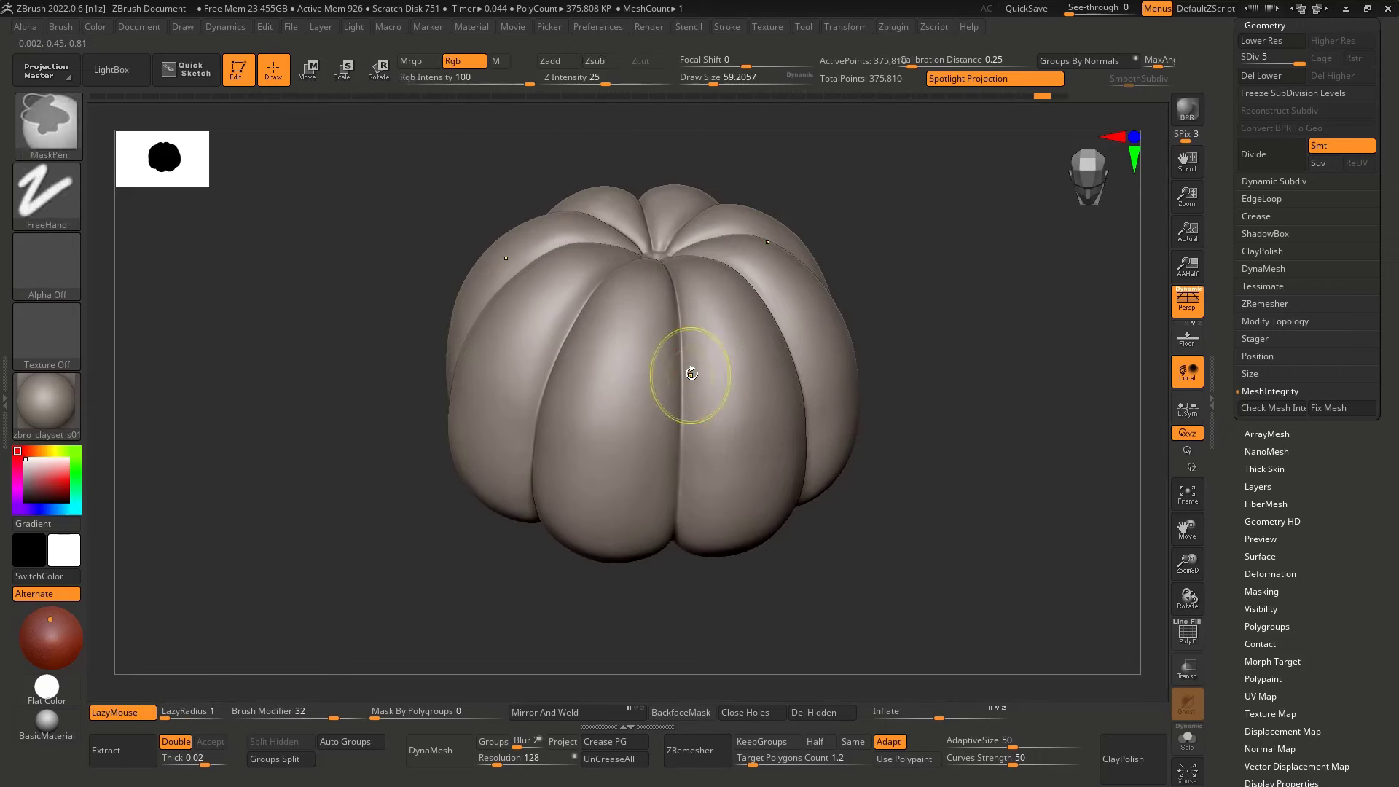
key(shift+d)
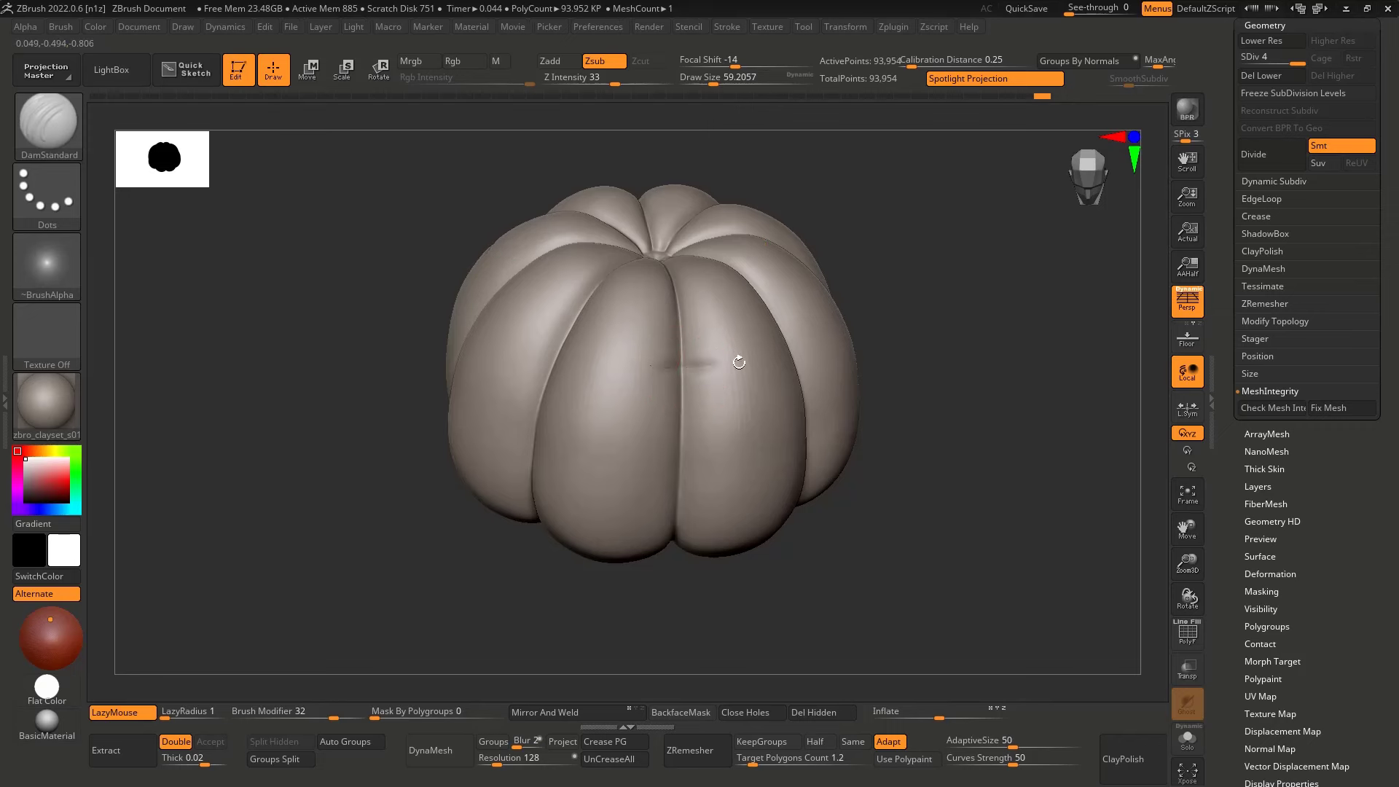
Add short DamStandard creases across the grooves on the upper ribs at Draw Size about 59, undoing a stray stroke
alt+right_drag(633, 326, 631, 356)
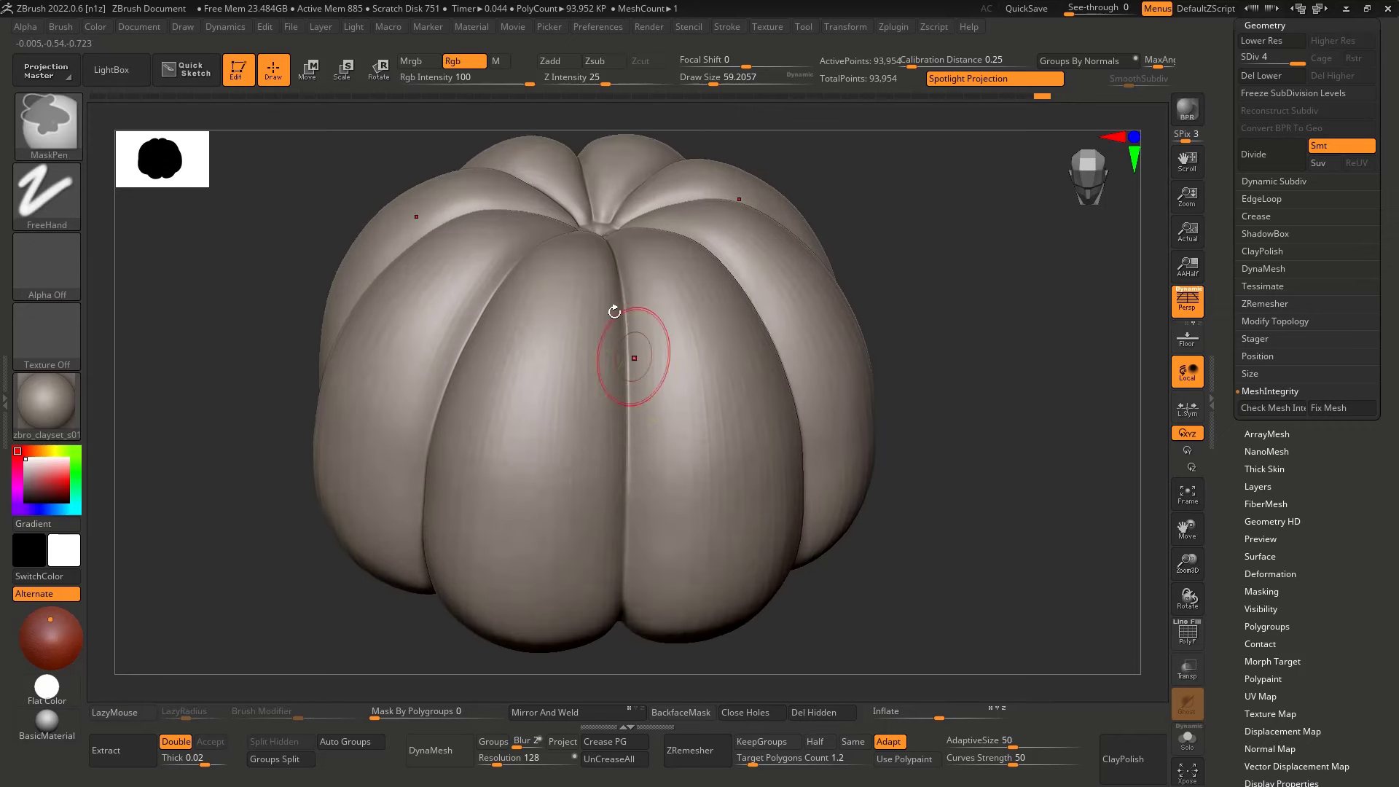
right_drag(547, 259, 583, 298)
drag(520, 237, 547, 255)
right_drag(555, 258, 581, 284)
right_drag(560, 226, 503, 296)
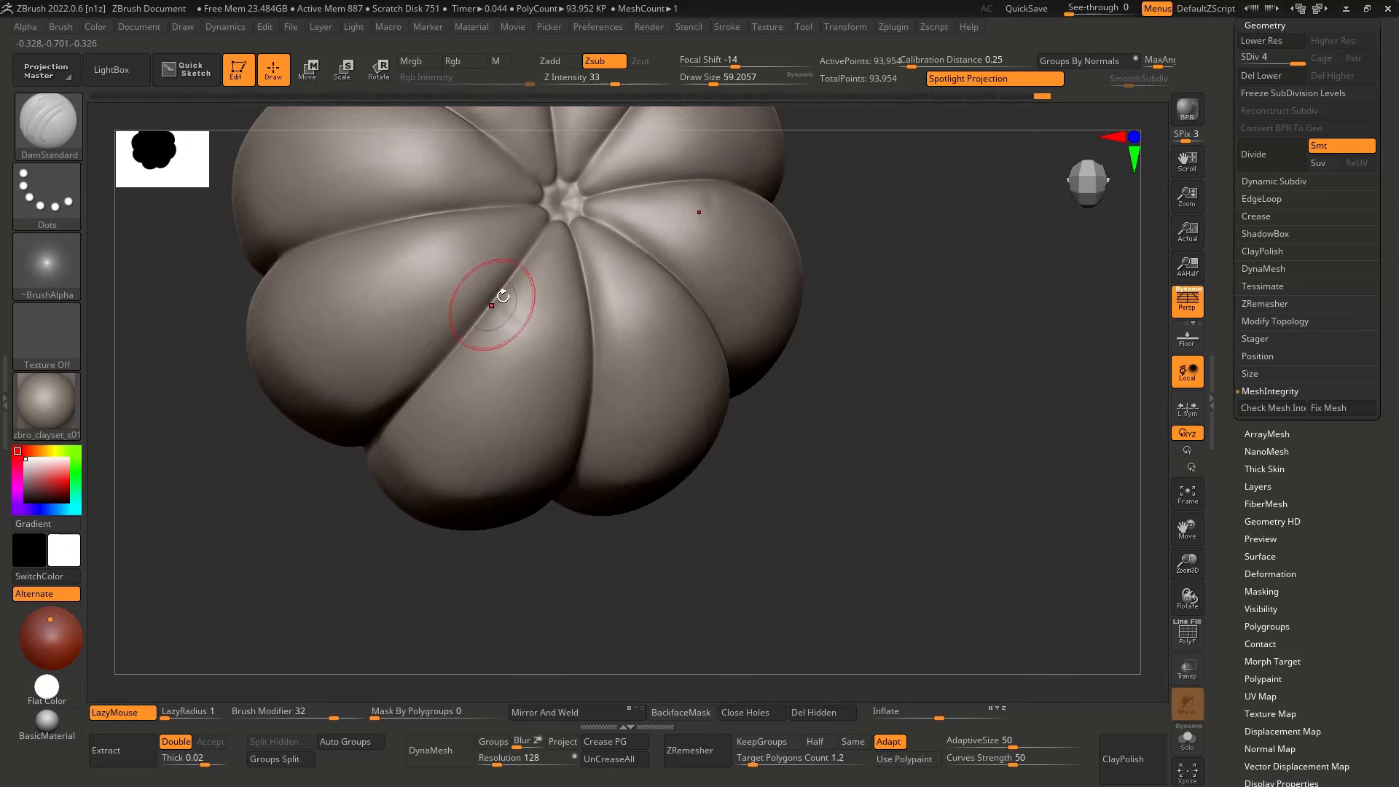
mouse_move(481, 266)
mouse_down()
mouse_move(495, 303)
mouse_move(491, 282)
mouse_up()
key(ctrl+z)
right_drag(555, 362, 595, 236)
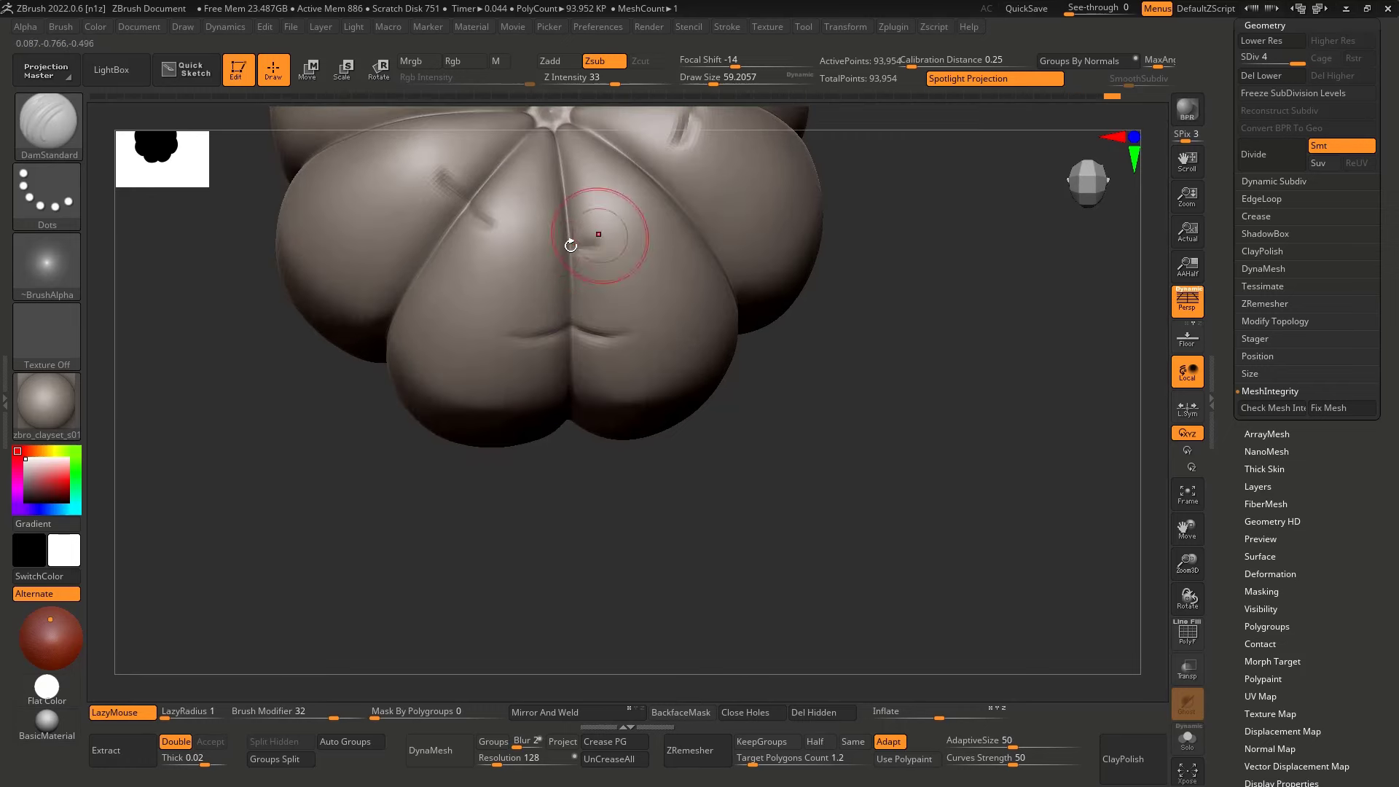
ctrl+right_drag(550, 282, 609, 364)
key(ctrl)
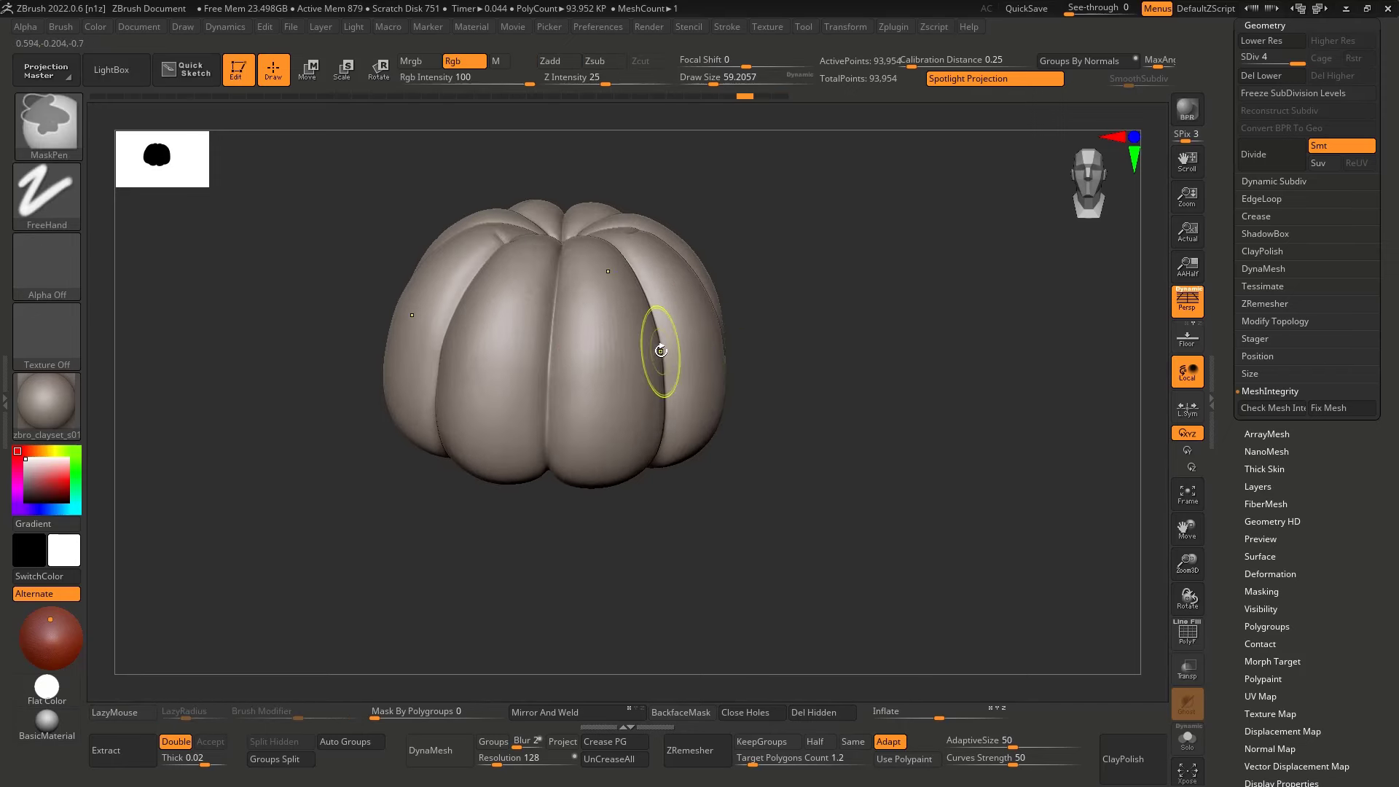
Carve short, staggered horizontal creases into the two front pumpkin segments beside the centre groove with the DamStandard brush
mouse_move(656, 353)
shift+right_down()
mouse_move(606, 269)
mouse_move(587, 377)
shift+right_up()
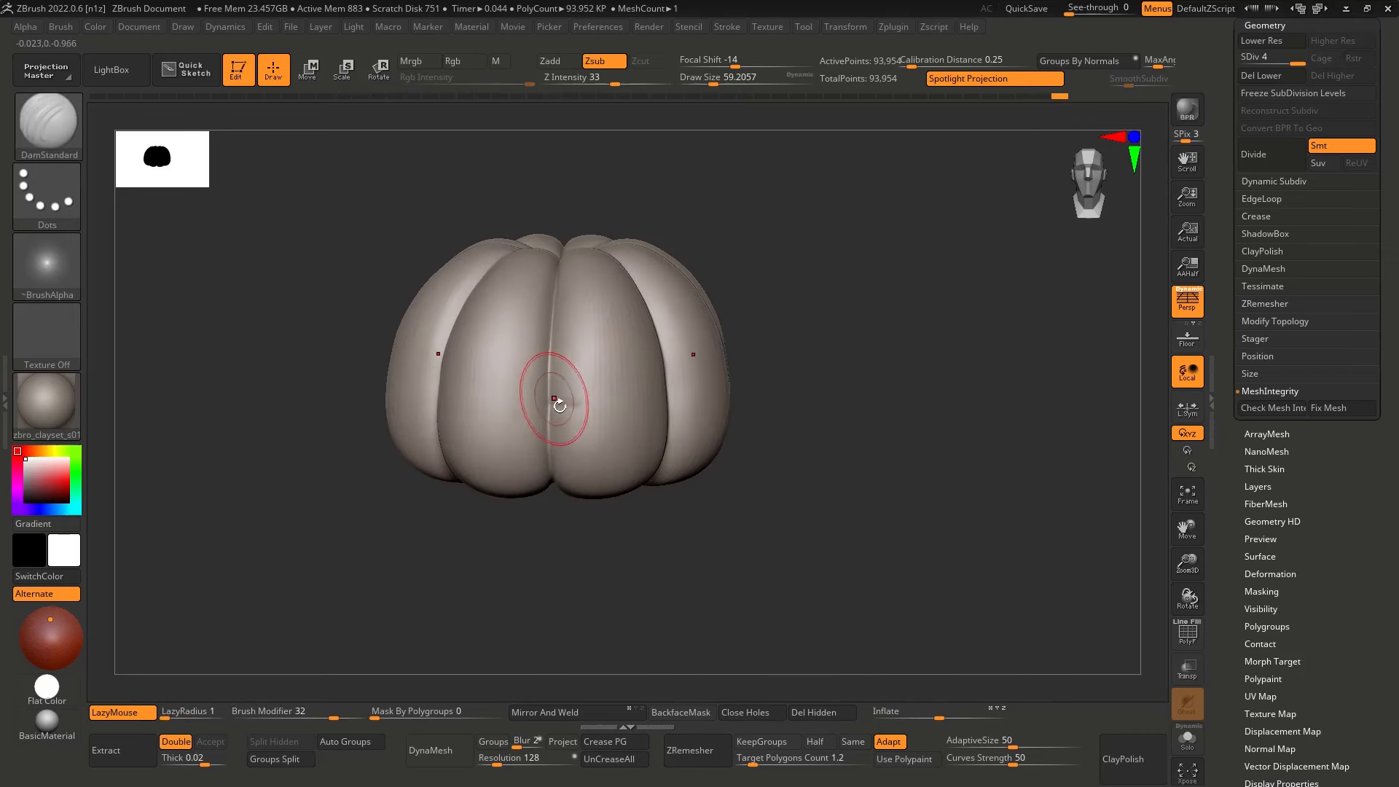
drag(538, 367, 521, 362)
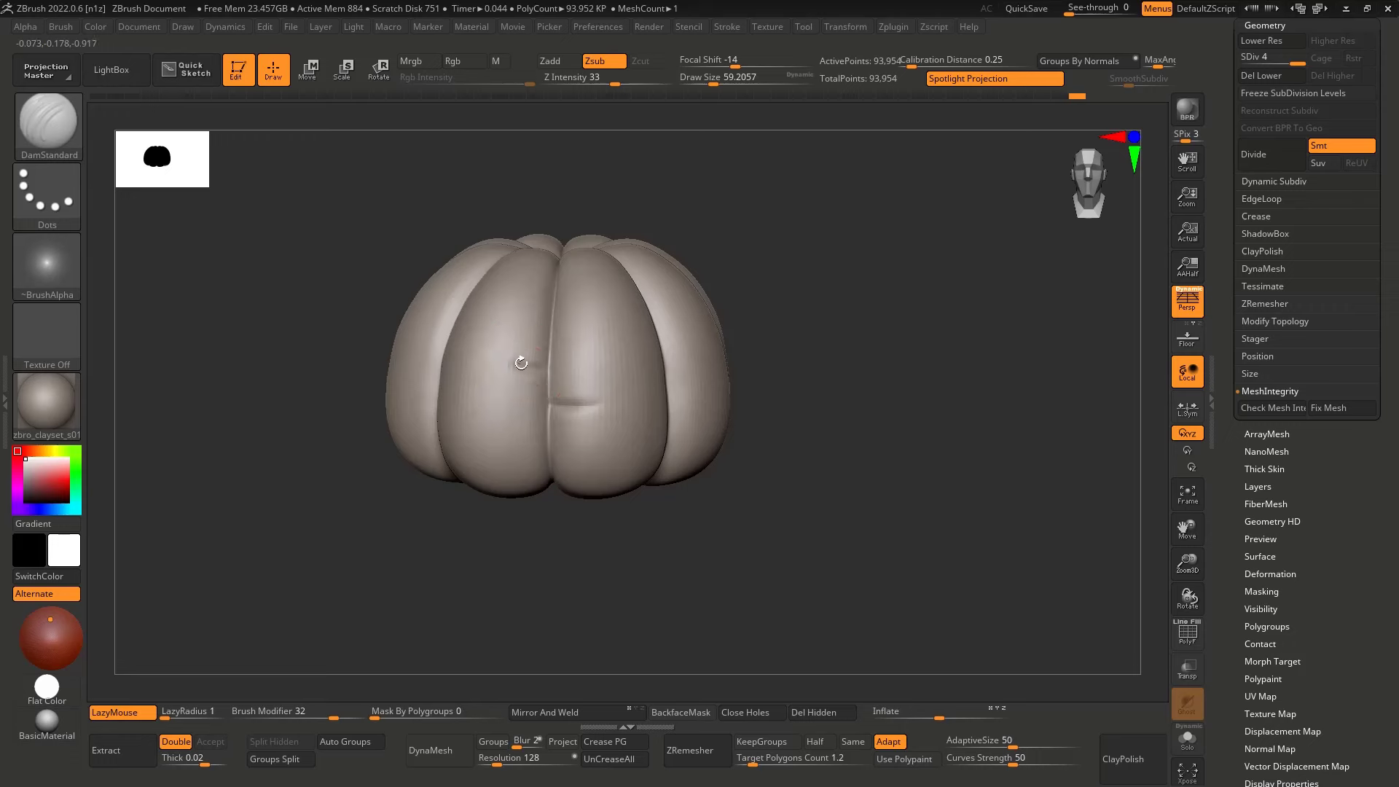
mouse_move(486, 351)
right_down()
mouse_move(640, 309)
mouse_move(615, 347)
mouse_move(531, 359)
mouse_move(587, 336)
right_up()
Subdivide the pumpkin to level 6 and carve a thin lengthwise crease along a front segment with a draw size of about 23
key(bracketleft)
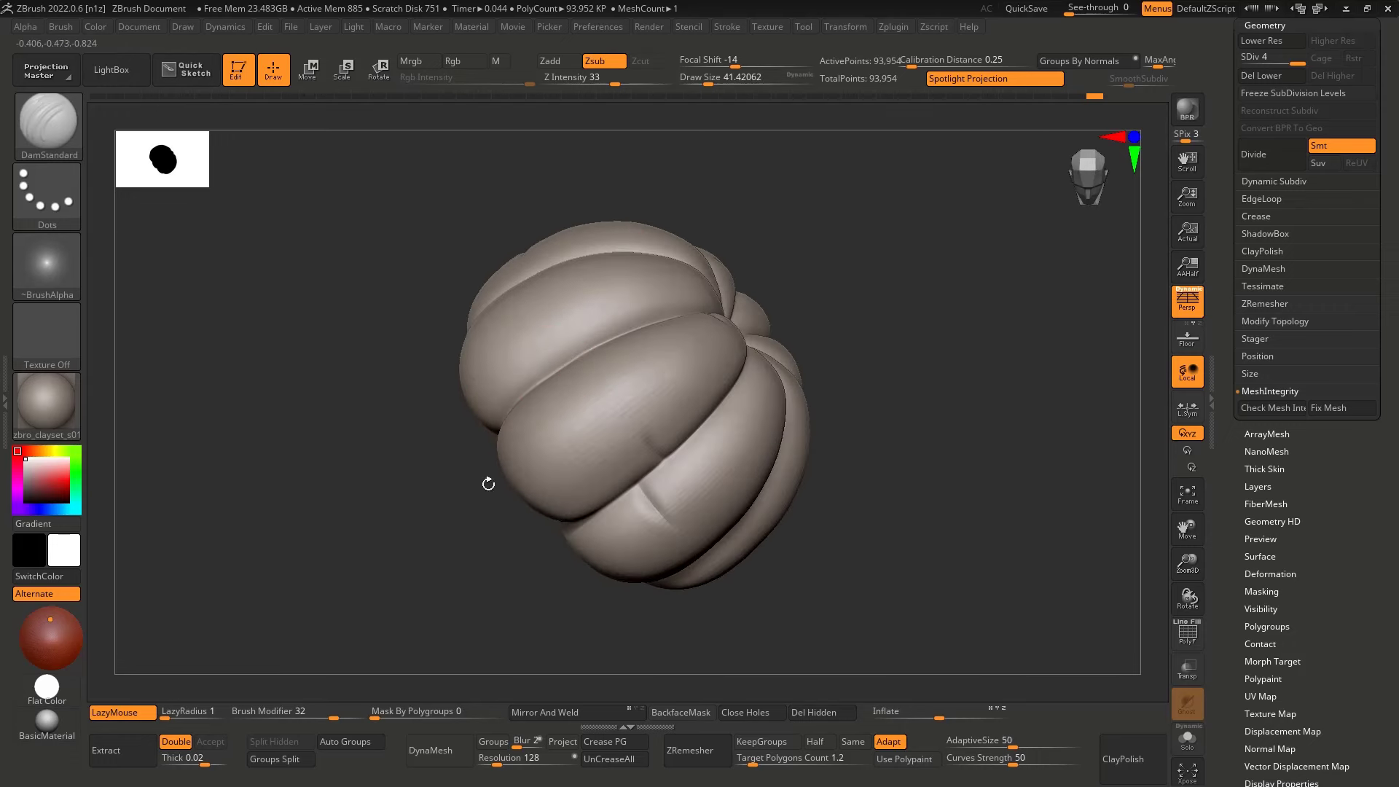
right_drag(540, 446, 609, 352)
key(ctrl+d)
right_drag(646, 440, 539, 444)
key(bracketleft)
key(bracketleft)
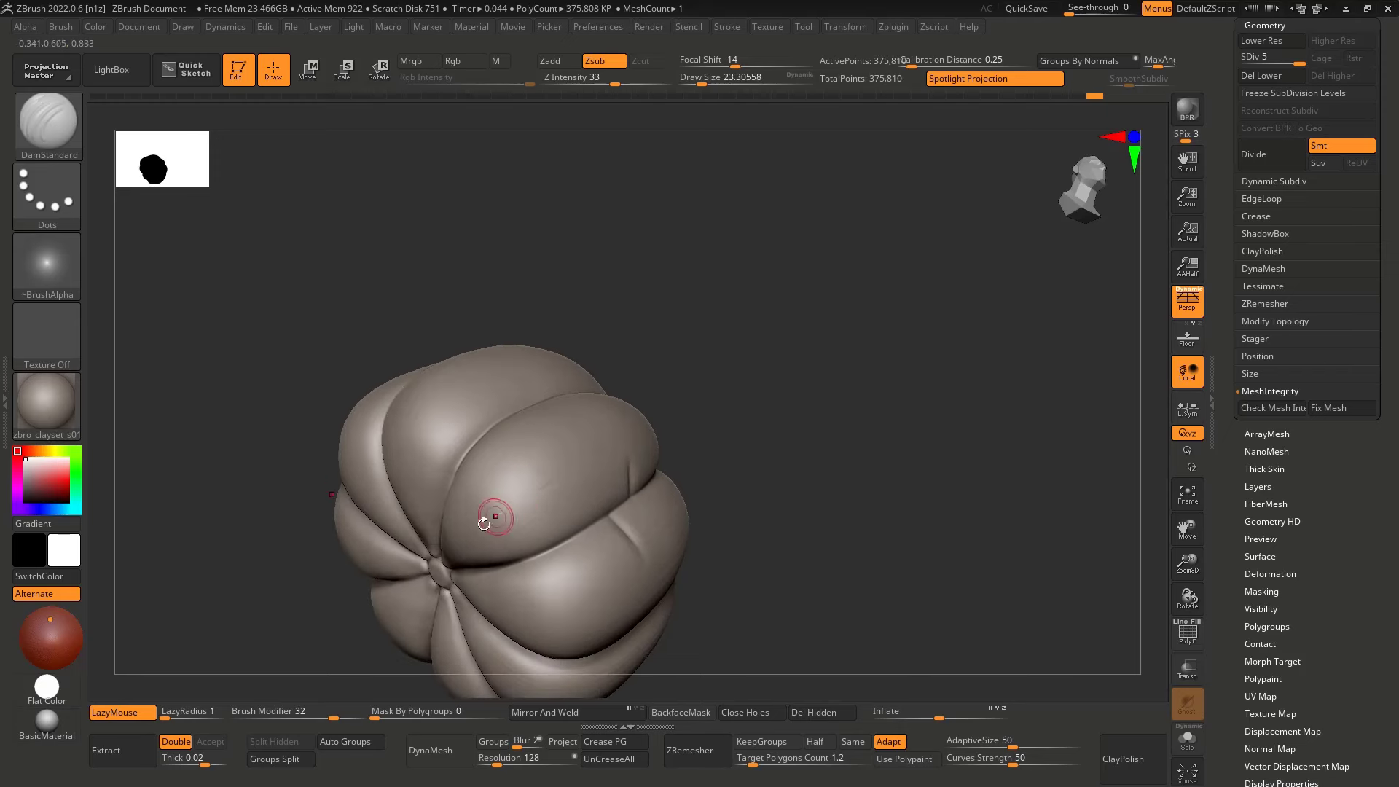
right_drag(645, 447, 619, 456)
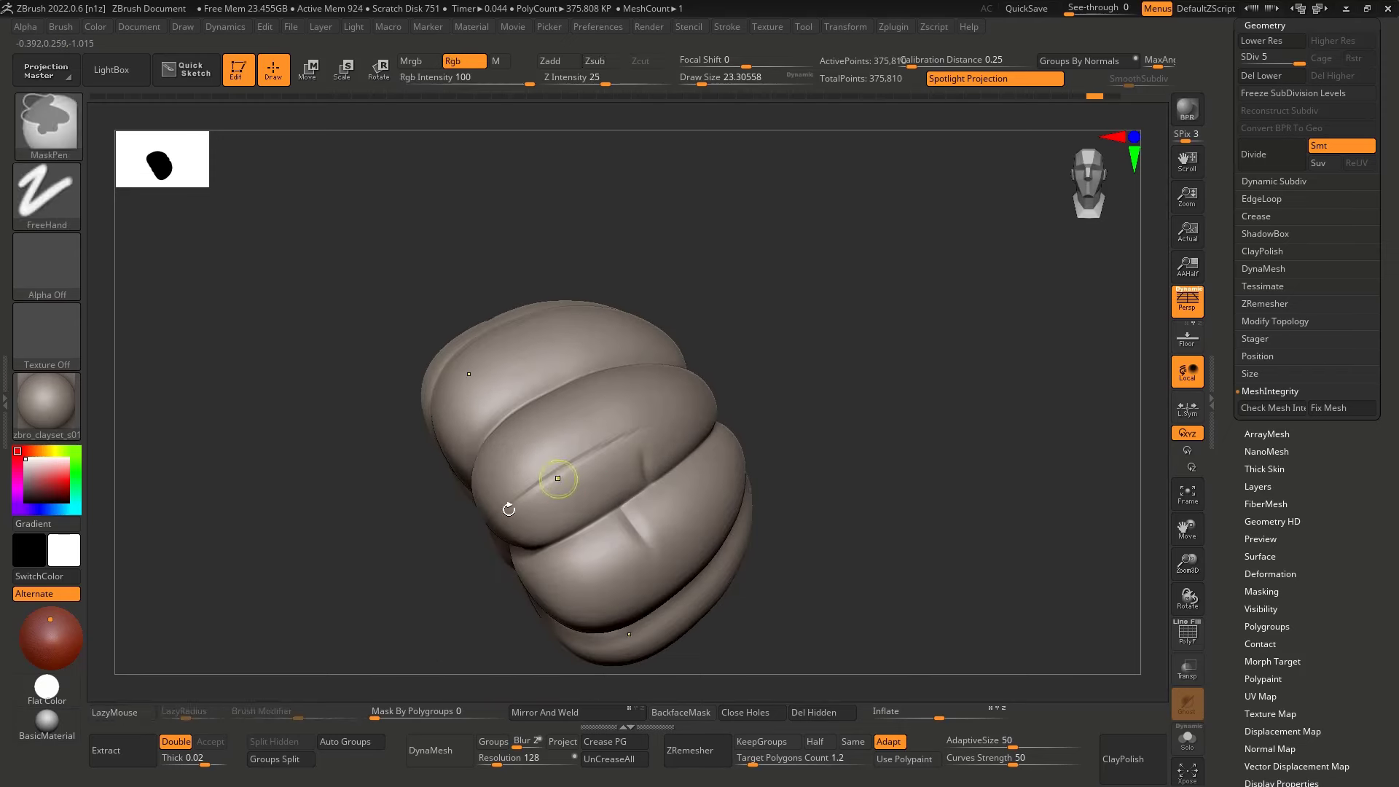
key(ctrl+d)
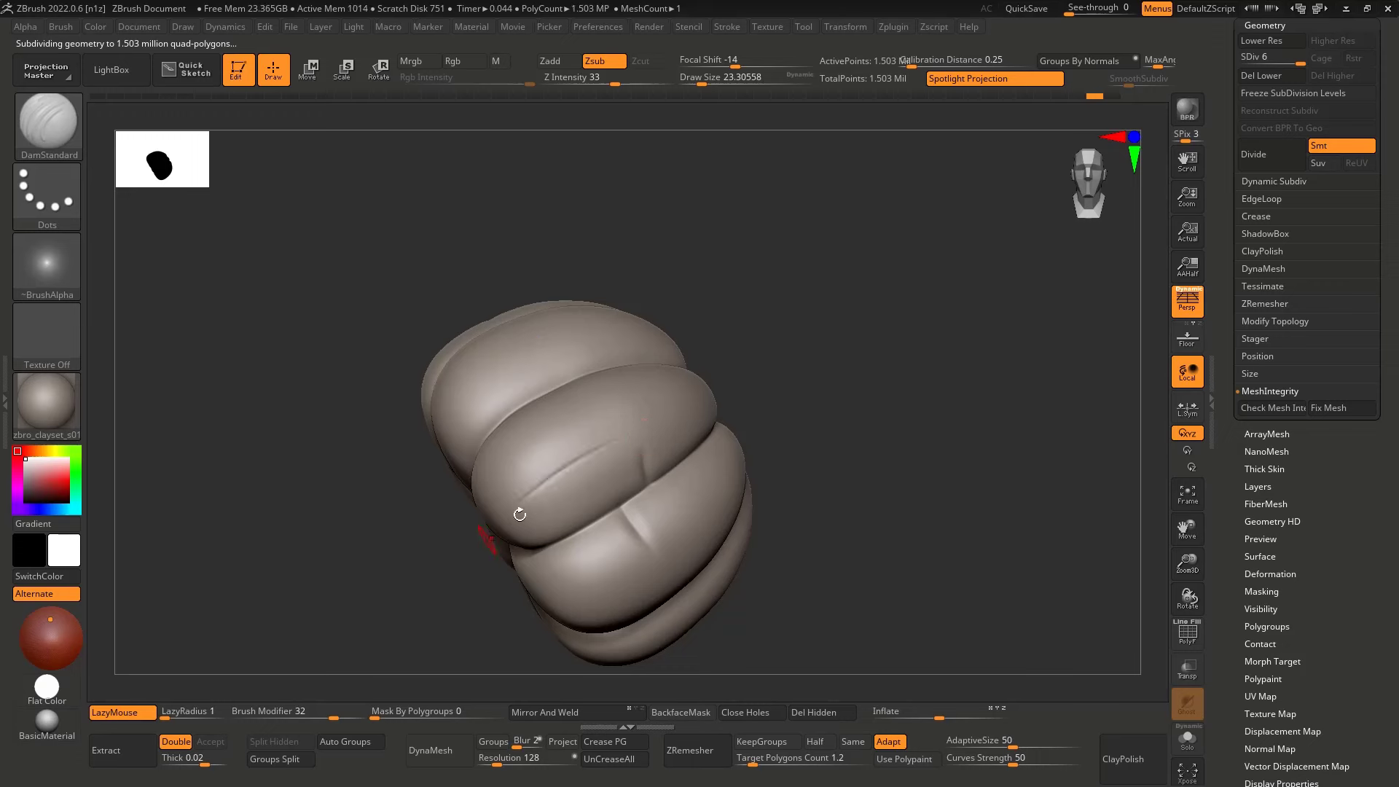
Carve more thin lengthwise and short crosswise creases into the side and rear segments with the DamStandard brush
right_drag(504, 515, 712, 346)
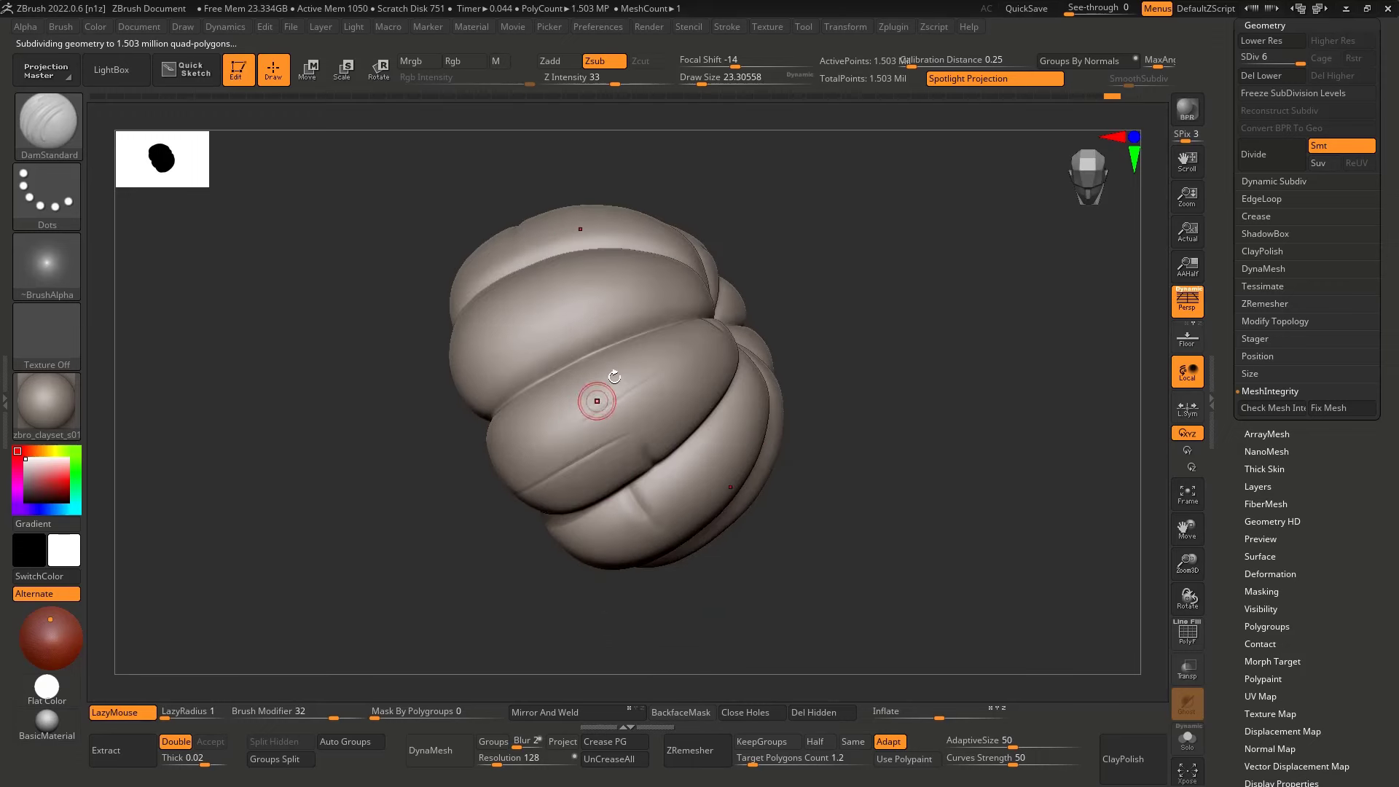
right_drag(589, 312, 497, 287)
right_drag(556, 333, 459, 323)
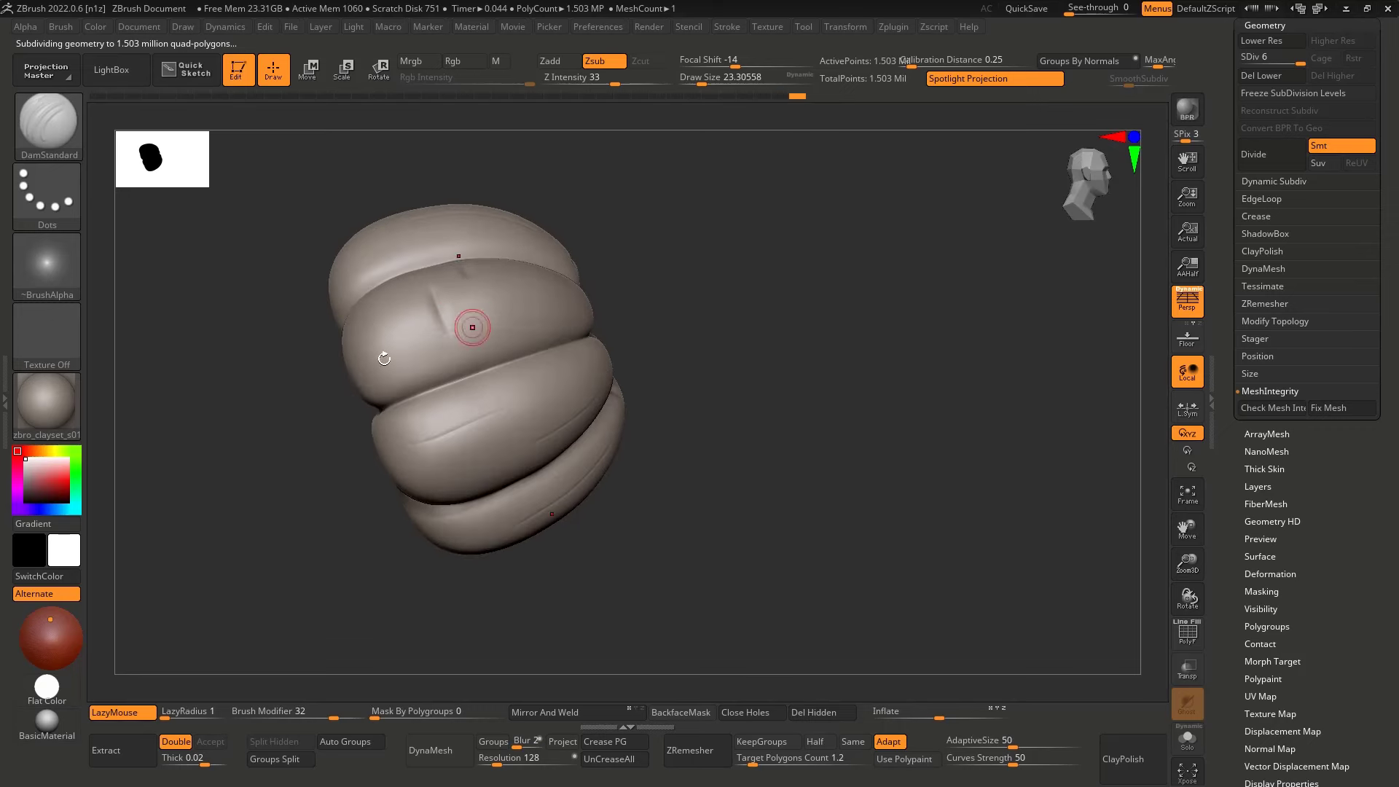
right_drag(392, 389, 671, 352)
right_drag(559, 498, 502, 475)
right_drag(541, 399, 702, 297)
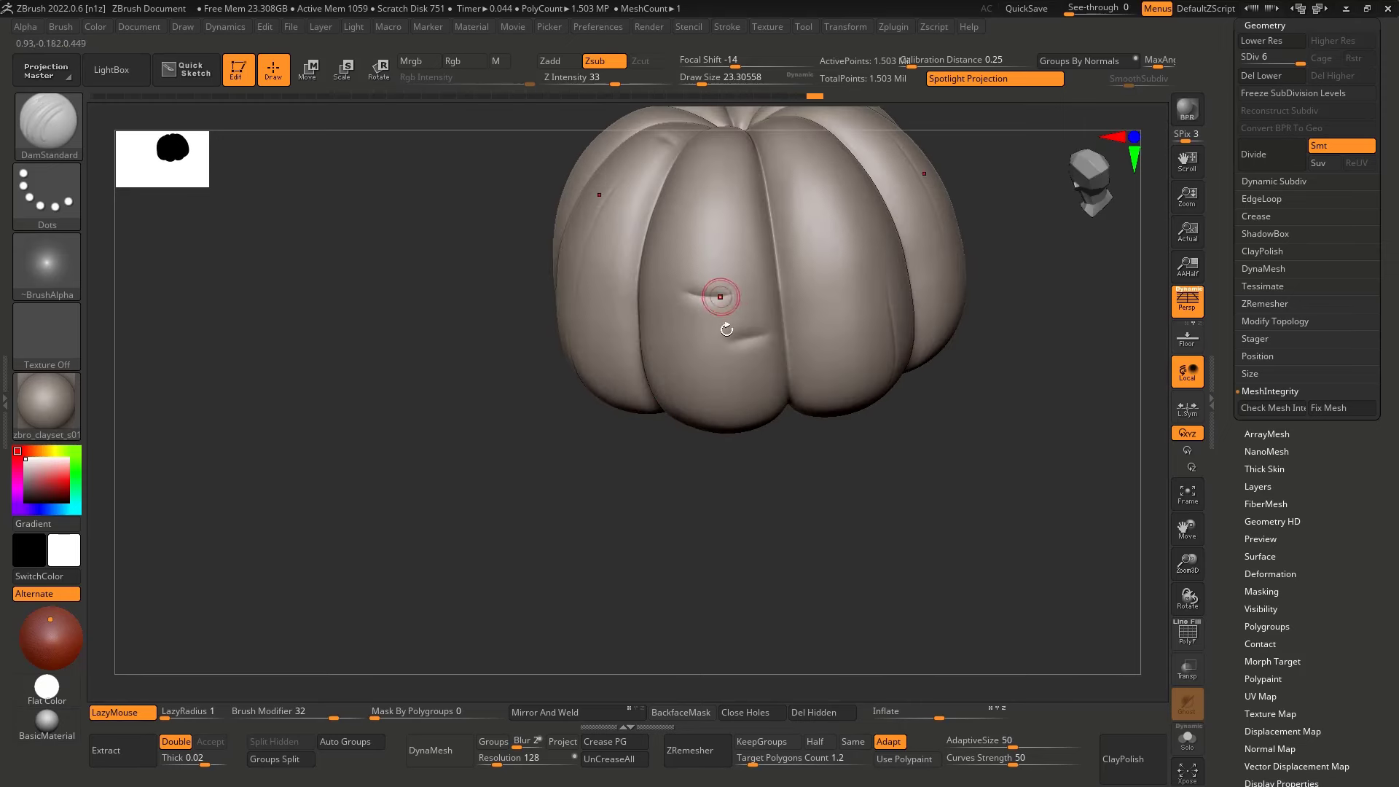
Work over a creased side segment with the Clay and Standard brushes, dropping to subdivision level 5 and returning to level 6
mouse_move(598, 369)
right_down()
mouse_move(588, 299)
mouse_move(699, 284)
mouse_move(703, 237)
mouse_move(656, 303)
mouse_move(684, 303)
mouse_move(668, 359)
mouse_move(658, 334)
mouse_move(631, 368)
mouse_move(553, 328)
mouse_move(581, 359)
mouse_move(553, 378)
mouse_move(563, 386)
mouse_move(473, 383)
right_up()
key(b)
key(c)
key(l)
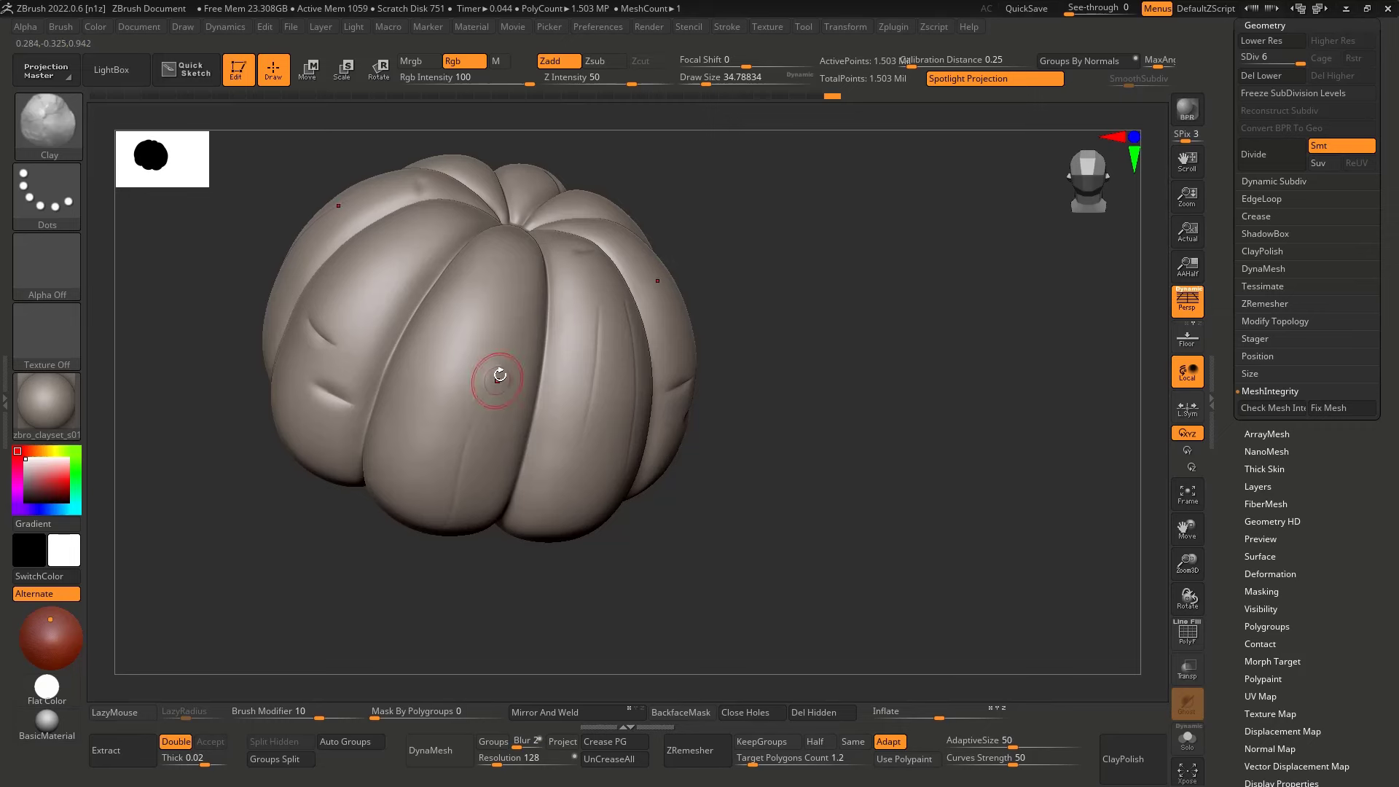
mouse_move(481, 392)
right_down()
mouse_move(506, 387)
mouse_move(446, 406)
right_up()
key(b)
key(s)
key(t)
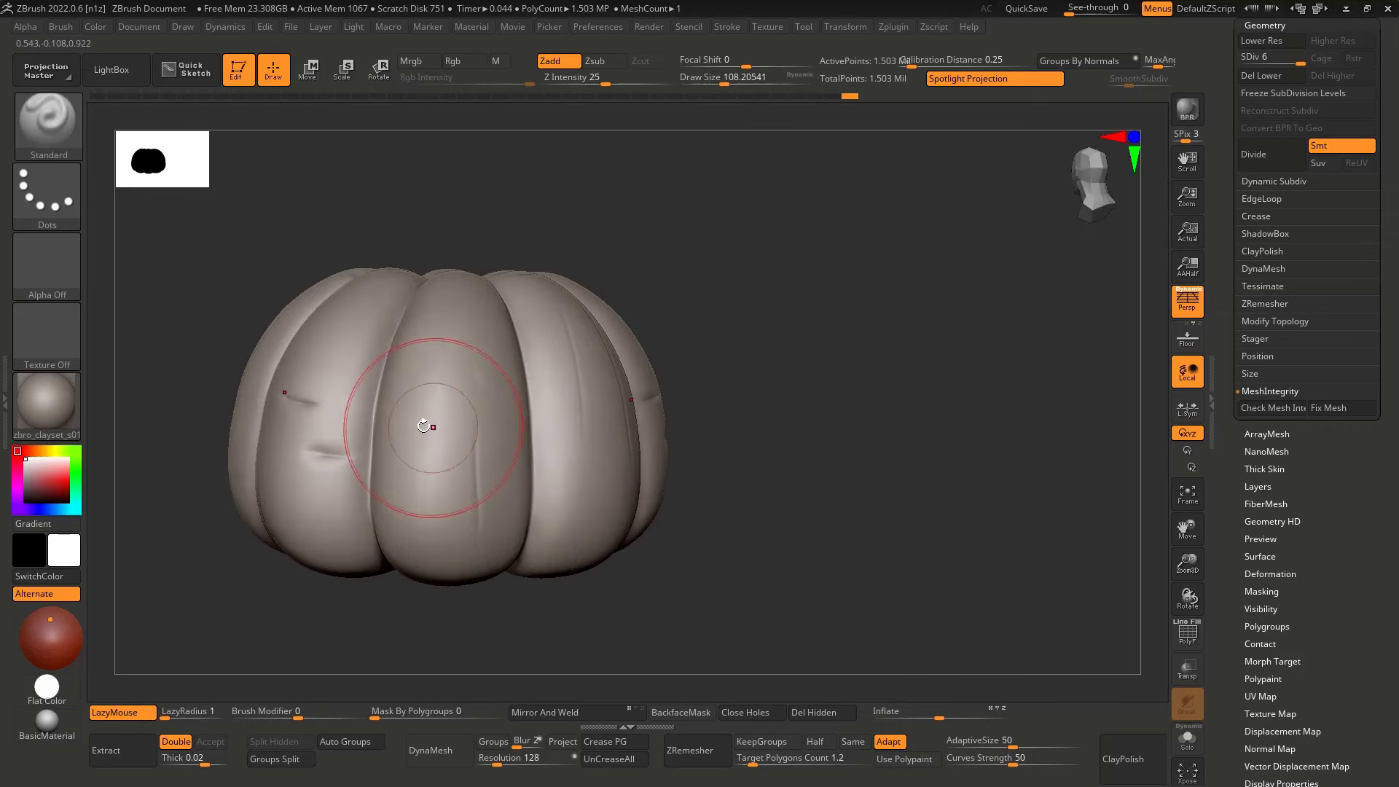
key(shift+d)
right_drag(431, 435, 398, 422)
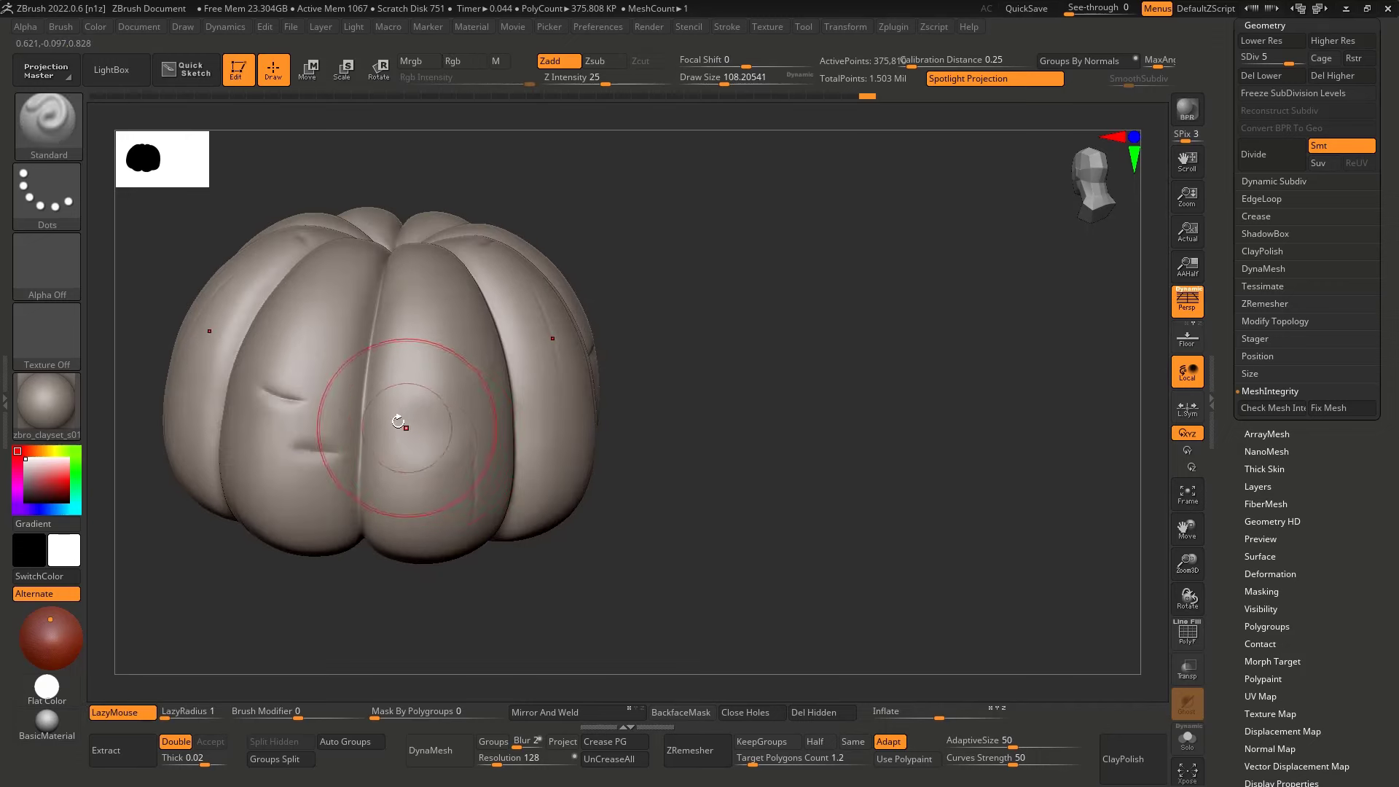
key(d)
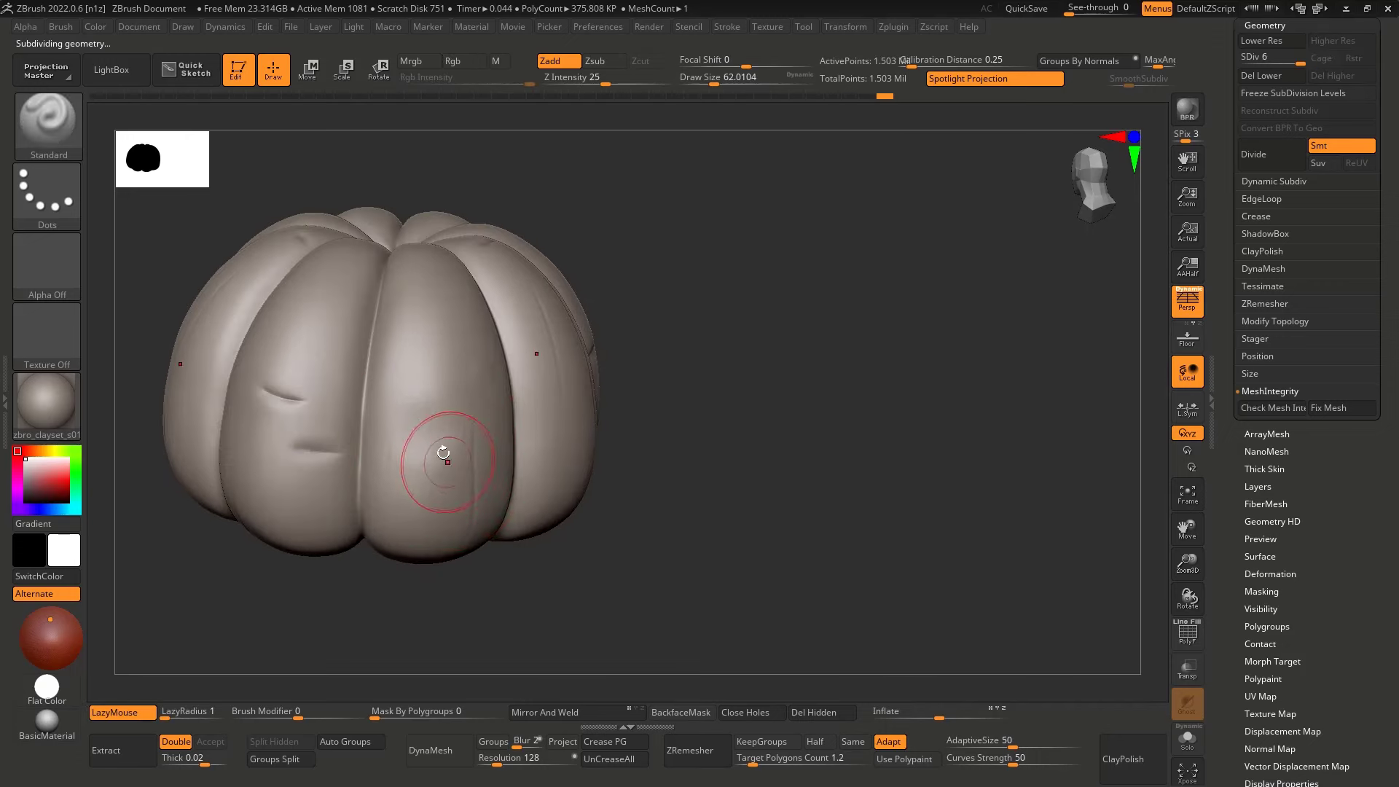
Try building up the upper part of the left front segment with the Clay brush
mouse_move(400, 365)
alt+right_down()
mouse_move(493, 422)
mouse_move(493, 387)
alt+right_up()
mouse_move(603, 401)
shift+right_down()
mouse_move(558, 410)
mouse_move(858, 306)
shift+right_up()
right_drag(765, 268, 744, 295)
key(b)
key(c)
key(l)
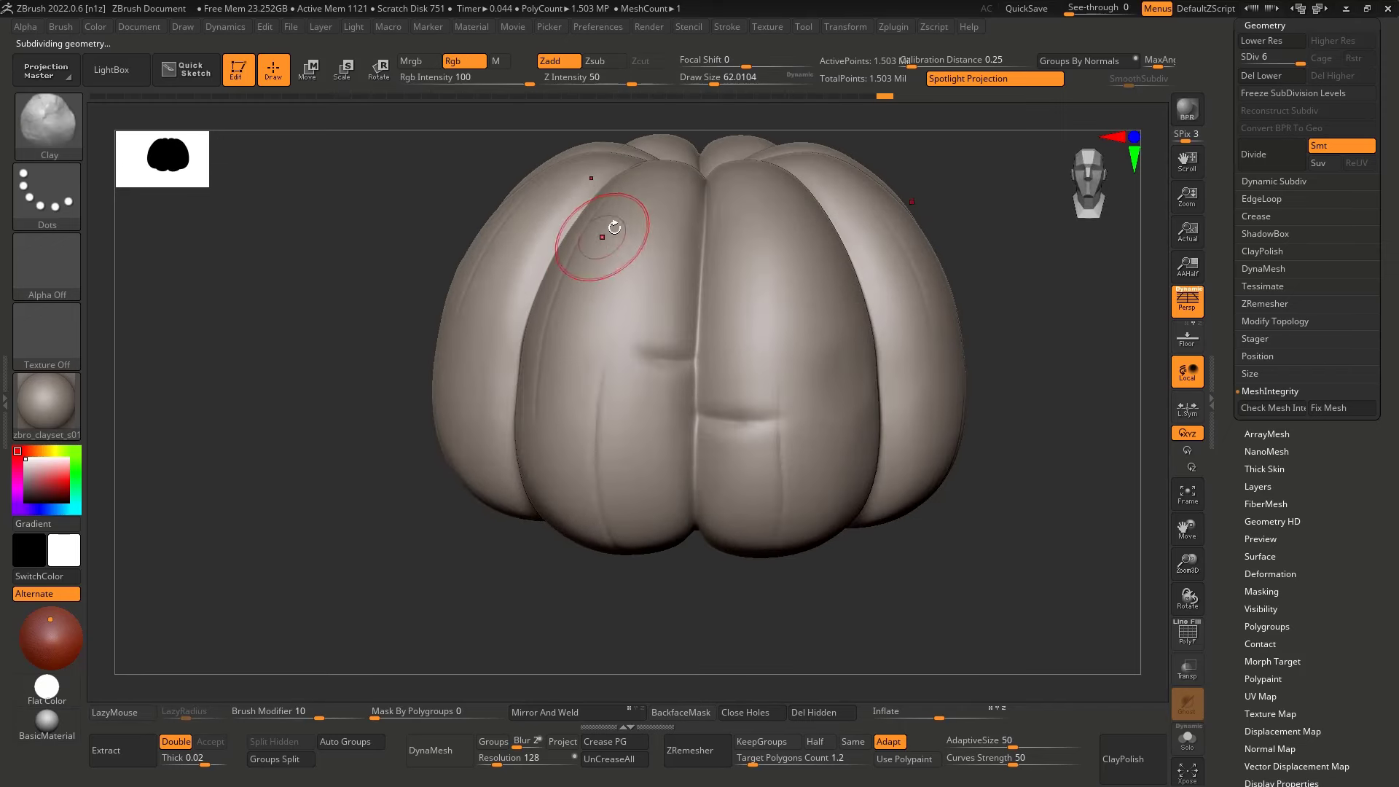
key(ctrl+z)
mouse_move(615, 236)
mouse_down()
mouse_move(654, 261)
mouse_move(664, 203)
mouse_up()
Raise a small bump near the top of the left front segment with the Standard brush at a draw size of about 46
key(b)
key(s)
key(t)
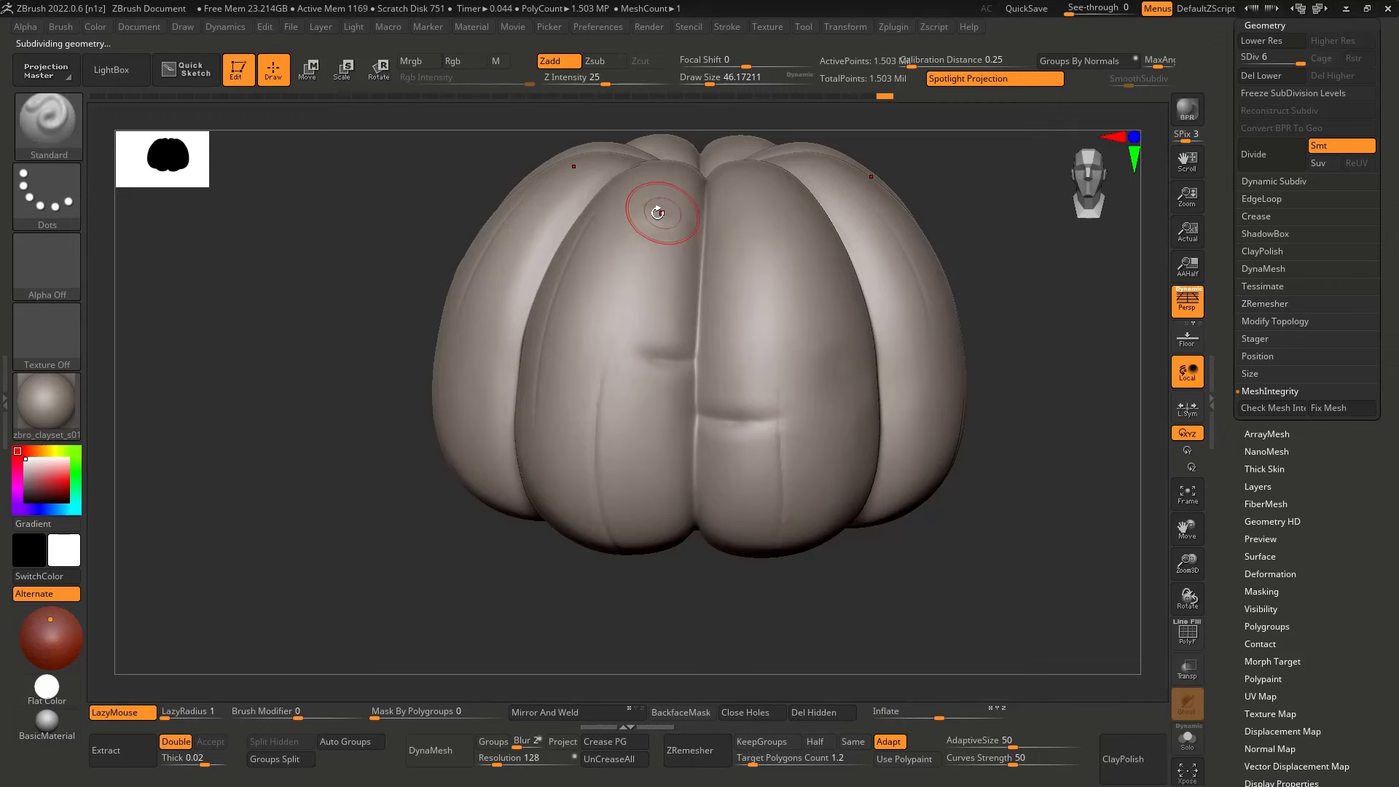
key(shift)
ctrl+right_drag(616, 322, 620, 234)
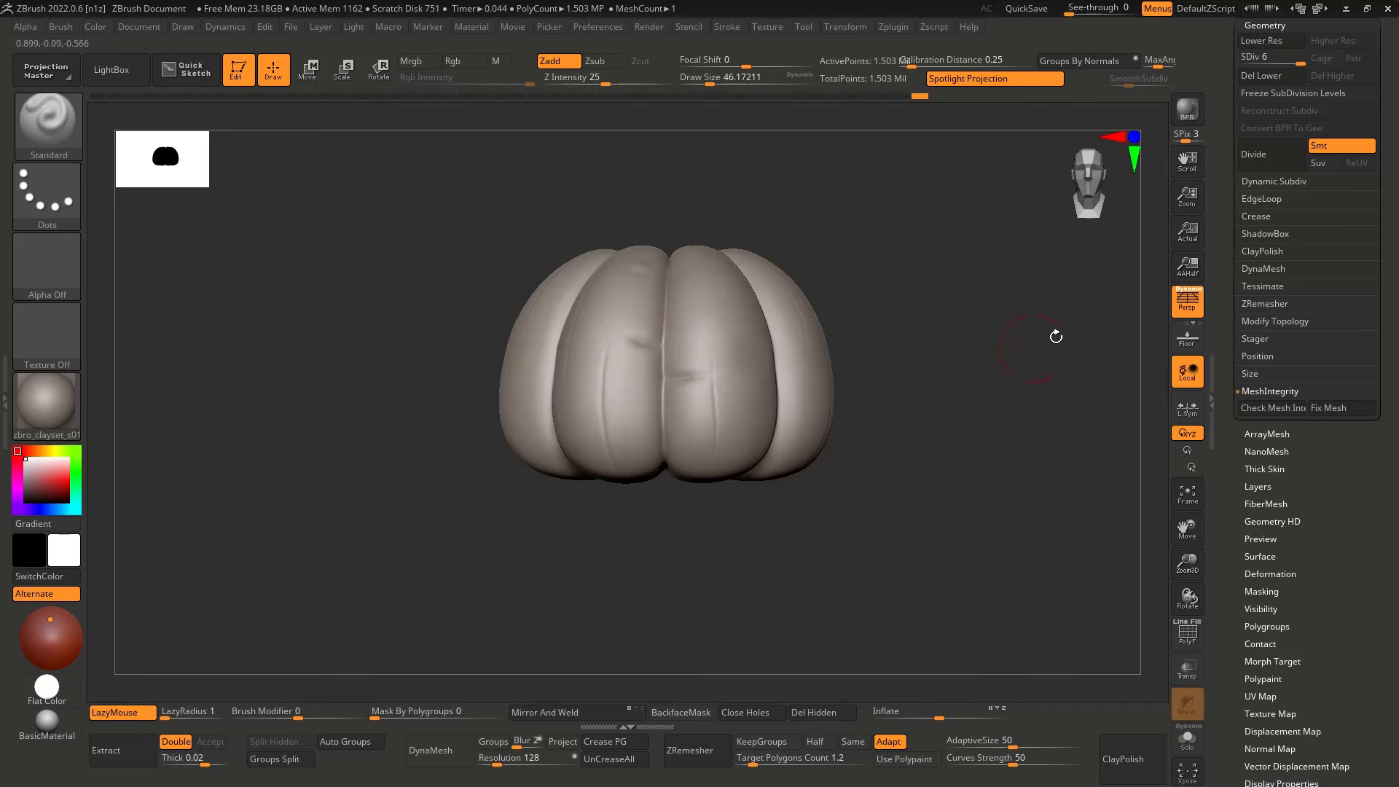
mouse_move(1056, 337)
mouse_down()
mouse_move(993, 384)
mouse_move(641, 406)
mouse_move(634, 452)
mouse_move(626, 389)
mouse_up()
key(shift)
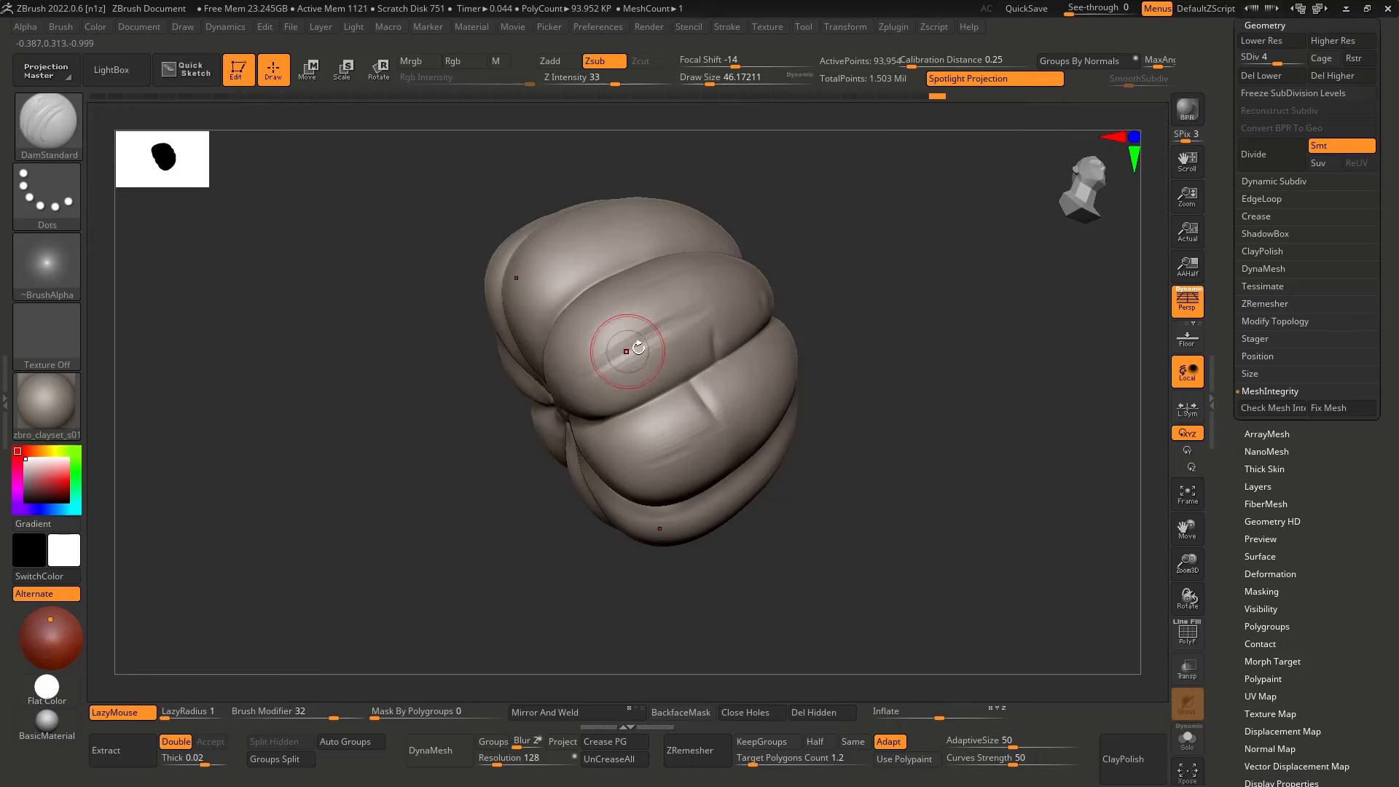
Drop the pumpkin to subdivision level 4, carve broader DamStandard creases along the segments and smooth them at a draw size of about 46
right_drag(669, 347, 614, 340)
right_drag(694, 286, 678, 322)
key(shift+d)
key(shift+d)
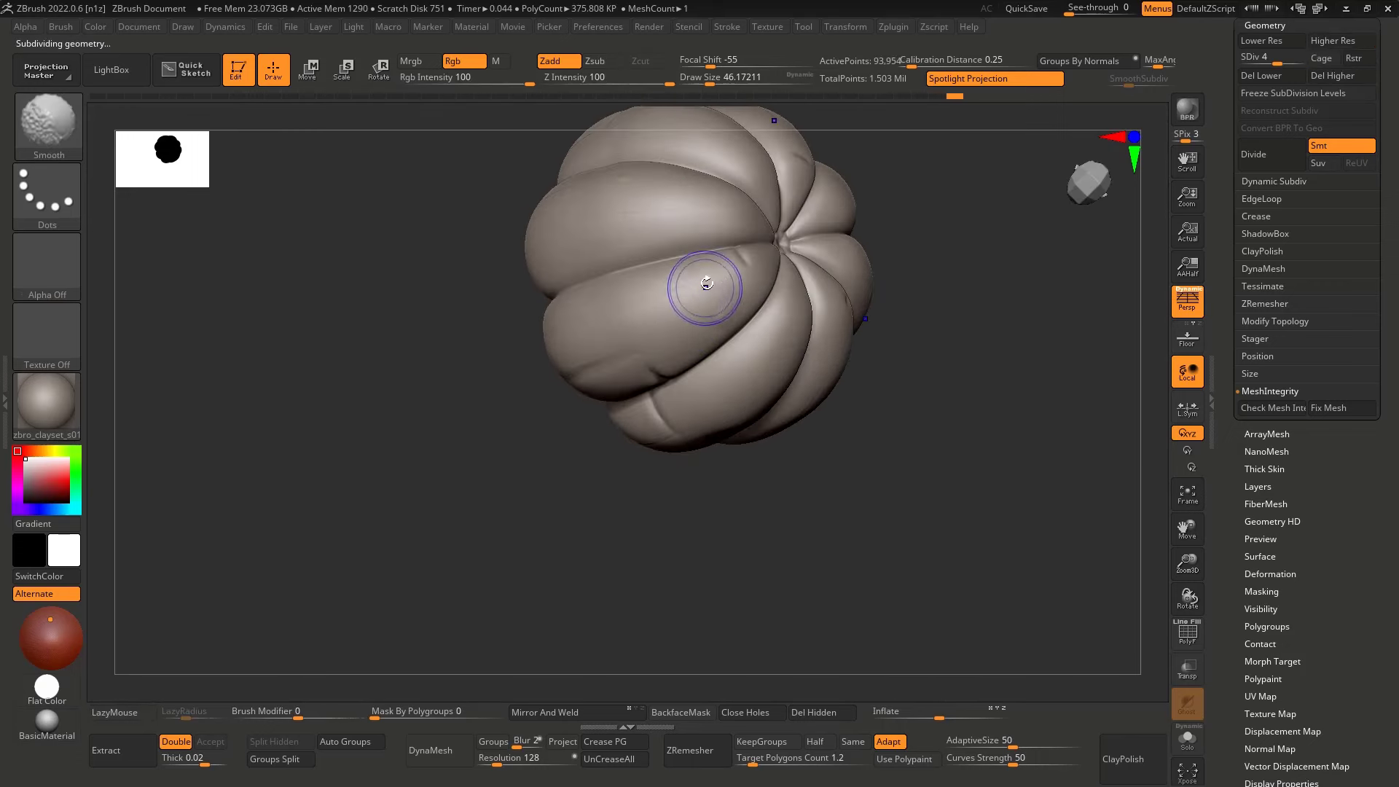
mouse_move(741, 261)
right_down()
mouse_move(668, 303)
mouse_move(530, 264)
mouse_move(628, 256)
mouse_move(693, 306)
mouse_move(735, 271)
mouse_move(656, 447)
mouse_move(687, 453)
mouse_move(615, 540)
mouse_move(557, 466)
mouse_move(612, 437)
mouse_move(593, 391)
mouse_move(743, 297)
mouse_move(631, 327)
mouse_move(571, 369)
mouse_move(641, 314)
mouse_move(682, 430)
mouse_move(564, 252)
right_up()
key(d)
key(shift+d)
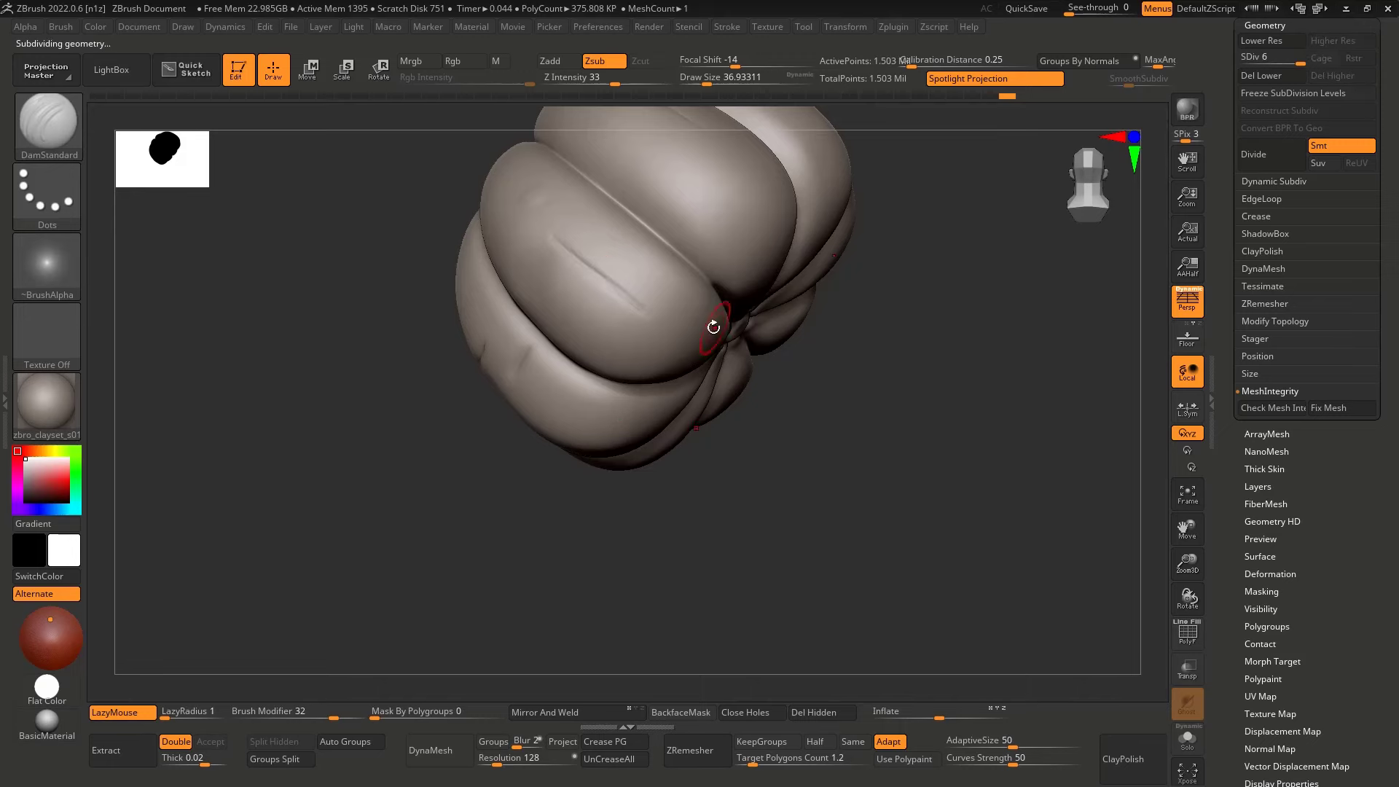
Carve a fine crease from the crosswise cut along the side segment at level 6 with a draw size of about 27
mouse_move(696, 373)
right_down()
mouse_move(724, 506)
mouse_move(731, 416)
mouse_move(543, 378)
mouse_move(665, 505)
mouse_move(656, 466)
mouse_move(575, 531)
mouse_move(581, 403)
mouse_move(650, 365)
mouse_move(628, 382)
right_up()
key(s)
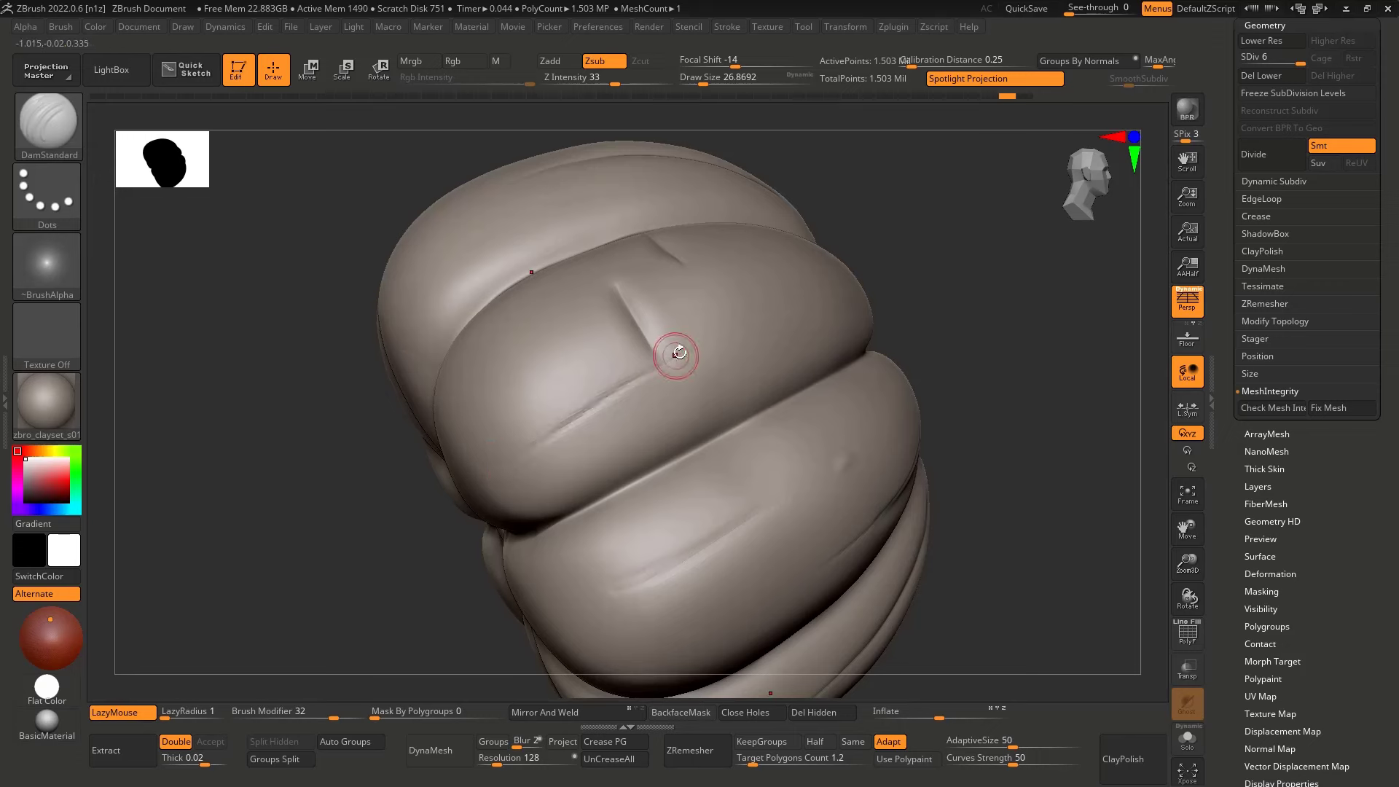
drag(499, 476, 590, 437)
mouse_move(589, 437)
ctrl+right_down()
mouse_move(549, 469)
mouse_move(609, 431)
mouse_move(659, 440)
mouse_move(653, 490)
mouse_move(640, 466)
mouse_move(649, 408)
mouse_move(459, 378)
mouse_move(593, 368)
mouse_move(643, 387)
mouse_move(679, 368)
mouse_move(665, 405)
mouse_move(687, 396)
mouse_move(701, 449)
ctrl+right_up()
Drop to subdivision level 3 and carve broad creases into the segments around the centre hollow with a draw size of about 62
key(shift+d)
key(shift+d)
mouse_move(666, 318)
ctrl+right_down()
mouse_move(649, 312)
mouse_move(656, 415)
mouse_move(637, 359)
mouse_move(659, 294)
ctrl+right_up()
key(shift+d)
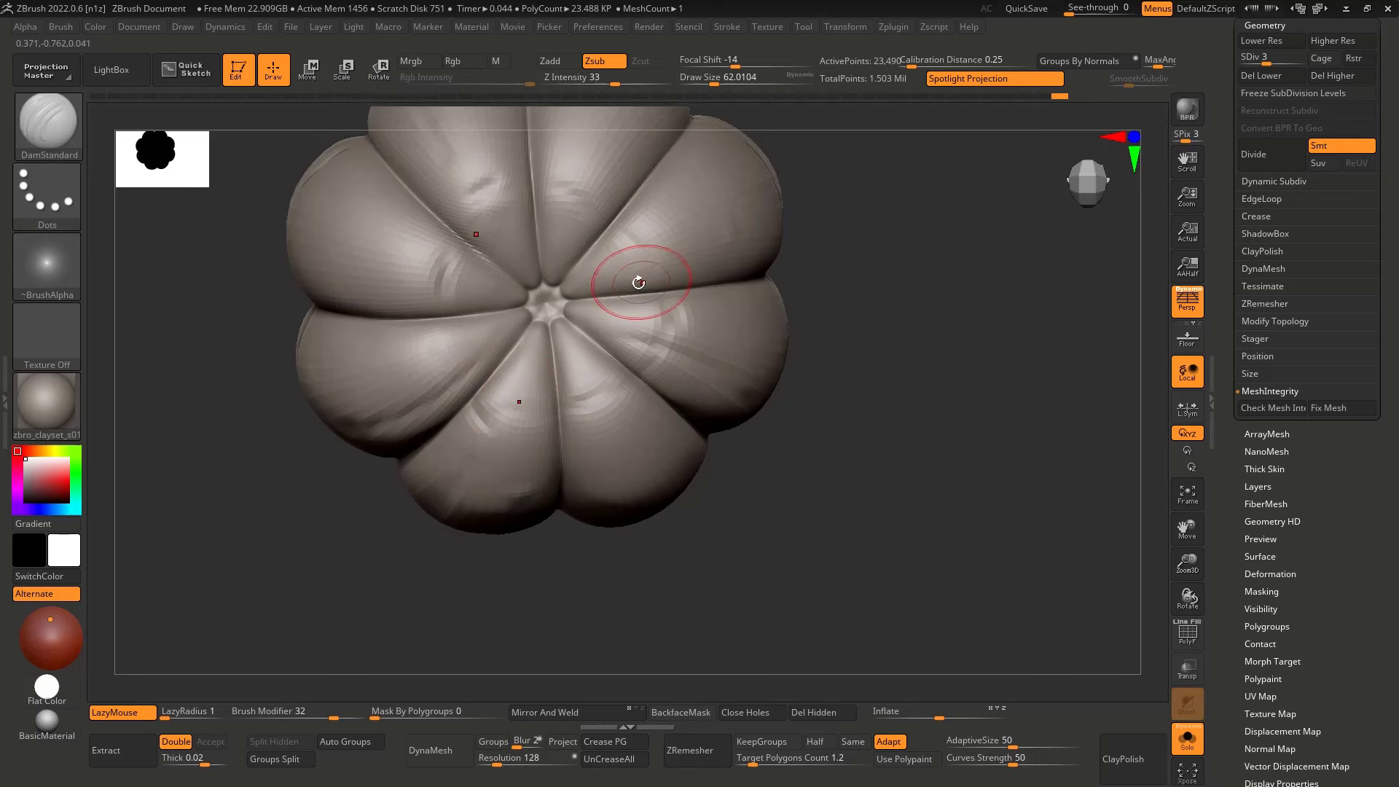
right_drag(638, 283, 669, 313)
Refine the creases around the centre hollow at subdivision levels 5 and 6 with DamStandard at a draw size of about 35
key(d)
click(602, 374)
right_drag(609, 408, 610, 396)
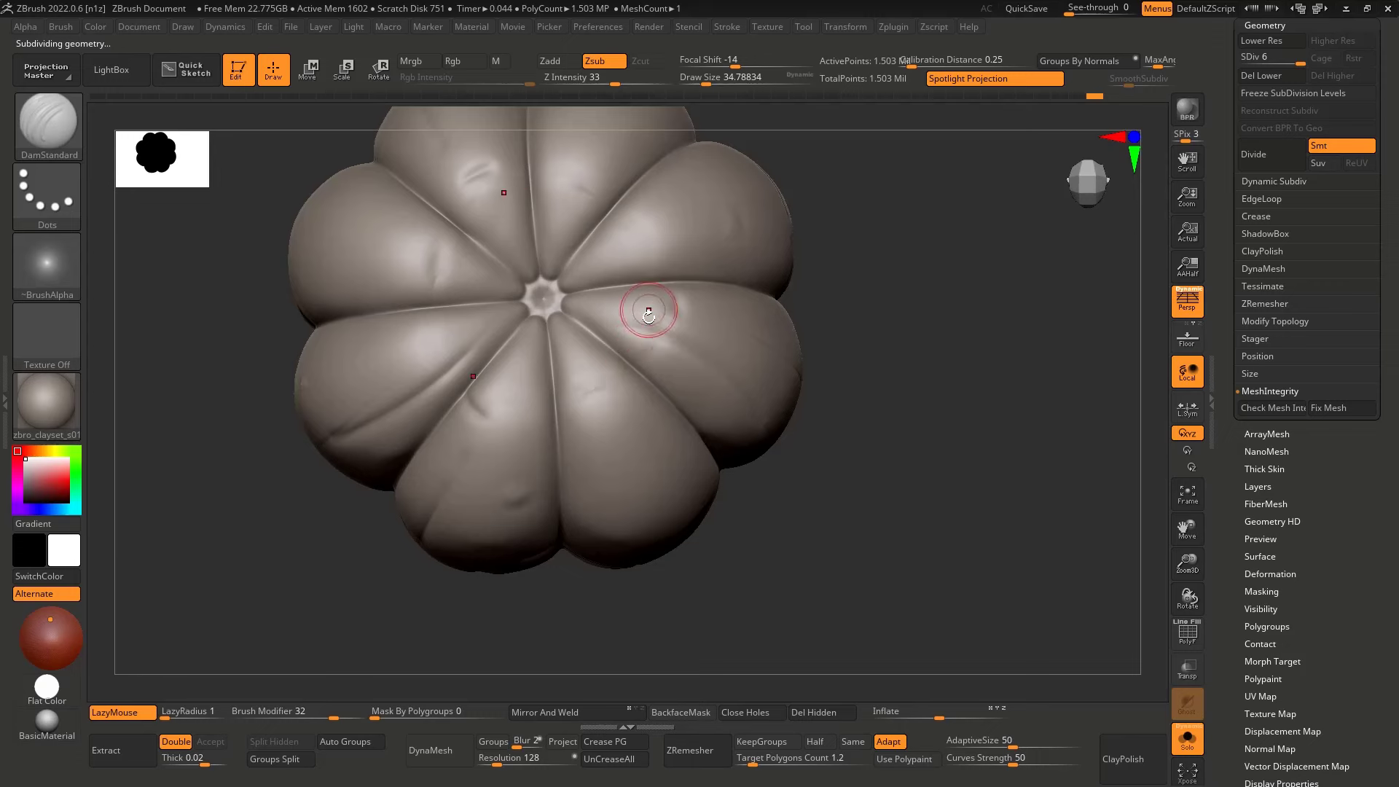
right_drag(648, 315, 615, 353)
key(shift+d)
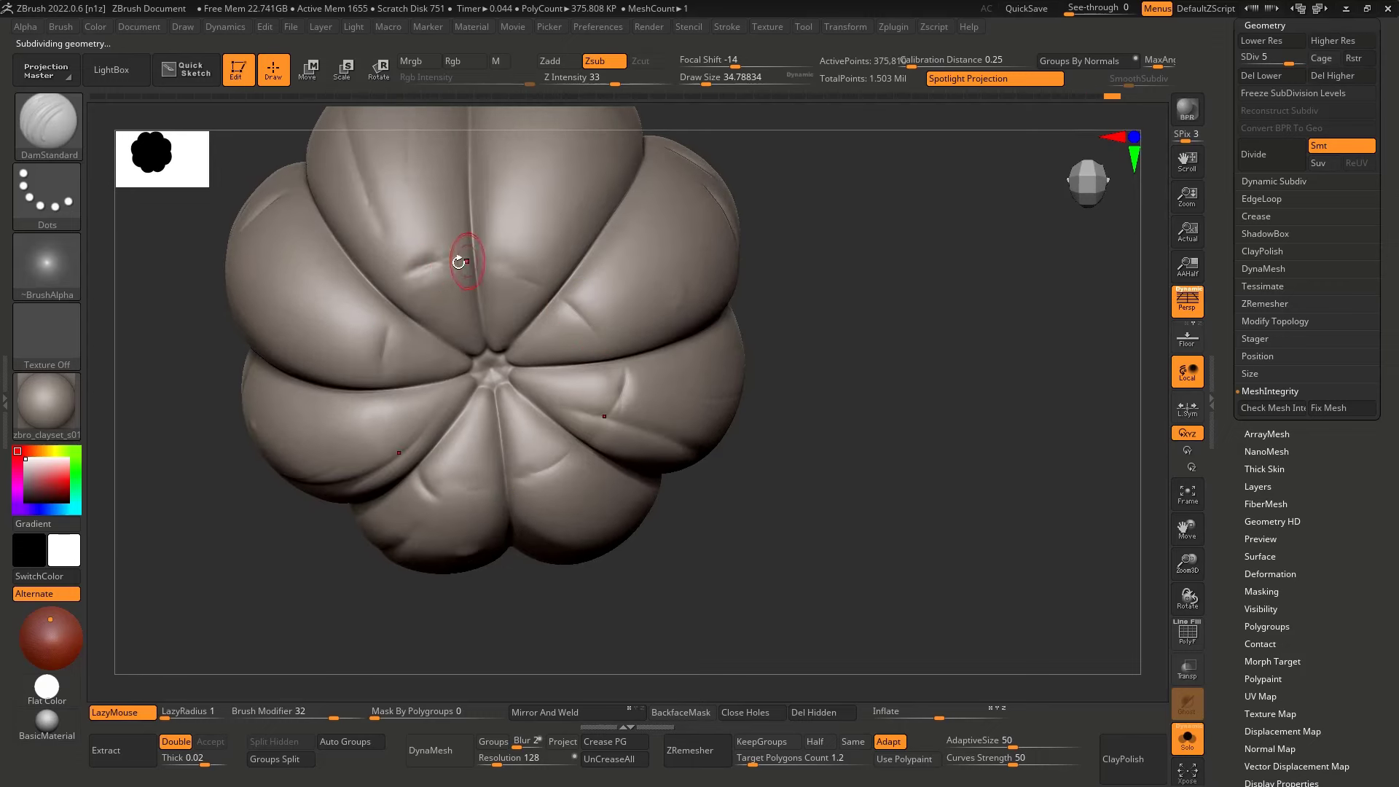
right_drag(421, 369, 436, 289)
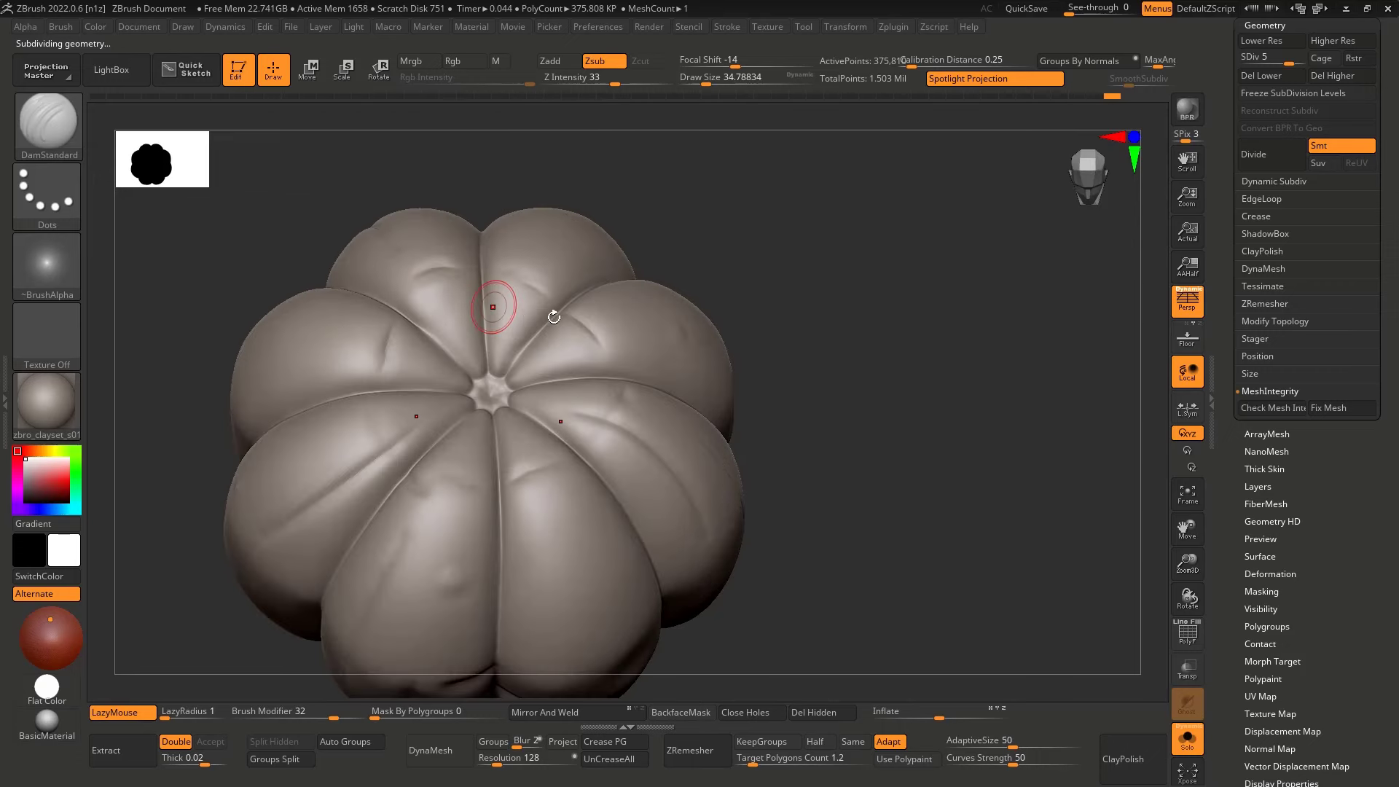
key(d)
right_drag(612, 349, 657, 382)
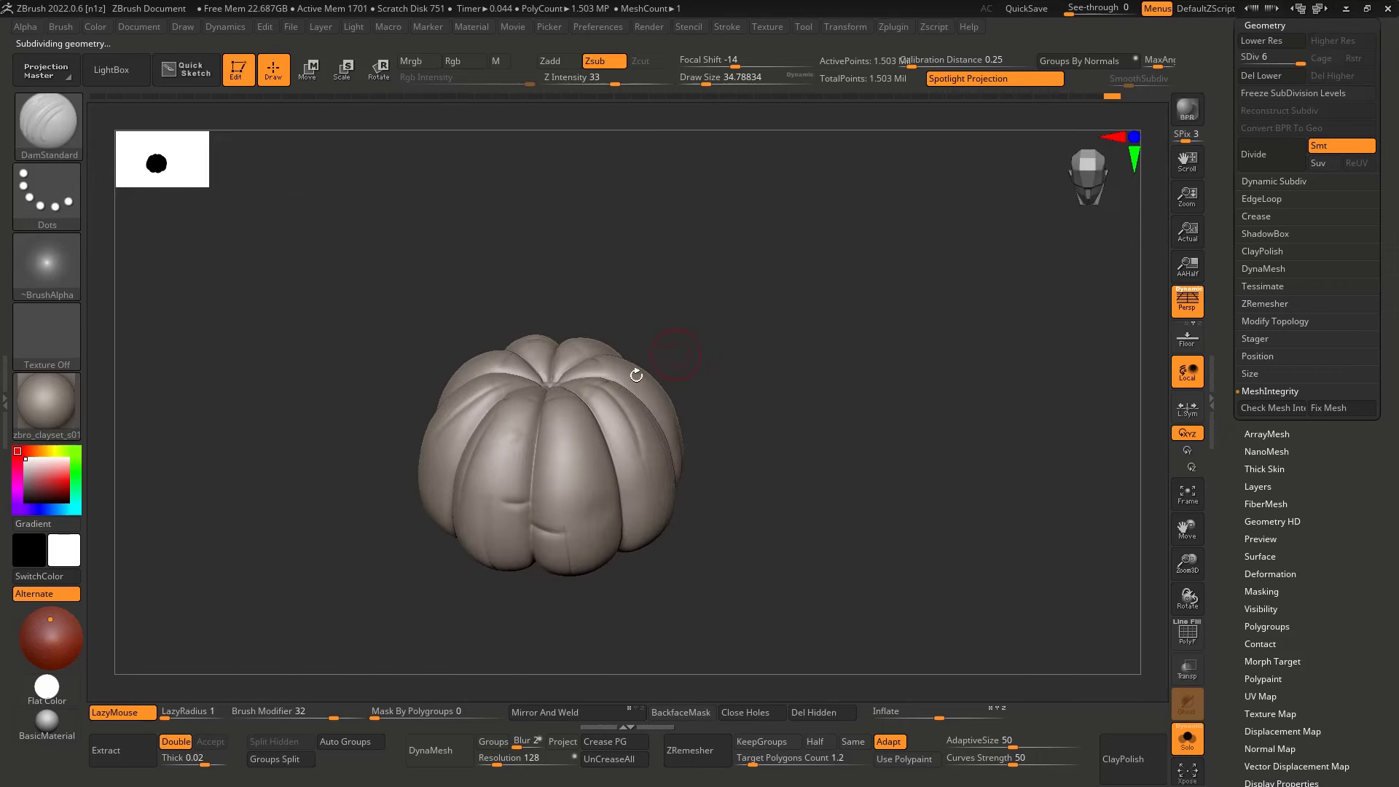
mouse_move(580, 416)
ctrl+right_down()
mouse_move(607, 409)
mouse_move(635, 348)
mouse_move(438, 406)
mouse_move(365, 409)
mouse_move(323, 462)
mouse_move(353, 430)
mouse_move(400, 416)
mouse_move(381, 454)
ctrl+right_up()
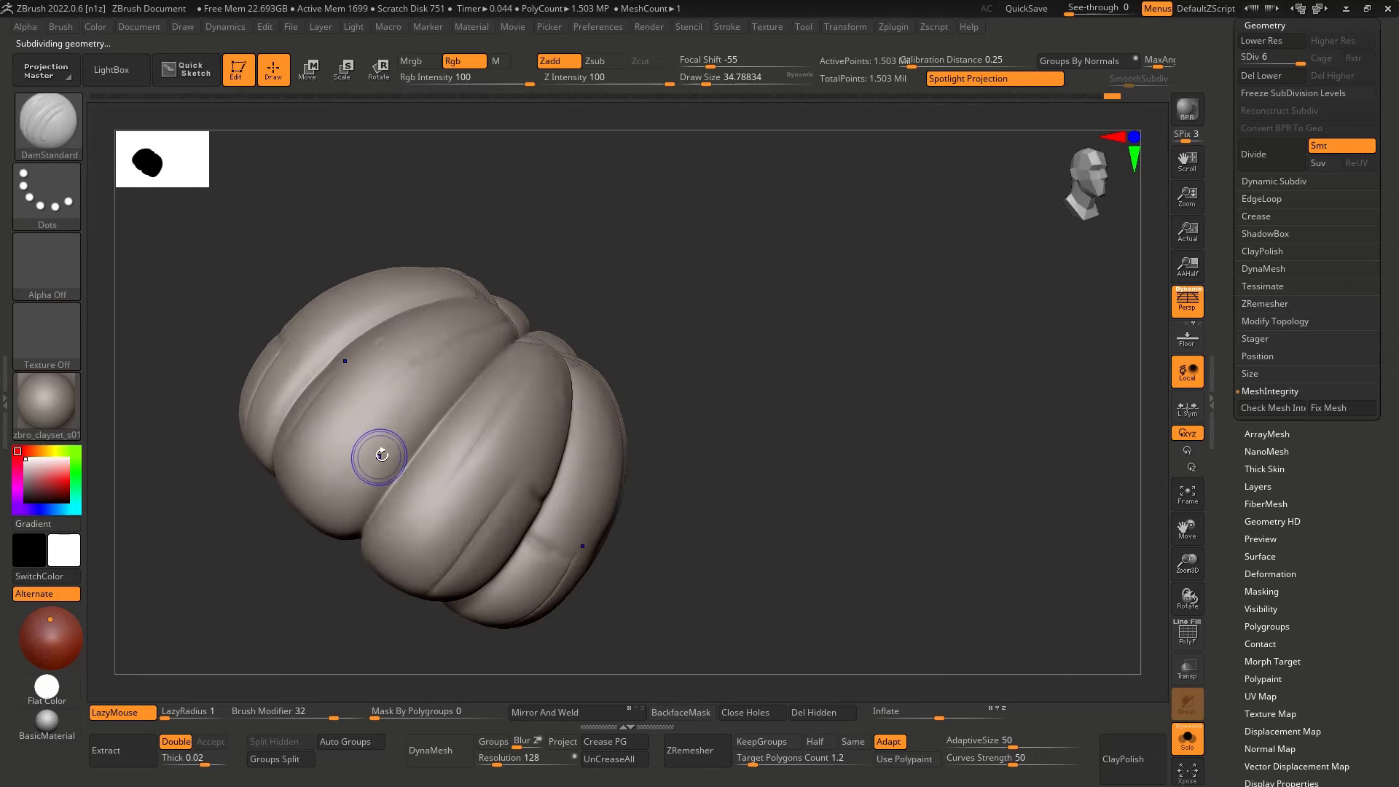
Add soft volume to the segments at subdivision level 4 with the Standard brush at a draw size of about 104, and return to level 6
key(shift+d)
key(shift+d)
key(b)
key(s)
key(t)
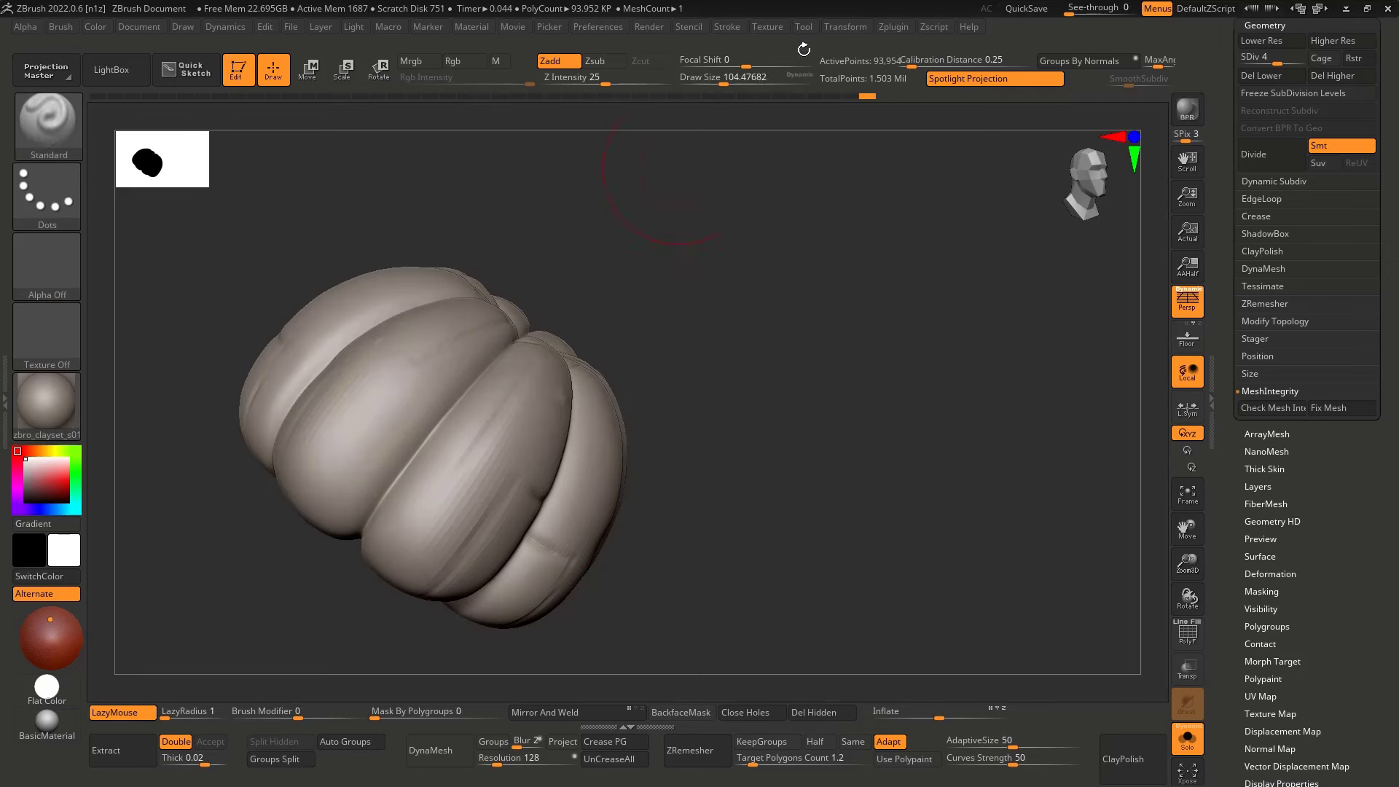
click(853, 26)
right_drag(693, 269, 605, 295)
mouse_move(321, 449)
right_down()
mouse_move(339, 445)
mouse_move(393, 343)
mouse_move(359, 406)
right_up()
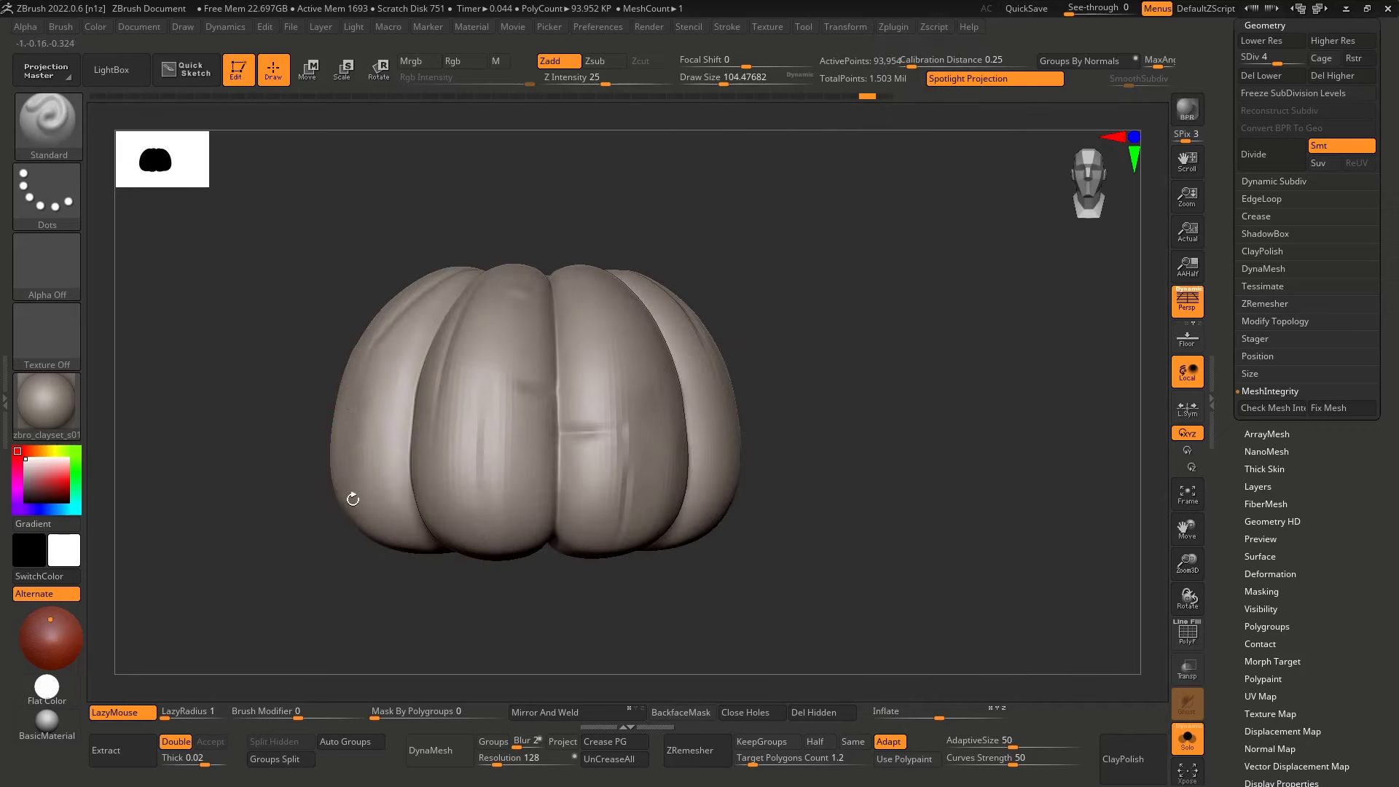
key(d)
key(d)
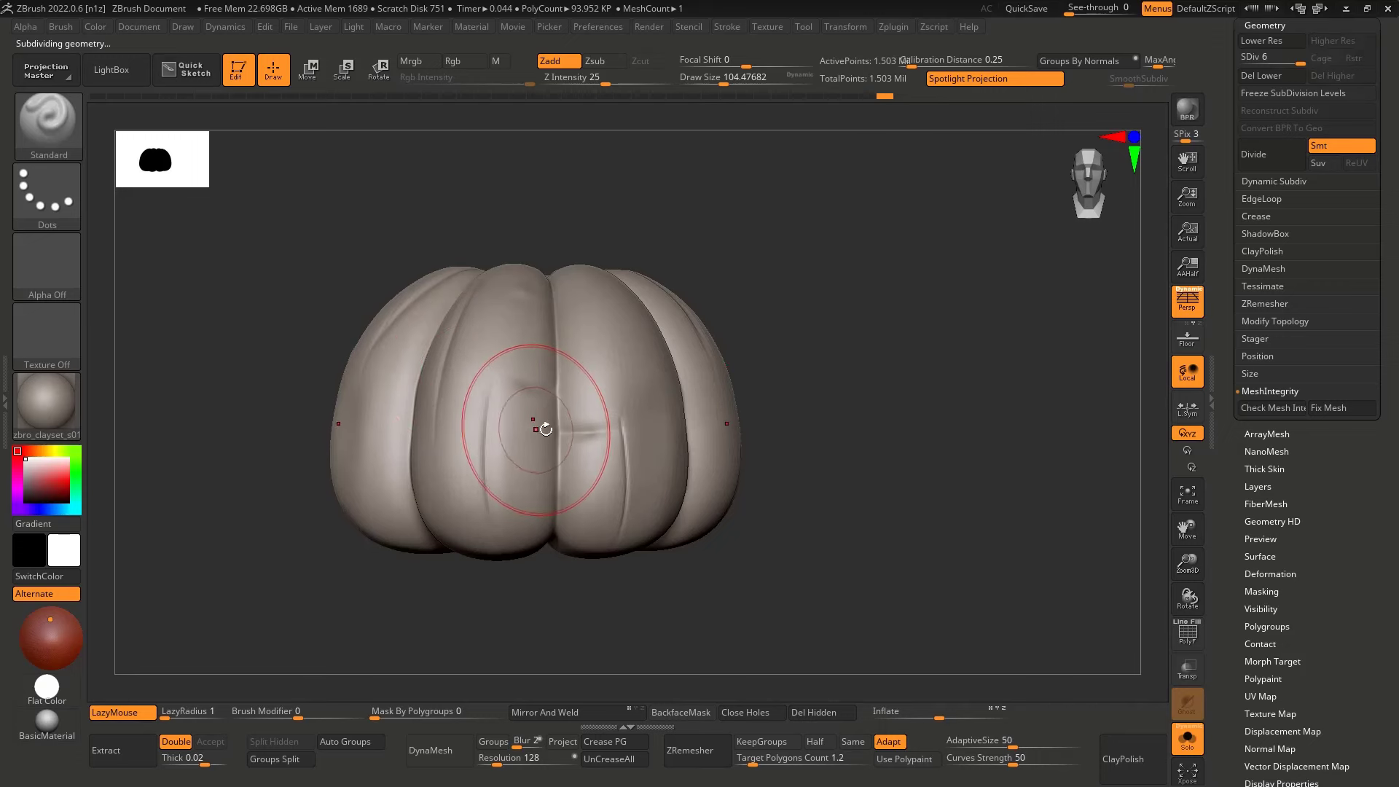
Vary the volume of the side segments at subdivision level 4 with a draw size of about 97, and return to level 6
right_drag(623, 440, 564, 436)
key(shift+d)
key(shift+d)
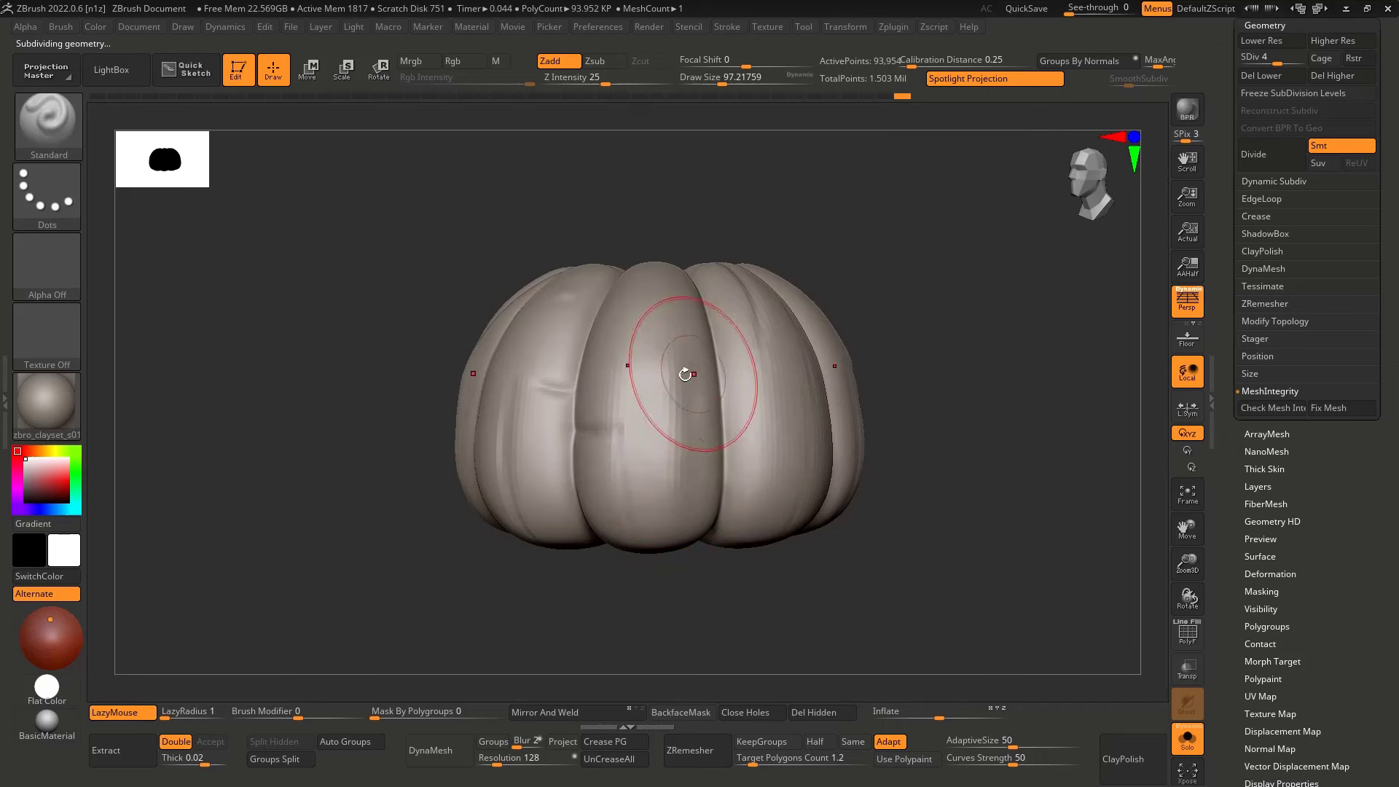
key(d)
key(d)
ctrl+right_drag(488, 400, 490, 327)
mouse_move(490, 328)
shift+right_down()
mouse_move(710, 325)
mouse_move(751, 353)
shift+right_up()
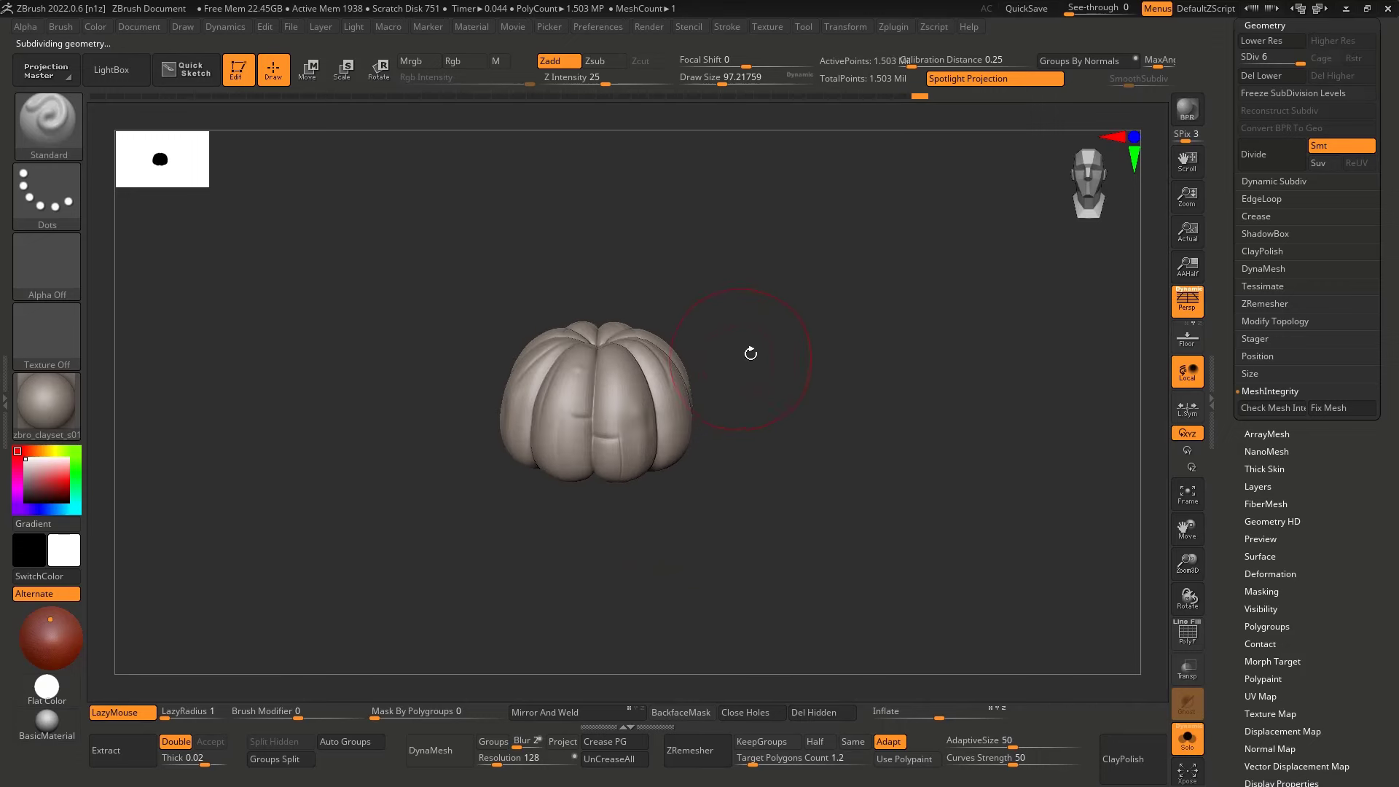
Sculpt smaller volume changes beside the front creases at subdivision level 4 with a draw size of about 59, and return to level 6
ctrl+right_drag(587, 401, 616, 458)
key(s)
drag(636, 437, 627, 437)
right_drag(687, 430, 625, 418)
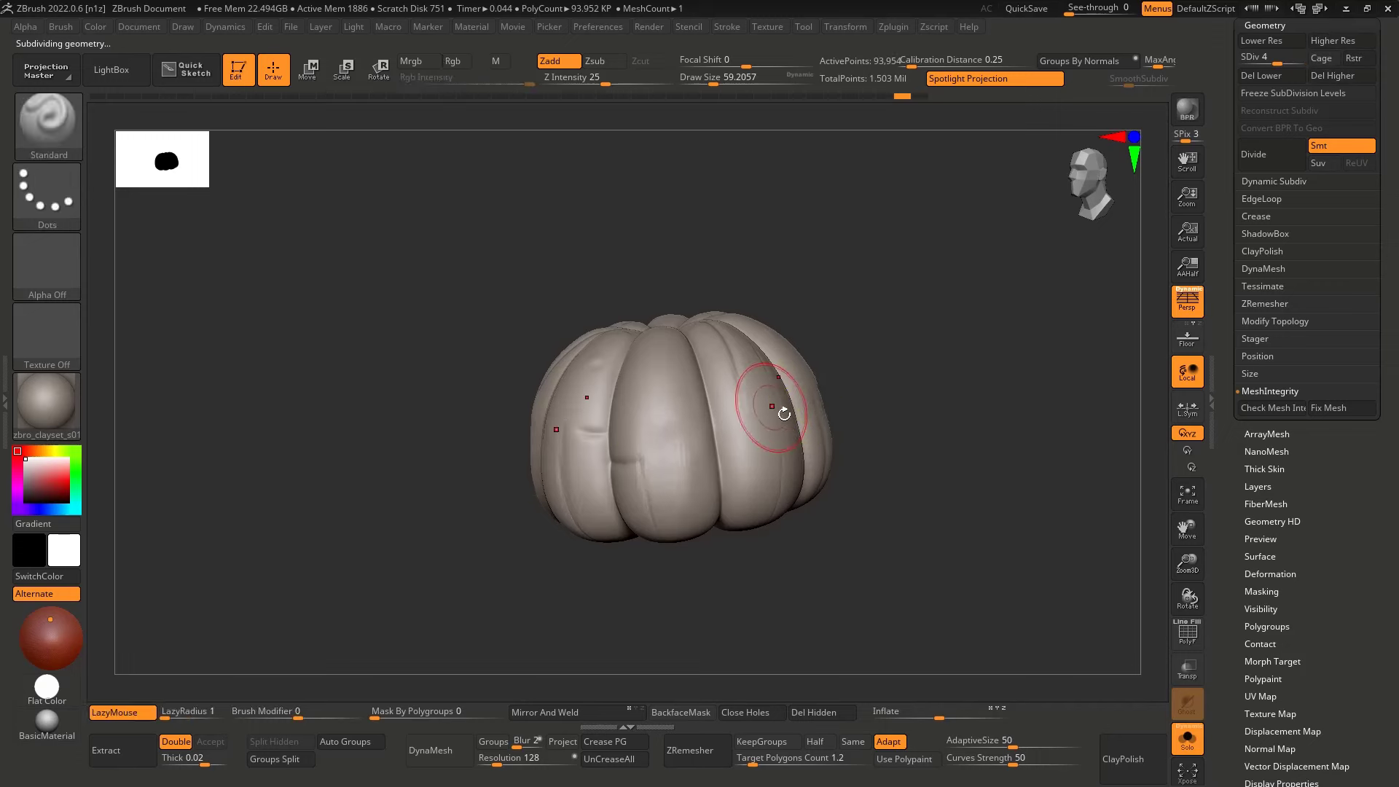
shift+right_drag(782, 409, 827, 397)
key(d)
key(d)
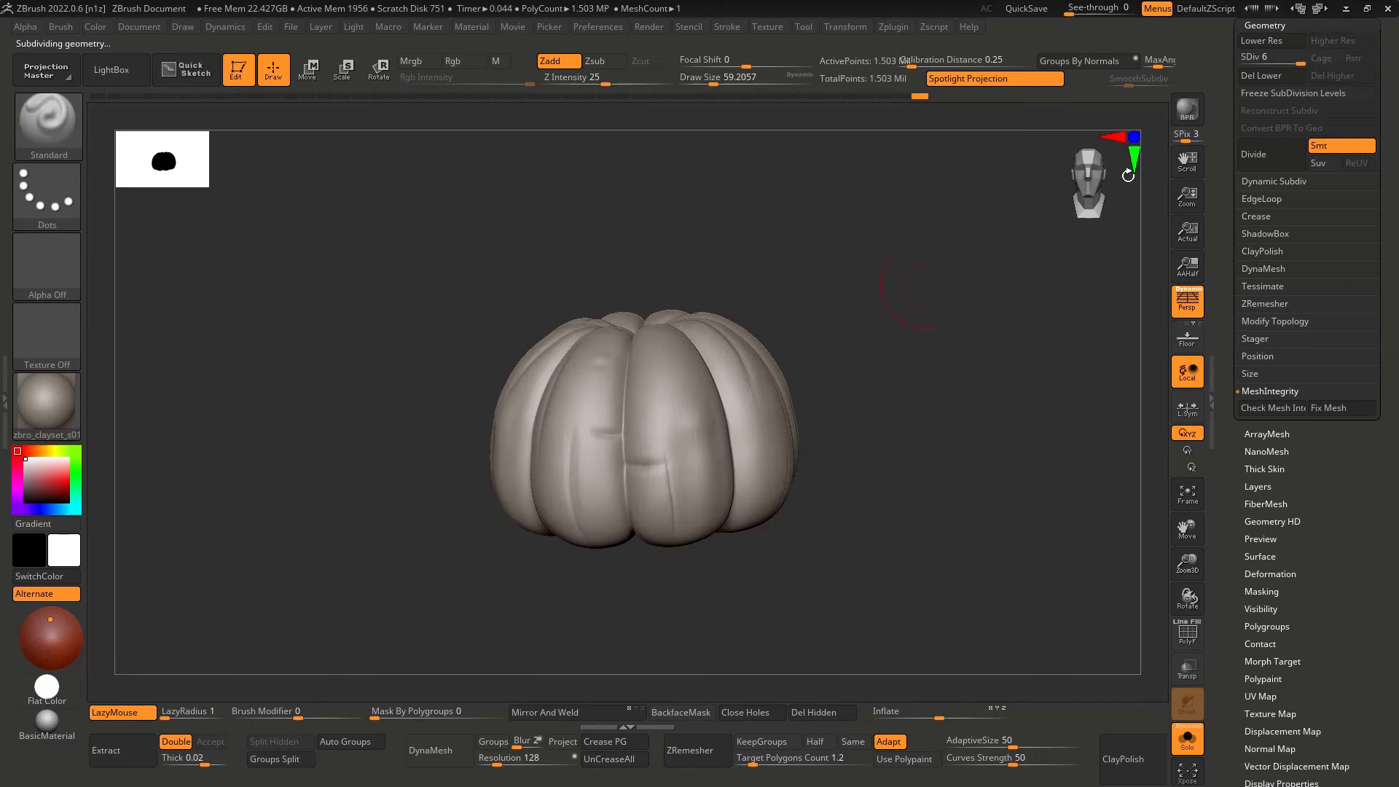
Delete the pumpkin's lower subdivision levels and divide the mesh once more
click(1256, 75)
key(ctrl+d)
mouse_move(809, 362)
right_down()
mouse_move(784, 422)
mouse_move(746, 459)
mouse_move(642, 465)
mouse_move(518, 387)
mouse_move(452, 391)
mouse_move(474, 369)
right_up()
Try adding soft volume to a segment seen from underneath at a lower subdivision level, and set the draw size to about 136
key([)
key(s)
drag(475, 368, 482, 367)
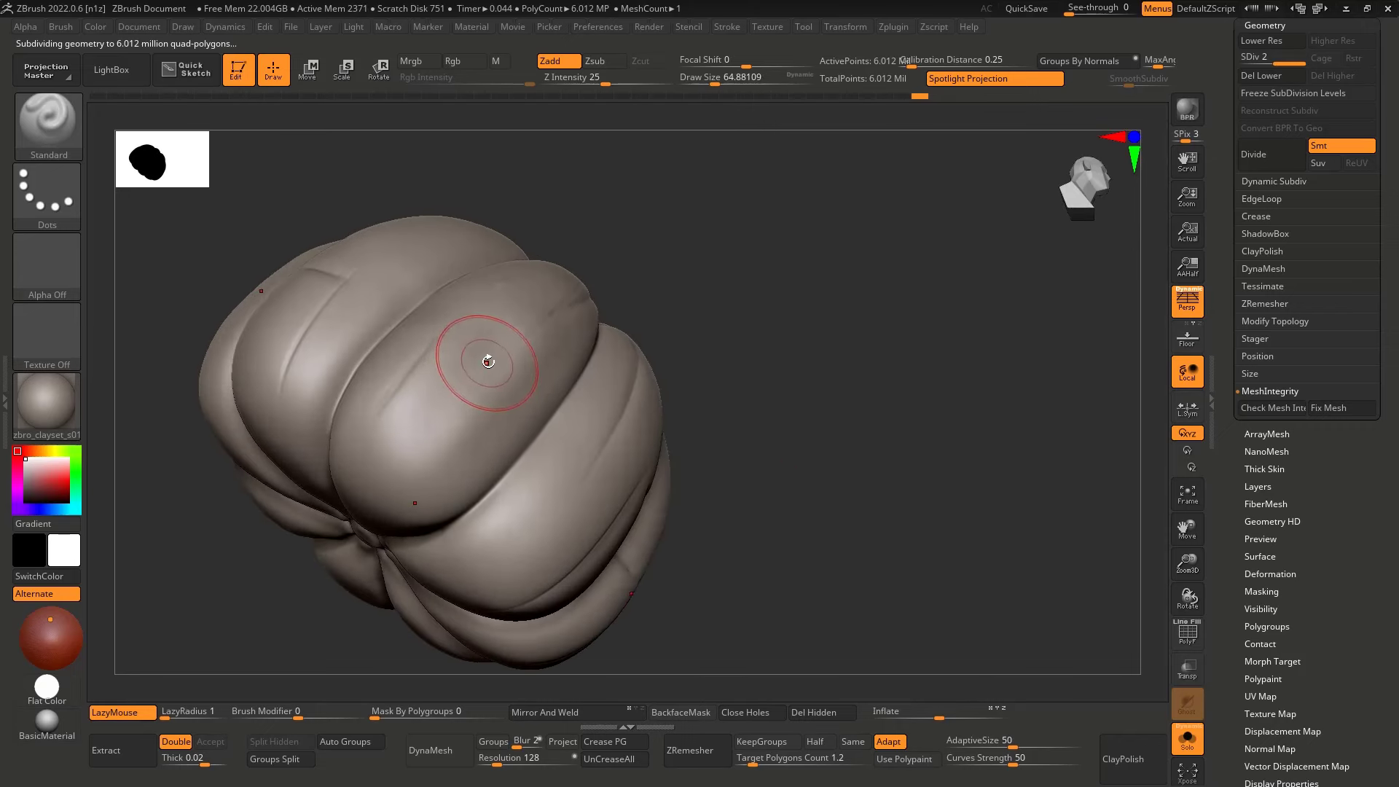
key(shift+d)
key(1)
key(s)
mouse_move(464, 399)
mouse_down()
mouse_move(485, 378)
mouse_move(430, 441)
mouse_up()
key(shift)
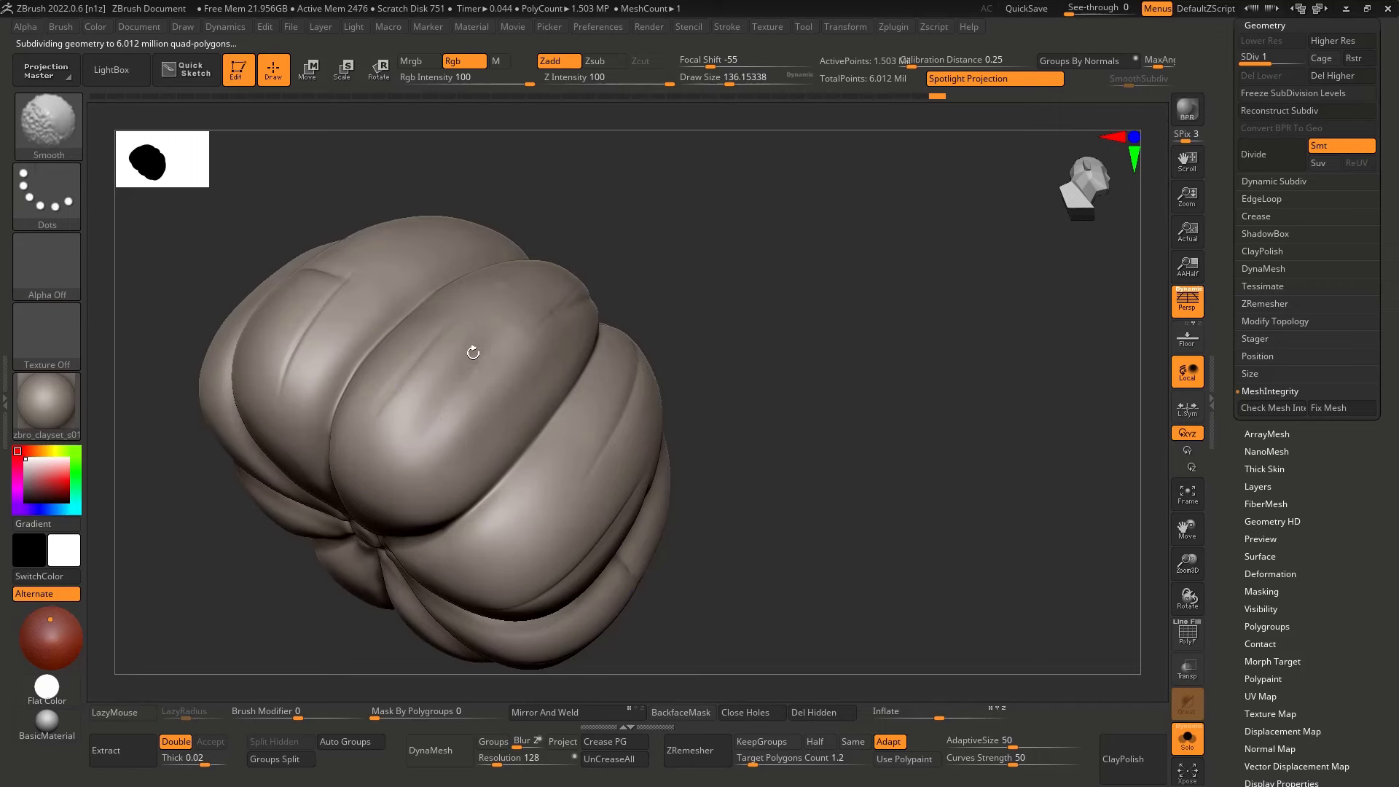
Set the Orb_Cracks draw size to about 59 and undo back to the mesh that still has its deleted lower subdivision levels
ctrl+right_drag(518, 430, 493, 466)
mouse_move(492, 466)
shift+right_down()
mouse_move(469, 481)
mouse_move(464, 467)
mouse_move(687, 475)
mouse_move(690, 490)
mouse_move(661, 483)
shift+right_up()
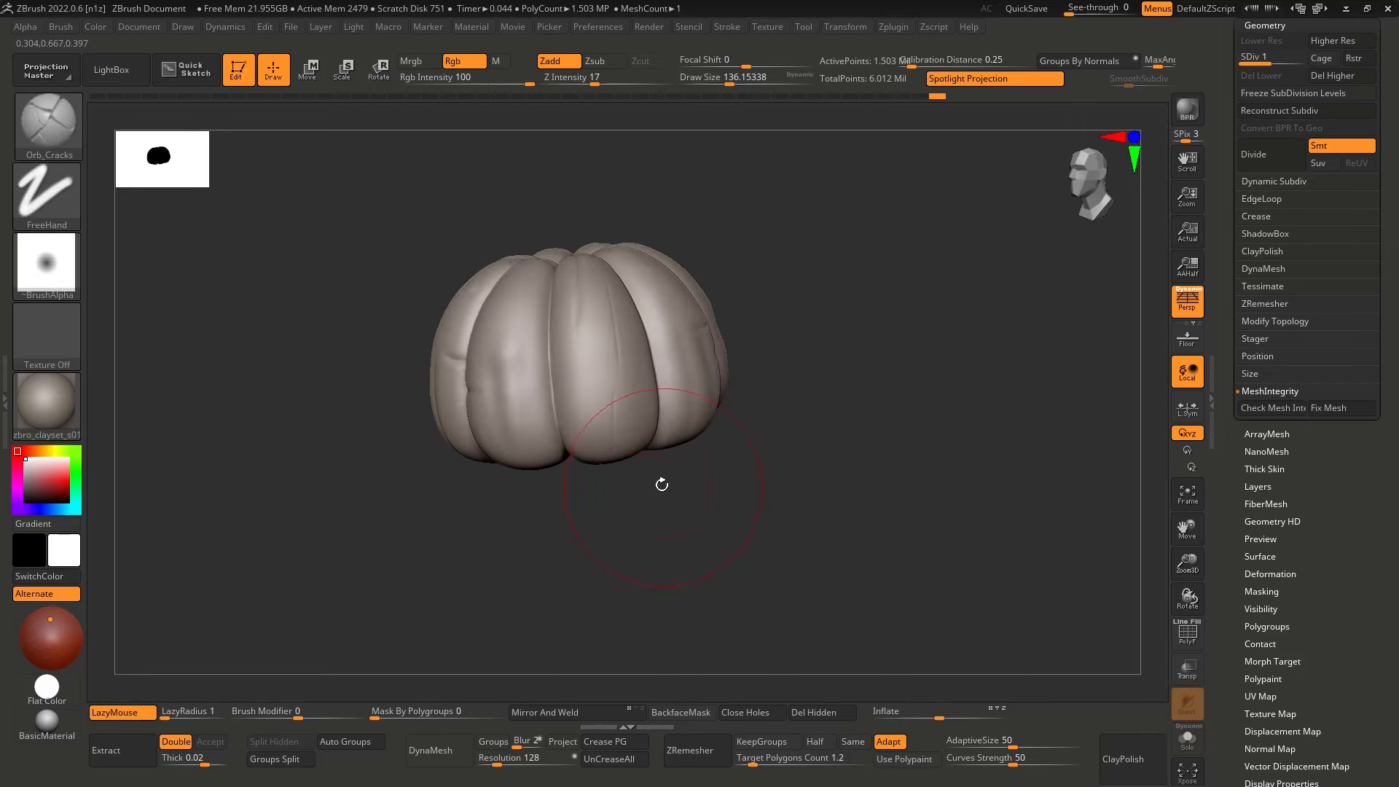
key(s)
drag(661, 484, 640, 484)
key(ctrl)
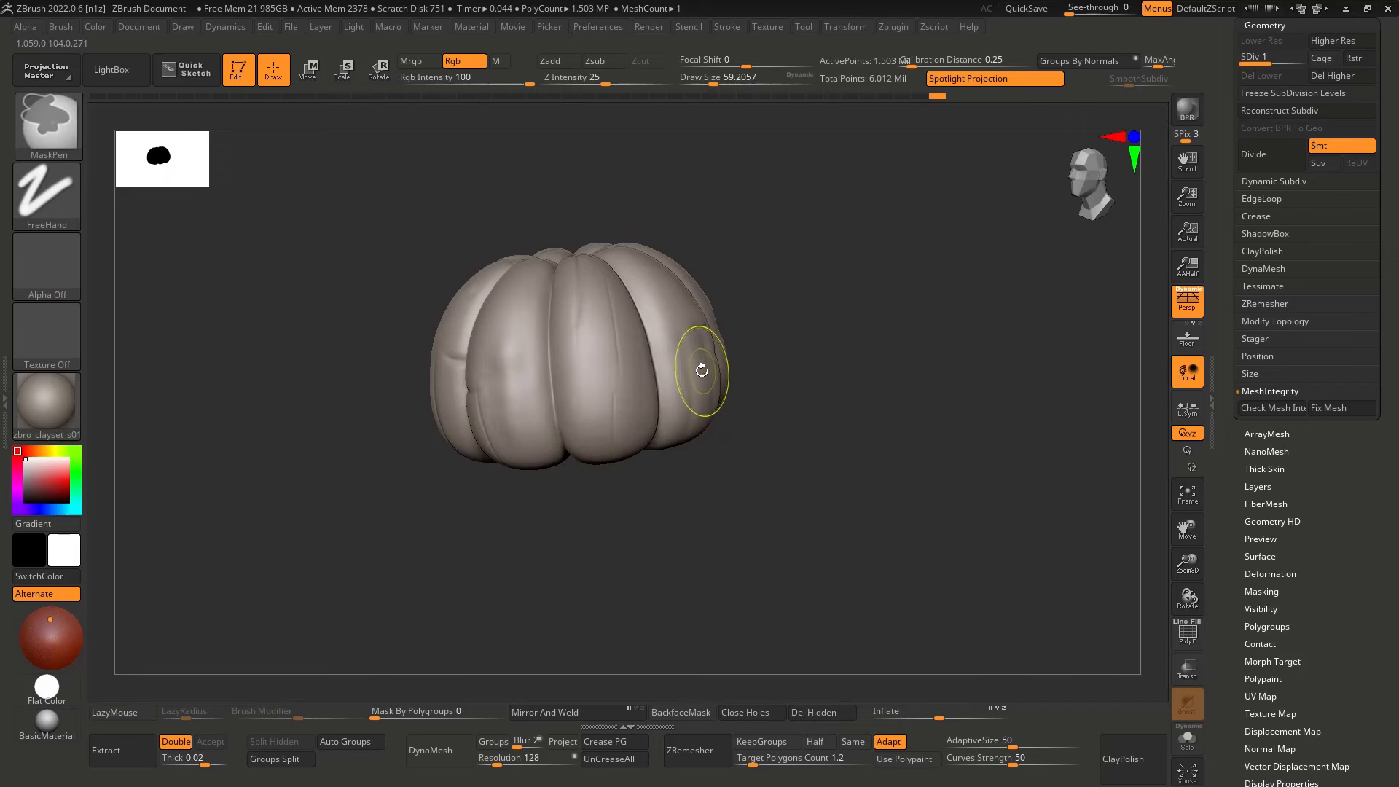
key(ctrl+z)
Smooth the front segments at lower subdivision levels and return to level 6
mouse_move(644, 368)
shift+right_down()
mouse_move(671, 355)
mouse_move(631, 388)
shift+right_up()
key(shift+d)
key(shift+d)
key(shift+d)
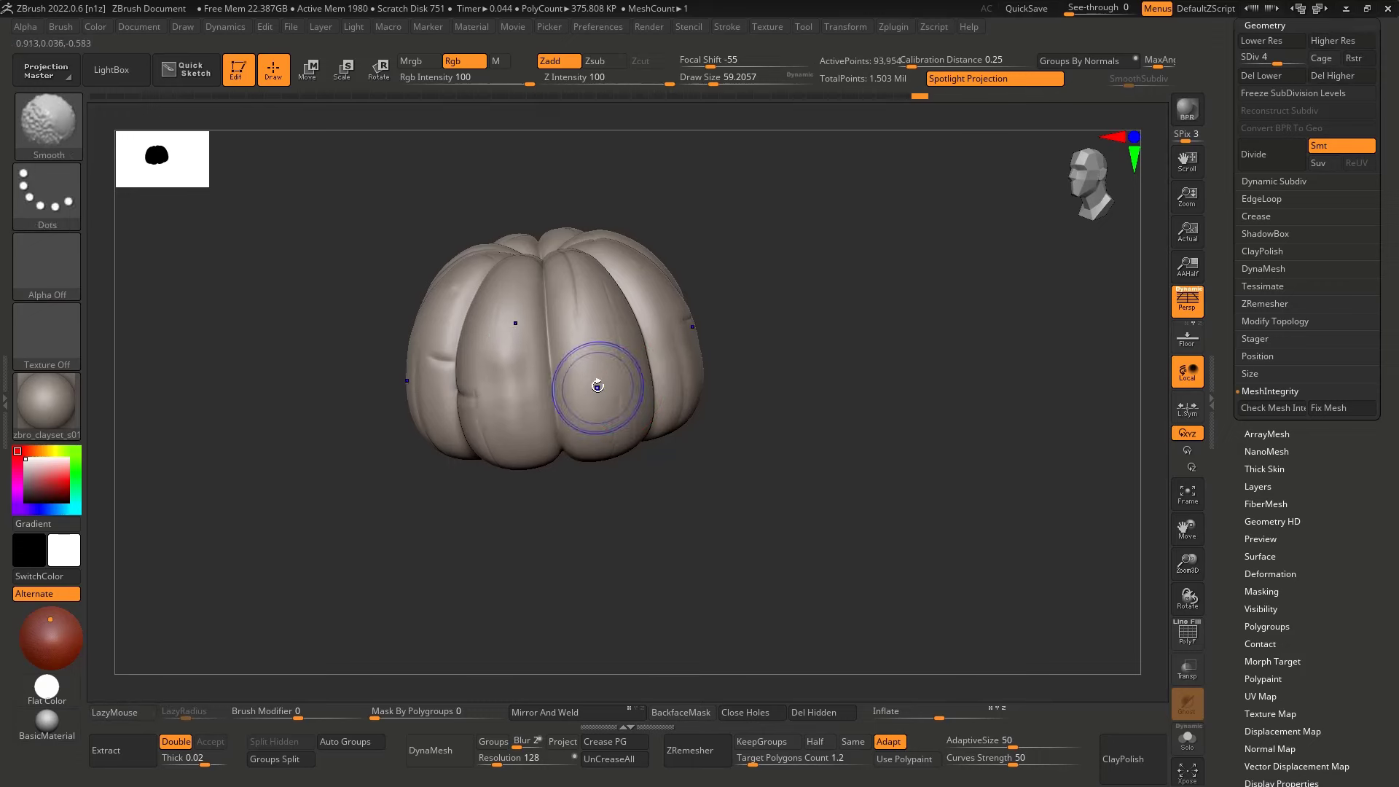
shift+drag(648, 331, 466, 405)
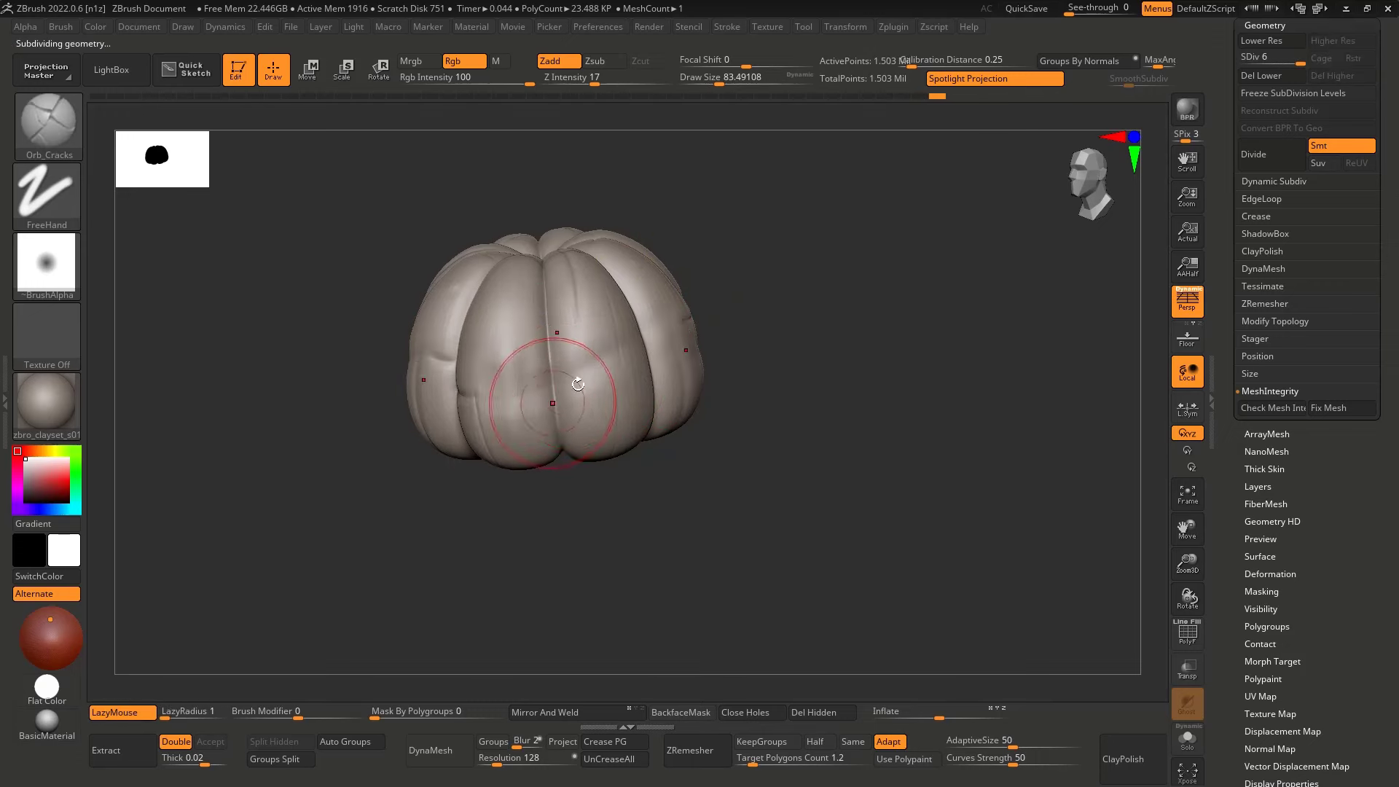
Soften the side segments at subdivision levels 3 and 2, reducing the draw size to about 68
key(shift+d)
mouse_move(578, 384)
shift+right_down()
mouse_move(656, 393)
mouse_move(499, 387)
shift+right_up()
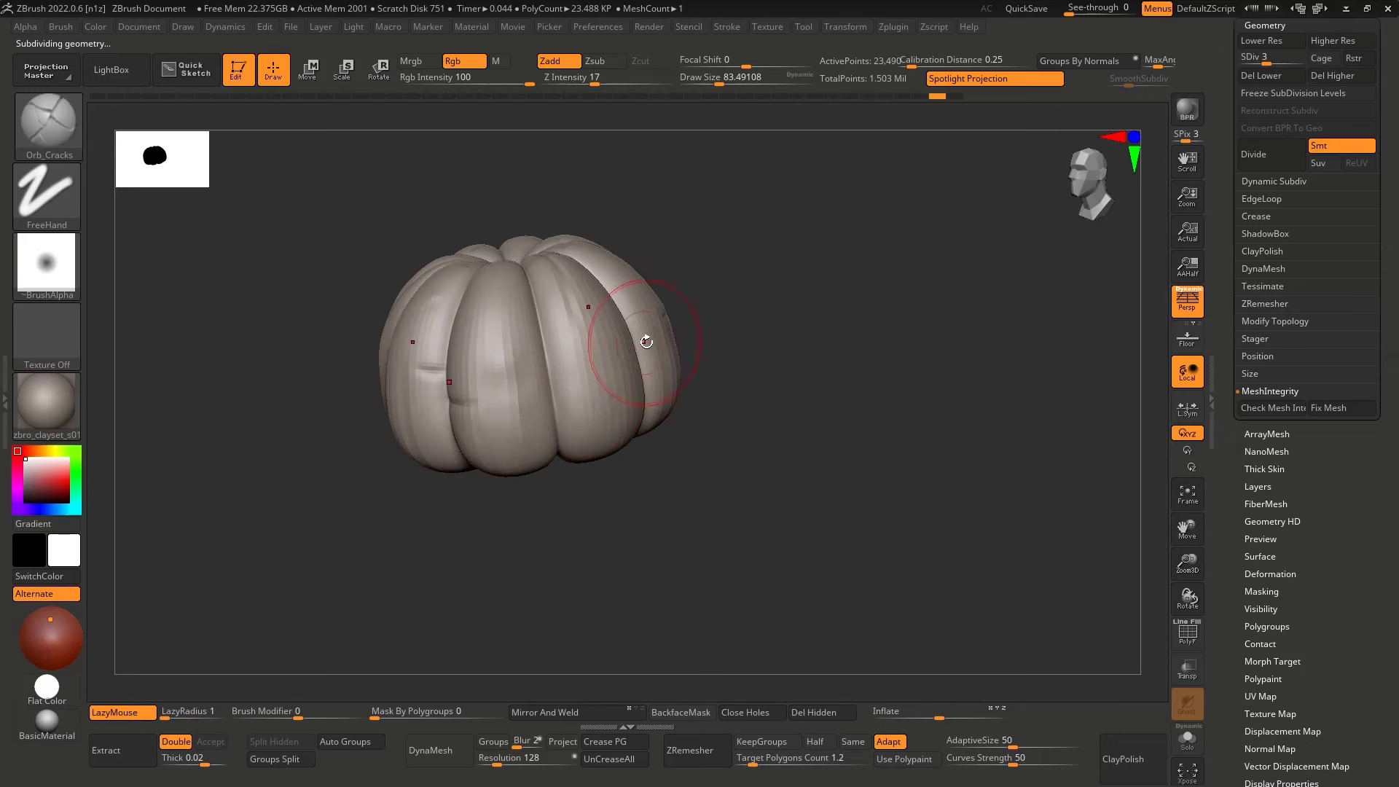
right_drag(593, 368, 556, 371)
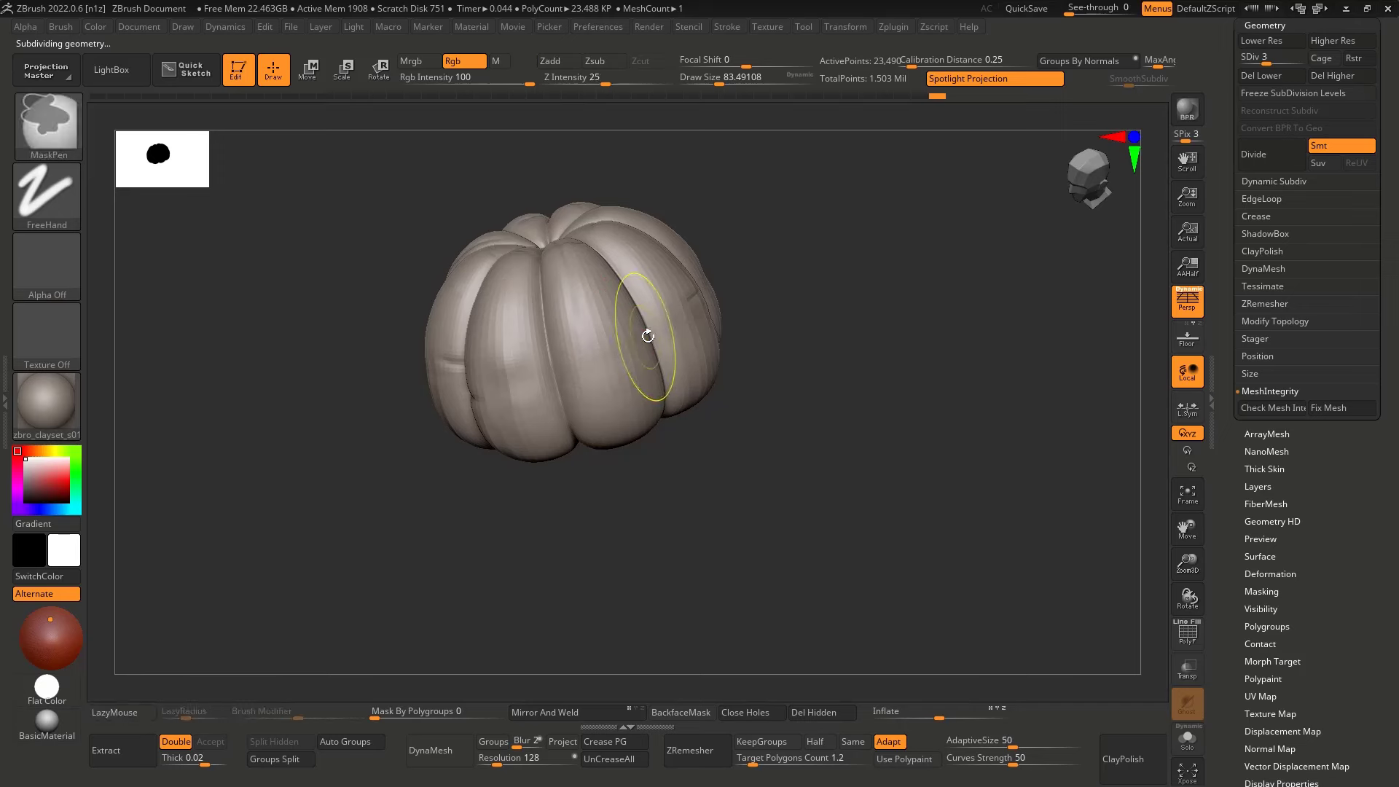
key(shift+d)
key(s)
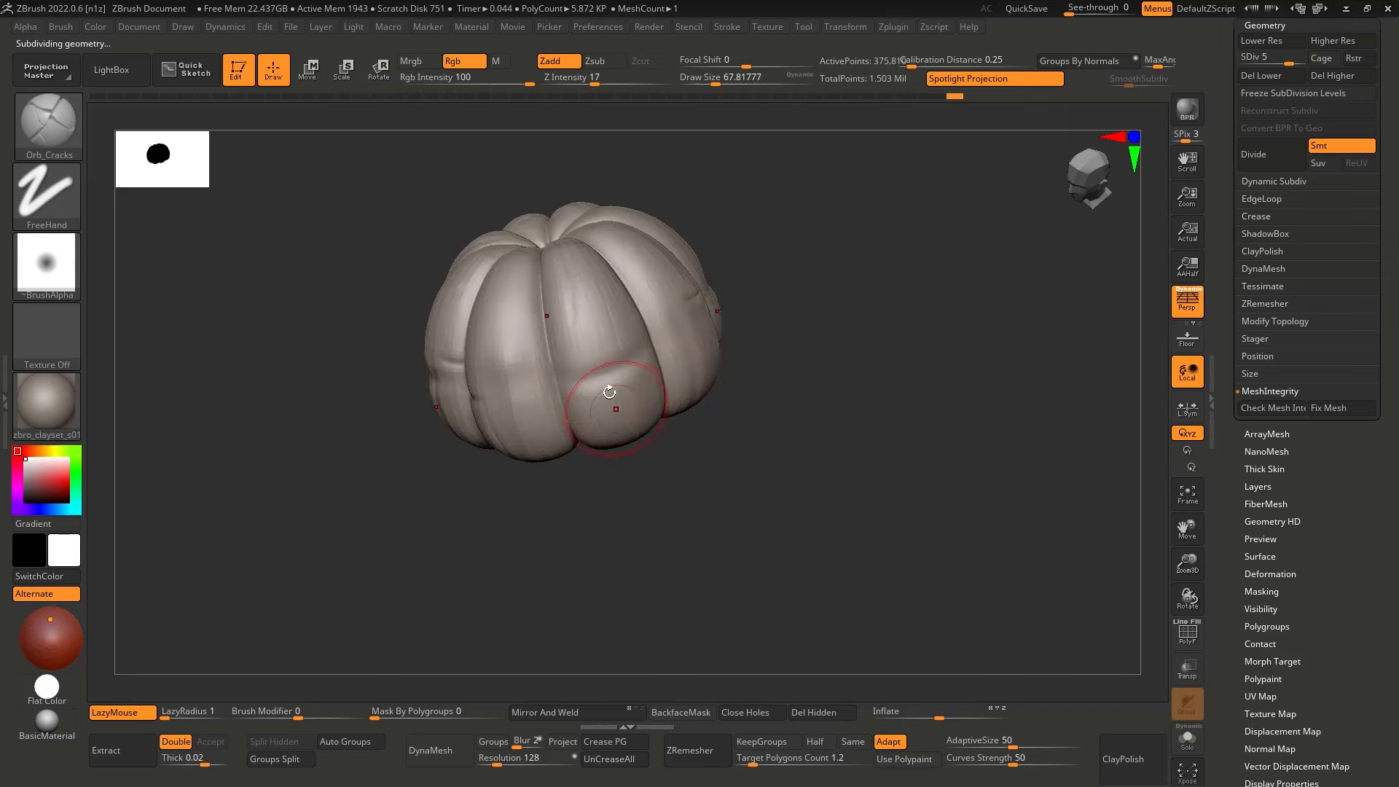
Smooth the segments beside the front creases at subdivision level 2 with a draw size of about 59, and return to level 6
mouse_move(609, 392)
shift+right_down()
mouse_move(577, 393)
mouse_move(679, 403)
mouse_move(680, 512)
mouse_move(643, 431)
mouse_move(601, 396)
shift+right_up()
key(d)
key(shift+d)
key(shift+d)
key(shift+d)
key(shift+d)
shift+drag(601, 396, 541, 381)
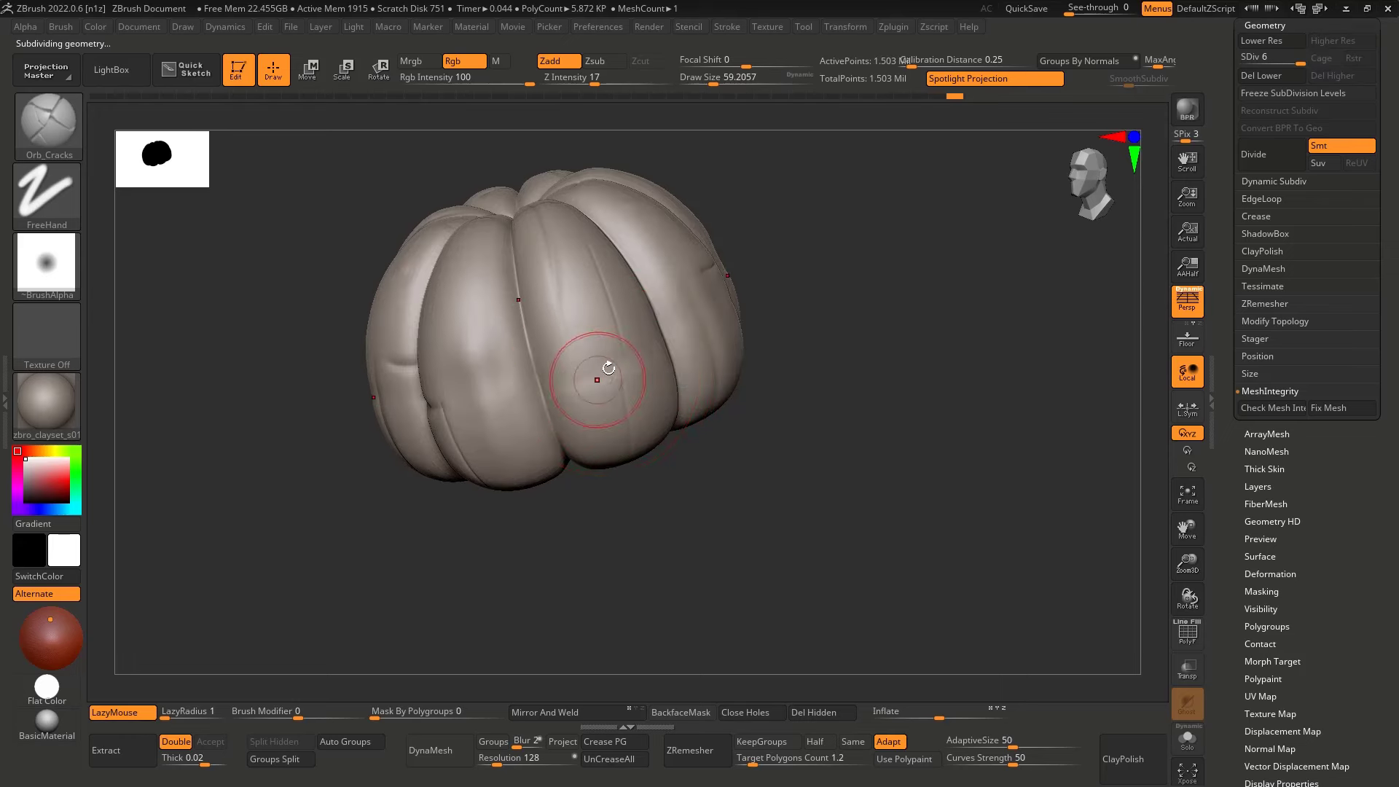
Run ClayPolish on the pumpkin with Soft at 100 and again with Soft at 0
shift+right_drag(608, 368, 587, 365)
ctrl+right_drag(588, 364, 671, 388)
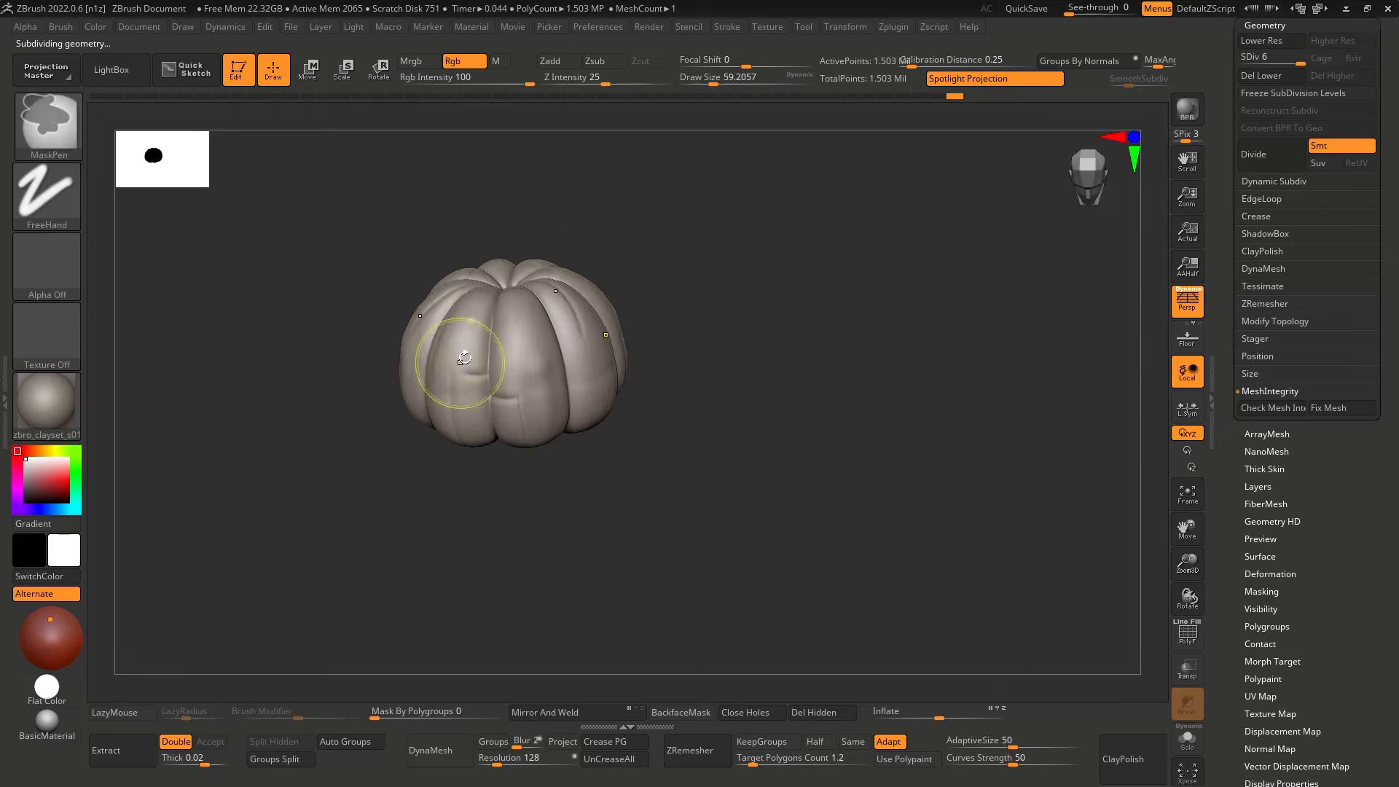
ctrl+right_drag(468, 365, 723, 345)
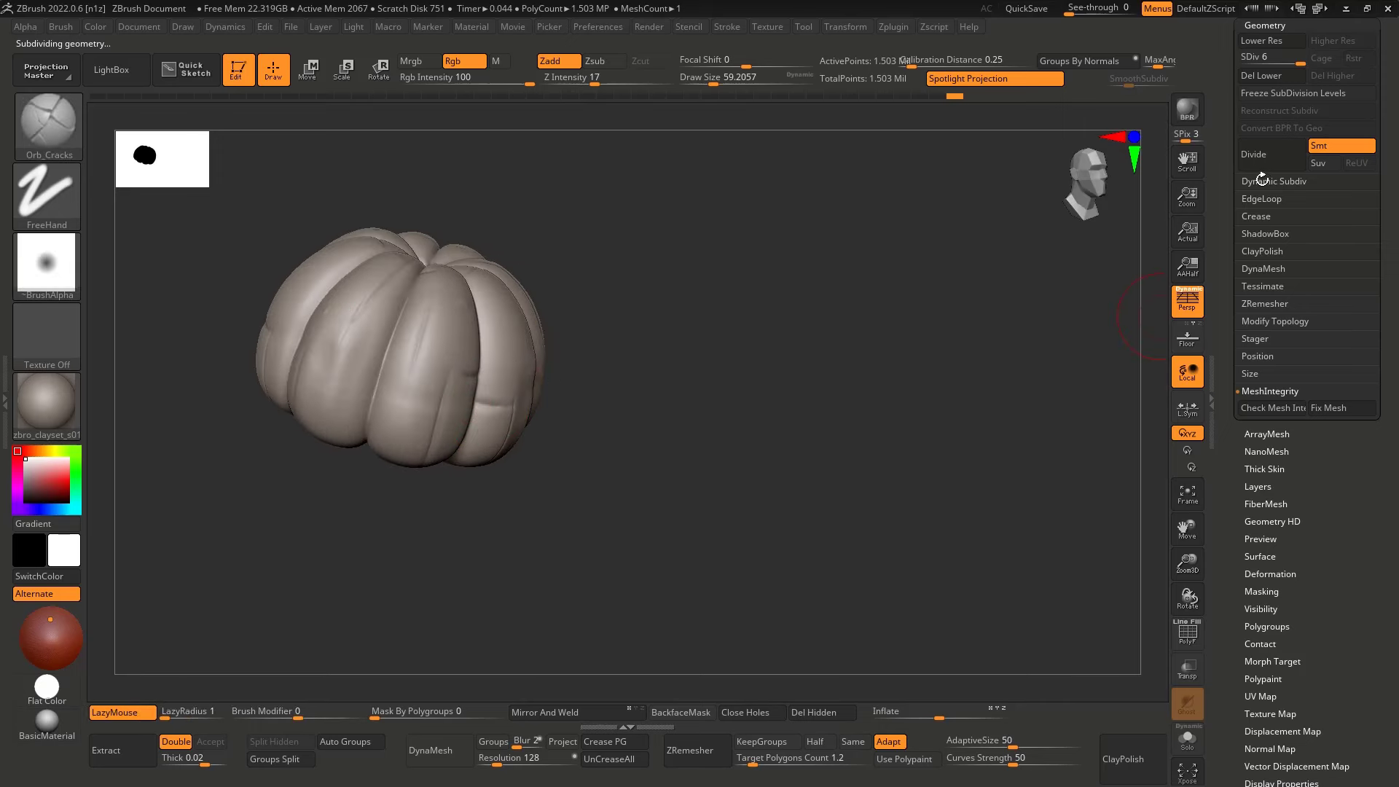
click(1268, 251)
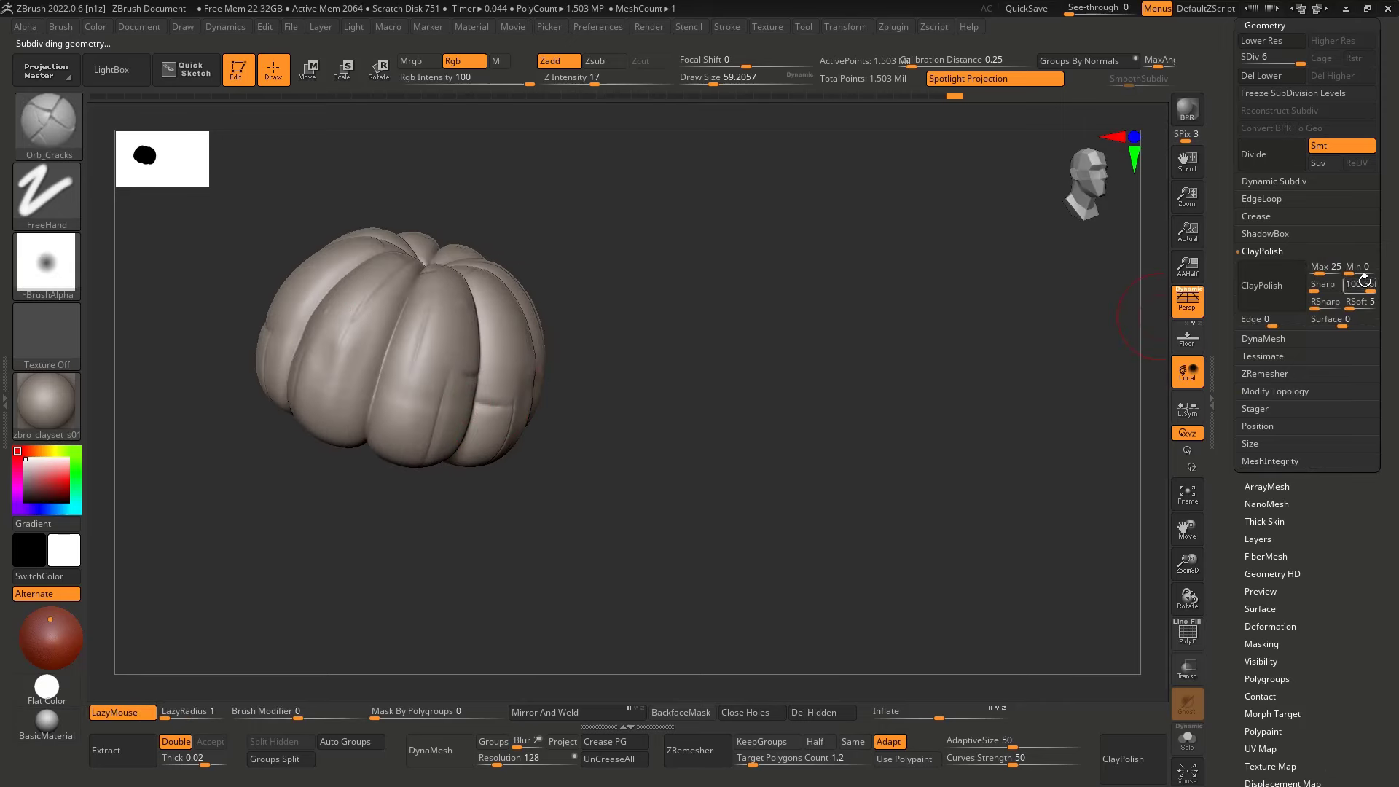
click(1253, 278)
mouse_move(729, 391)
right_down()
mouse_move(587, 360)
mouse_move(725, 354)
mouse_move(494, 377)
right_up()
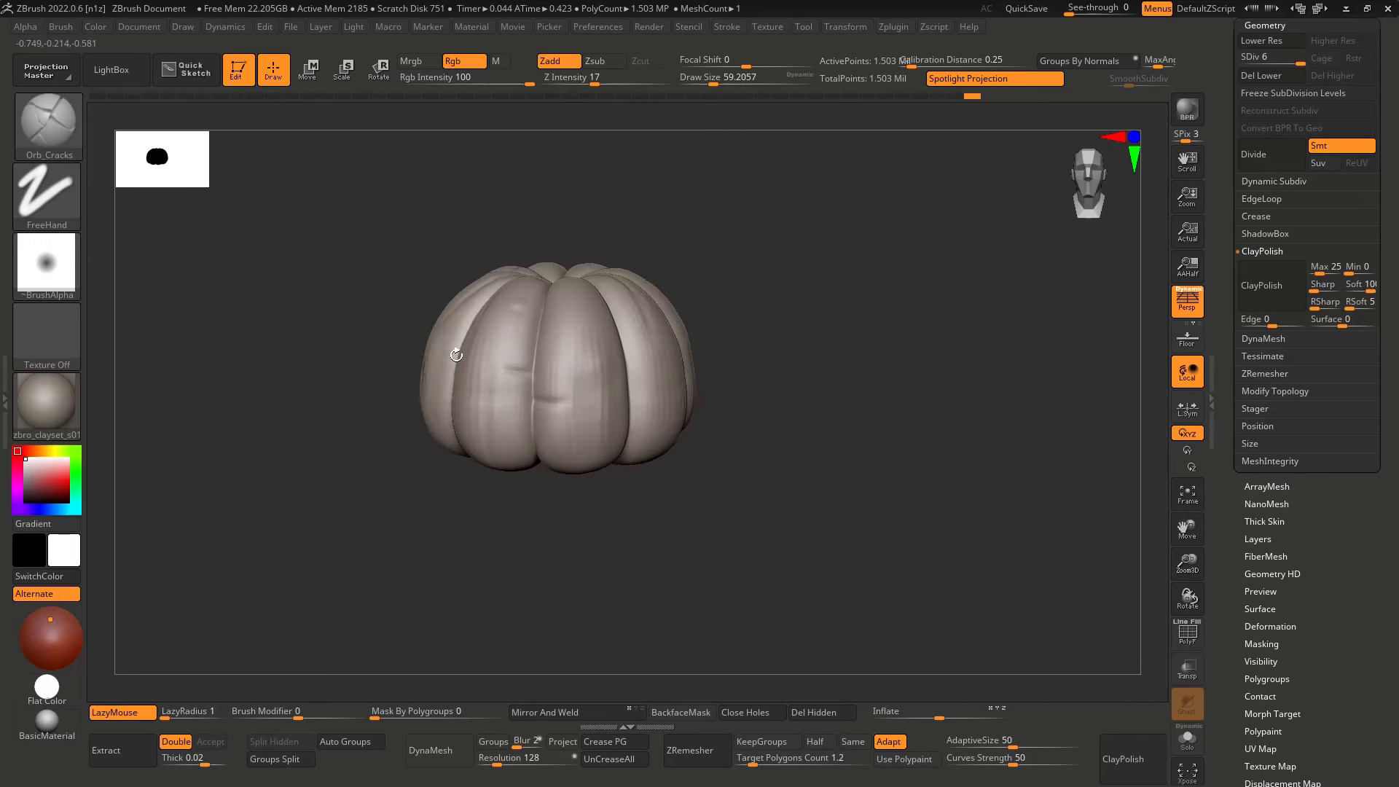
right_drag(456, 355, 1058, 325)
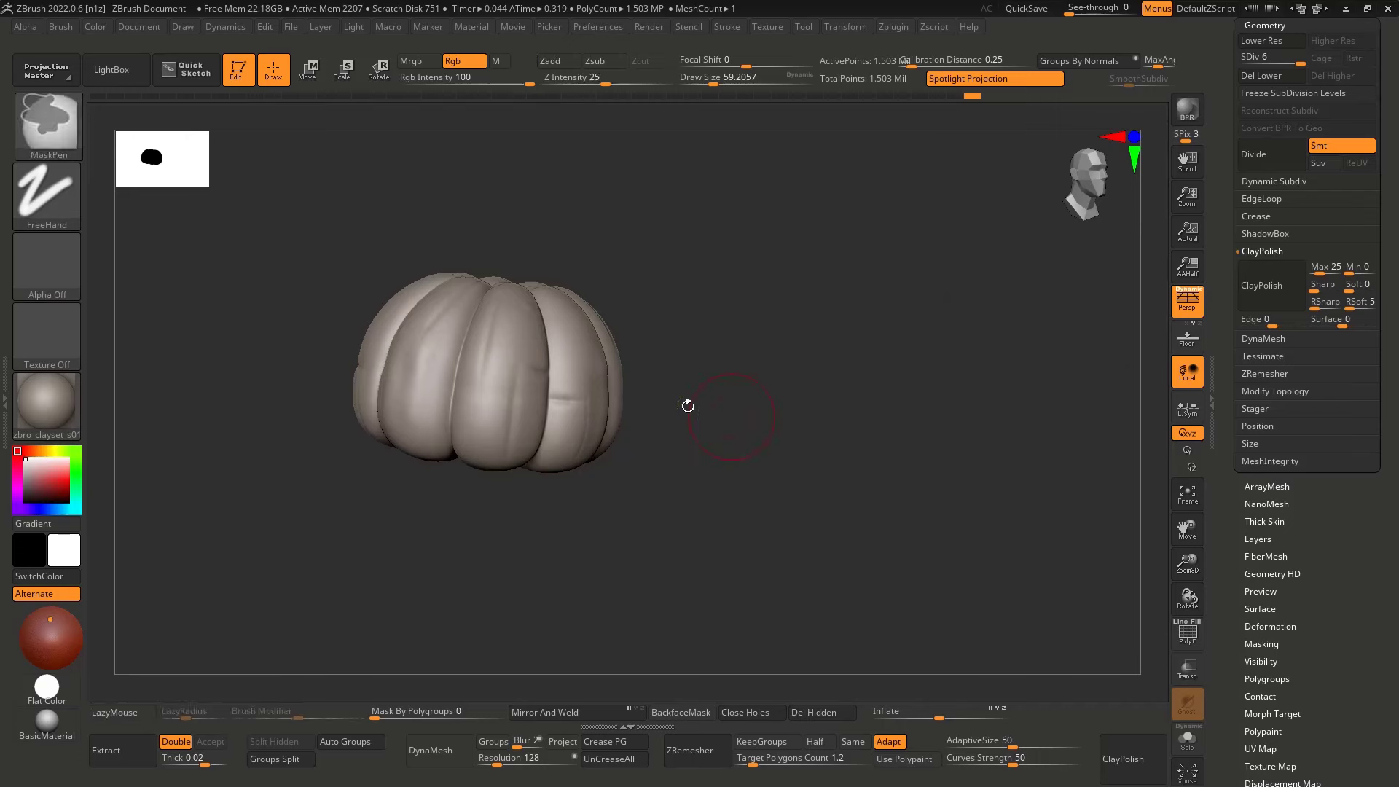
Assign the ReflectOrange material to the pumpkin
mouse_move(687, 403)
right_down()
mouse_move(565, 425)
mouse_move(612, 447)
mouse_move(612, 396)
mouse_move(653, 330)
mouse_move(756, 296)
mouse_move(815, 313)
mouse_move(187, 440)
right_up()
click(73, 406)
click(632, 476)
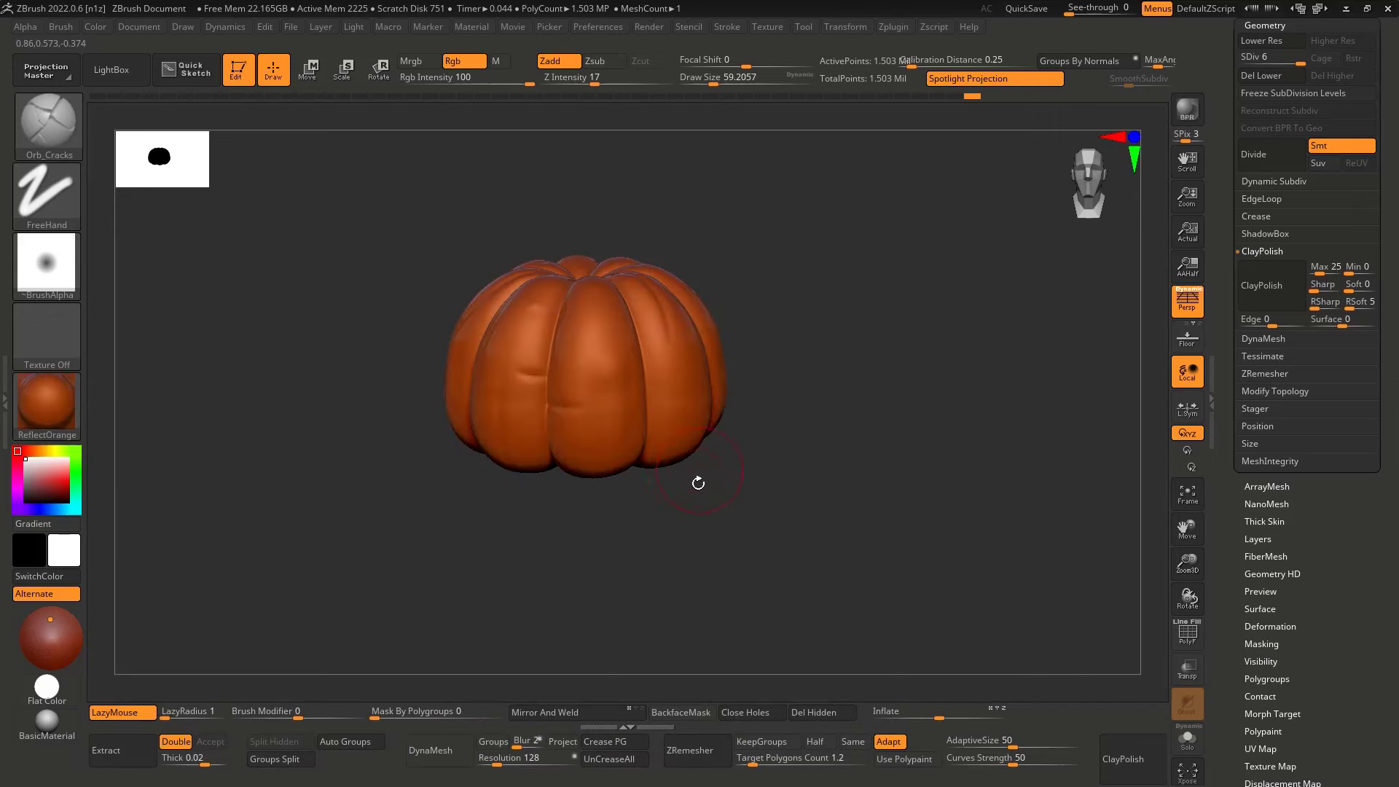
right_drag(689, 488, 687, 497)
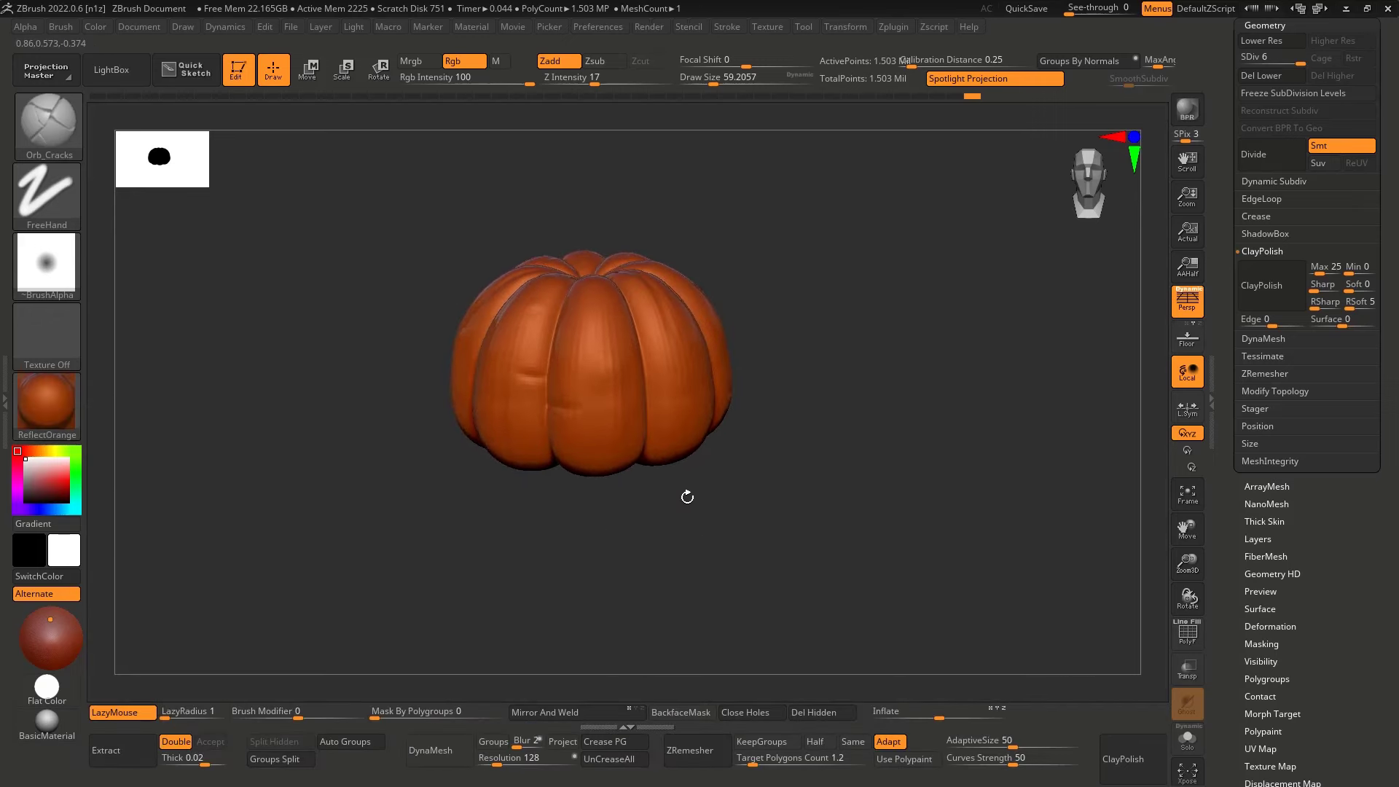
Lower the pumpkin to subdivision level 1 and select the Move Topological brush with a draw size of about 234
right_drag(608, 461, 492, 350)
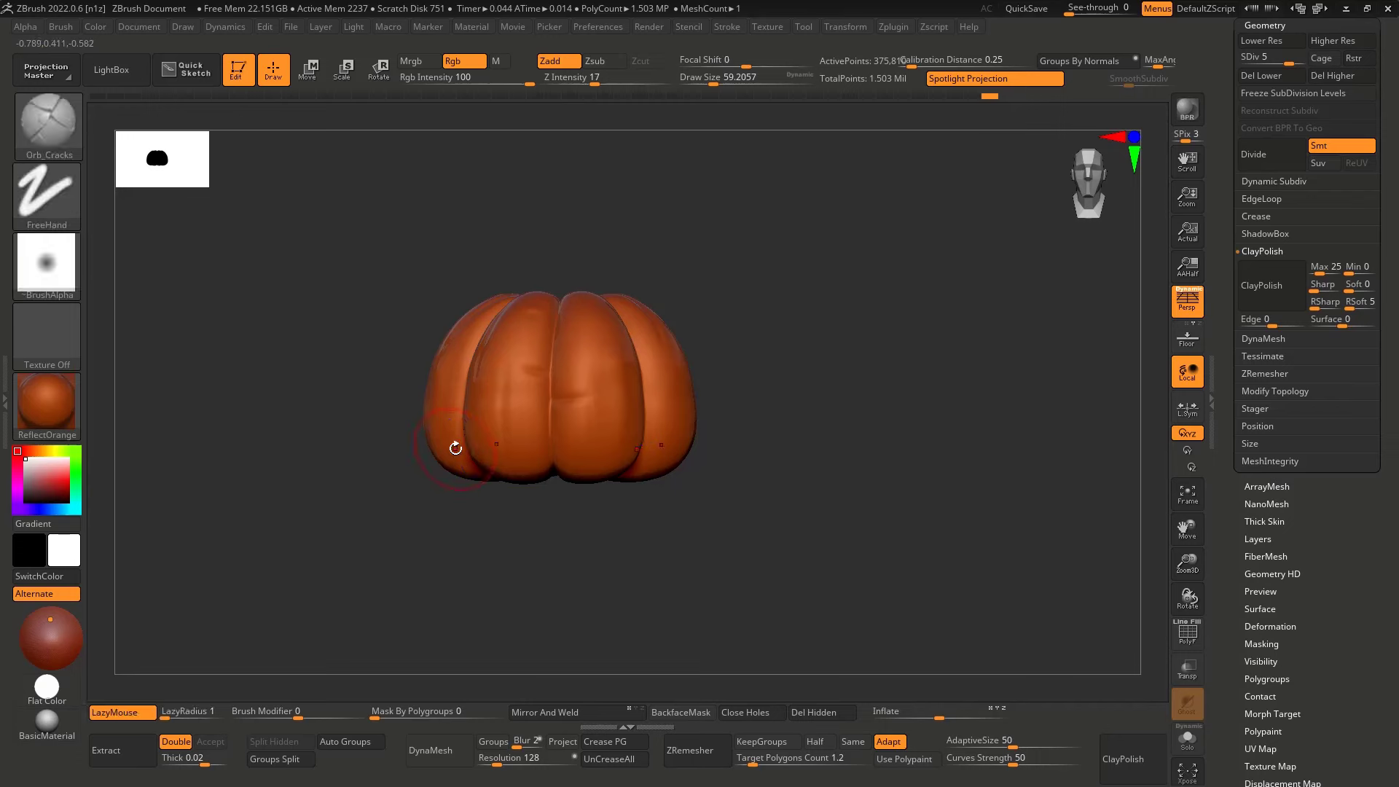
key(shift+d)
key(shift+d)
key(shift+d)
key(shift+d)
key(s)
drag(453, 452, 493, 451)
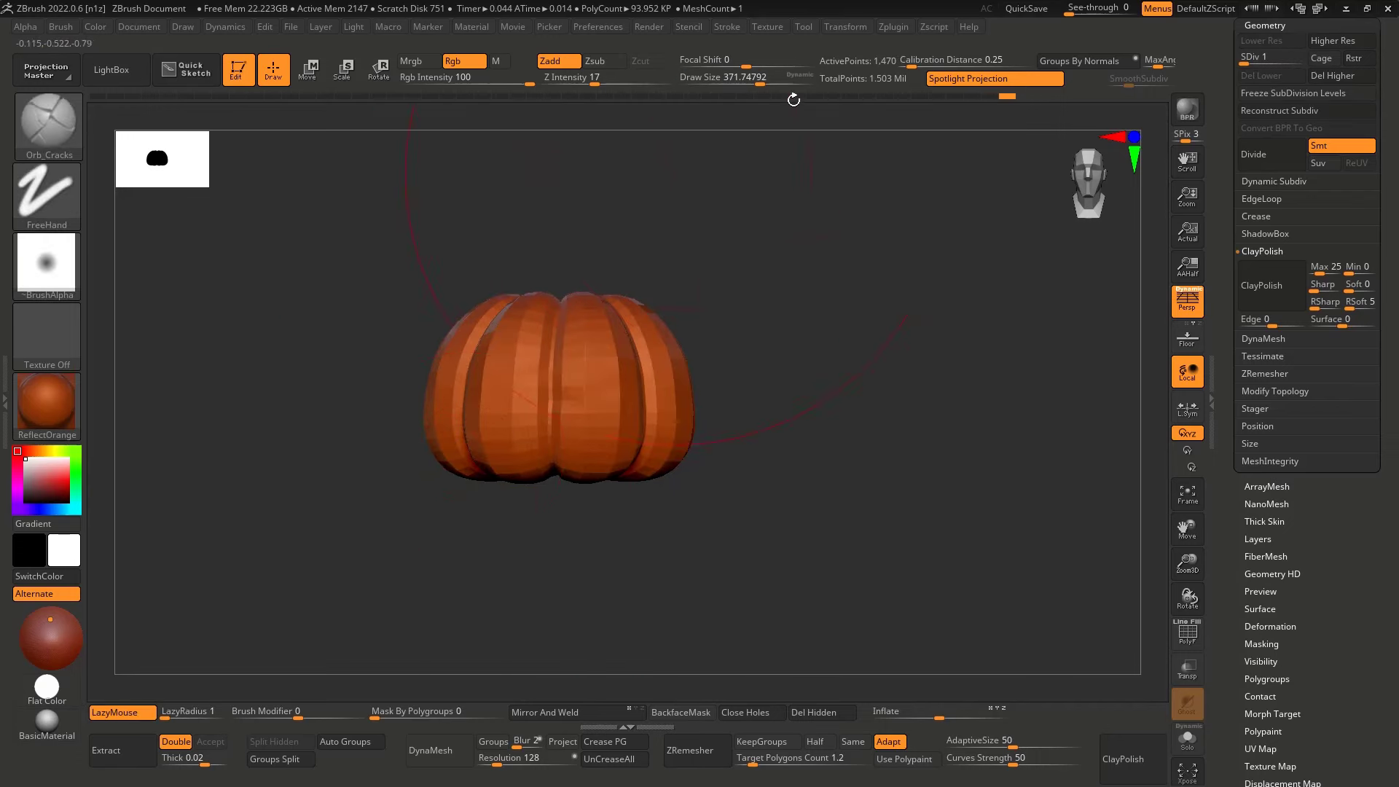
click(846, 27)
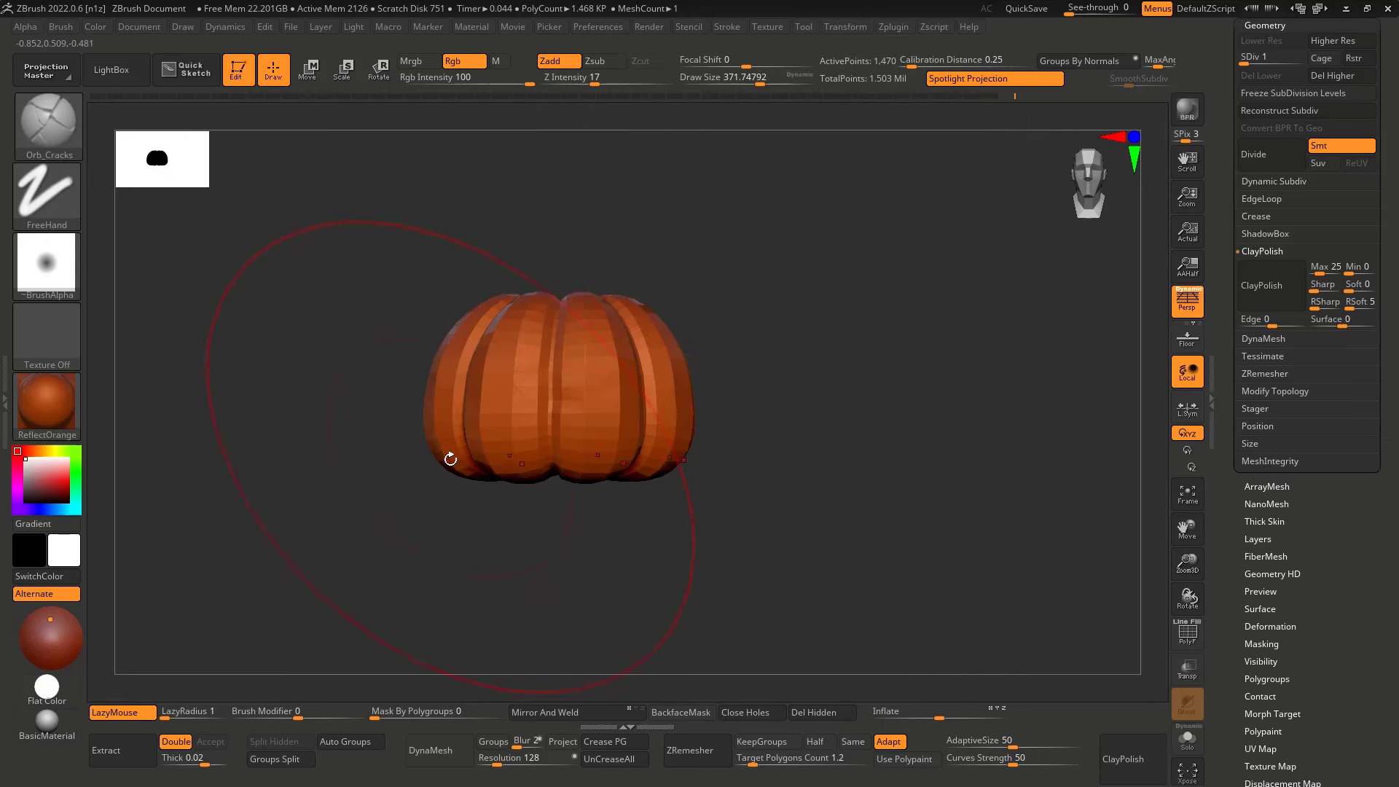
key(s)
drag(450, 459, 447, 458)
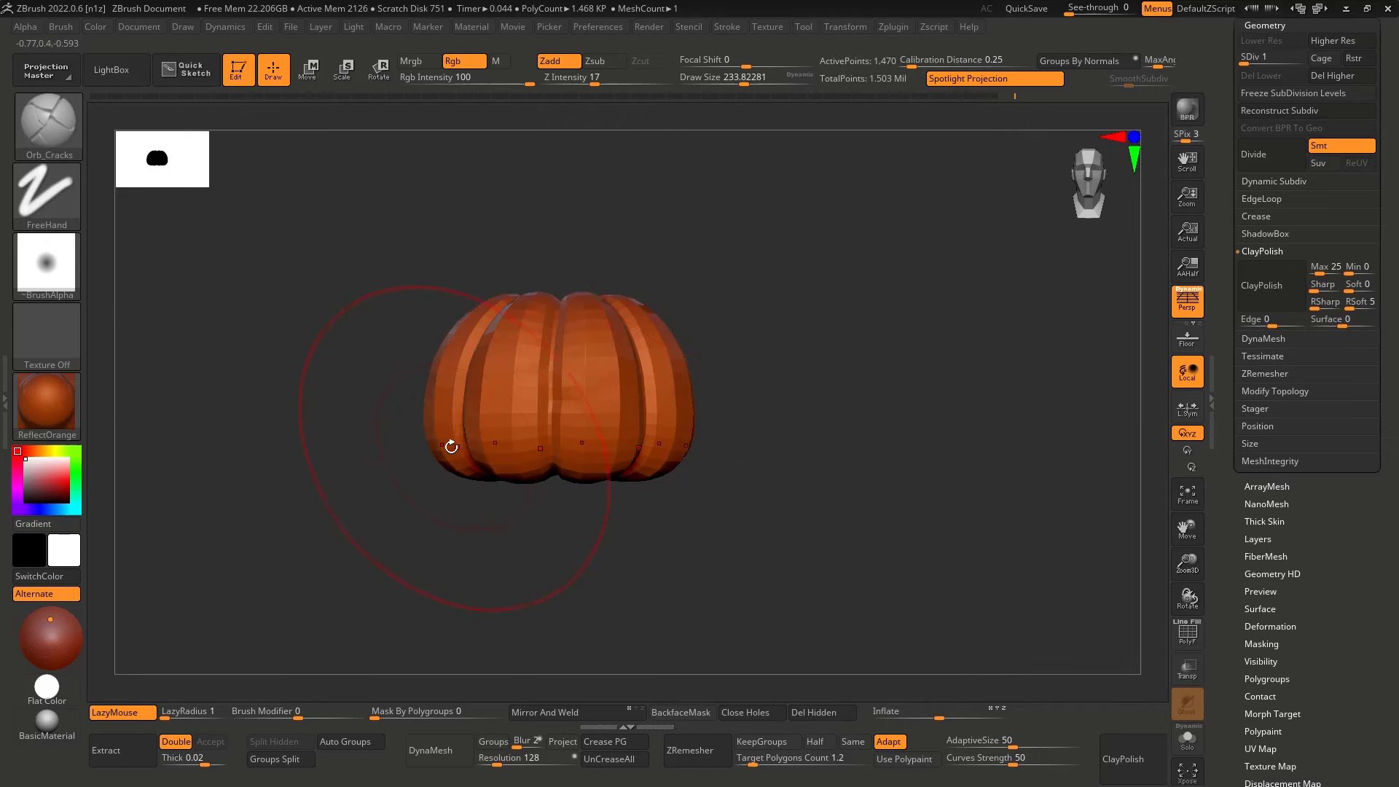
key(b)
key(m)
key(t)
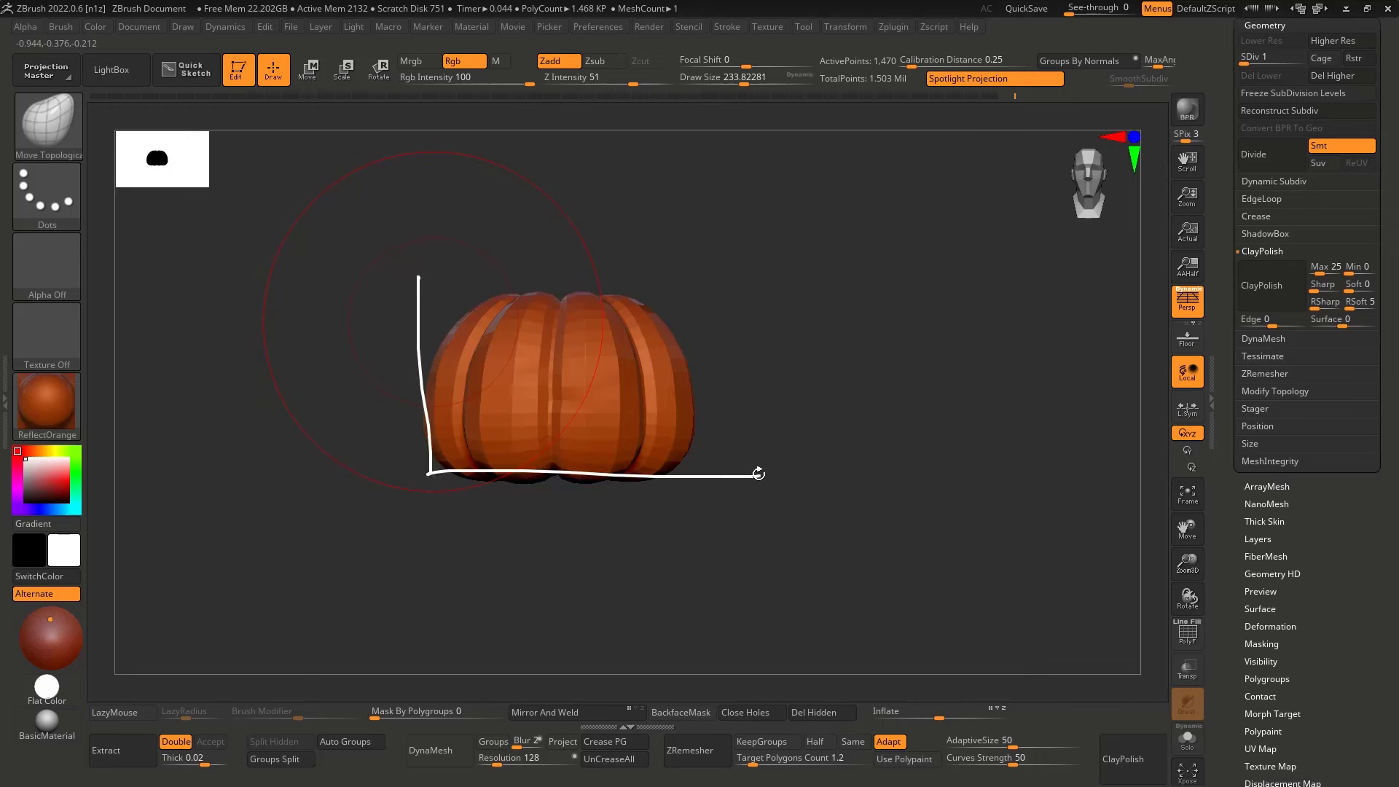
Try pulling the pumpkin's sides inward with Move Topological and scaling the whole shape vertically
mouse_move(431, 431)
mouse_down()
mouse_move(454, 410)
mouse_move(444, 404)
mouse_up()
key(ctrl+z)
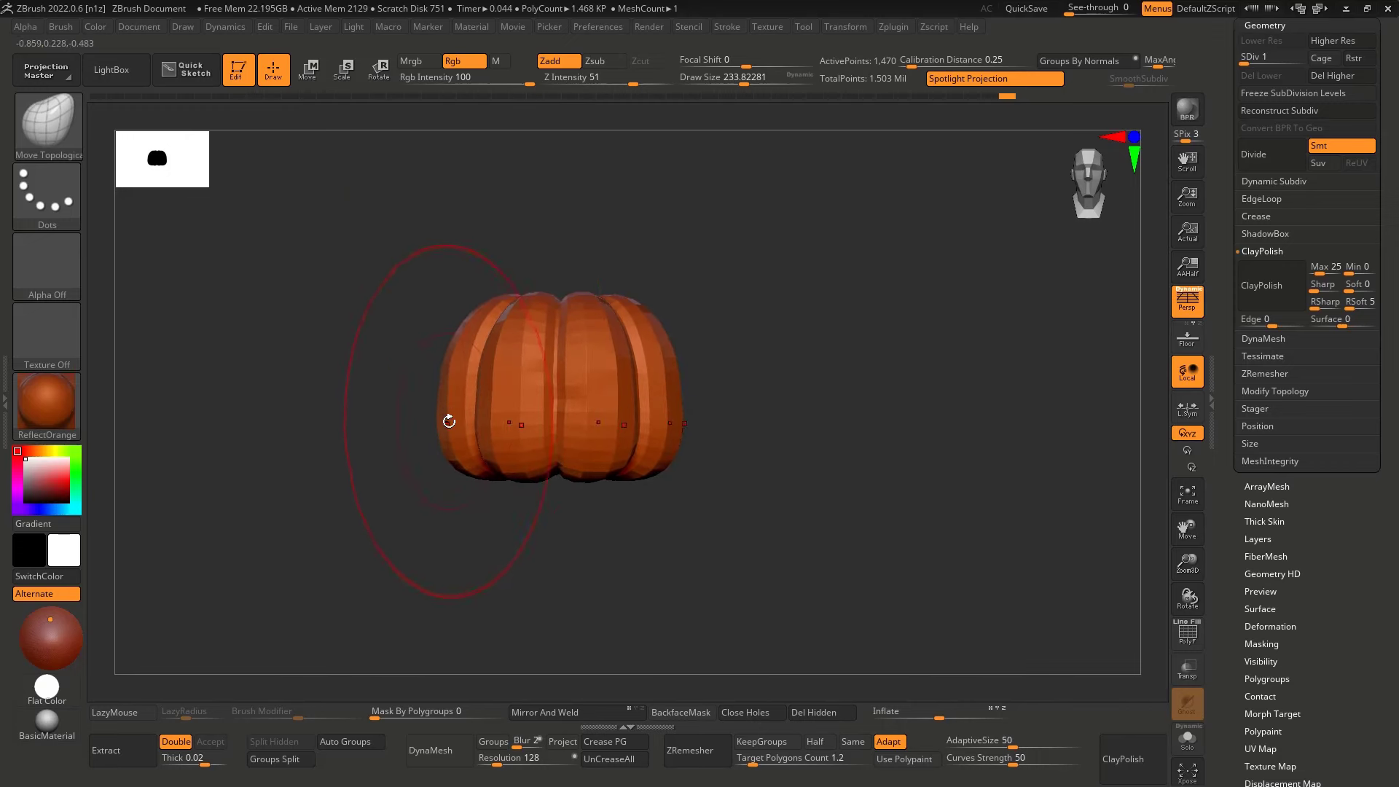
key(w)
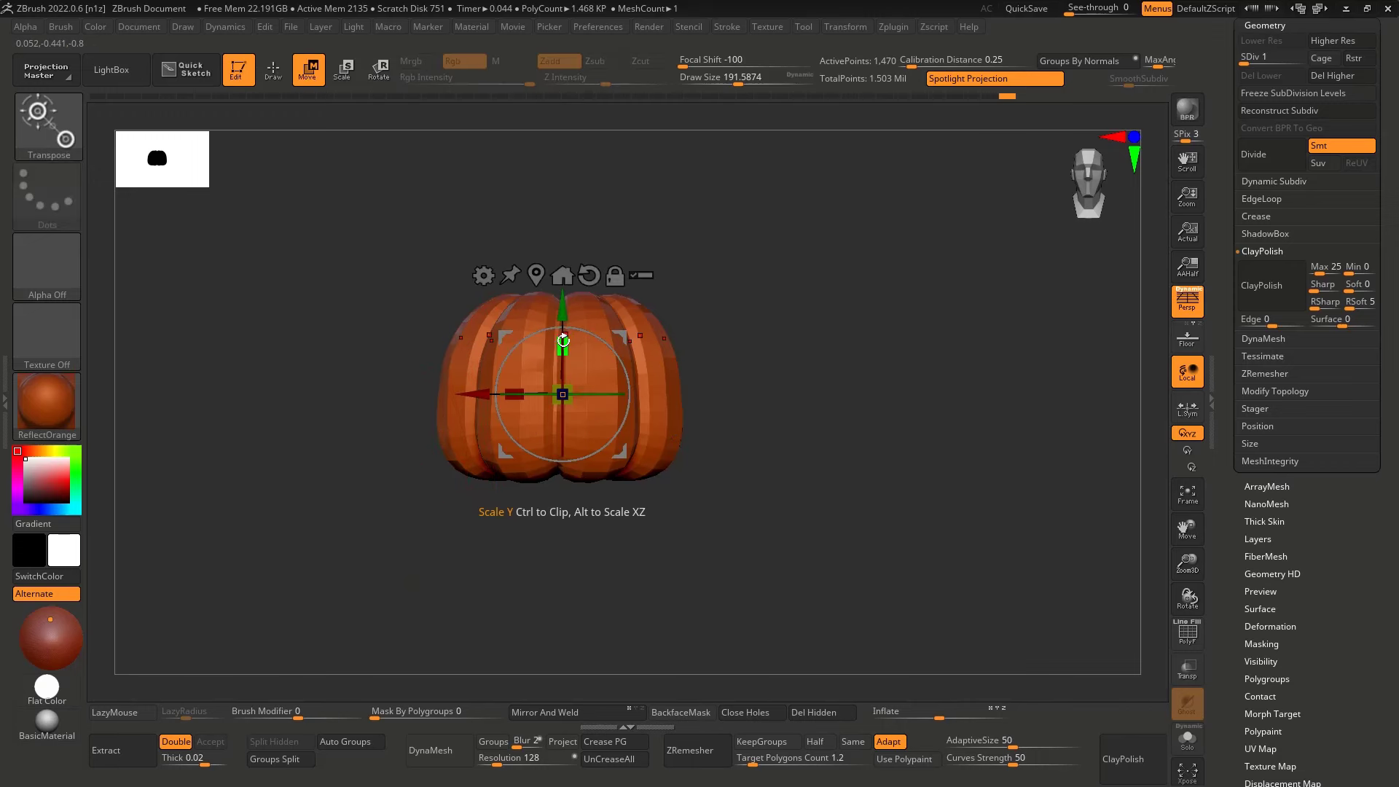
drag(563, 345, 566, 355)
key(ctrl+z)
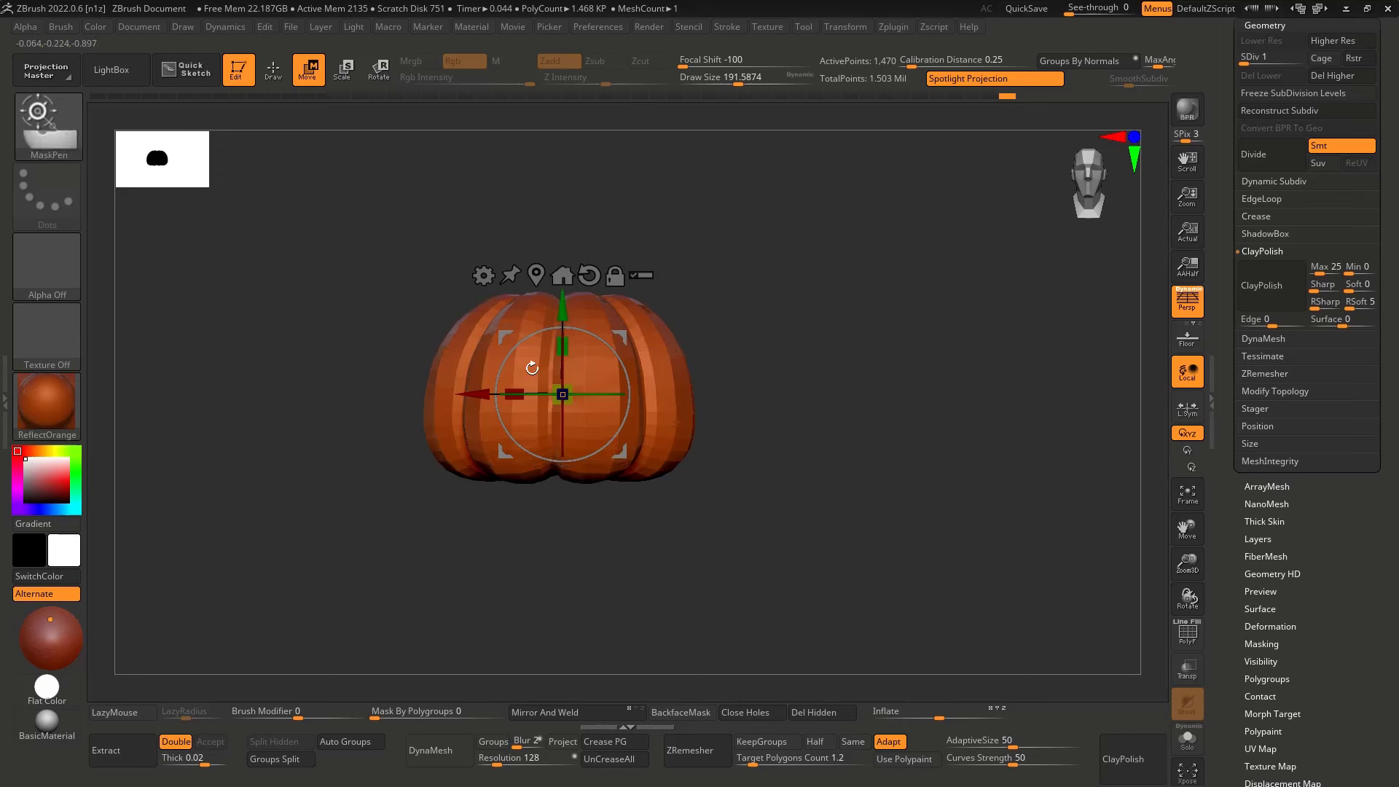
Narrow the pumpkin's sides slightly with Move Topological at a draw size of about 192, and scale its height to about 0.99
key(q)
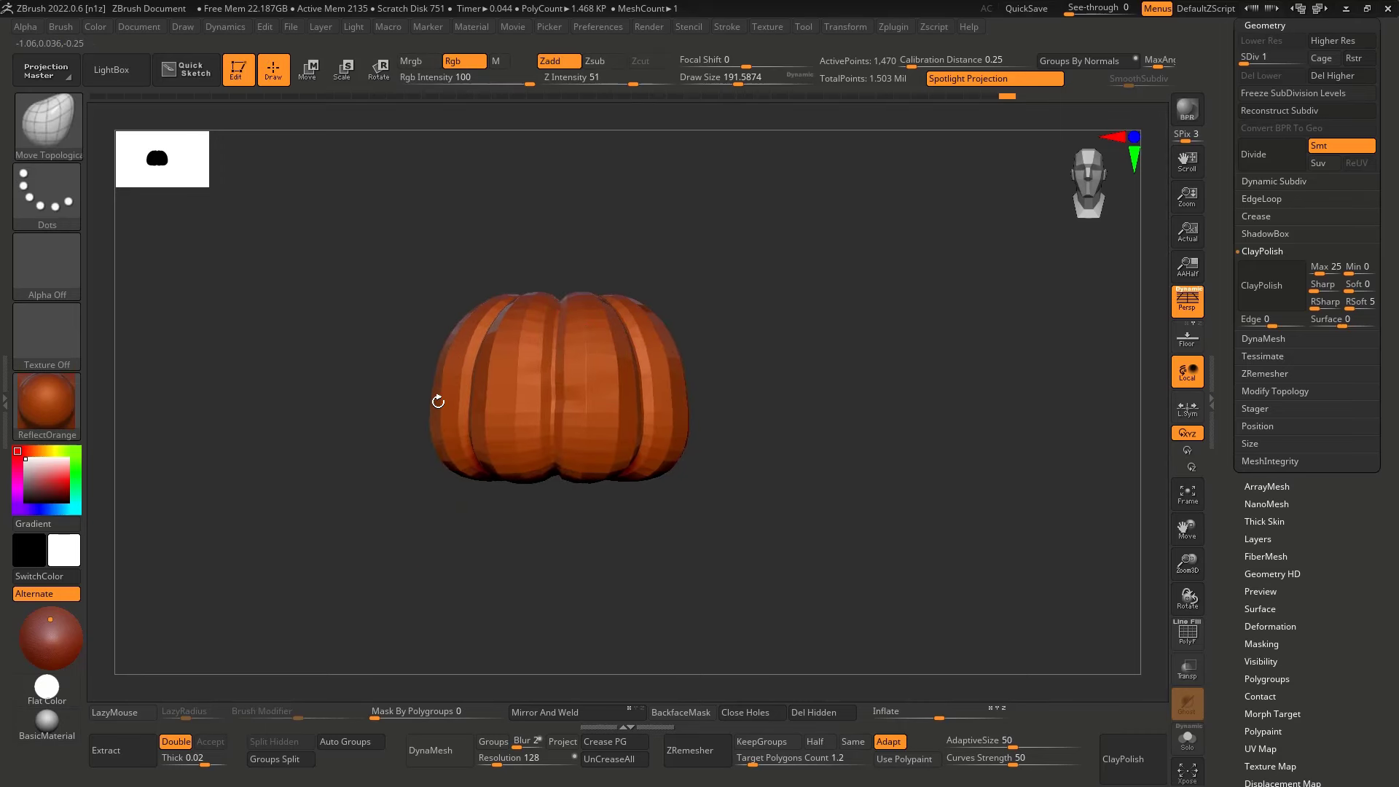
key(w)
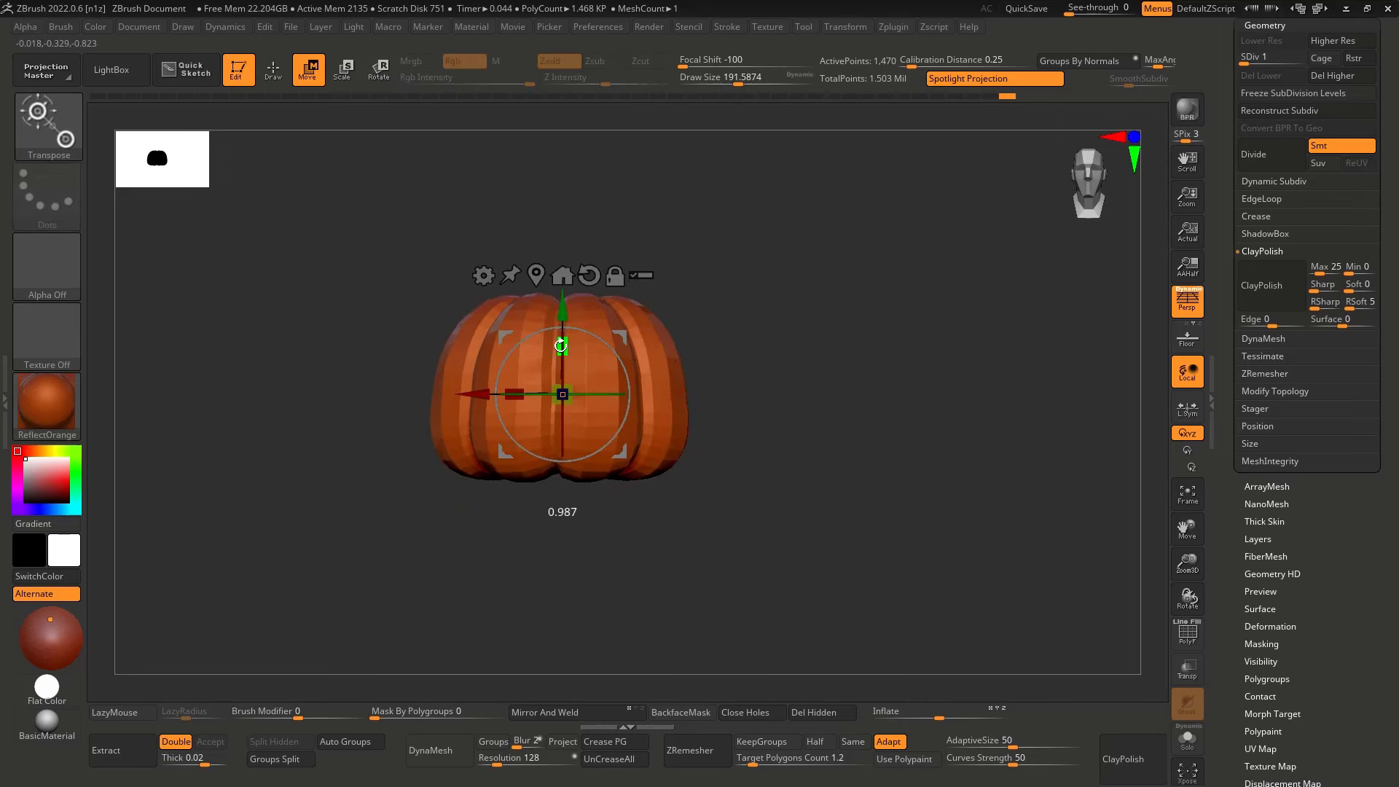
key(q)
Return the pumpkin to subdivision level 6 and check the adjusted silhouette
key(d)
key(d)
key(d)
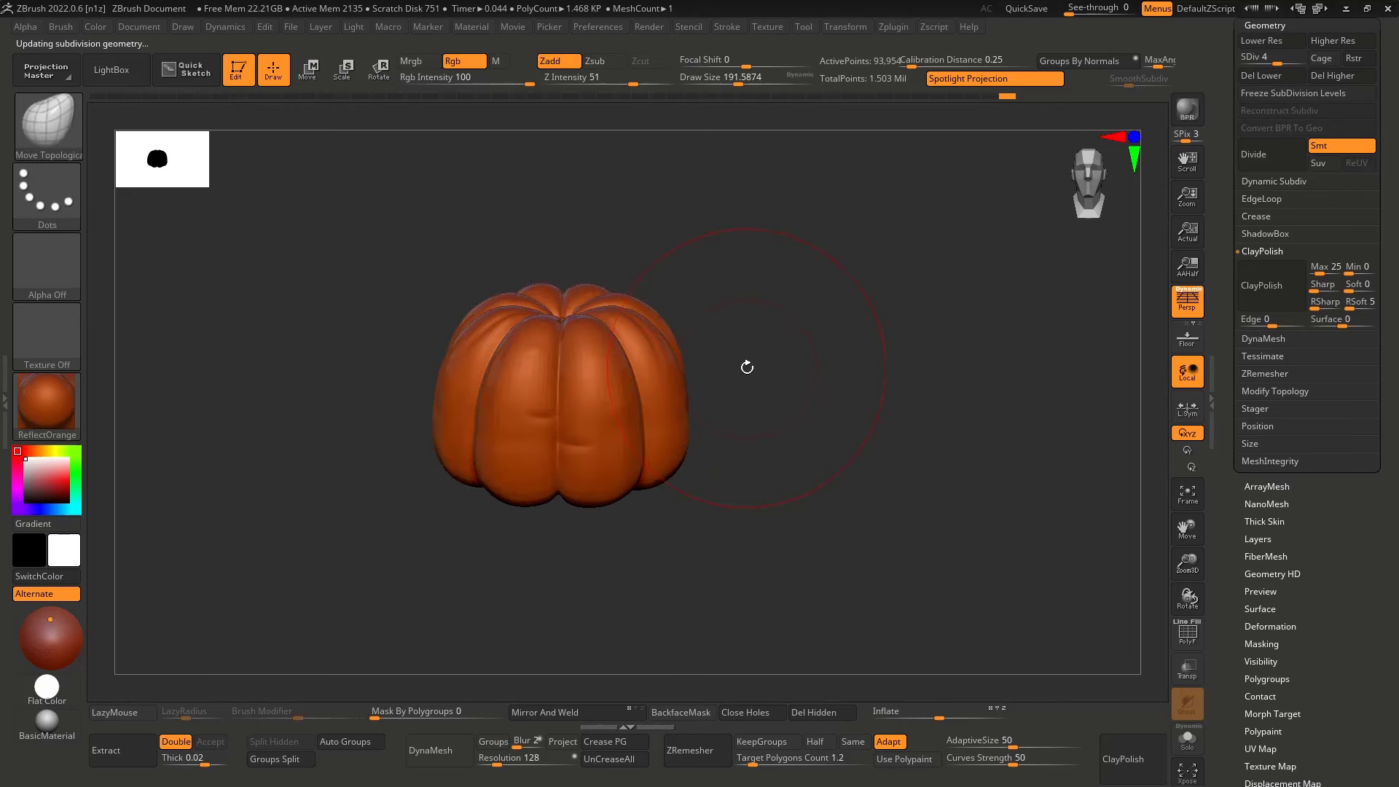
key(d)
key(d)
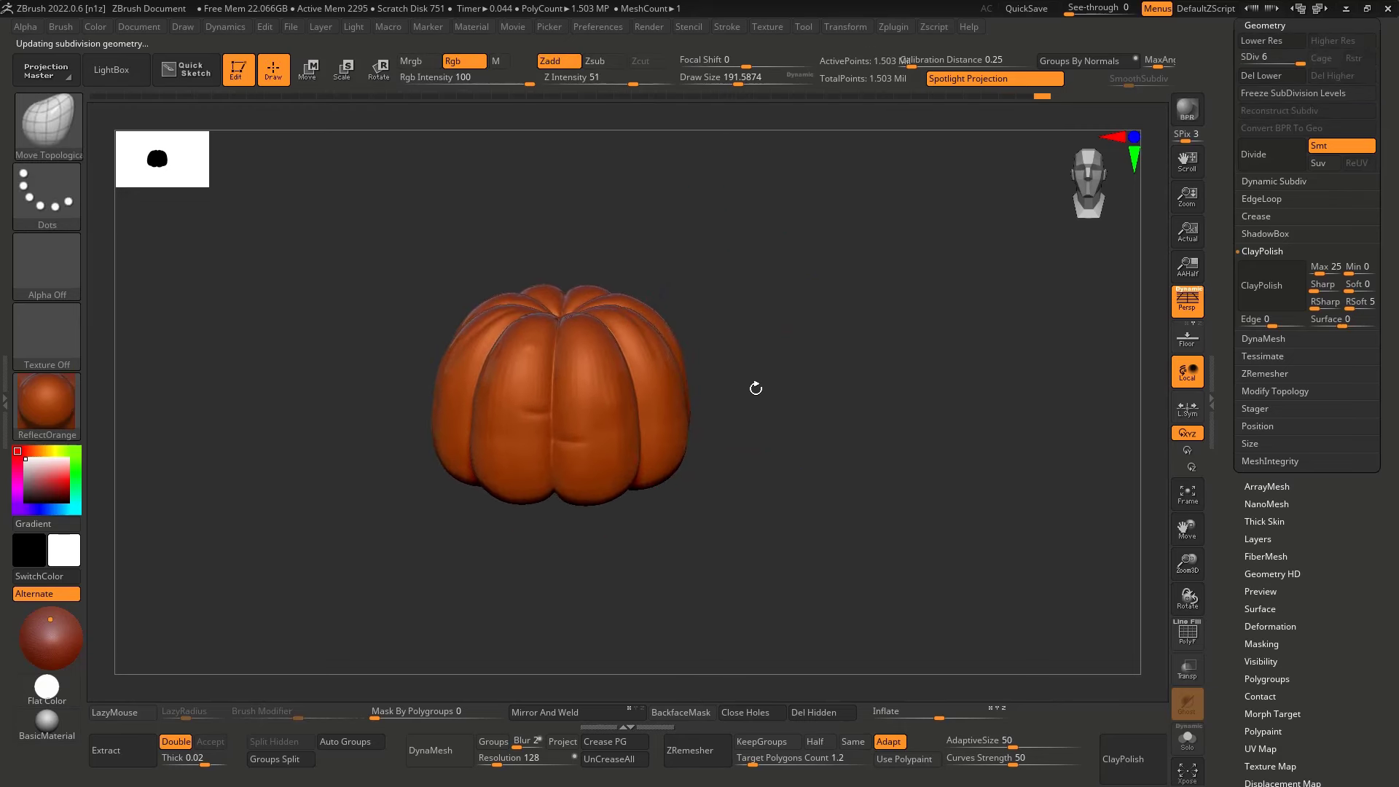
drag(755, 389, 223, 431)
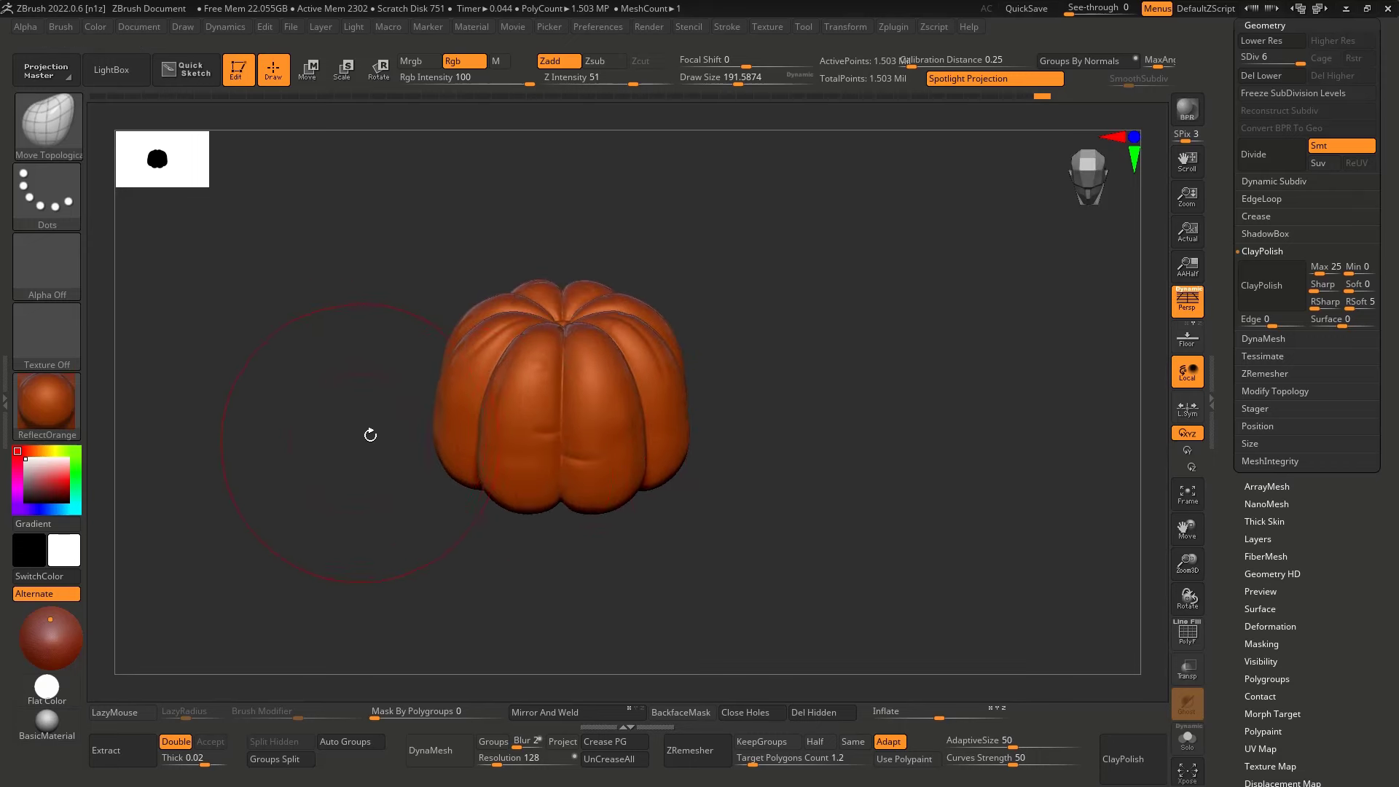
Smooth and round the pumpkin's lower edge at subdivision level 1 with a draw size of about 149
drag(370, 435, 475, 465)
key(shift)
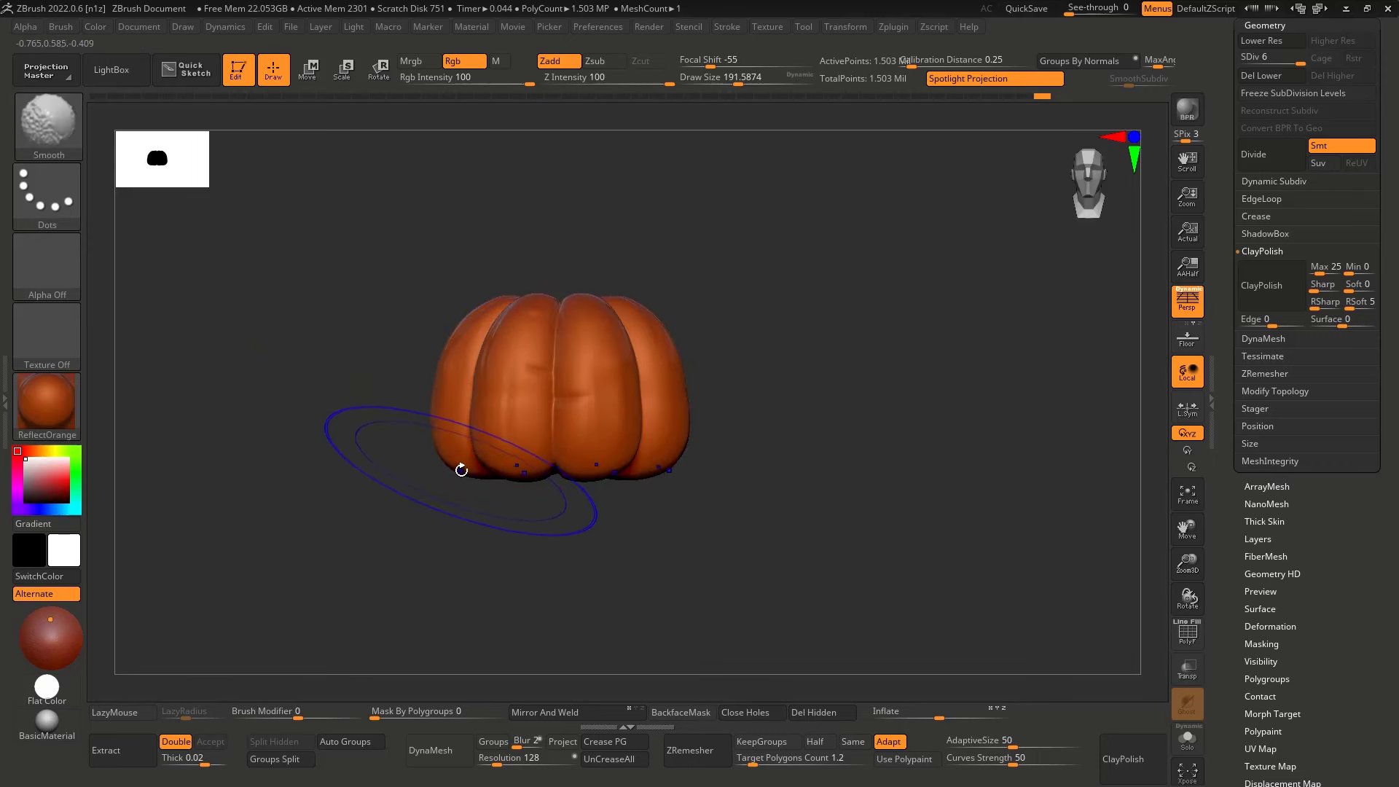
key(shift+d)
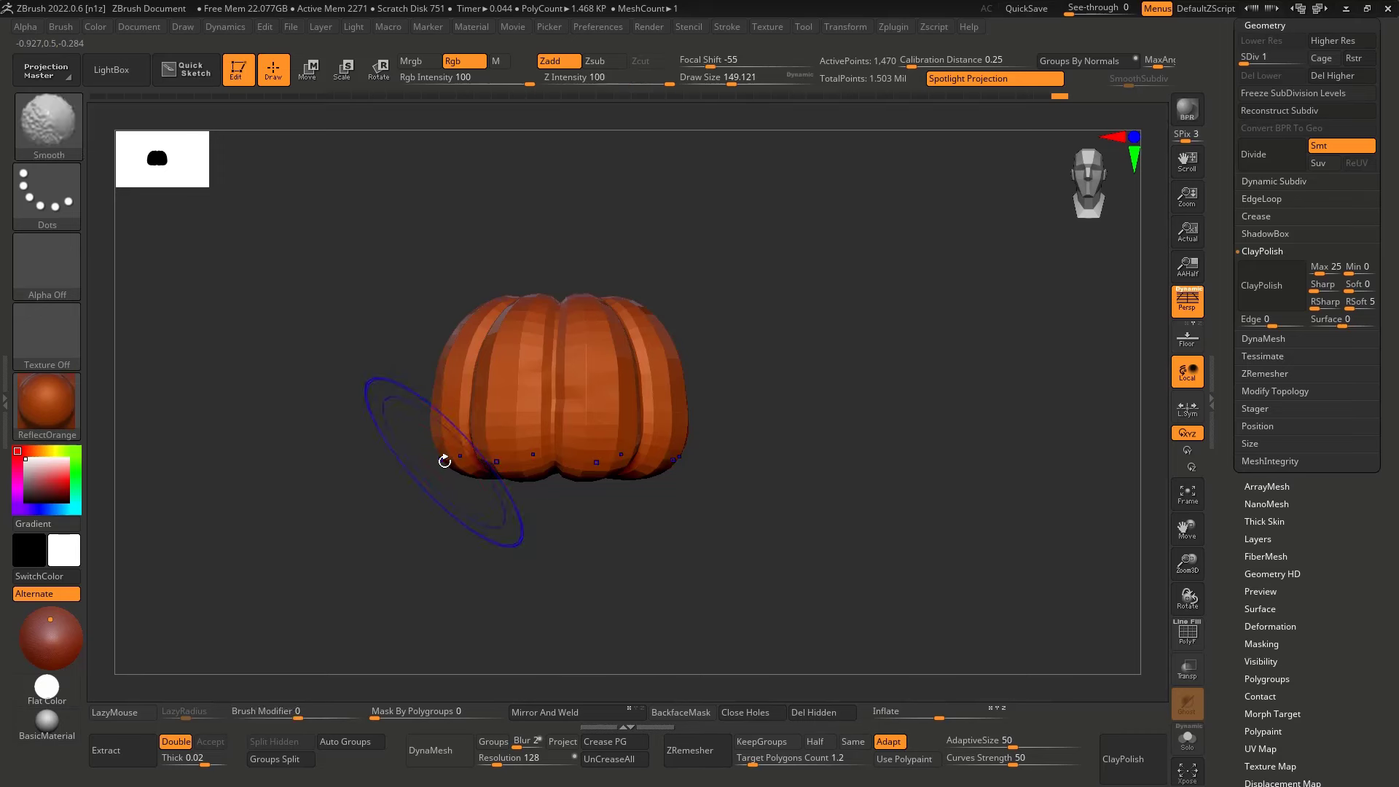
key(shift+d)
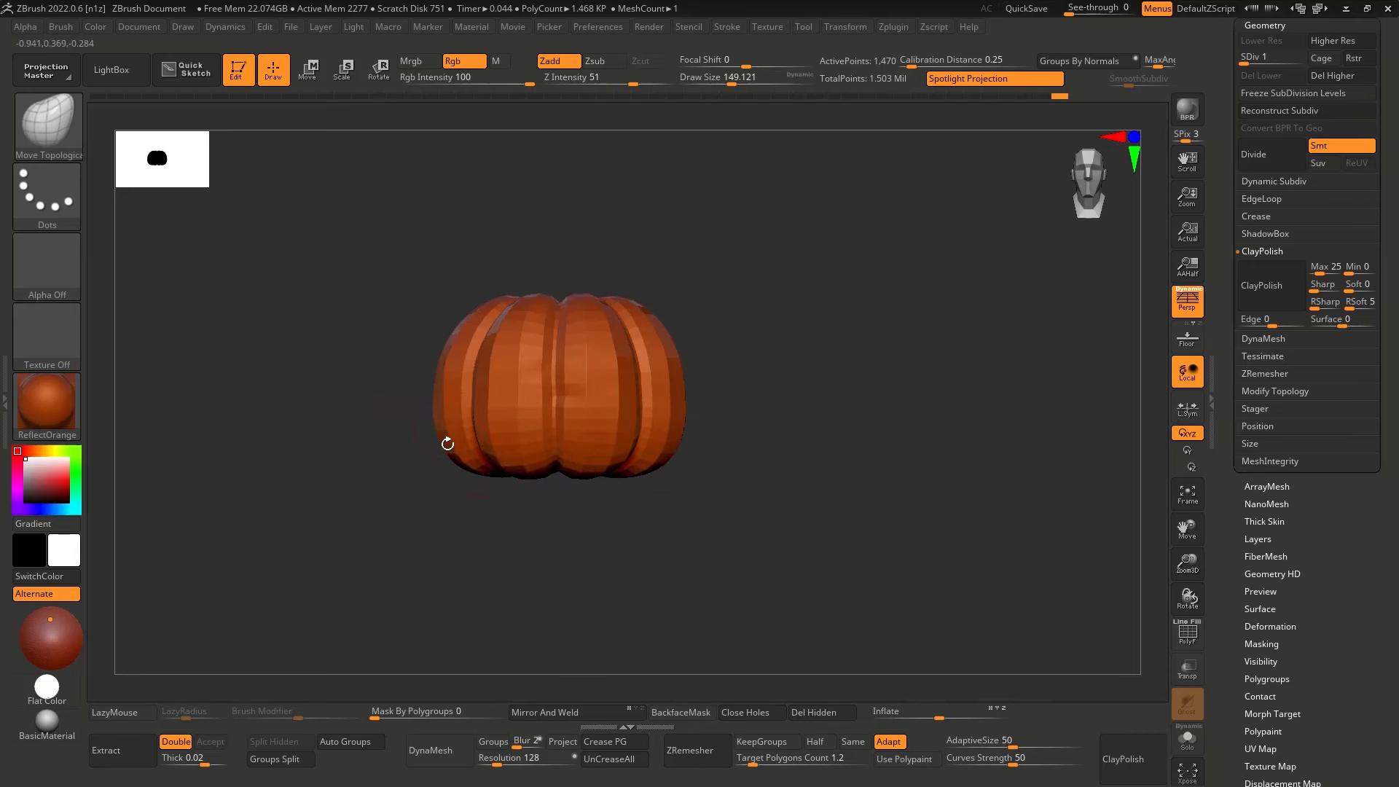
Return the pumpkin to subdivision level 6 and turn on the floor grid
key(d)
key(d)
key(d)
drag(460, 506, 480, 545)
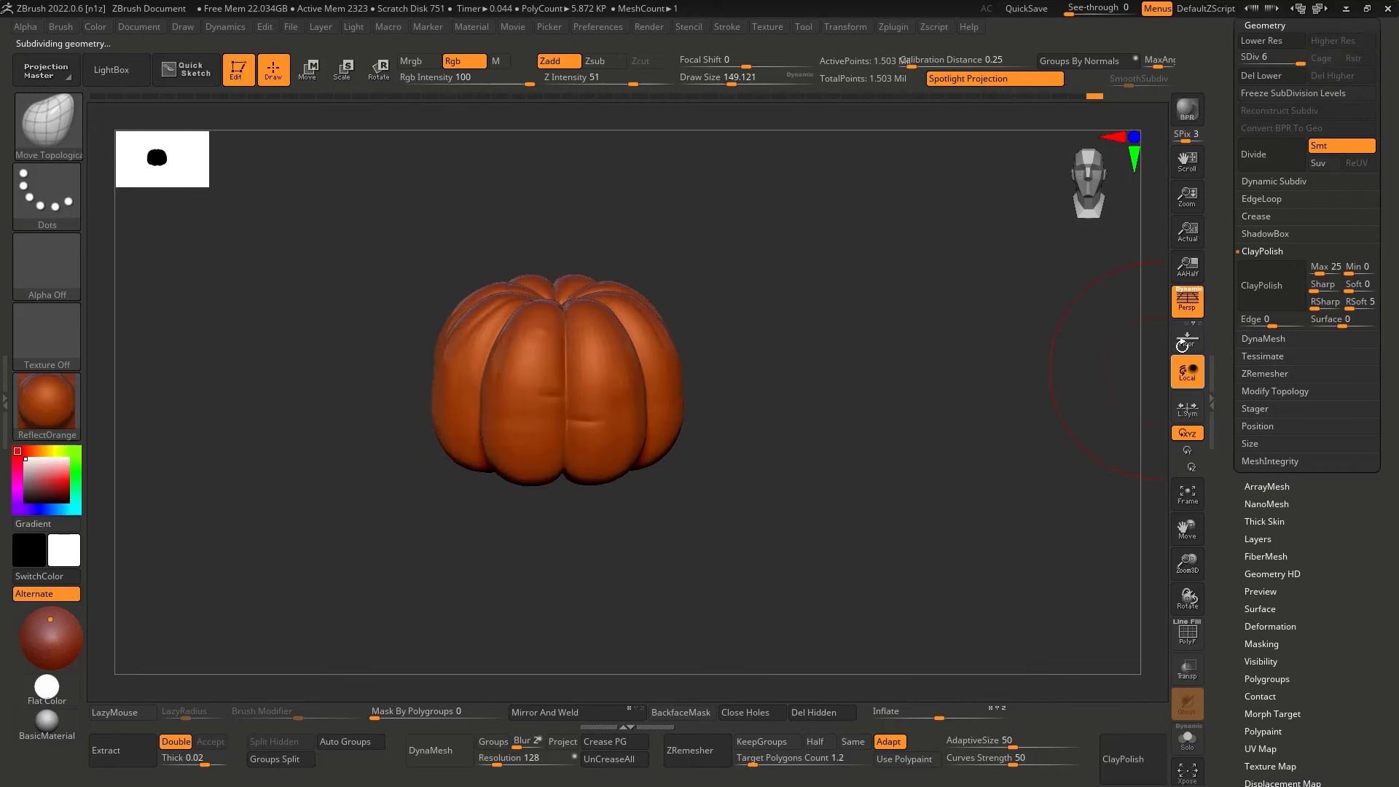
click(1186, 340)
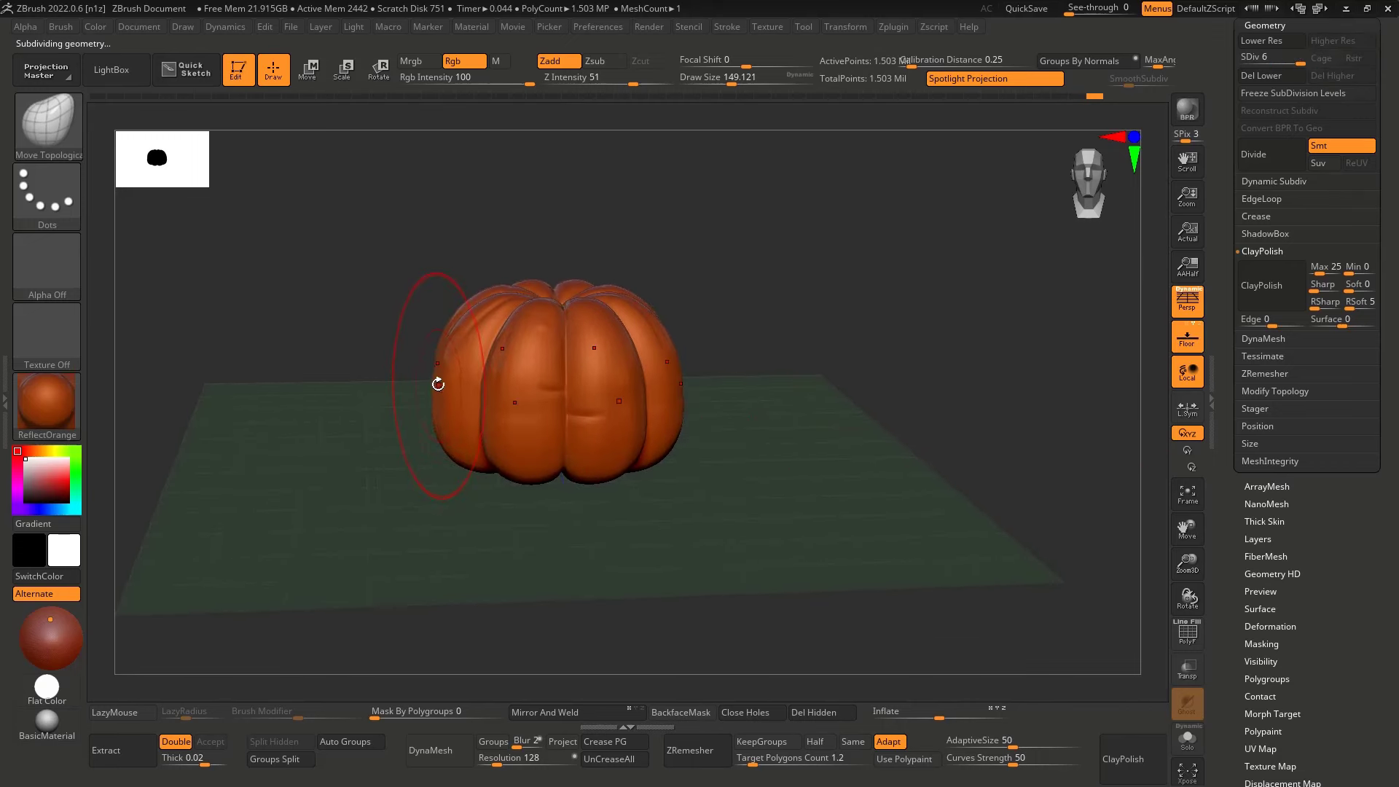
Compare the pumpkin's shape at subdivision level 1 and at level 5
key(shift+d)
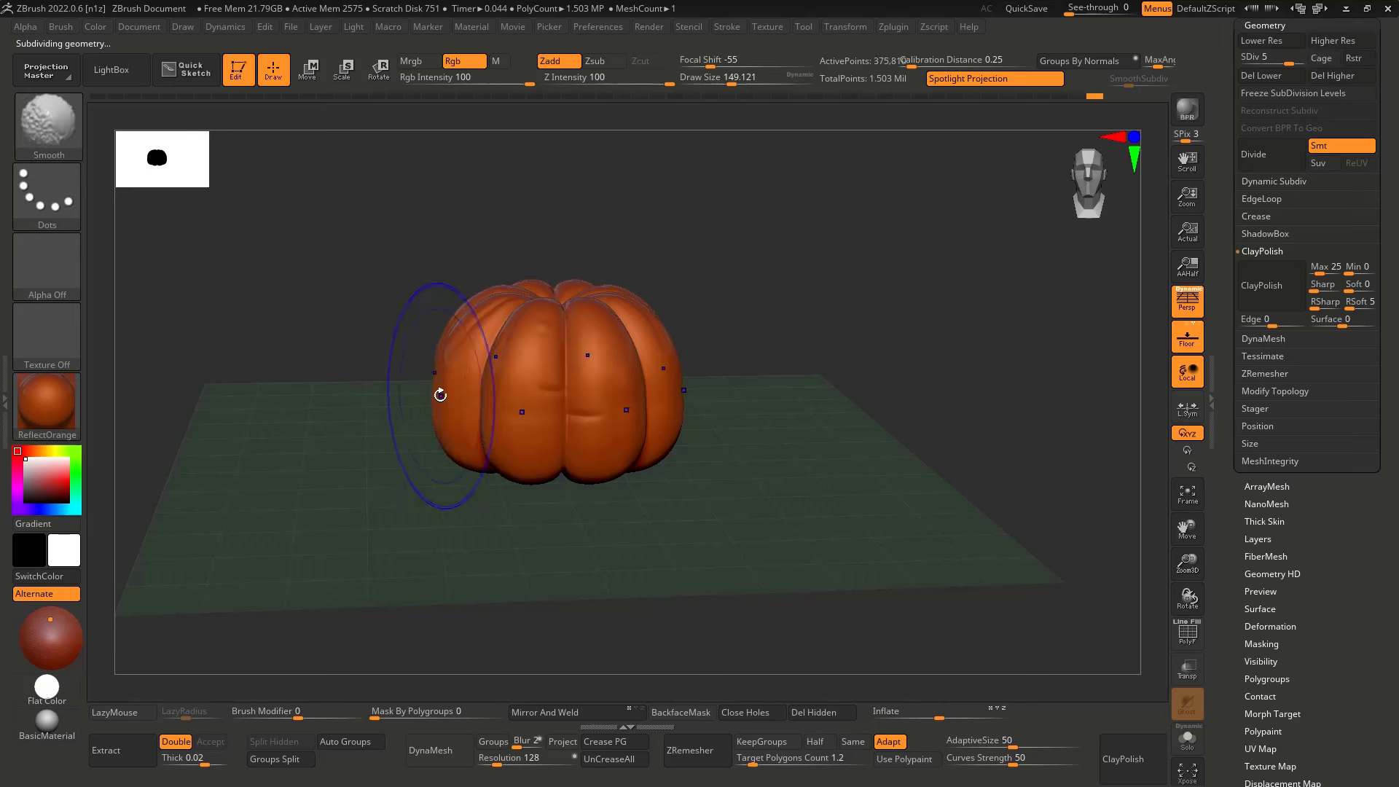
key(shift+d)
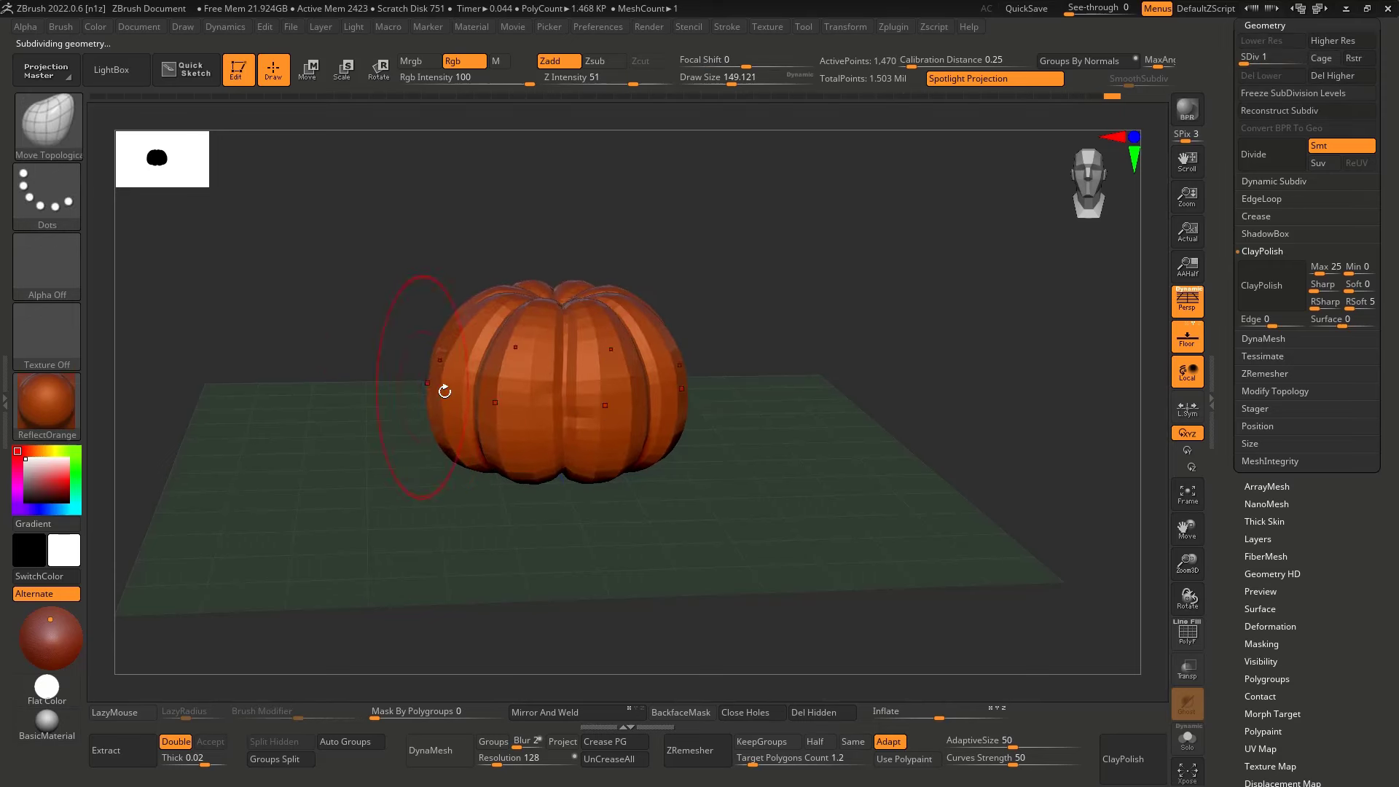
key(d)
key(d)
key(d)
key(d)
drag(400, 462, 388, 487)
Apply the zbro_clayset_s03 material to the pumpkin and set its subdivision level to 6
click(47, 404)
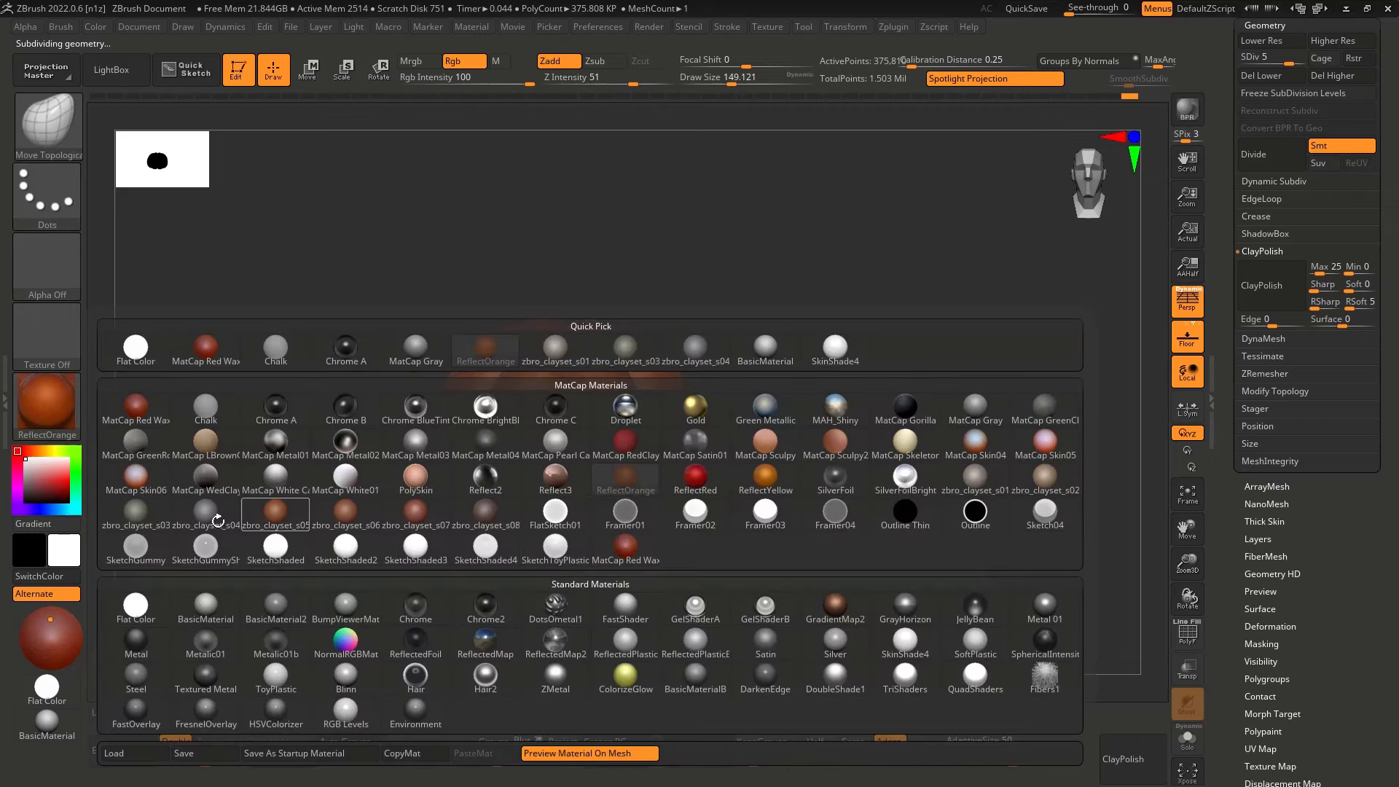
click(132, 522)
drag(303, 490, 878, 444)
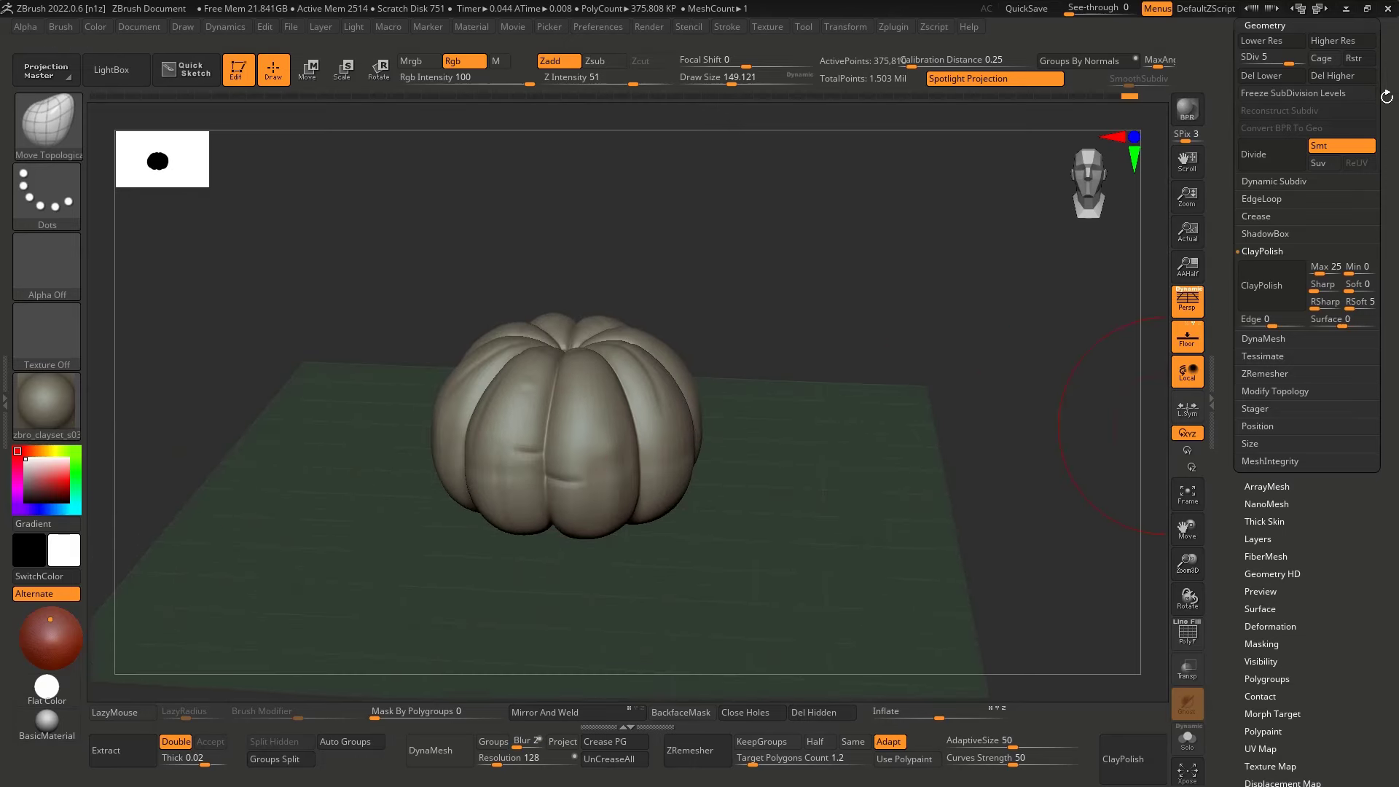
drag(1387, 97, 1352, 184)
click(1305, 197)
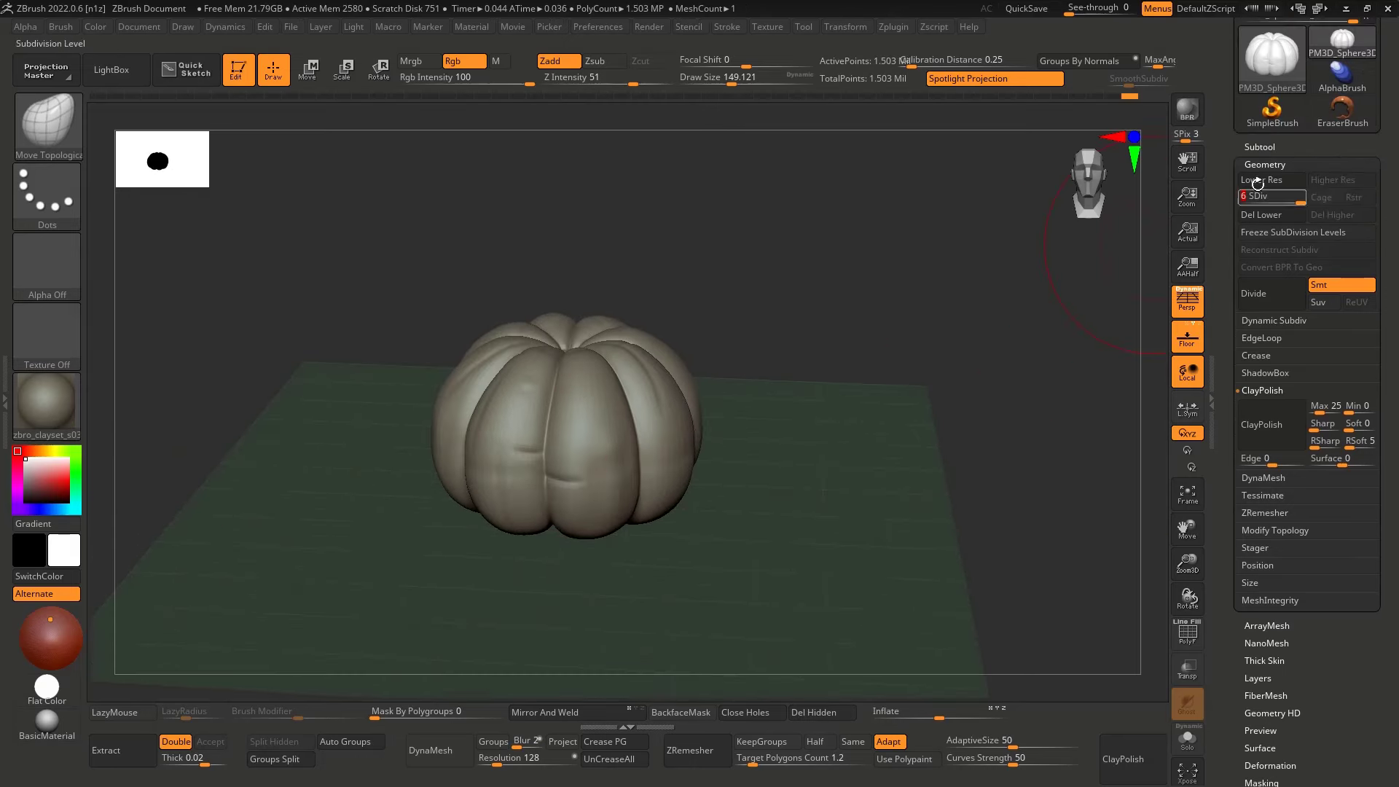
Append a ZSphere as a new subtool and make it the active subtool
click(1268, 150)
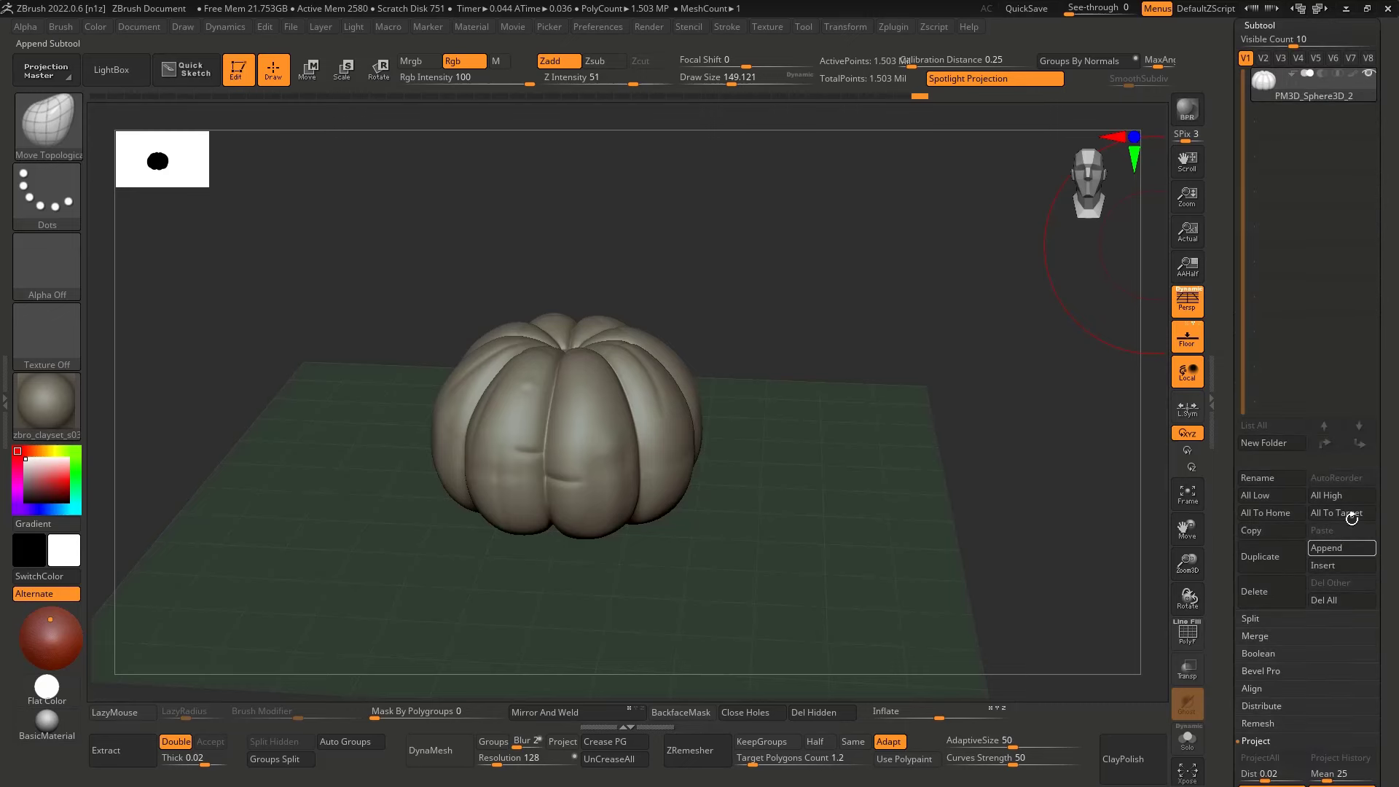
click(1351, 546)
click(1118, 573)
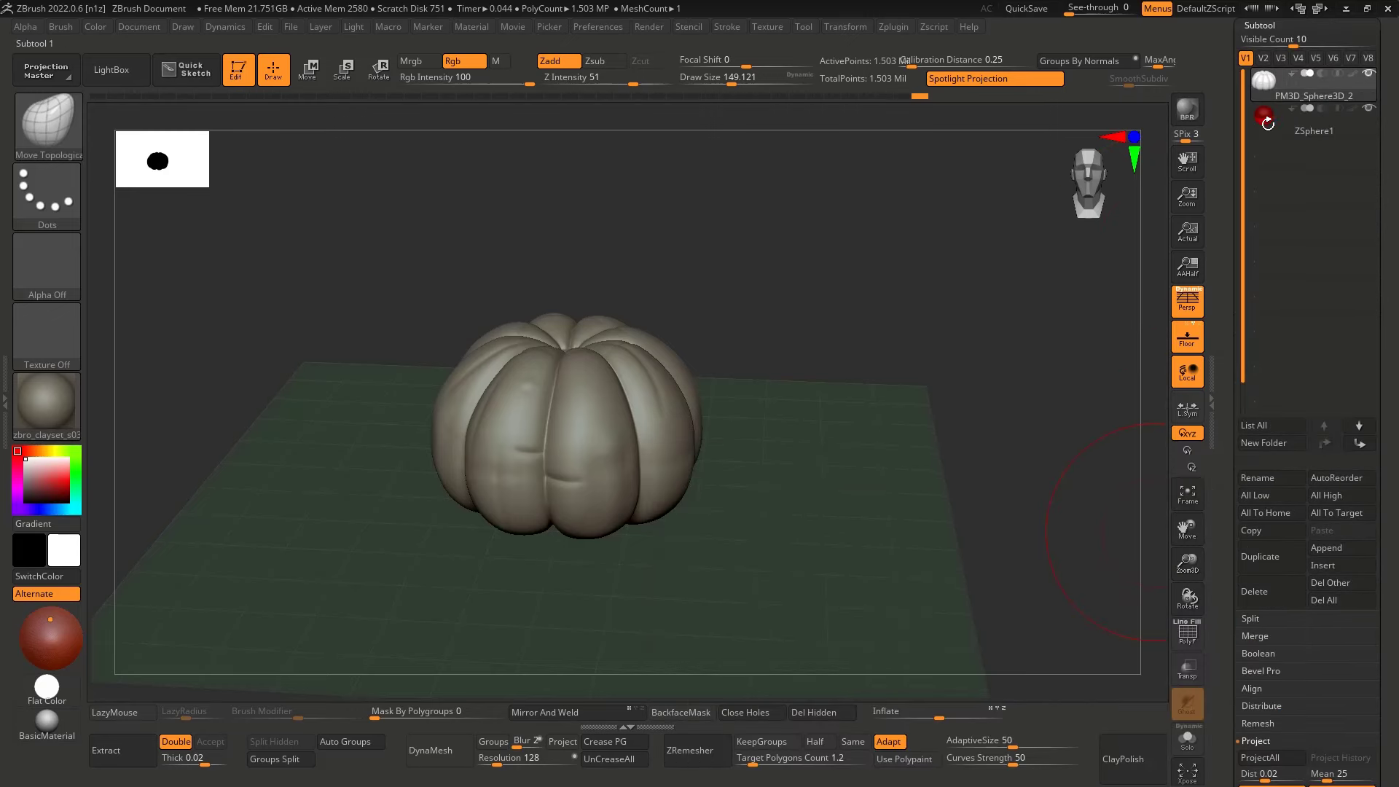
key(w)
drag(704, 375, 671, 330)
key(alt+s)
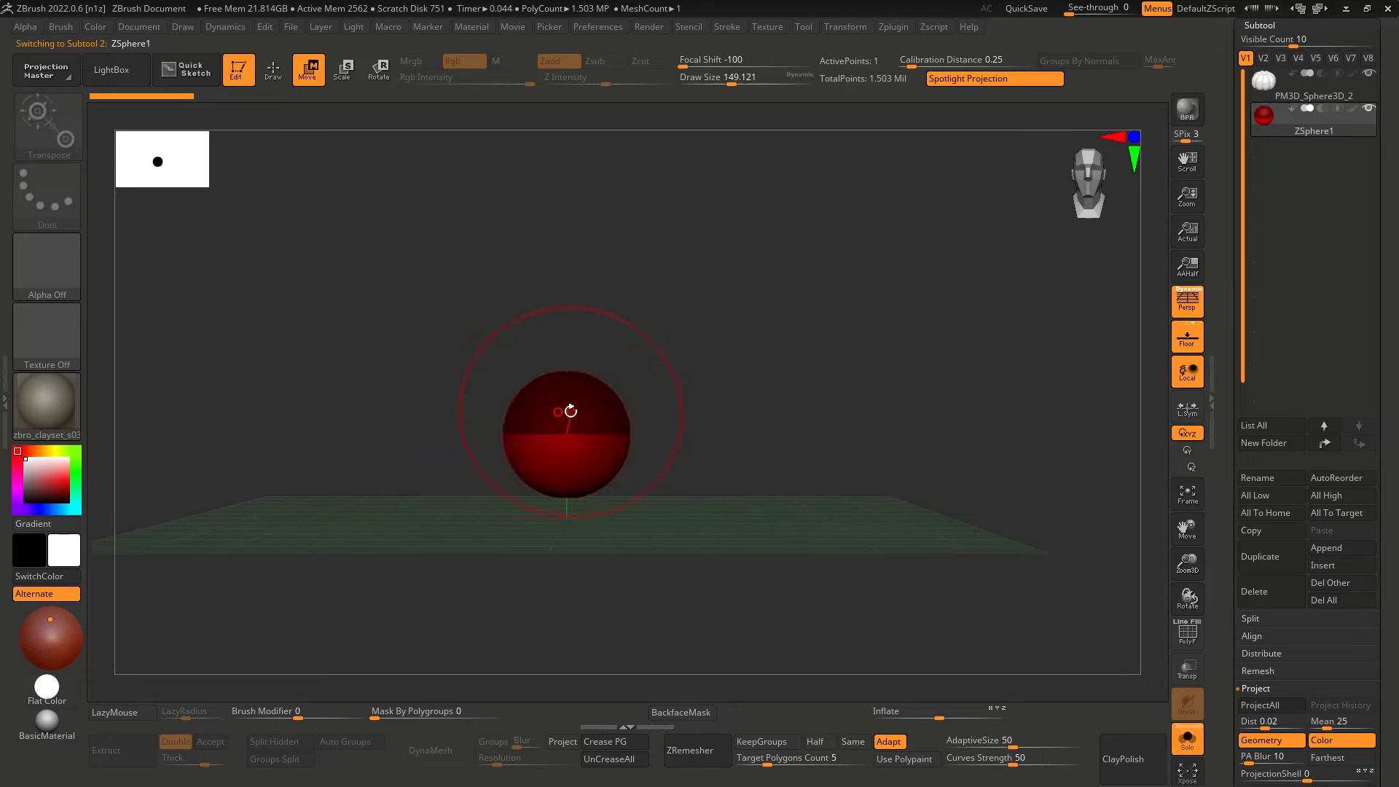
key(alt+s)
Move the ZSphere up to the centre of the pumpkin's top and scale it down to stem size
drag(571, 413, 430, 206)
key(e)
mouse_move(574, 300)
ctrl+right_down()
mouse_move(661, 312)
mouse_move(611, 344)
ctrl+right_up()
Add a second ZSphere on top of the first and pull it up to form a tall, straight stem
key(q)
mouse_move(573, 304)
mouse_down()
mouse_move(583, 298)
mouse_move(576, 313)
mouse_up()
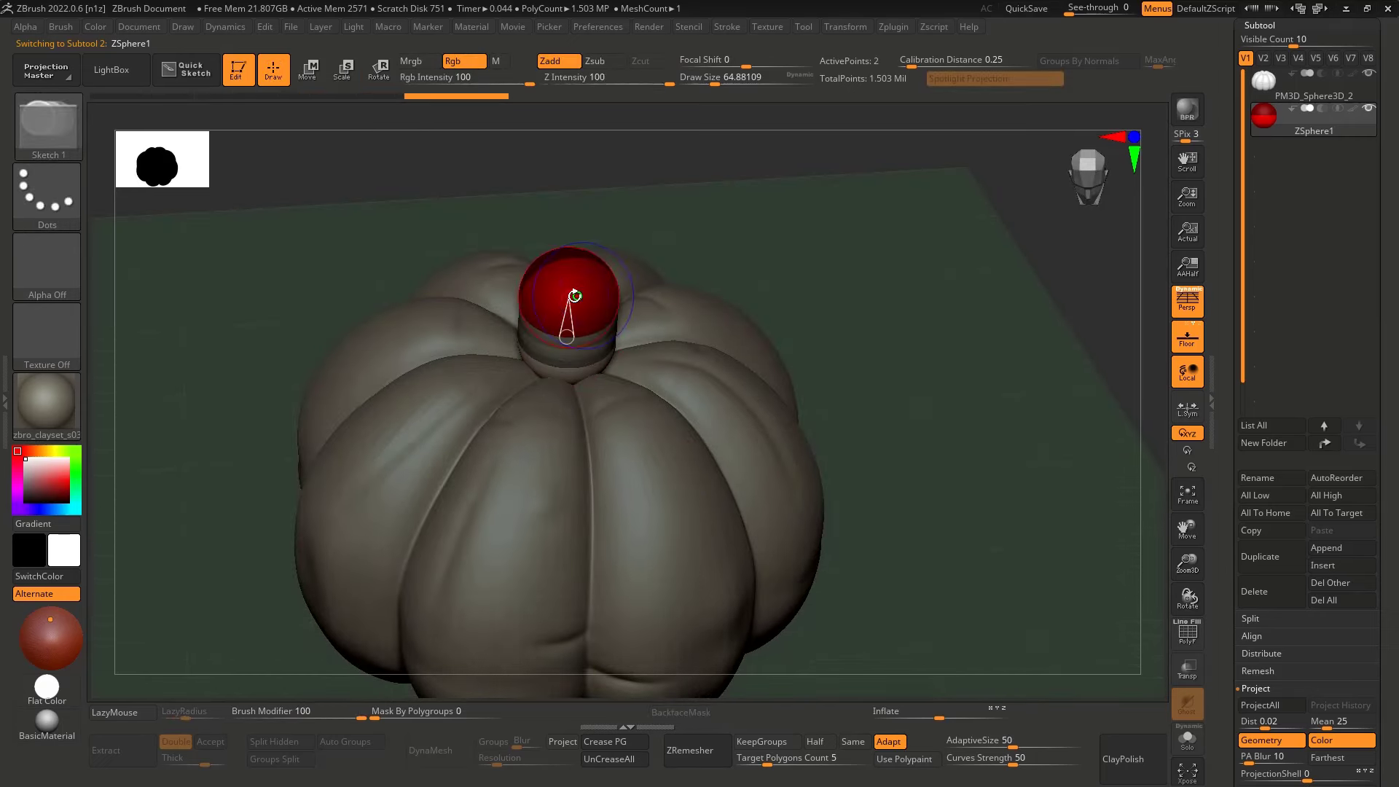
right_drag(572, 306, 571, 284)
key(w)
drag(558, 332, 549, 216)
key(ctrl+z)
right_drag(569, 266, 554, 226)
drag(562, 317, 548, 163)
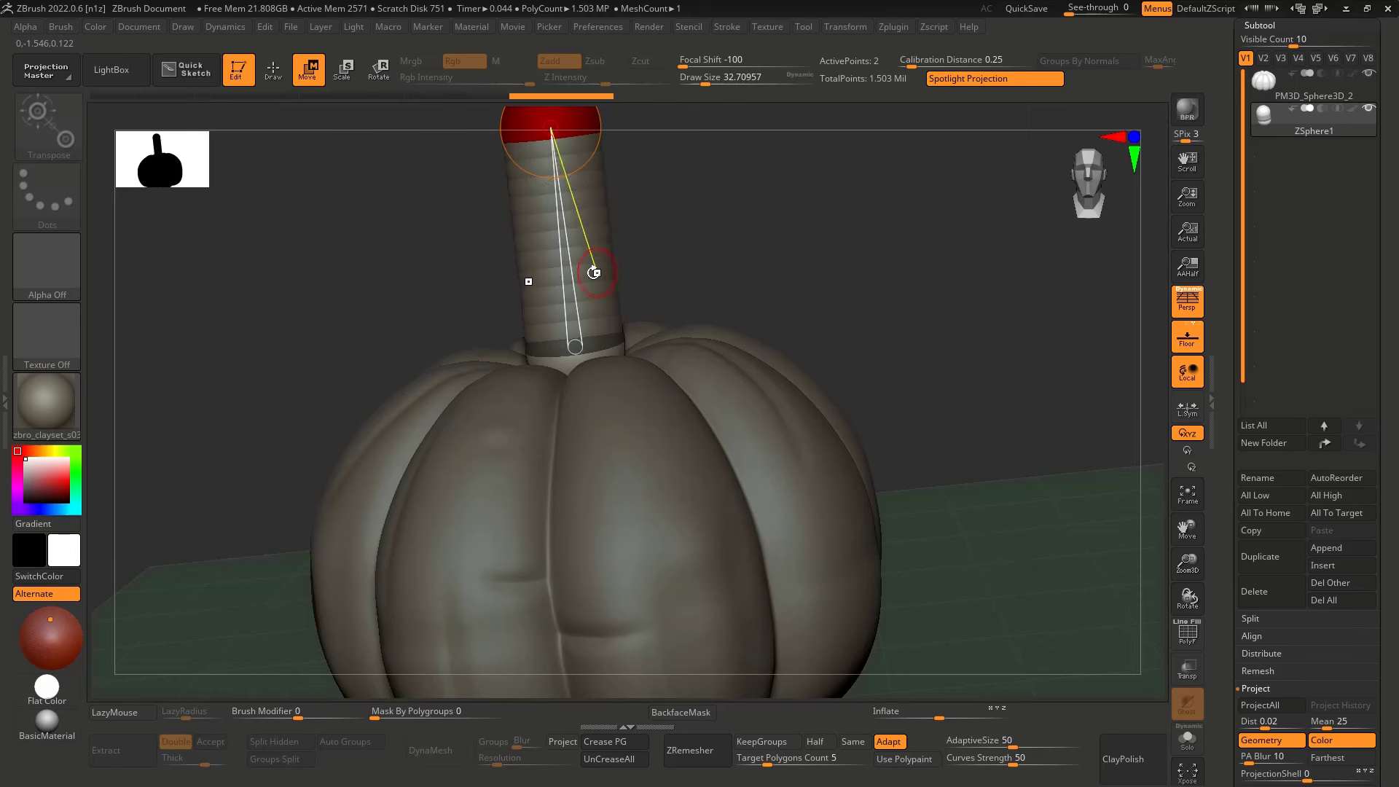
Scale down the stem's ZSpheres to make the stem thinner
key(e)
drag(590, 279, 466, 106)
key(w)
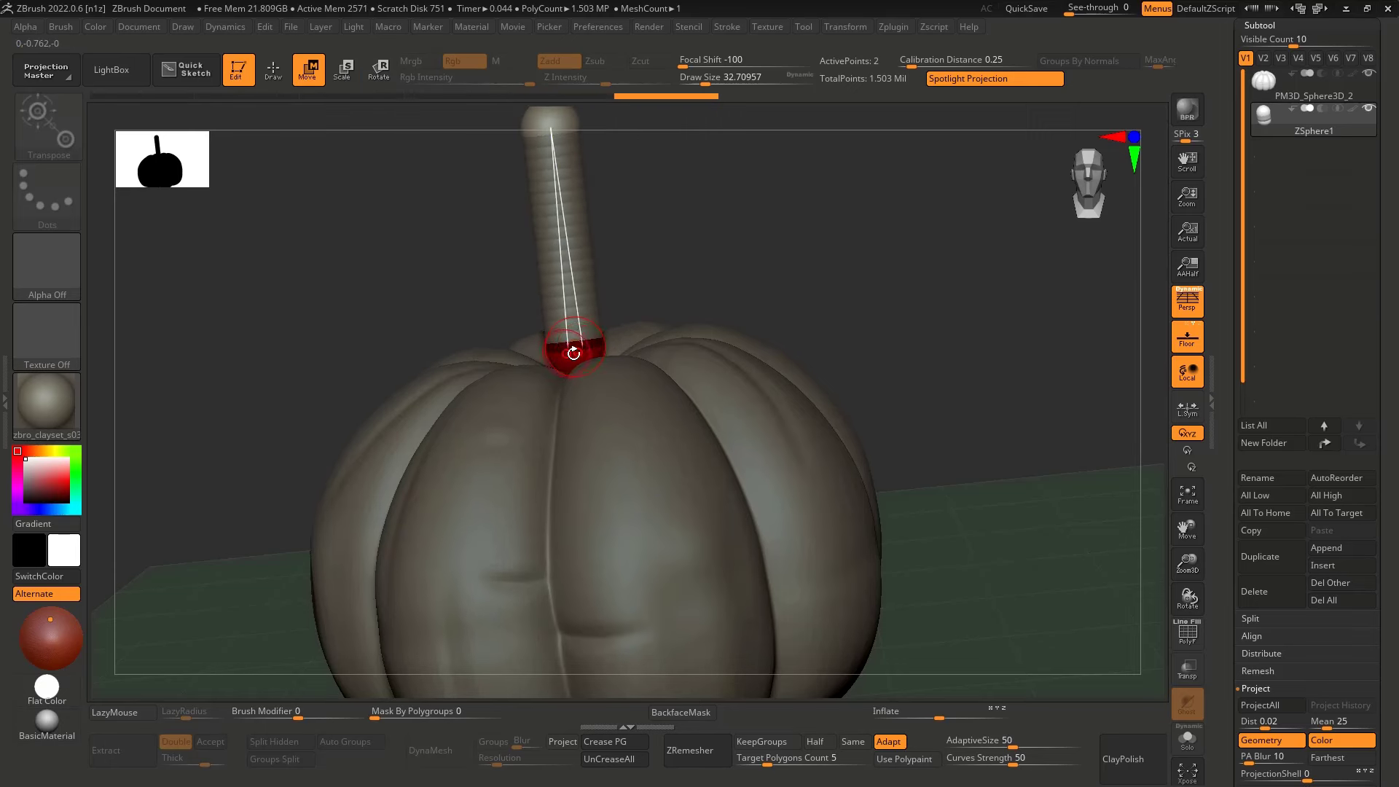
Pull the stem's tip out to one side, insert a ZSphere midway and raise it above the base to form an elbow
right_drag(637, 287, 602, 203)
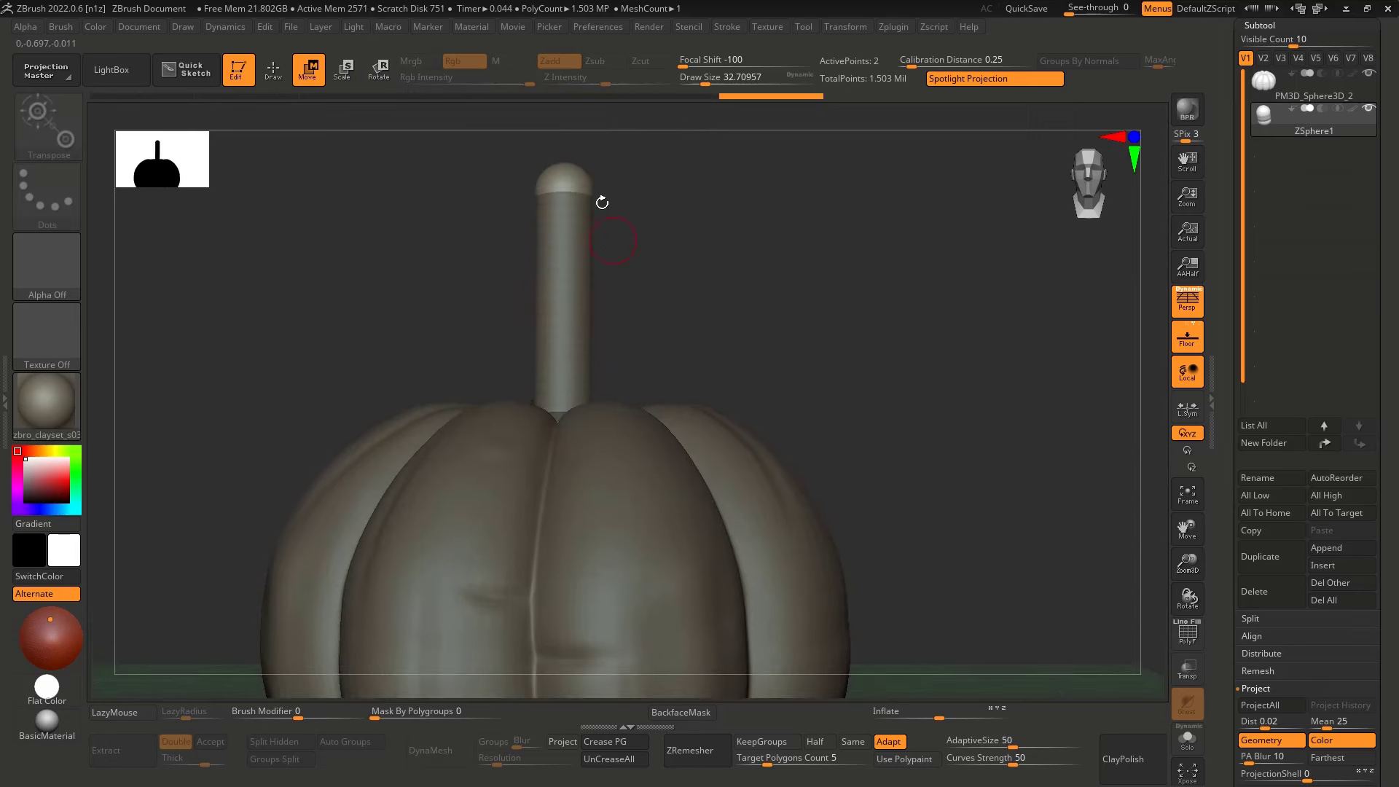
mouse_move(581, 179)
mouse_down()
mouse_move(774, 244)
mouse_move(819, 287)
mouse_move(807, 293)
mouse_up()
key(q)
click(680, 365)
key(w)
drag(681, 365, 545, 246)
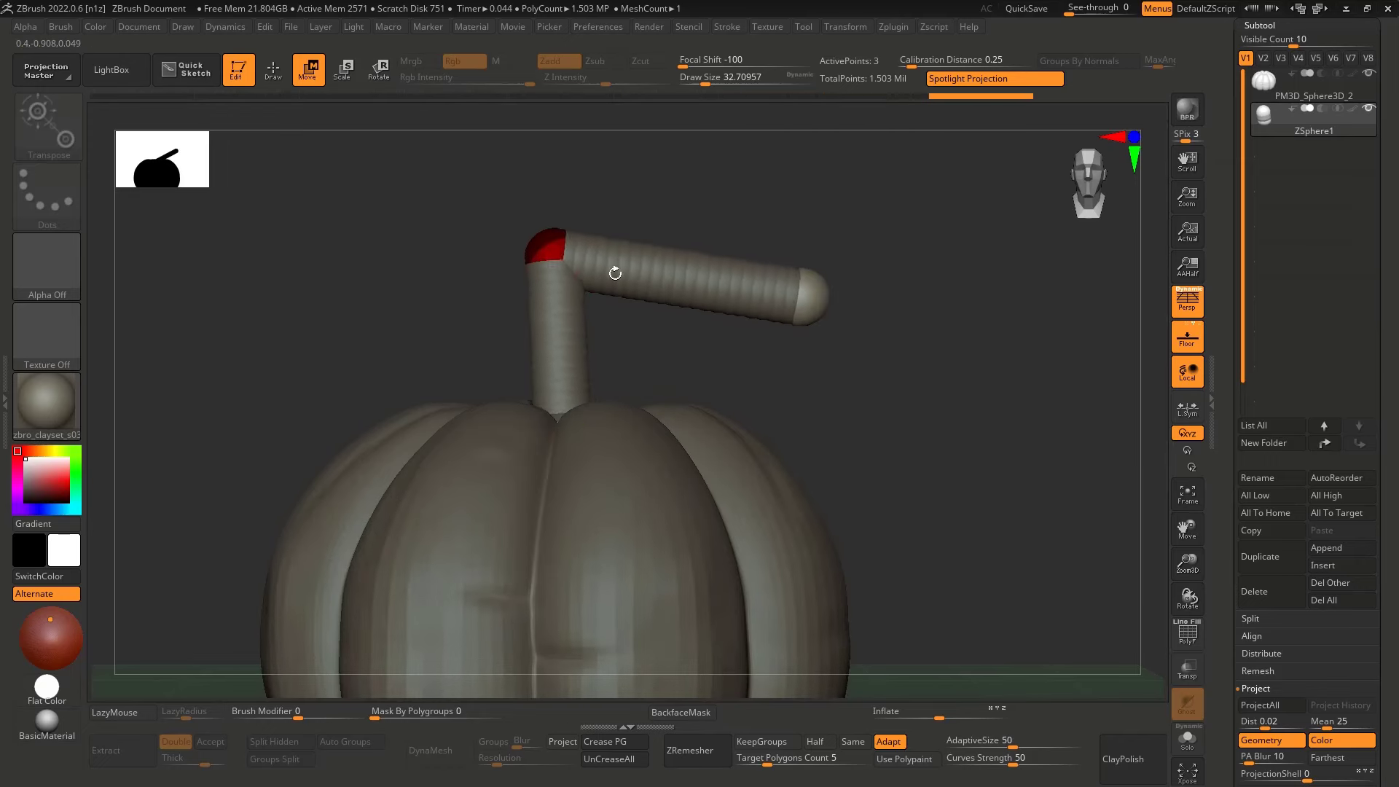
Insert a ZSphere in the long section and pull it down, and another near the base and pull it outward
key(q)
click(663, 290)
key(w)
drag(663, 291, 729, 369)
key(q)
click(548, 358)
key(w)
mouse_move(551, 354)
mouse_down()
mouse_move(540, 352)
mouse_move(581, 353)
mouse_move(515, 359)
mouse_up()
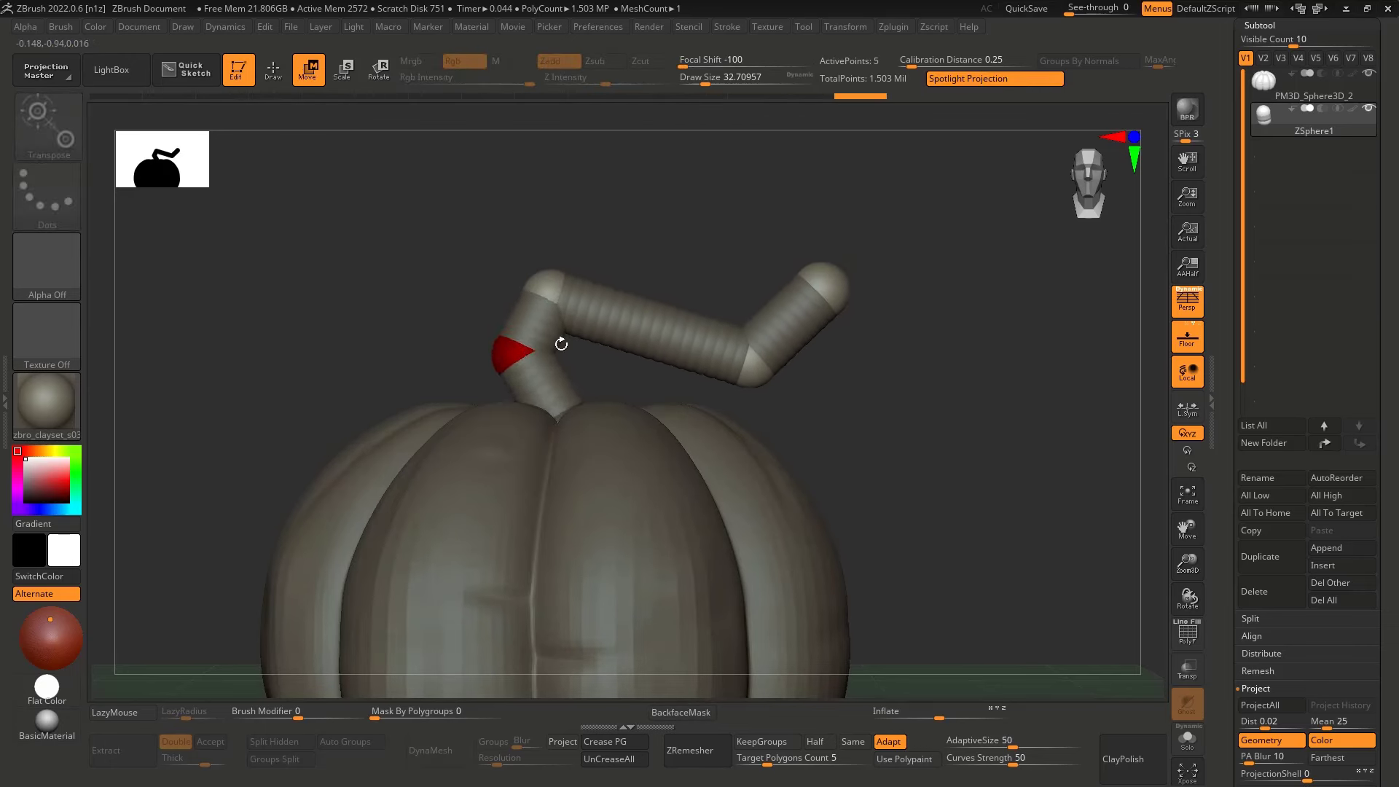
Insert another ZSphere in the middle of the stem's long section and lower it slightly
key(q)
key(ctrl+z)
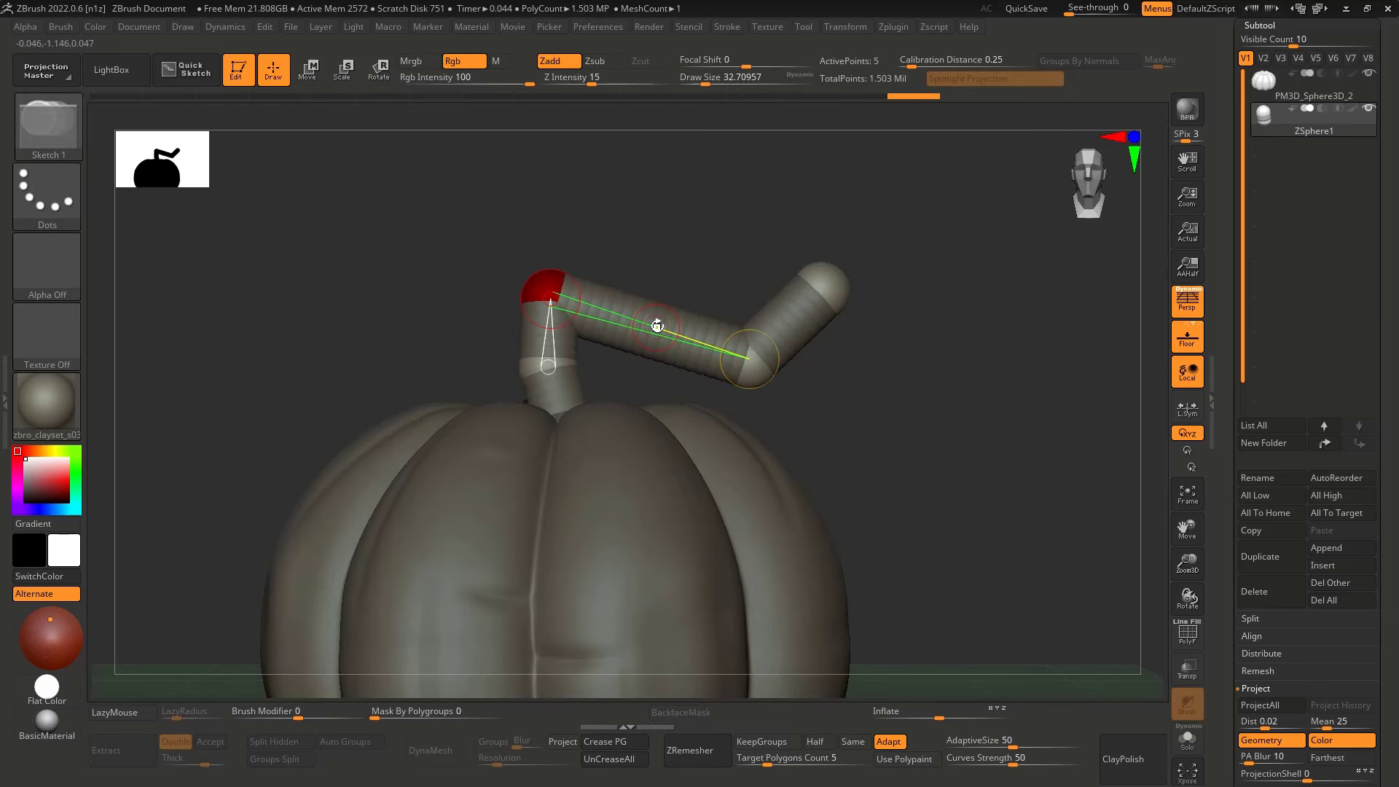
key(ctrl+shift+z)
click(645, 325)
key(w)
drag(649, 320, 648, 346)
Bend the stem in depth from a top view by repositioning its ZSpheres, and check it from the front
key(e)
right_drag(794, 183, 707, 277)
drag(688, 270, 664, 372)
key(r)
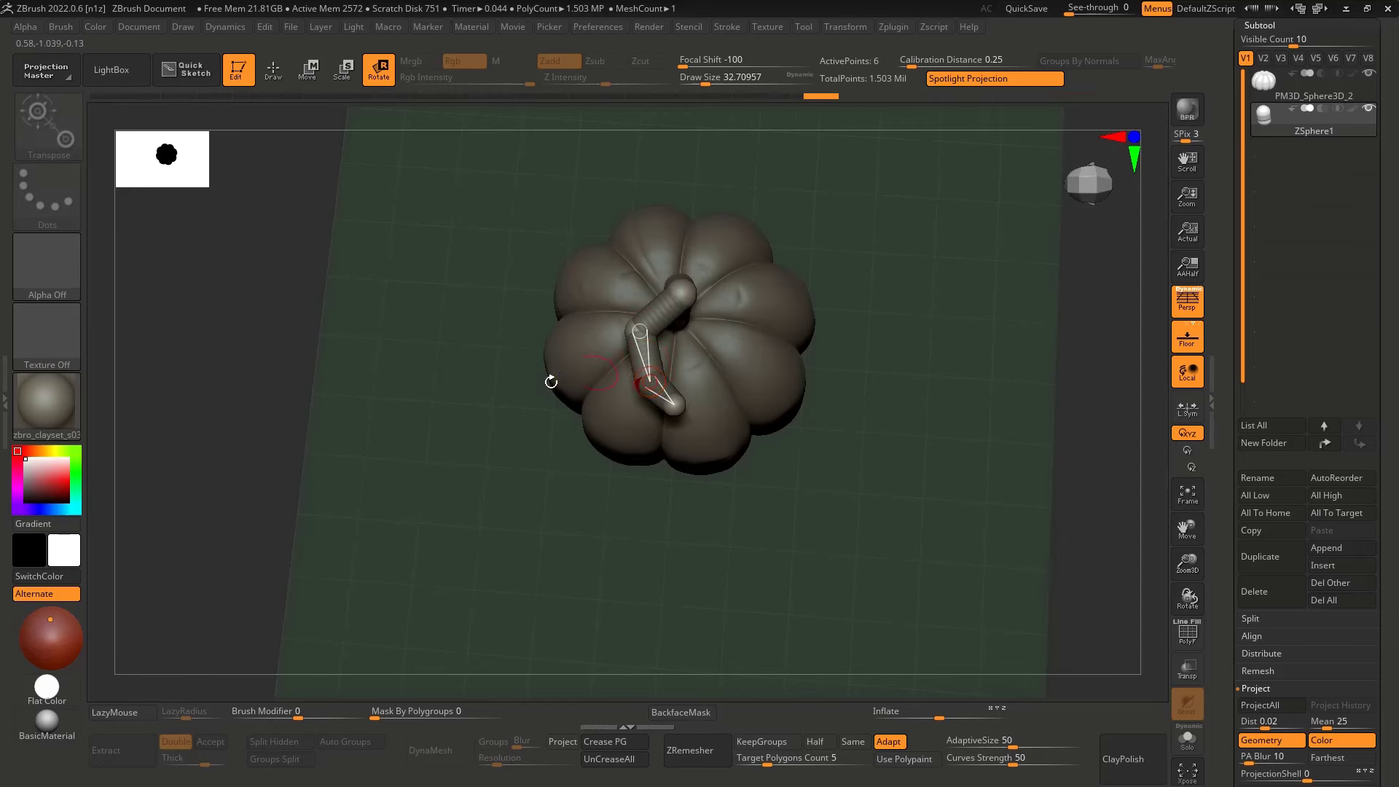
drag(521, 388, 620, 342)
click(596, 357)
ctrl+right_drag(591, 387, 585, 422)
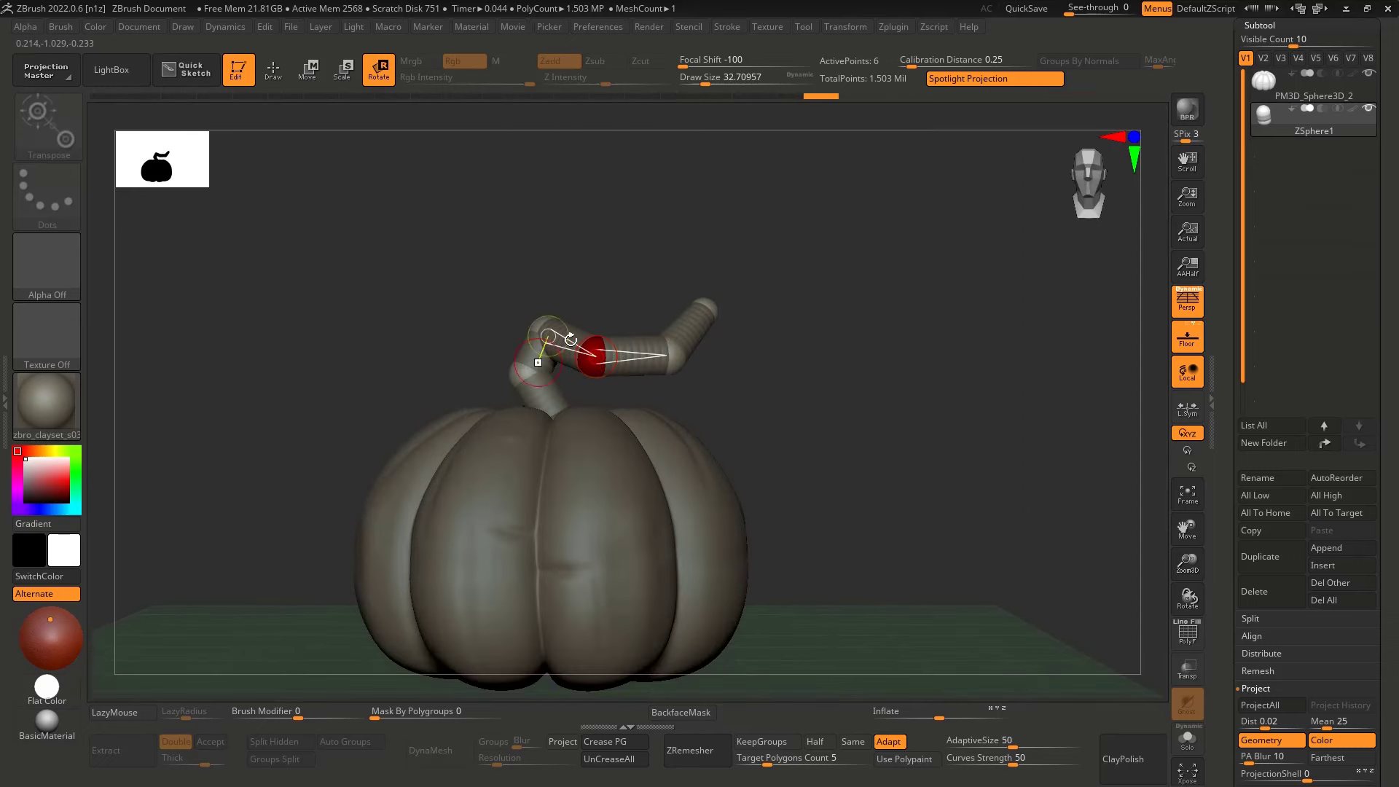
Shift the ZSphere at the stem's lower bend slightly outward and check the stem's shape
key(w)
click(521, 371)
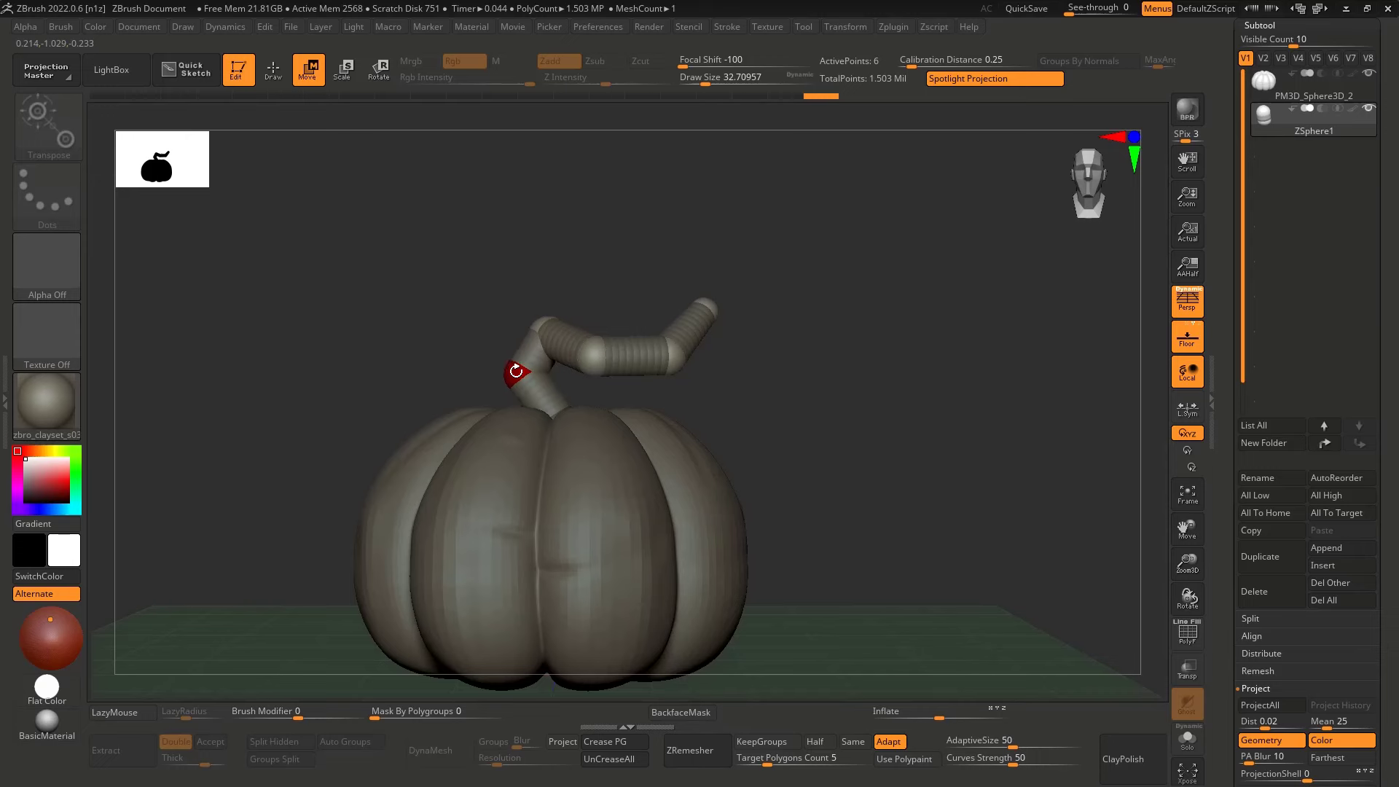
right_drag(561, 390, 530, 384)
key(e)
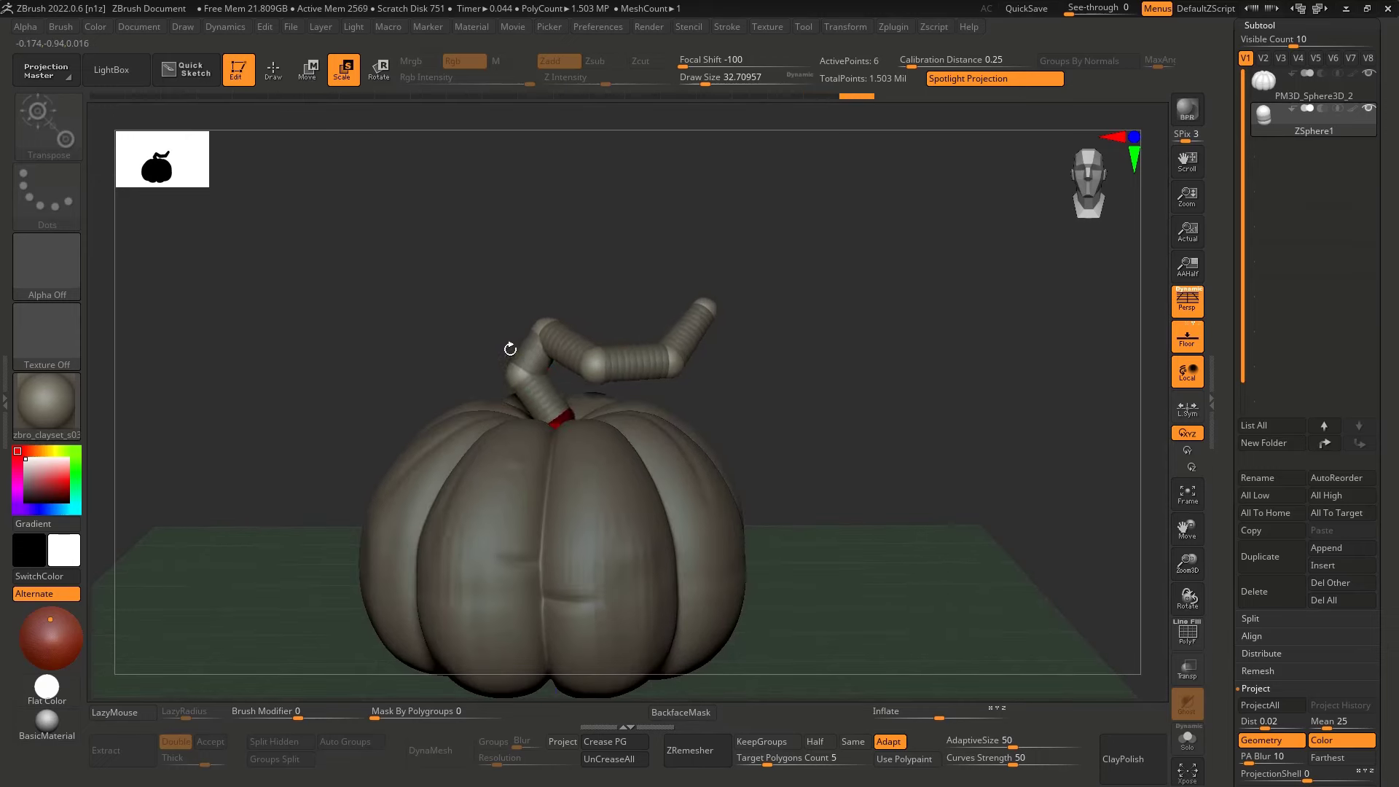
key(a)
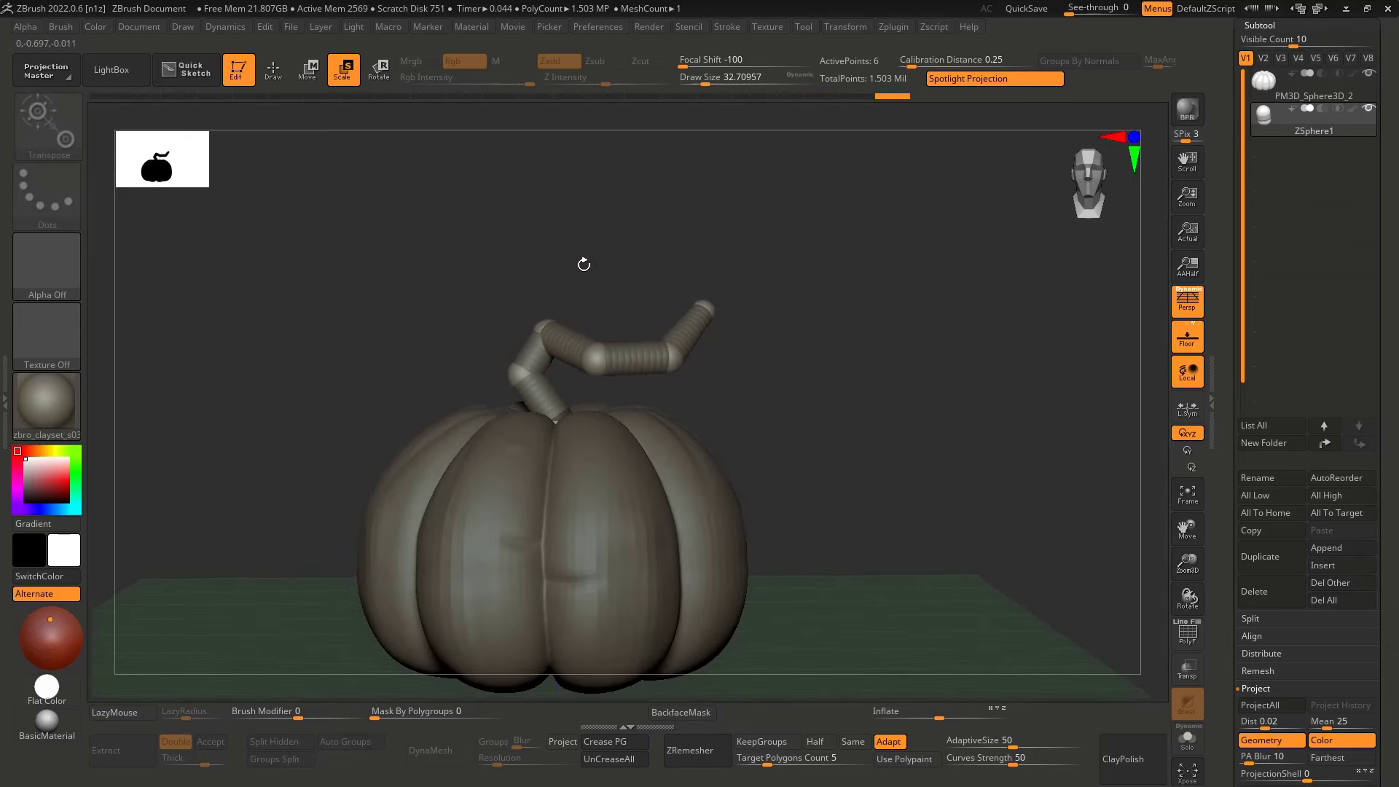
key(a)
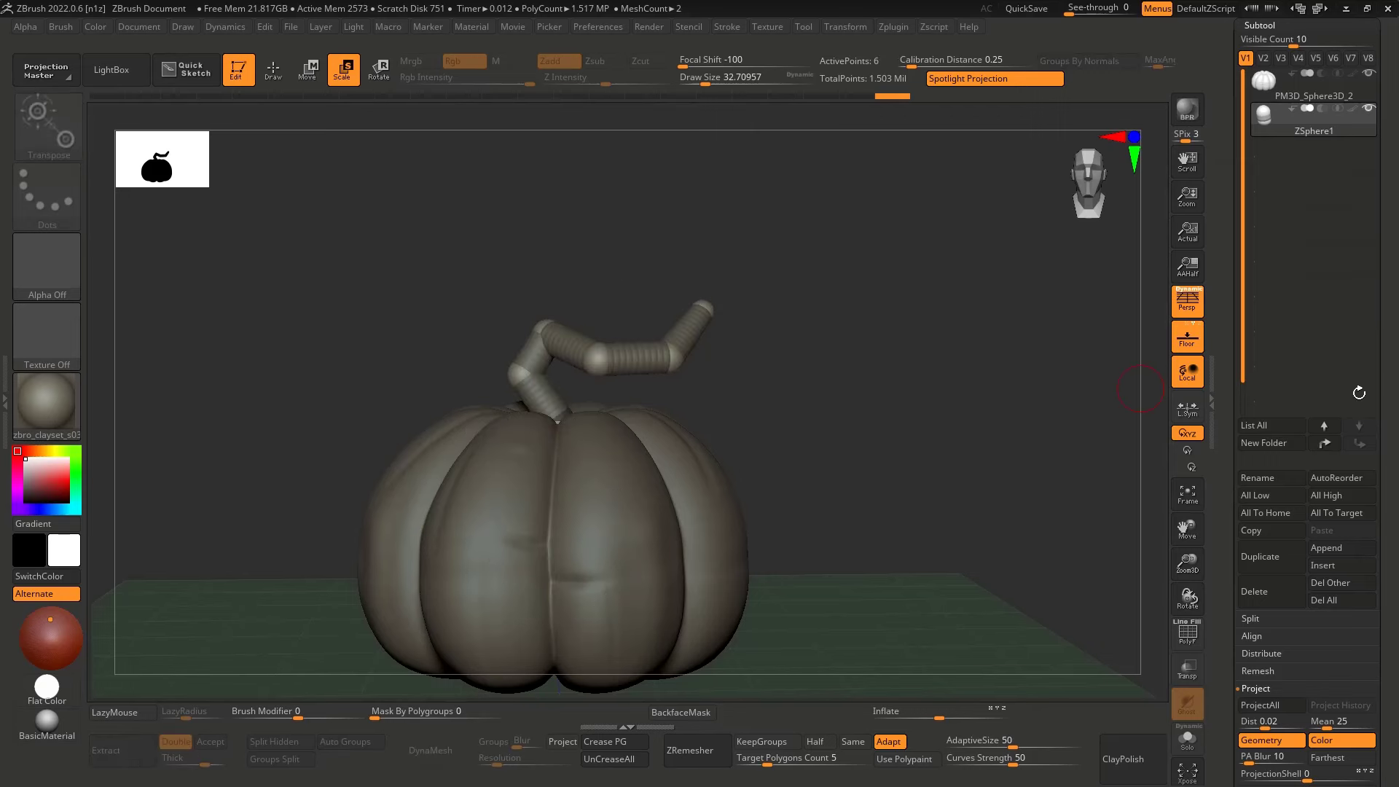
Preview the stem's adaptive skin with density 1 and DynaMesh resolution 0, show its polyframe and create the adaptive skin mesh
scroll(1359, 393, down, 10)
click(1271, 393)
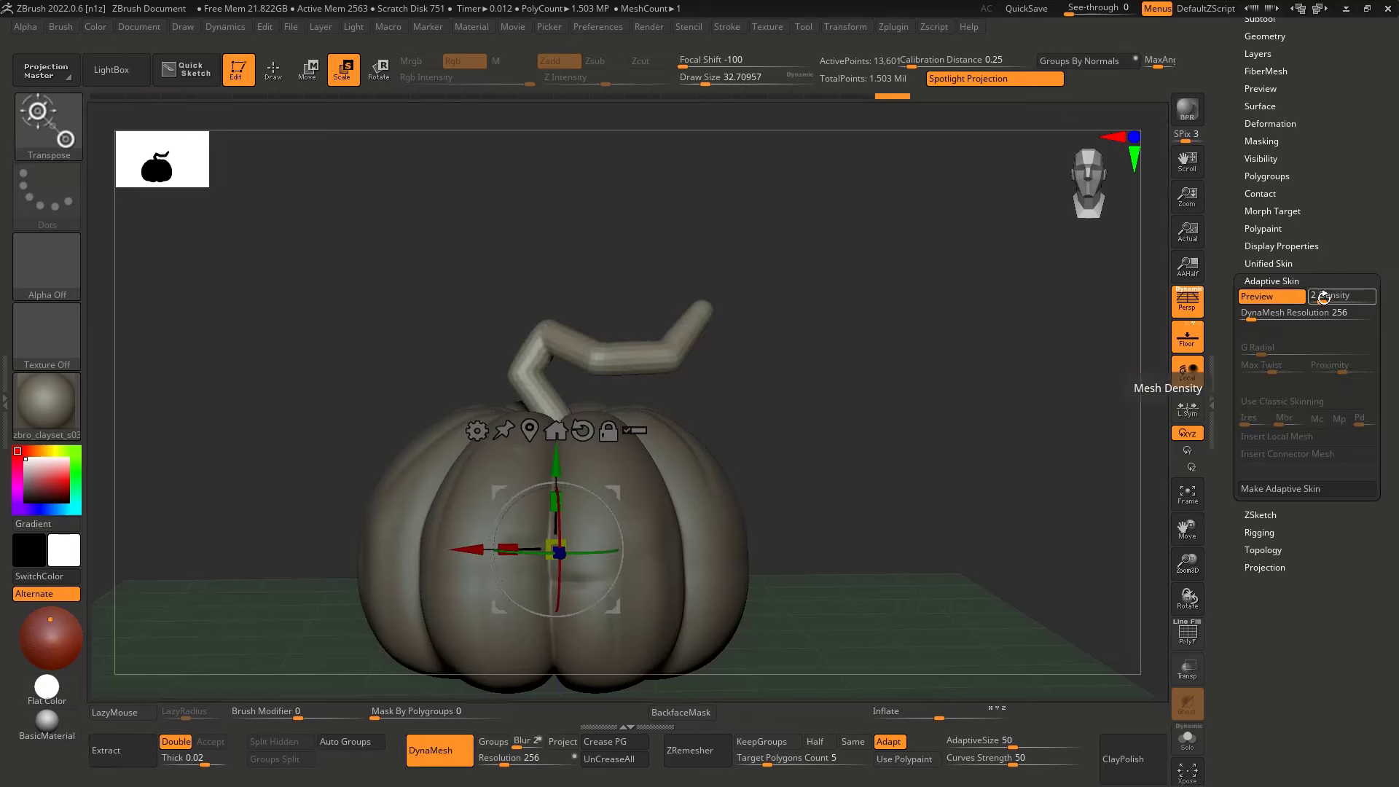
drag(1321, 298, 1308, 298)
drag(1260, 313, 1241, 314)
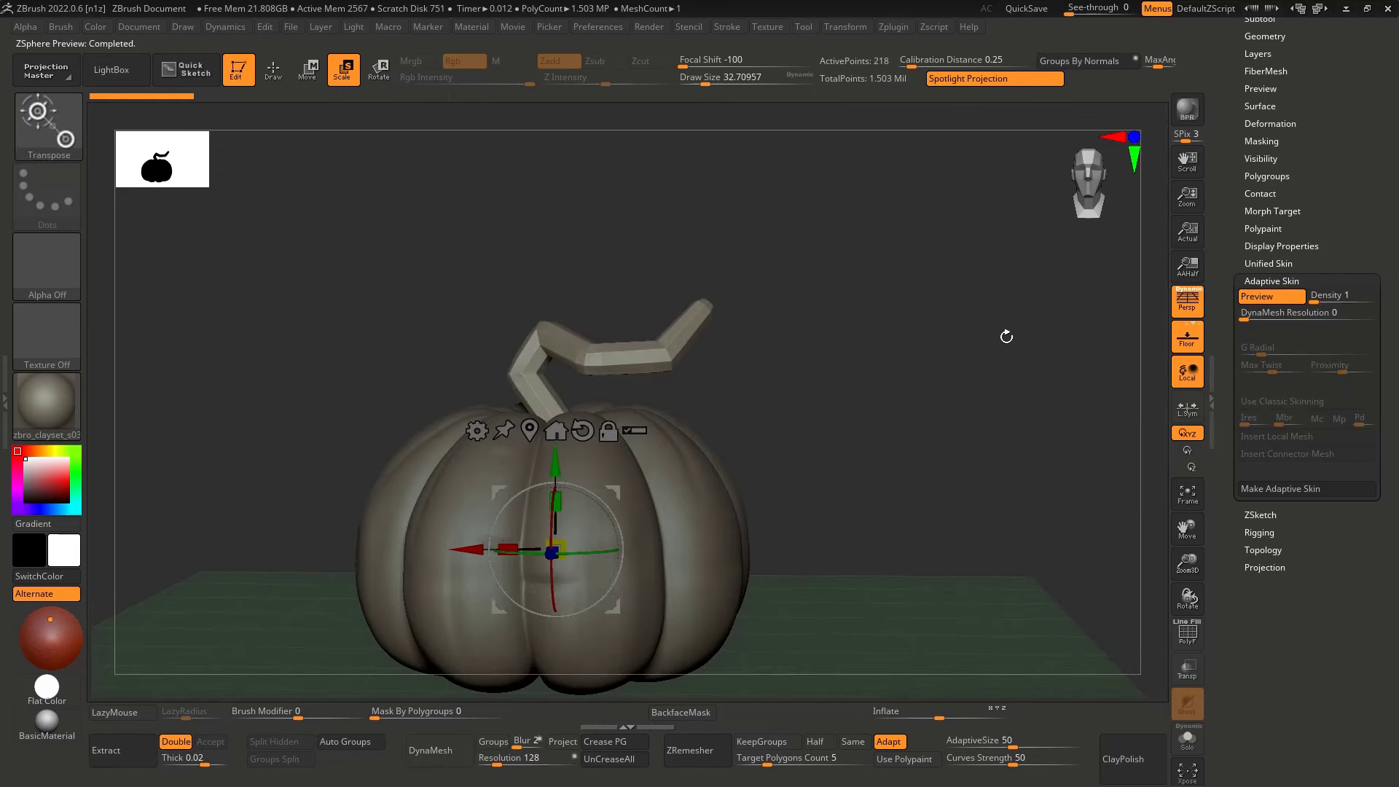
key(shift+f)
click(1292, 487)
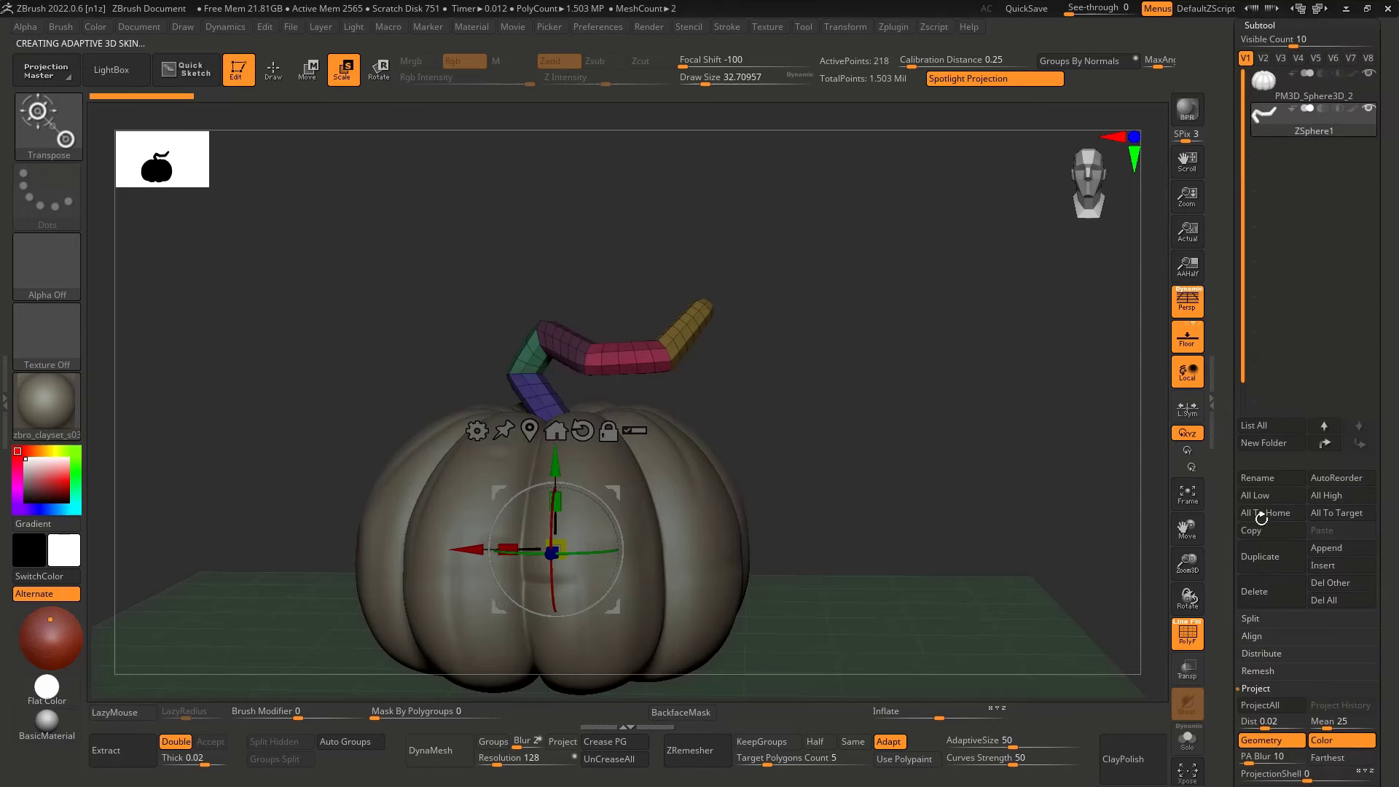
Replace the ZSphere subtool with the Skin_ZSphere1 mesh as the active subtool and save the file as 01_pumpkin
click(1256, 592)
click(1138, 622)
click(1326, 548)
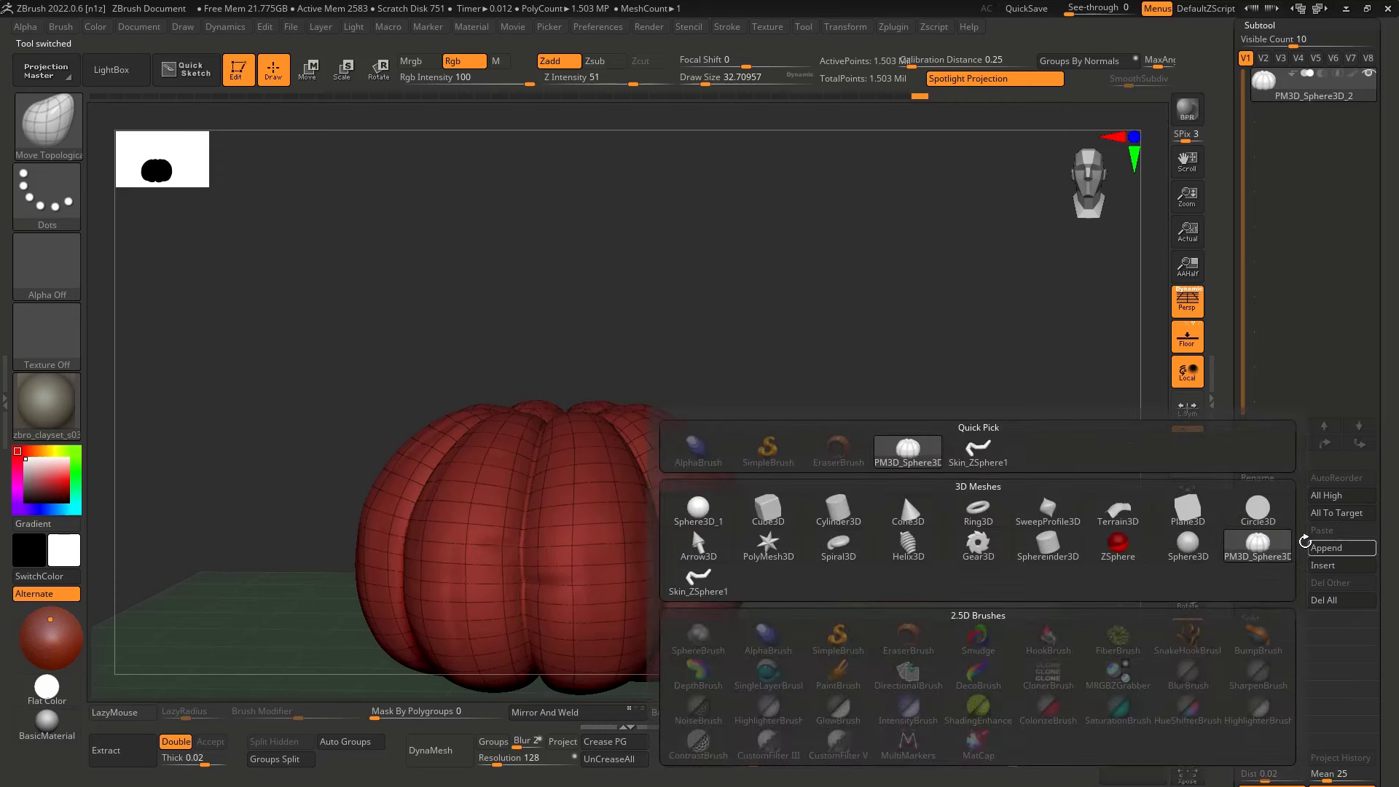
click(980, 458)
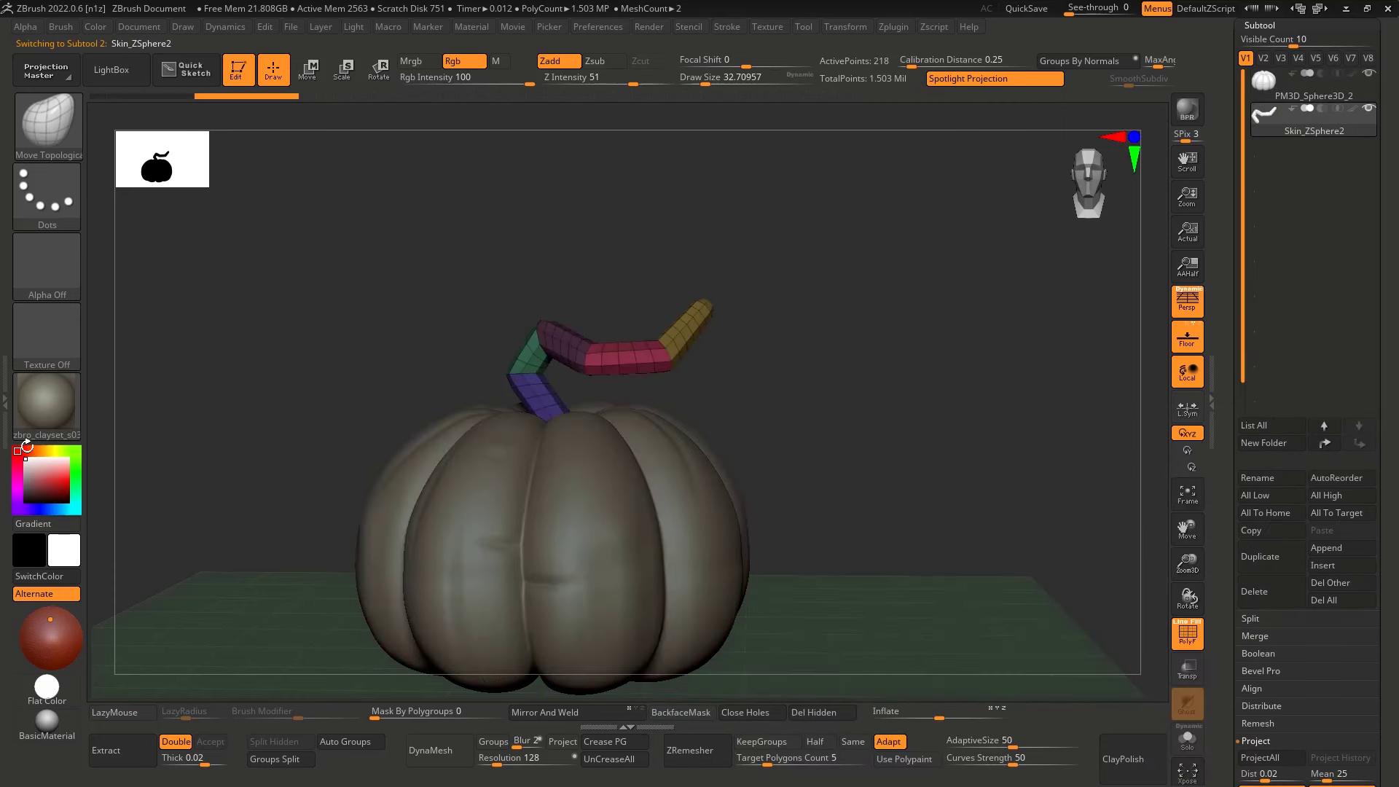
drag(1394, 172, 1390, 370)
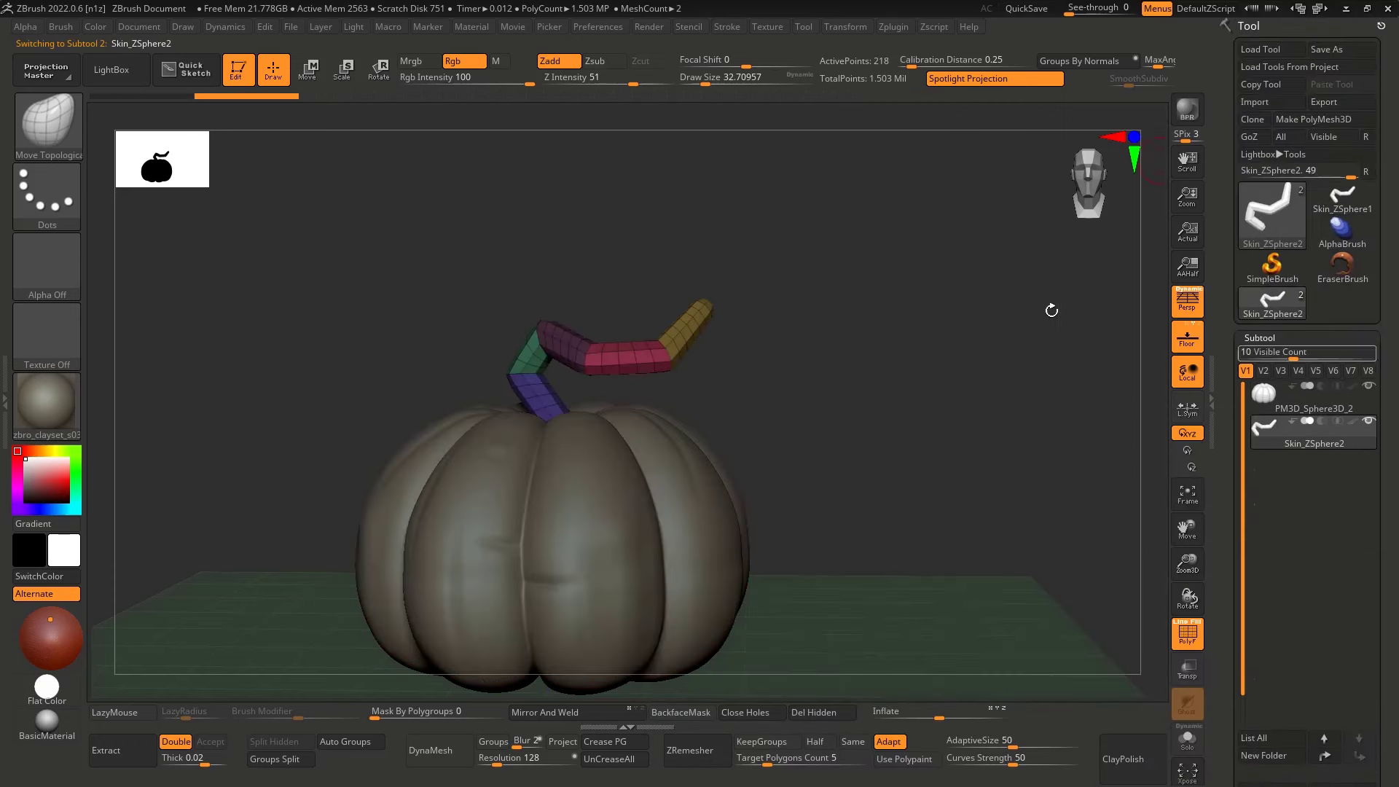
key(ctrl+s)
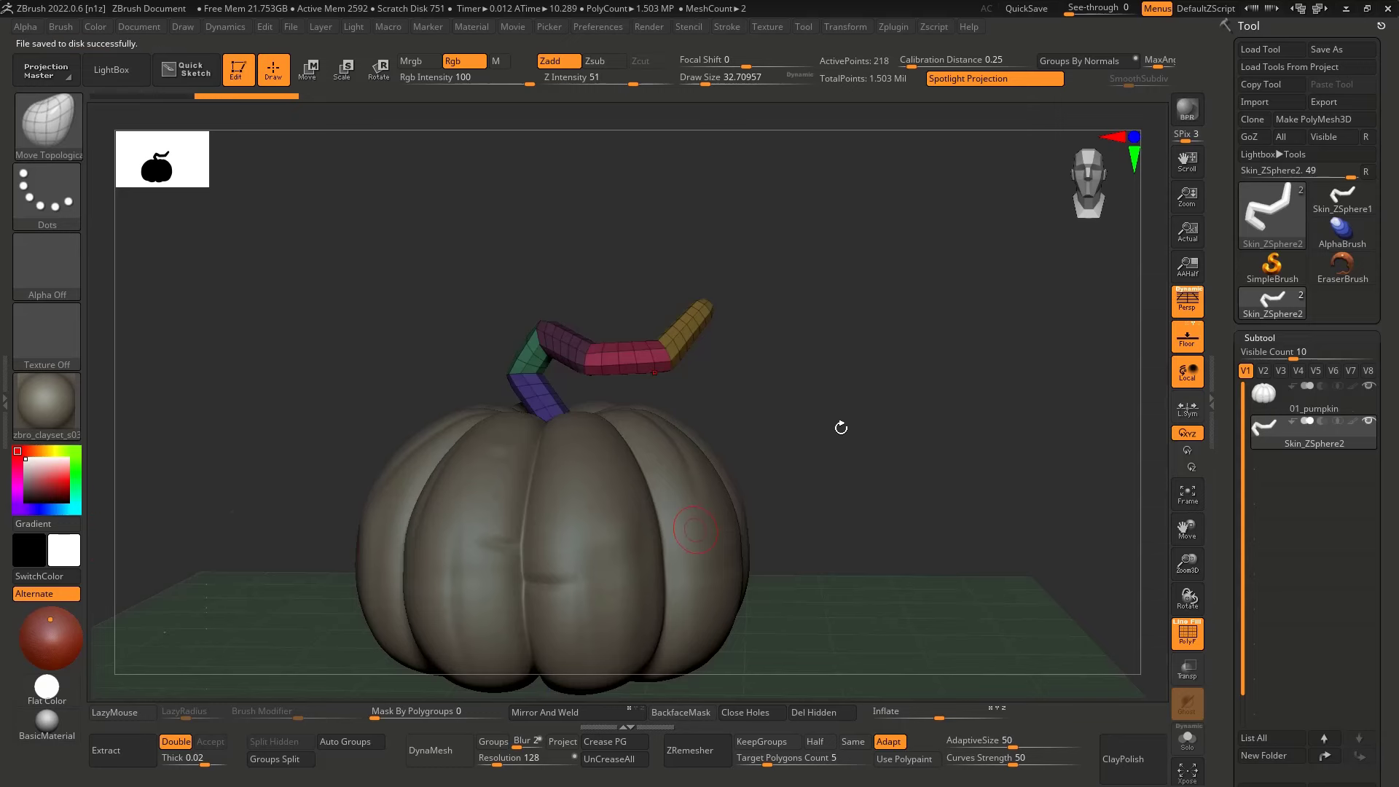
Zoom in on the stem and isolate it from the pumpkin in Solo mode
right_drag(841, 427, 563, 393)
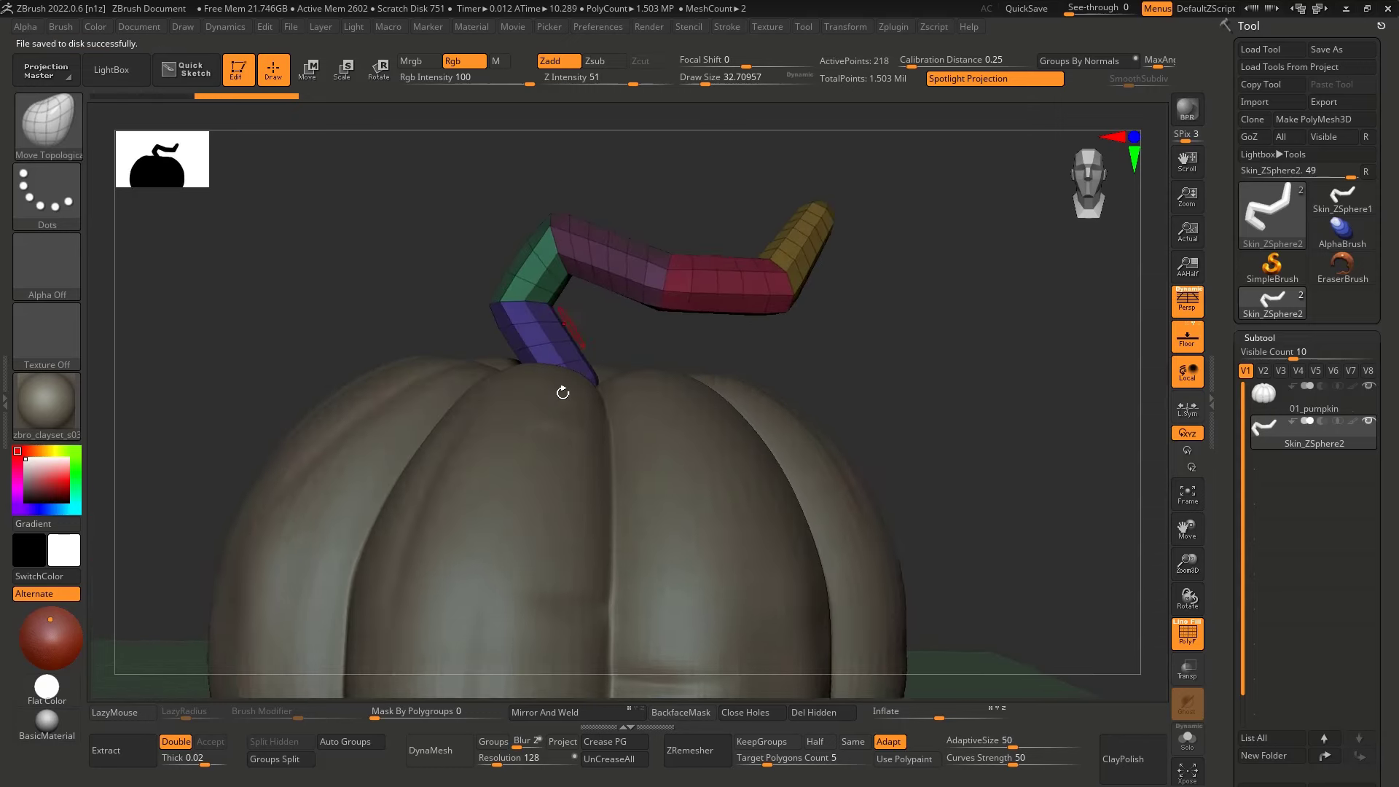
drag(563, 393, 603, 388)
key(shift+s)
shift+right_drag(597, 382, 602, 374)
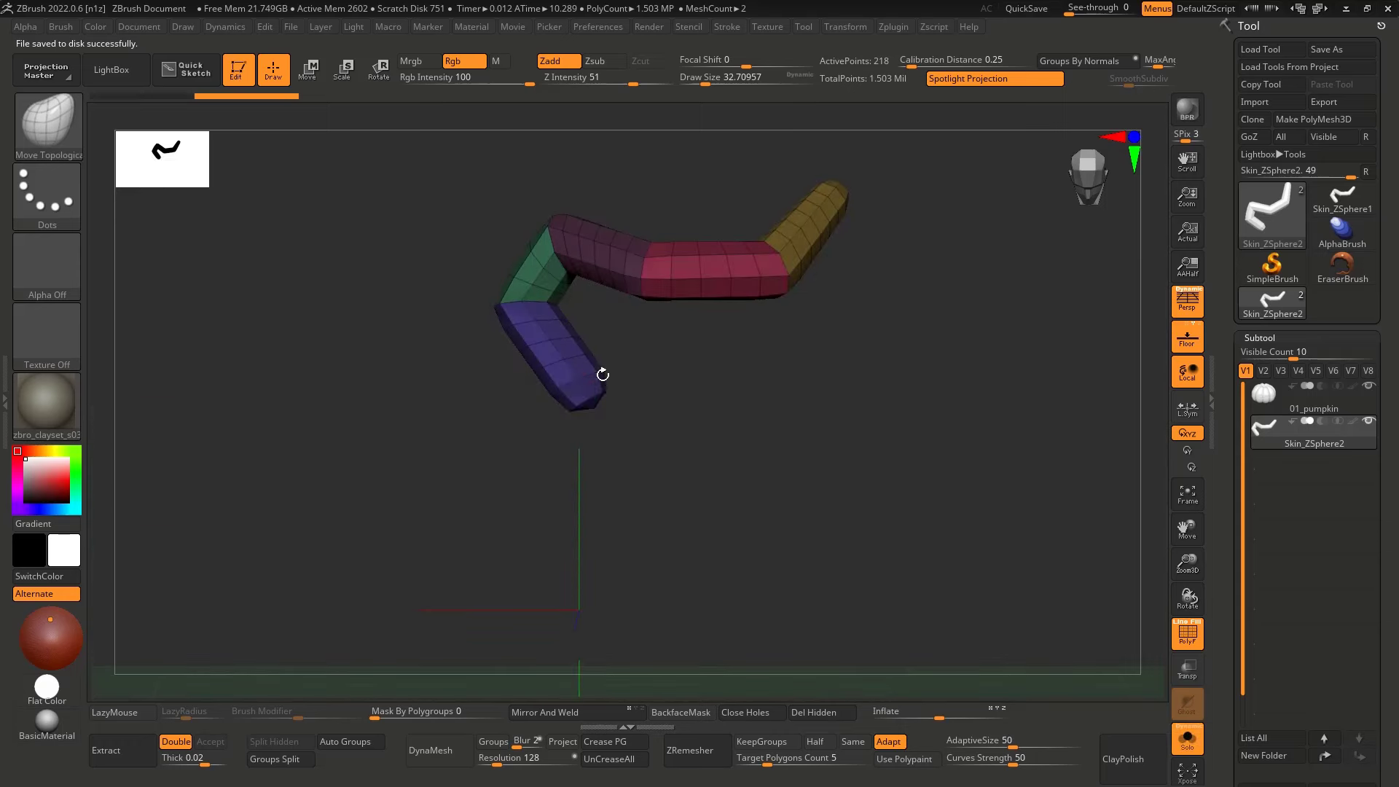
Widen the end of the stem's base with the Move brush at a draw size of about 59
key(b)
key(m)
key(v)
key(s)
drag(593, 394, 602, 393)
ctrl+right_drag(605, 375, 603, 386)
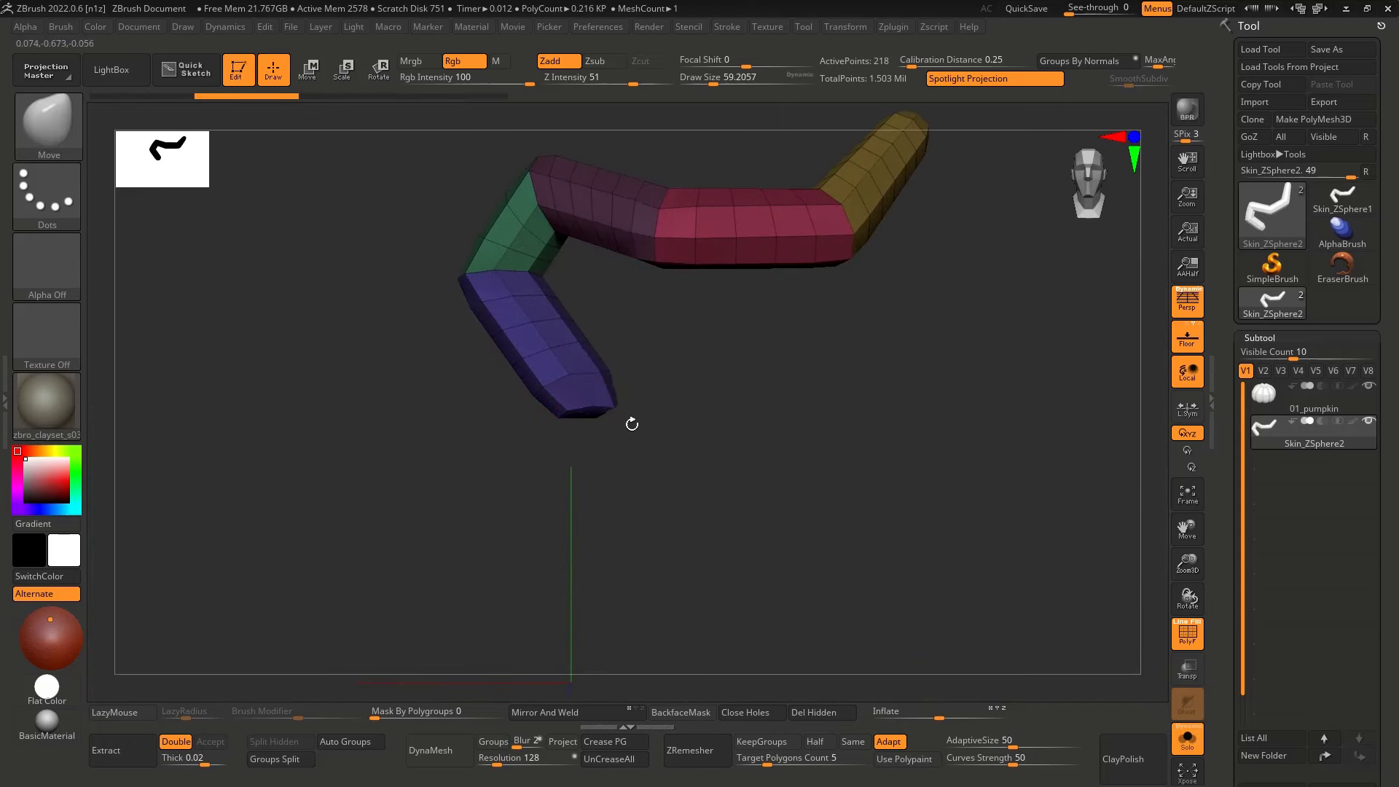
mouse_move(517, 420)
mouse_down()
mouse_move(641, 400)
mouse_move(636, 437)
mouse_move(687, 415)
mouse_move(625, 416)
mouse_move(631, 281)
mouse_move(642, 416)
mouse_up()
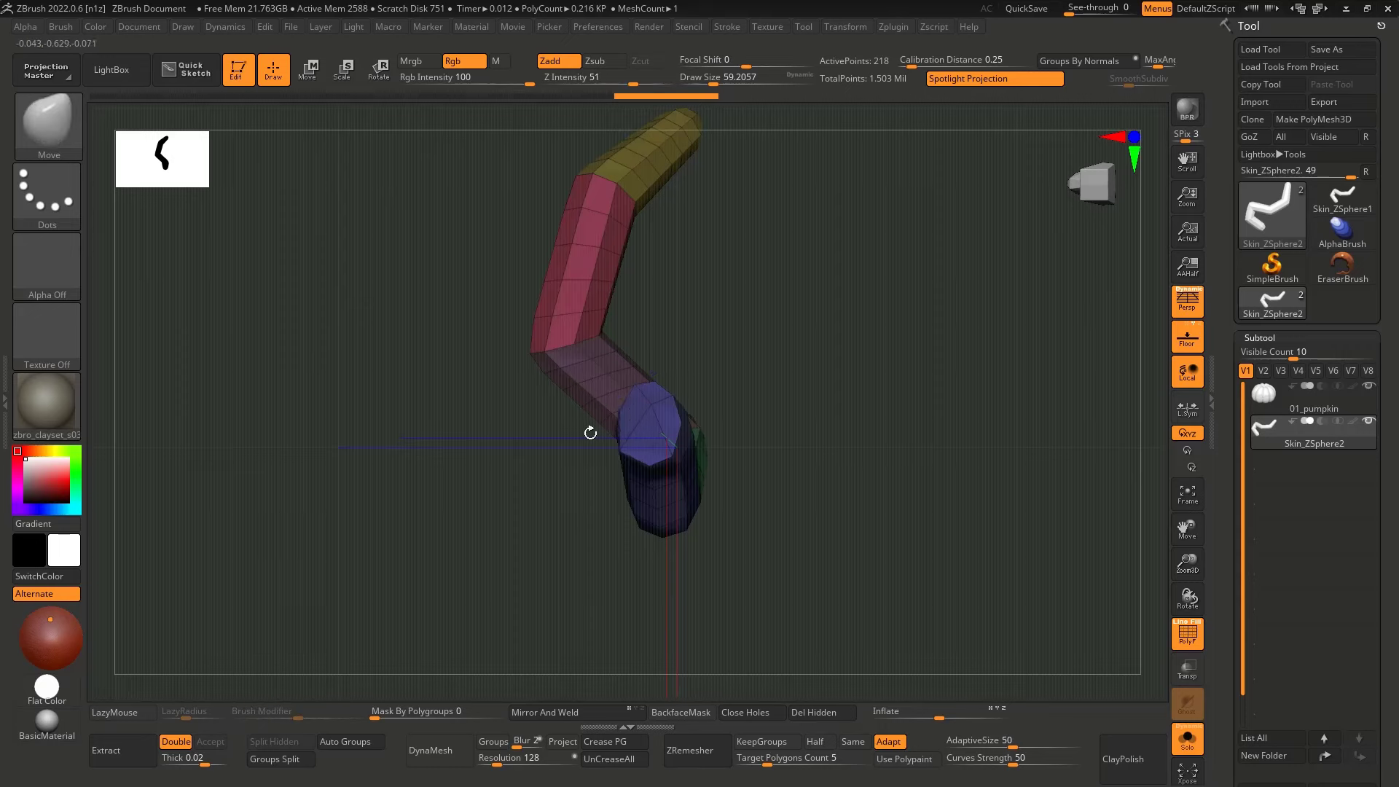
key(ctrl+shift+z)
key(ctrl+shift+z)
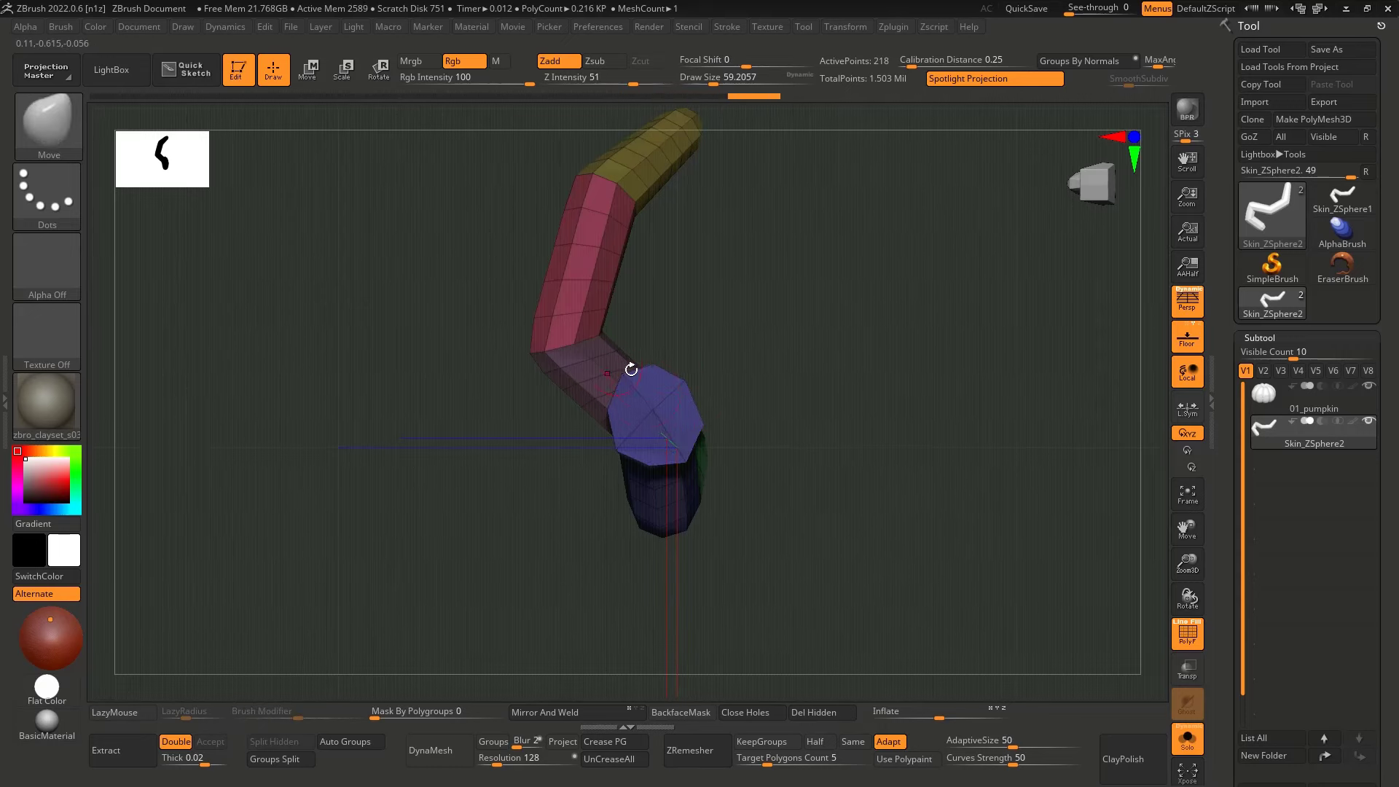
Show the pumpkin again and shape the stem's base with the Move brush where it meets the pumpkin's top
right_drag(631, 369, 690, 487)
key(shift+s)
right_drag(687, 369, 590, 382)
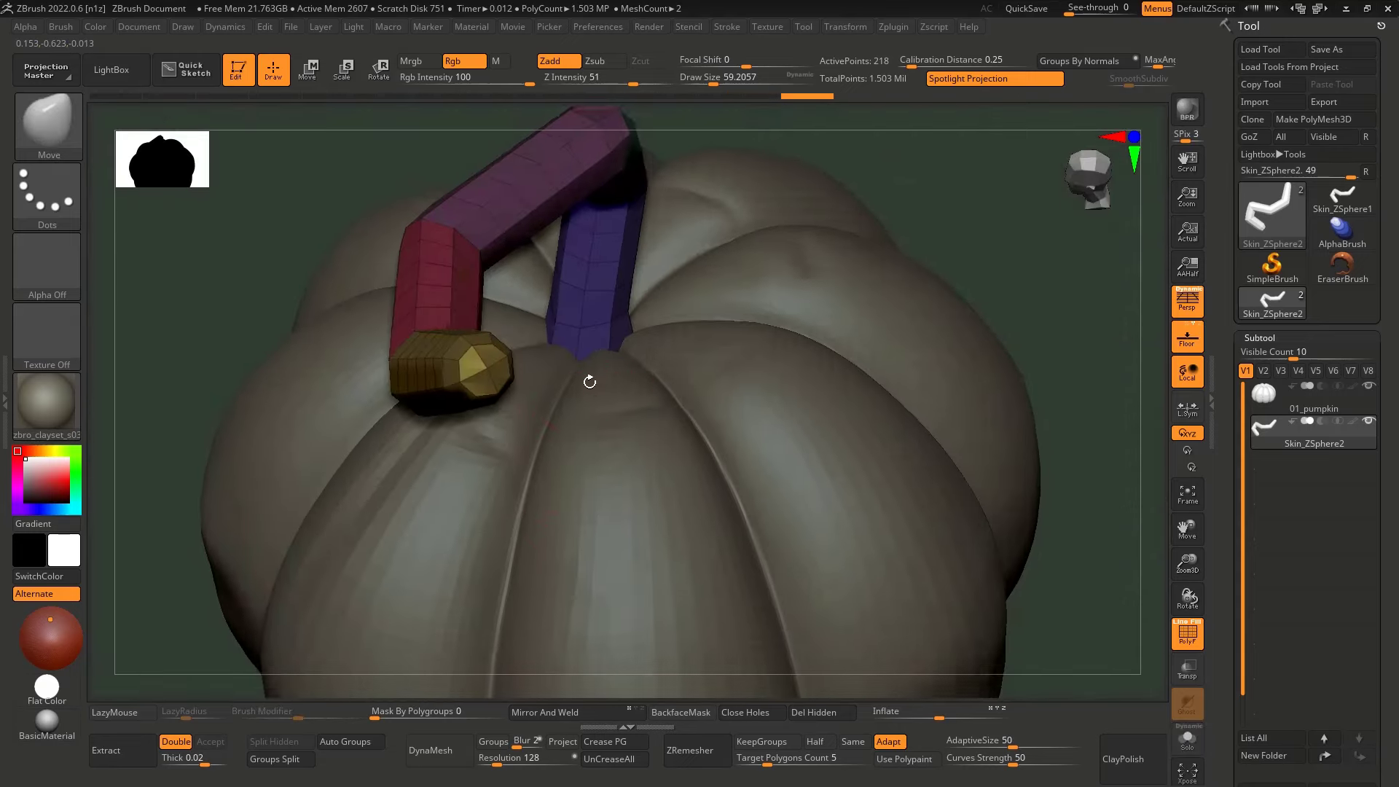
drag(589, 381, 587, 334)
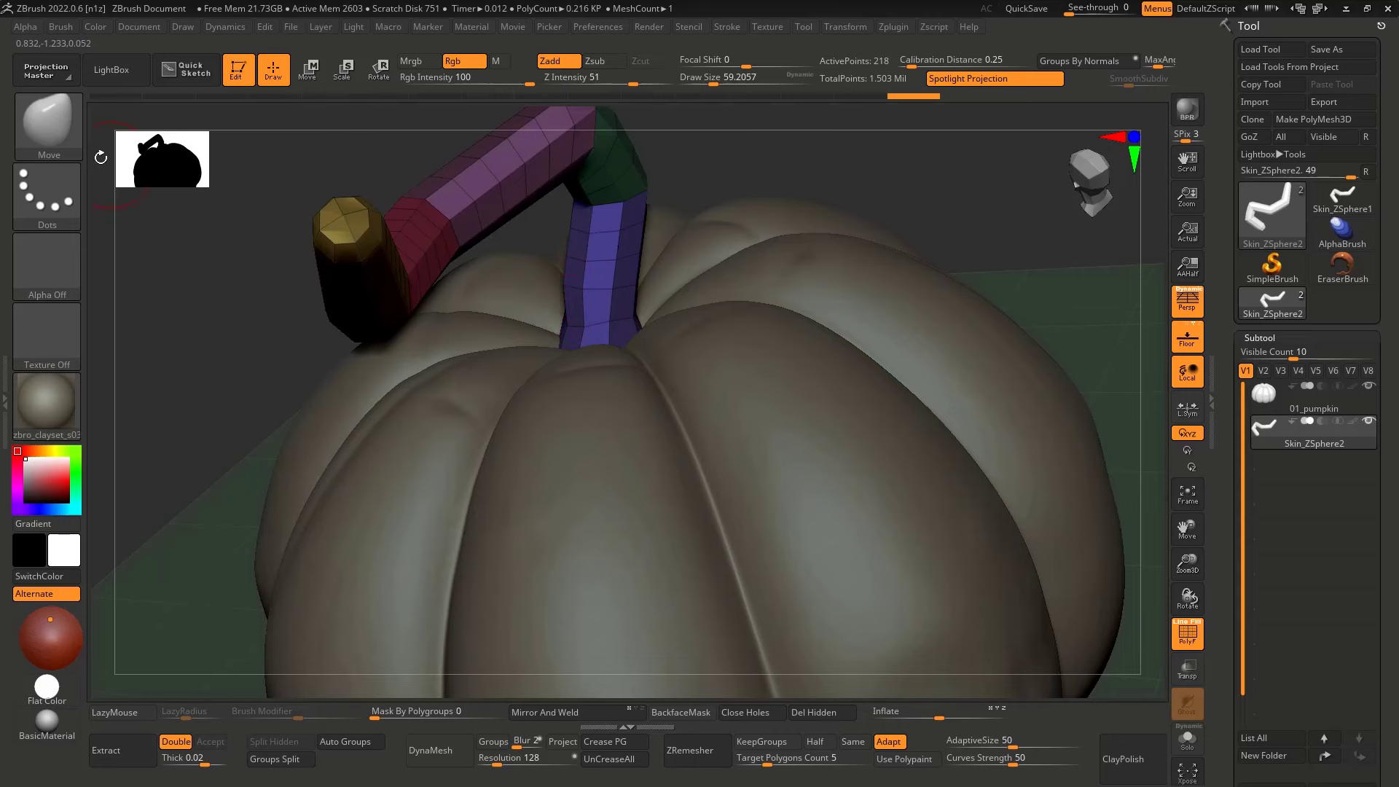
Delete the inner edge loops of the stem's blue base section with the ZModeler brush at a draw size of about 39
key(b)
key(z)
key(m)
click(158, 214)
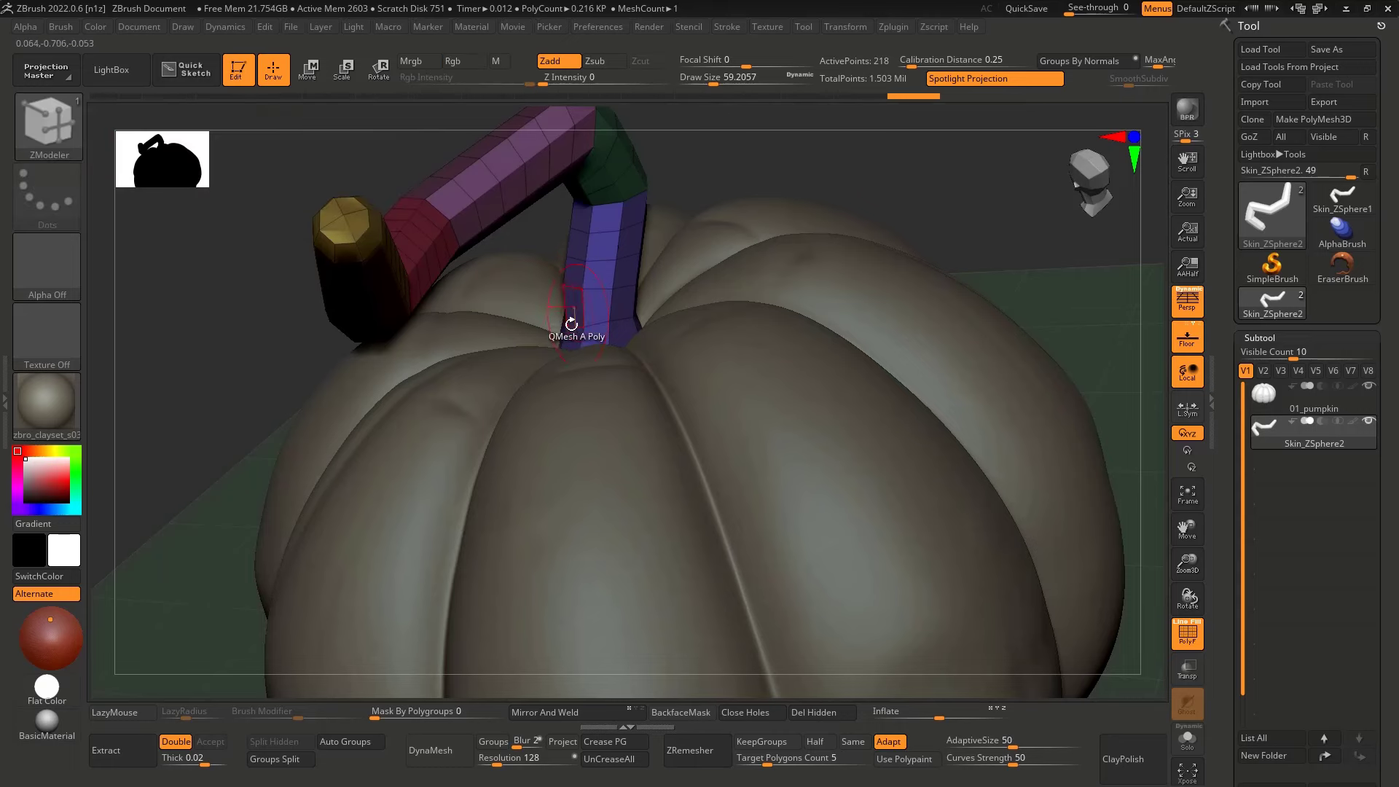
ctrl+right_drag(593, 294, 605, 304)
key(s)
drag(606, 303, 600, 303)
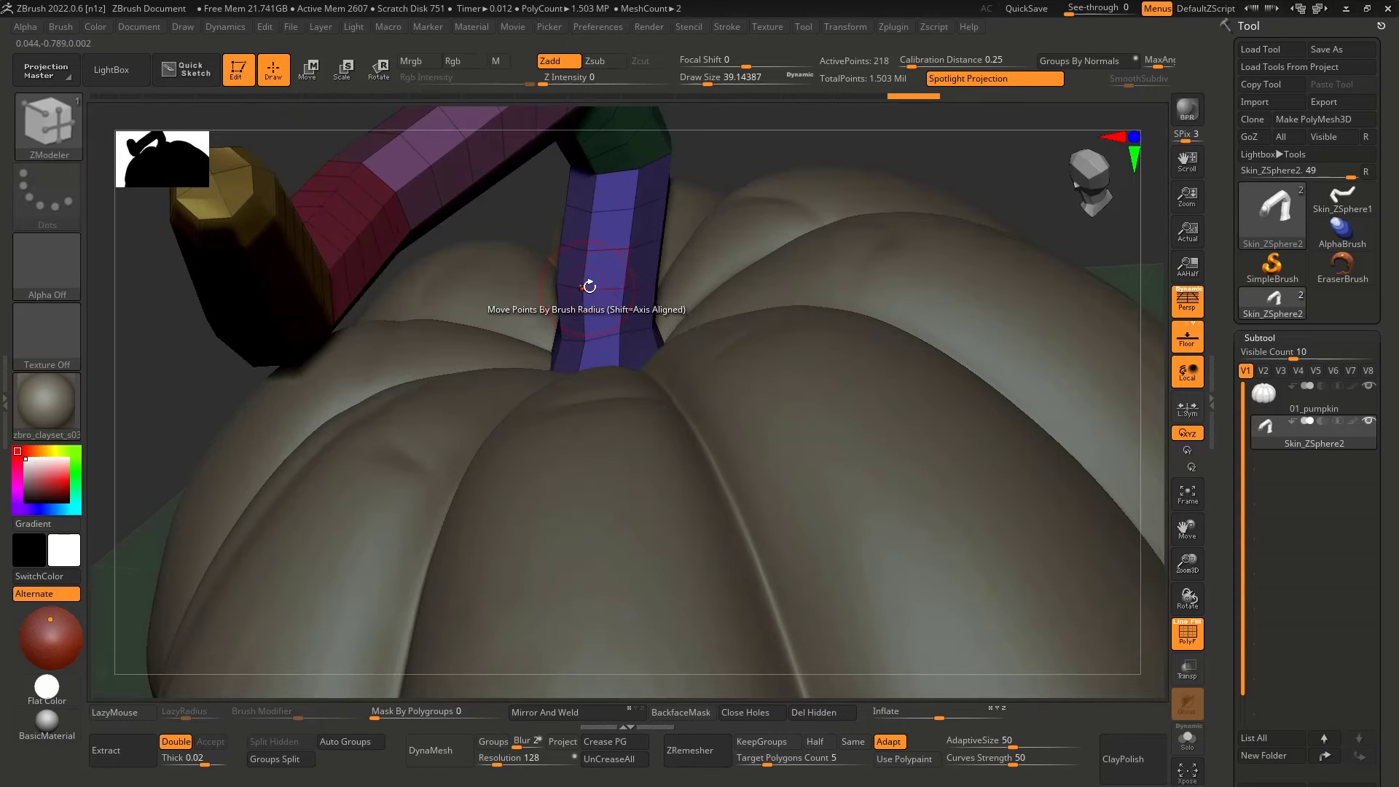
alt+click(603, 290)
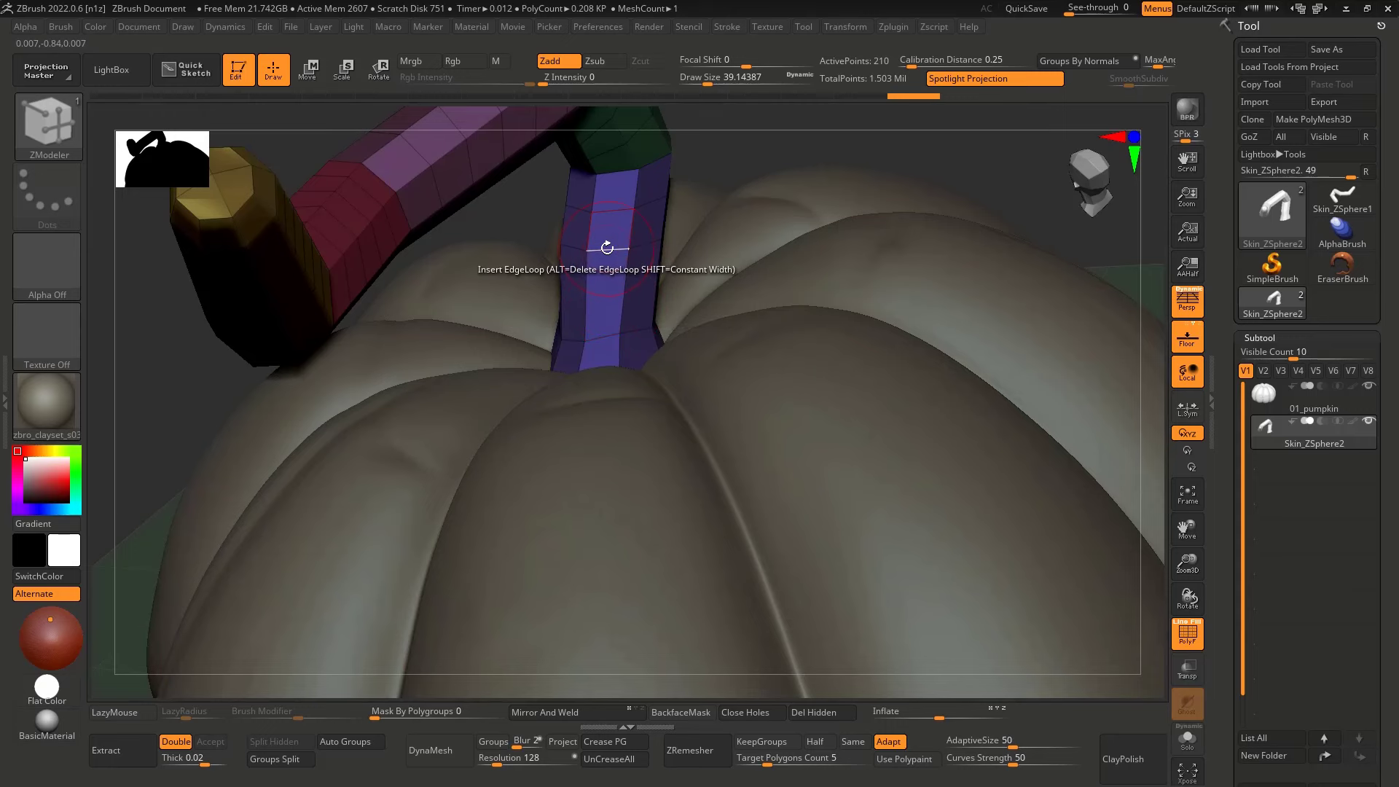
alt+click(606, 248)
ctrl+right_drag(655, 290, 693, 221)
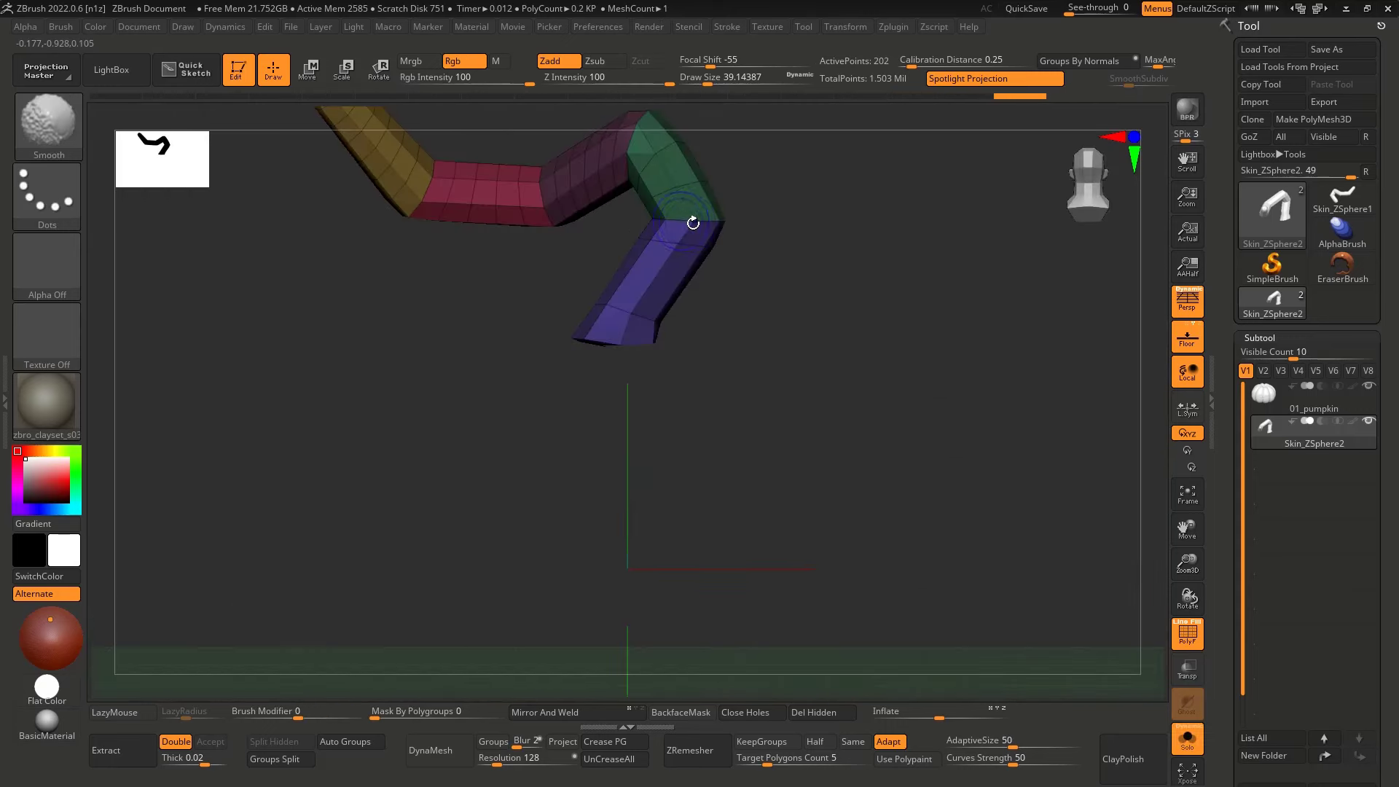
right_drag(660, 266, 664, 312)
alt+click(629, 321)
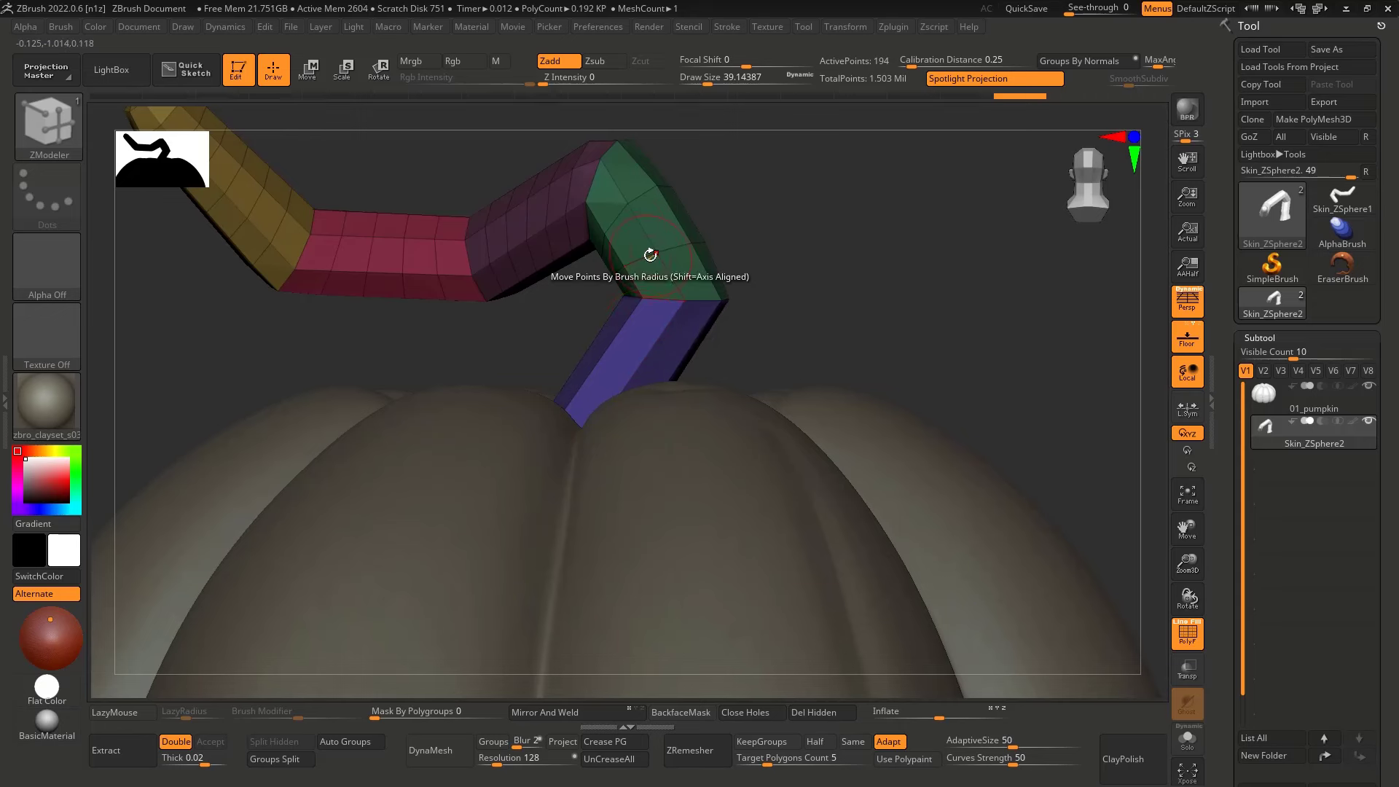
Delete the inner edge loops of the stem's green and purple sections
alt+click(639, 253)
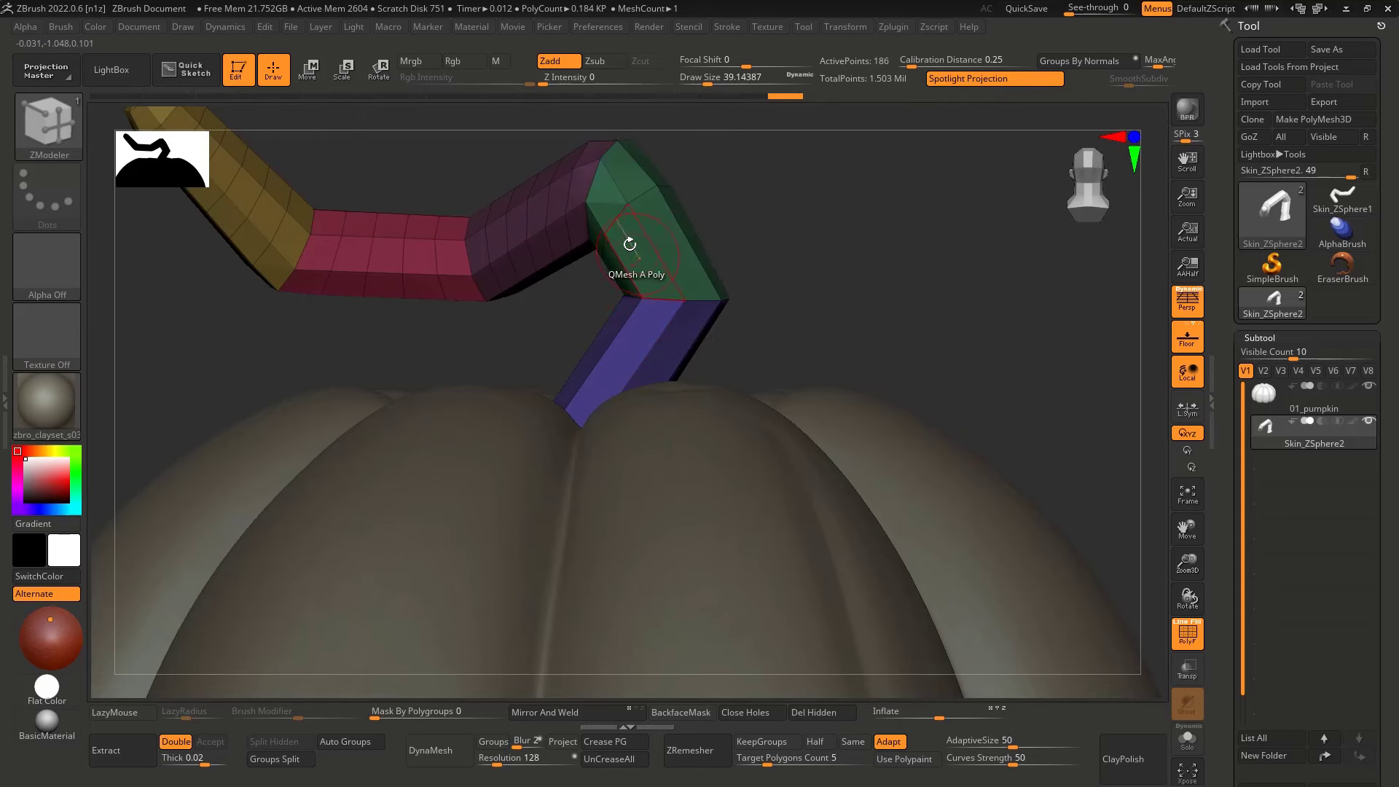
alt+click(618, 221)
alt+click(577, 201)
alt+click(542, 208)
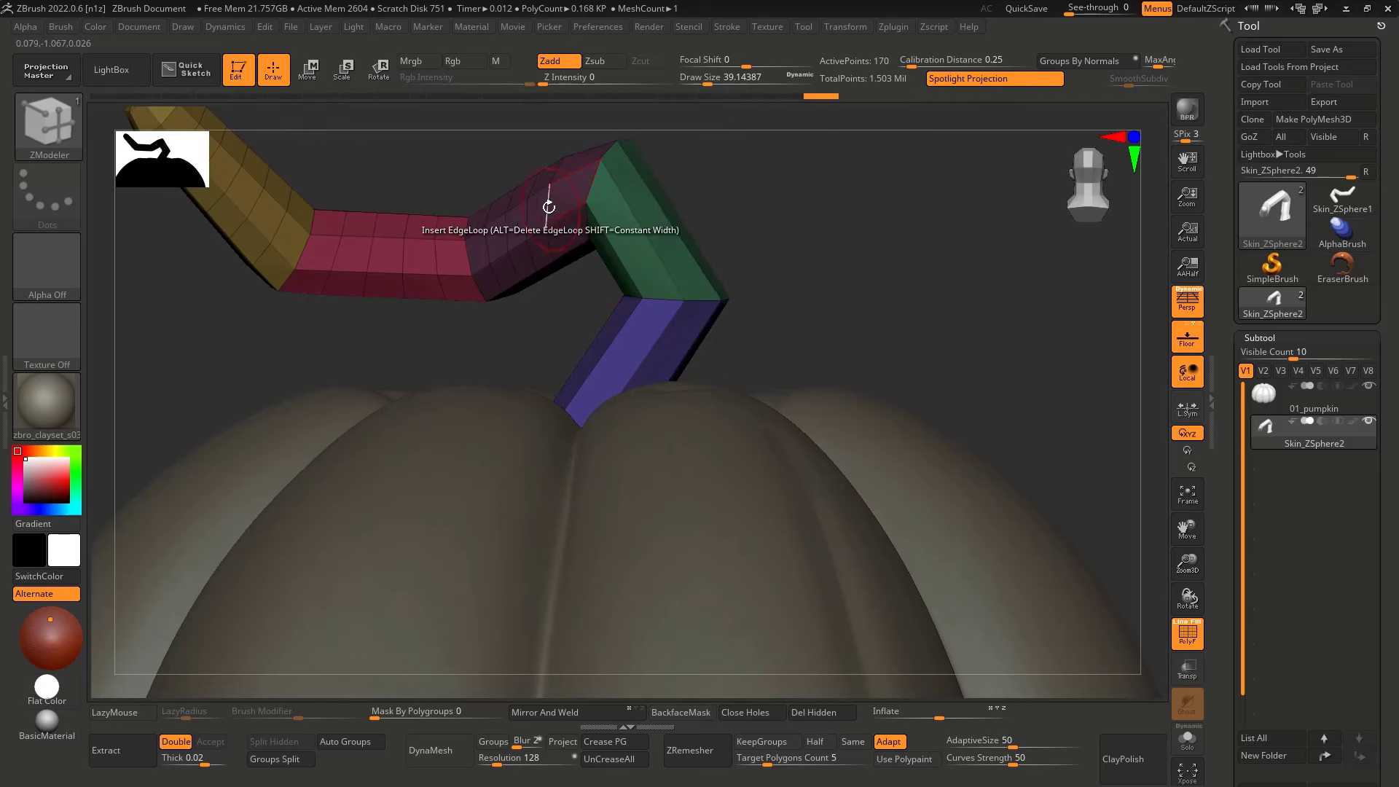
alt+click(521, 219)
alt+click(498, 244)
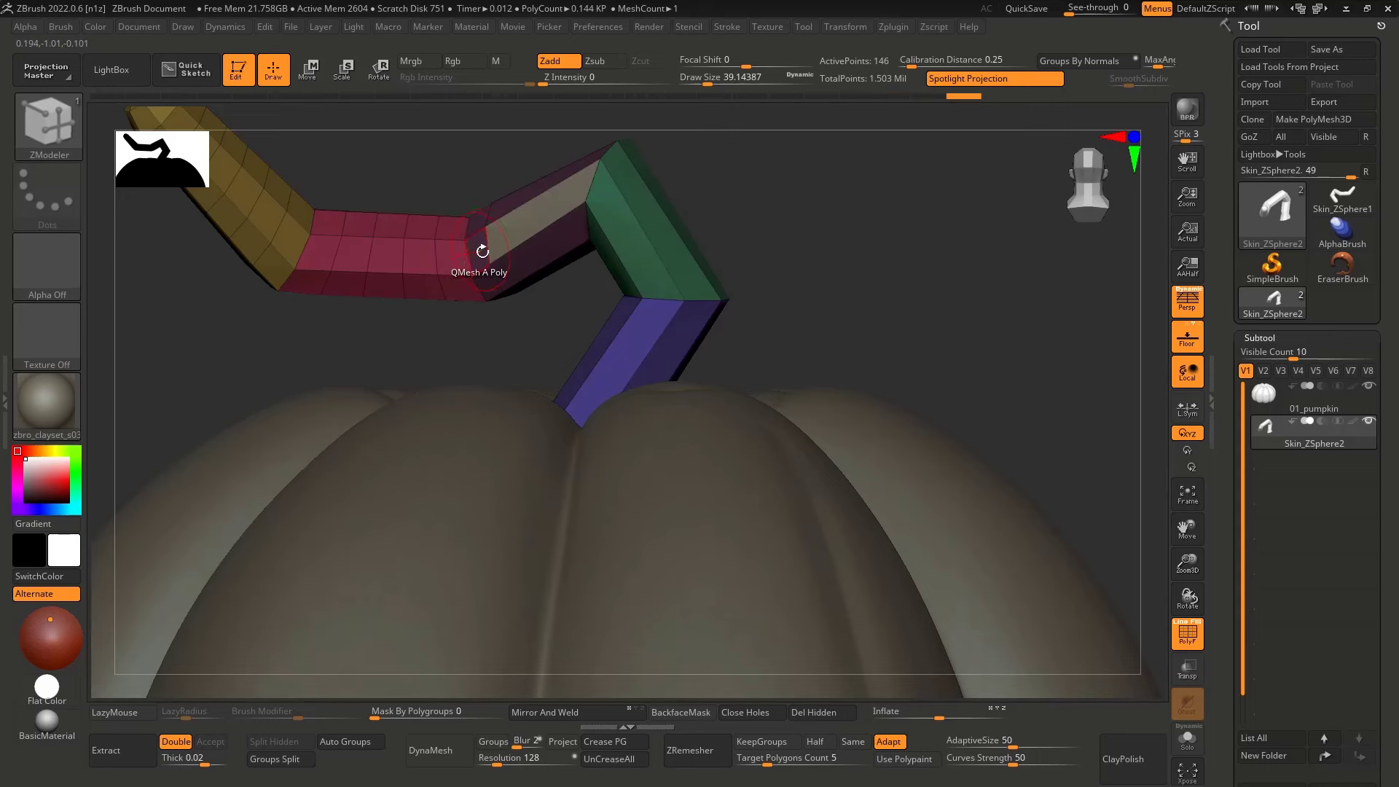
alt+click(488, 242)
Delete the inner edge loops of the stem's red and yellow sections up to the tip
alt+click(404, 257)
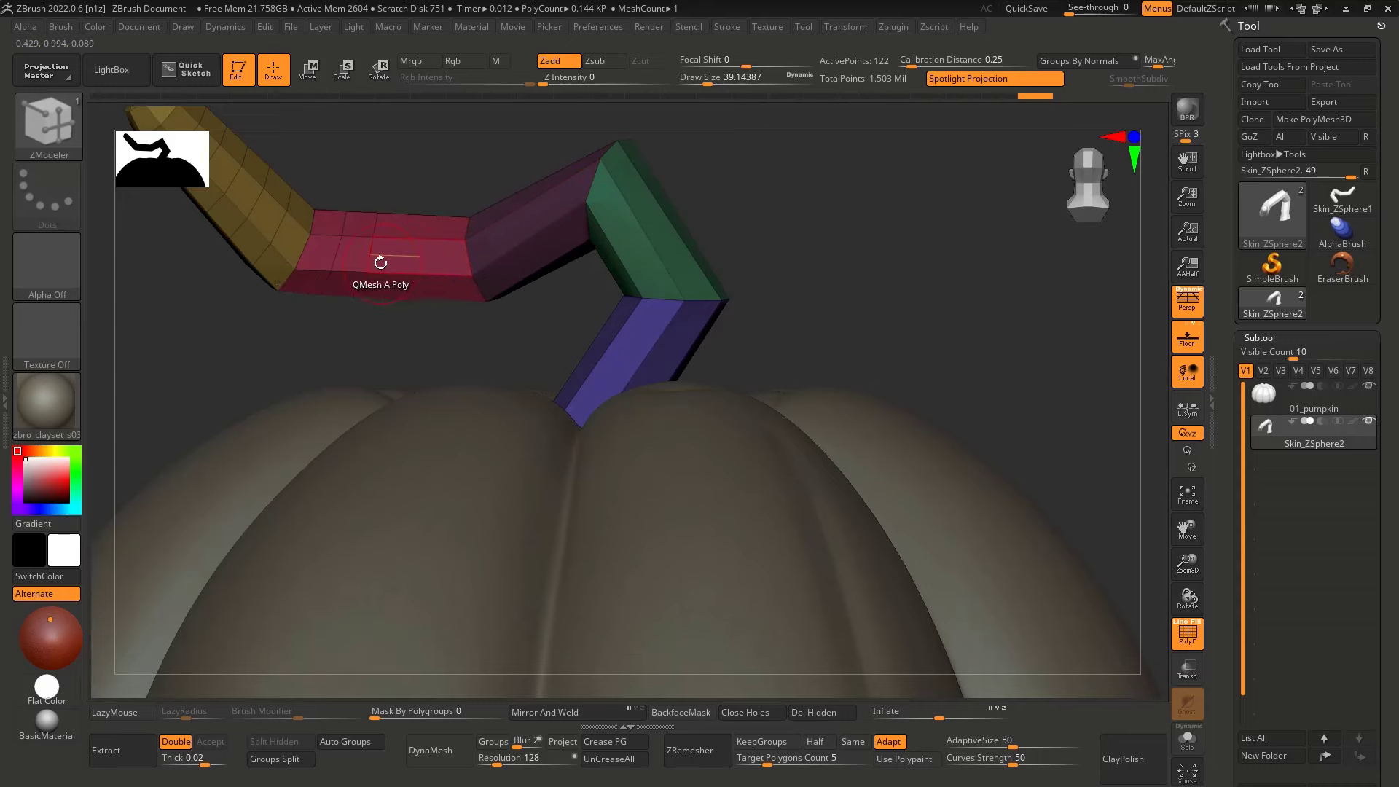
alt+click(339, 252)
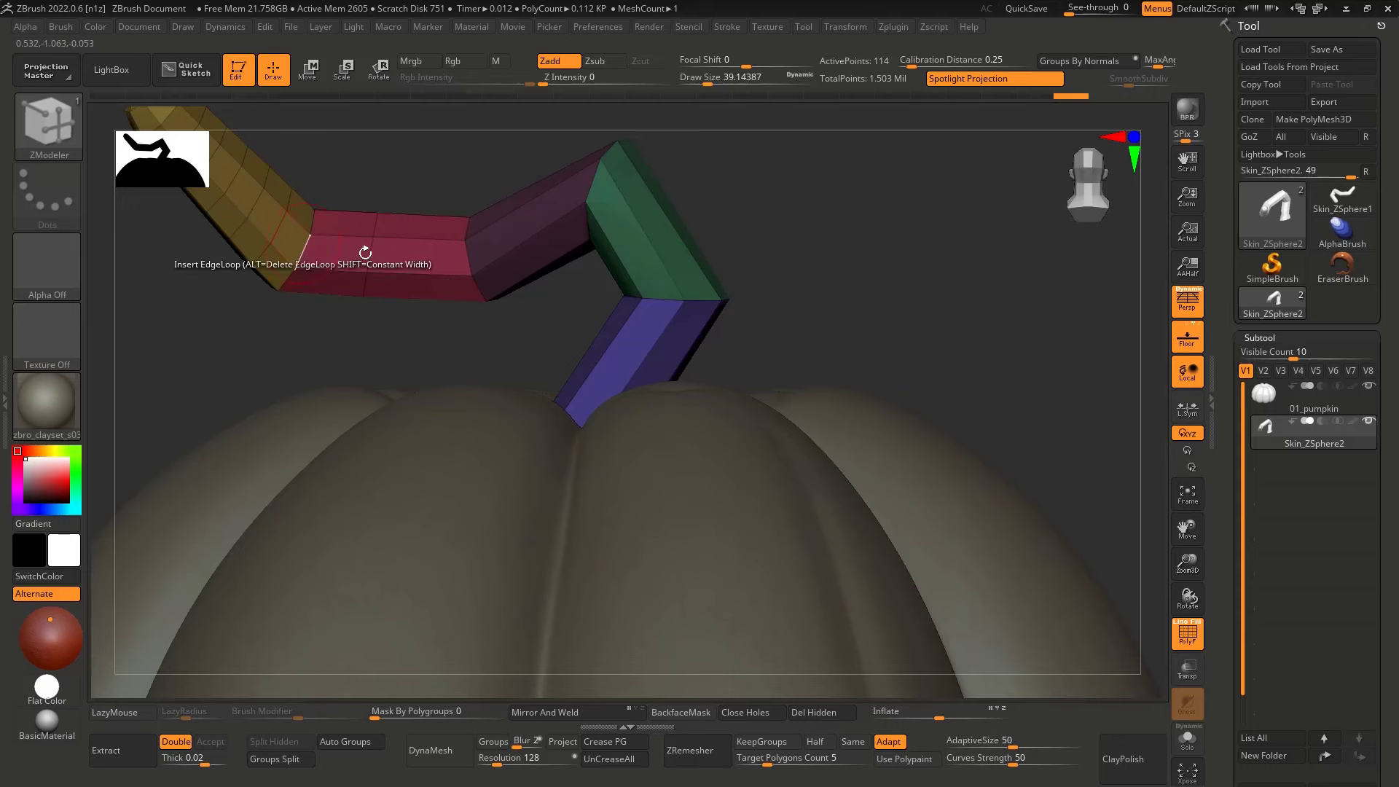
alt+right_drag(366, 250, 432, 290)
alt+click(344, 259)
alt+click(321, 238)
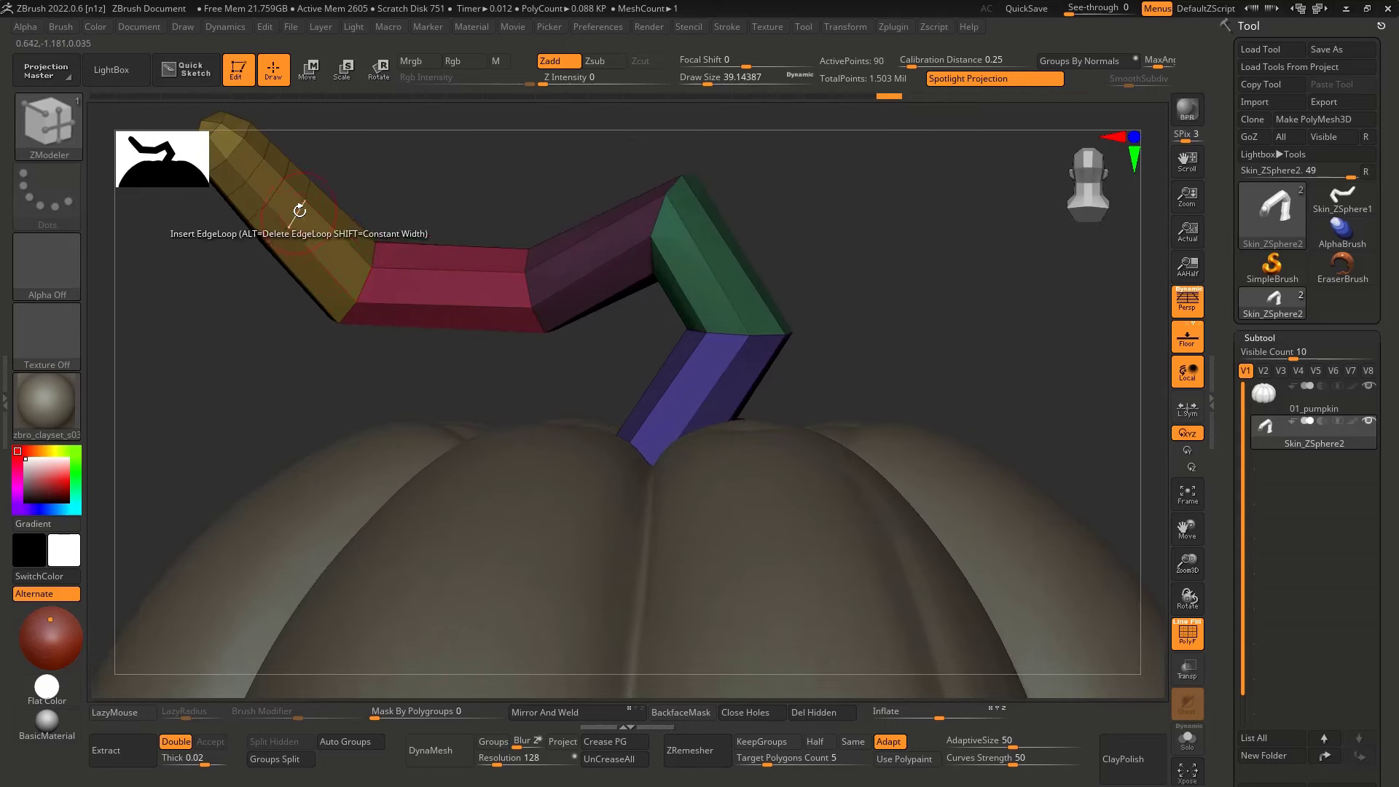
alt+click(300, 212)
alt+click(275, 190)
alt+click(253, 170)
Preview the stem with dynamic subdivision and compare its curve against the whole pumpkin with the polyframe hidden
alt+right_drag(327, 259, 645, 271)
ctrl+right_drag(645, 271, 593, 222)
key(d)
click(676, 261)
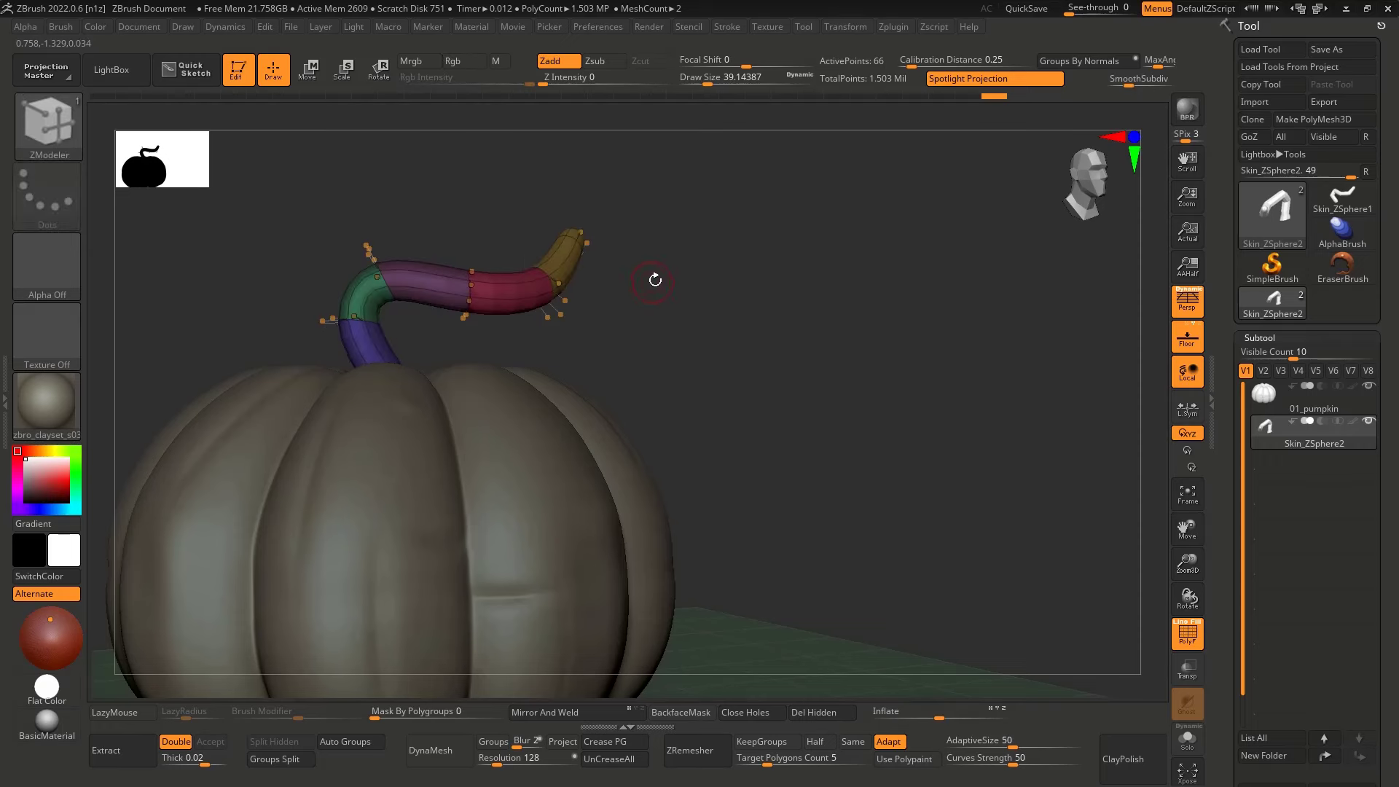
key(shift+f)
ctrl+right_drag(641, 284, 742, 248)
shift+right_drag(855, 274, 778, 278)
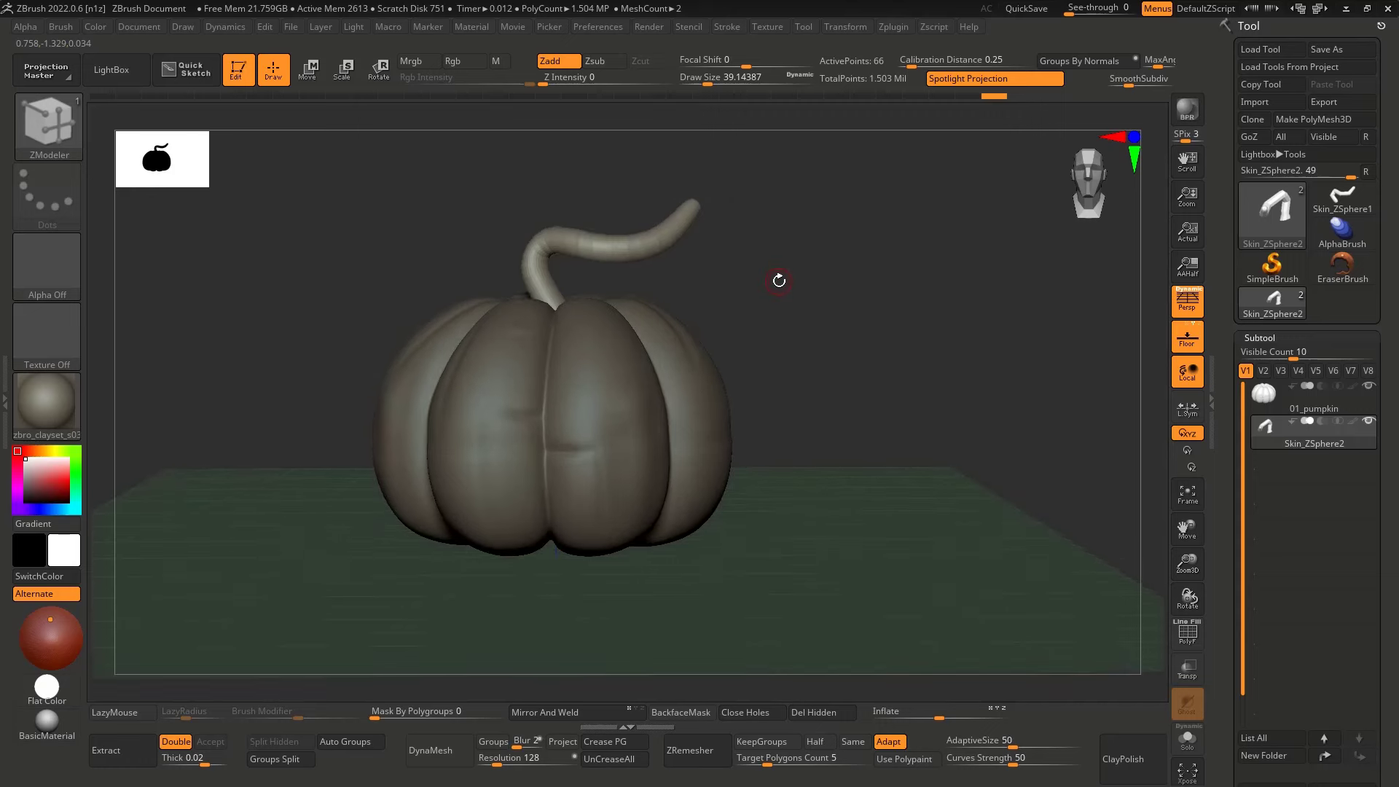
key(shift+d)
key(shift+f)
key(shift+f)
key(d)
mouse_move(764, 289)
right_down()
mouse_move(756, 327)
mouse_move(763, 289)
right_up()
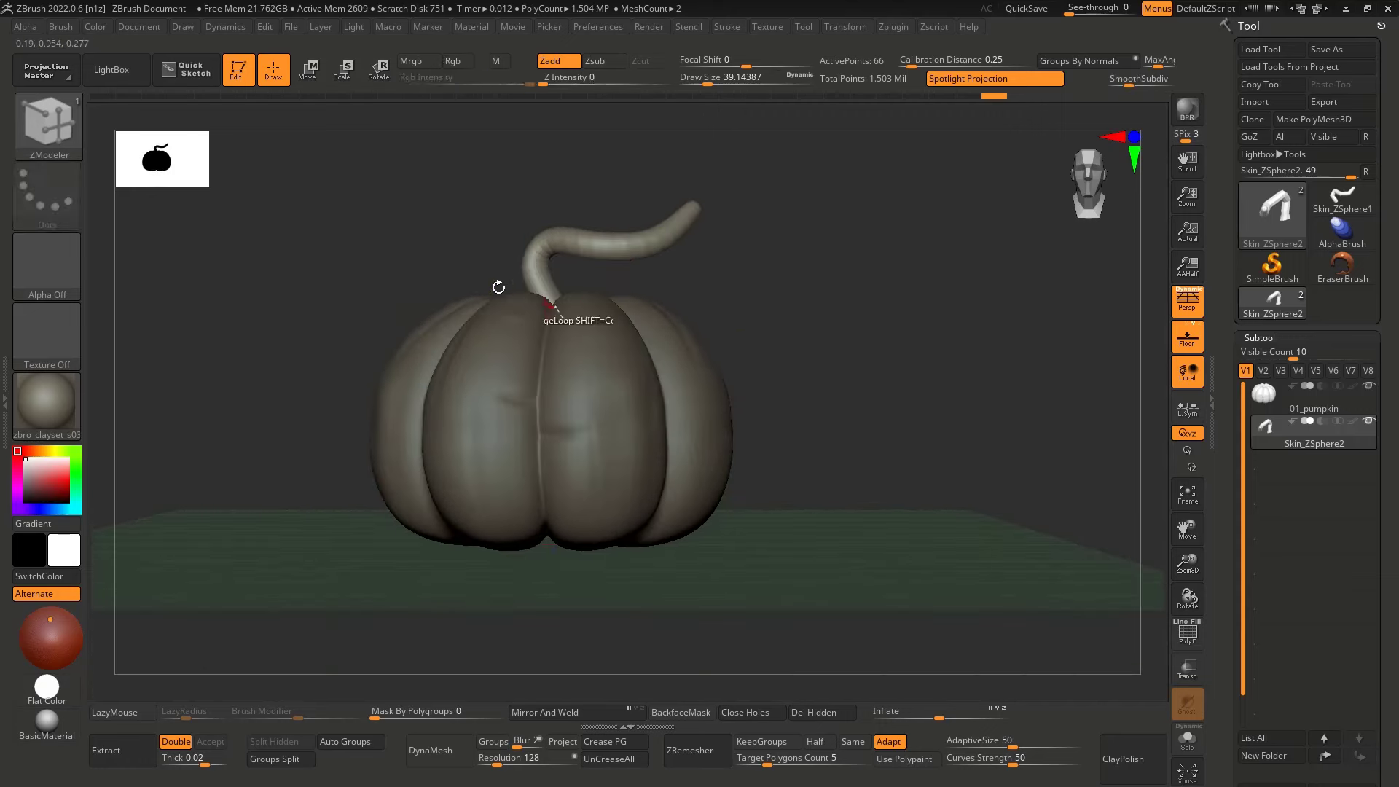
Mask the stem's bottom end and move the rest of the stem sideways and up so its base section stands more upright
mouse_move(496, 287)
ctrl+right_down()
mouse_move(585, 305)
mouse_move(537, 325)
ctrl+right_up()
key(shift+d)
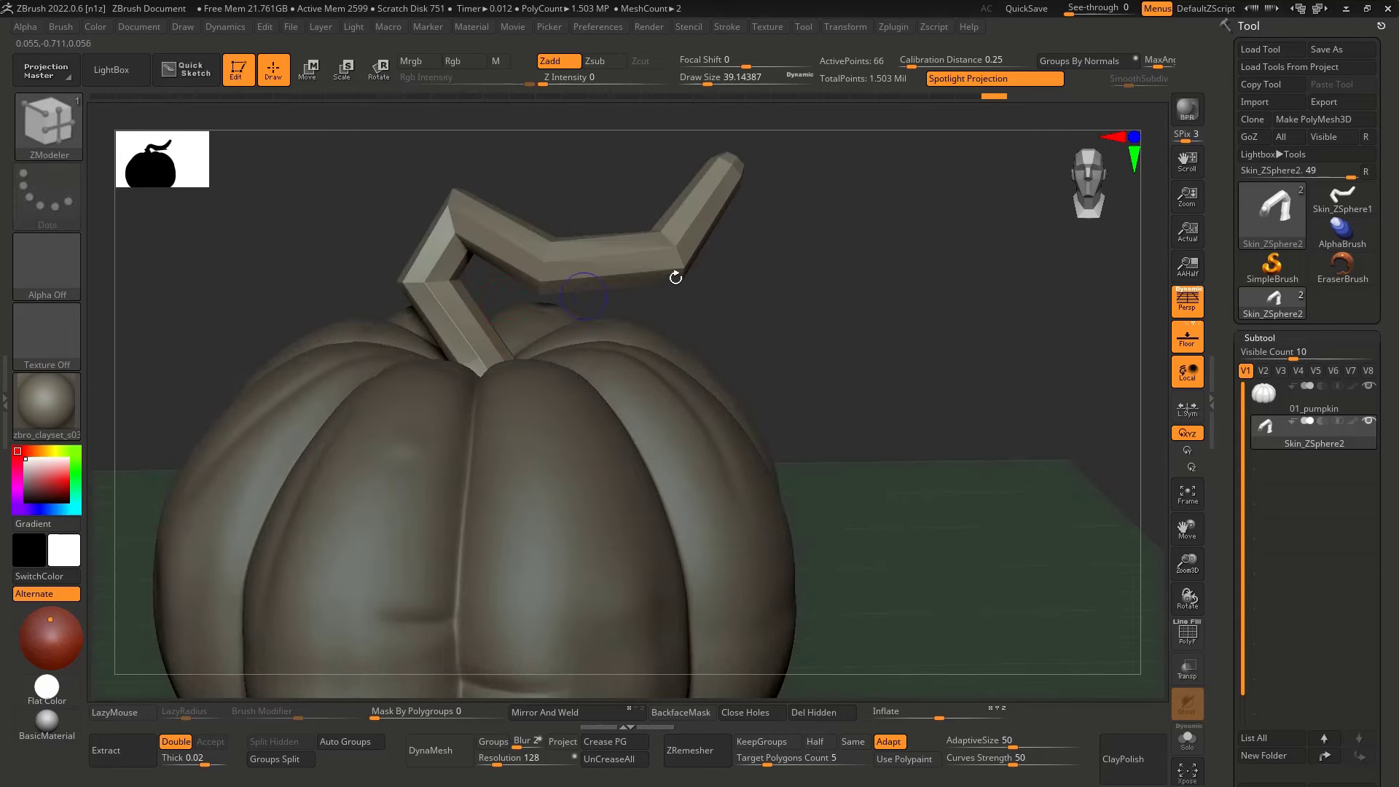
key(shift+f)
shift+right_drag(675, 278, 709, 247)
right_drag(848, 169, 848, 192)
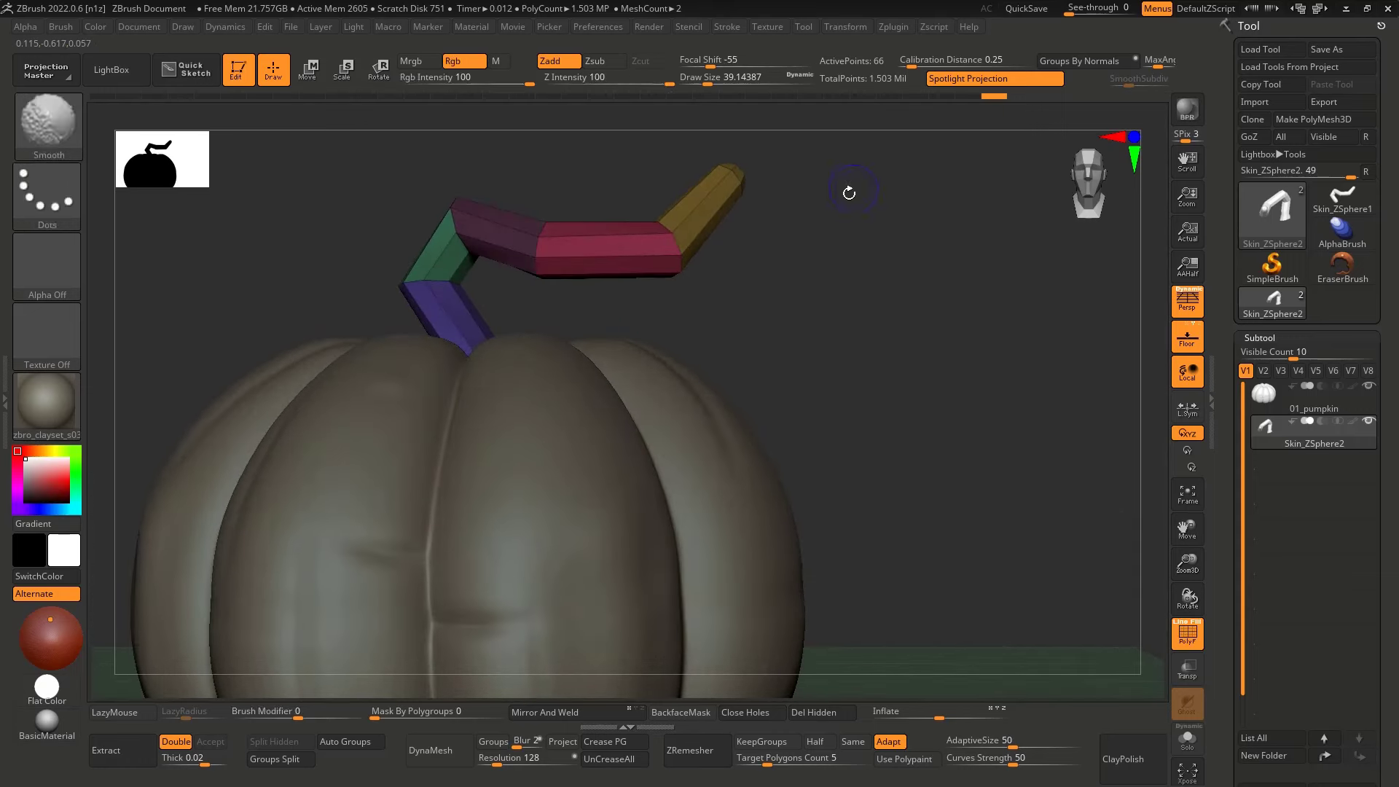
ctrl+drag(904, 142, 354, 343)
ctrl+drag(322, 303, 321, 304)
key(w)
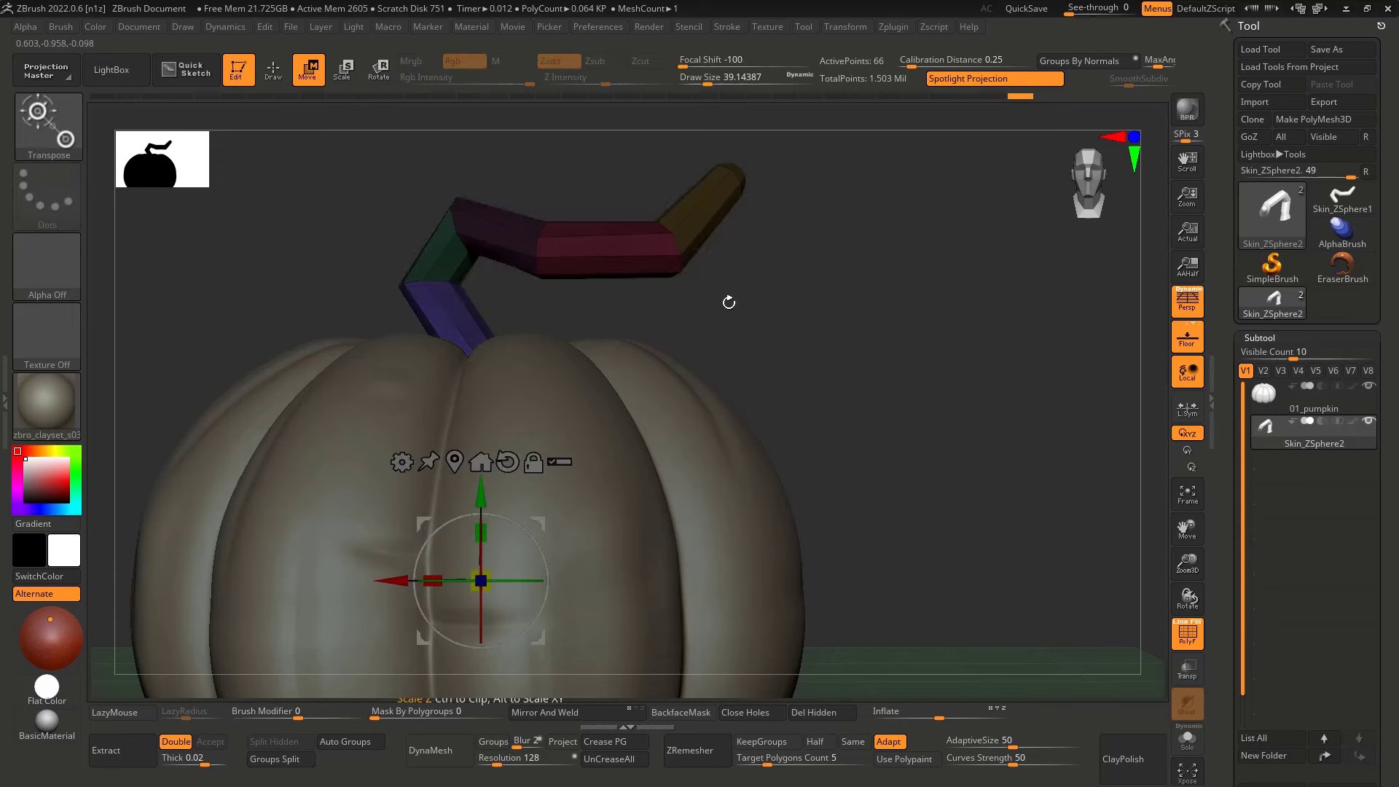
ctrl+click(727, 303)
drag(543, 516, 579, 497)
ctrl+drag(776, 291, 768, 344)
key(d)
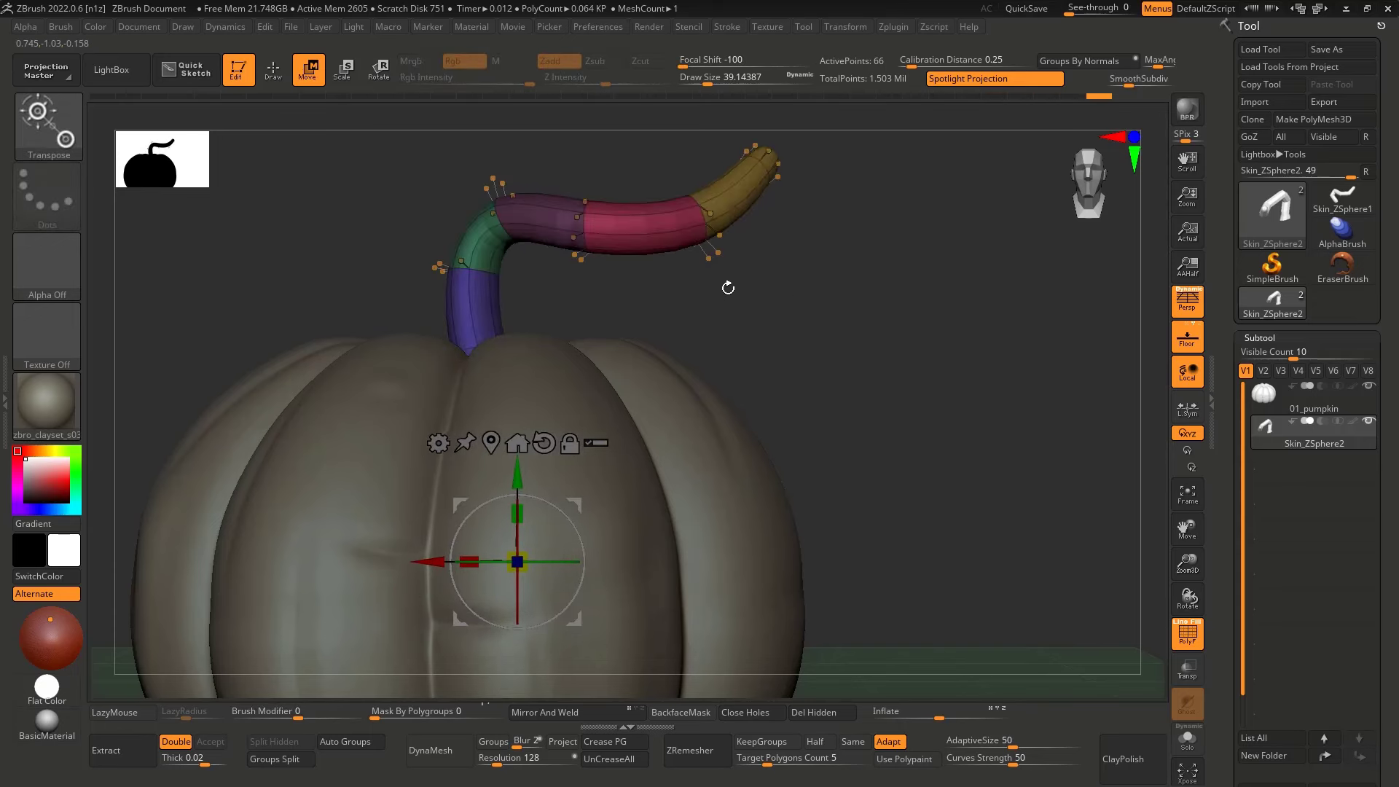
Insert one edge loop in the middle of each coloured stem section with ZModeler and preview the smoothed result
key(shift+d)
key(shift+f)
key(b)
key(z)
key(m)
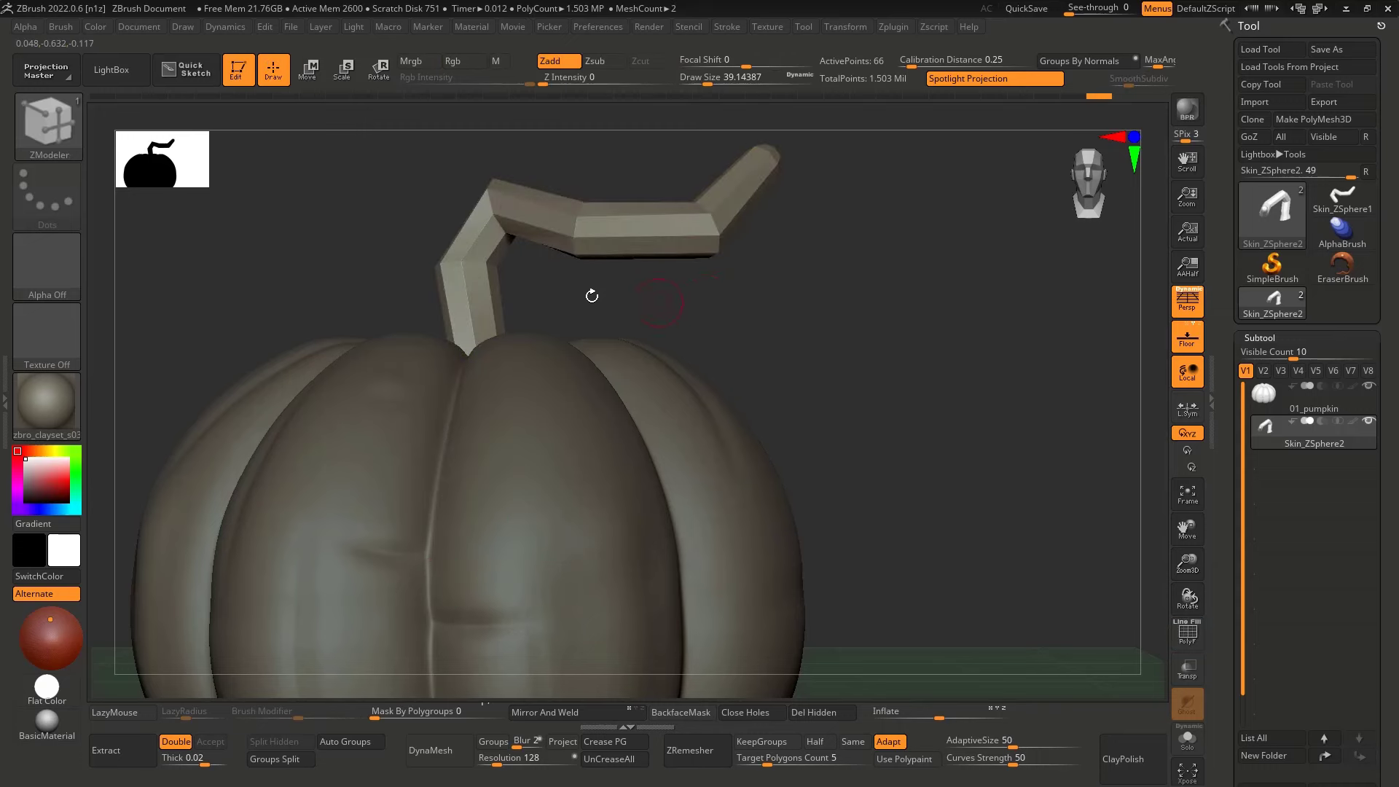
key(shift+f)
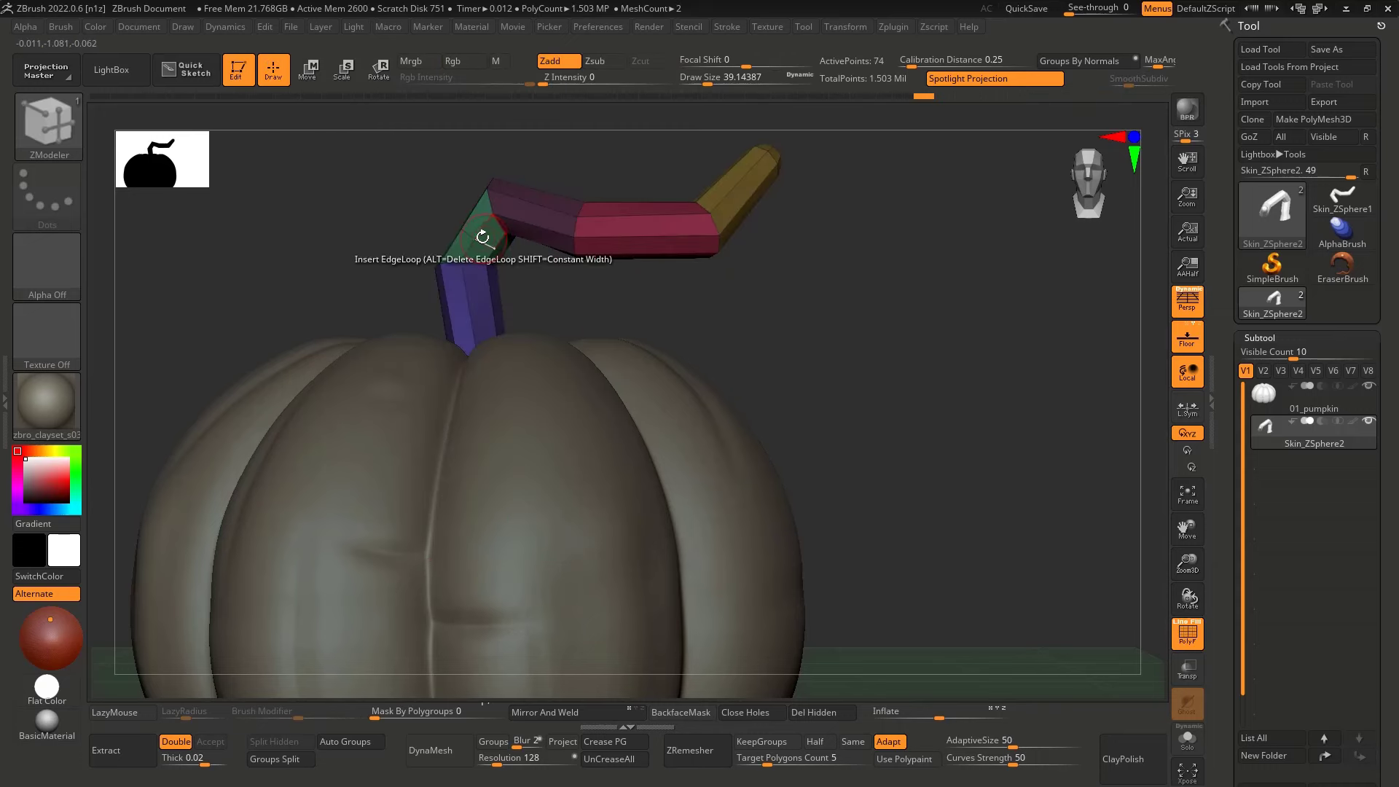
key(space)
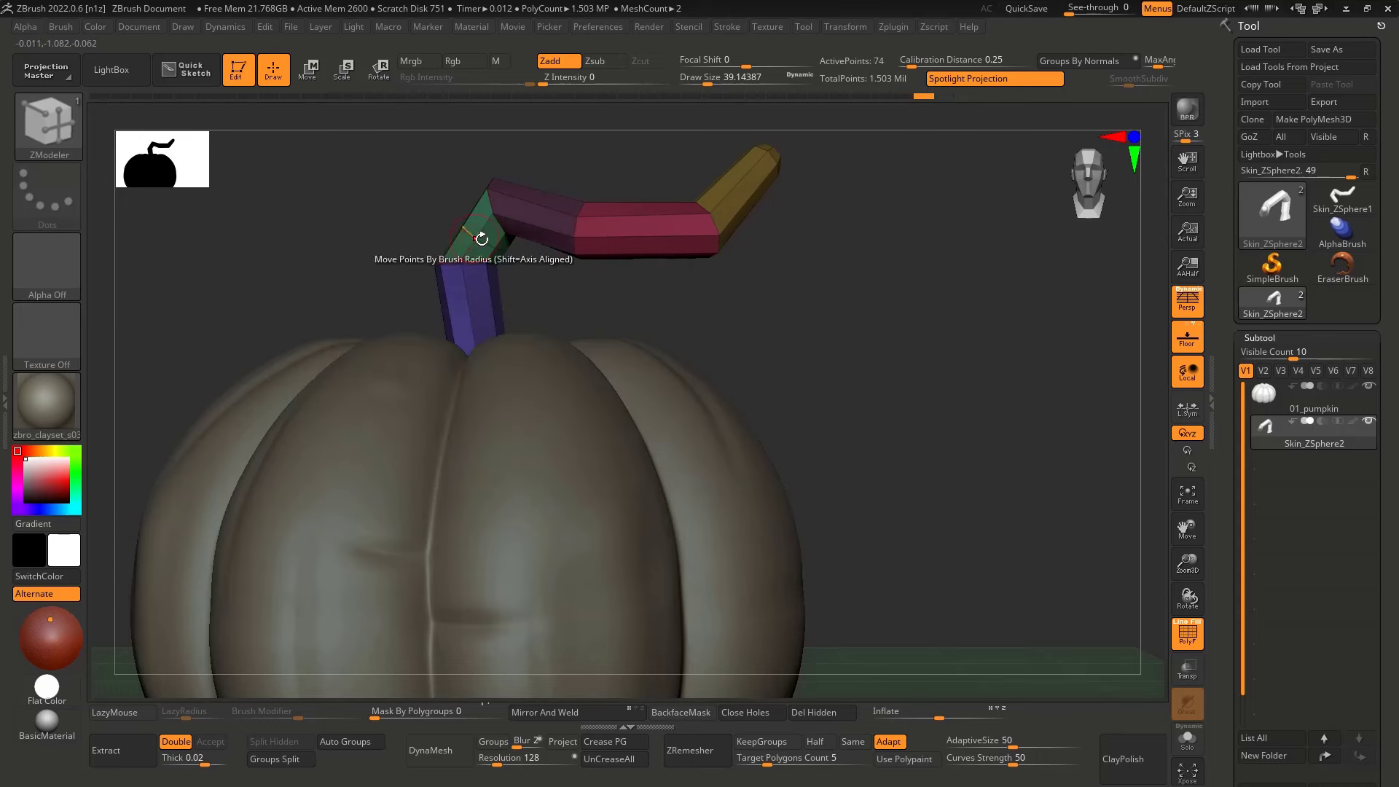
key(d)
key(shift+d)
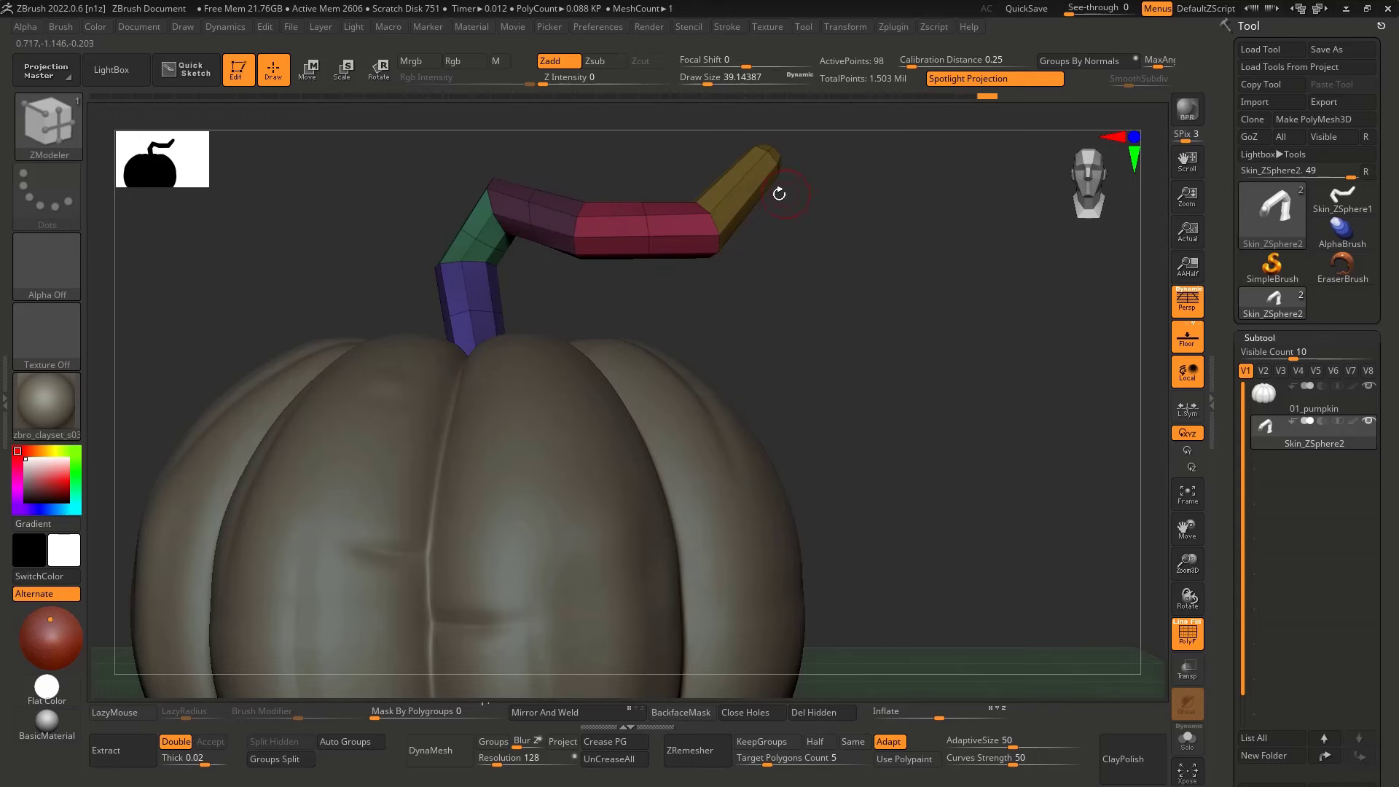
click(750, 197)
key(d)
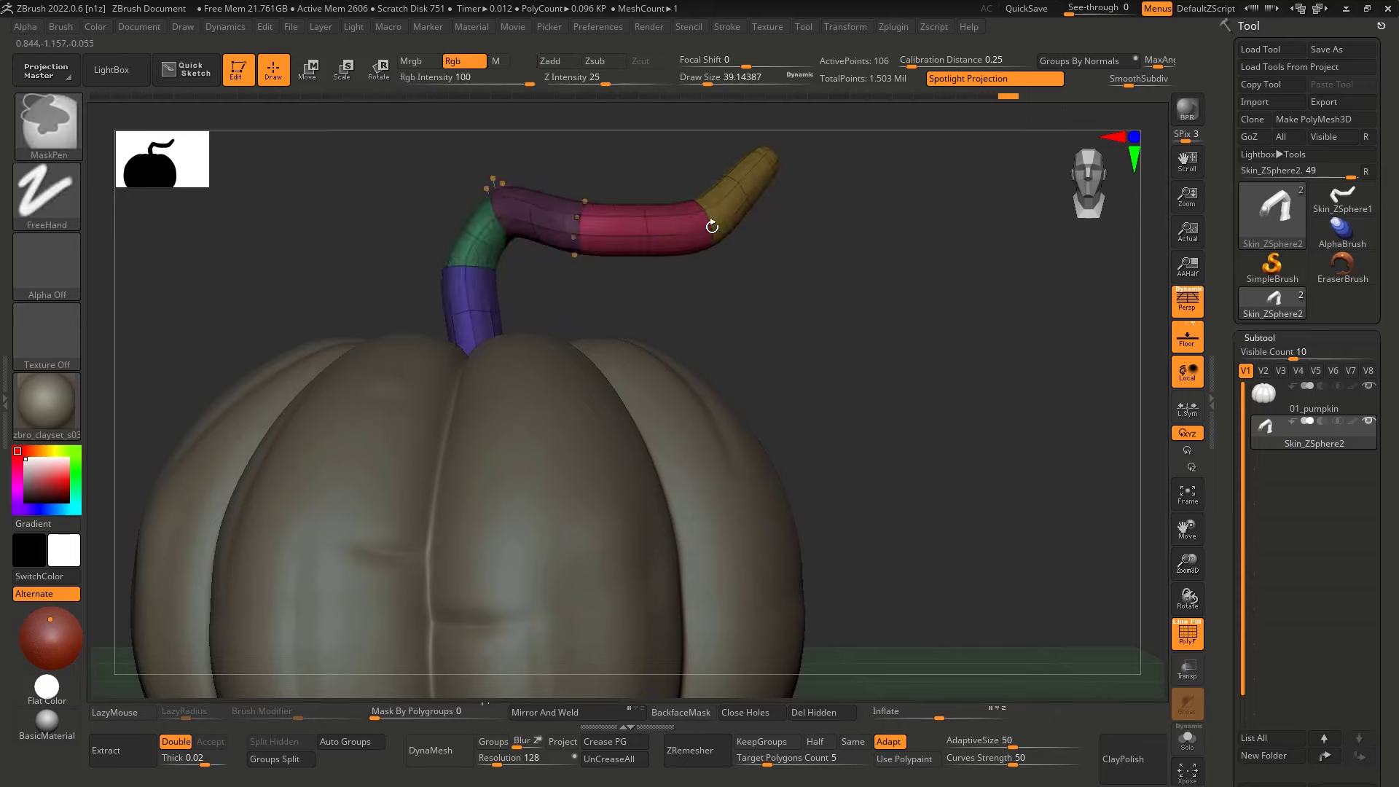
Isolate the unsmoothed stem in Solo mode with polyframe shown and choose the MaskLasso brush for masking
ctrl+right_drag(712, 226, 705, 191)
mouse_move(706, 191)
right_down()
mouse_move(777, 277)
mouse_move(690, 312)
mouse_move(645, 313)
mouse_move(541, 272)
mouse_move(596, 309)
right_up()
key(alt+s)
key(shift+d)
key(shift+f)
click(54, 127)
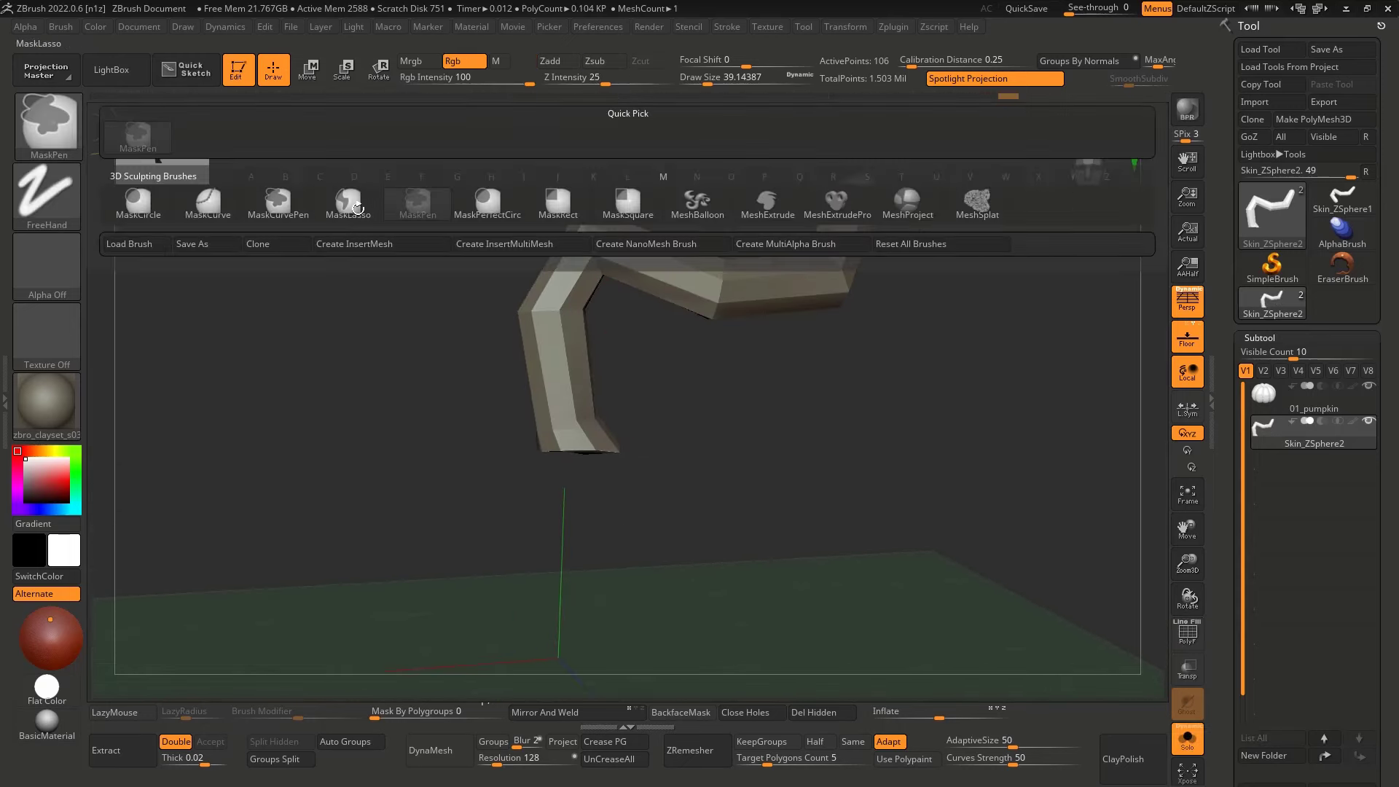
click(543, 234)
key(shift+f)
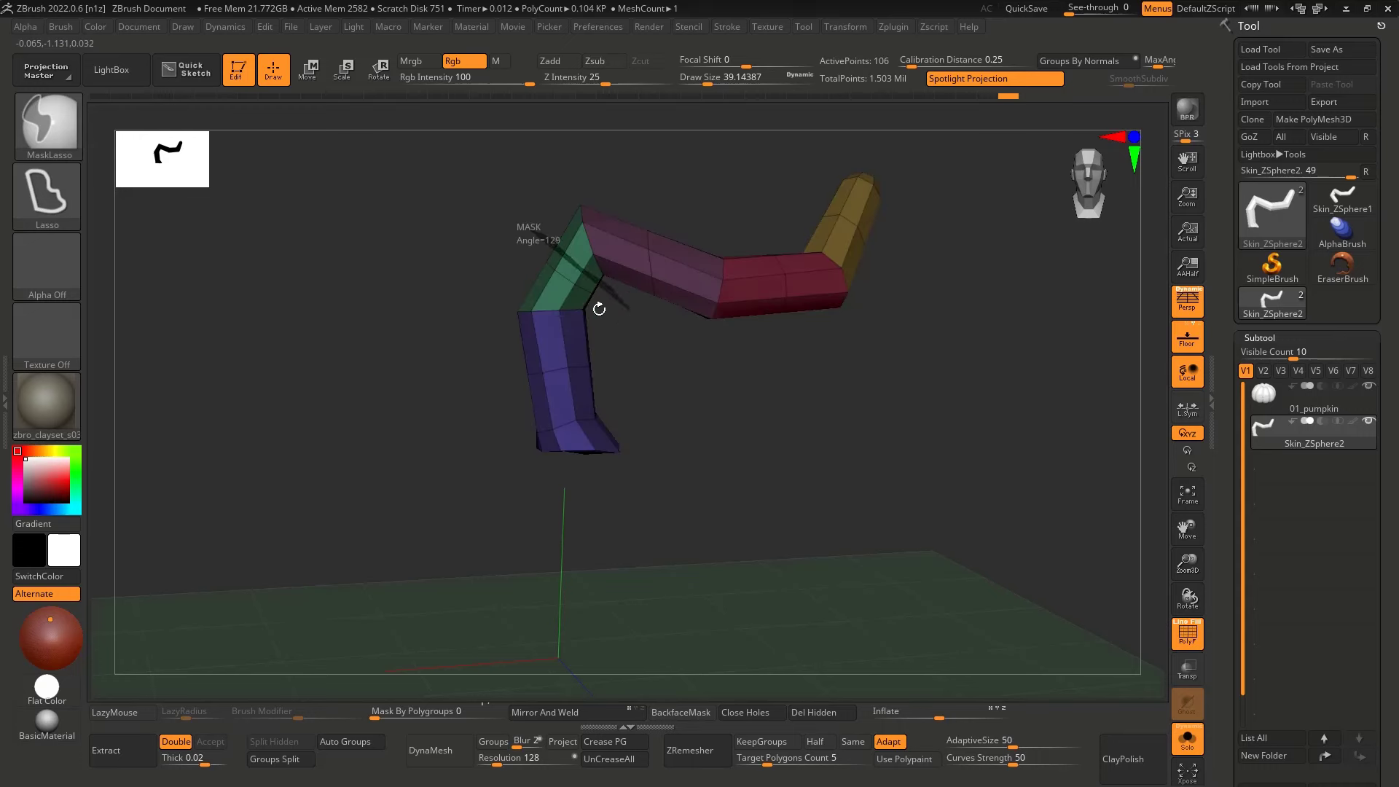
Mask everything except the middle edge loop of the green section and move that loop outward to round the bend
ctrl+drag(599, 309, 507, 274)
key(w)
ctrl+click(572, 292)
drag(653, 573, 639, 566)
right_drag(681, 374, 750, 382)
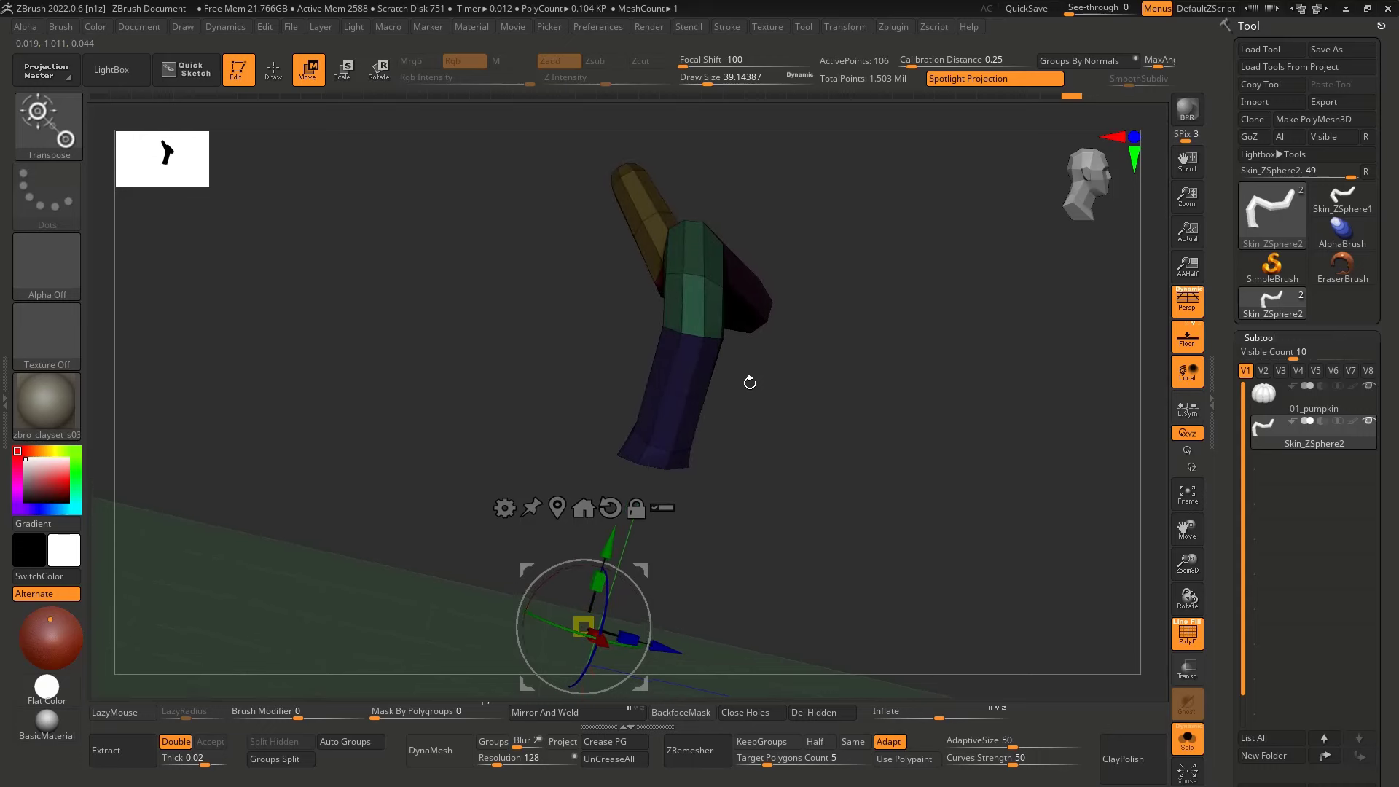
mouse_move(737, 487)
right_down()
mouse_move(725, 425)
mouse_move(675, 410)
mouse_move(744, 365)
mouse_move(776, 413)
mouse_move(755, 466)
right_up()
Isolate the middle loops of the remaining upper sections with lasso masks and move them to round the stem's curve
mouse_move(696, 258)
ctrl+mouse_down()
mouse_move(675, 328)
mouse_move(737, 353)
mouse_move(725, 306)
ctrl+mouse_up()
ctrl+click(661, 574)
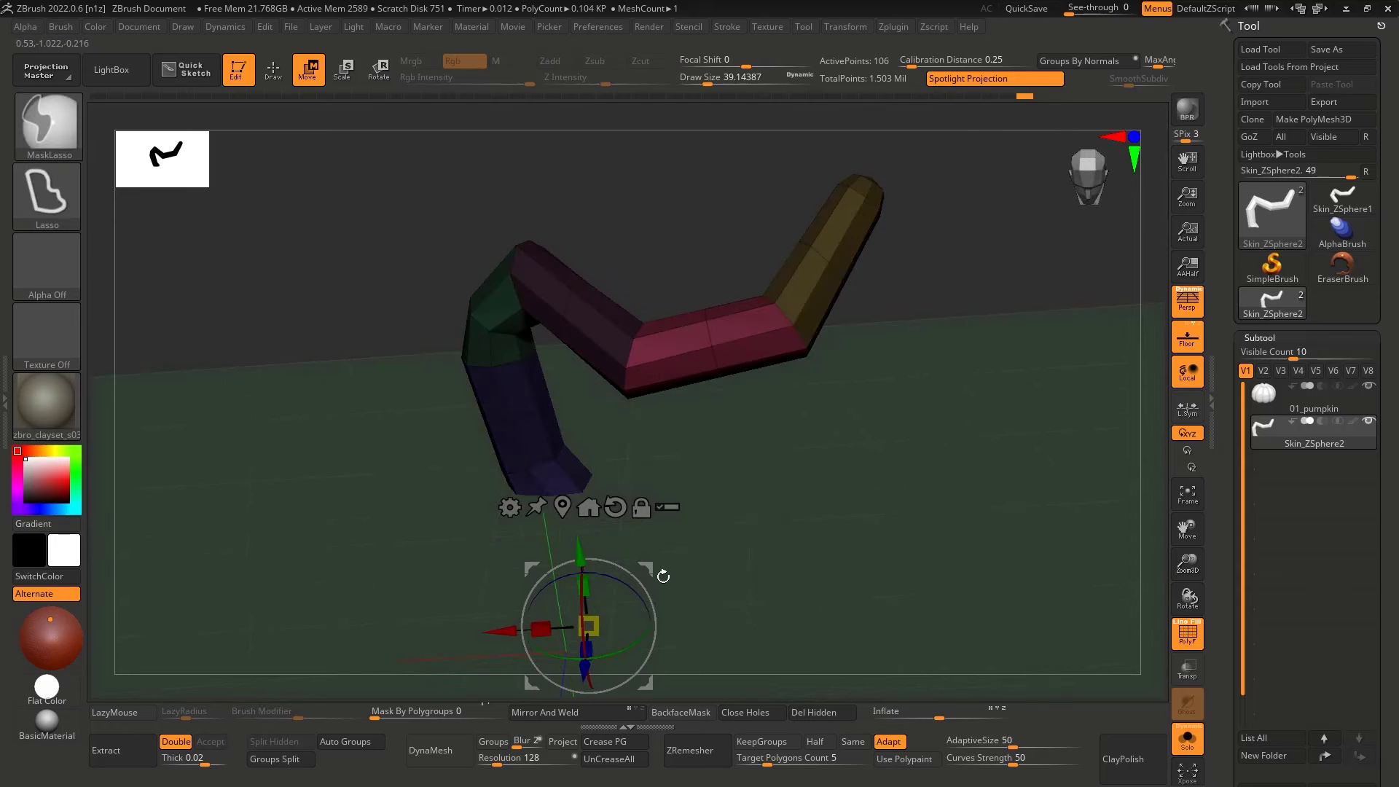
mouse_move(662, 574)
right_down()
mouse_move(650, 313)
mouse_move(603, 277)
mouse_move(599, 235)
right_up()
mouse_move(597, 234)
ctrl+mouse_down()
mouse_move(587, 229)
mouse_move(509, 425)
mouse_move(581, 309)
mouse_move(583, 251)
ctrl+mouse_up()
drag(414, 669, 407, 682)
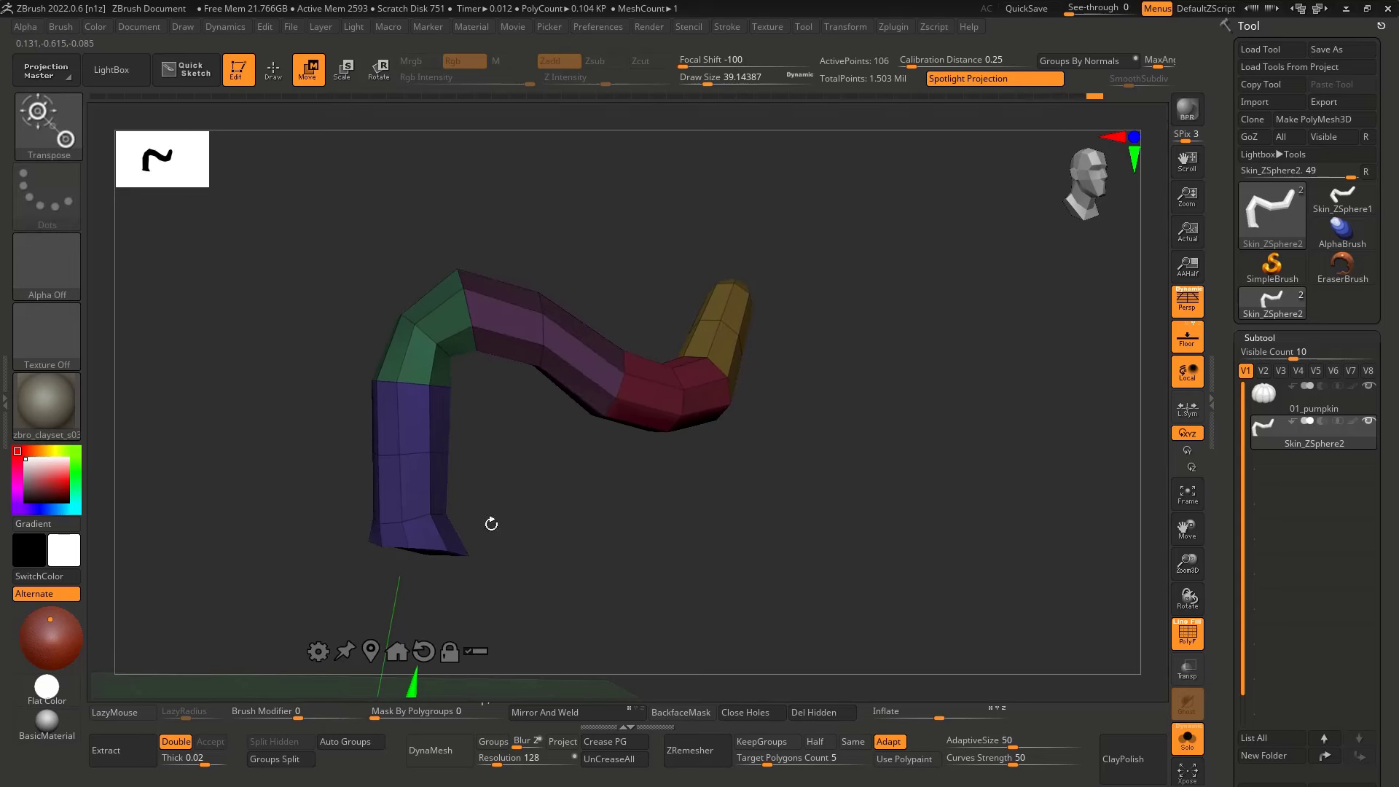
key(ctrl+z)
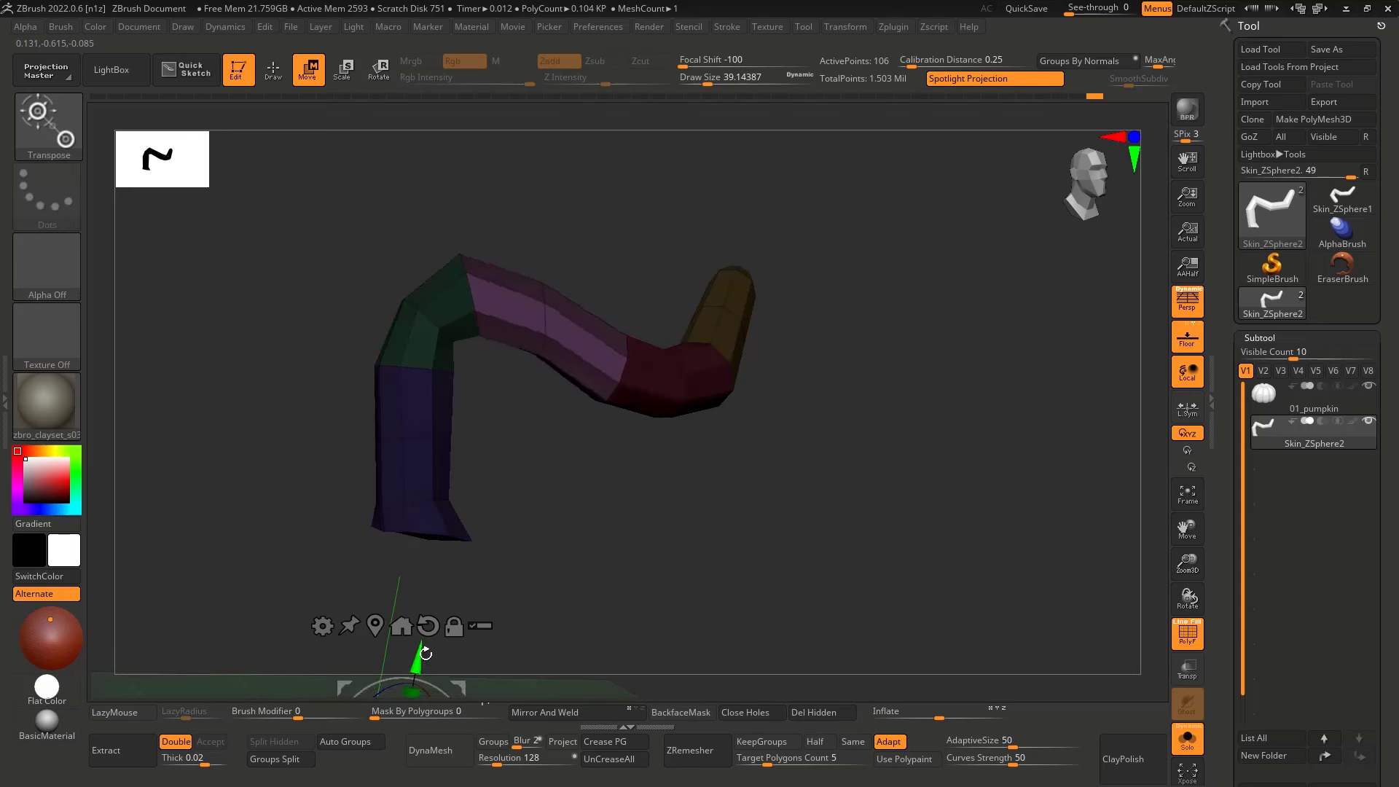
mouse_move(575, 493)
mouse_down()
mouse_move(621, 640)
mouse_move(644, 197)
mouse_move(721, 415)
mouse_move(724, 275)
mouse_move(772, 330)
mouse_move(744, 354)
mouse_move(665, 327)
mouse_up()
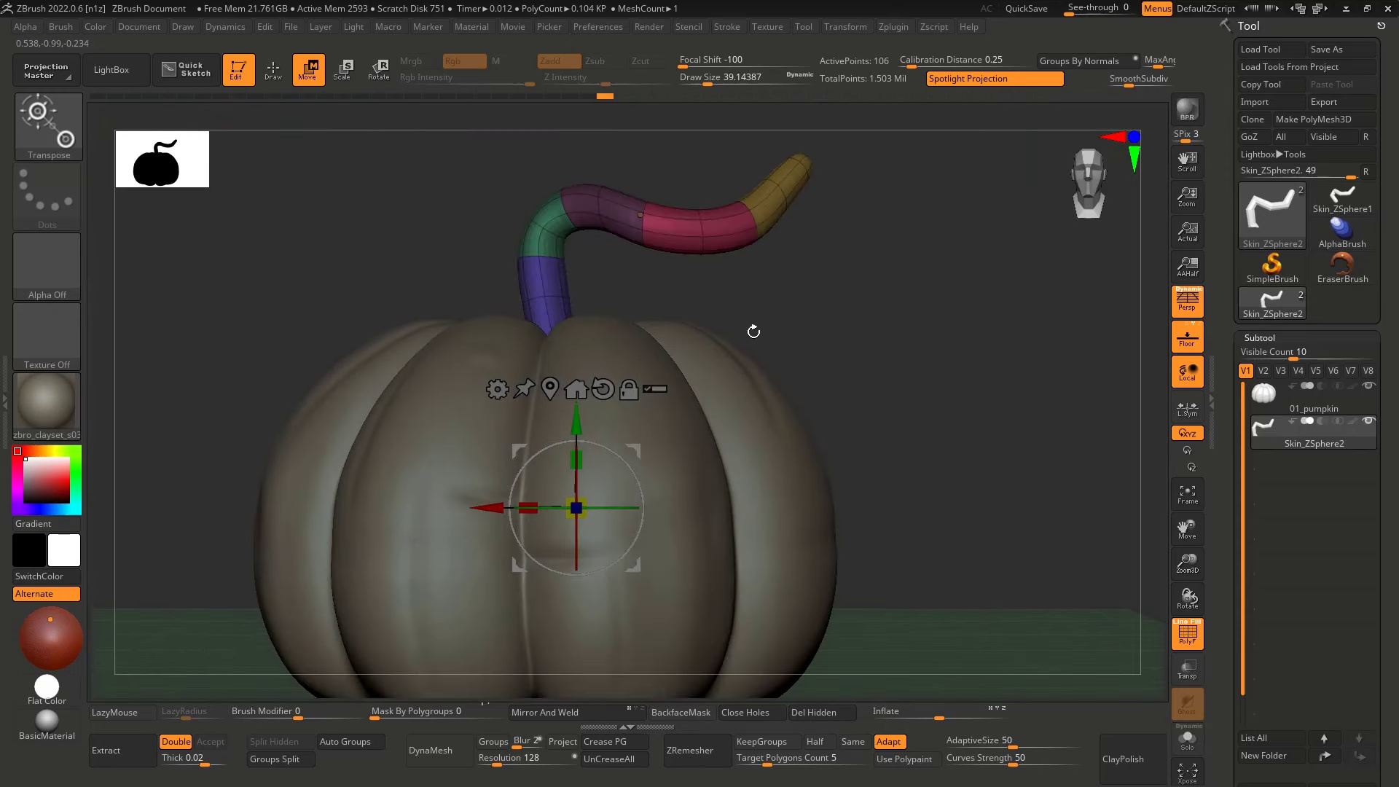
Check the smoothed stem on the pumpkin, and reshape its first bend with the Move brush at a draw size of about 94
key(a)
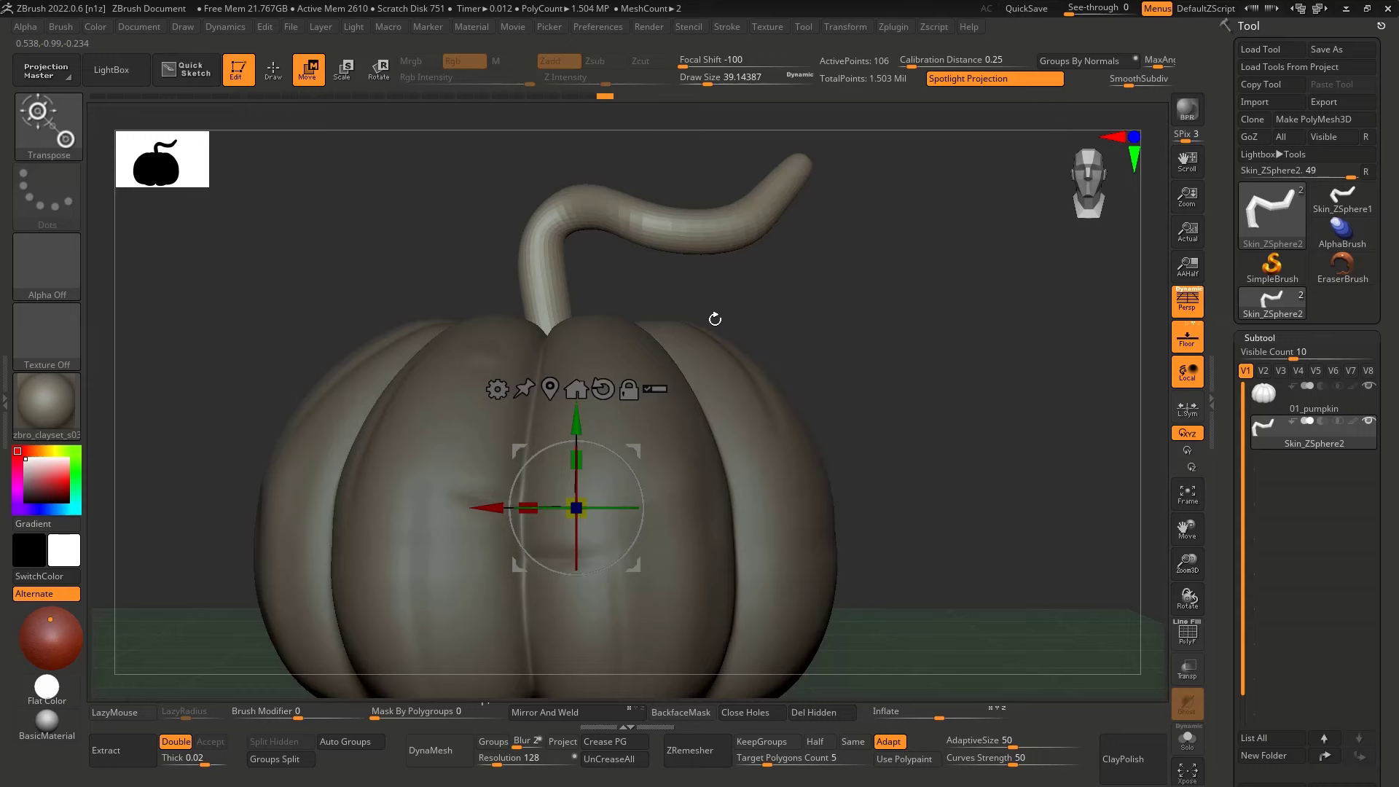
ctrl+right_drag(744, 289, 790, 320)
drag(676, 314, 733, 306)
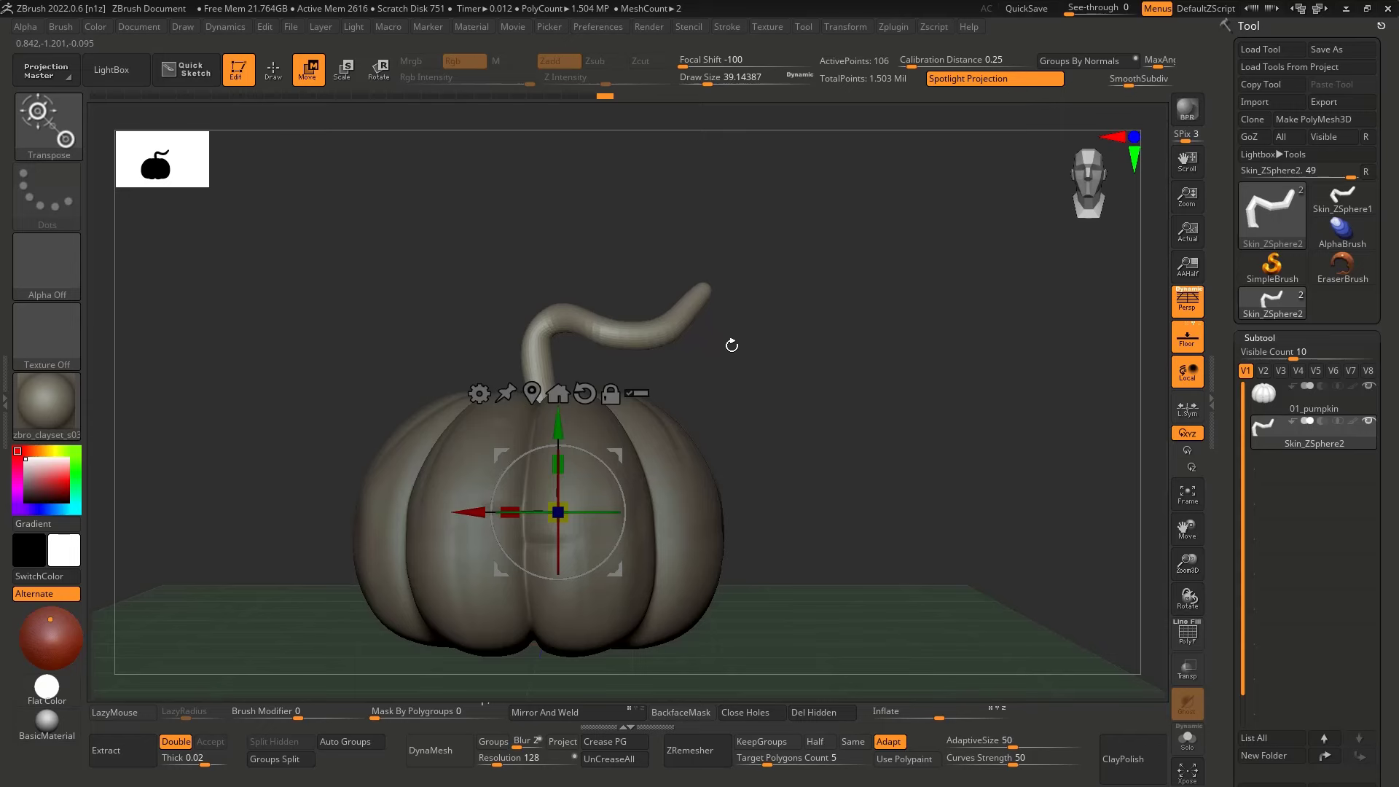
drag(731, 356, 741, 387)
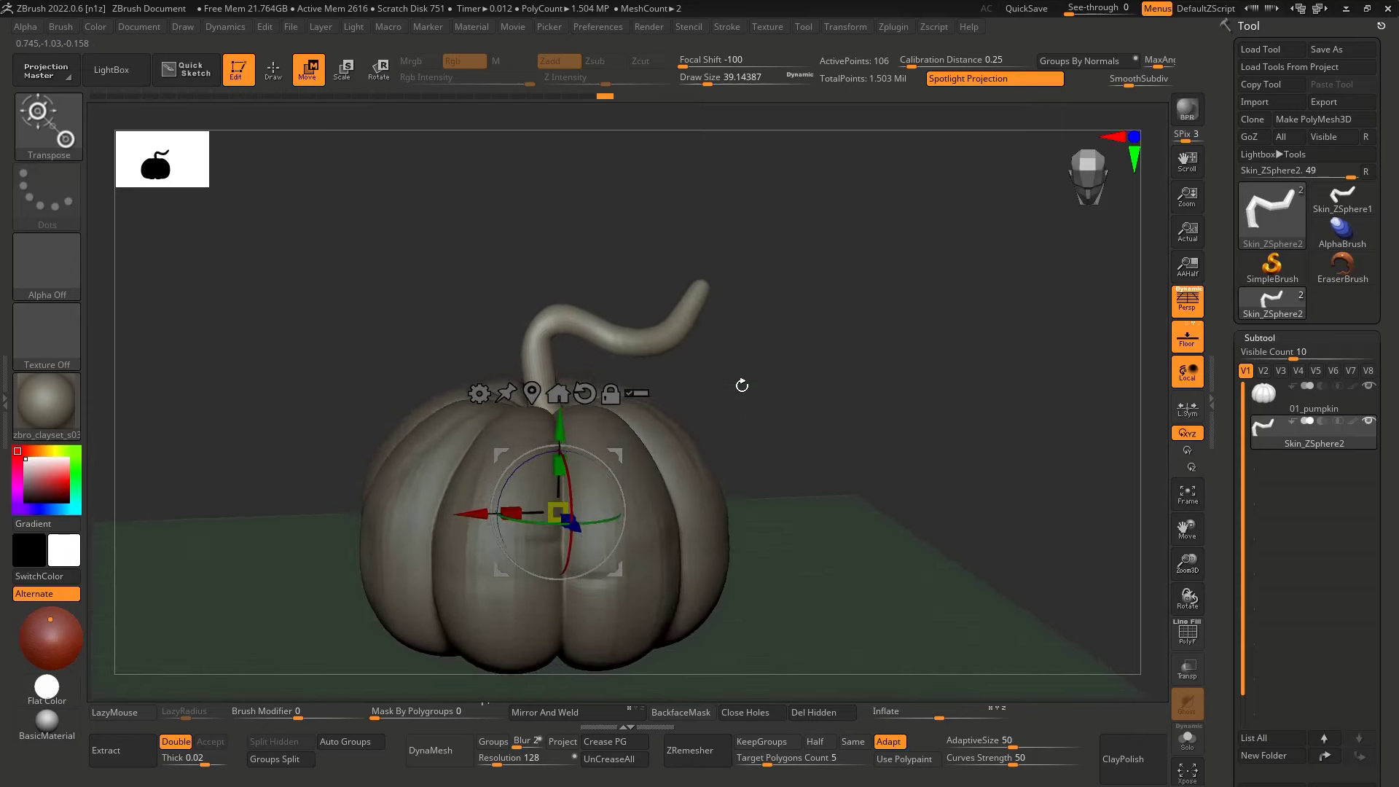
key(a)
key(q)
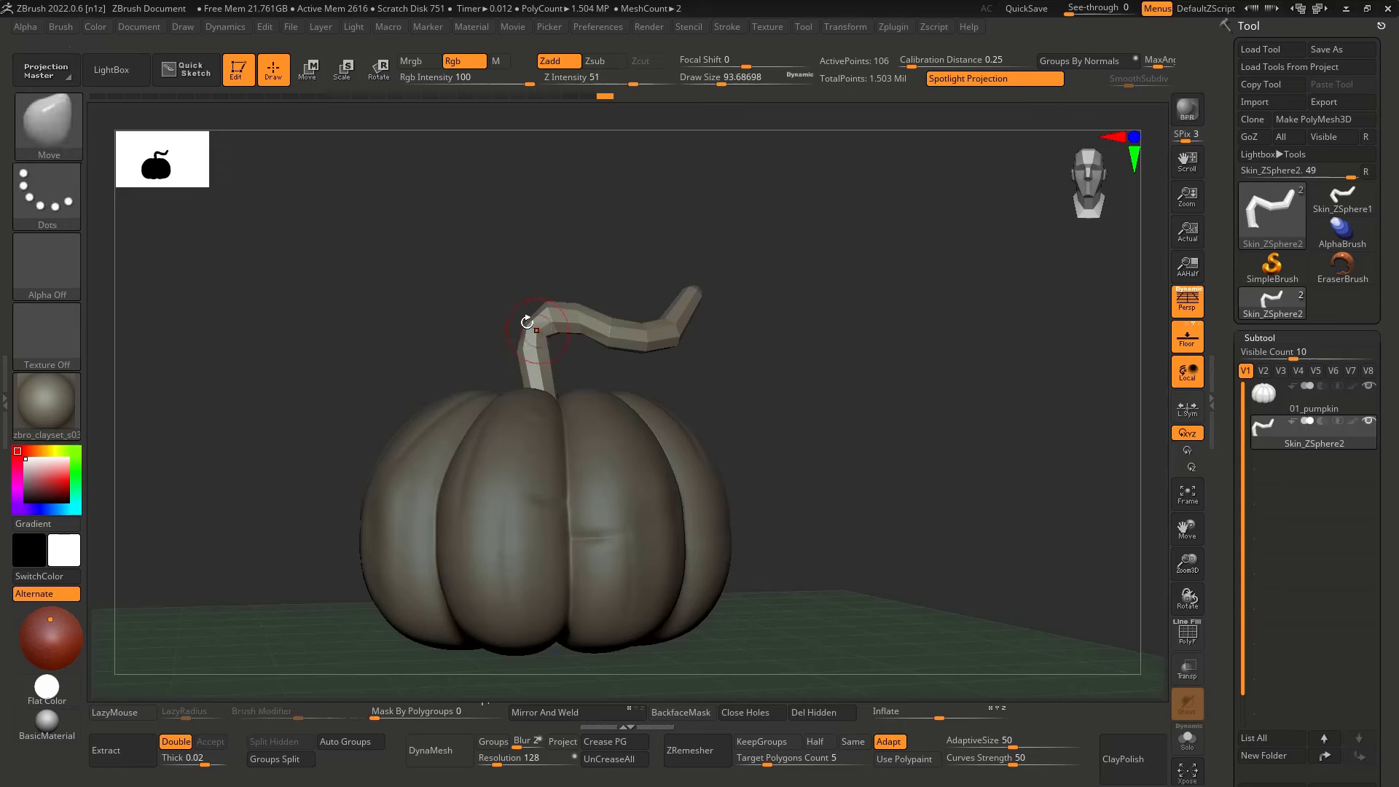
mouse_move(525, 312)
shift+mouse_down()
mouse_move(607, 334)
mouse_move(534, 325)
shift+mouse_up()
key(d)
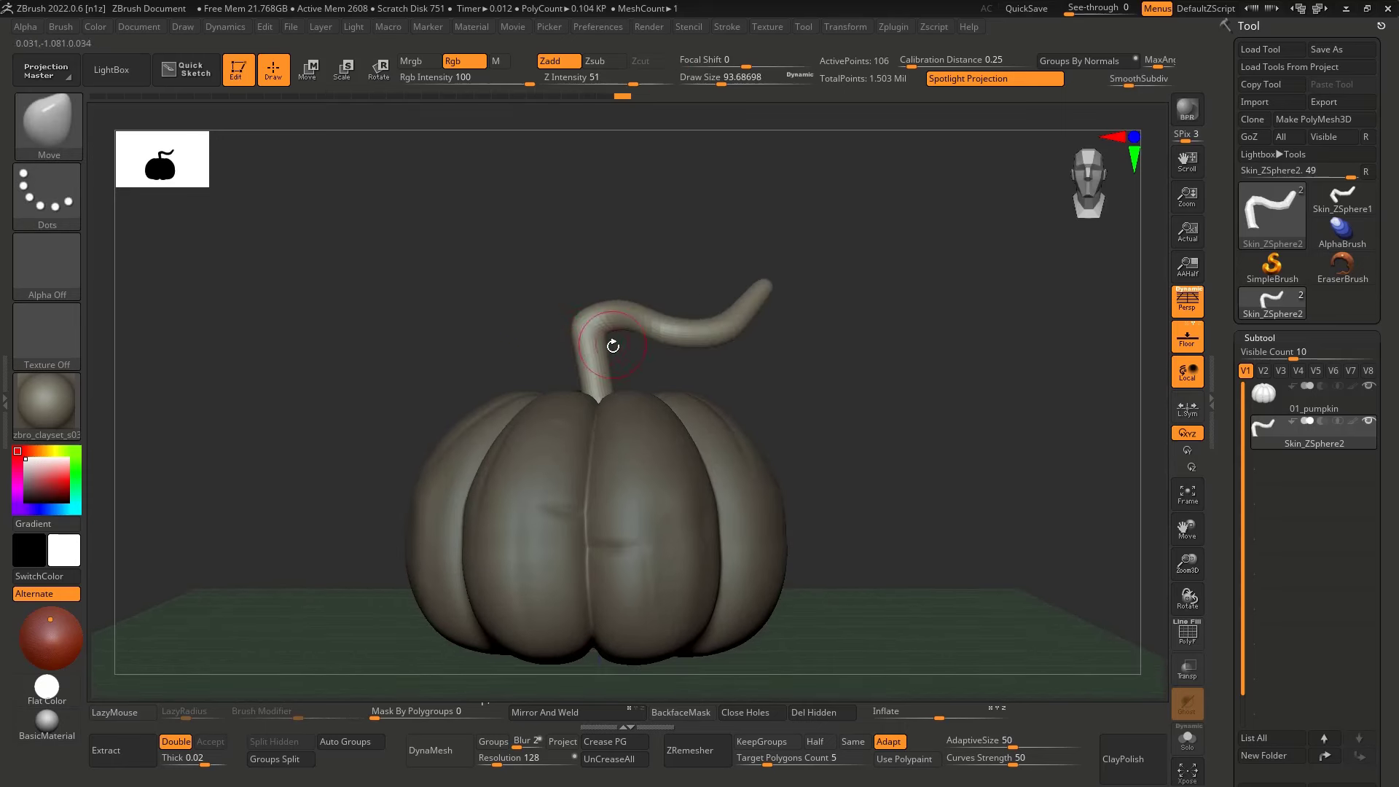
Show the stem's polyframe and delete the edge loop between its green and blue sections with the ZModeler brush
alt+drag(801, 372, 647, 368)
key(a)
ctrl+right_drag(583, 340, 582, 430)
key(alt+s)
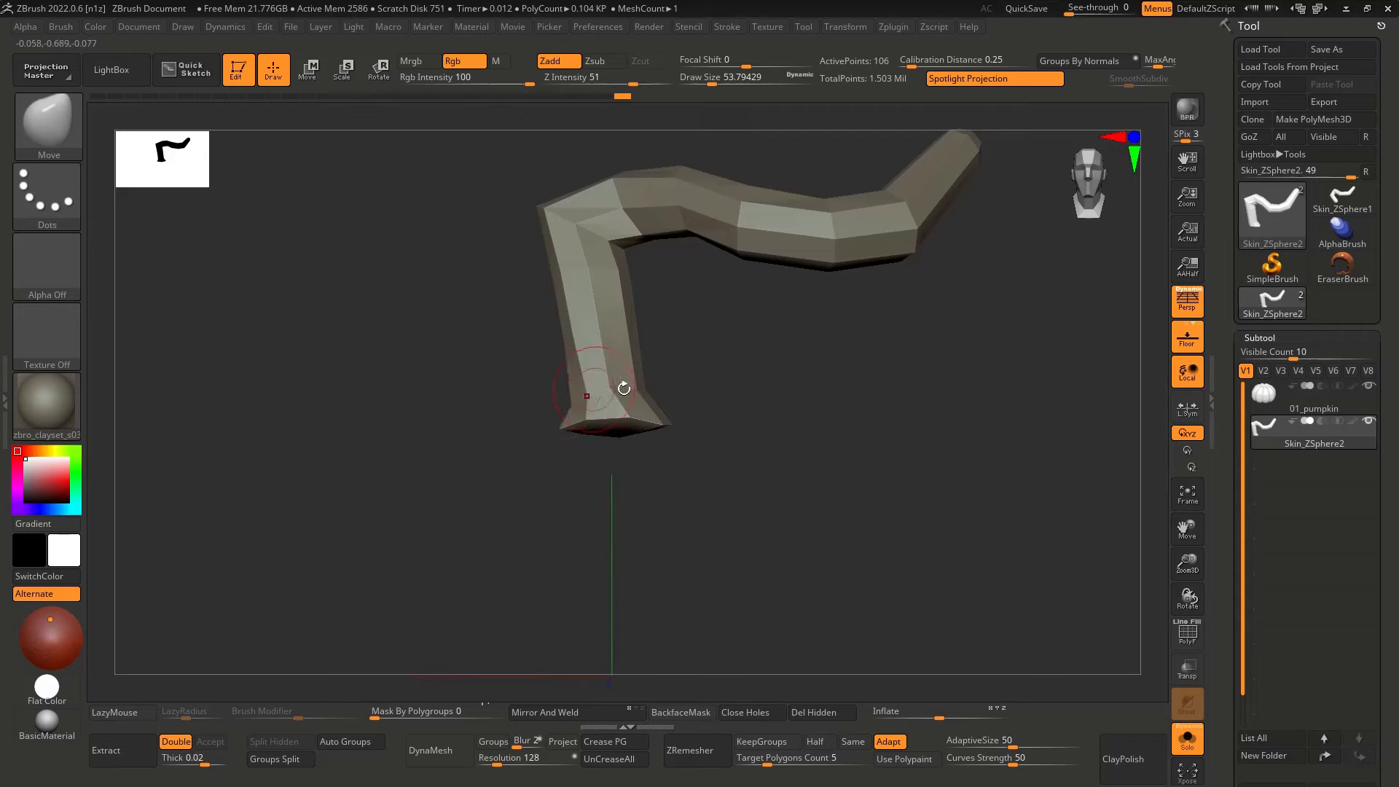
key(alt+s)
mouse_move(624, 388)
right_down()
mouse_move(646, 484)
mouse_move(634, 441)
mouse_move(573, 367)
mouse_move(600, 285)
right_up()
key(shift+f)
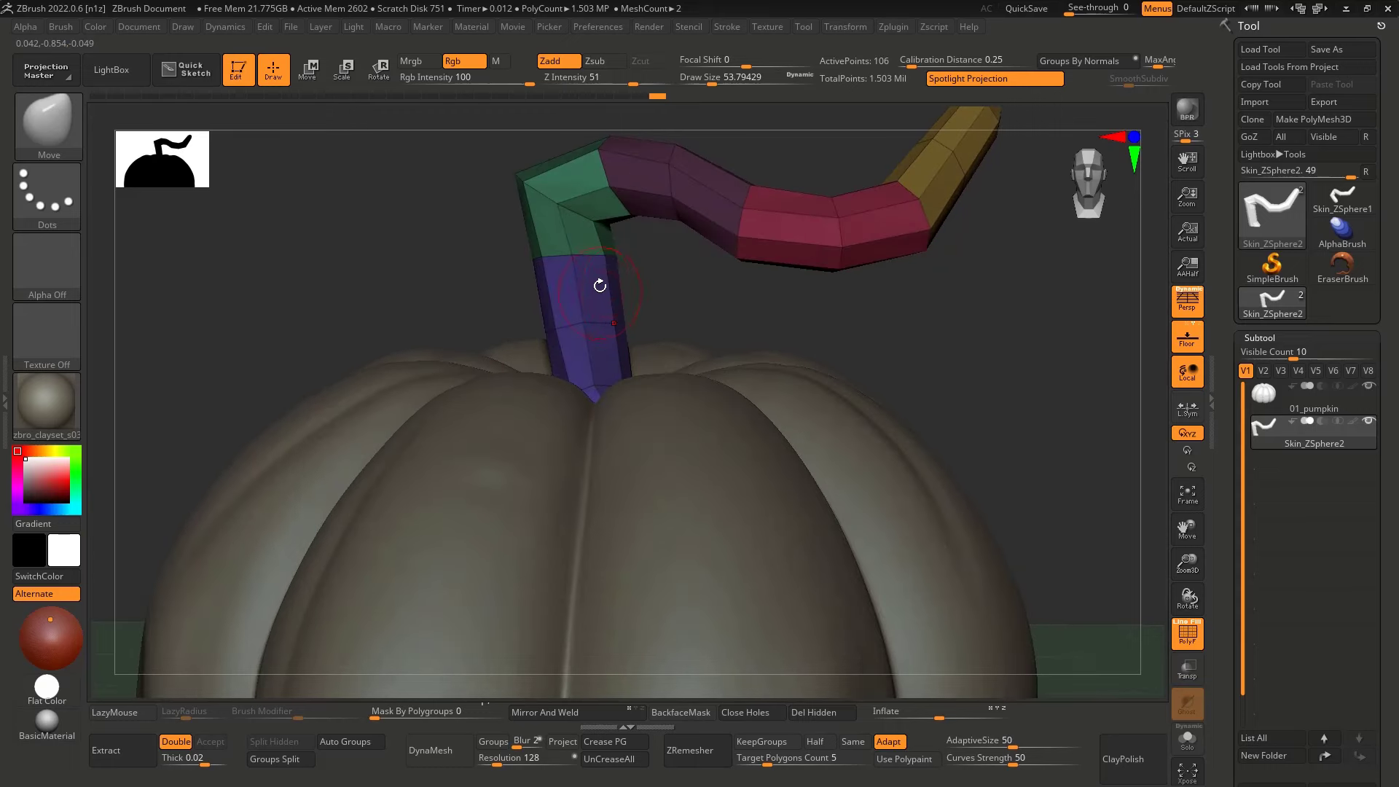
drag(587, 259, 593, 265)
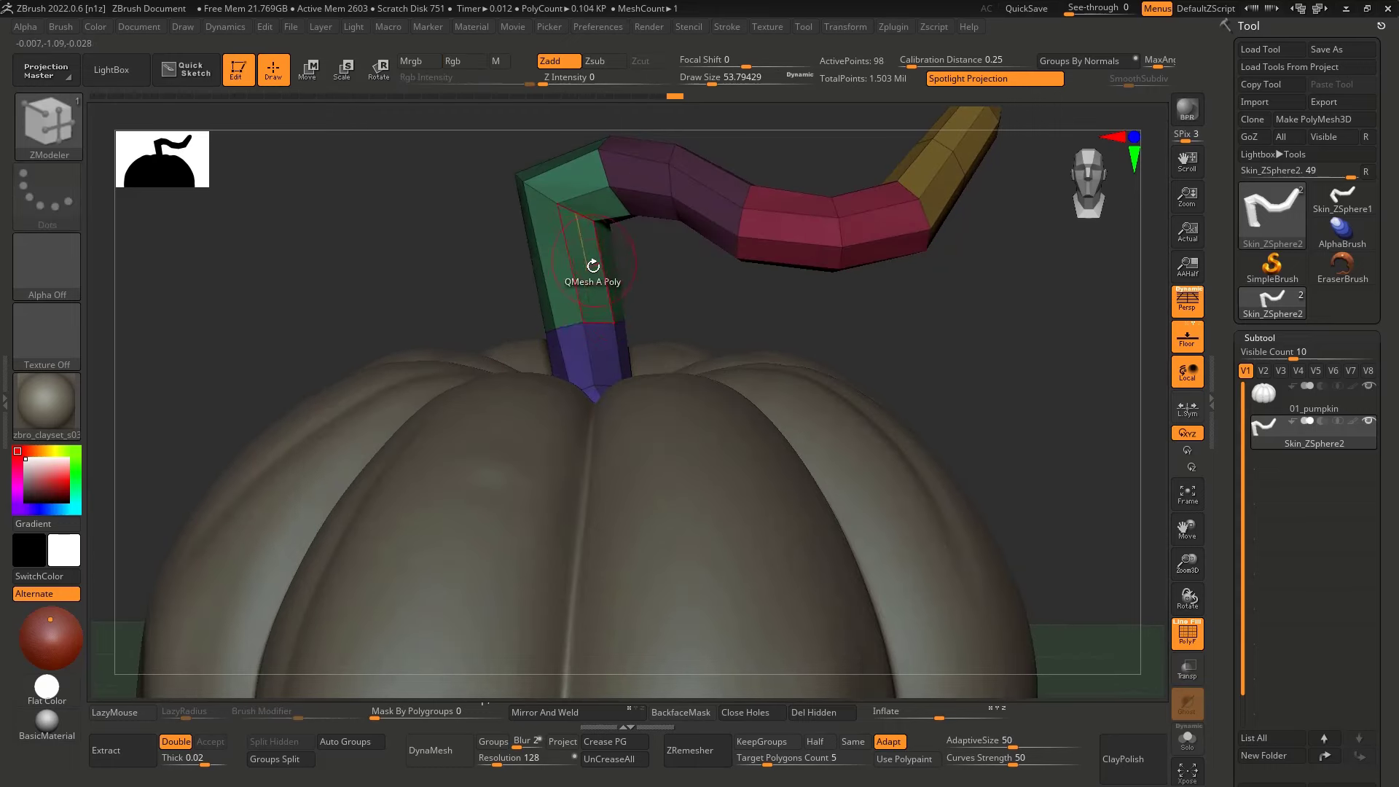
Mask all of the stem except its blue base section and inflate that section by 14 with the Inflate deformation
mouse_move(588, 187)
ctrl+right_down()
mouse_move(700, 234)
mouse_move(658, 274)
ctrl+right_up()
mouse_move(852, 156)
ctrl+mouse_down()
mouse_move(474, 275)
mouse_move(838, 331)
mouse_move(949, 283)
ctrl+mouse_up()
ctrl+click(949, 283)
drag(1388, 245, 1388, 44)
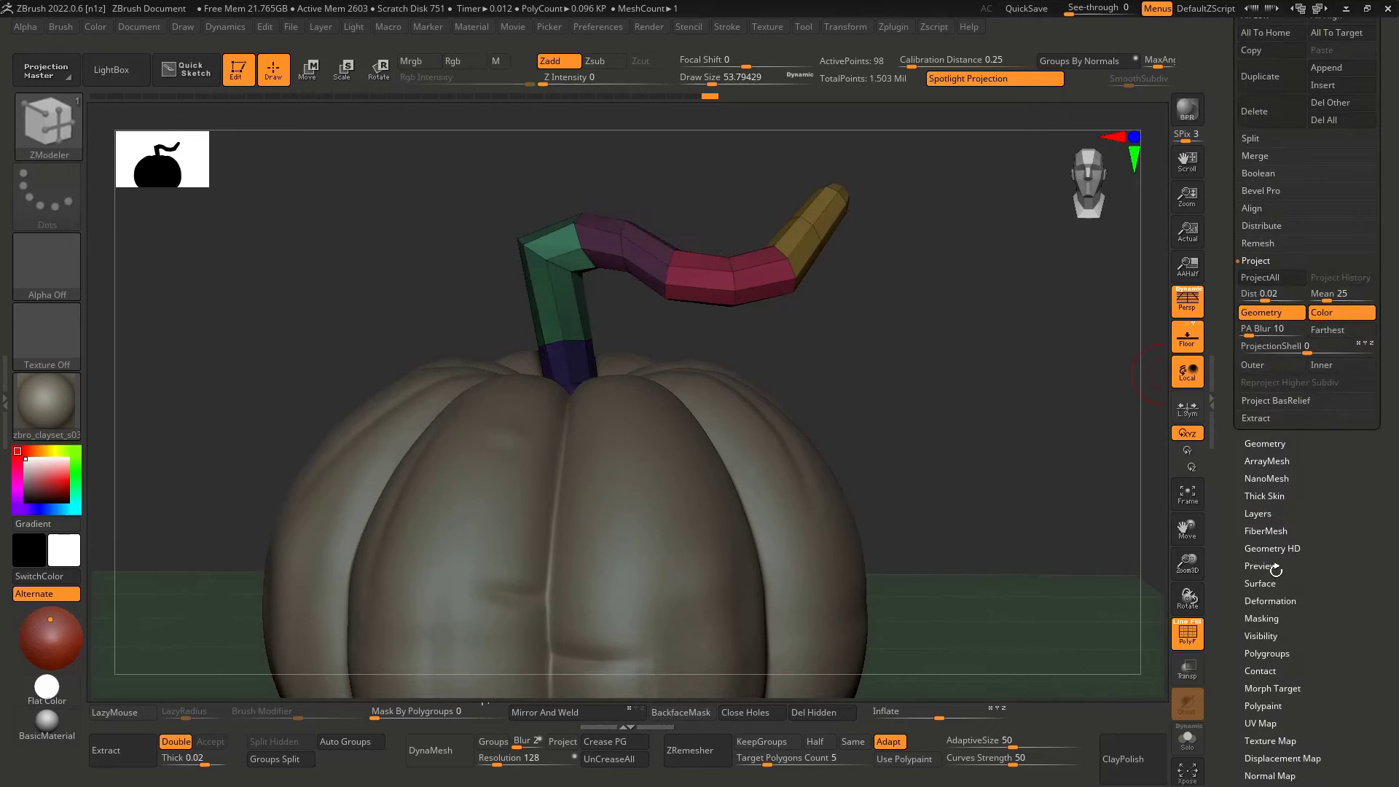
drag(1275, 570, 1302, 546)
click(1297, 555)
drag(1311, 635, 1296, 630)
ctrl+drag(930, 474, 896, 452)
right_drag(698, 320, 718, 390)
key(ctrl+z)
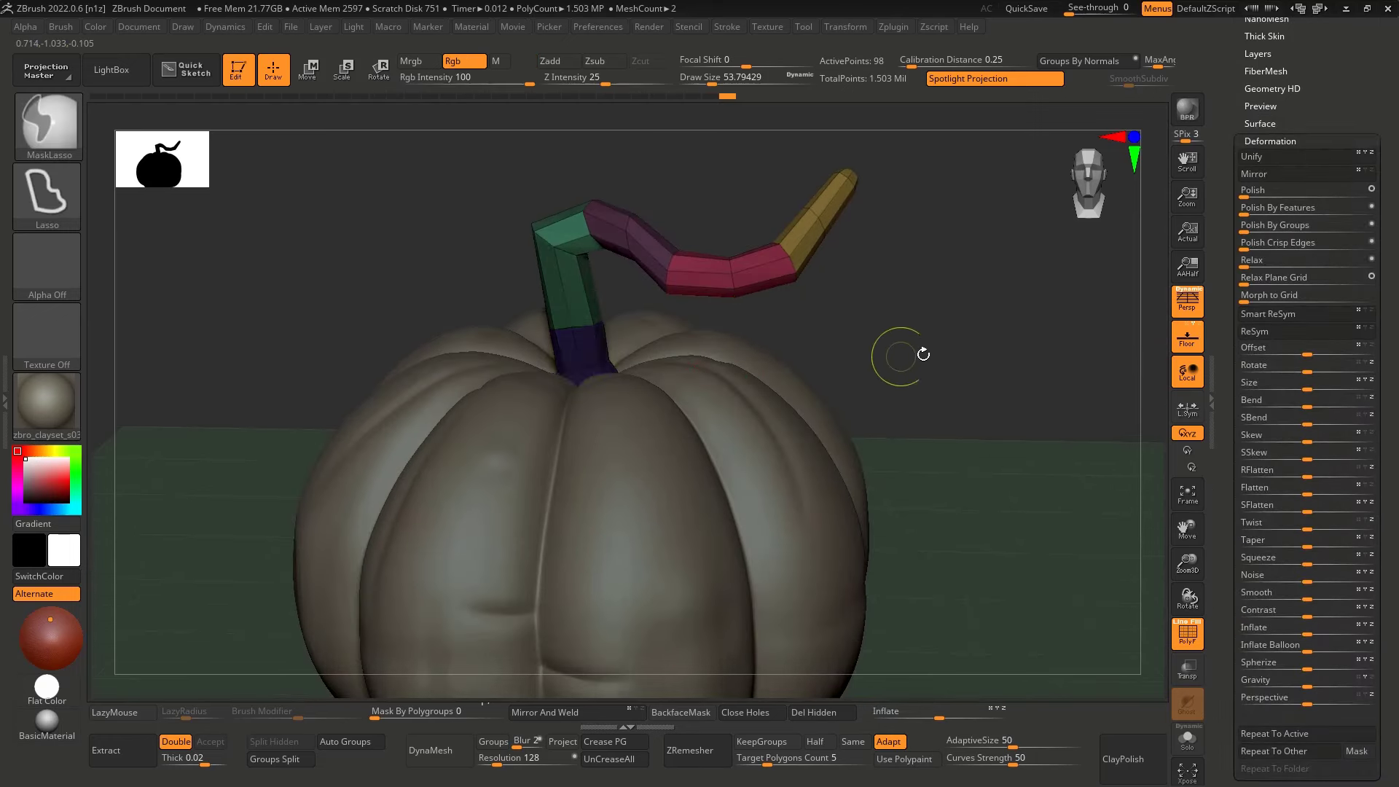
ctrl+click(920, 357)
drag(1309, 633, 1315, 632)
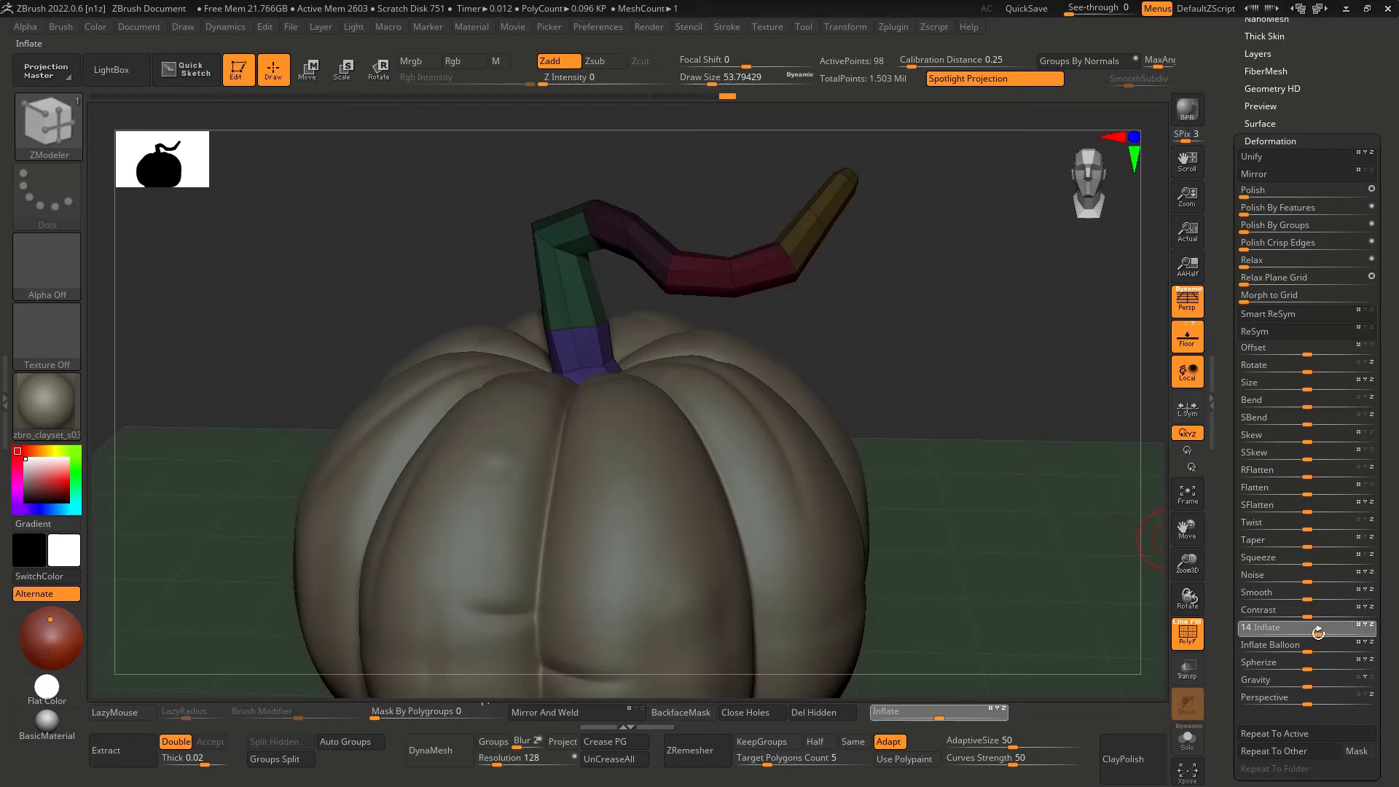
Check the smoothed stem on the pumpkin from several angles and readjust the Inflate deformation on its unmasked base
key(d)
mouse_move(1049, 447)
ctrl+mouse_down()
mouse_move(904, 321)
mouse_move(753, 330)
mouse_move(700, 353)
mouse_move(641, 347)
ctrl+mouse_up()
key(shift+f)
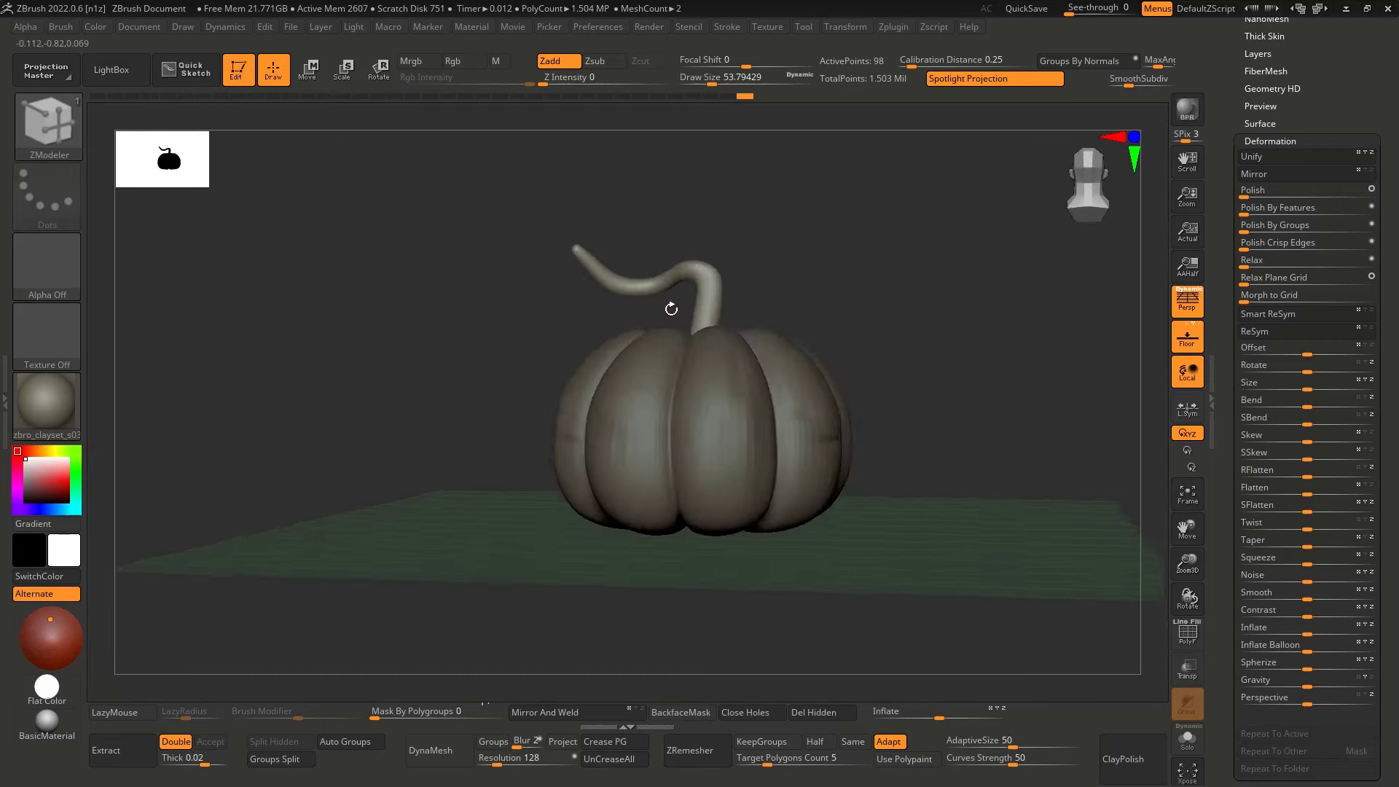
mouse_move(672, 306)
alt+mouse_down()
mouse_move(693, 401)
mouse_move(637, 338)
mouse_move(637, 381)
alt+mouse_up()
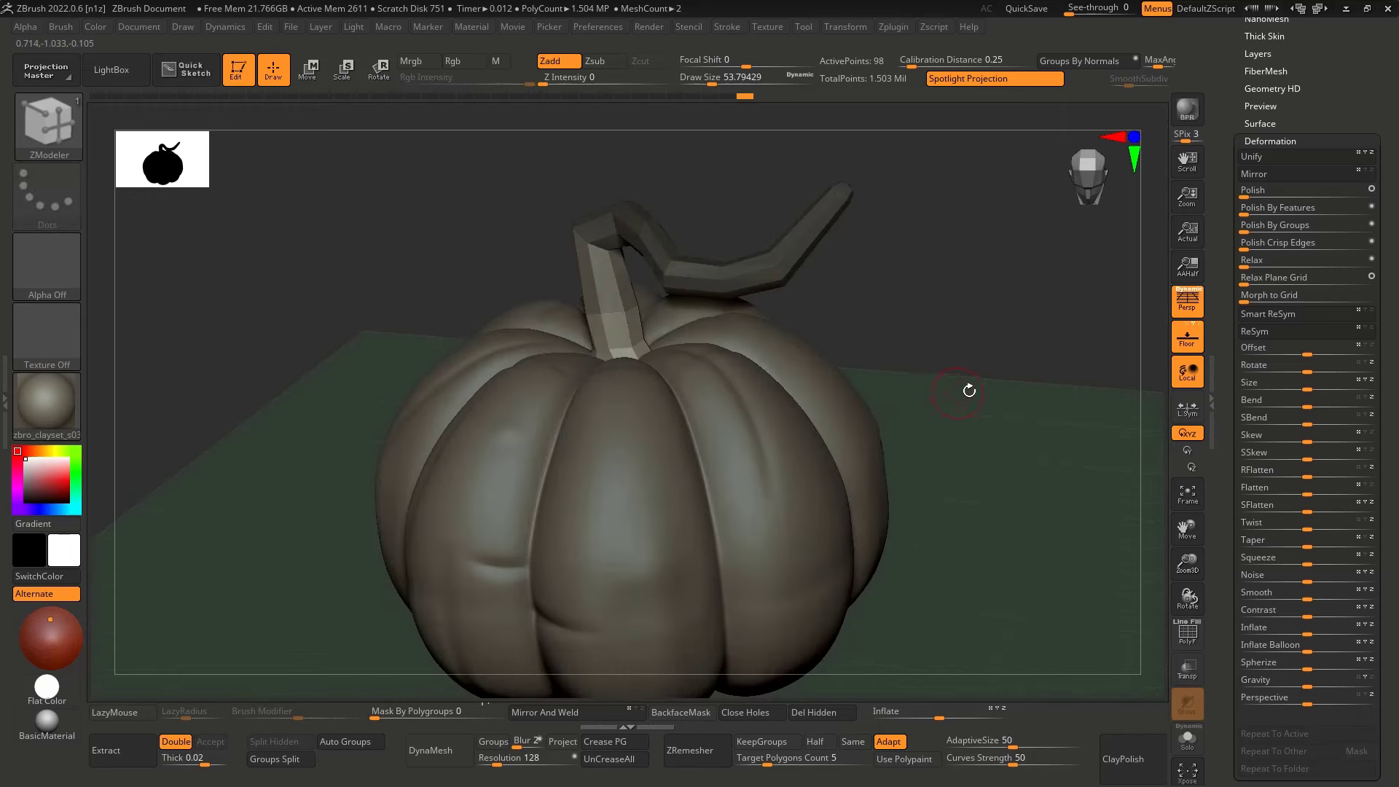
drag(969, 390, 1044, 419)
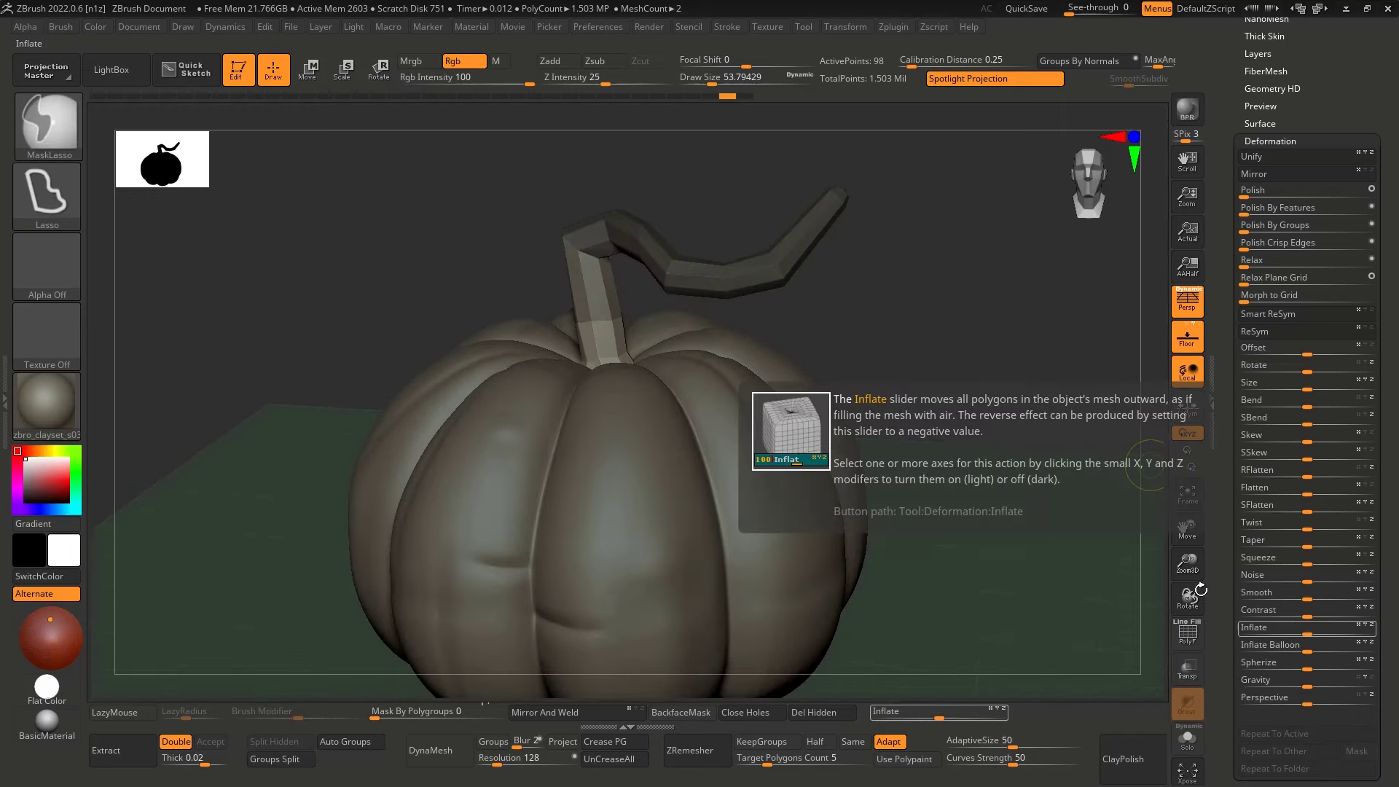
drag(1315, 633, 1304, 631)
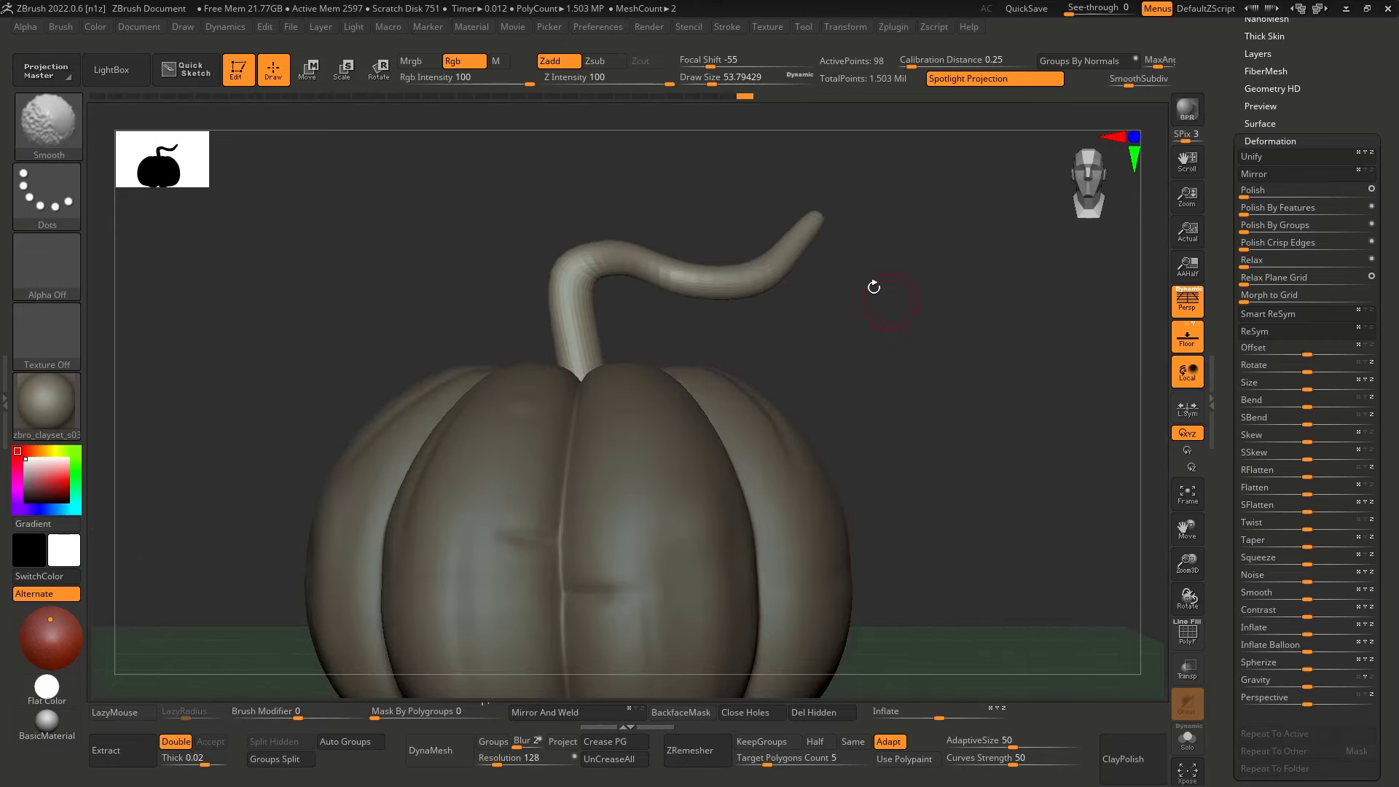
Isolate the stem in Solo mode and divide its geometry up to subdivision level 5
drag(1331, 63, 1333, 217)
mouse_move(857, 368)
mouse_down()
mouse_move(906, 328)
mouse_move(1252, 166)
mouse_up()
key(shift+d)
key(ctrl+d)
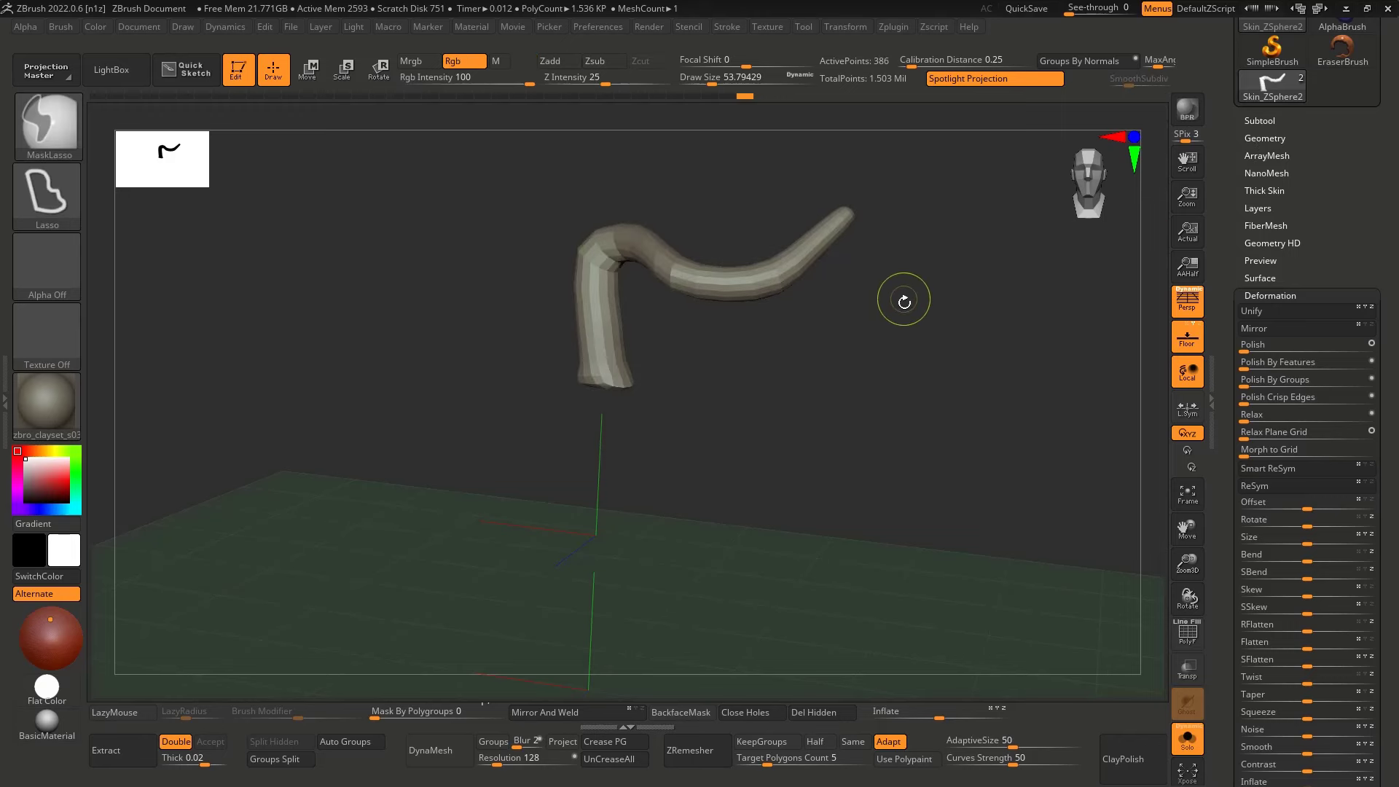
key(ctrl+d)
drag(822, 341, 795, 357)
click(1265, 139)
drag(961, 351, 704, 360)
key(shift+d)
right_drag(704, 360, 587, 462)
key(shift+d)
key(shift+d)
key(b)
key(i)
key(n)
key(alt+s)
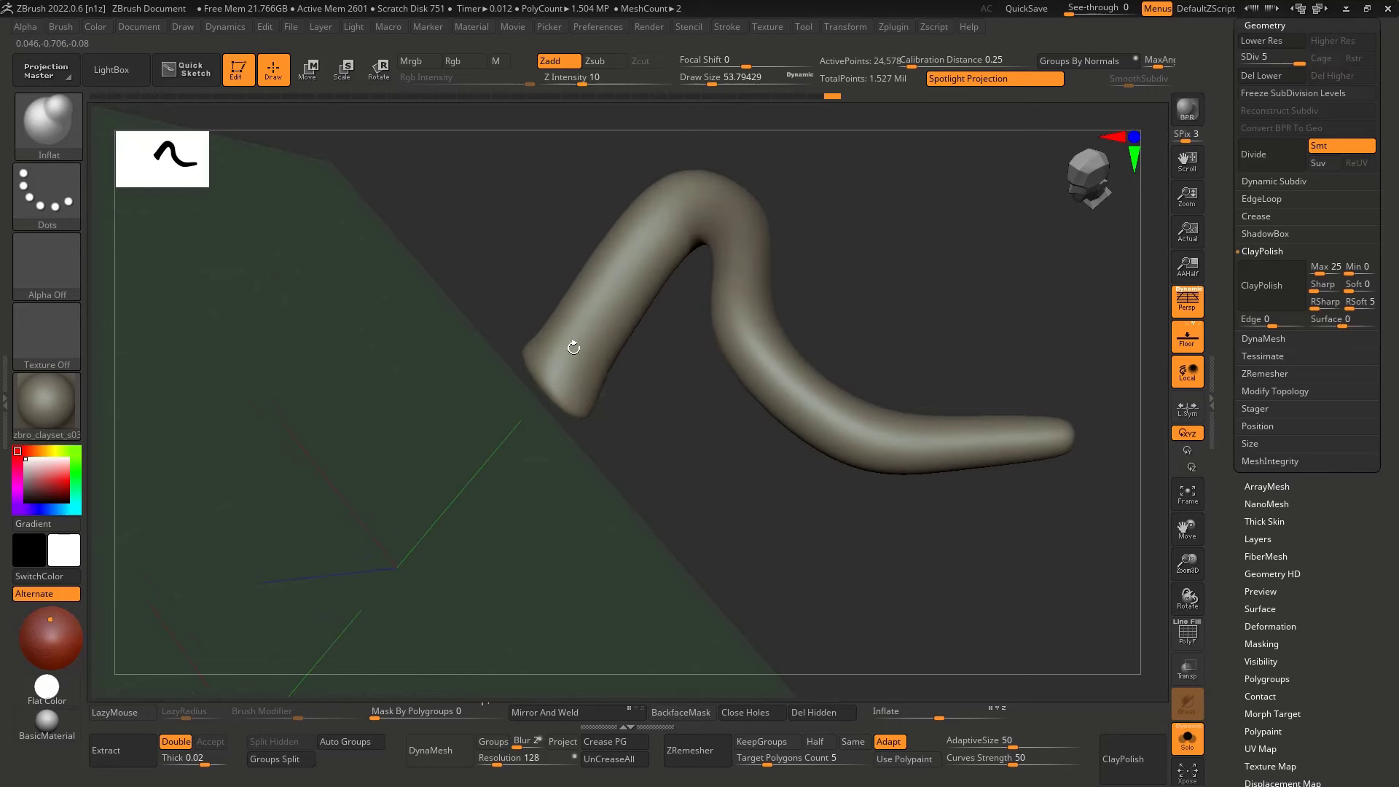
mouse_move(571, 342)
ctrl+right_down()
mouse_move(534, 422)
mouse_move(532, 373)
ctrl+right_up()
With the DamStandard brush, carve a groove from the stem's base along the inside of its first bend
key(b)
key(d)
key(s)
drag(475, 460, 680, 267)
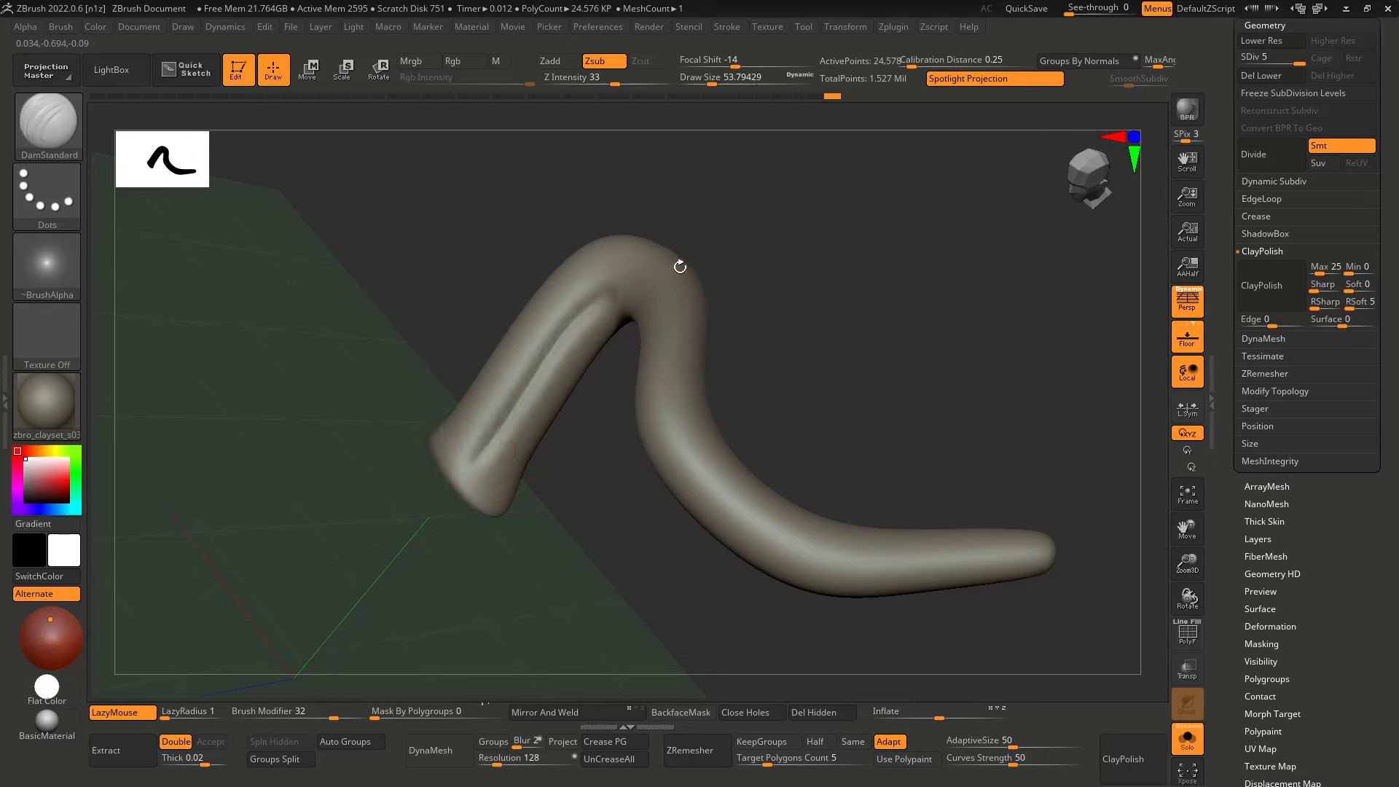
right_drag(680, 266, 691, 357)
key(ctrl+z)
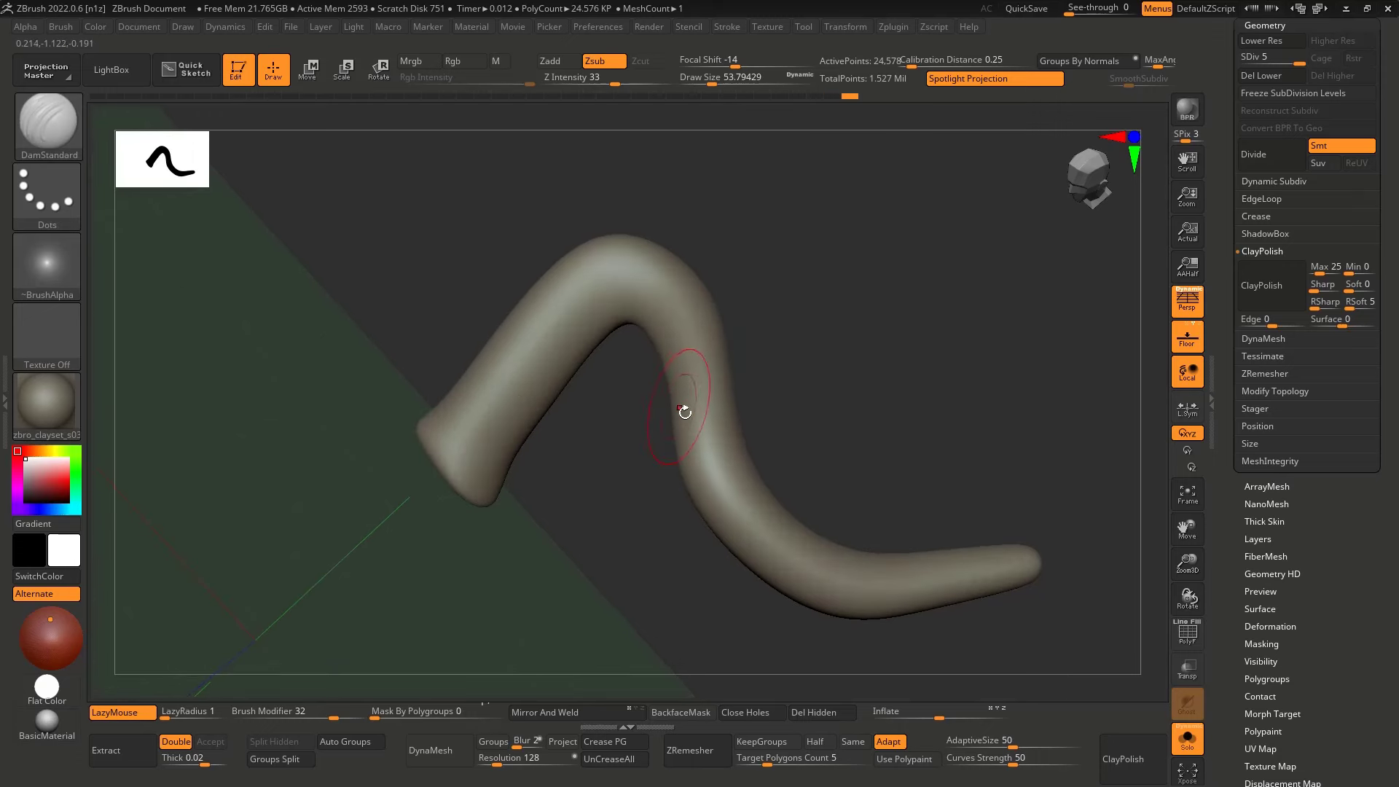
right_drag(641, 300, 675, 402)
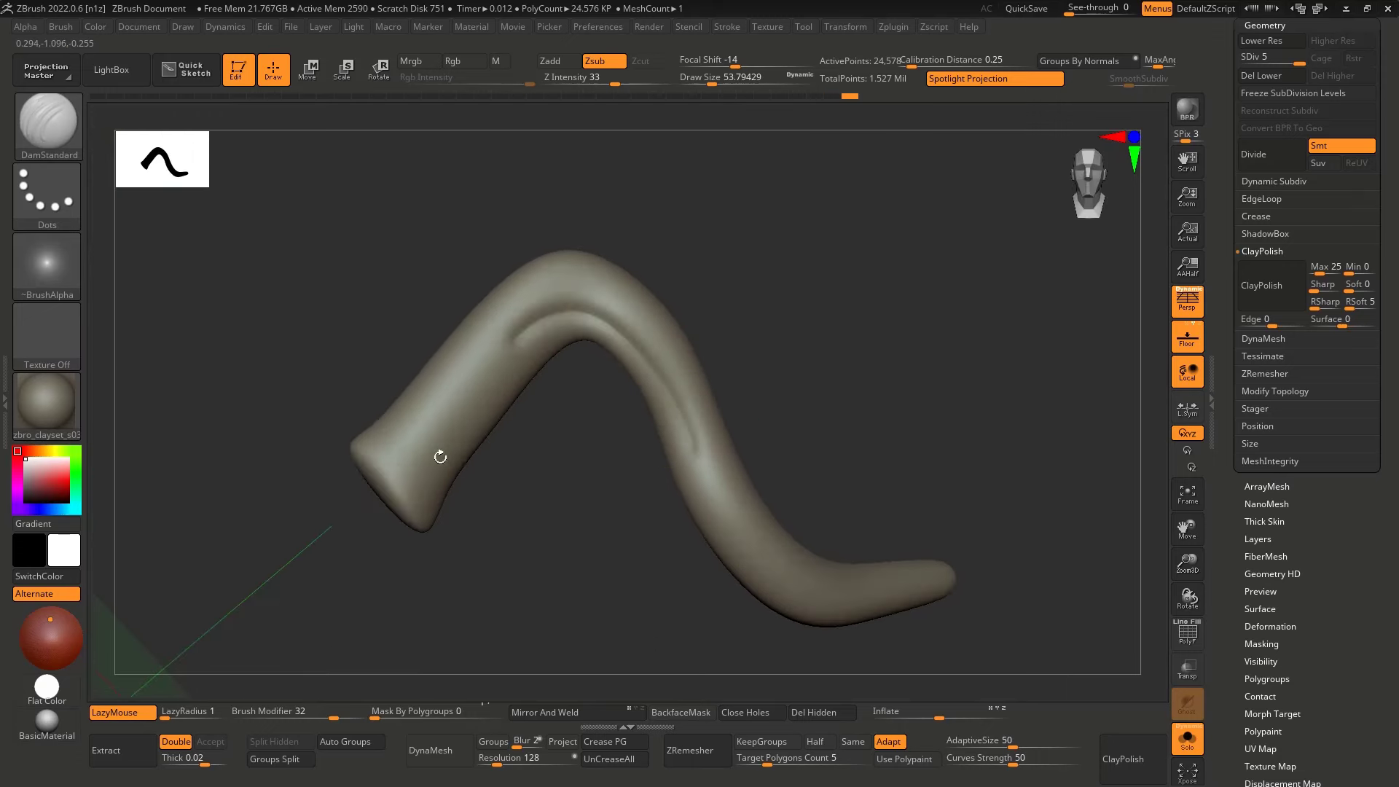
right_drag(440, 457, 489, 468)
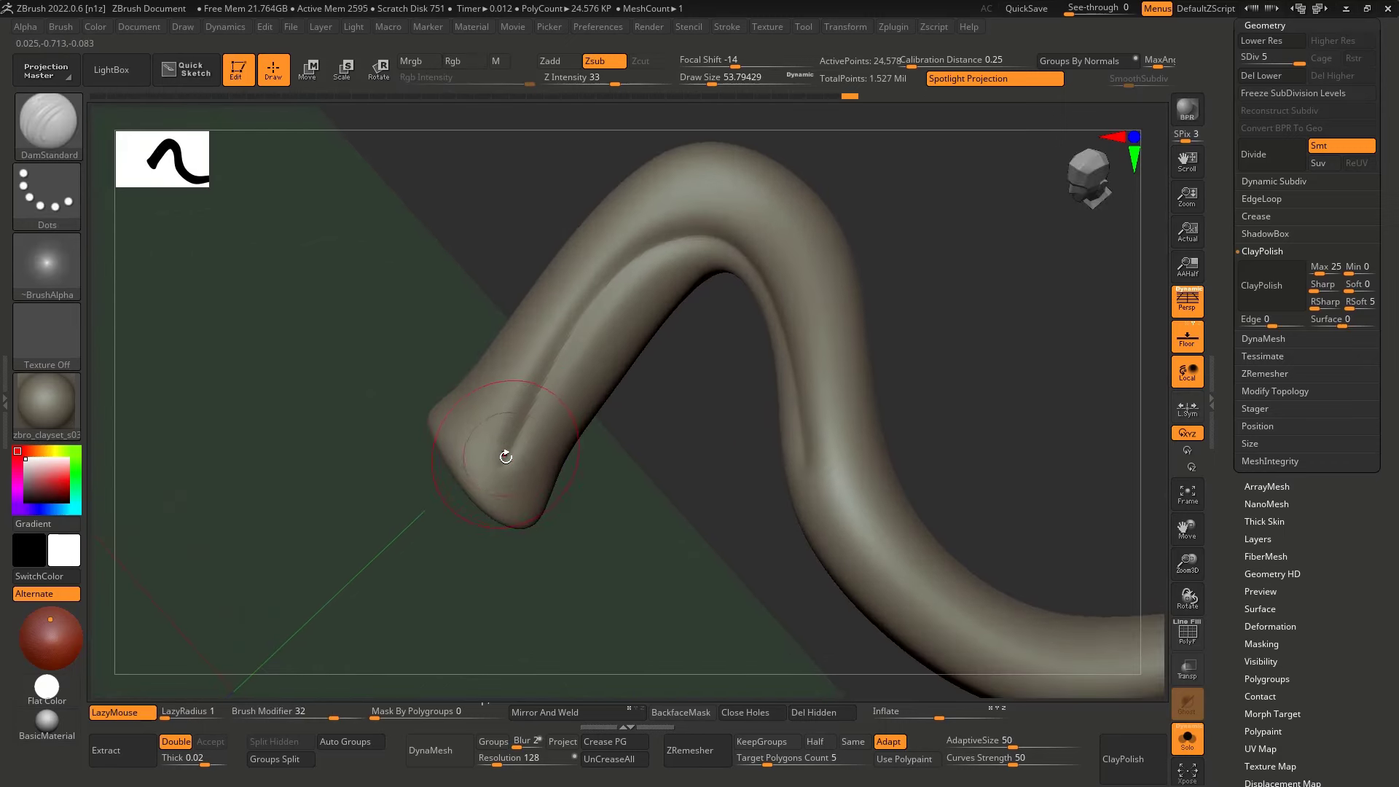
Carve a second groove beside the first along the stem's lower section, down to the flared base
right_drag(492, 392, 460, 409)
right_drag(606, 243, 500, 397)
drag(707, 177, 407, 381)
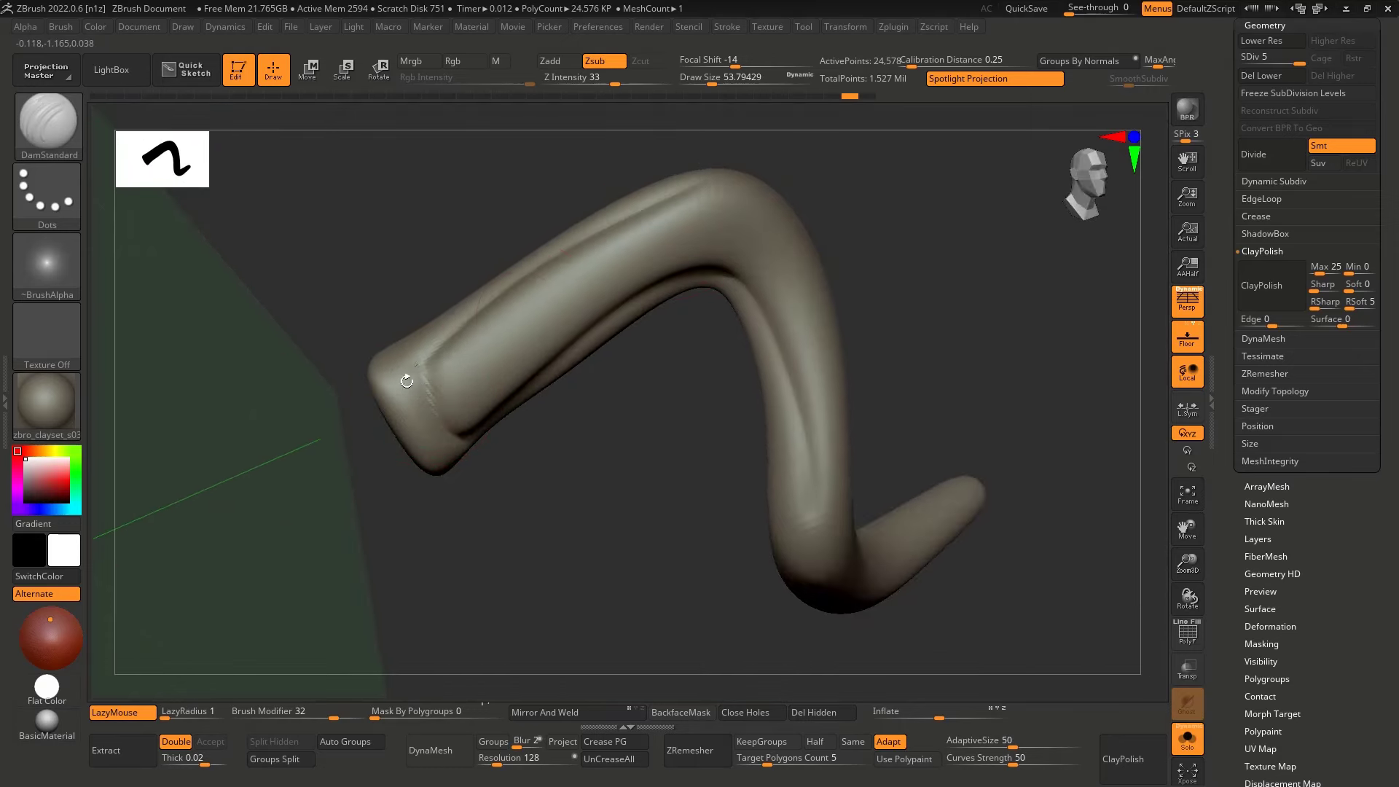
mouse_move(599, 306)
right_down()
mouse_move(531, 256)
mouse_move(622, 222)
mouse_move(643, 343)
mouse_move(610, 372)
mouse_move(532, 351)
right_up()
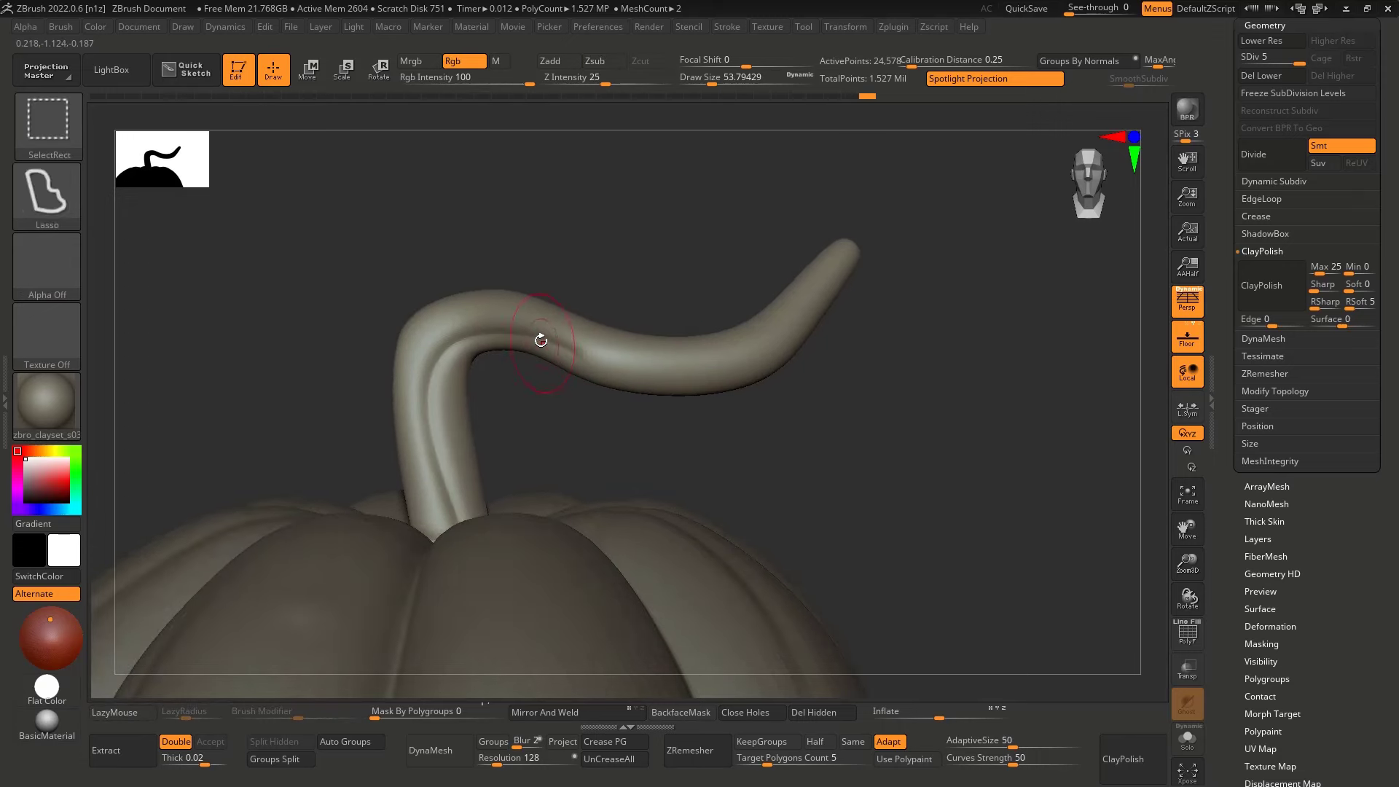
Try to extend the groove from the first bend along the stem to its tip
drag(557, 345, 741, 353)
key(ctrl+z)
drag(552, 343, 826, 290)
key(ctrl+z)
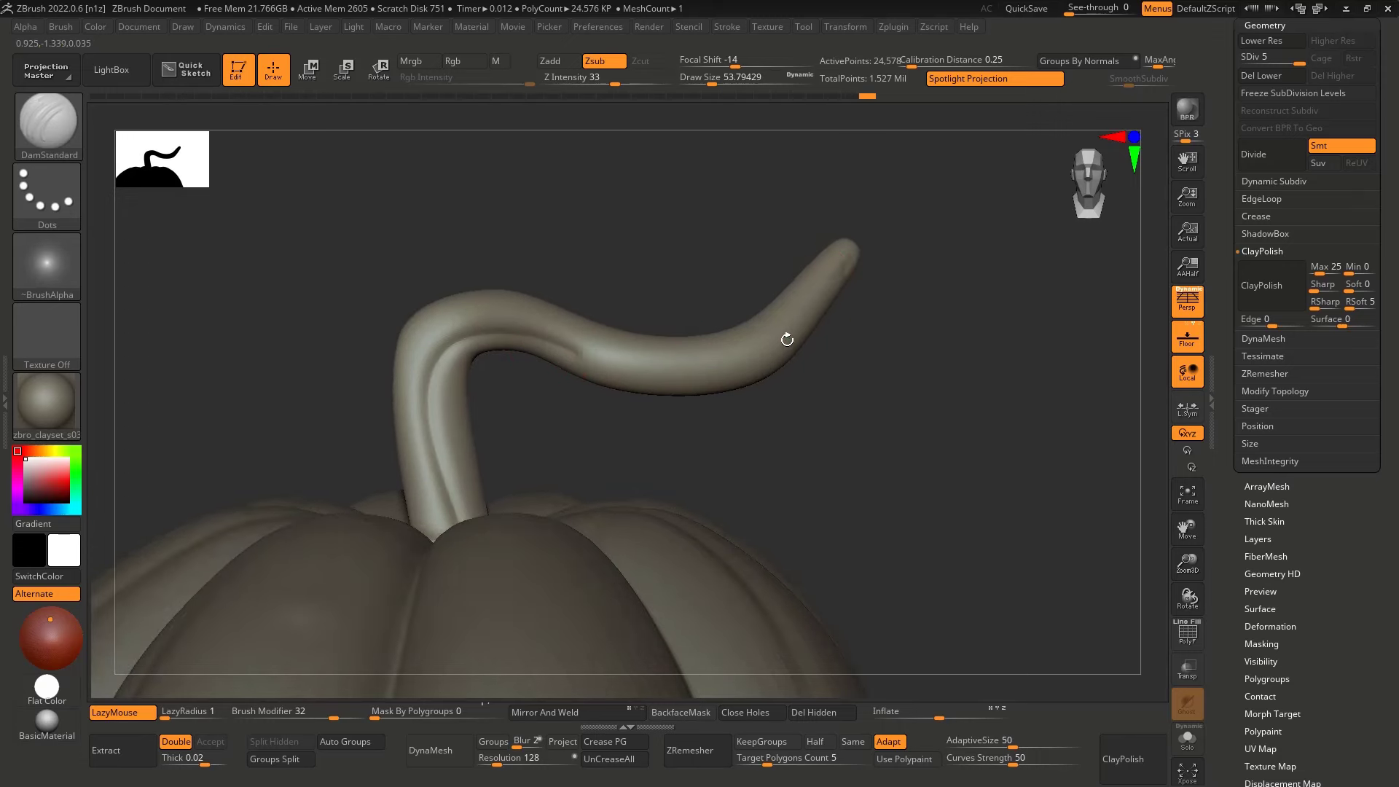
key(ctrl+z)
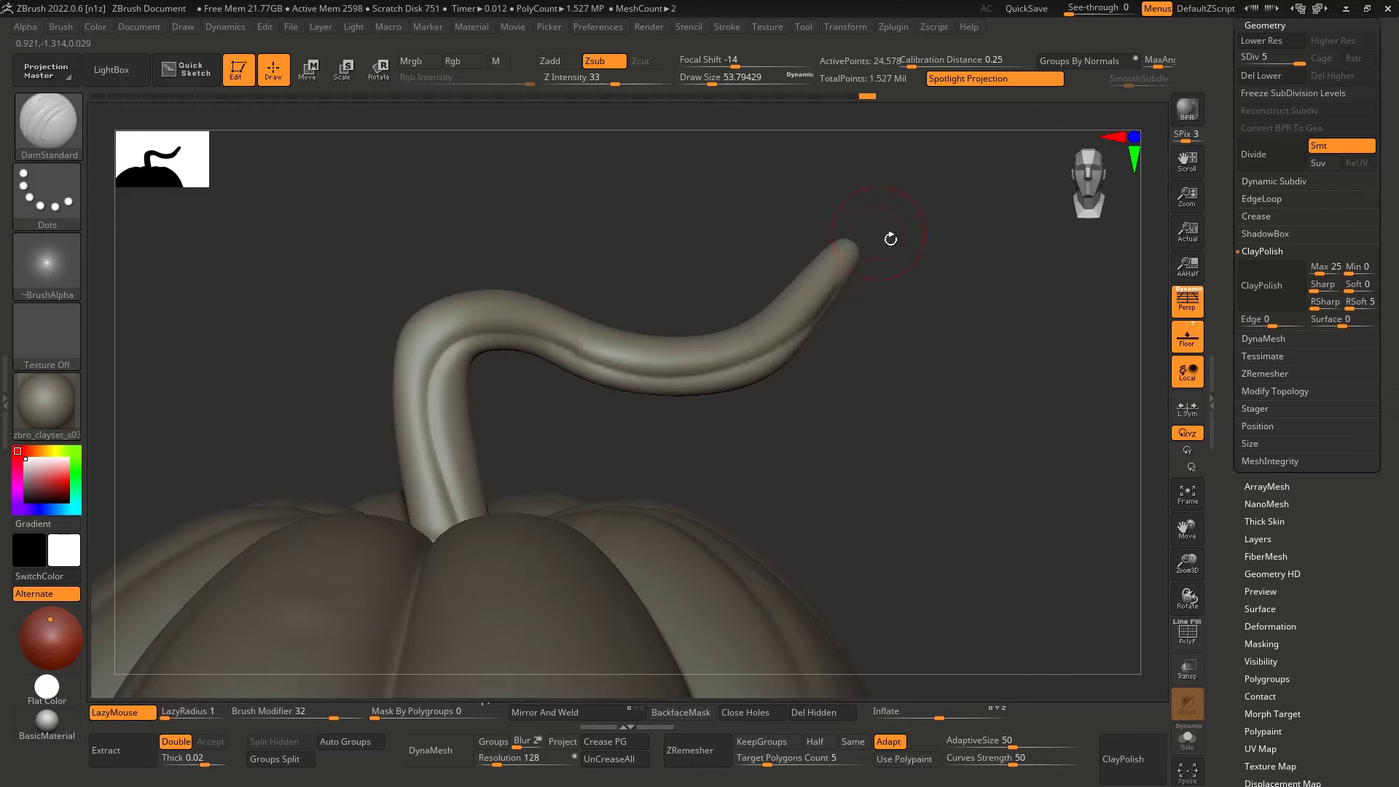
key(ctrl+z)
key(ctrl+z)
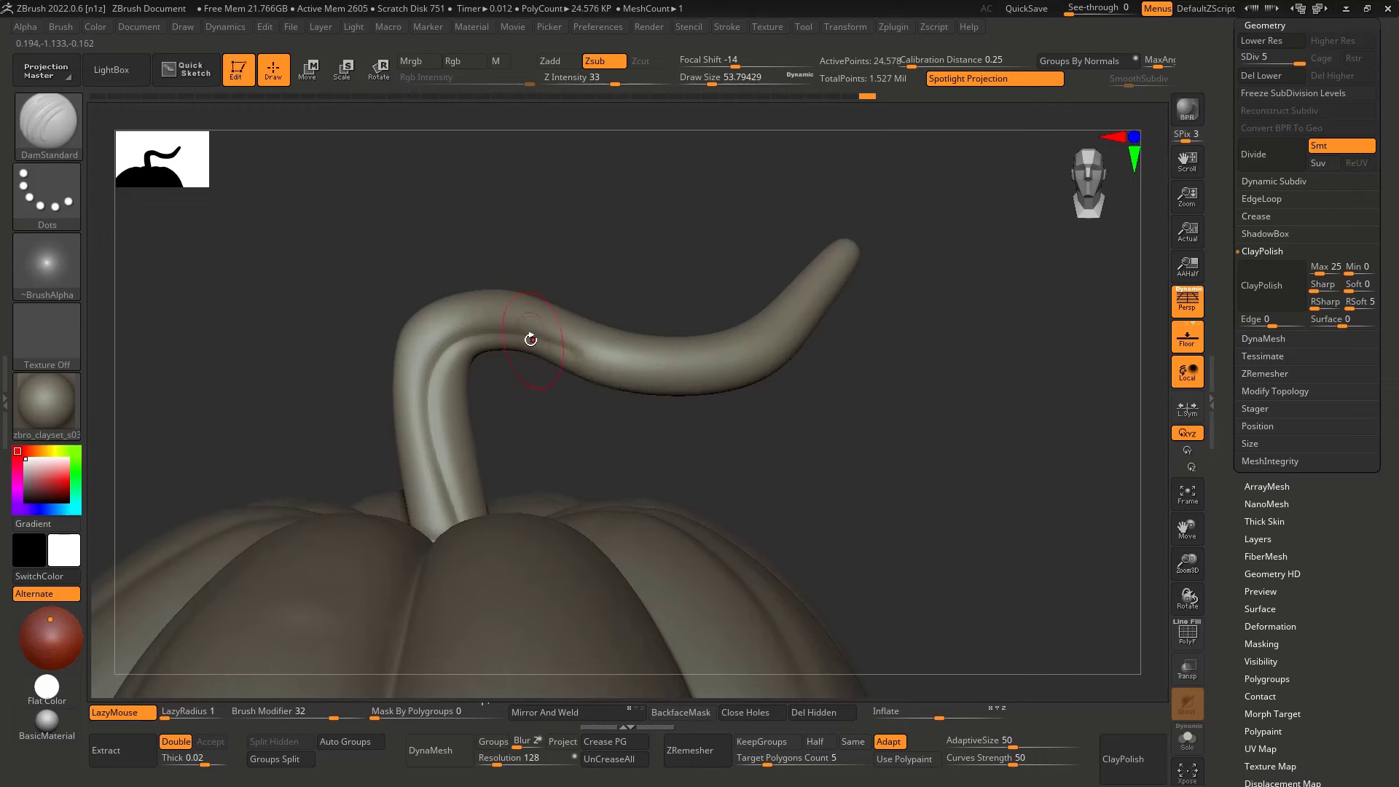
key(ctrl+z)
drag(611, 362, 850, 266)
key(ctrl+z)
Try carving the groove through the stem's outer curve and smoothing it near the tip
right_drag(496, 348, 571, 359)
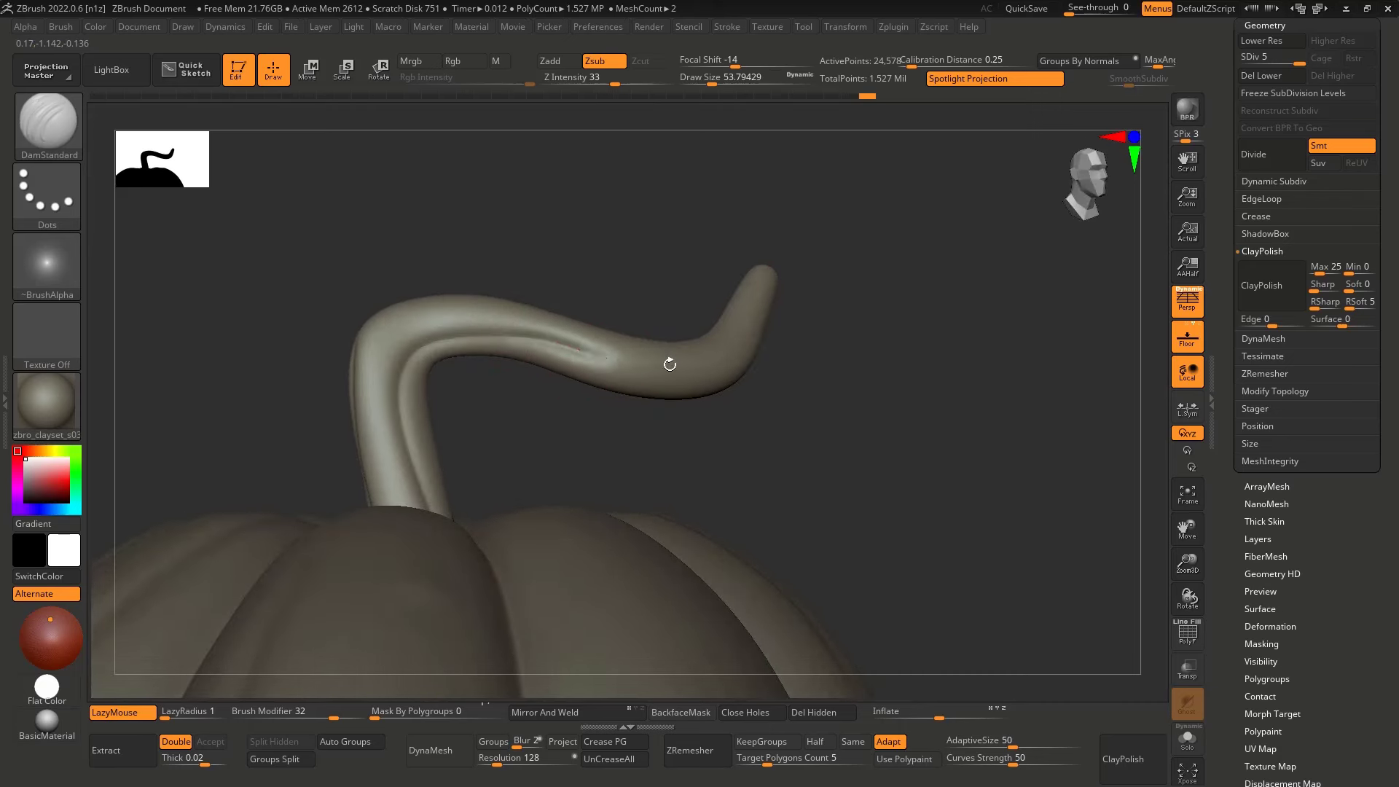
mouse_move(670, 363)
mouse_down()
mouse_move(680, 334)
mouse_move(800, 310)
mouse_up()
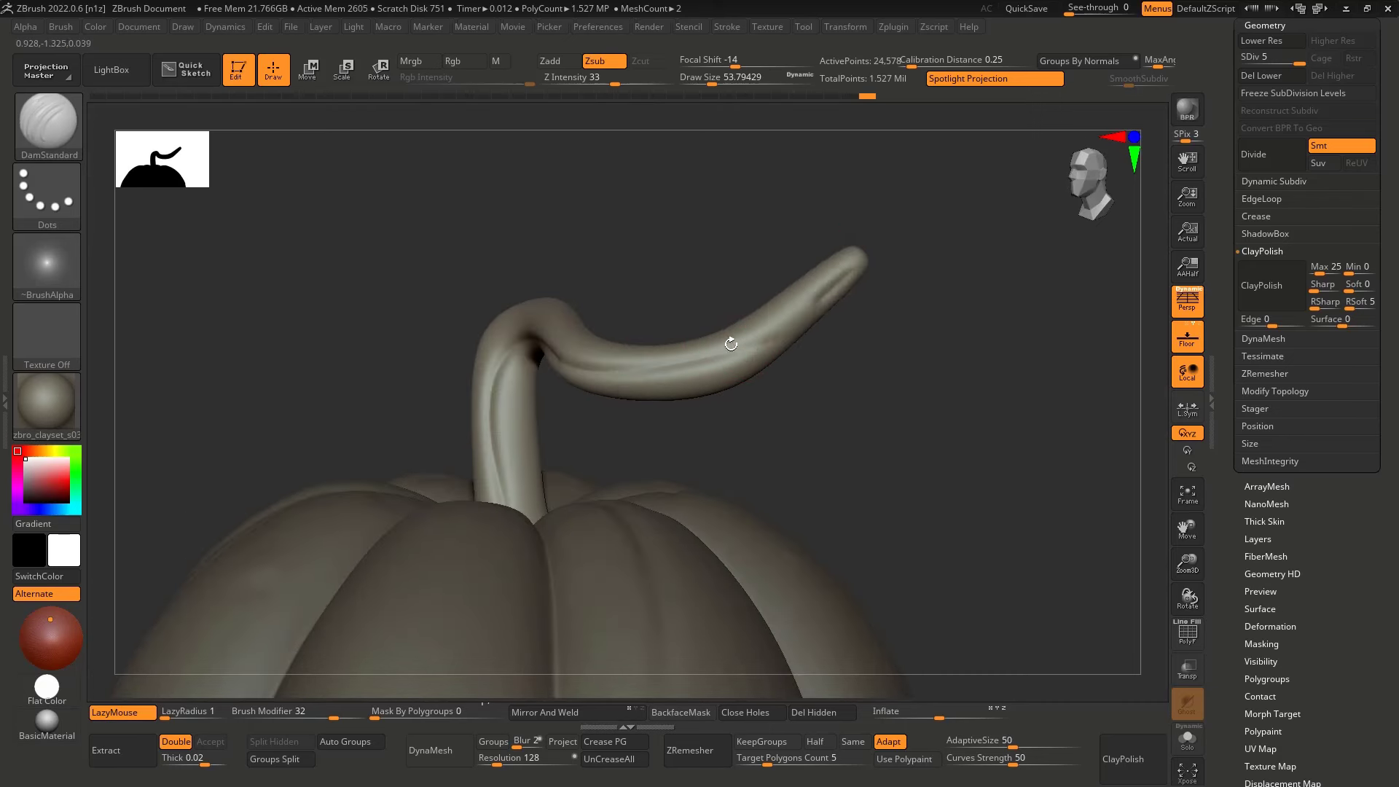
drag(731, 344, 816, 300)
mouse_move(816, 301)
shift+mouse_down()
mouse_move(733, 340)
mouse_move(859, 251)
shift+mouse_up()
mouse_move(776, 320)
shift+mouse_down()
mouse_move(853, 263)
mouse_move(633, 367)
mouse_move(846, 287)
shift+mouse_up()
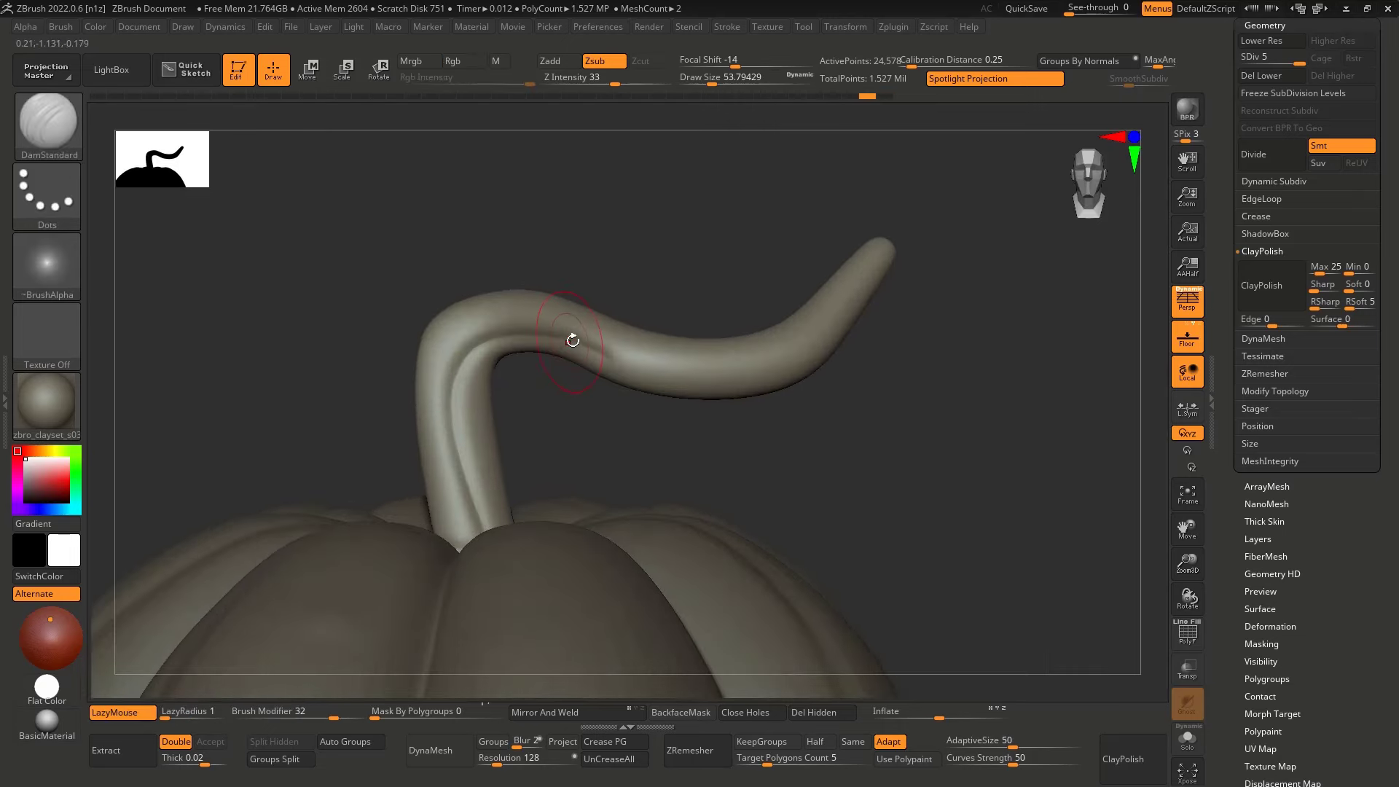
key(ctrl+z)
key(ctrl+z)
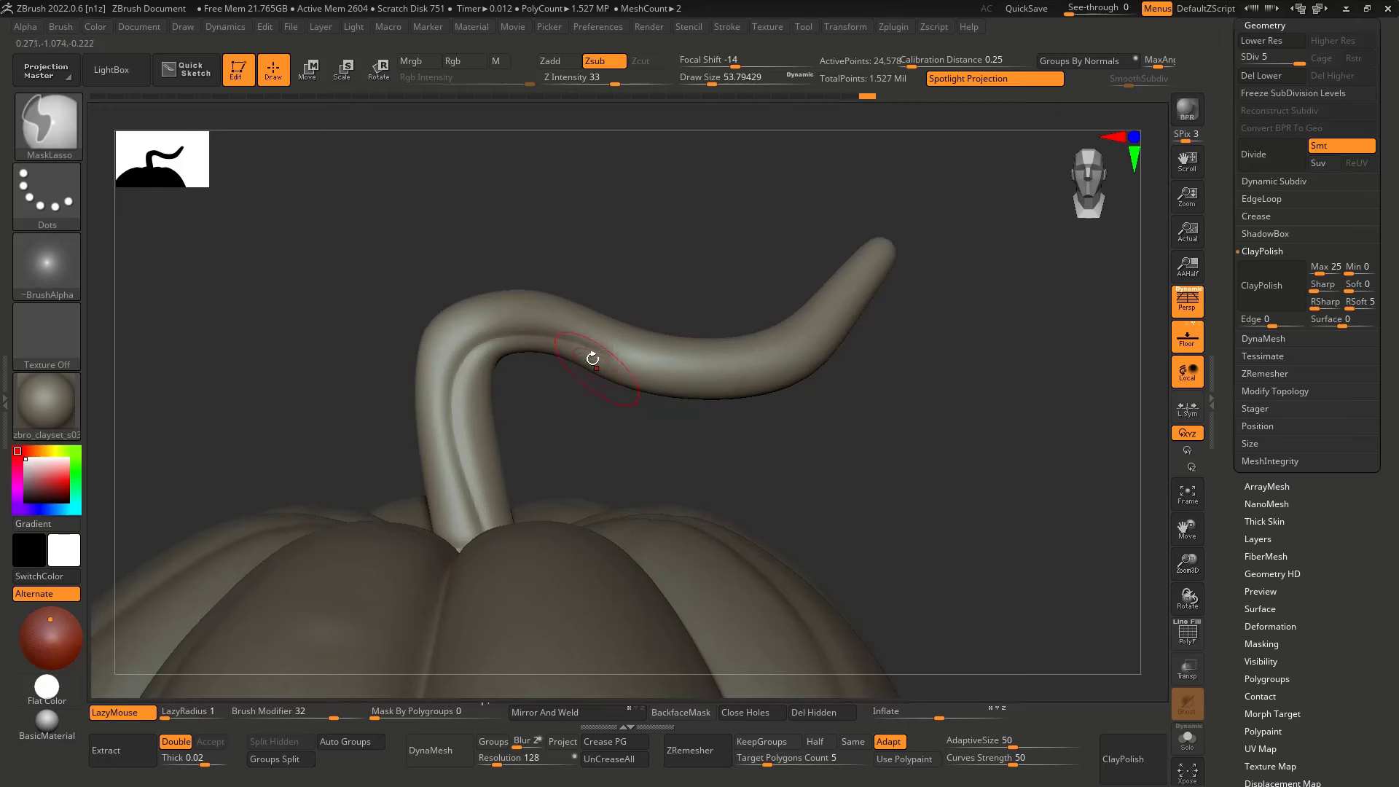
key(ctrl+z)
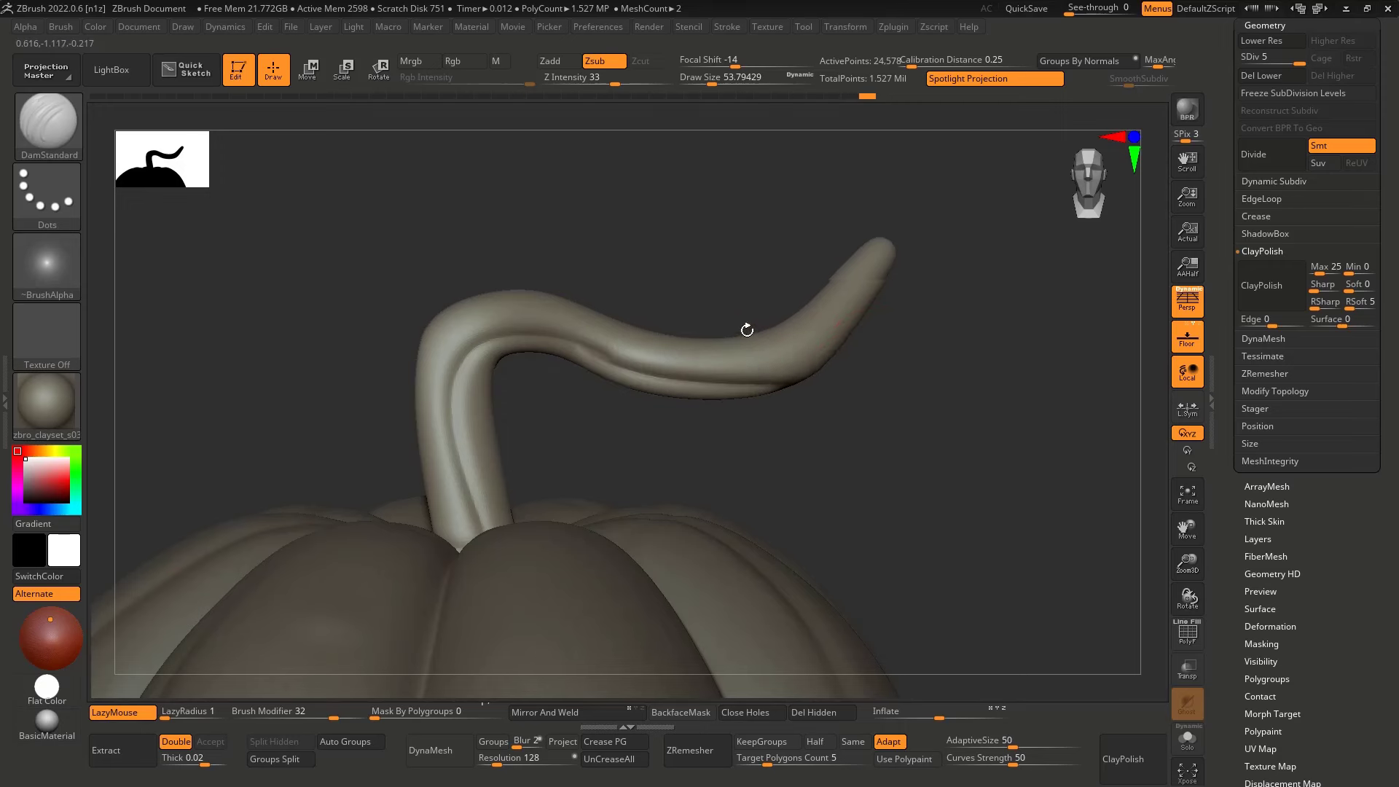
drag(746, 331, 718, 369)
key(ctrl+z)
Isolate the stem and rework the groove along its middle section, carving it from the first bend toward the tip
drag(588, 324, 581, 352)
key(alt+s)
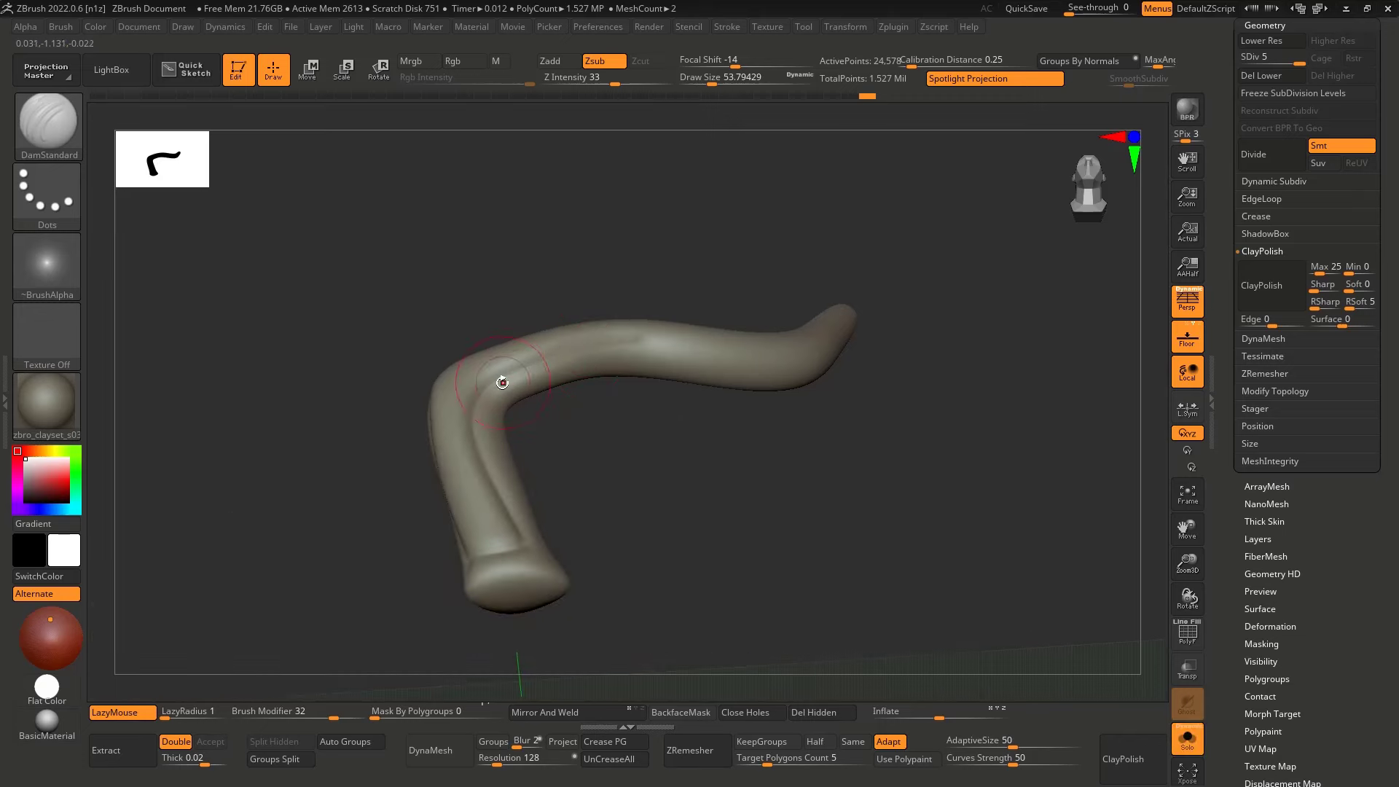
right_drag(652, 339, 790, 367)
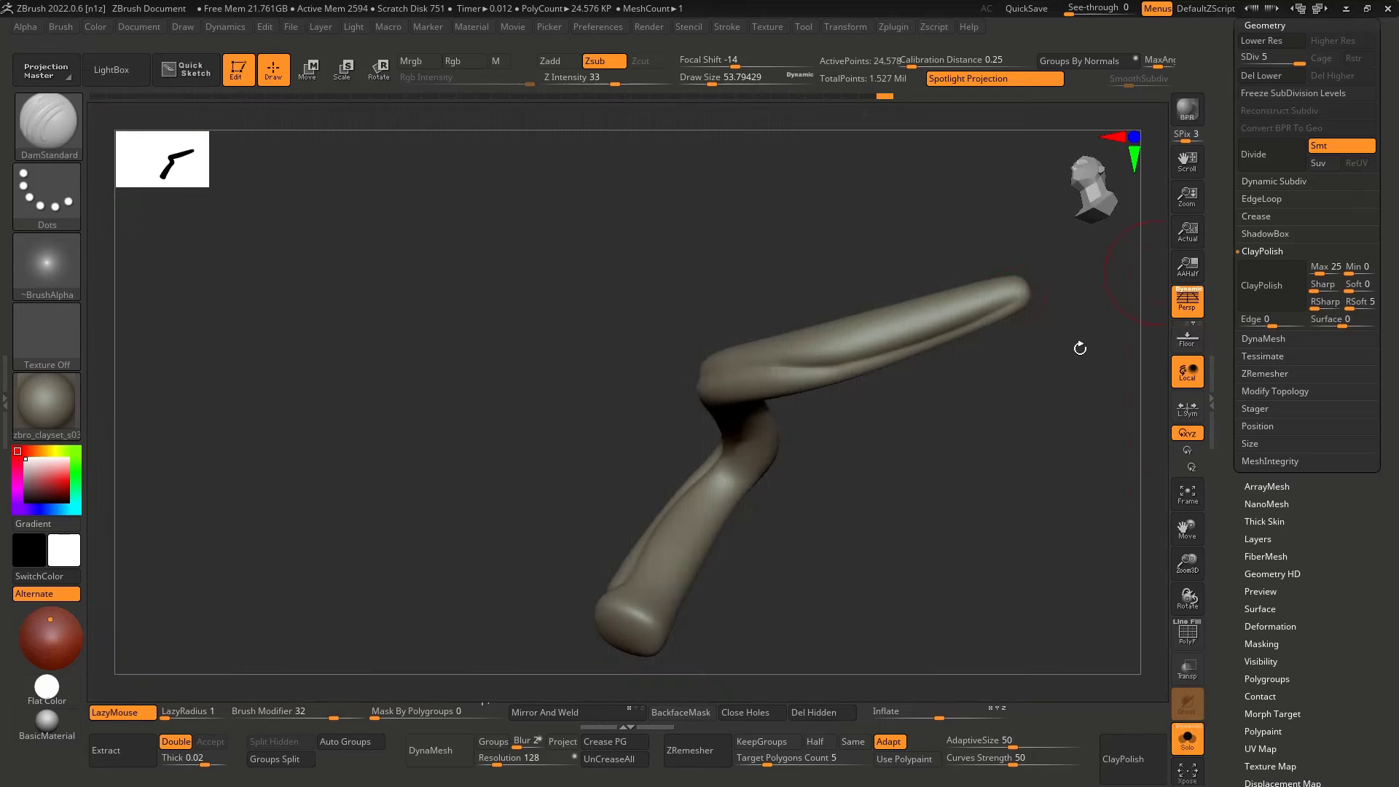
key(ctrl+z)
key(ctrl+z)
key(ctrl+z)
key(ctrl+z)
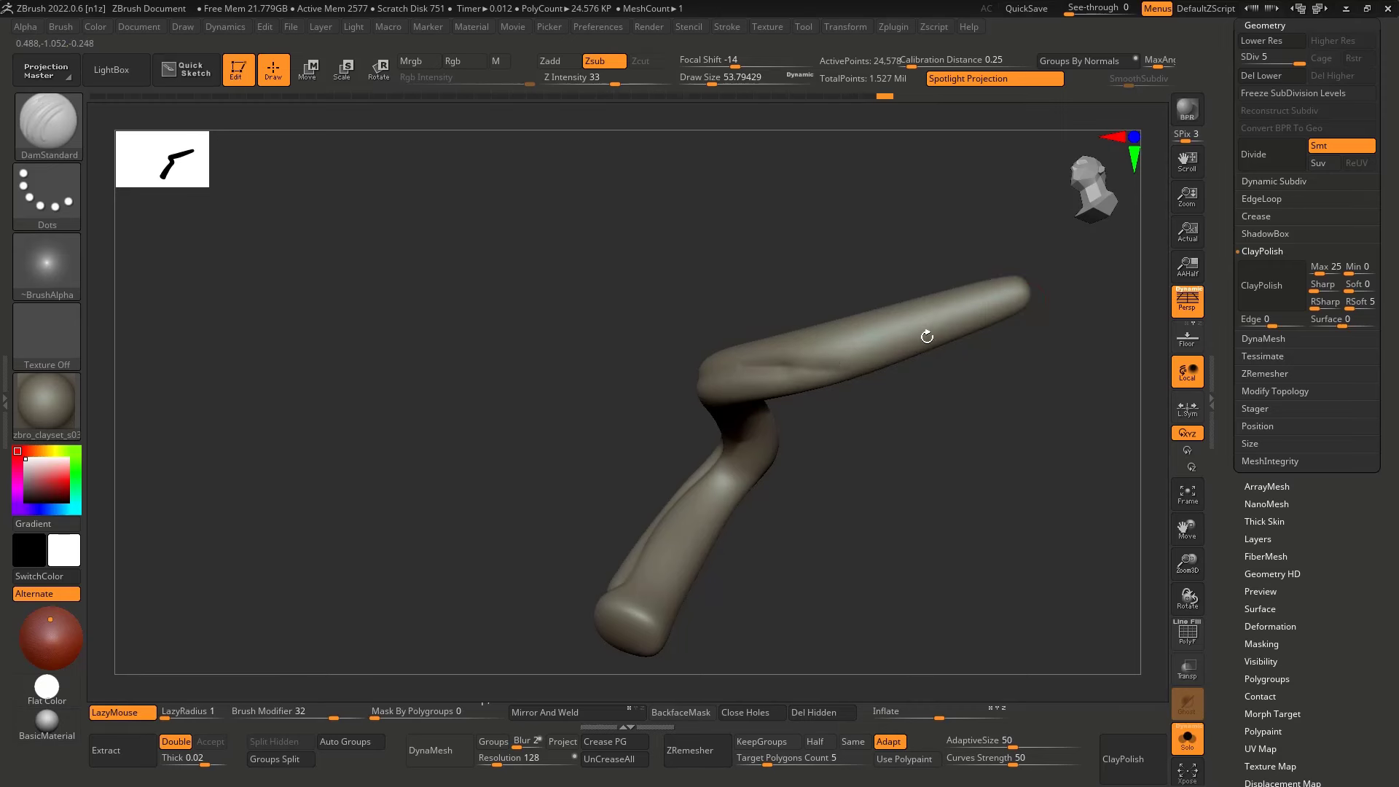
right_drag(865, 350, 804, 373)
right_drag(593, 371, 750, 365)
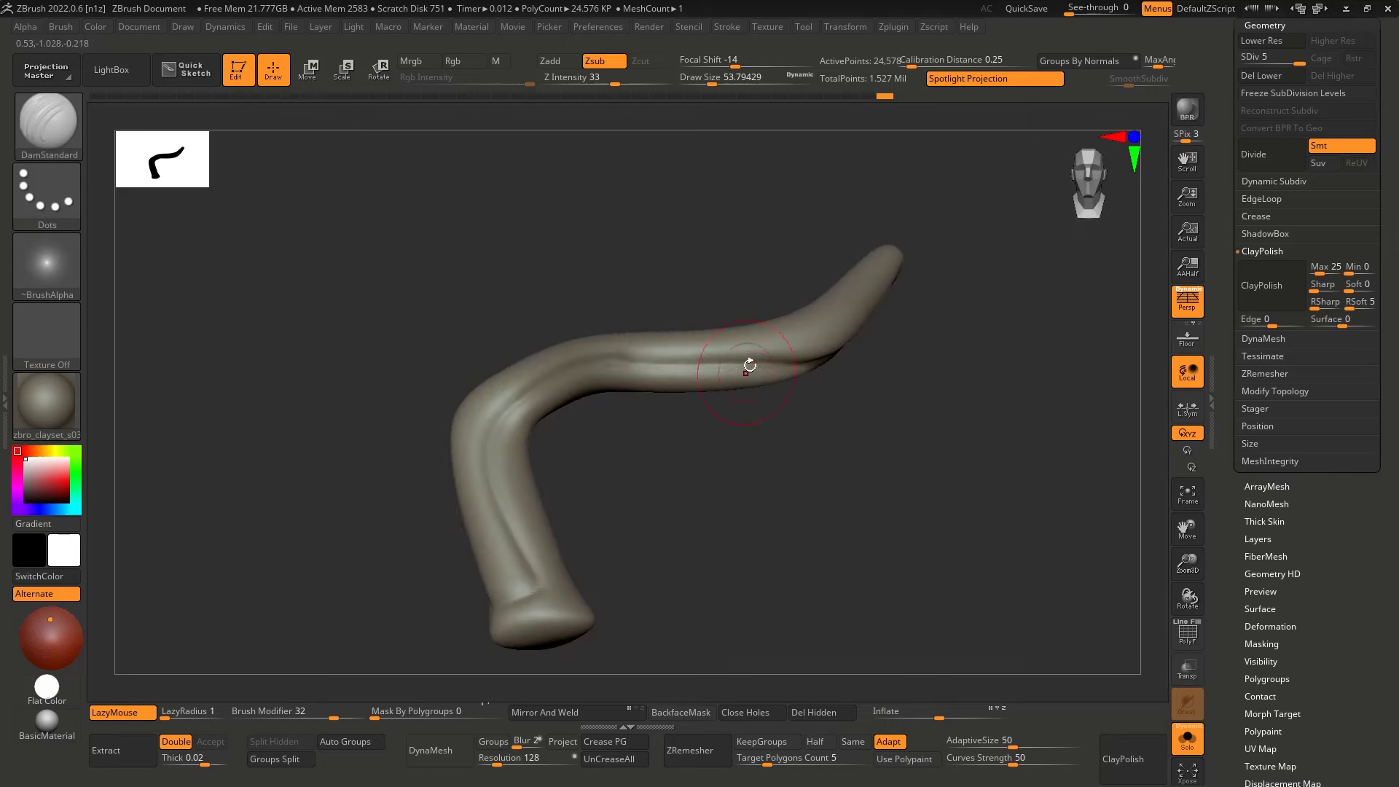
right_drag(607, 375, 693, 325)
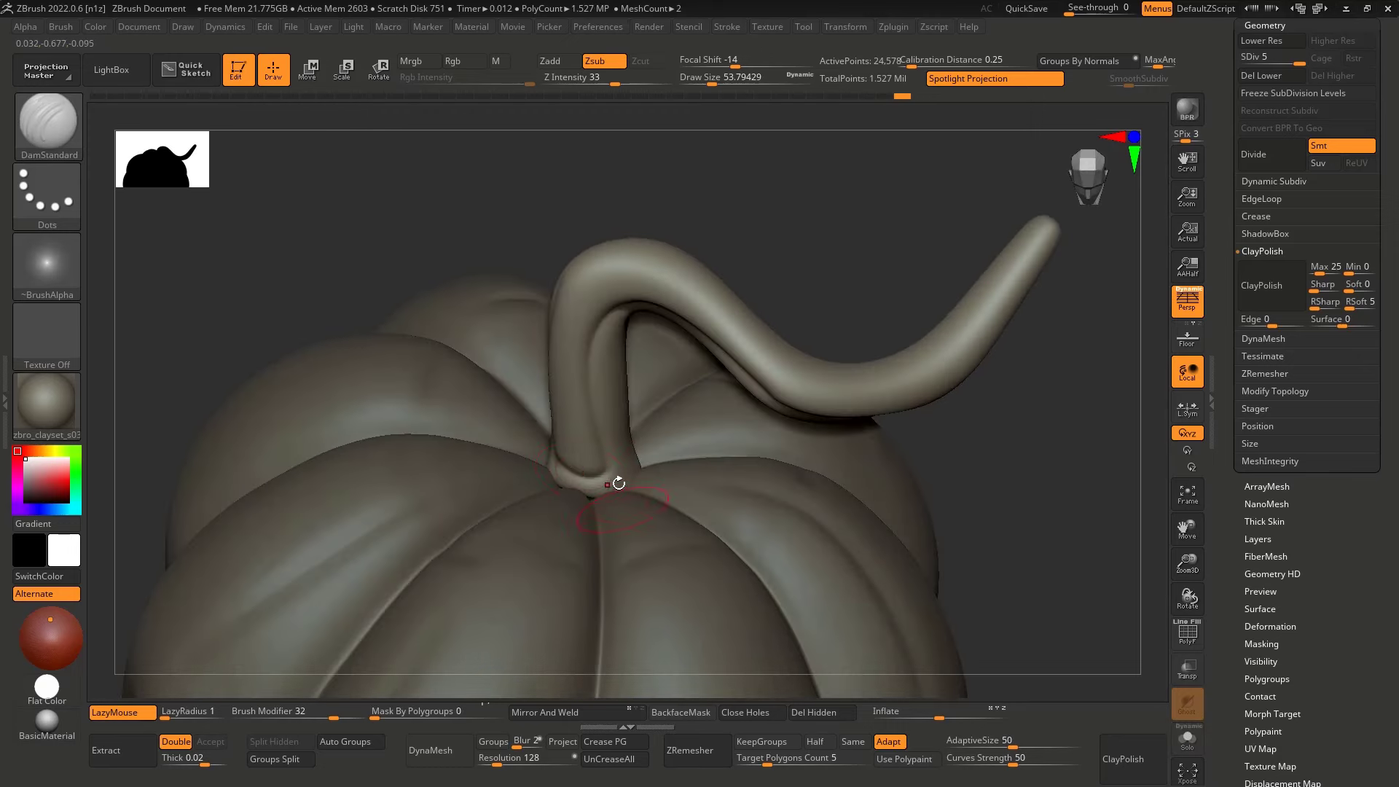
Reduce the DamStandard draw size to about 49 and refine the grooves where the stem meets the pumpkin
ctrl+right_drag(615, 478, 599, 376)
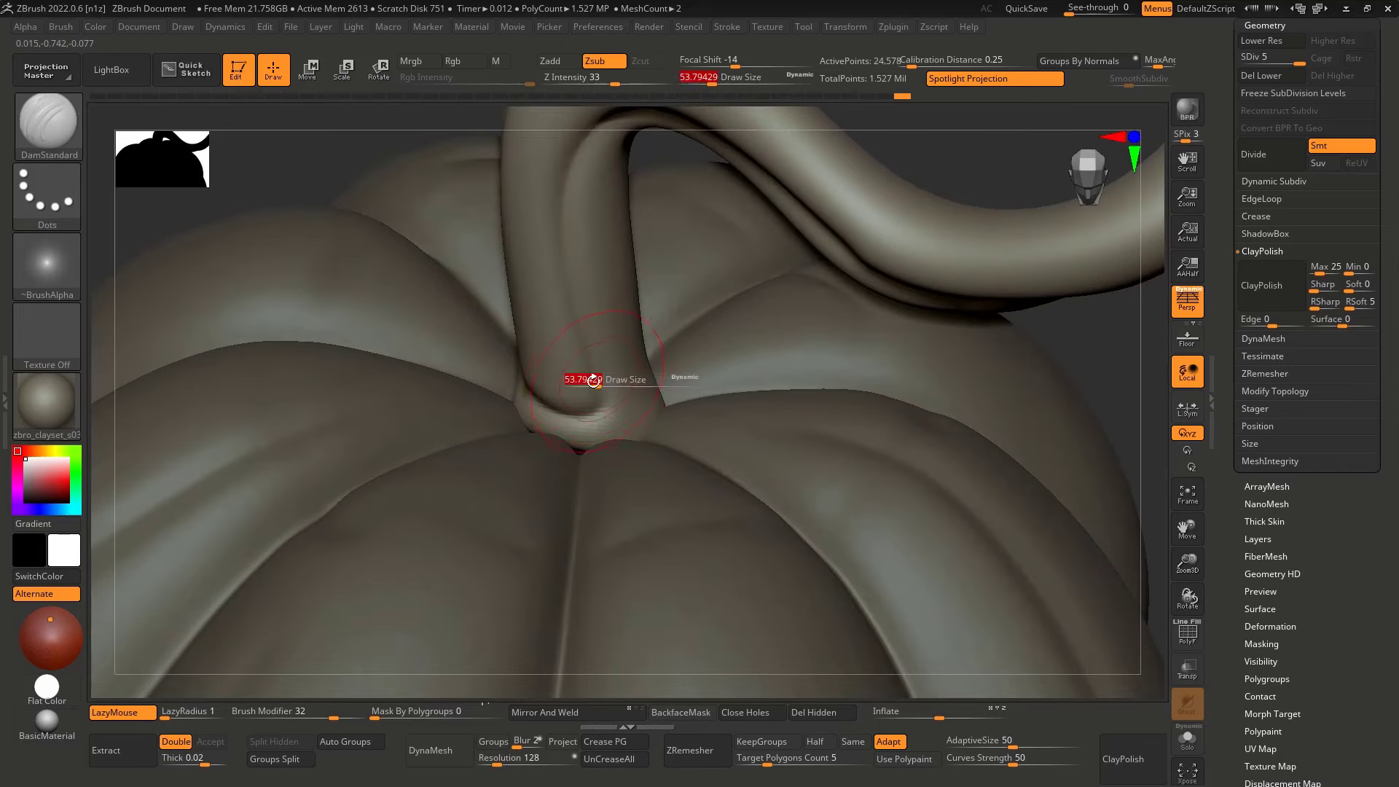
drag(593, 381, 587, 380)
mouse_move(588, 380)
right_down()
mouse_move(578, 391)
mouse_move(596, 414)
mouse_move(624, 374)
mouse_move(733, 306)
mouse_move(648, 261)
mouse_move(644, 304)
mouse_move(874, 262)
mouse_move(694, 344)
mouse_move(717, 237)
right_up()
right_drag(594, 374, 670, 319)
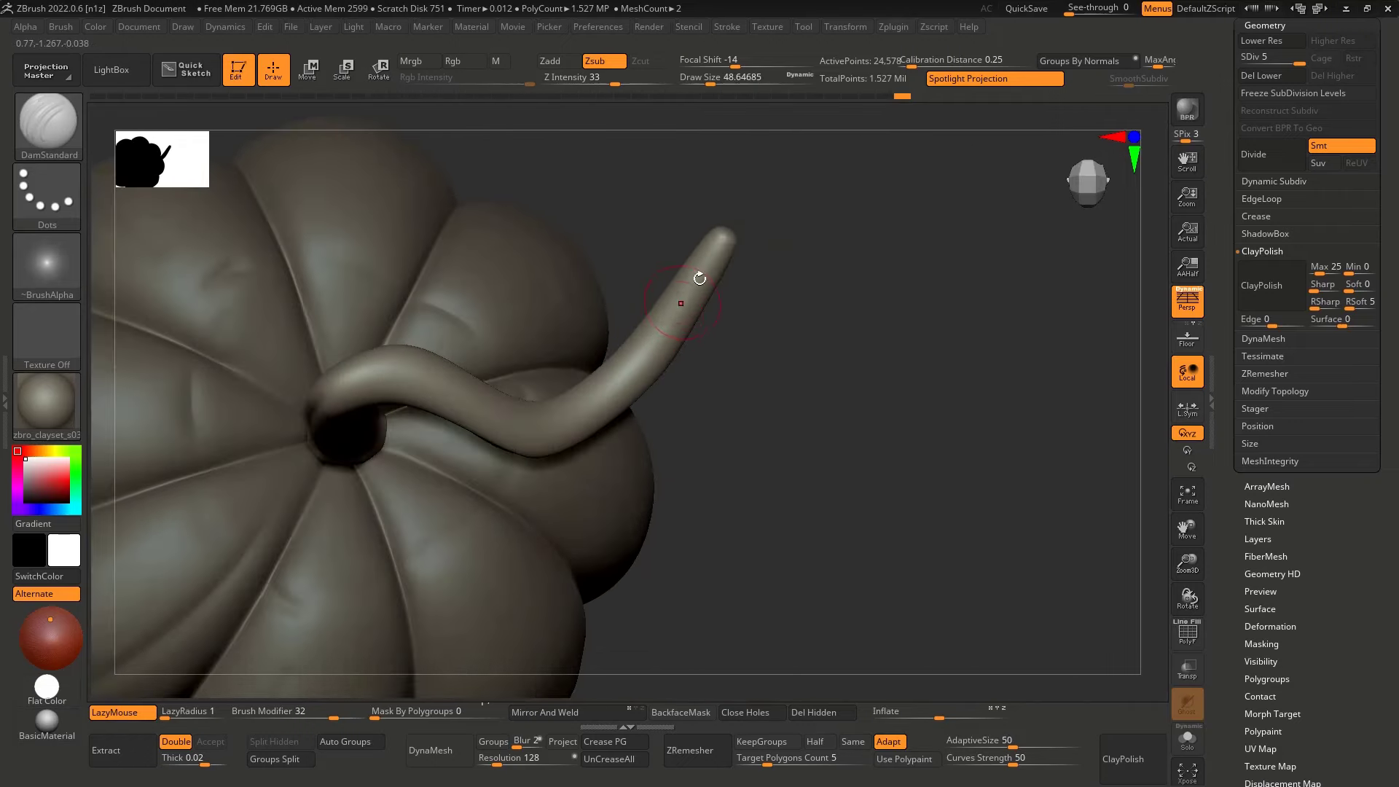
Isolate the stem and carve a long DamStandard groove along the side of its middle section, starting at the first bend
shift+right_drag(549, 407, 763, 418)
right_drag(562, 400, 720, 396)
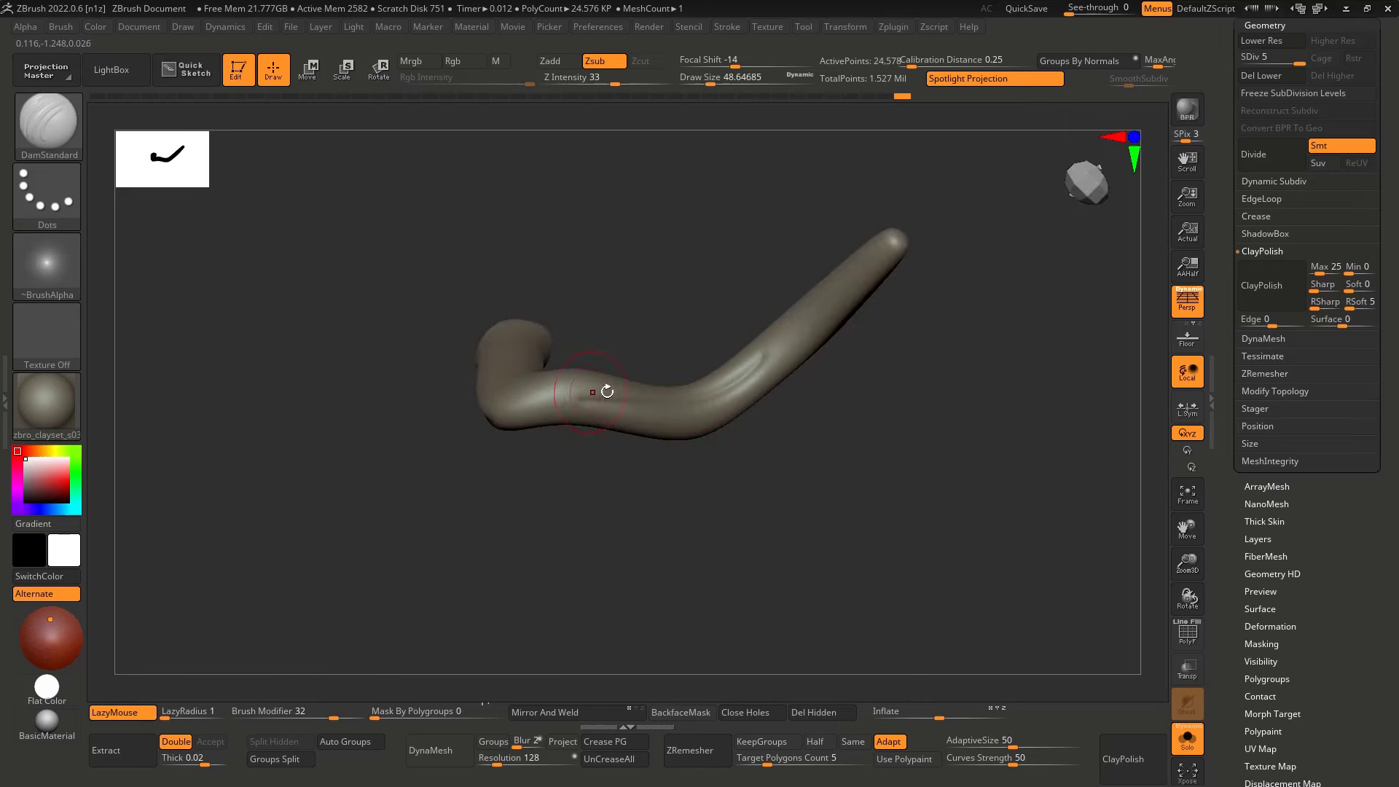
right_drag(607, 392, 623, 400)
right_drag(527, 354, 740, 321)
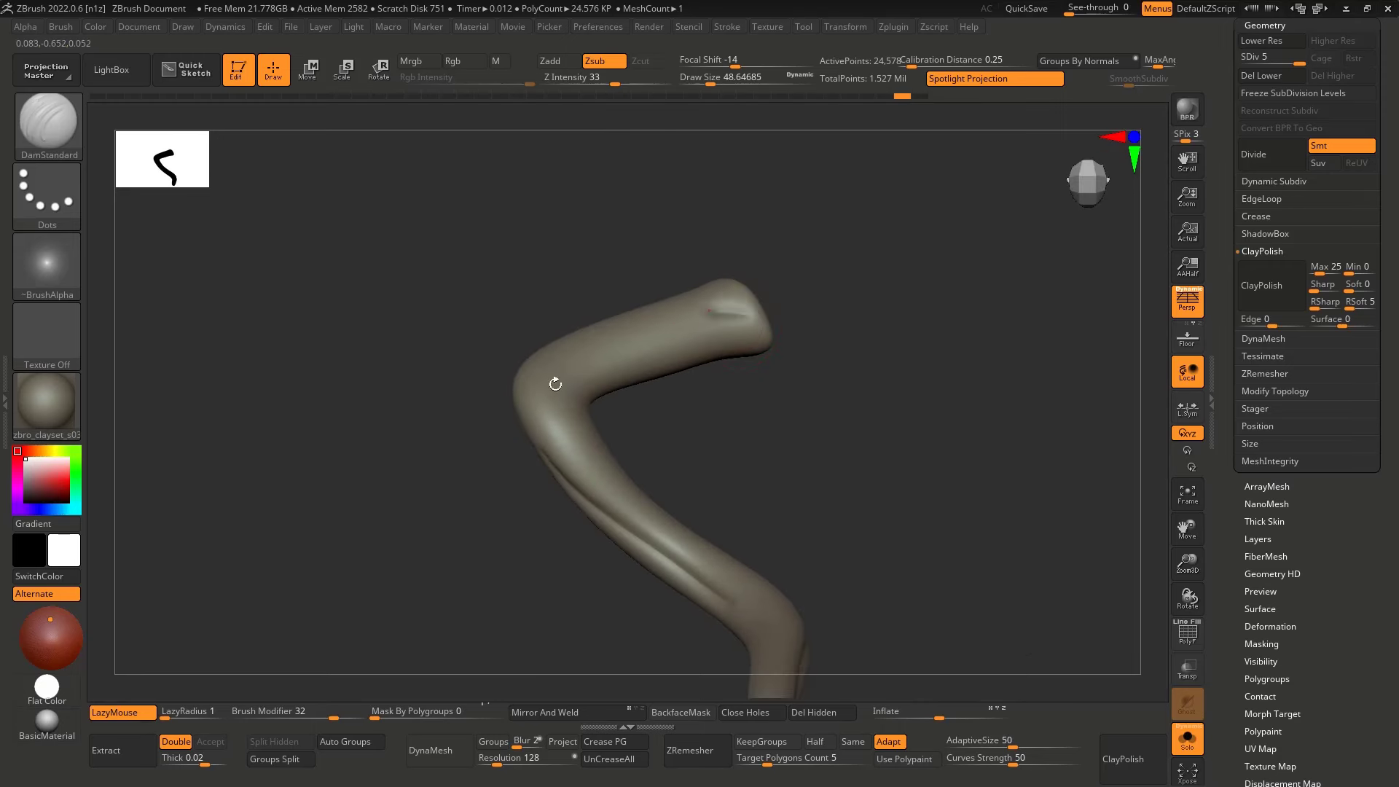
right_drag(592, 403, 702, 314)
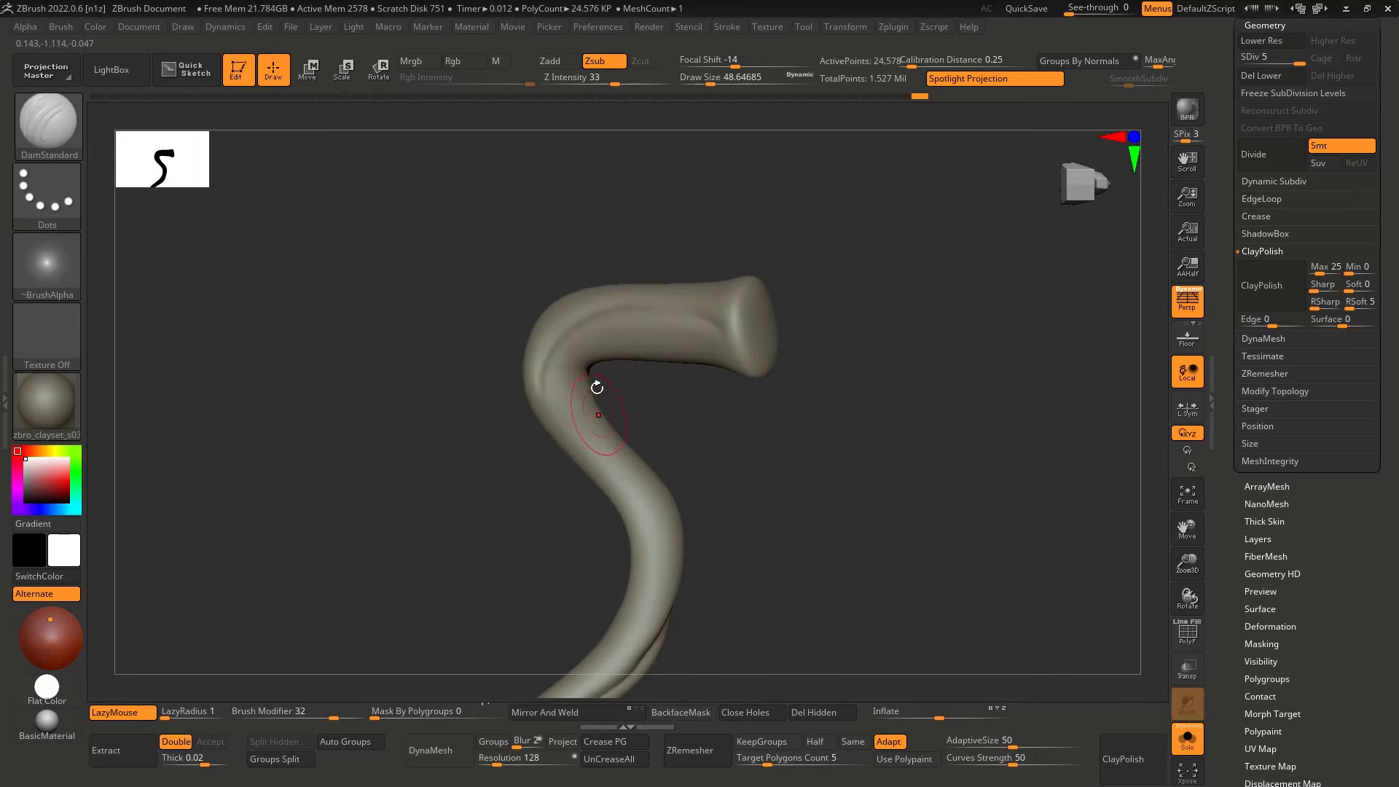
Carve the groove along the underside of the stem through the inside of the first bend and toward the base
right_drag(597, 387, 661, 304)
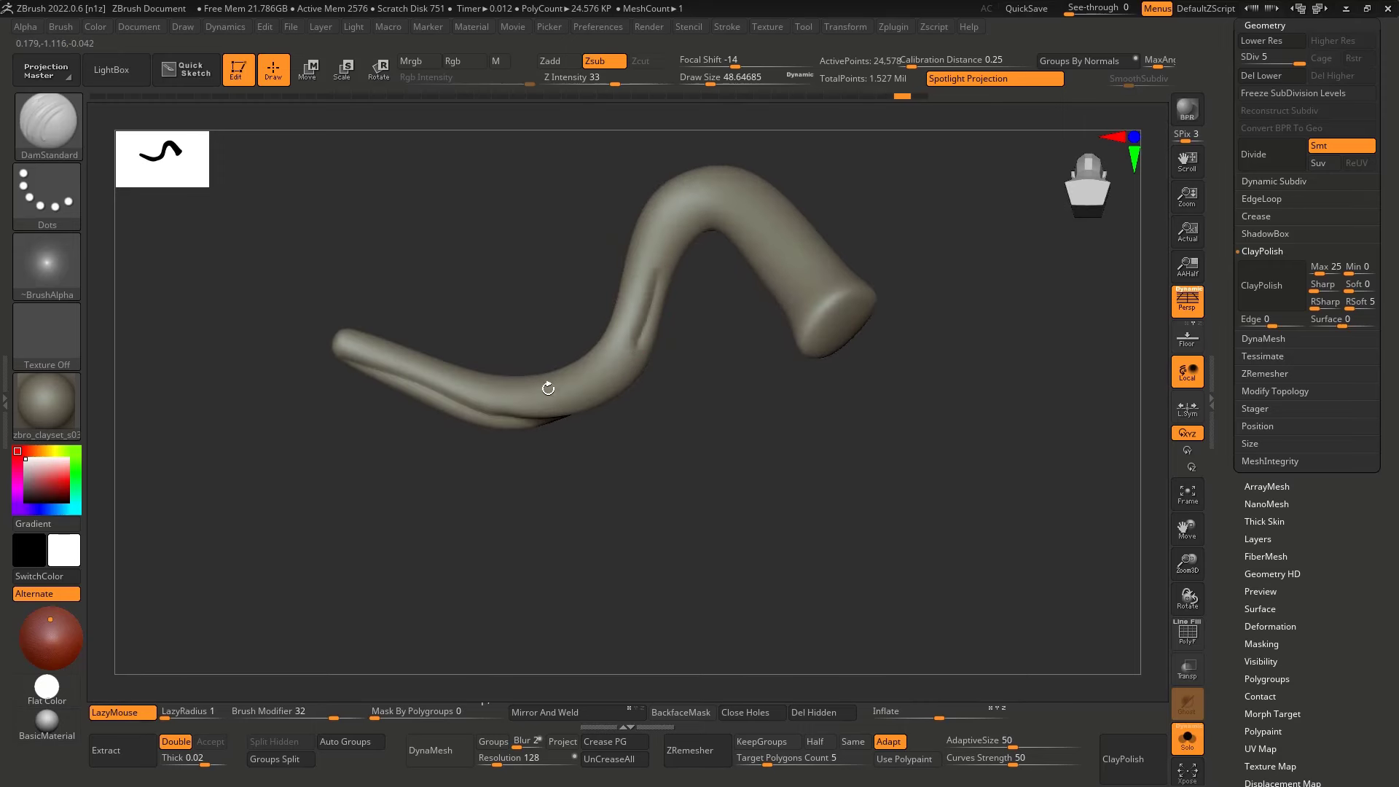
right_drag(548, 388, 746, 216)
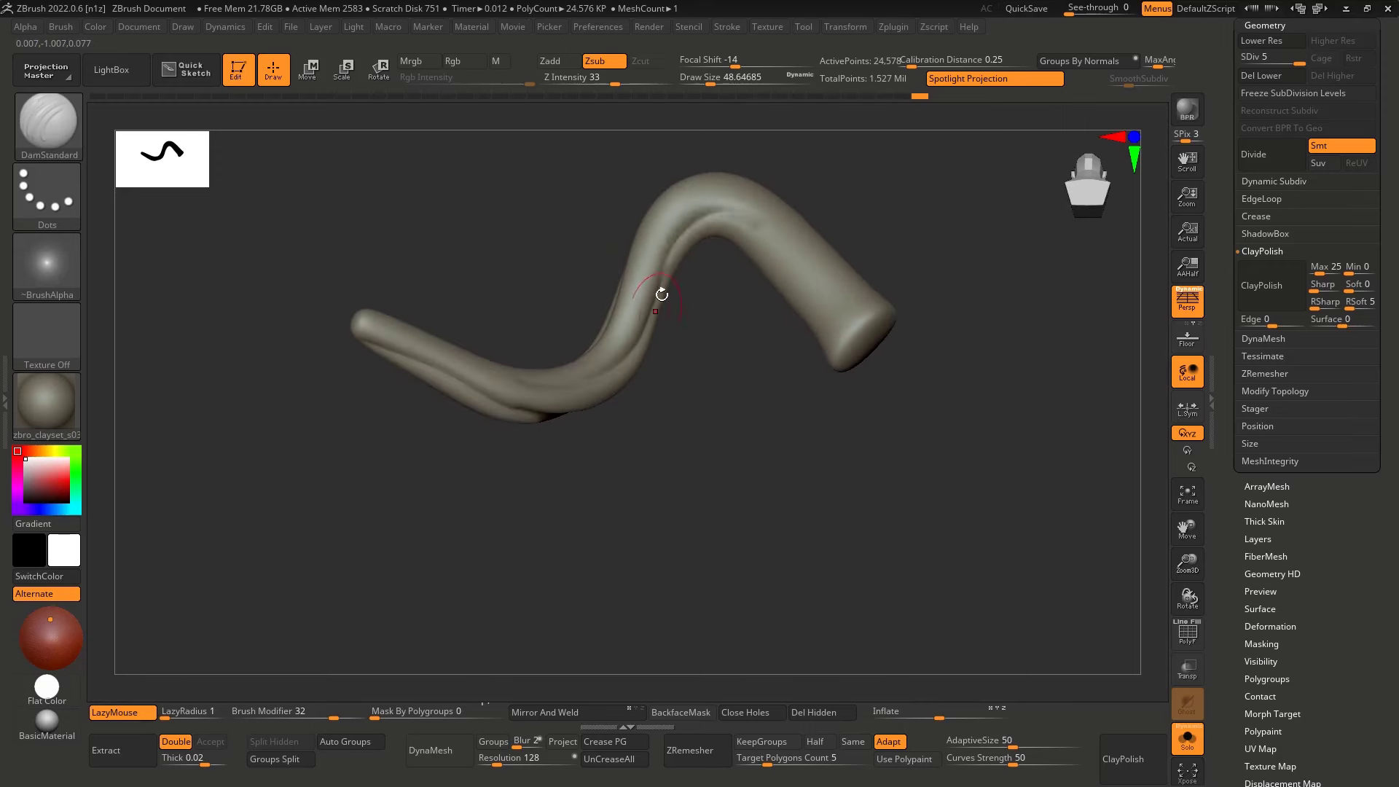
right_drag(800, 325, 682, 301)
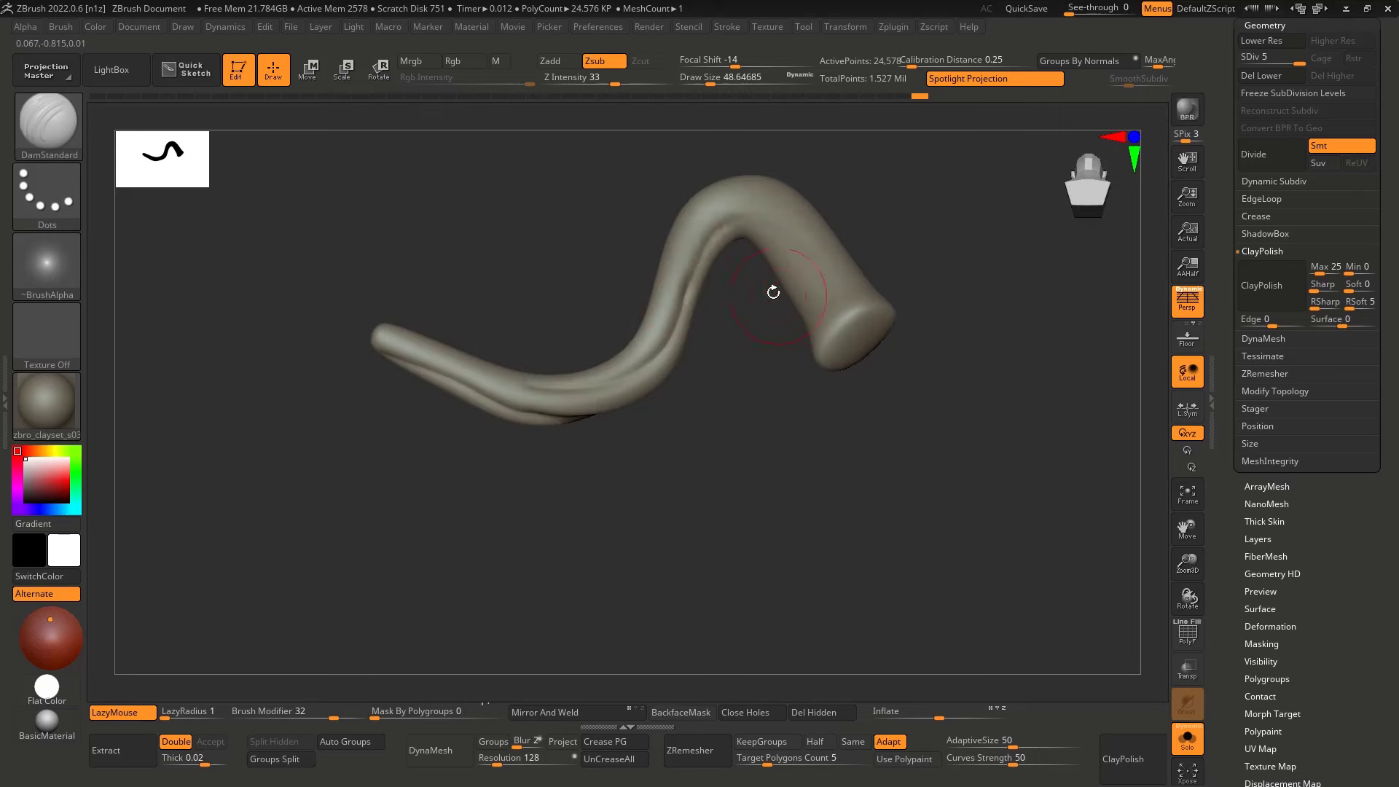
right_drag(773, 292, 653, 234)
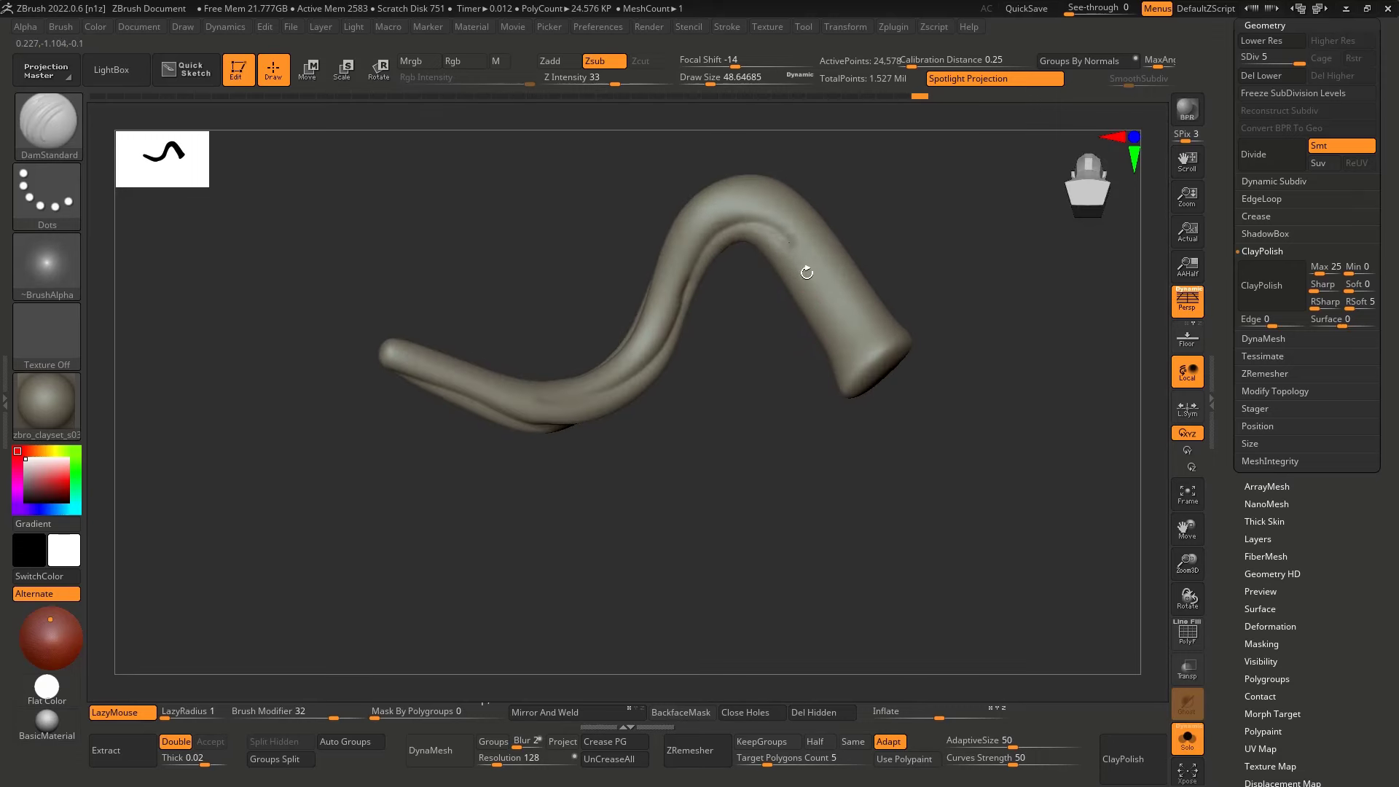
drag(807, 272, 872, 320)
right_drag(872, 352, 708, 277)
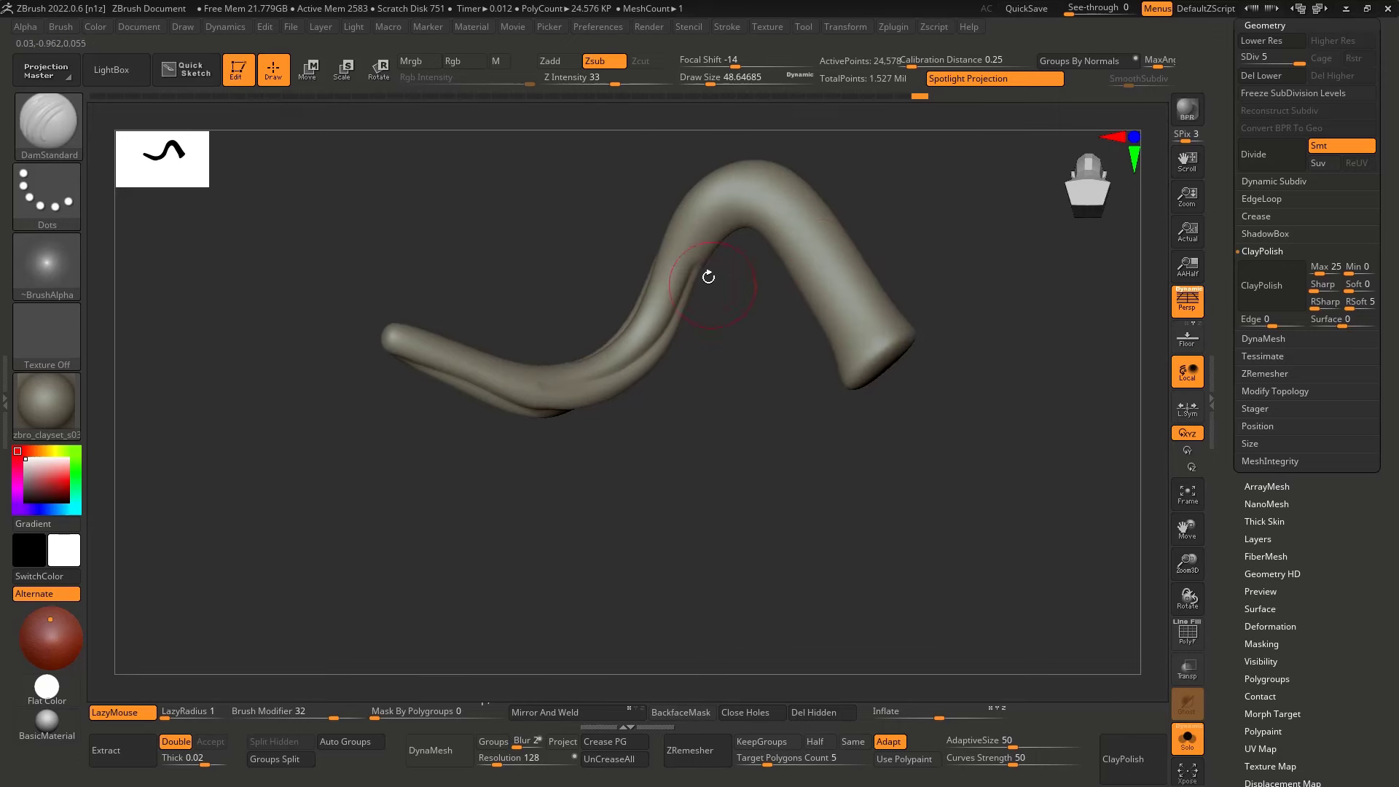
Continue the grooves from the first bend to the stem's base and carve a ring around the base end
right_drag(855, 334, 641, 397)
right_drag(741, 378, 807, 364)
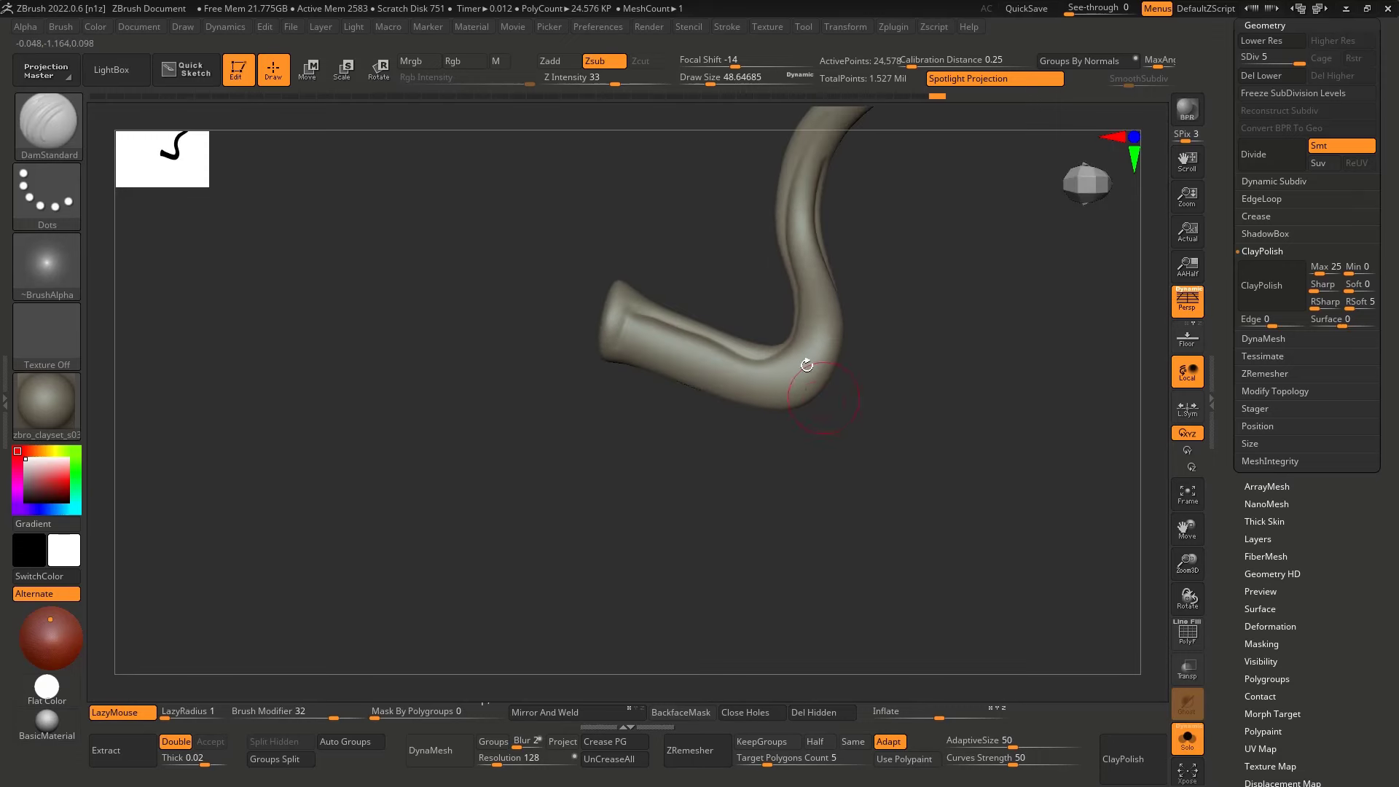
right_drag(615, 369, 623, 314)
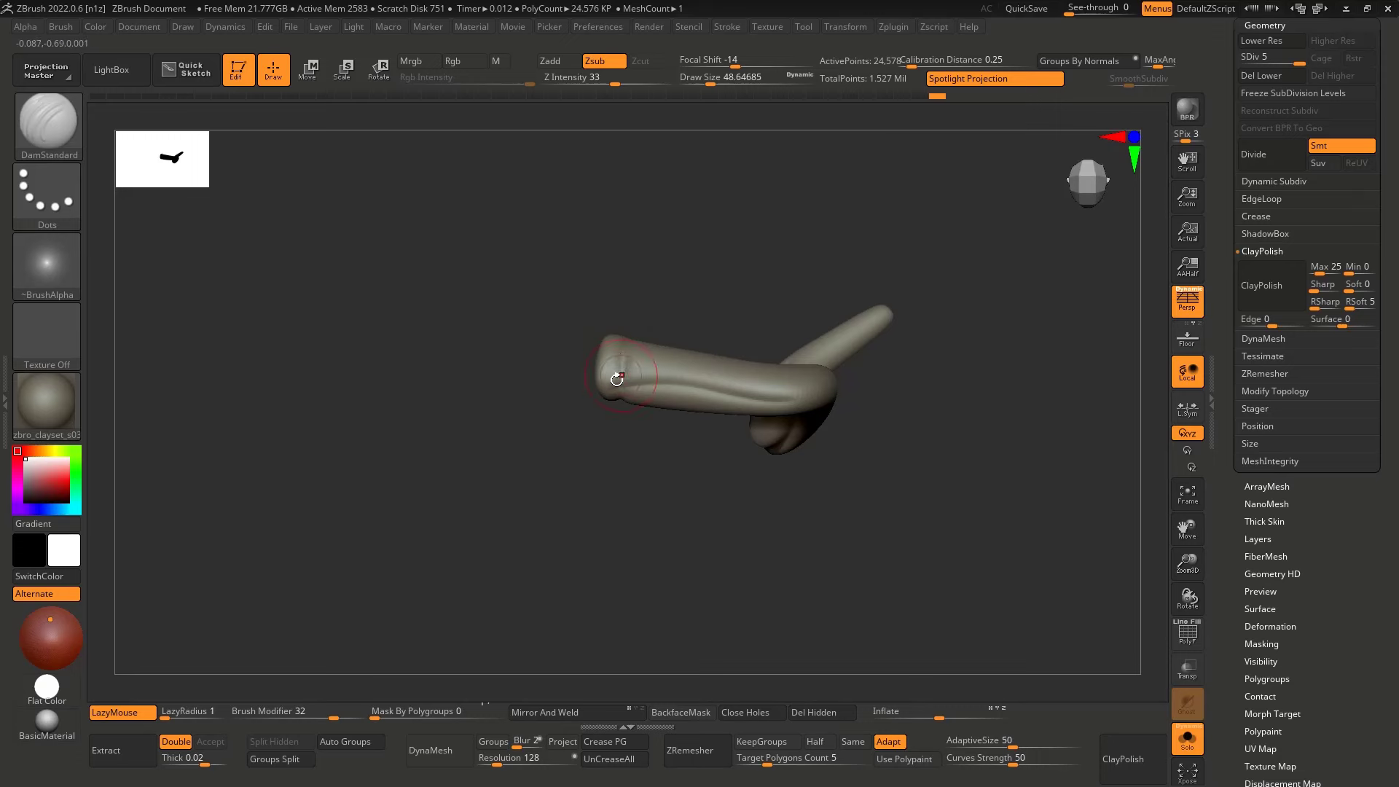
right_drag(619, 399, 629, 372)
mouse_move(657, 319)
right_down()
mouse_move(659, 304)
mouse_move(709, 307)
mouse_move(701, 295)
mouse_move(781, 303)
mouse_move(669, 362)
mouse_move(747, 490)
mouse_move(737, 474)
mouse_move(771, 475)
mouse_move(844, 397)
mouse_move(806, 421)
right_up()
Enlarge the draw size to about 65 and rework the groove between the stem's outer bend and its tip
right_drag(1002, 352, 540, 418)
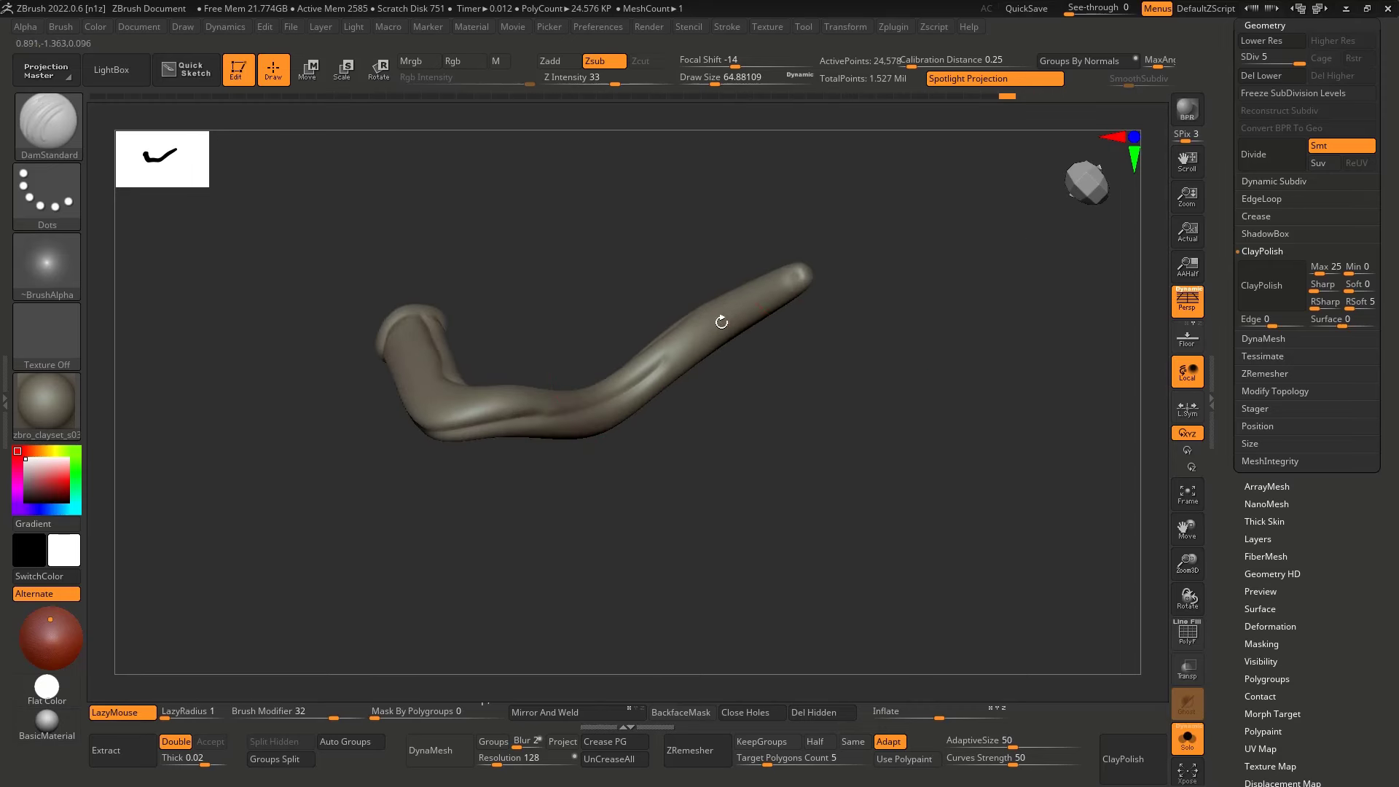
key(ctrl+z)
mouse_move(721, 322)
mouse_down()
mouse_move(654, 374)
mouse_move(817, 274)
mouse_move(653, 378)
mouse_up()
key(ctrl+z)
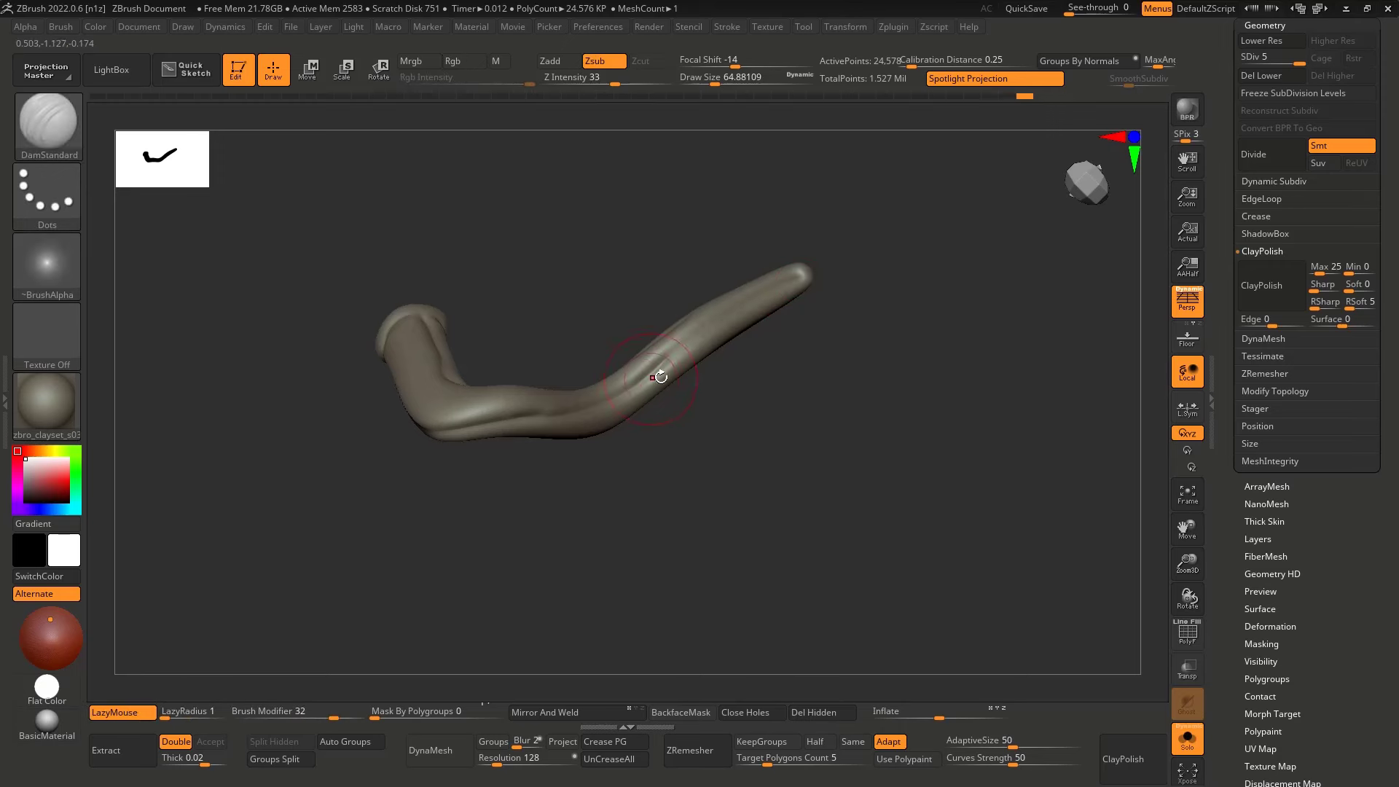
Reduce the draw size to about 44, refine the grooves along the outer half of the stem, and show the pumpkin again
right_drag(684, 381, 604, 378)
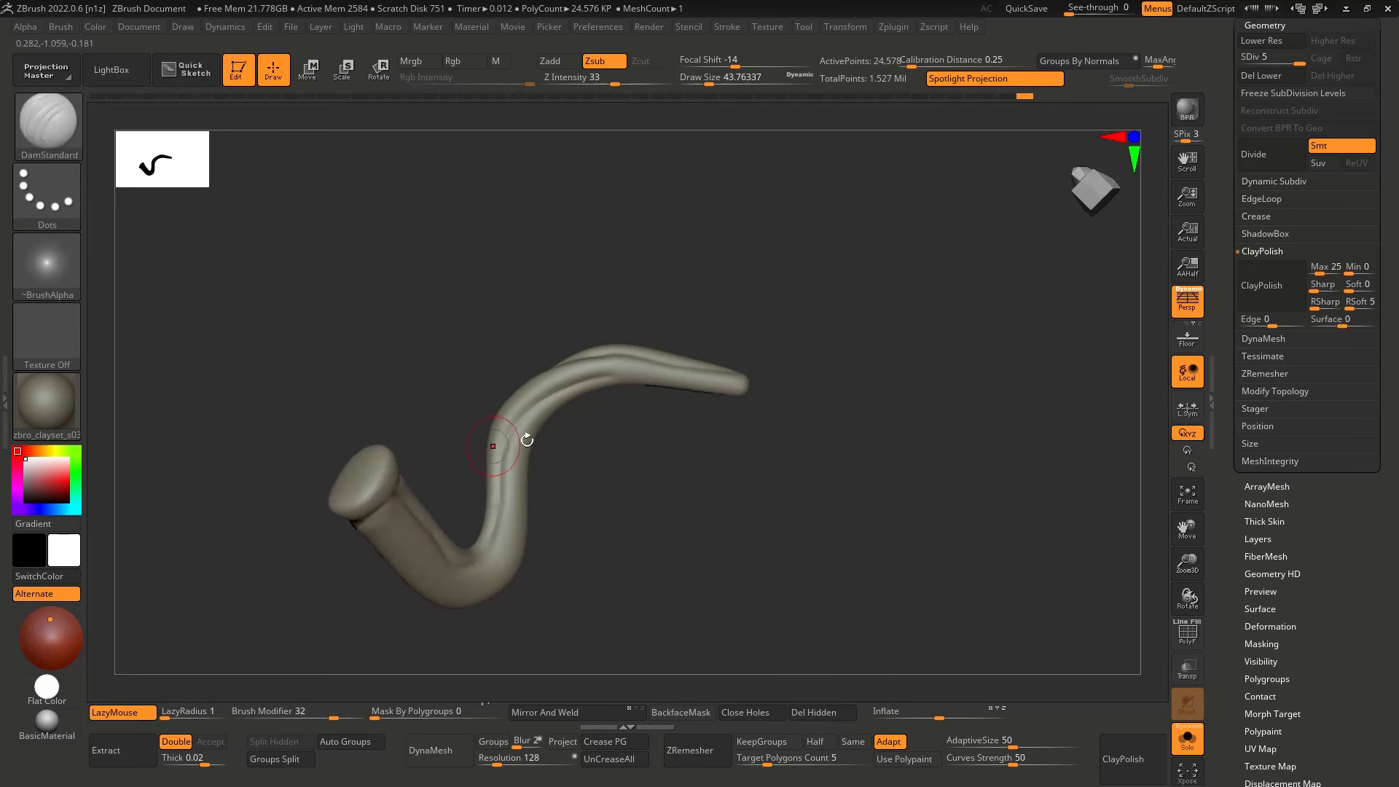
right_drag(527, 440, 551, 362)
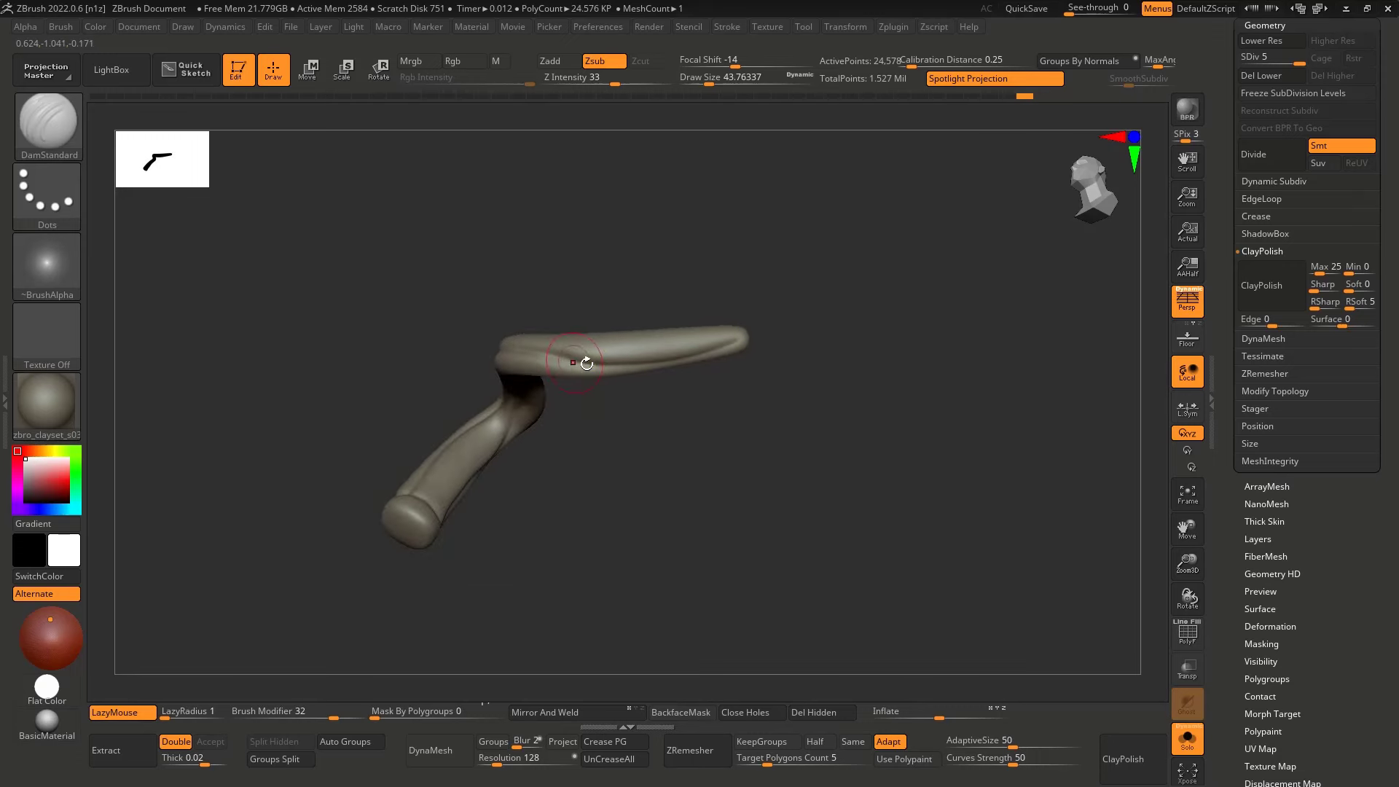
right_drag(684, 381, 622, 406)
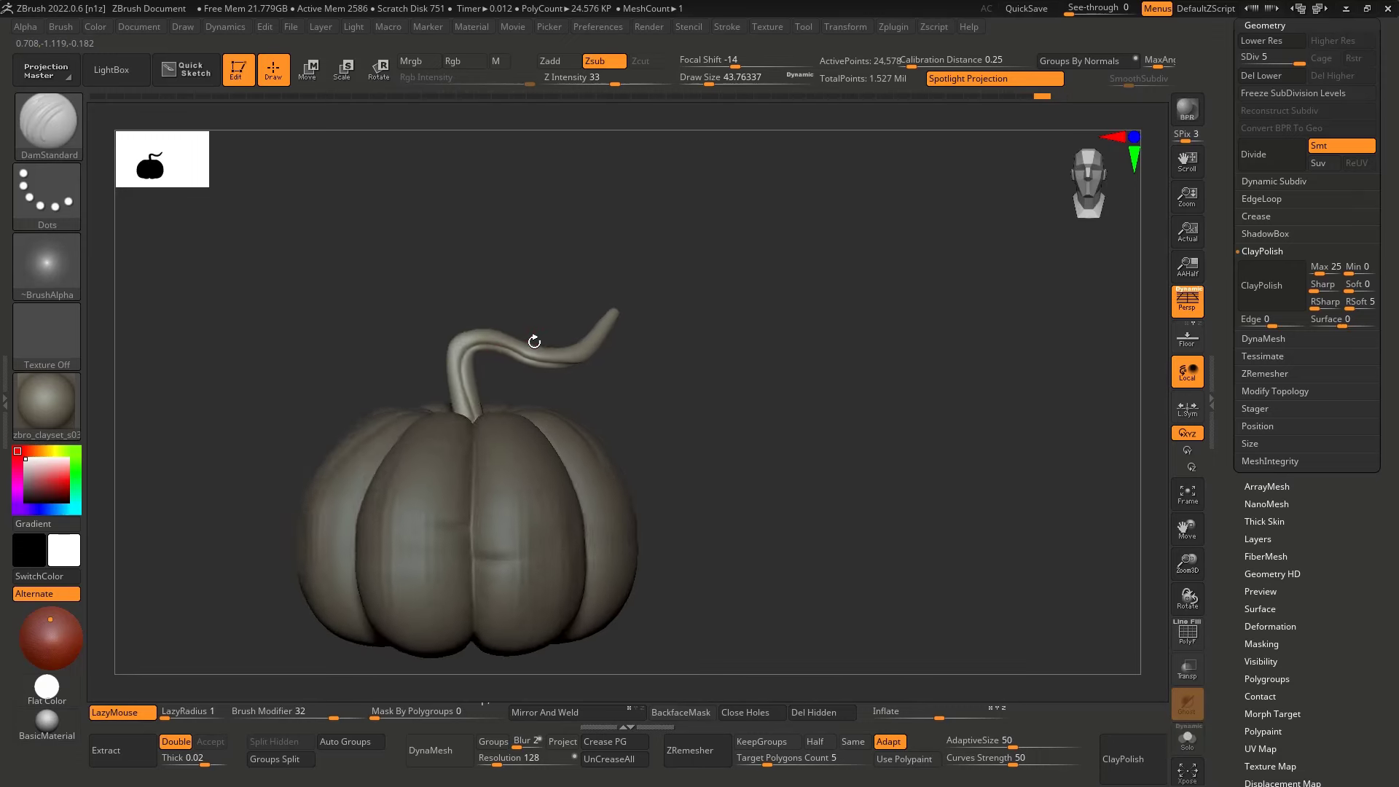
Try building up a raised knob at the stem's first bend with the ClayBuildup brush at draw size about 54, smoothing its edges
ctrl+right_drag(535, 335, 481, 427)
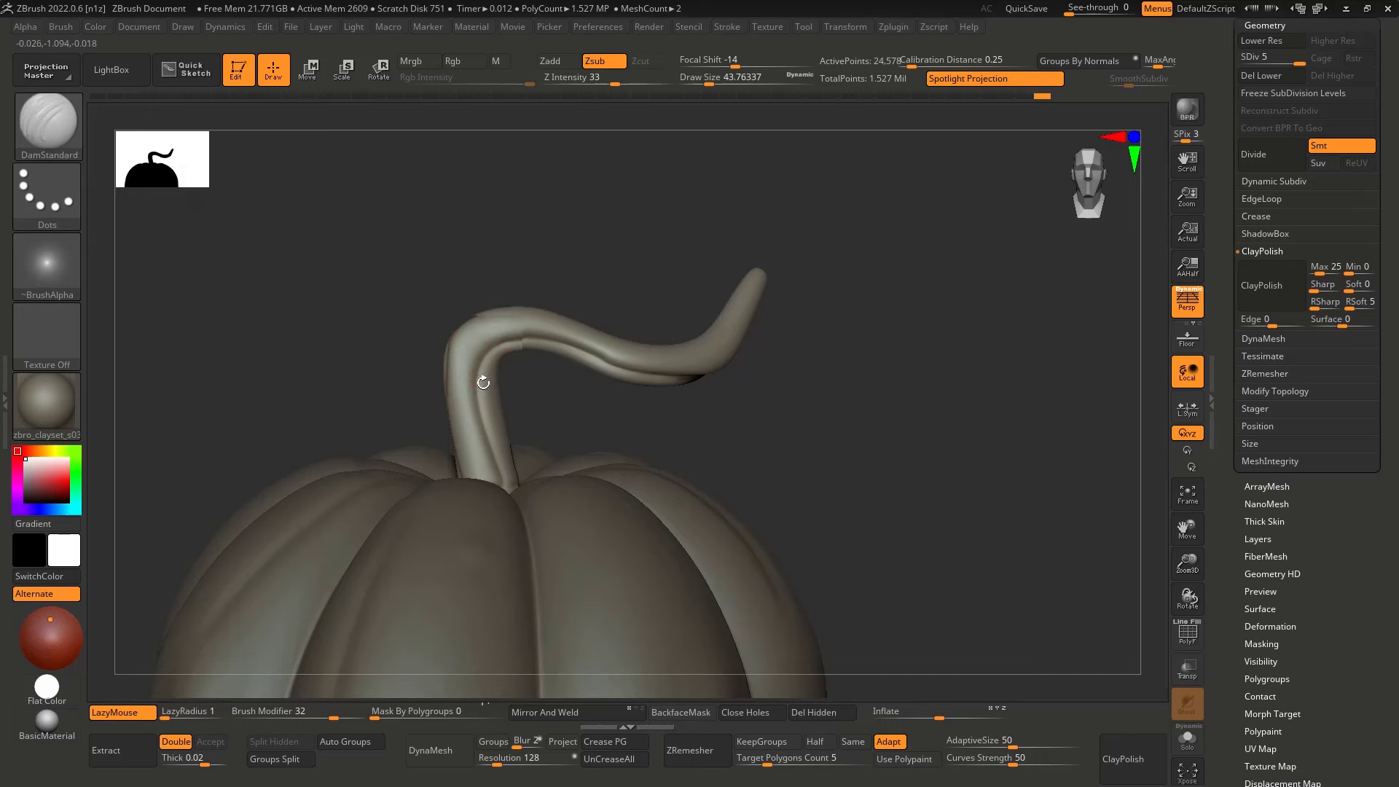
right_drag(485, 368, 542, 356)
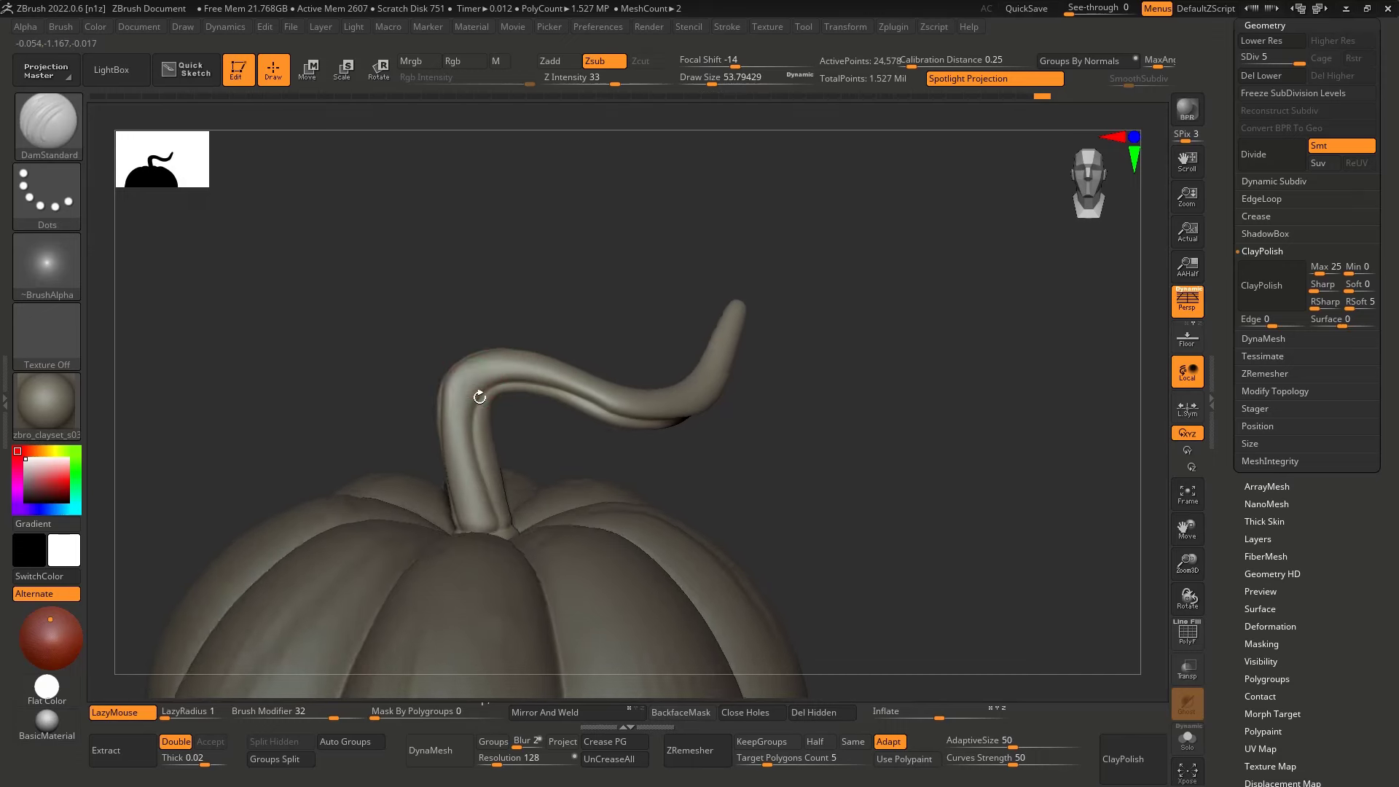
right_drag(473, 390, 465, 375)
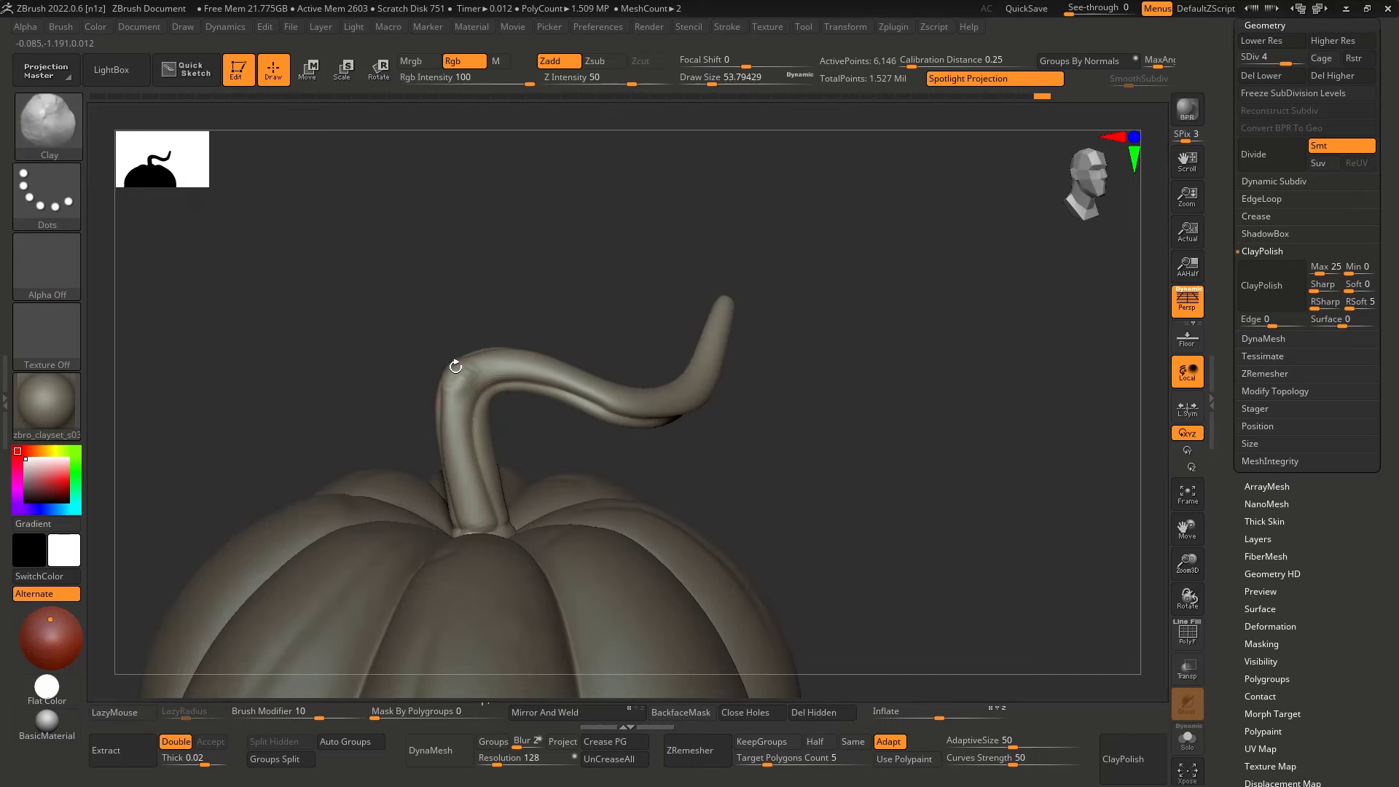
mouse_move(470, 381)
right_down()
mouse_move(484, 374)
mouse_move(456, 396)
mouse_move(408, 398)
mouse_move(490, 391)
mouse_move(392, 388)
mouse_move(419, 381)
right_up()
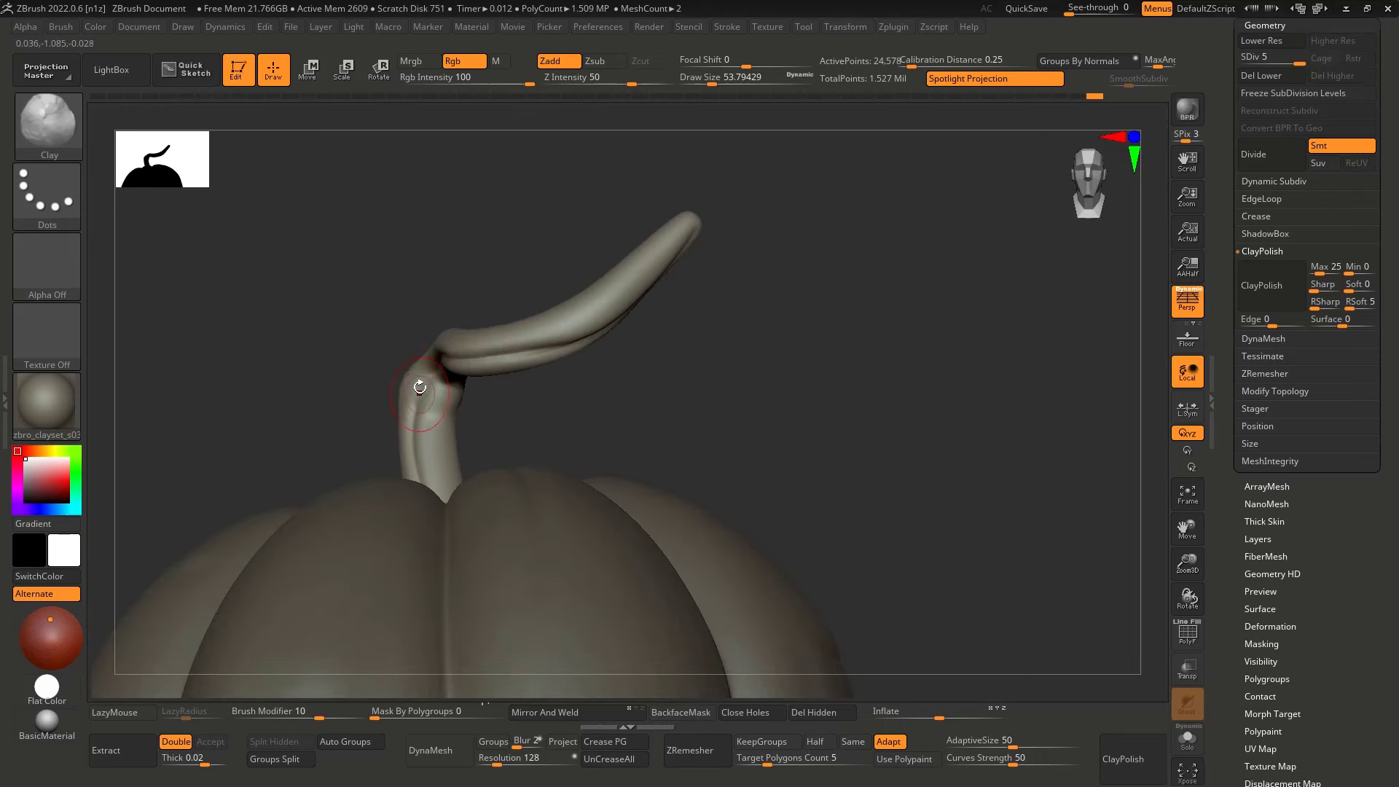
key(b)
key(c)
key(b)
drag(432, 390, 453, 395)
right_drag(466, 398, 408, 386)
shift+drag(459, 397, 487, 398)
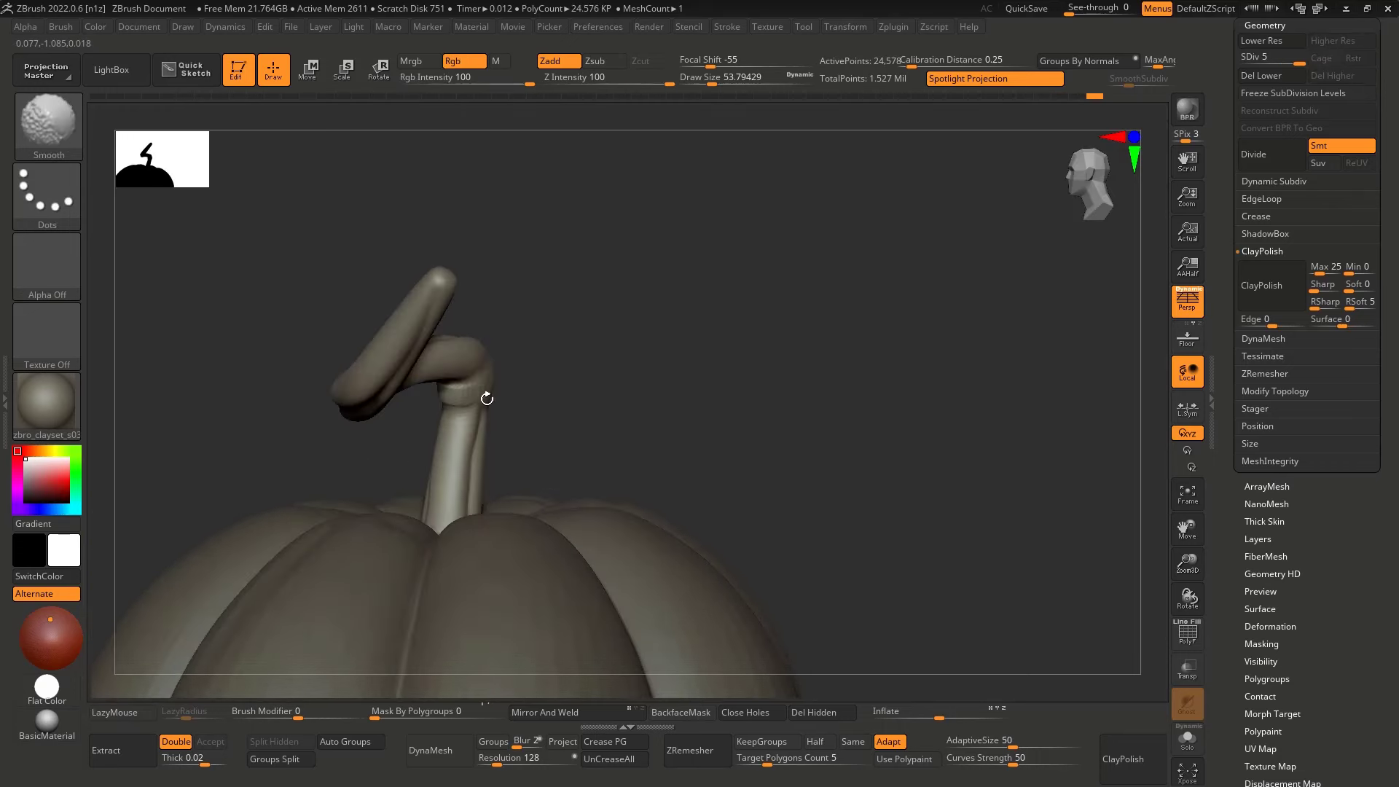
Try carving creases around the raised knob at the stem's first bend with the DamStandard brush
right_drag(433, 404, 418, 375)
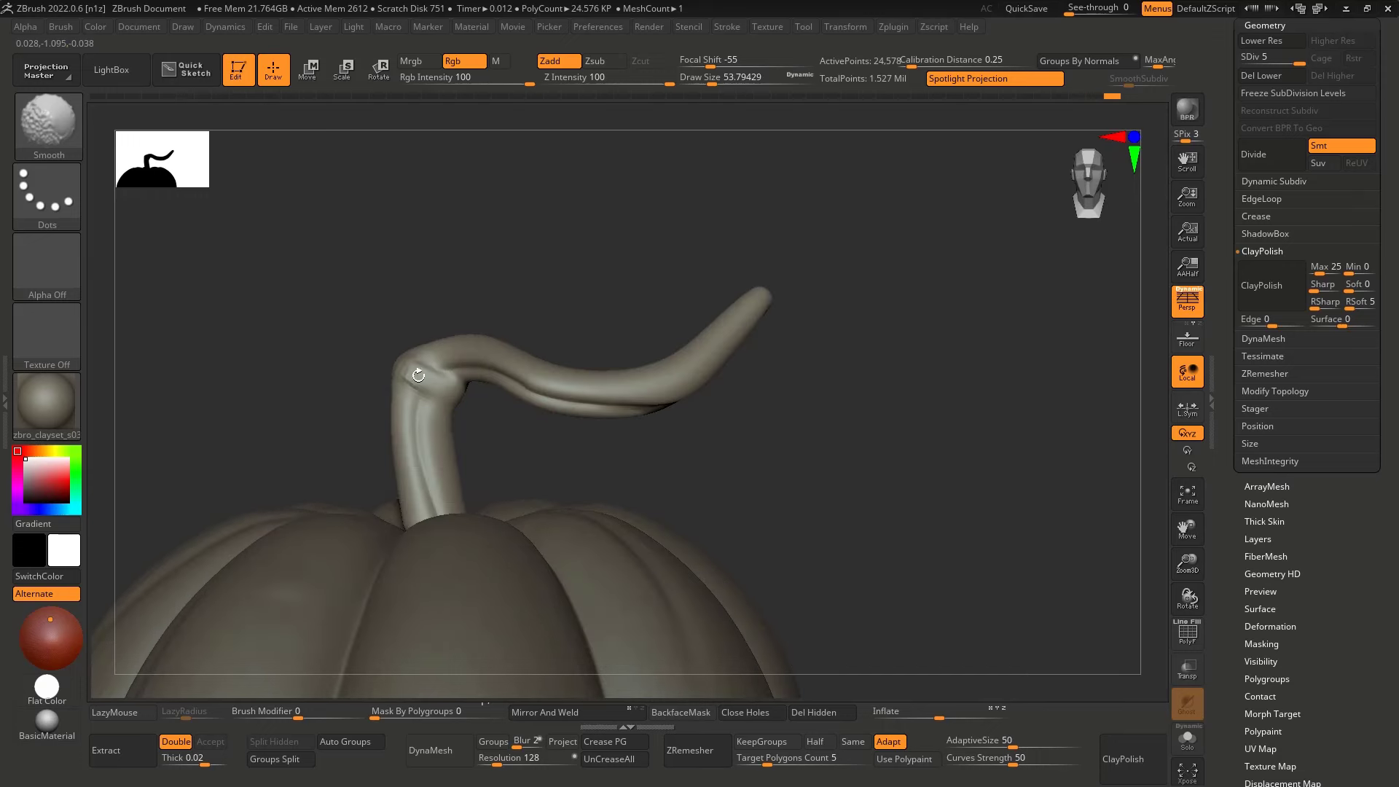
key(b)
key(d)
key(s)
drag(412, 354, 478, 392)
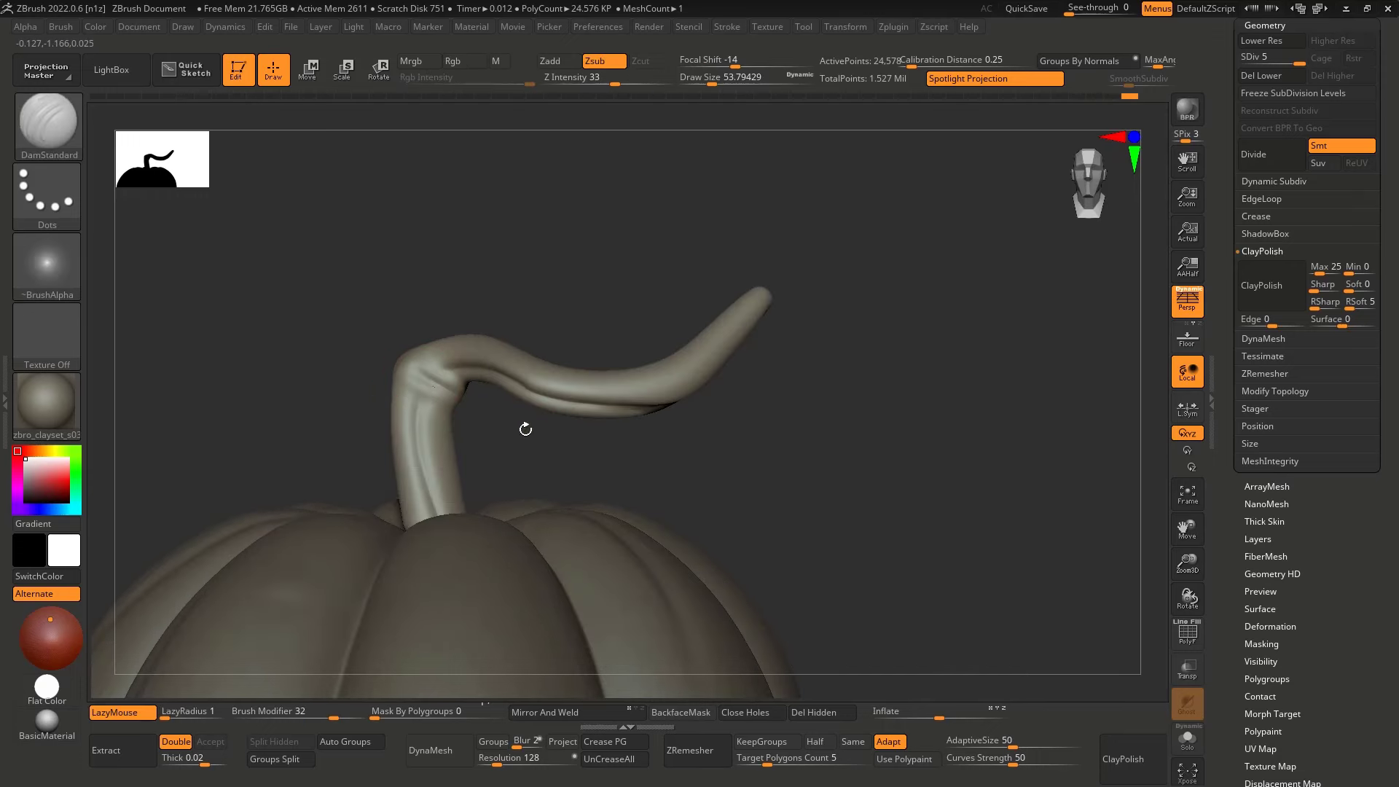
Subdivide the stem to SDiv 6 and carve short crosswise creases at its bends with DamStandard at draw size about 33
mouse_move(526, 429)
ctrl+right_down()
mouse_move(434, 365)
mouse_move(555, 361)
ctrl+right_up()
mouse_move(556, 361)
right_down()
mouse_move(612, 372)
mouse_move(577, 378)
right_up()
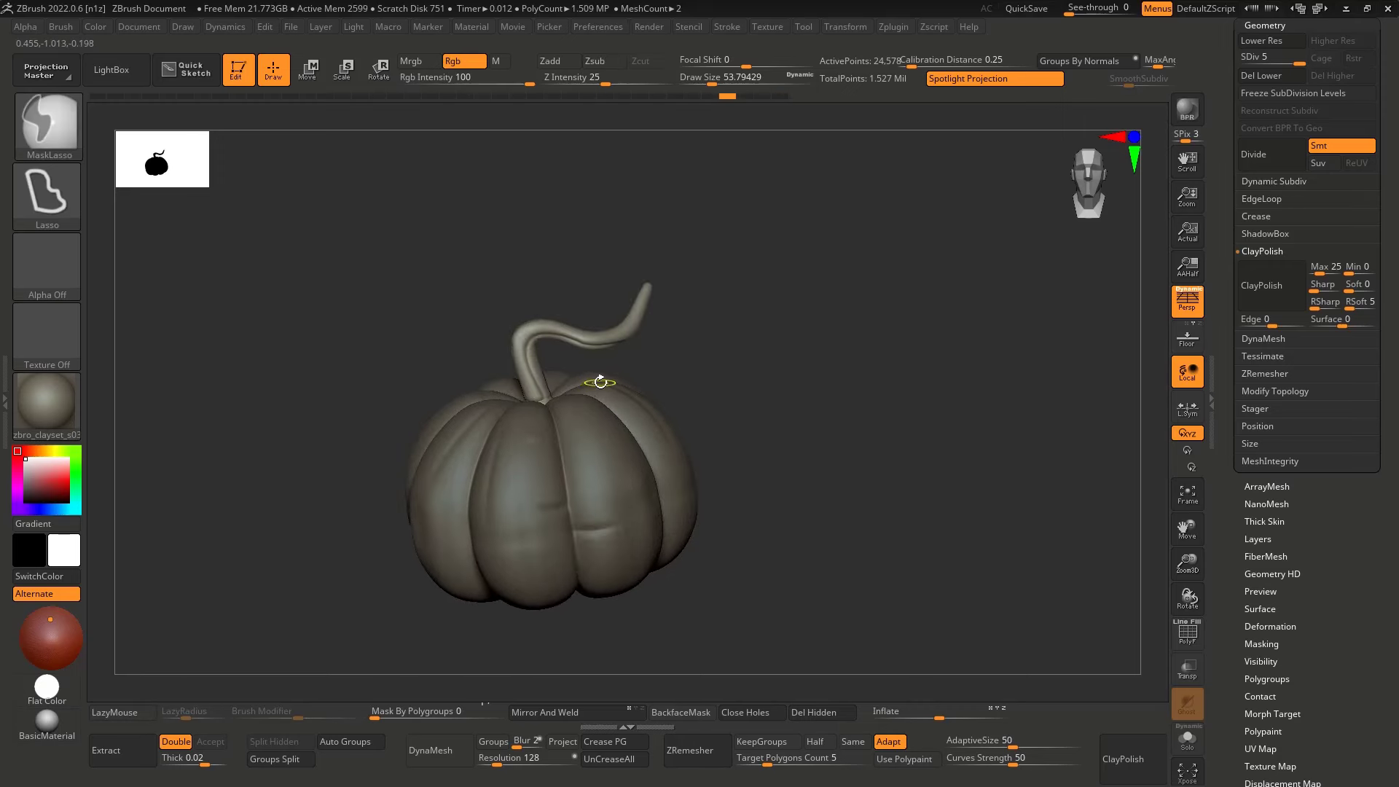
mouse_move(598, 383)
right_down()
mouse_move(660, 369)
mouse_move(514, 349)
mouse_move(522, 314)
right_up()
key(d)
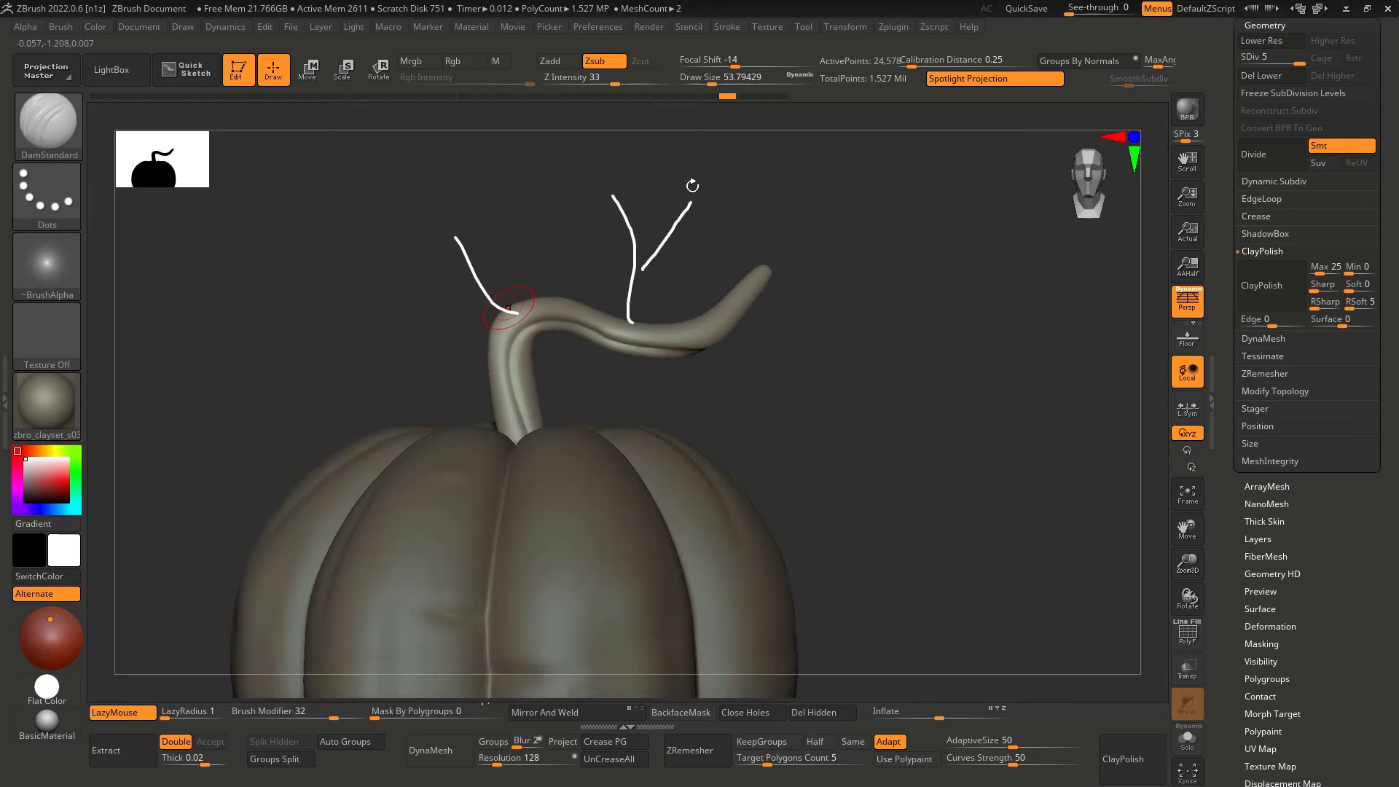
right_drag(746, 342, 721, 378)
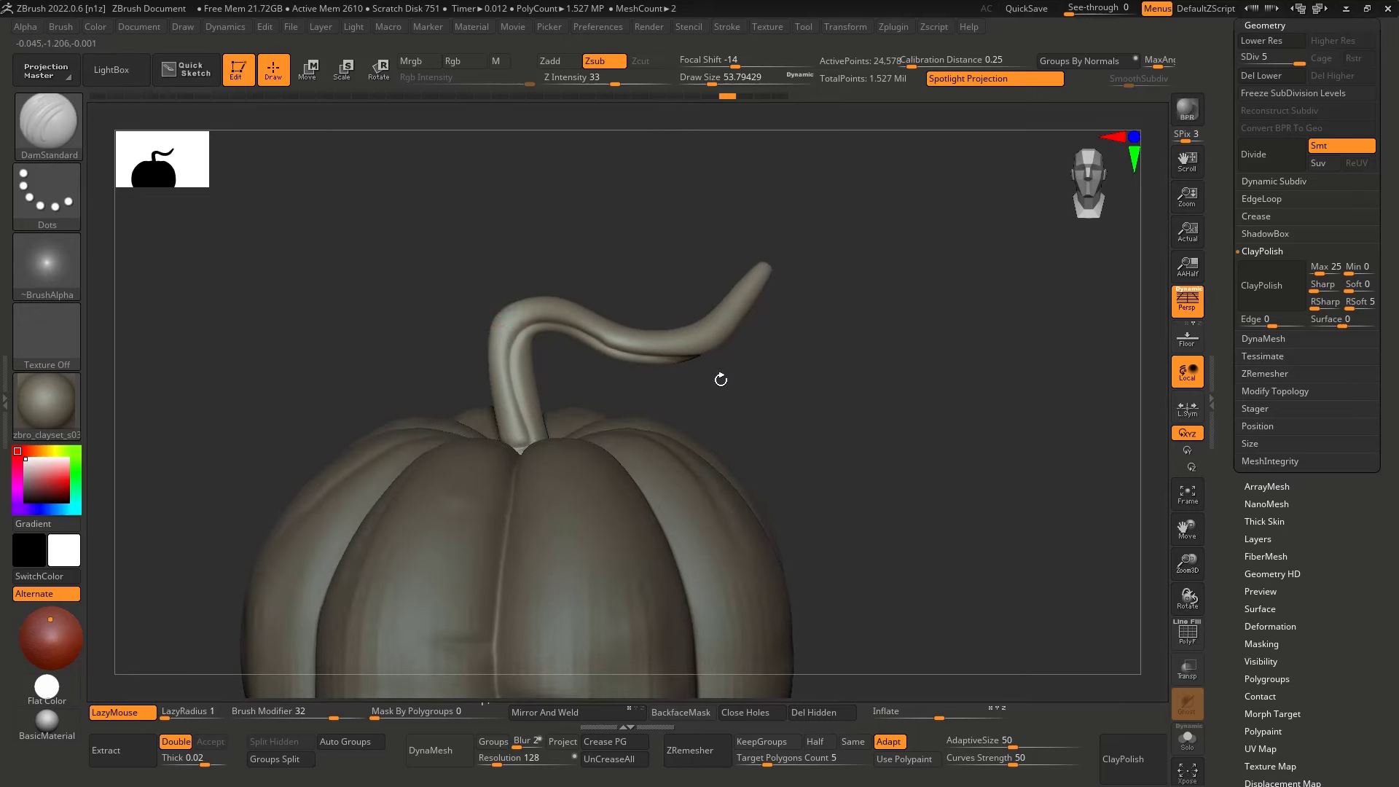
ctrl+right_drag(541, 356, 483, 328)
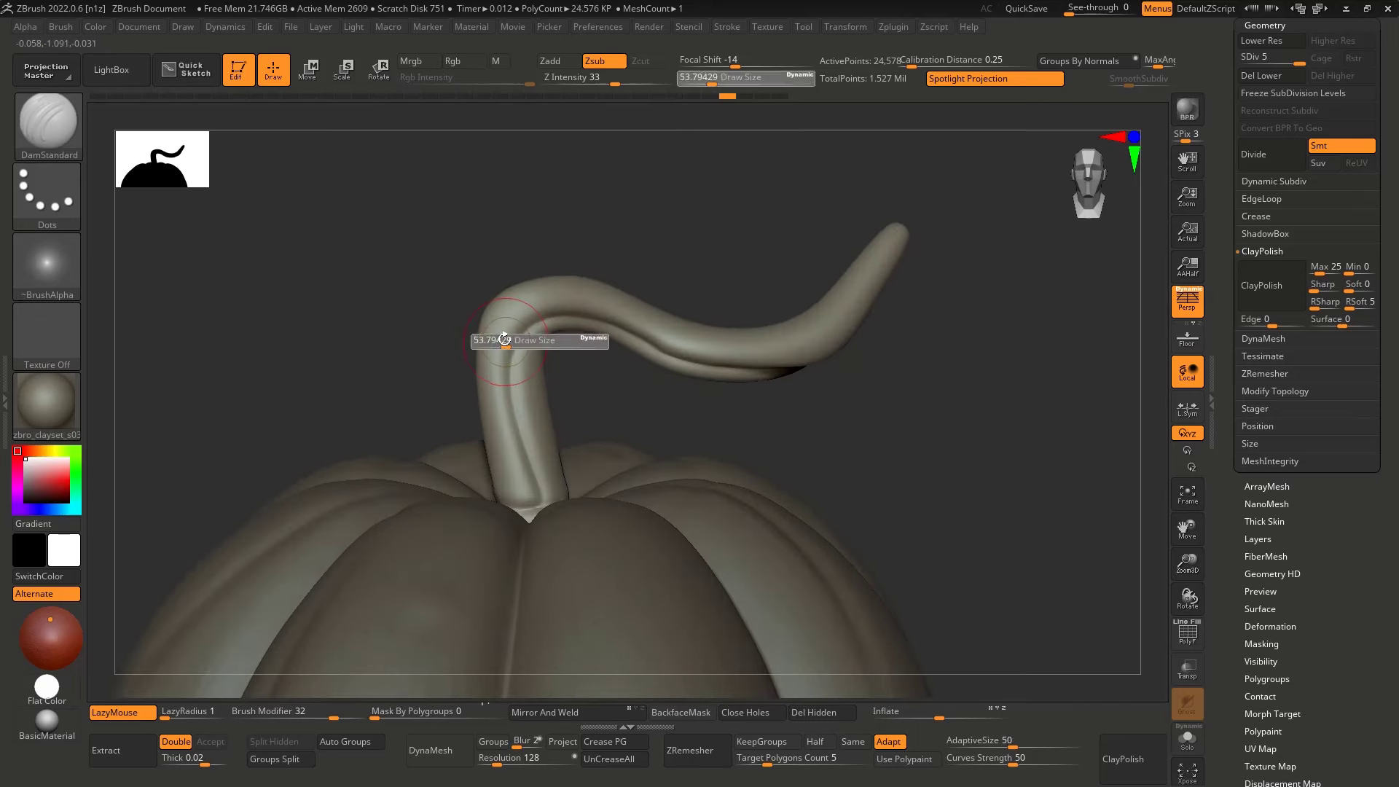
key(ctrl+d)
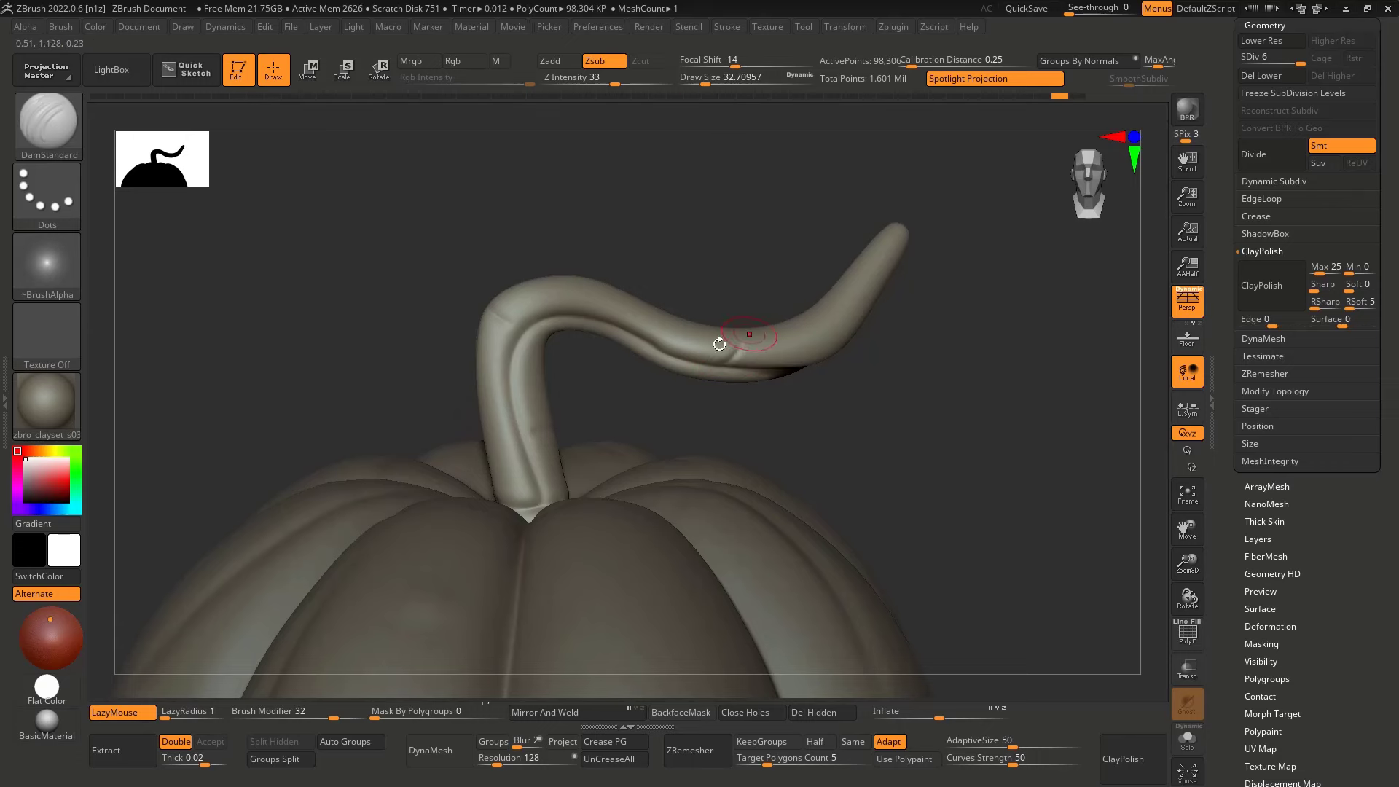
right_drag(541, 422, 525, 433)
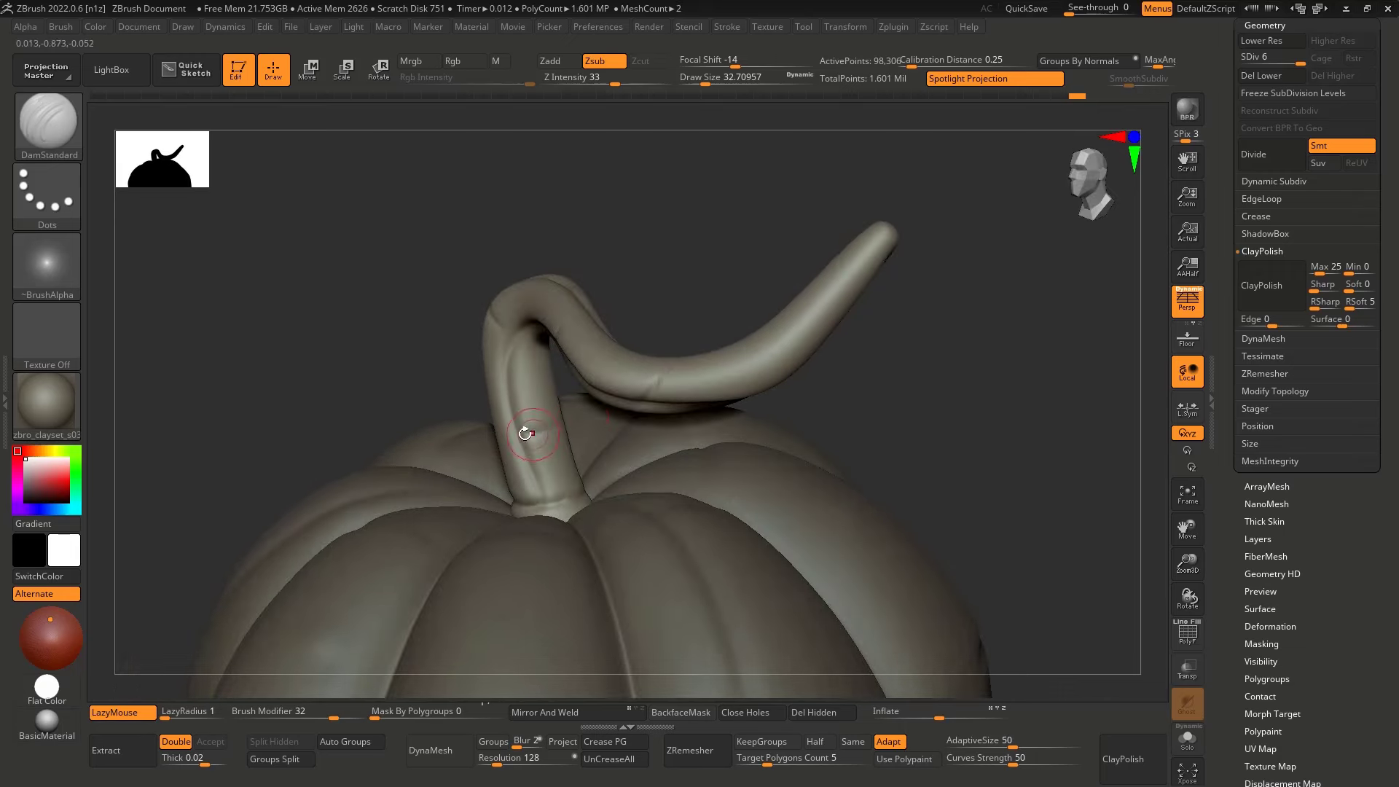
Reduce the draw size to about 23, sharpen the short creases across the stem, and add a lengthwise crease near its tip
key(s)
drag(542, 431, 538, 432)
right_drag(582, 420, 624, 414)
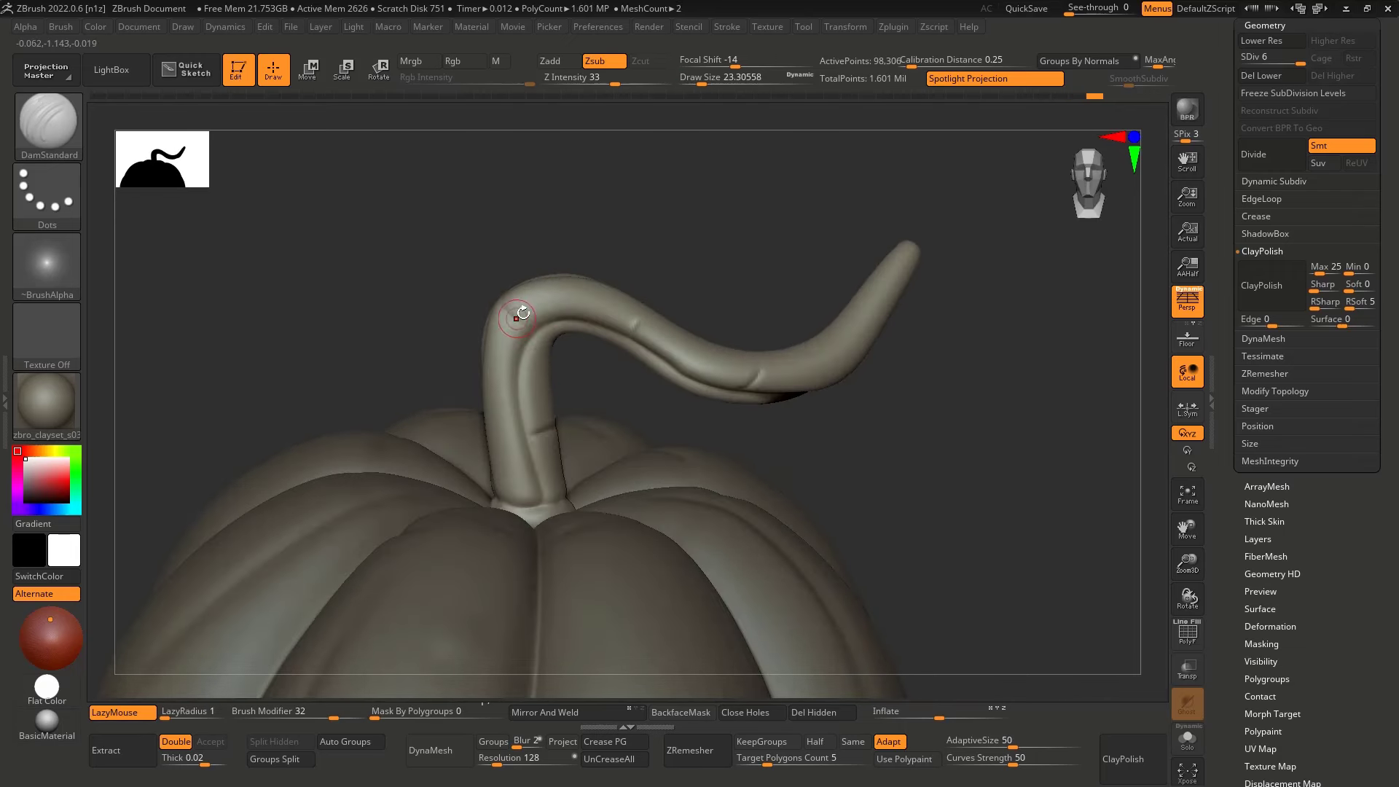
alt+right_drag(758, 336, 656, 337)
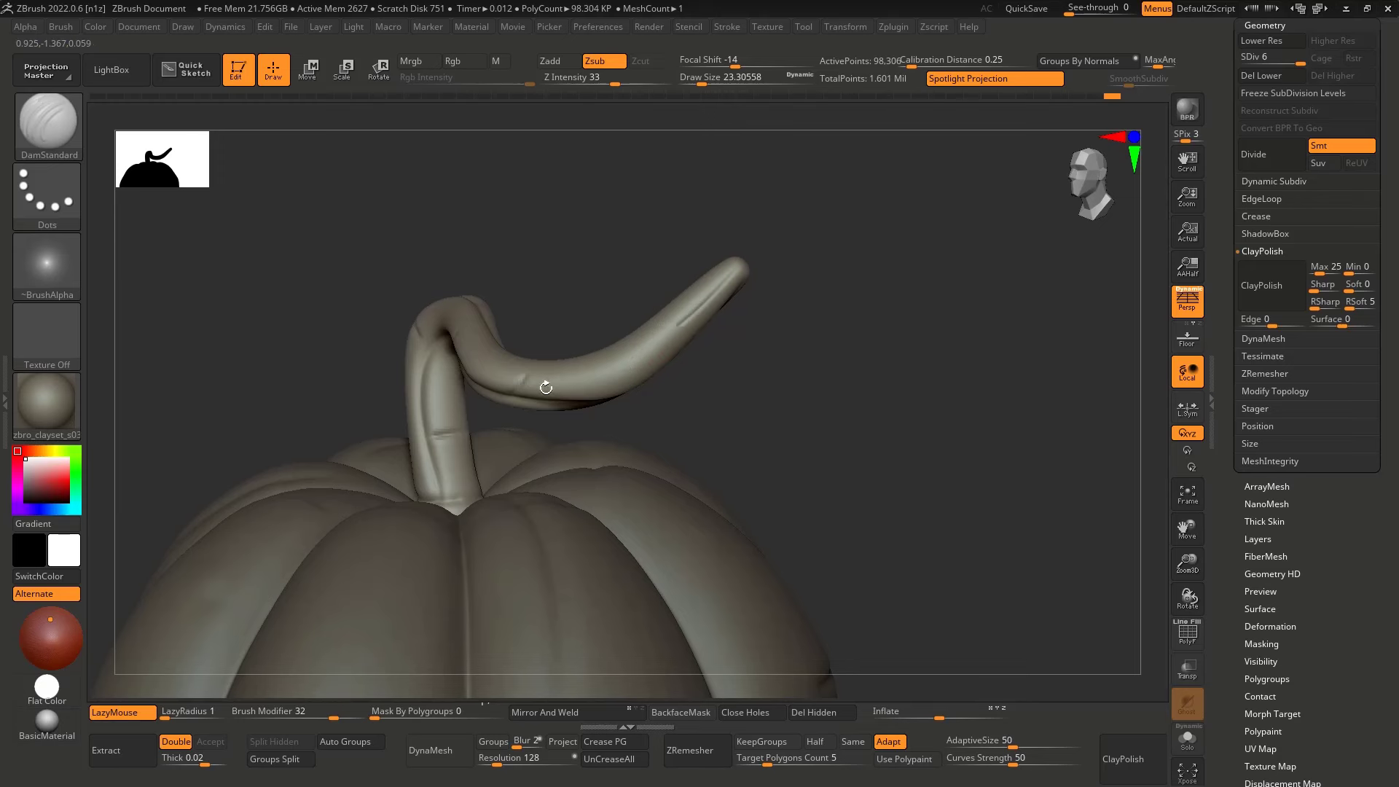
Carve matching fine creases on the rear side of the stem, along its outer section and just above the base
mouse_move(547, 381)
right_down()
mouse_move(662, 379)
mouse_move(633, 373)
mouse_move(584, 328)
mouse_move(571, 360)
mouse_move(627, 359)
mouse_move(549, 374)
mouse_move(593, 321)
mouse_move(642, 433)
mouse_move(406, 400)
right_up()
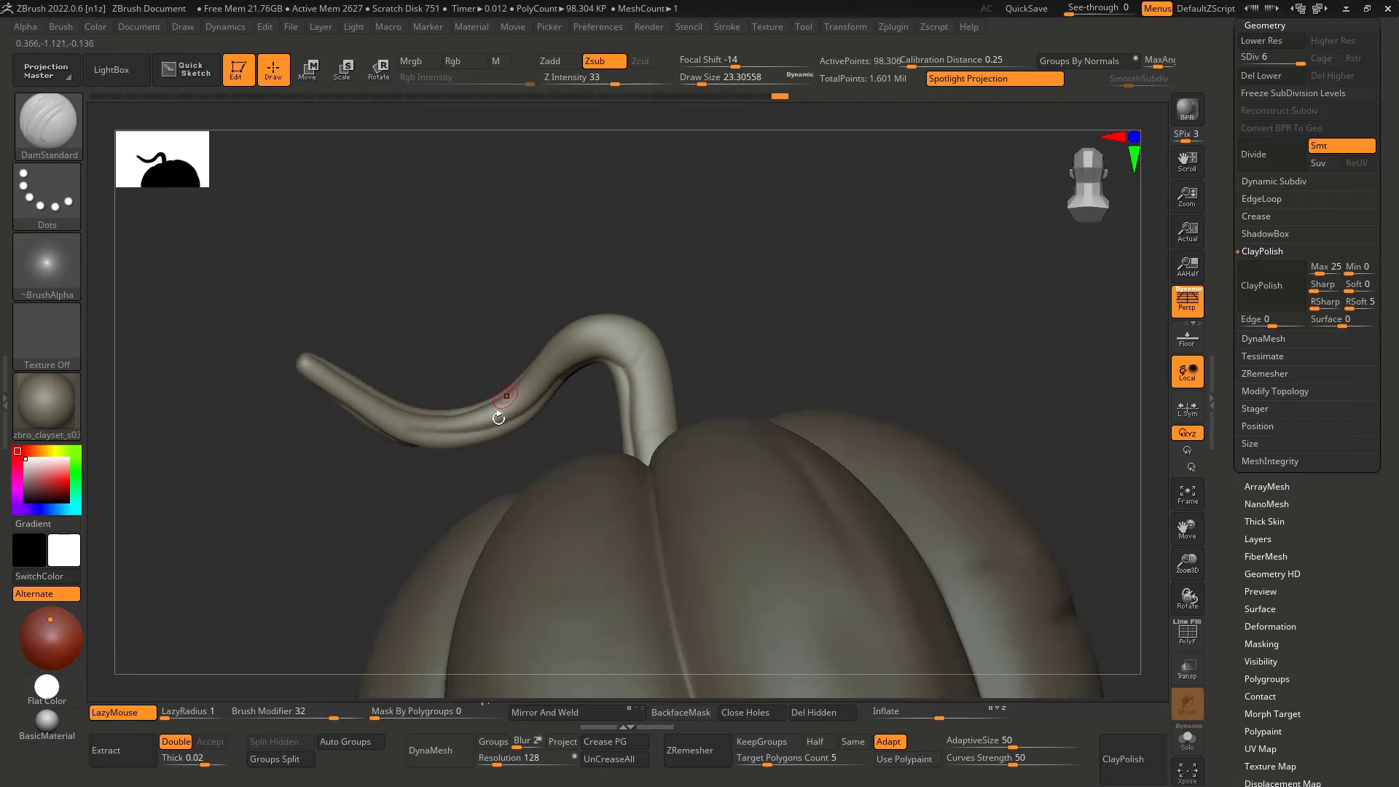
right_drag(492, 396, 421, 445)
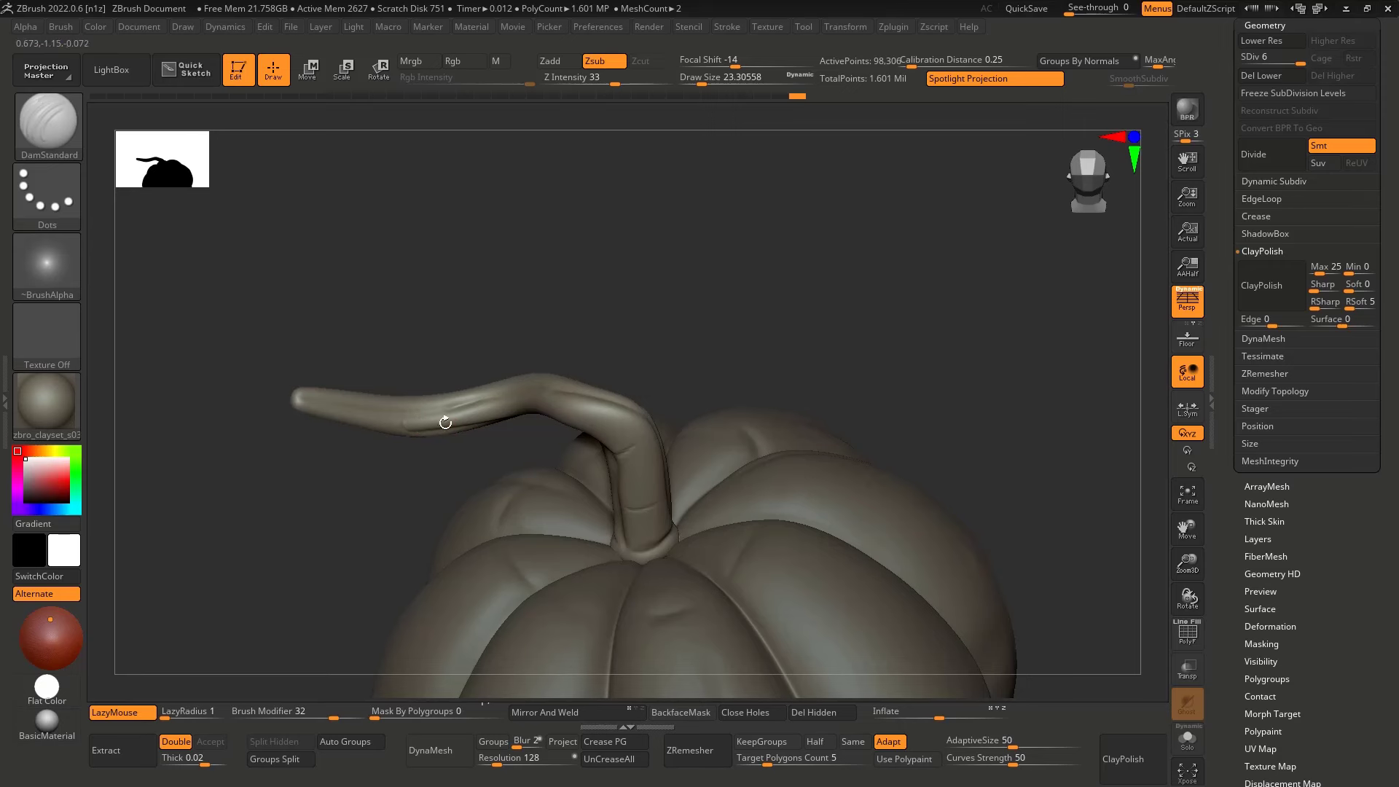
mouse_move(431, 415)
right_down()
mouse_move(522, 416)
mouse_move(425, 444)
mouse_move(462, 462)
mouse_move(556, 384)
mouse_move(565, 369)
mouse_move(543, 340)
mouse_move(634, 387)
mouse_move(624, 415)
mouse_move(425, 415)
mouse_move(337, 433)
mouse_move(358, 505)
mouse_move(348, 474)
mouse_move(408, 423)
right_up()
Set the draw size to about 35 and build up the collar at the stem's base with the Standard brush
ctrl+right_drag(408, 423, 451, 484)
key(s)
drag(446, 437, 453, 437)
key(b)
key(s)
key(t)
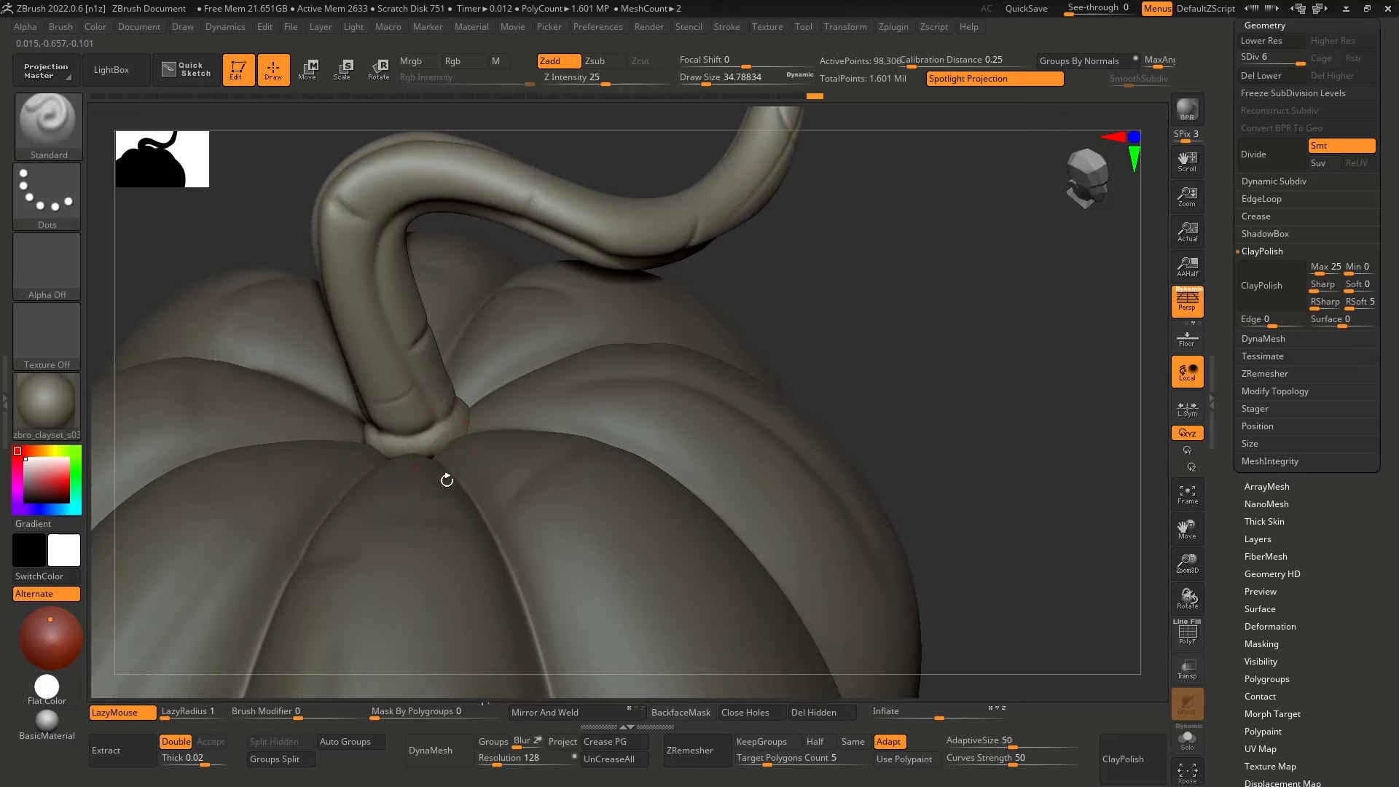
Adjust the outline of the collar at the stem's base with the Move brush at draw size about 31, isolating the stem to check it
mouse_move(447, 481)
right_down()
mouse_move(438, 459)
mouse_move(359, 441)
mouse_move(378, 474)
mouse_move(340, 405)
mouse_move(325, 438)
mouse_move(344, 368)
right_up()
key(b)
key(m)
key(v)
key(bracketleft)
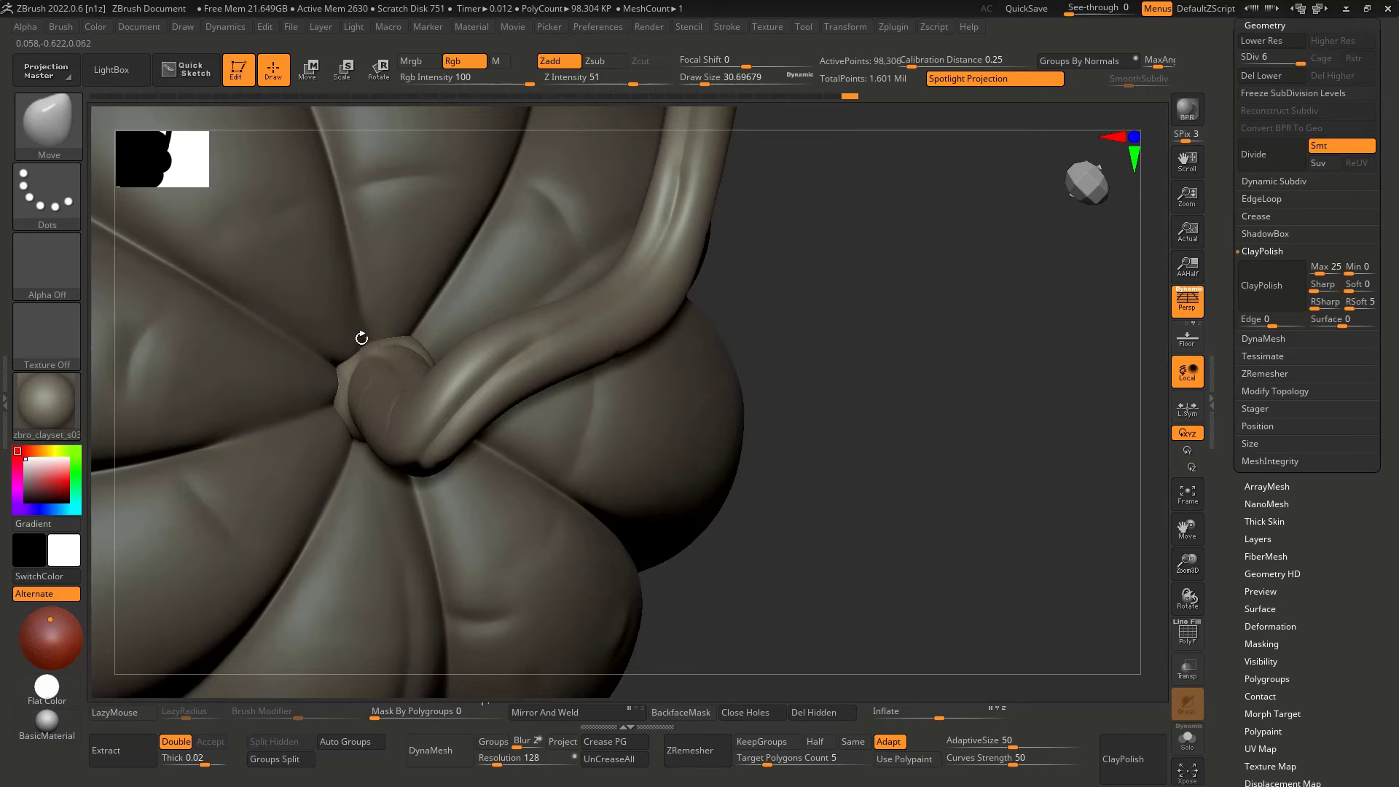
right_drag(357, 339, 322, 371)
key(alt+s)
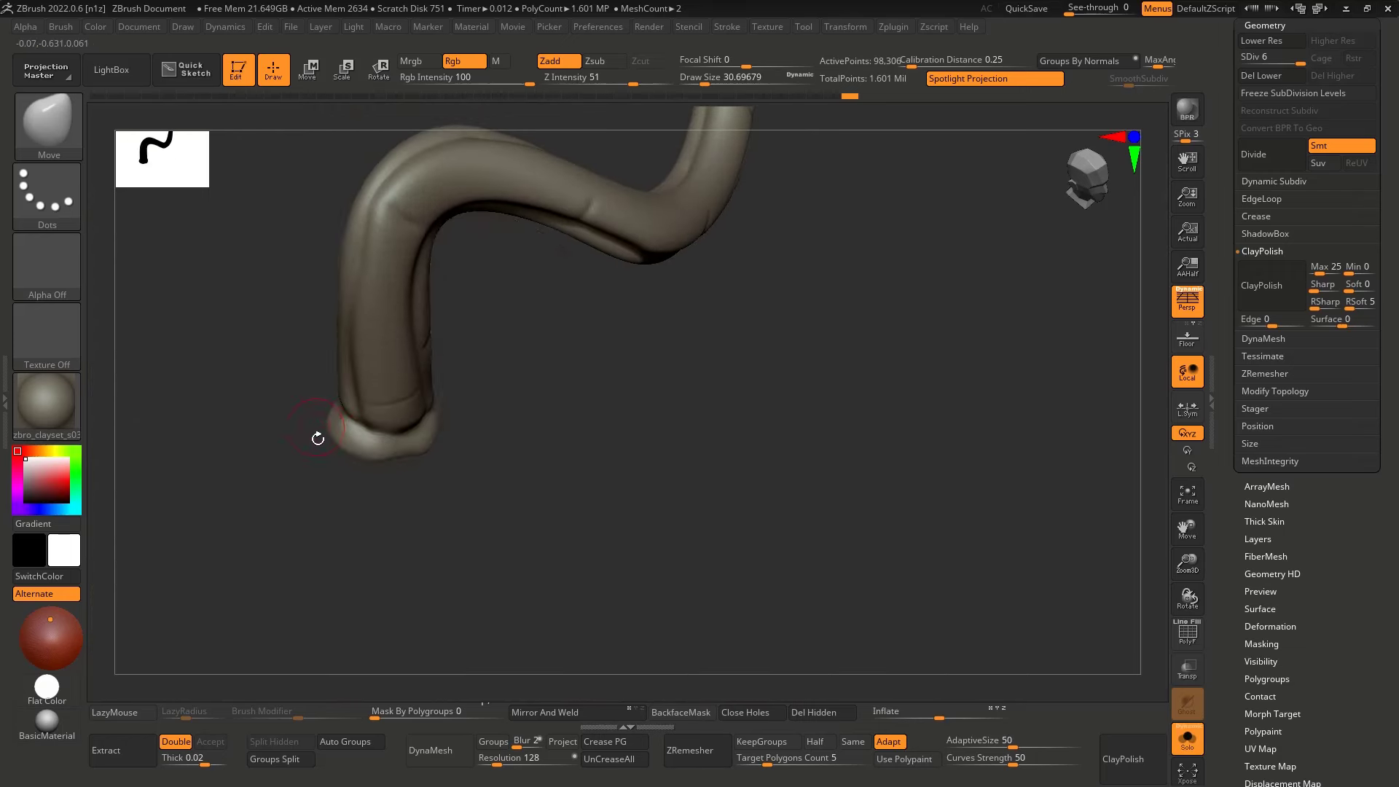
mouse_move(318, 438)
right_down()
mouse_move(325, 425)
mouse_move(375, 444)
mouse_move(400, 428)
mouse_move(515, 474)
mouse_move(540, 468)
mouse_move(475, 391)
mouse_move(517, 431)
mouse_move(533, 290)
right_up()
key(alt+s)
ctrl+right_drag(533, 290, 512, 468)
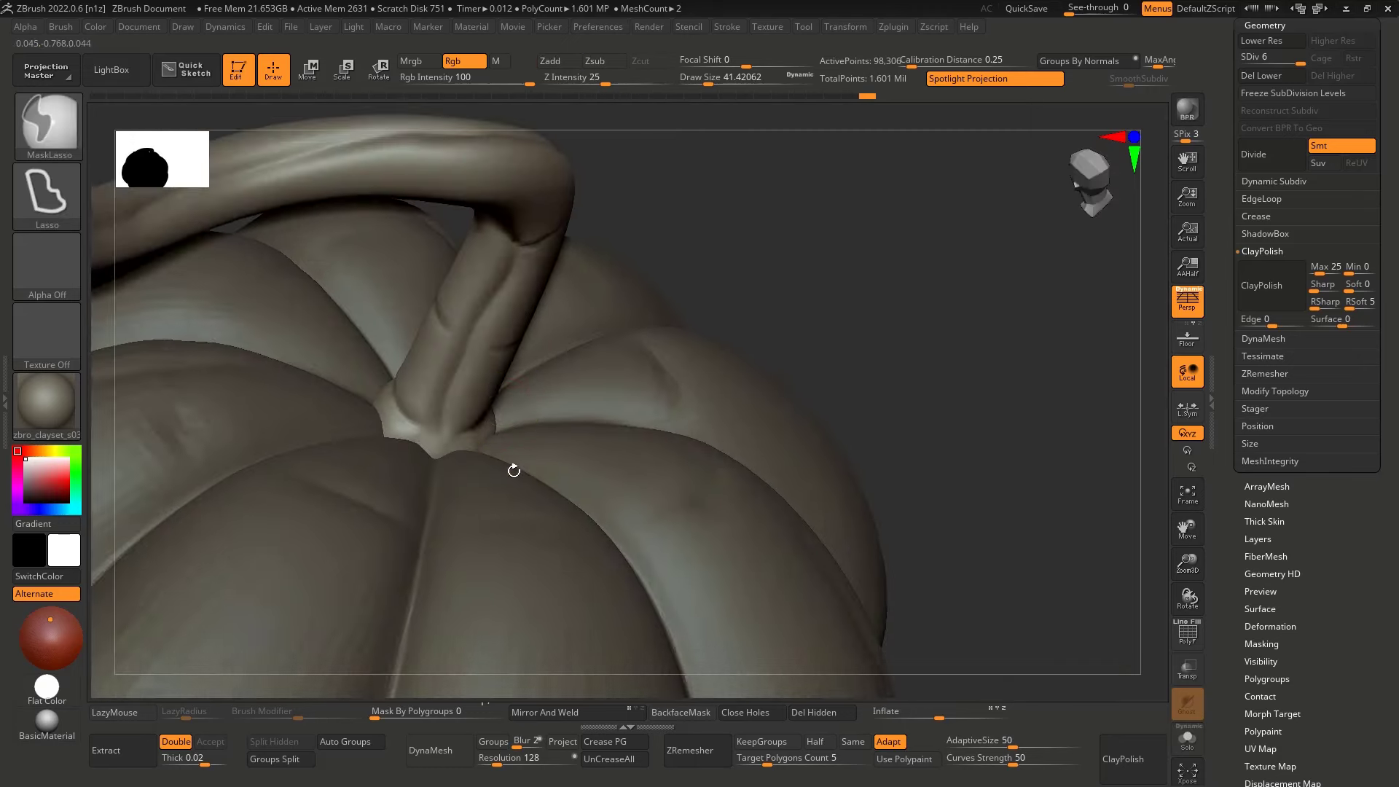
Refine the seam between the stem and its collar with DamStandard at draw size about 31, and smooth the collar's surface
right_drag(502, 380, 554, 386)
key(b)
key(d)
key(s)
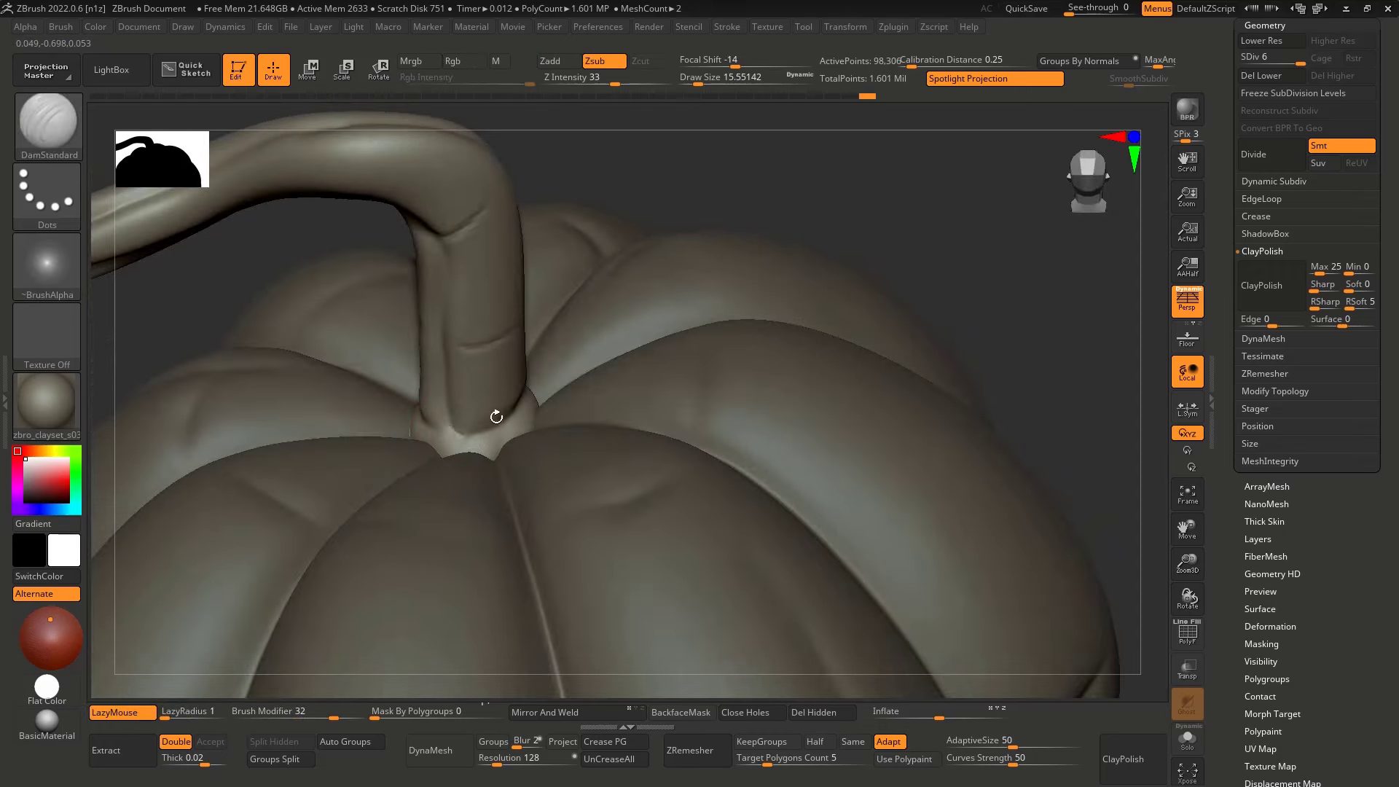
click(452, 428)
mouse_move(454, 424)
right_down()
mouse_move(430, 434)
mouse_move(532, 394)
mouse_move(447, 430)
right_up()
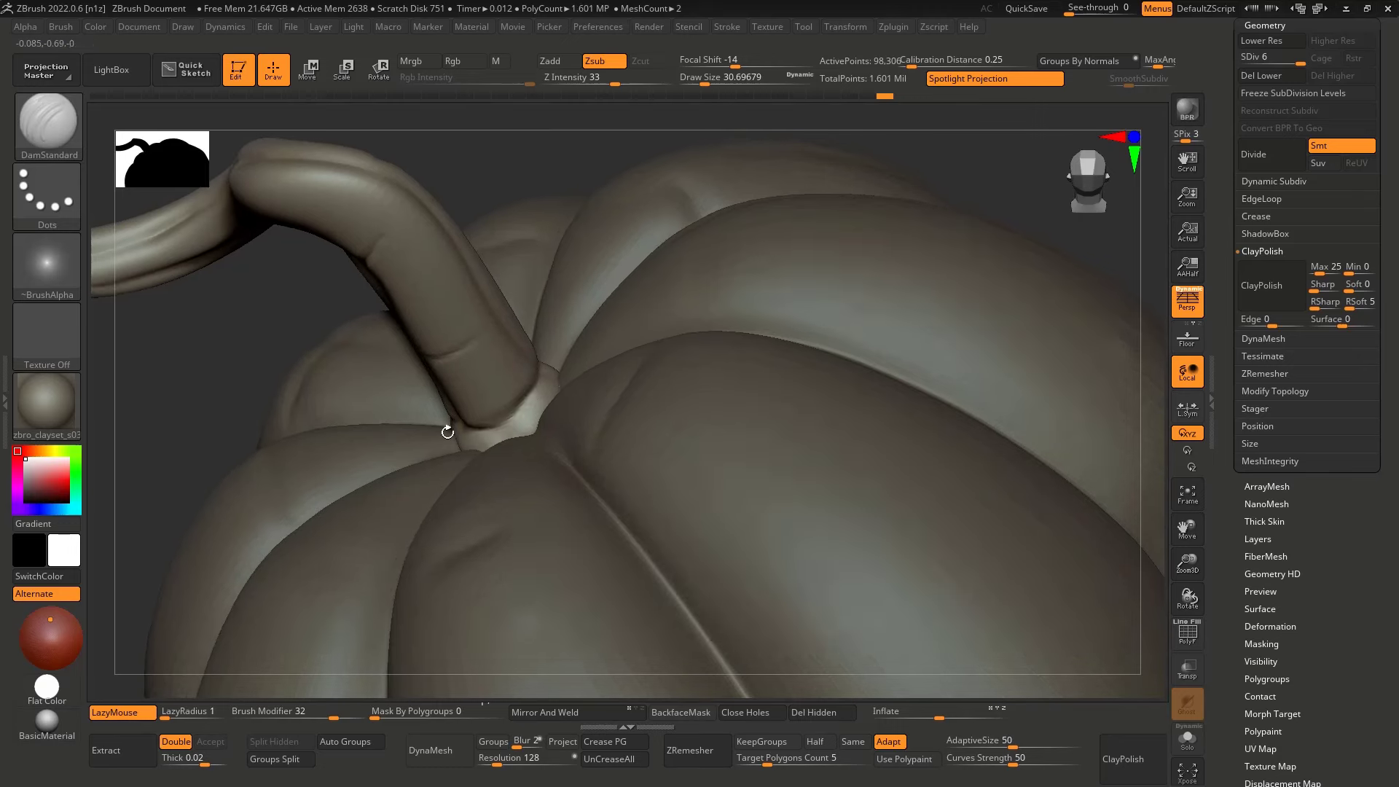
key(ctrl)
shift+drag(509, 415, 539, 378)
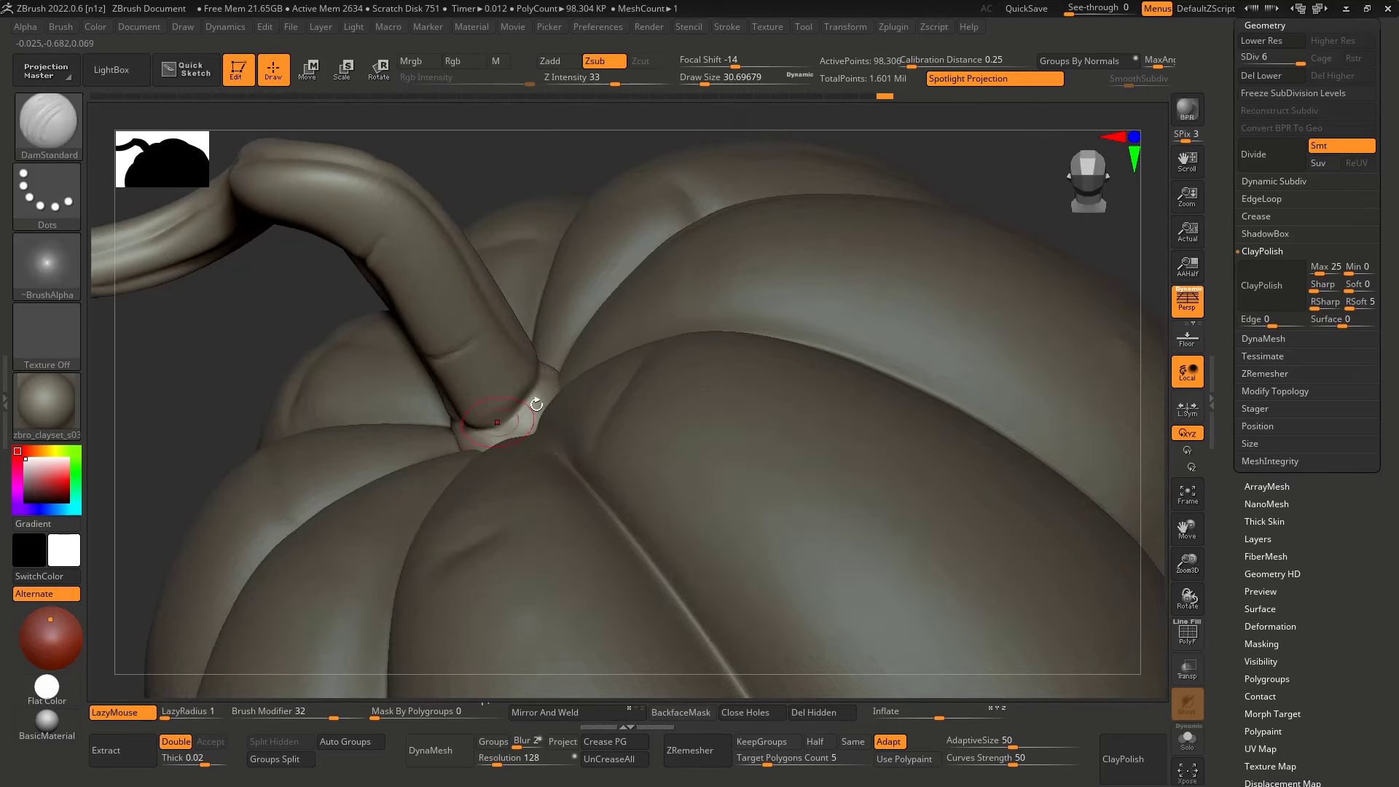
right_drag(531, 412, 566, 348)
right_drag(583, 298, 519, 371)
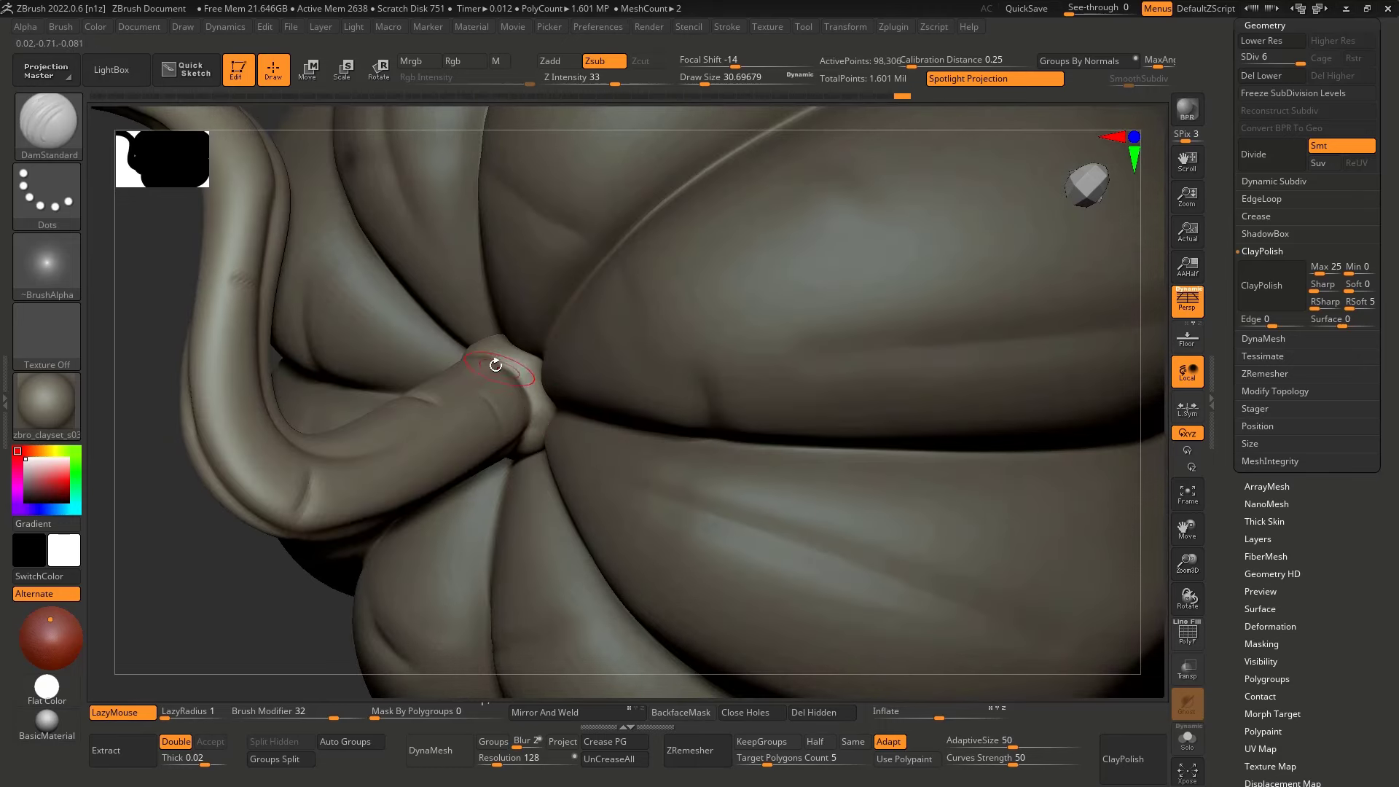
ctrl+right_drag(537, 420, 343, 292)
Delete the stem's lower subdivision levels and divide it once to SDiv 2
mouse_move(588, 293)
right_down()
mouse_move(616, 345)
mouse_move(546, 265)
mouse_move(741, 299)
mouse_move(703, 379)
mouse_move(743, 287)
mouse_move(641, 338)
mouse_move(693, 321)
mouse_move(618, 316)
mouse_move(603, 378)
mouse_move(957, 300)
right_up()
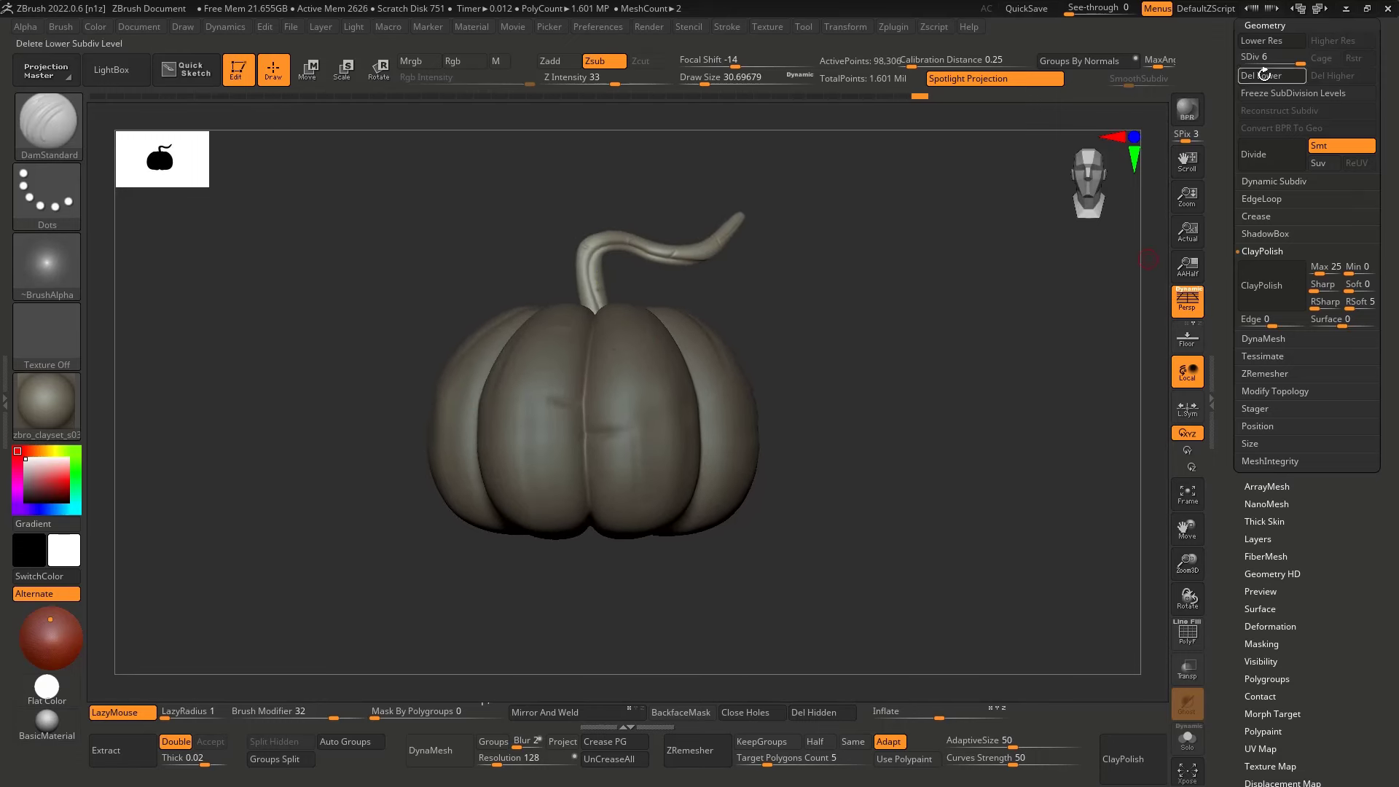
click(1263, 74)
ctrl+right_drag(878, 269, 837, 369)
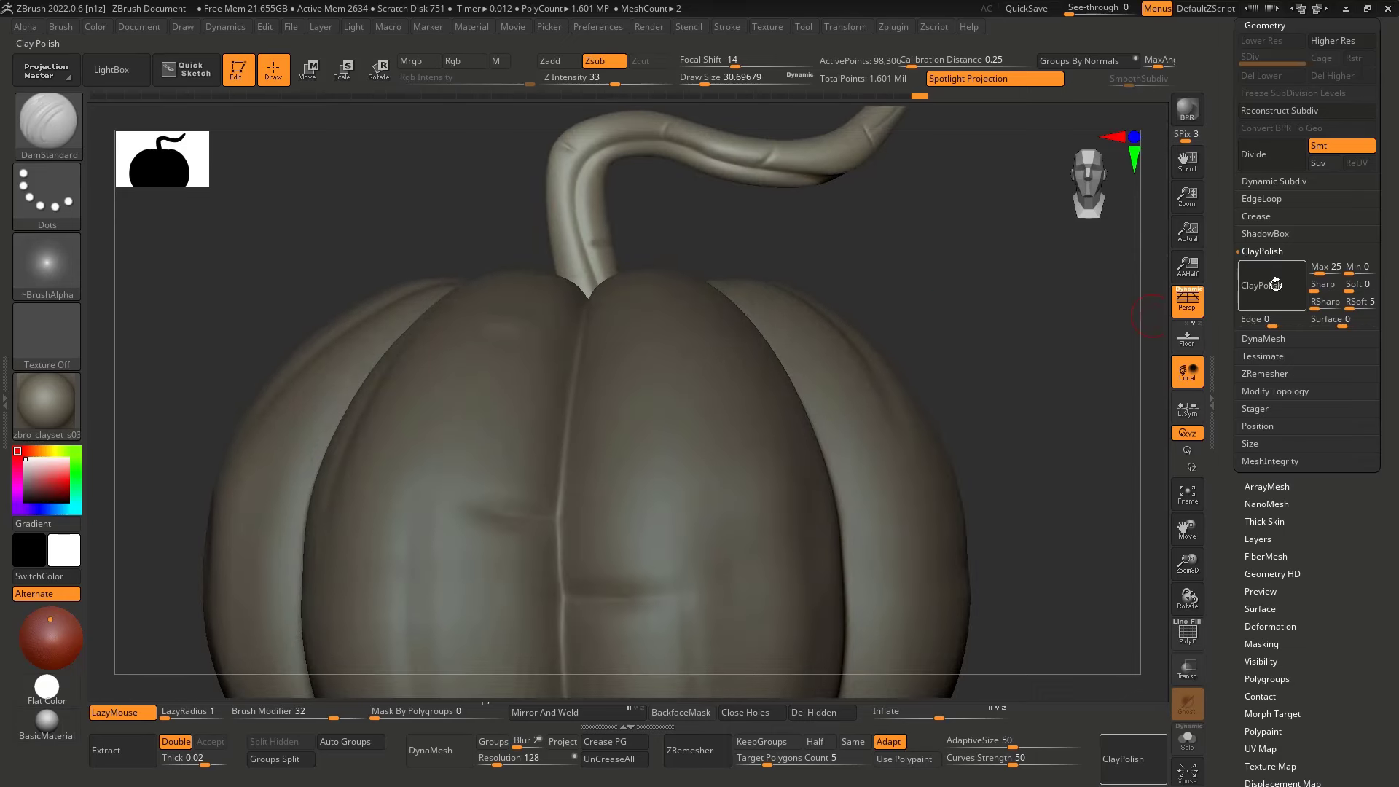
ctrl+right_drag(912, 334, 902, 347)
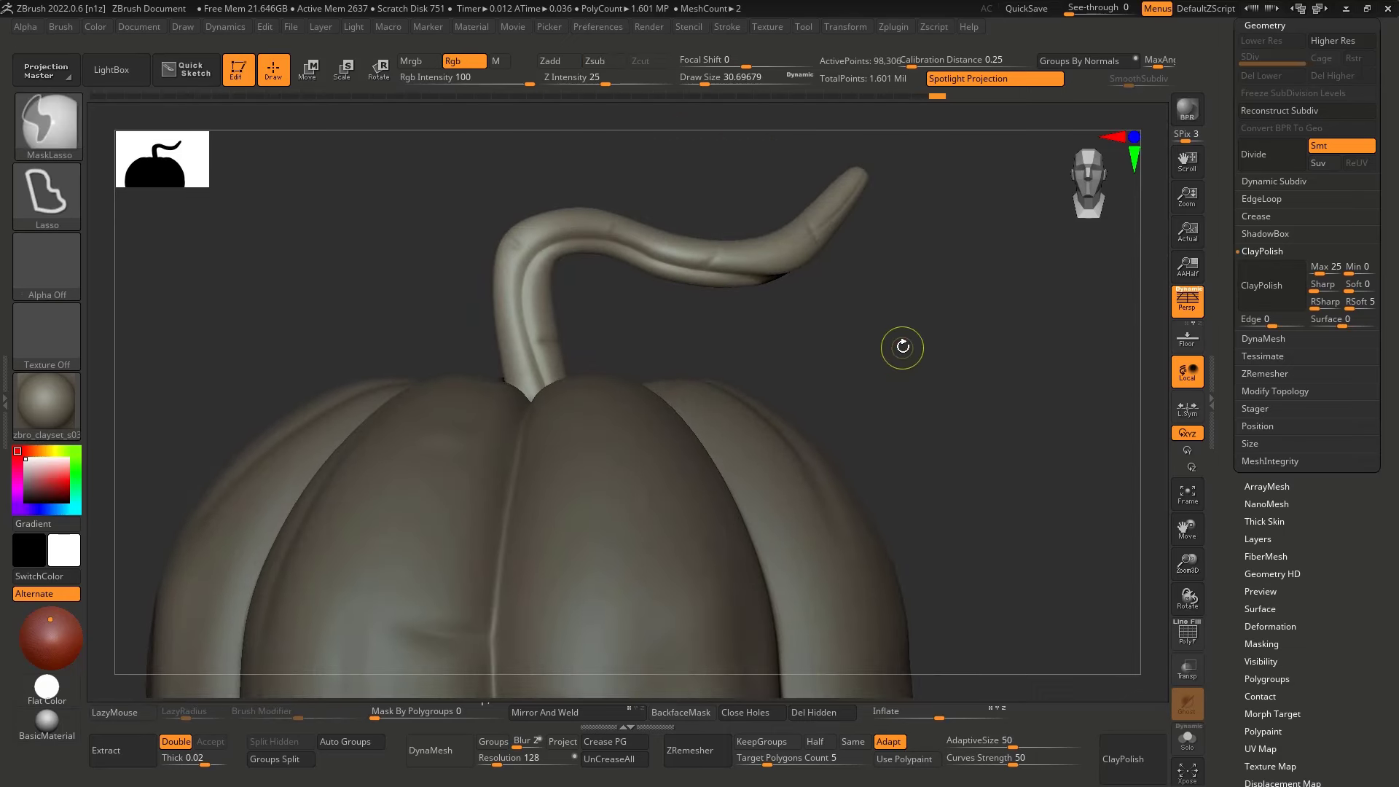
key(d)
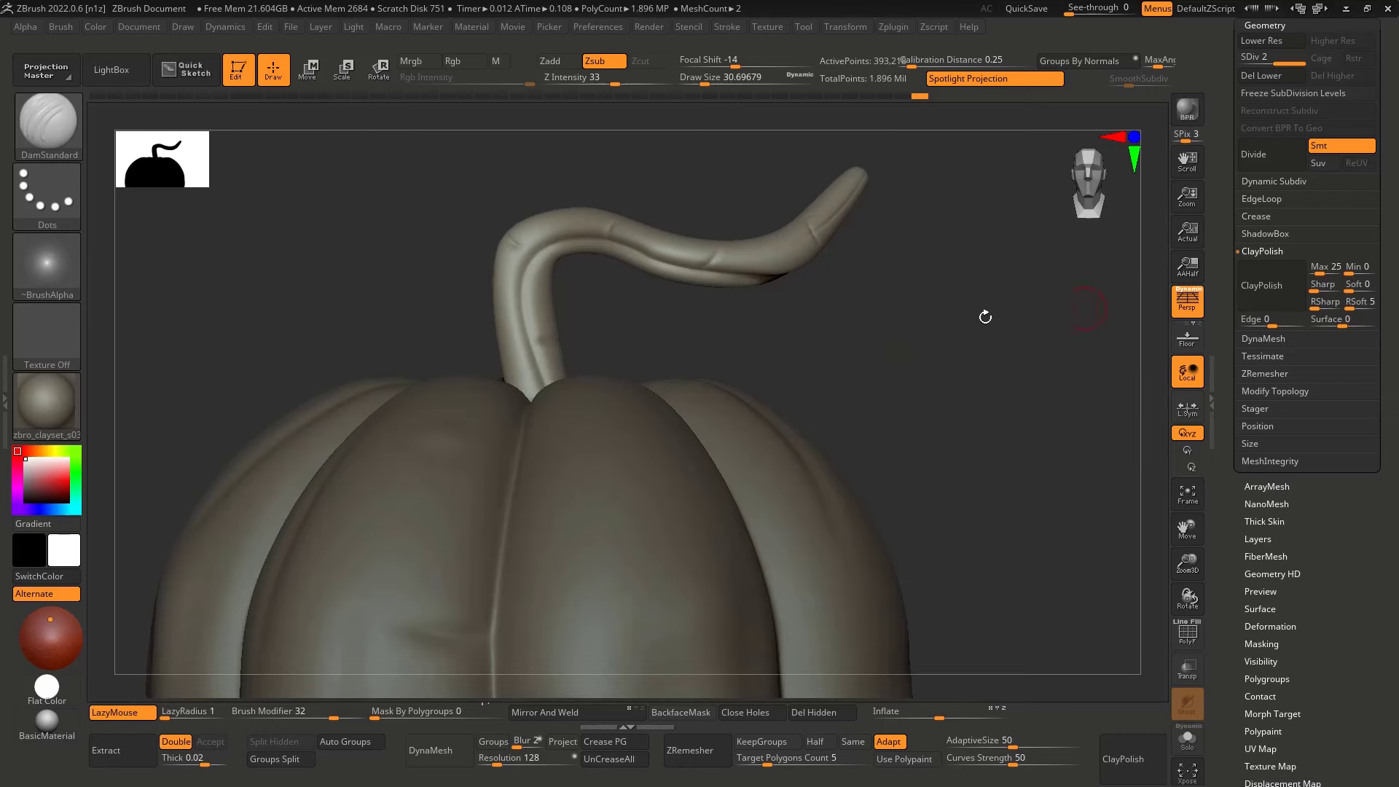
mouse_move(902, 400)
ctrl+right_down()
mouse_move(736, 325)
mouse_move(678, 369)
mouse_move(640, 369)
mouse_move(1004, 335)
mouse_move(911, 342)
ctrl+right_up()
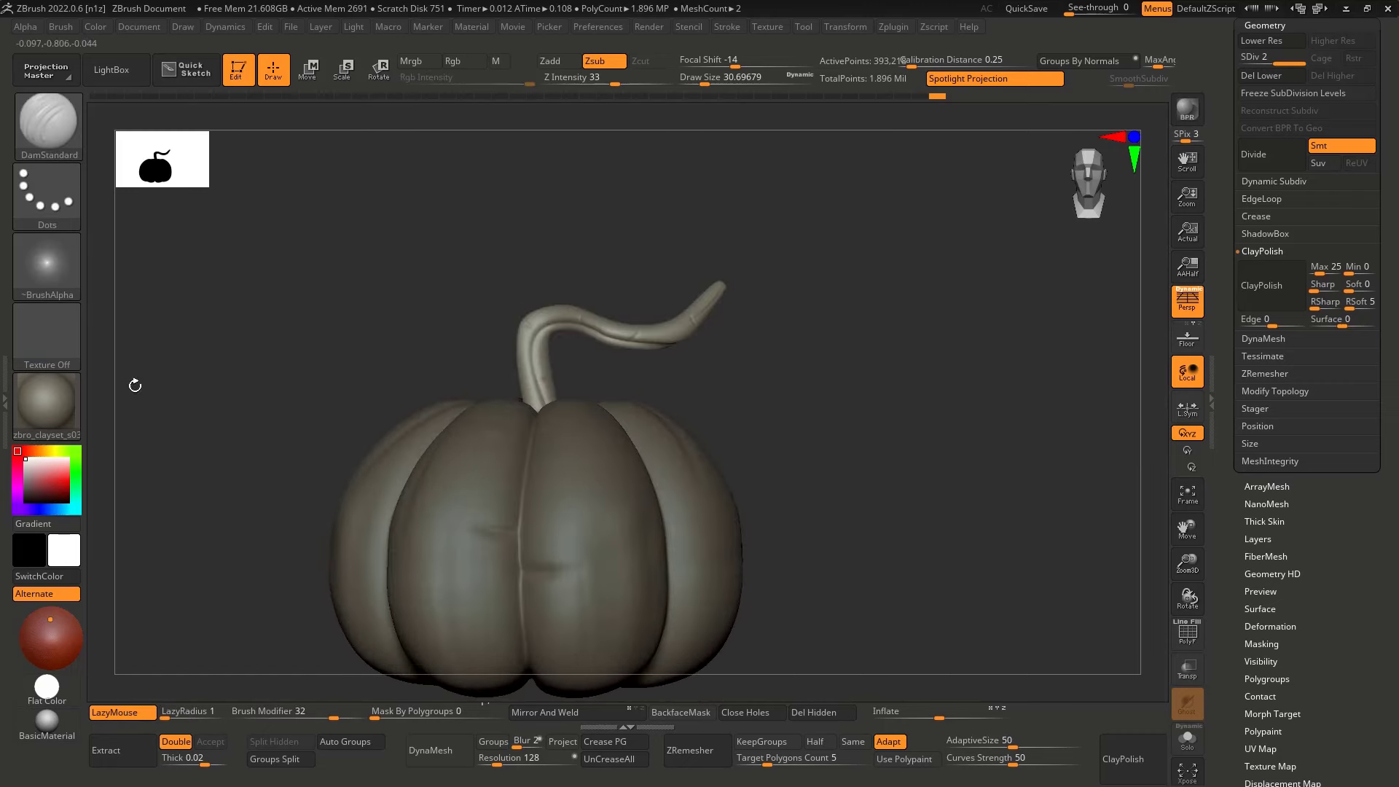
Apply the NormalRGBMat material and inspect the isolated stem's grooves and creases
click(47, 403)
click(332, 649)
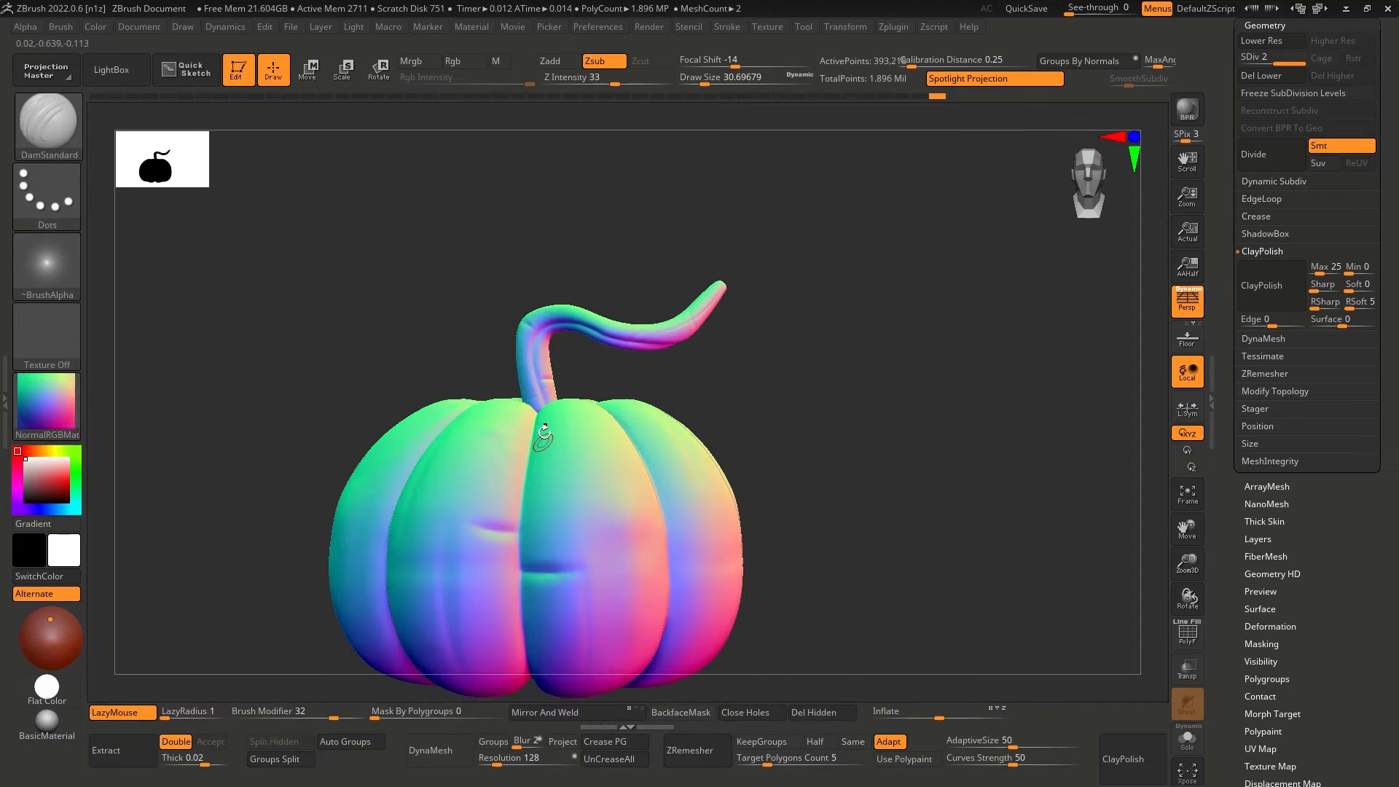
alt+right_drag(541, 438, 547, 399)
ctrl+right_drag(501, 300, 421, 421)
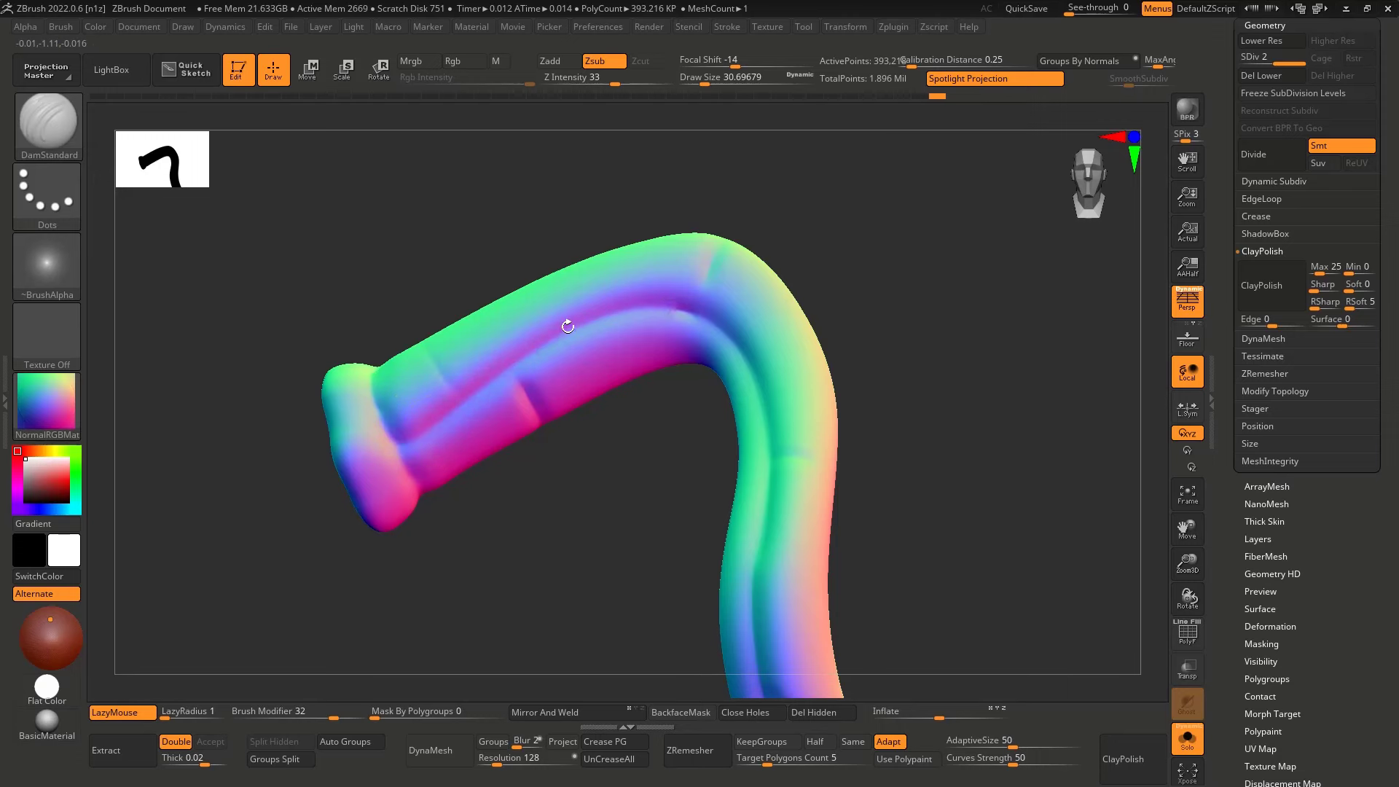
right_drag(378, 458, 716, 320)
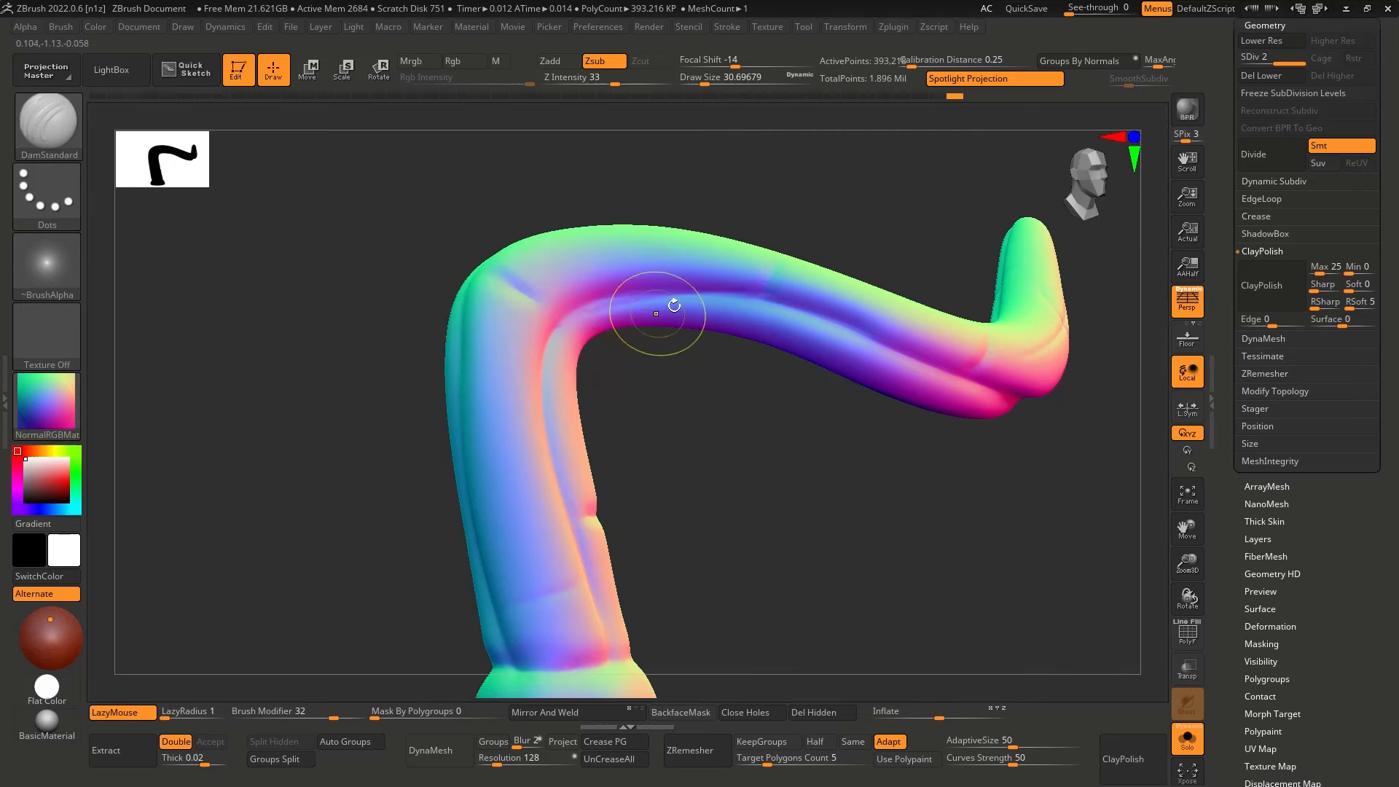
right_drag(671, 306, 790, 299)
Smooth the groove along the stem's arched section and rework its short crosswise crease with DamStandard at draw size about 16
key(ctrl)
mouse_move(708, 297)
shift+mouse_down()
mouse_move(556, 353)
mouse_move(578, 328)
mouse_move(733, 284)
mouse_move(585, 326)
shift+mouse_up()
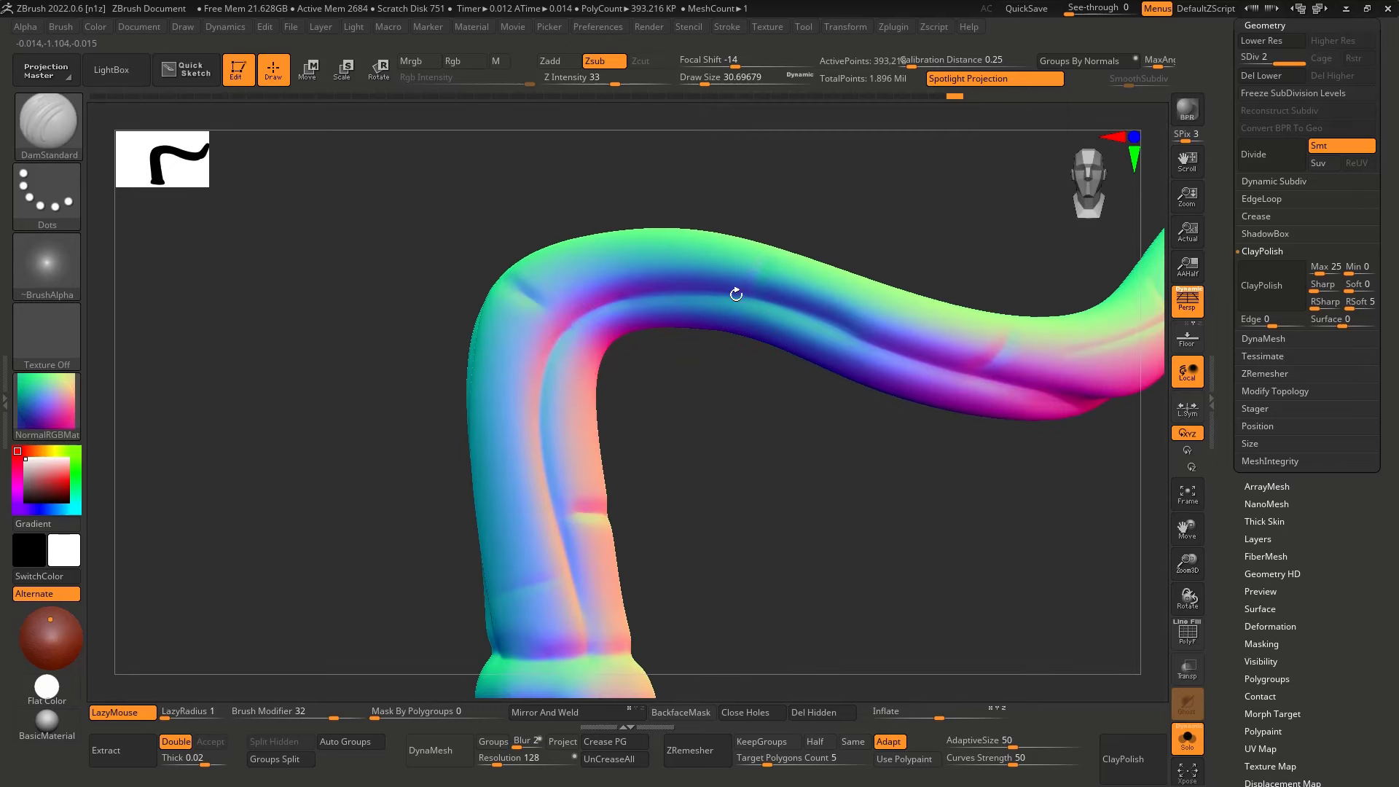
key(s)
drag(756, 285, 749, 284)
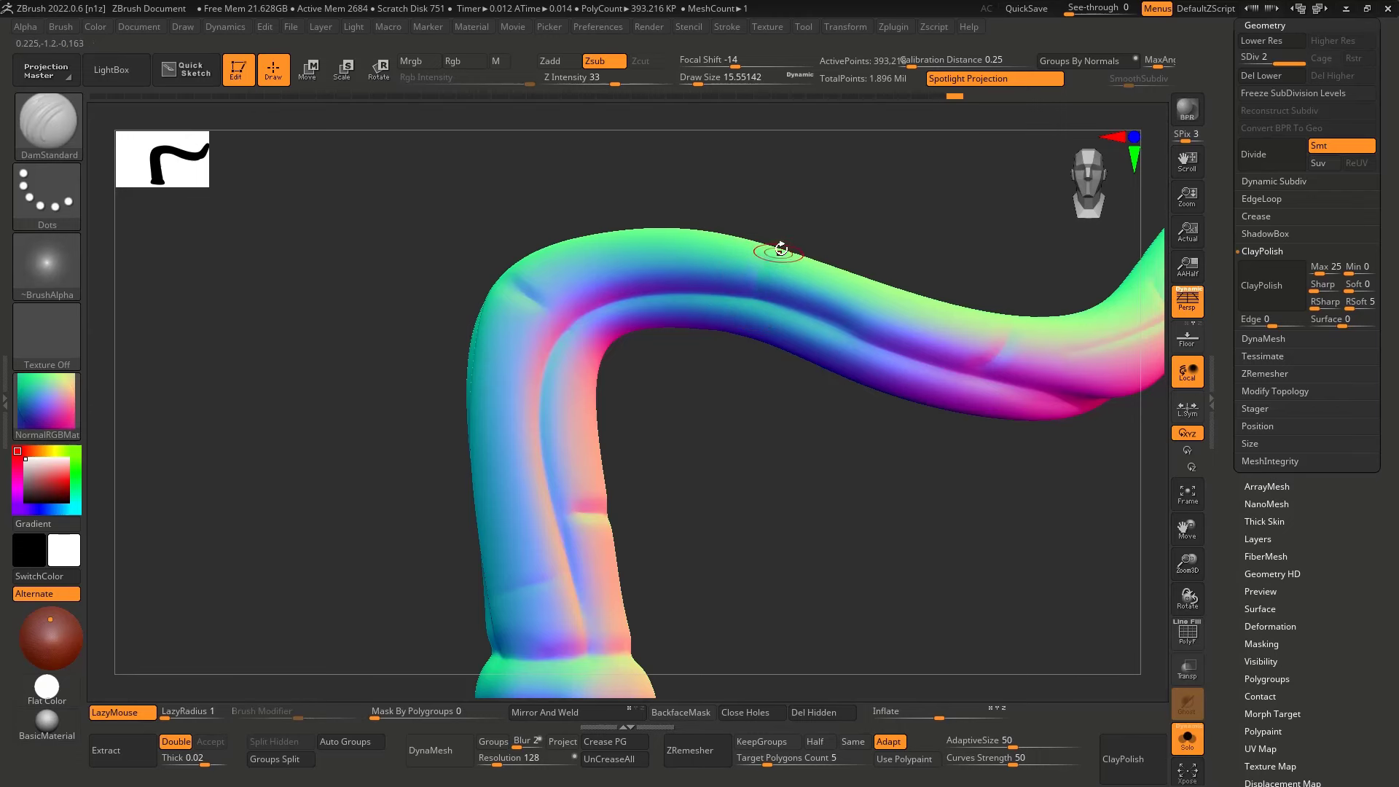
right_drag(766, 271, 784, 247)
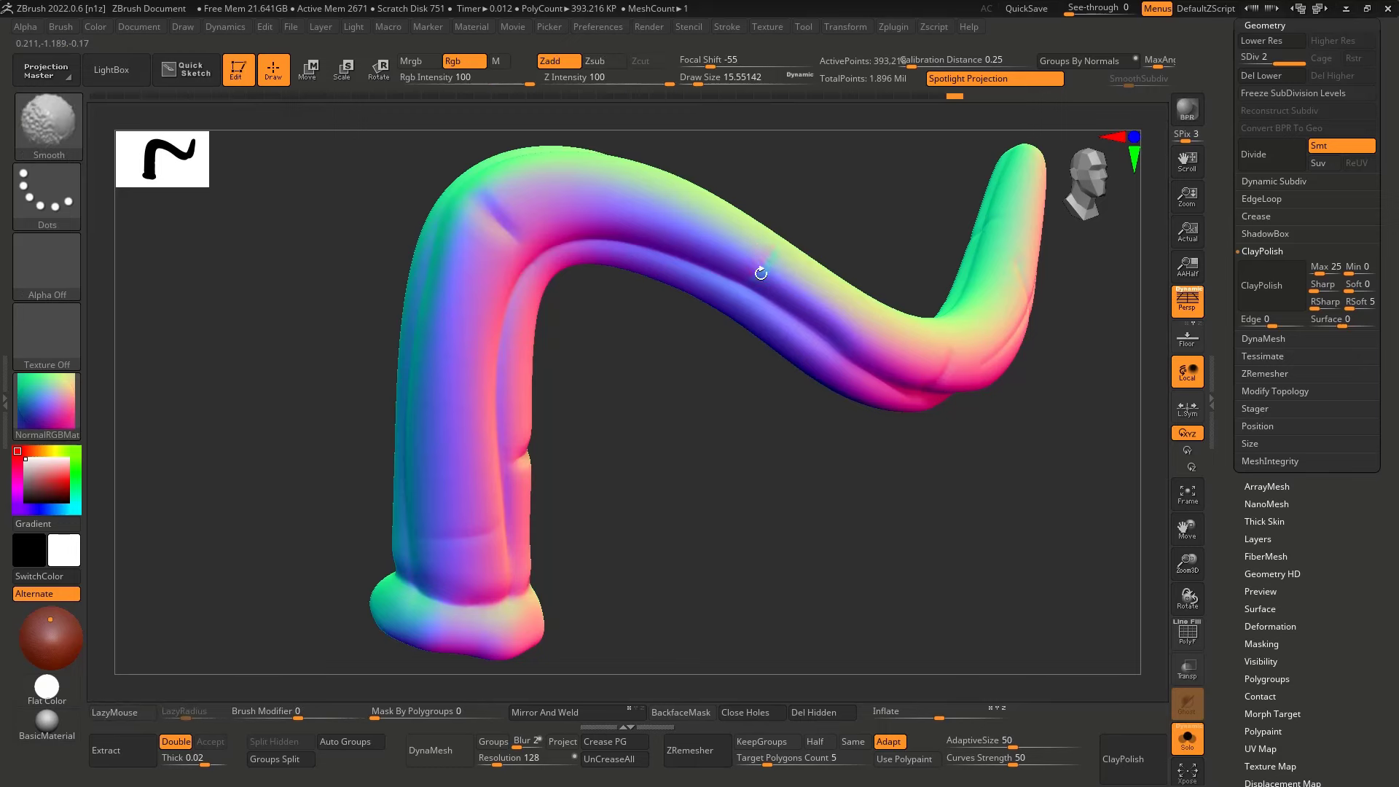
mouse_move(771, 291)
ctrl+right_down()
mouse_move(661, 234)
mouse_move(753, 262)
mouse_move(806, 356)
mouse_move(747, 304)
mouse_move(734, 363)
mouse_move(525, 677)
ctrl+right_up()
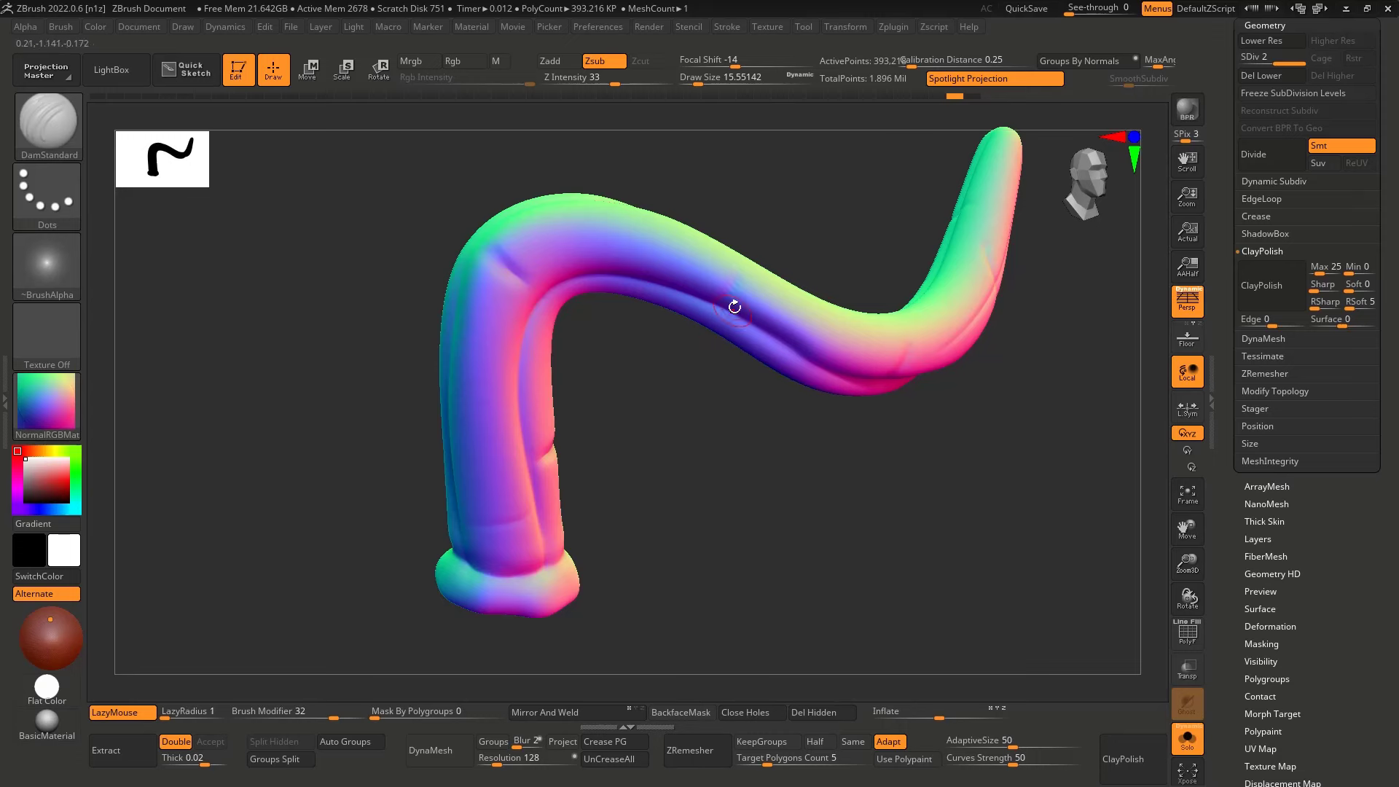
mouse_move(746, 300)
mouse_down()
mouse_move(478, 322)
mouse_move(493, 280)
mouse_move(645, 301)
mouse_move(744, 290)
mouse_up()
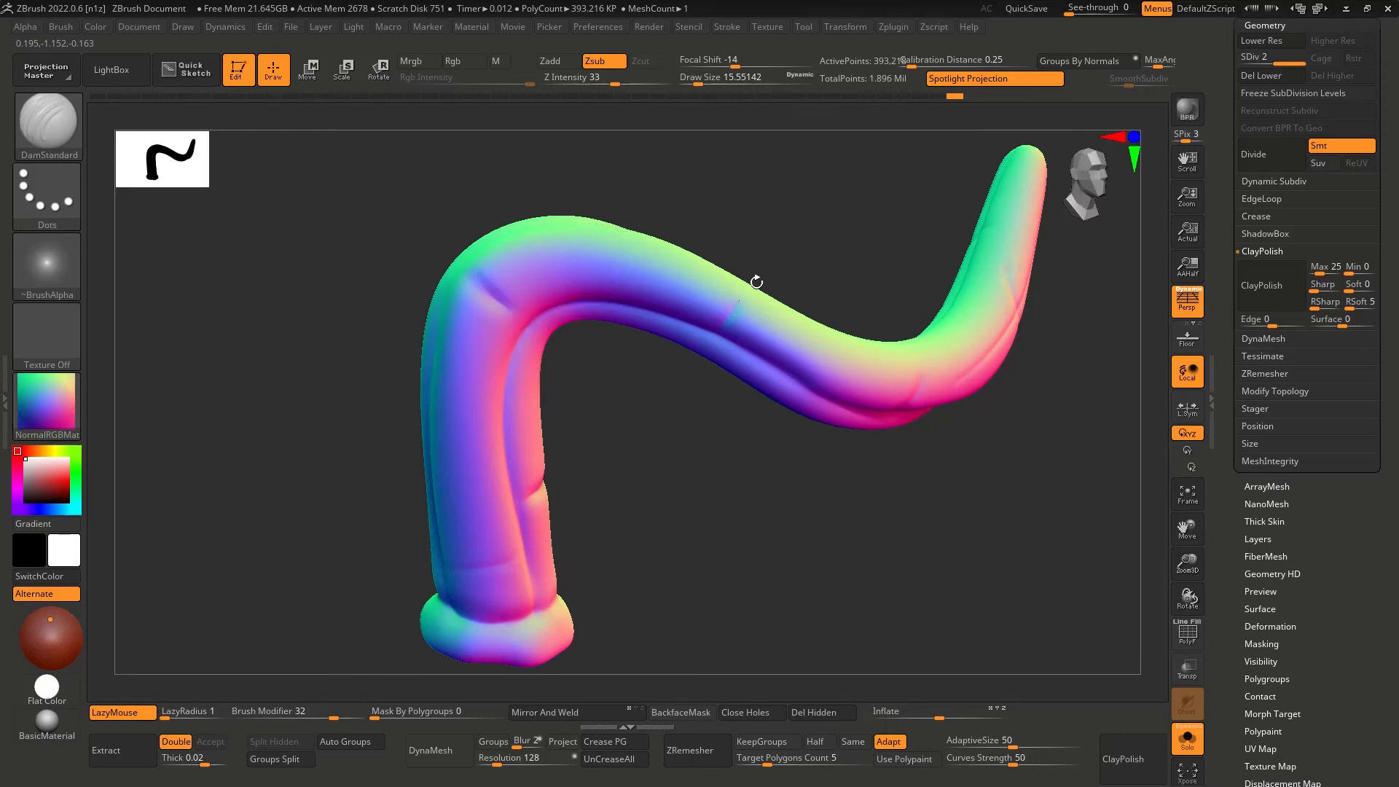
key(ctrl+z)
ctrl+right_drag(731, 344, 738, 261)
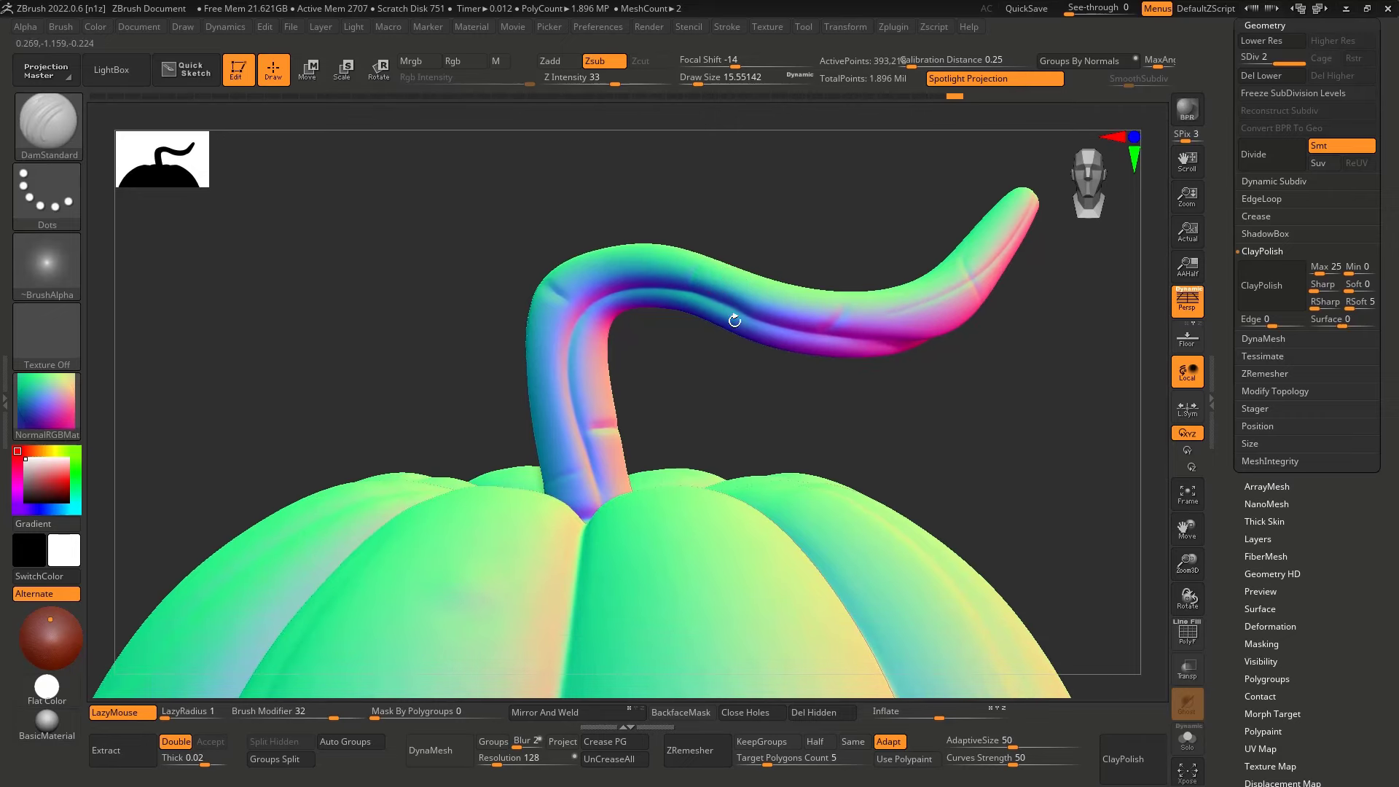
Examine the stem's curve and creases together with the pumpkin body from several angles
ctrl+right_drag(734, 321, 692, 266)
ctrl+right_drag(738, 346, 741, 269)
mouse_move(747, 322)
ctrl+right_down()
mouse_move(720, 300)
mouse_move(763, 568)
ctrl+right_up()
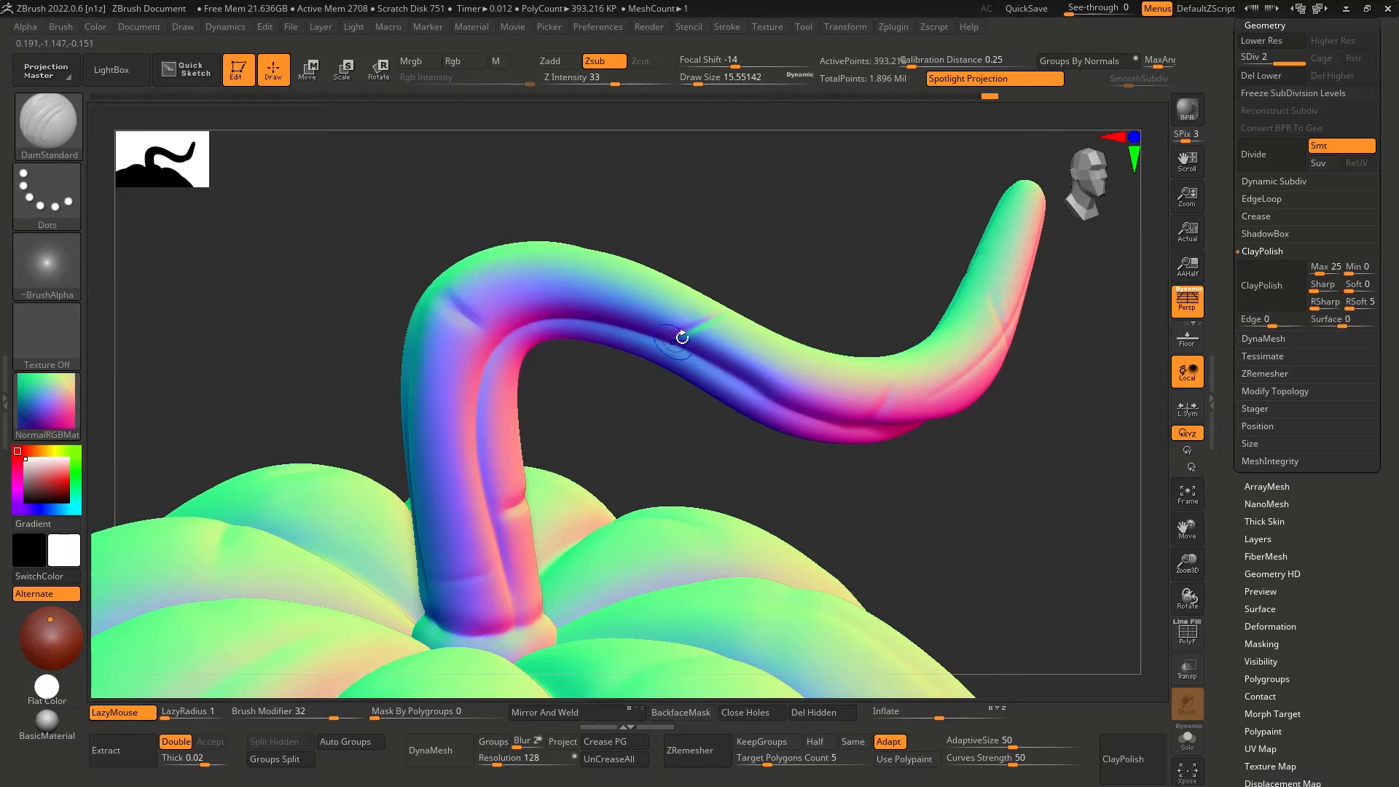
ctrl+right_drag(649, 372, 679, 317)
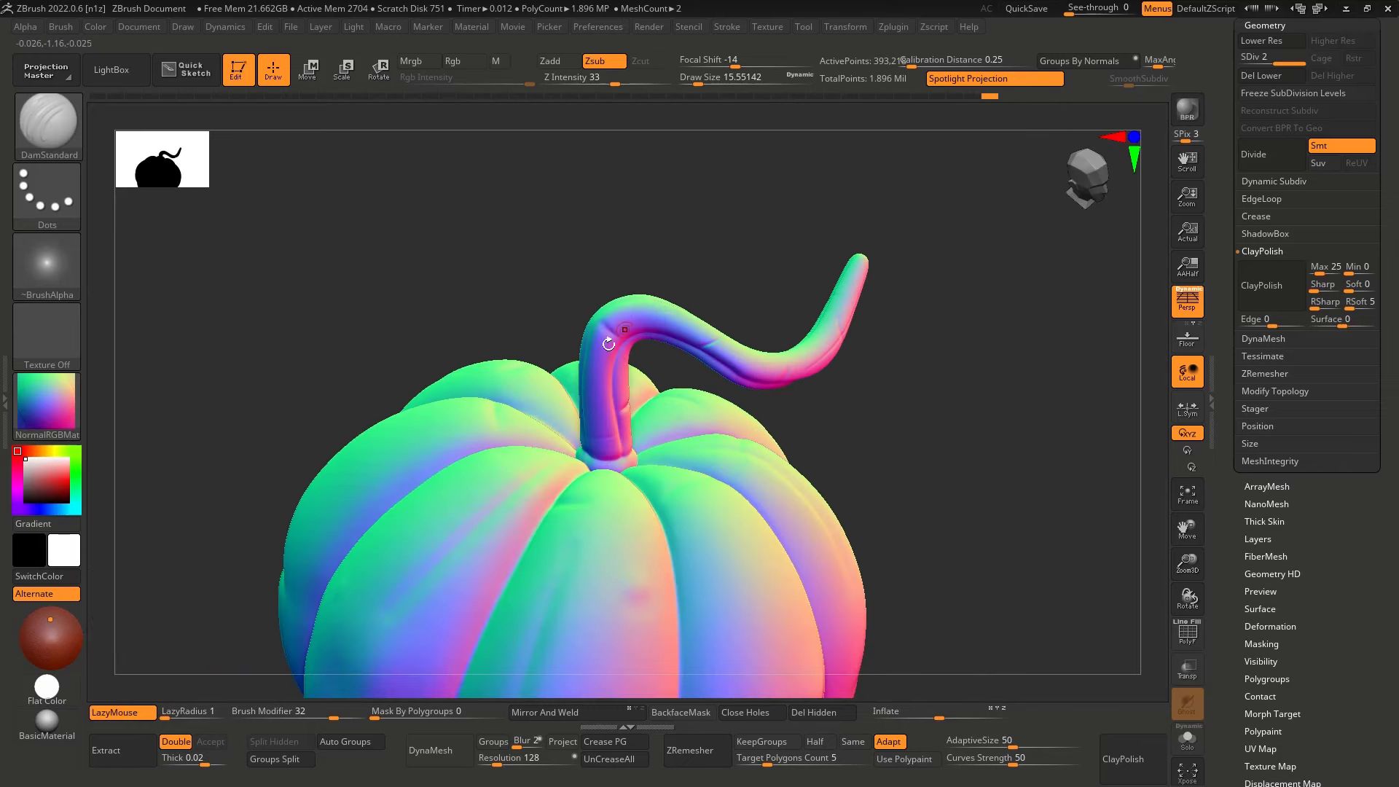
right_drag(709, 352, 747, 355)
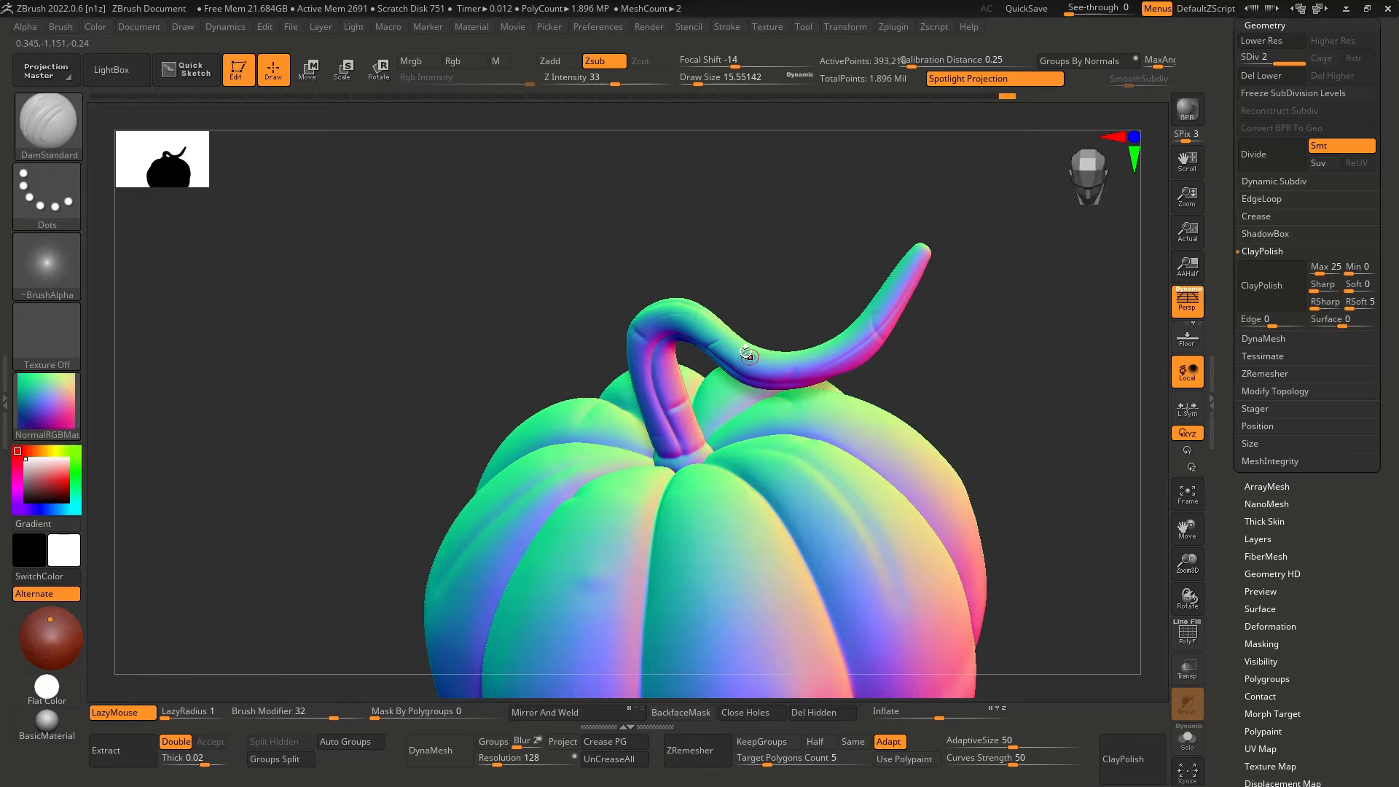
mouse_move(843, 365)
right_down()
mouse_move(806, 356)
mouse_move(748, 273)
mouse_move(811, 305)
mouse_move(659, 272)
right_up()
mouse_move(737, 325)
ctrl+right_down()
mouse_move(765, 355)
mouse_move(655, 346)
mouse_move(663, 328)
mouse_move(704, 334)
mouse_move(628, 369)
ctrl+right_up()
drag(665, 325, 758, 237)
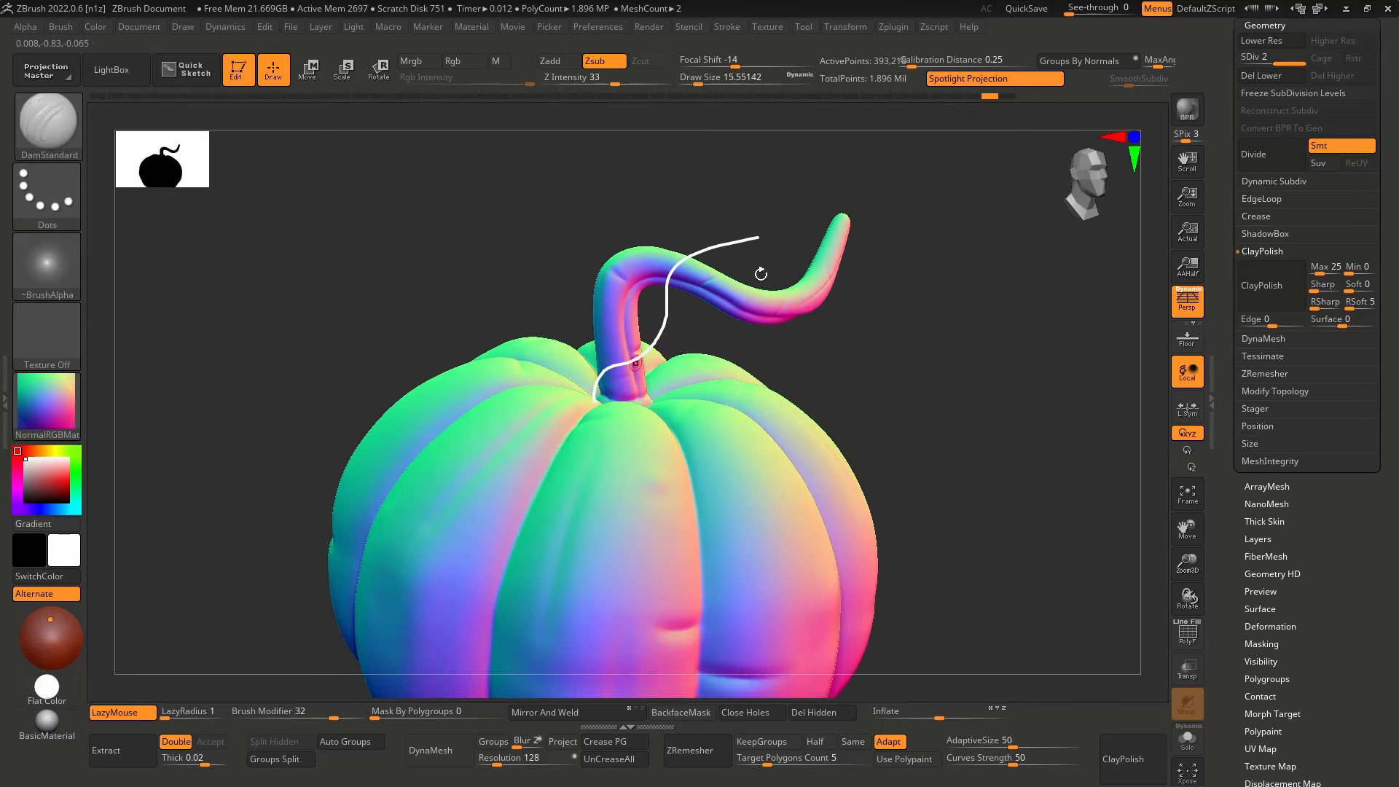
mouse_move(877, 346)
right_down()
mouse_move(846, 322)
mouse_move(847, 398)
mouse_move(853, 337)
mouse_move(833, 312)
mouse_move(758, 306)
mouse_move(792, 341)
mouse_move(812, 297)
mouse_move(818, 353)
mouse_move(667, 363)
right_up()
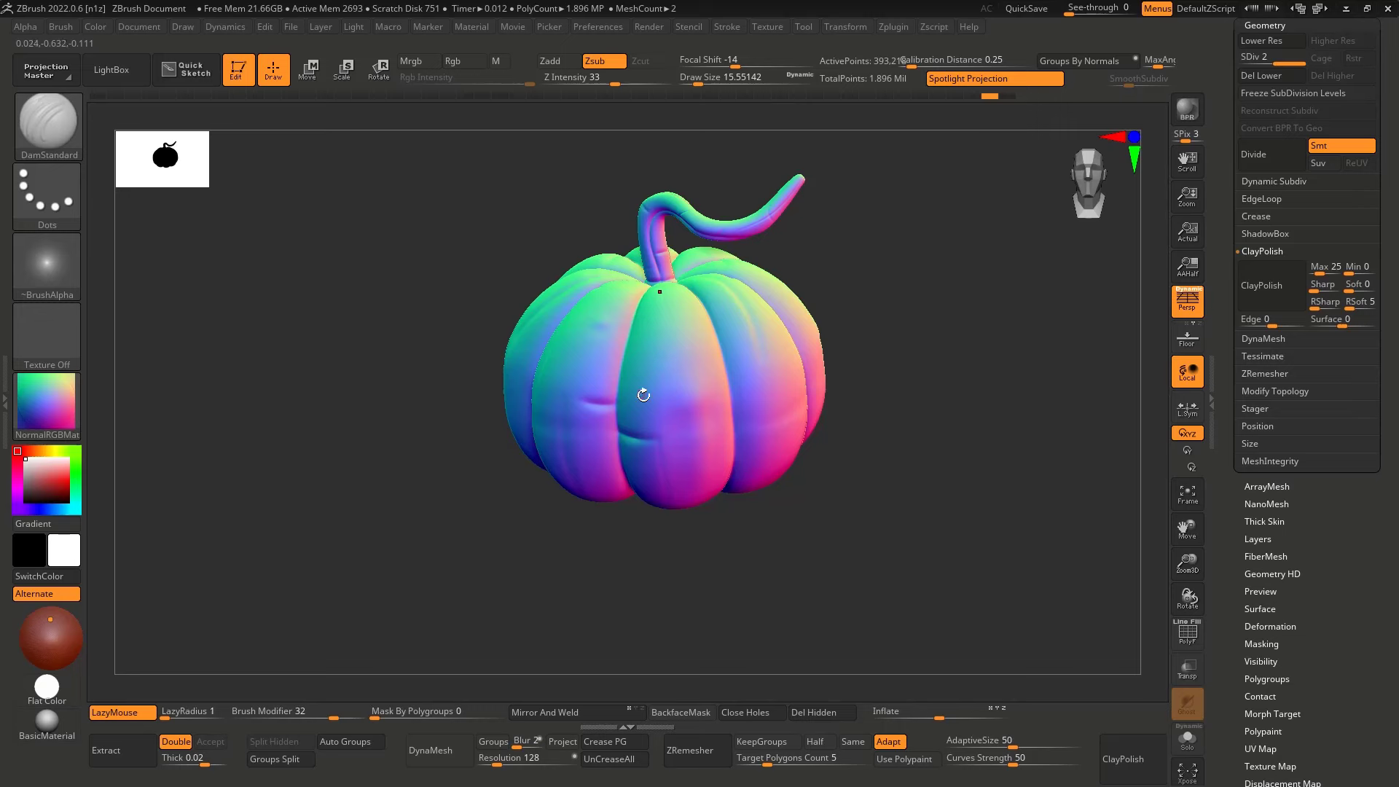
Make the pumpkin body active and step its subdivision down to SDiv 2 to compare its surface with the full detail
alt+click(674, 388)
shift+right_drag(637, 413, 539, 448)
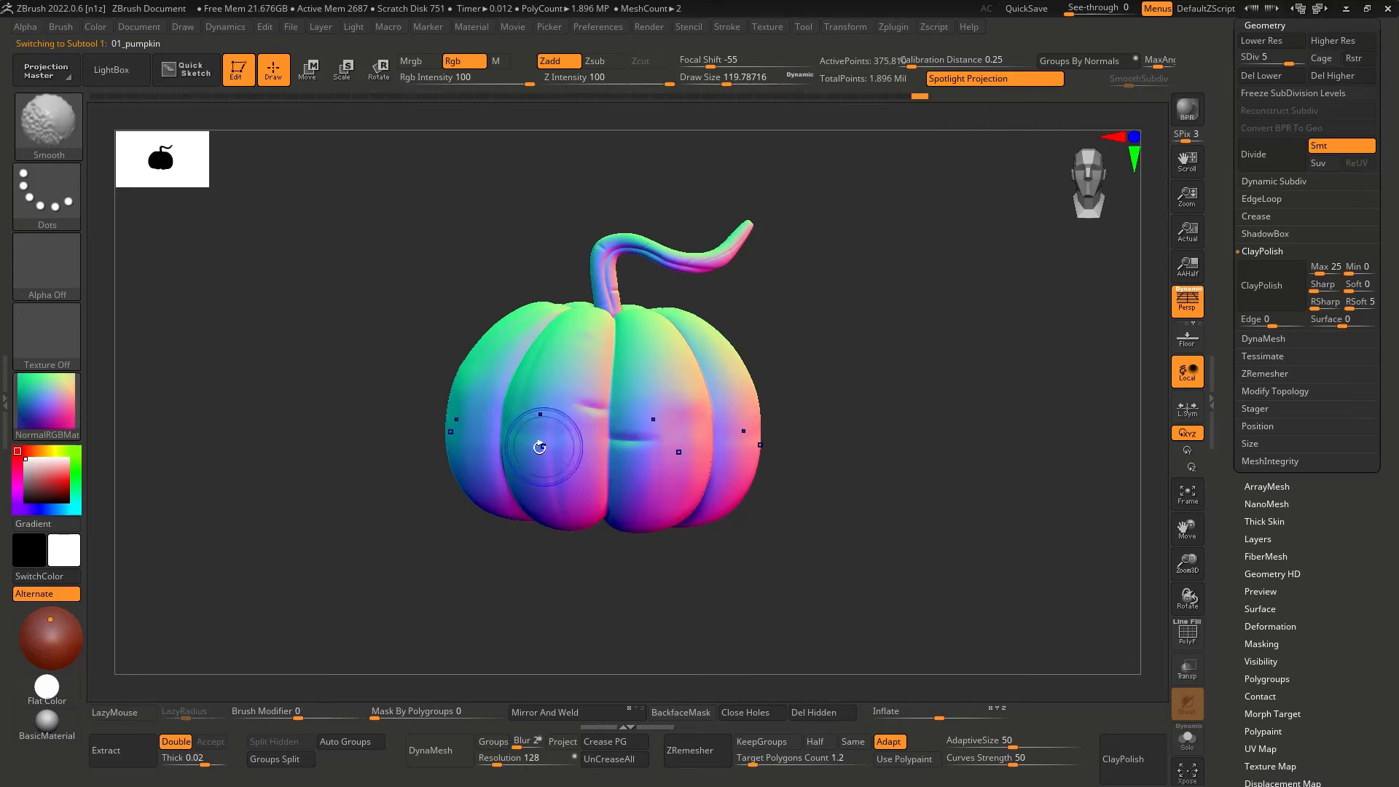
key(shift+d)
key(shift+d)
key(shift+d)
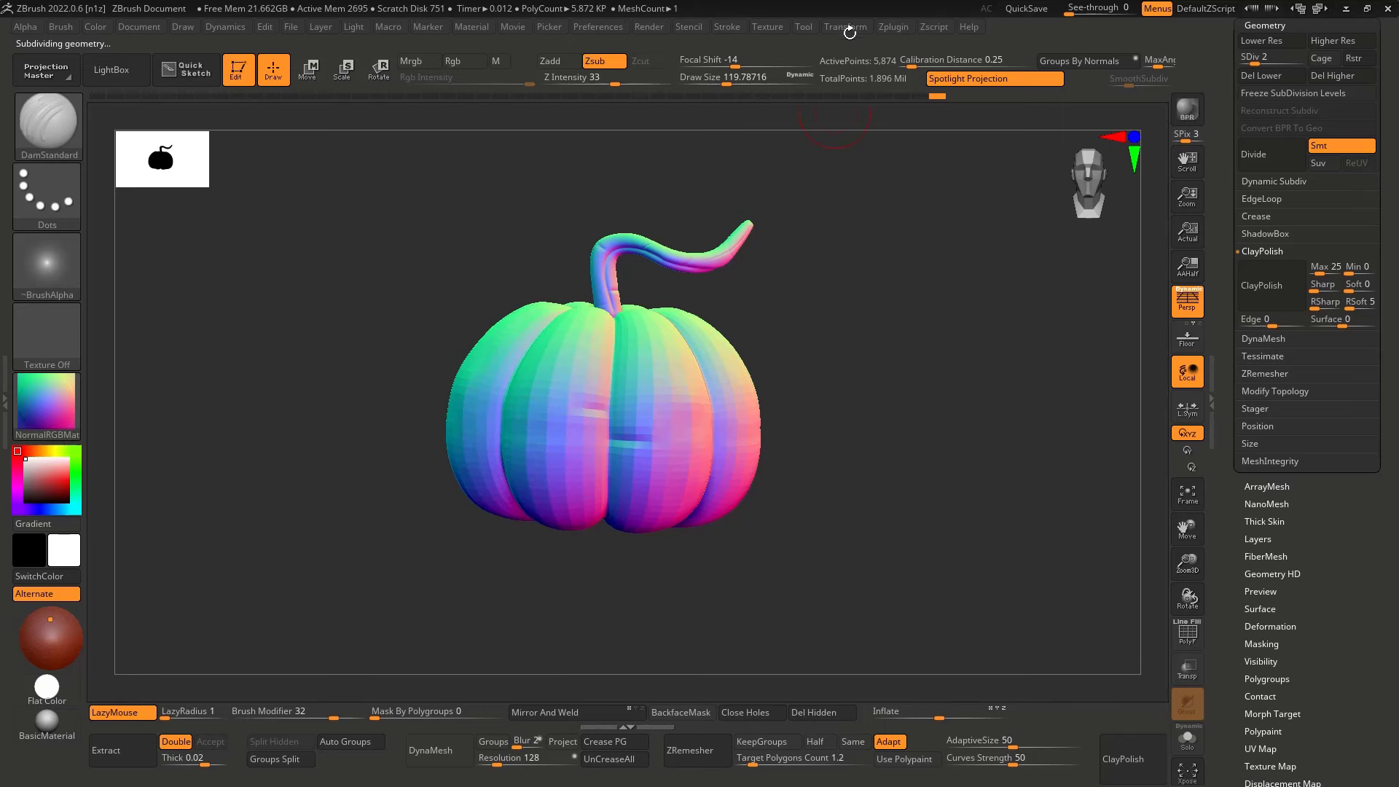
mouse_move(850, 32)
click(905, 443)
right_drag(493, 479, 737, 425)
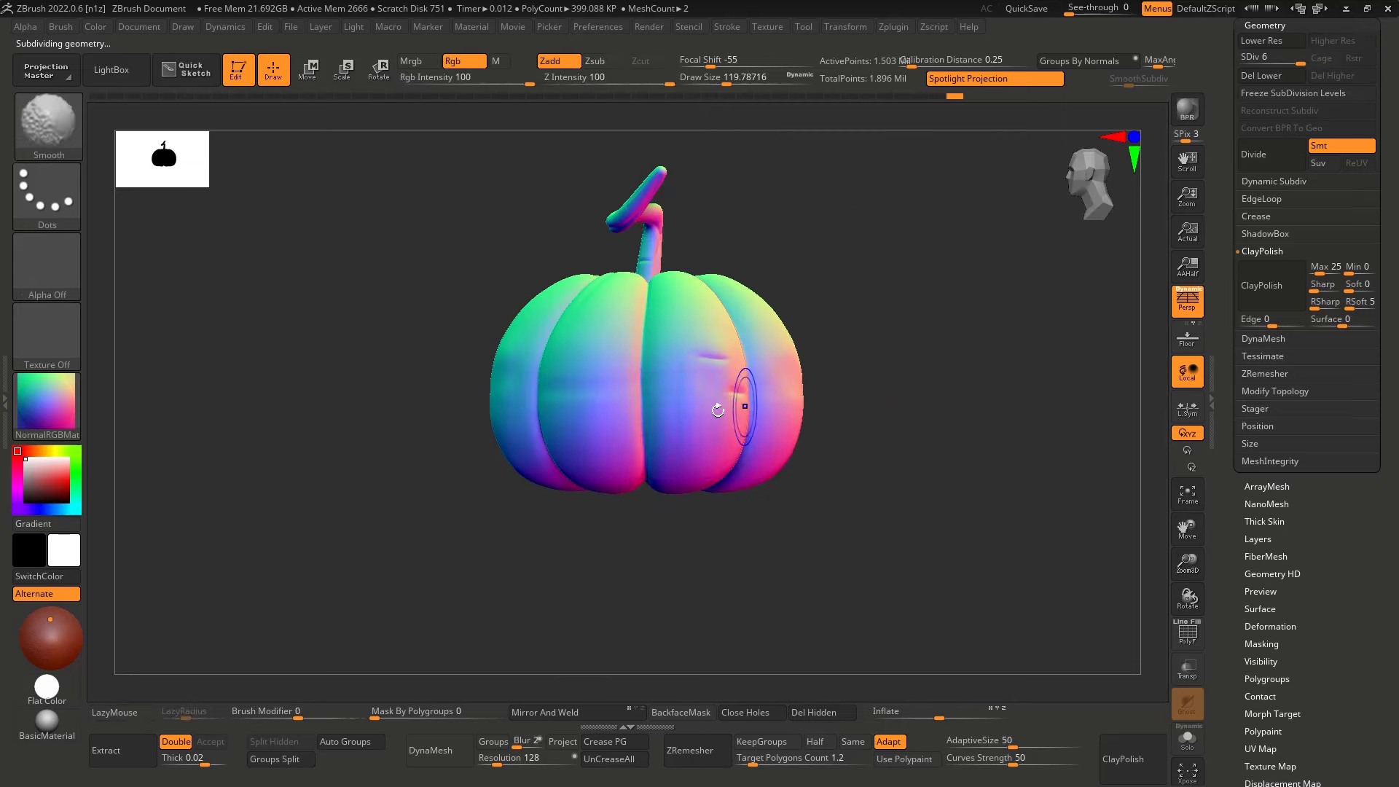
Compare the pumpkin body's creases at SDiv 2 with those at SDiv 6, finishing on SDiv 6
mouse_move(715, 406)
right_down()
mouse_move(727, 405)
mouse_move(683, 439)
mouse_move(750, 416)
right_up()
key(shift+d)
key(shift+d)
key(shift+d)
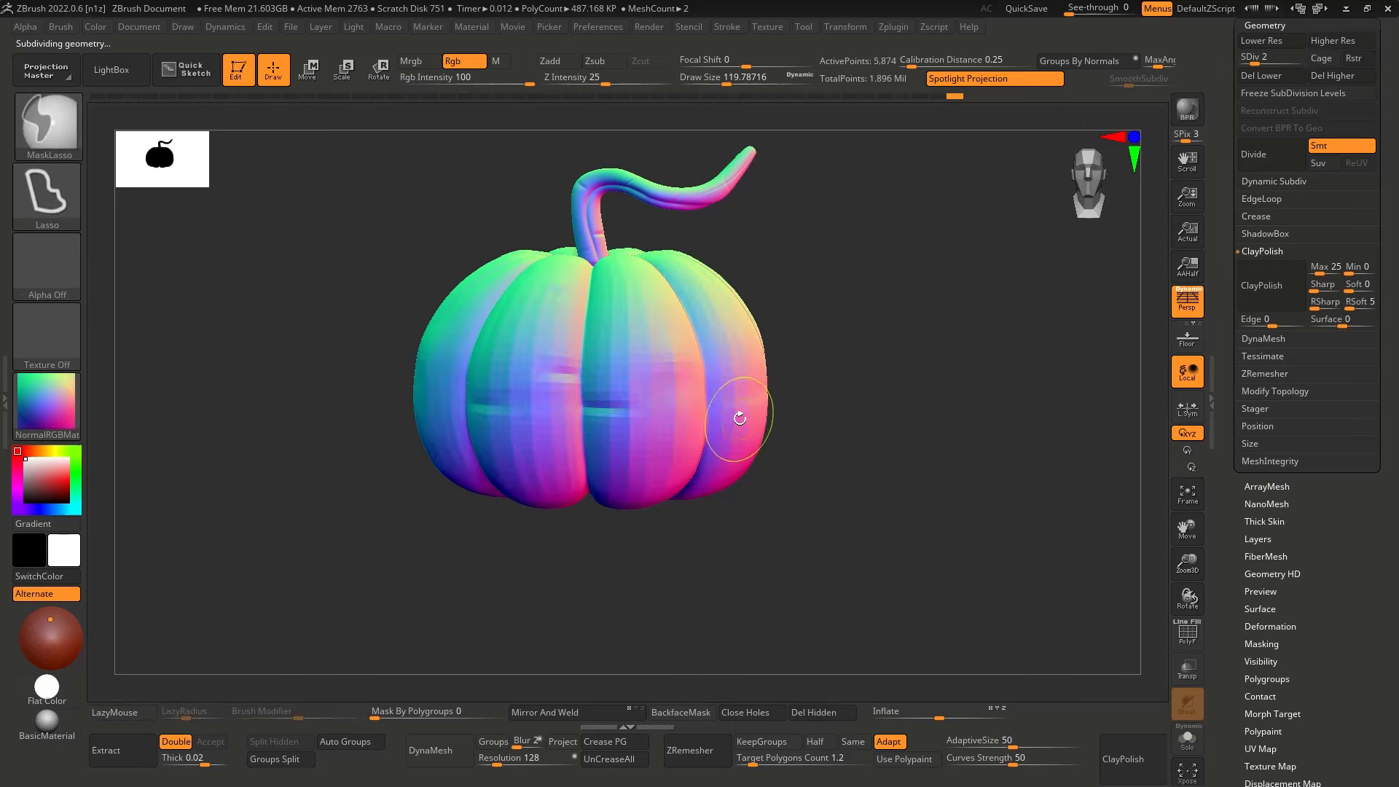
key(d)
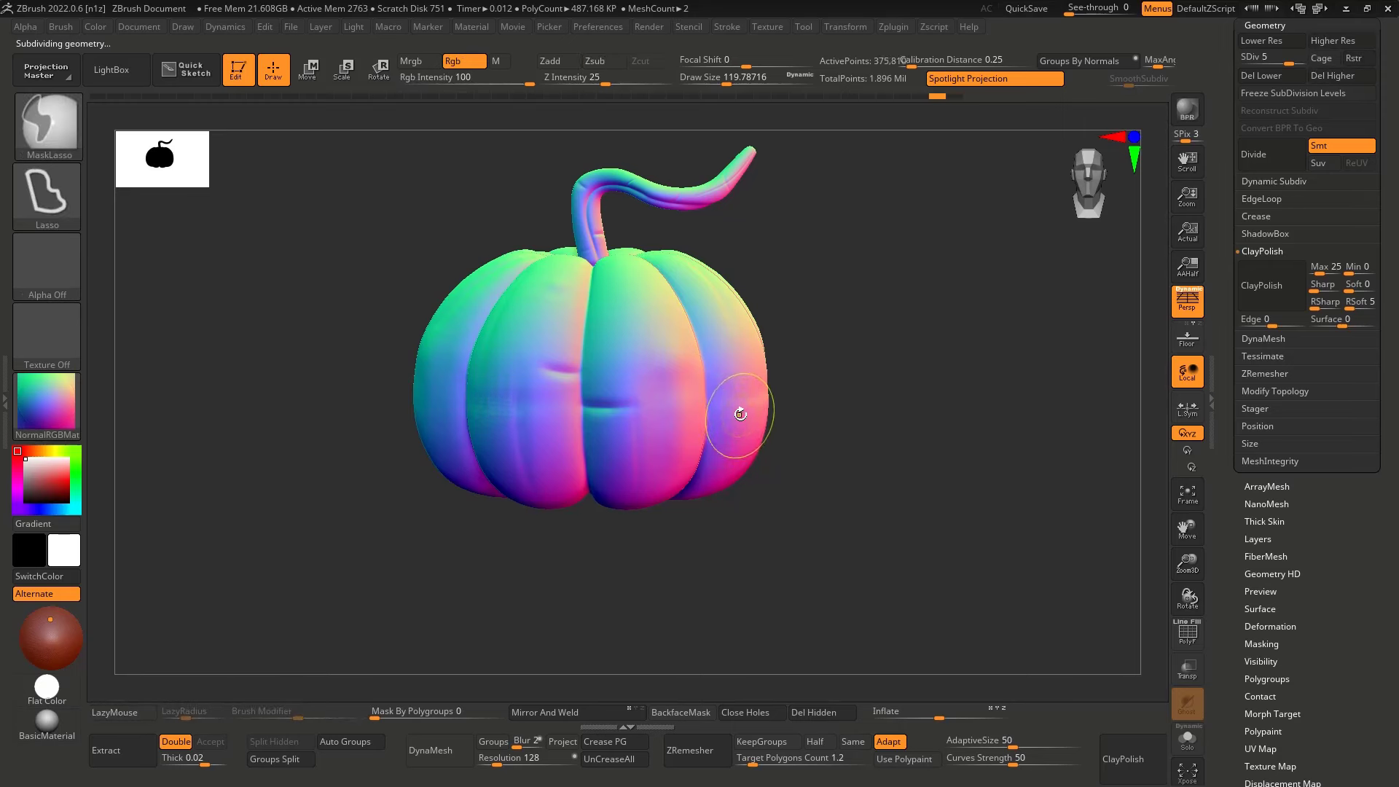
key(d)
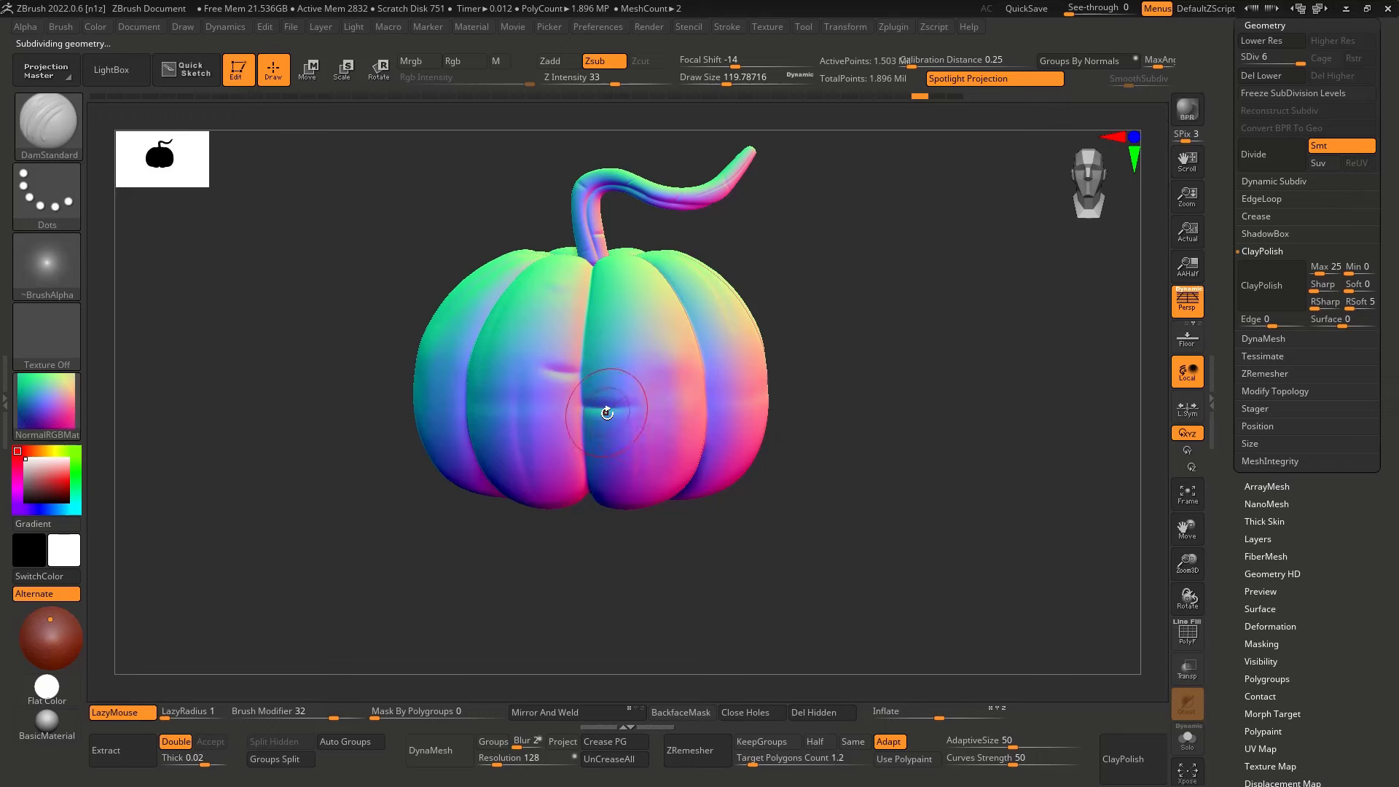
key(ctrl+shift)
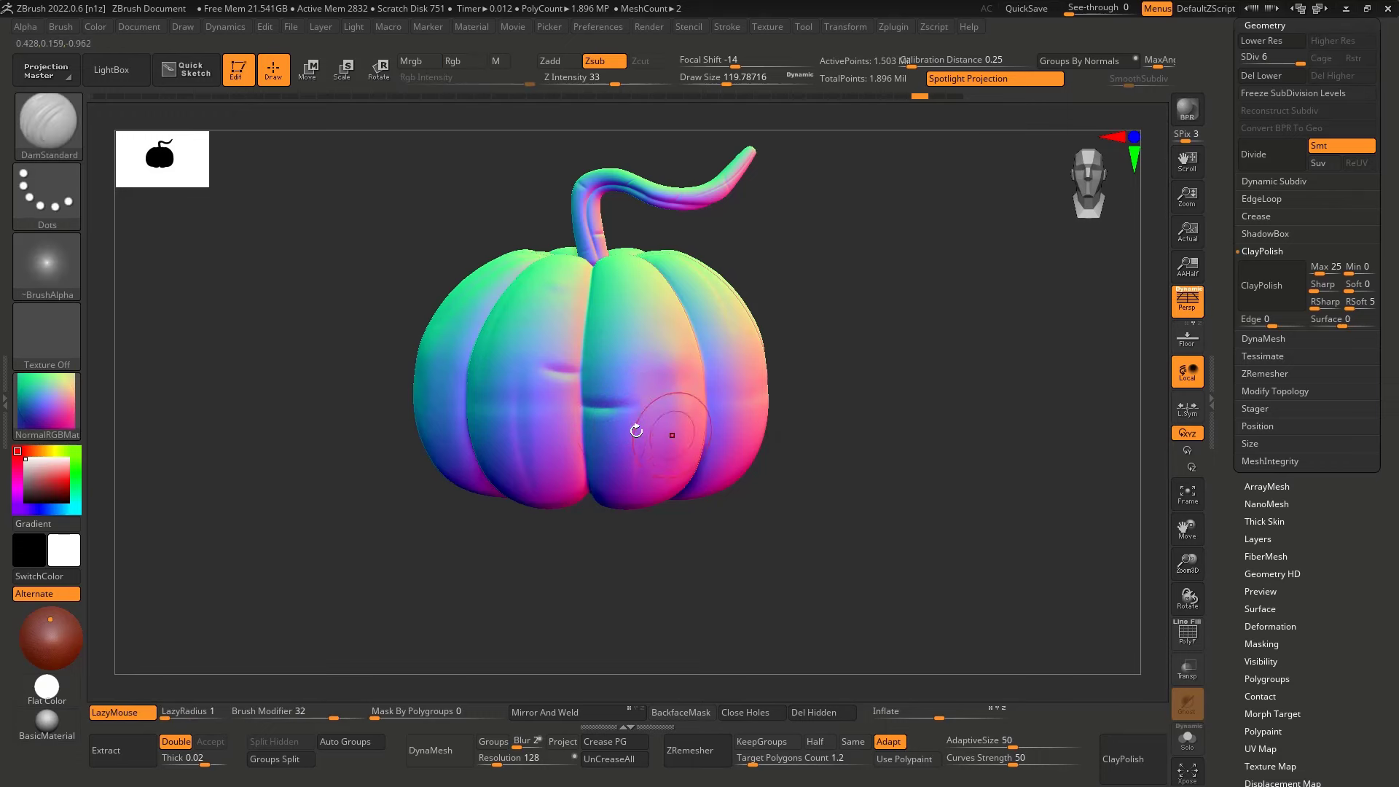
Frame the pumpkin, make the stem the active subtool, and lower it to SDiv 1
right_drag(662, 453, 656, 503)
ctrl+right_drag(655, 503, 614, 412)
key(f)
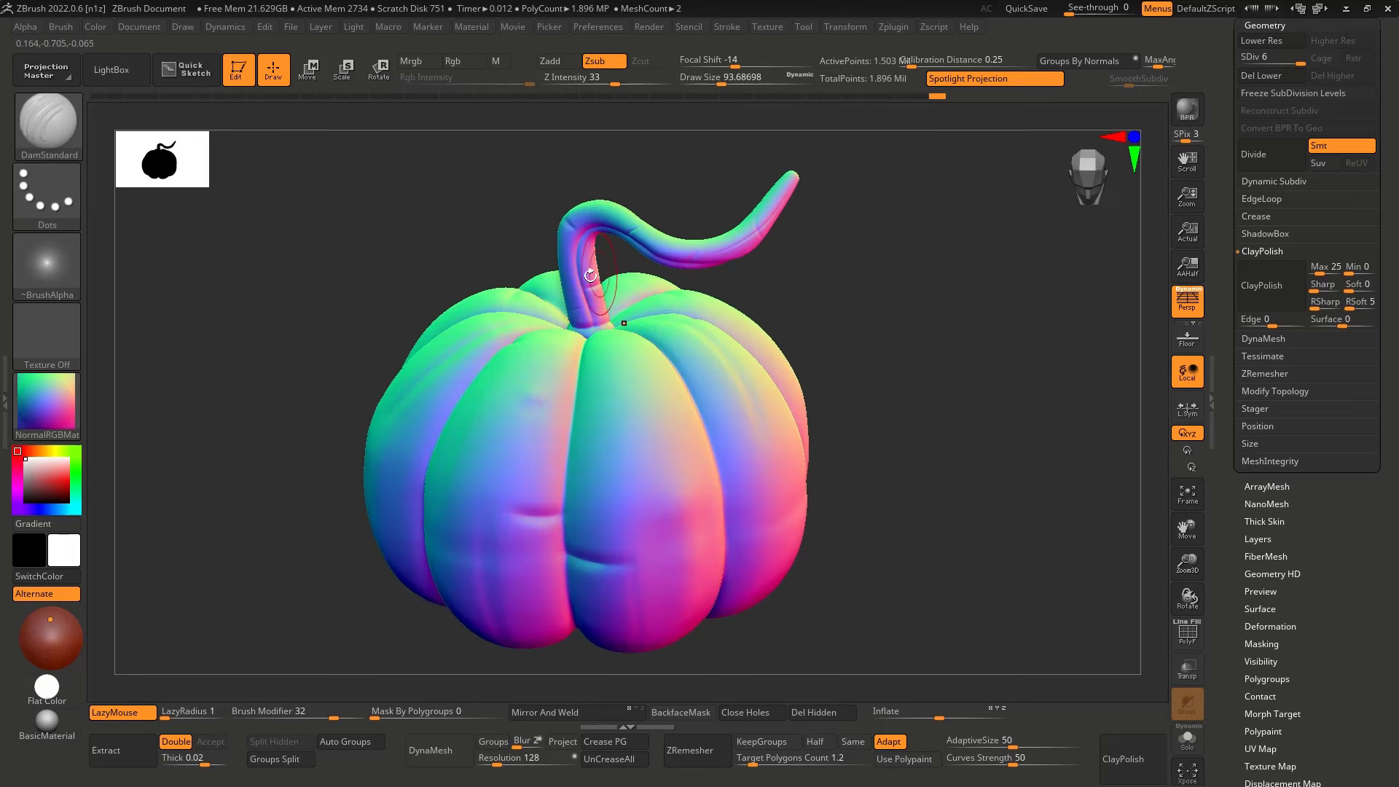
alt+click(591, 285)
key(shift+d)
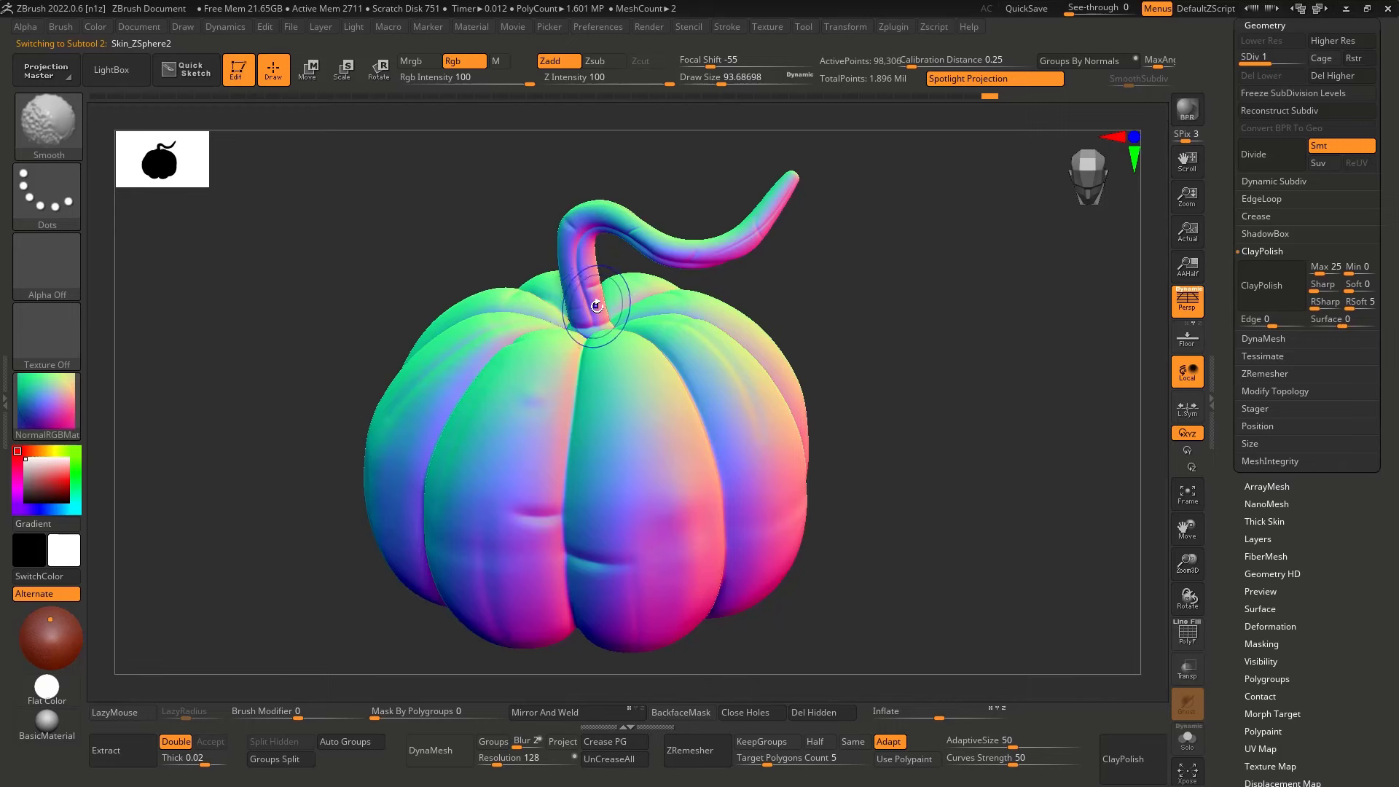
Activate the Move brush with a draw size of about 124 and examine the stem's base and curve against the pumpkin body
right_click(596, 305)
ctrl+right_drag(596, 305, 564, 325)
key(bracketright)
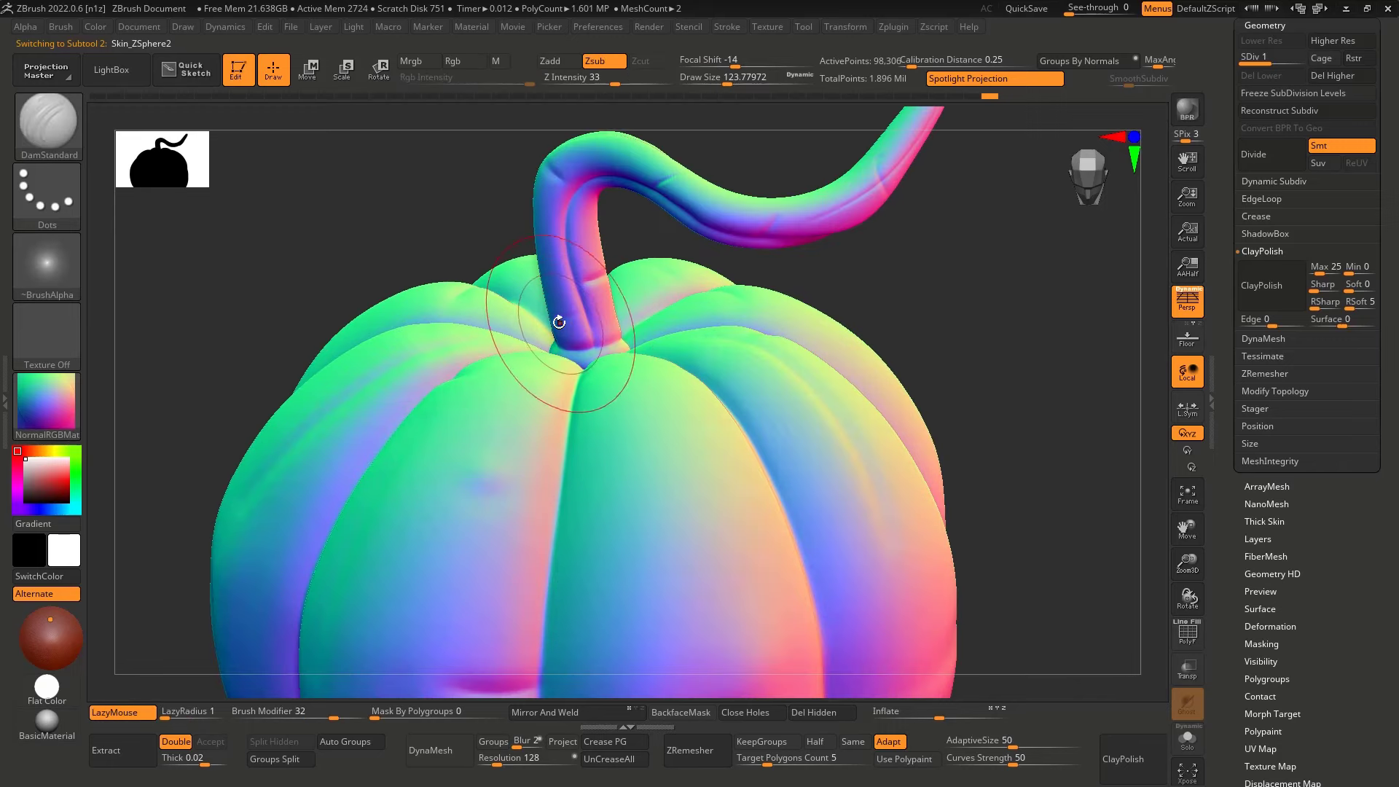
key(b)
key(m)
key(v)
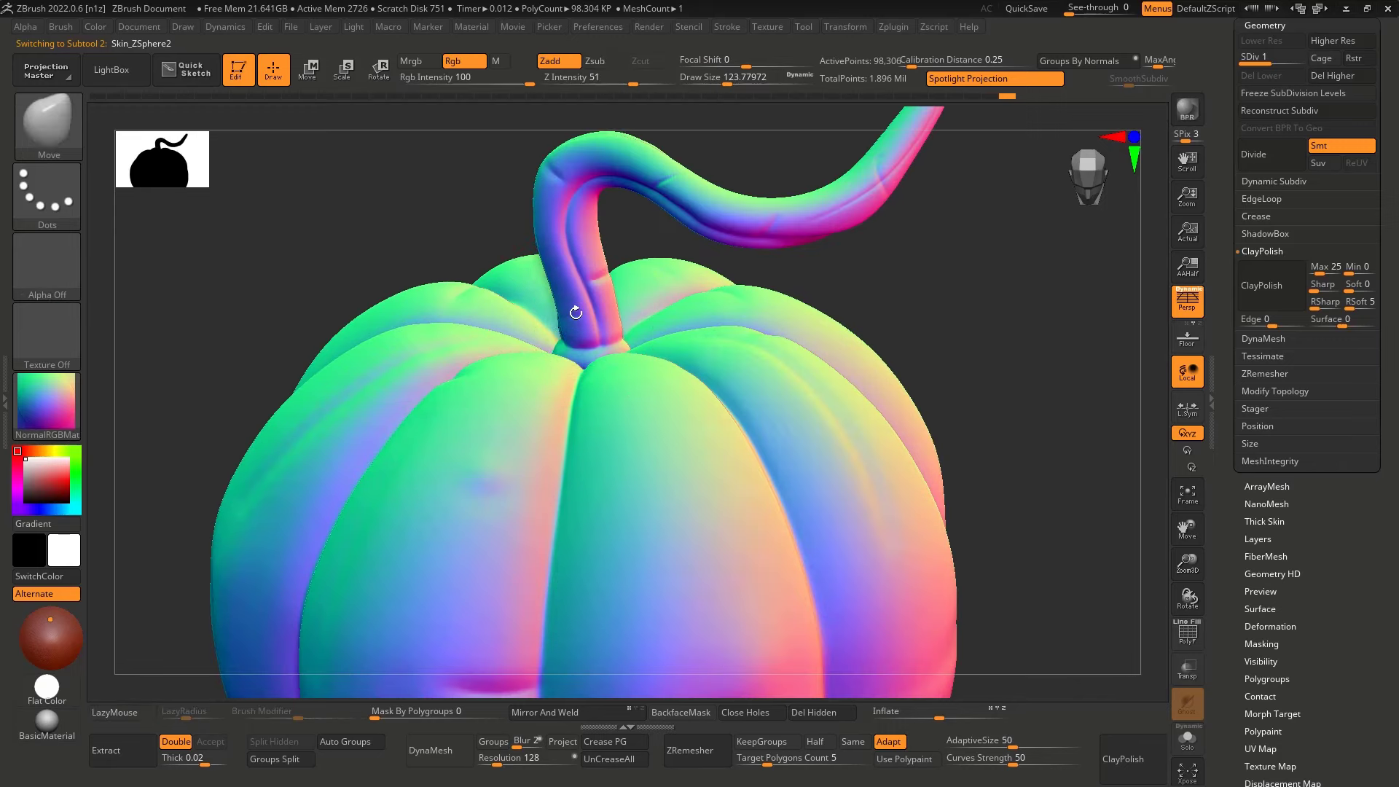
ctrl+right_drag(624, 313, 492, 263)
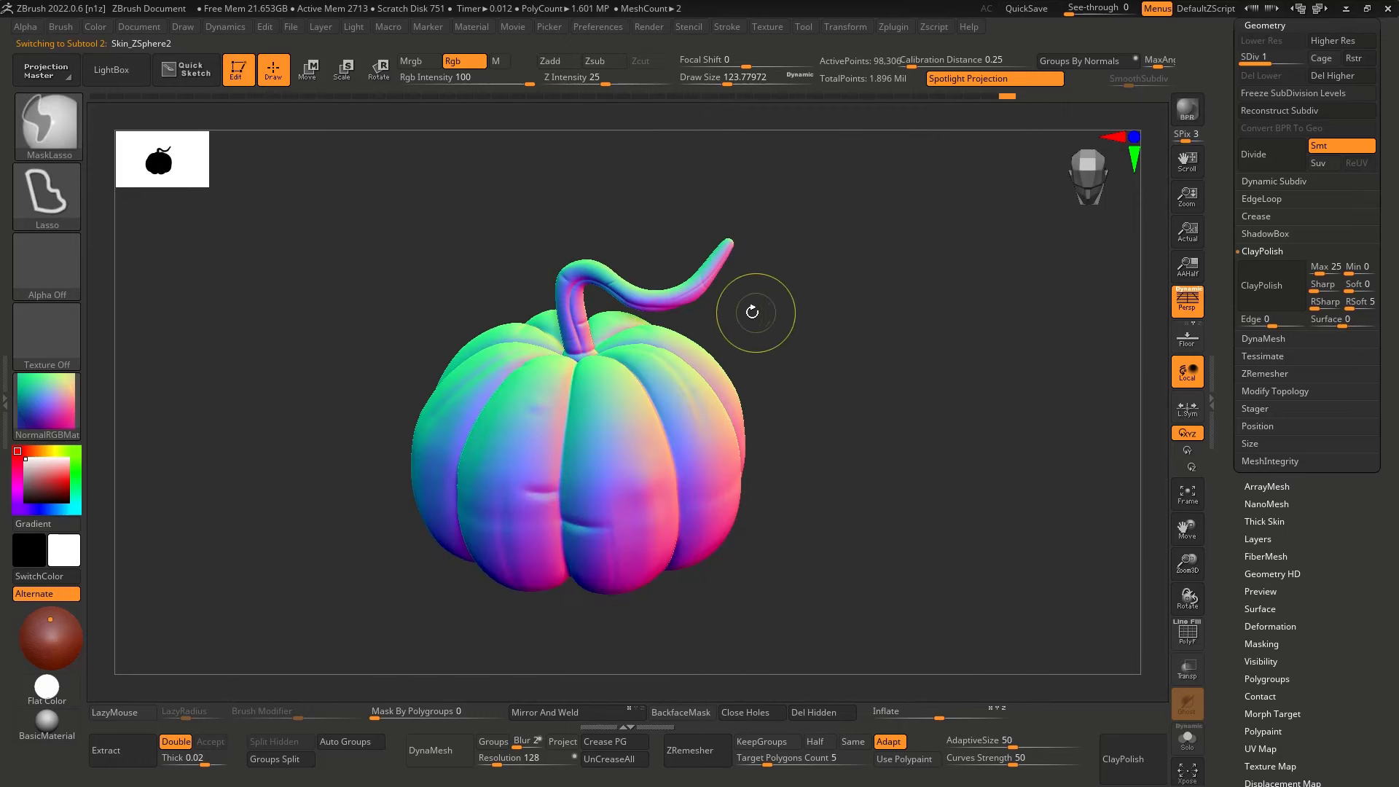
mouse_move(754, 313)
ctrl+right_down()
mouse_move(635, 295)
mouse_move(671, 247)
mouse_move(768, 284)
mouse_move(612, 387)
ctrl+right_up()
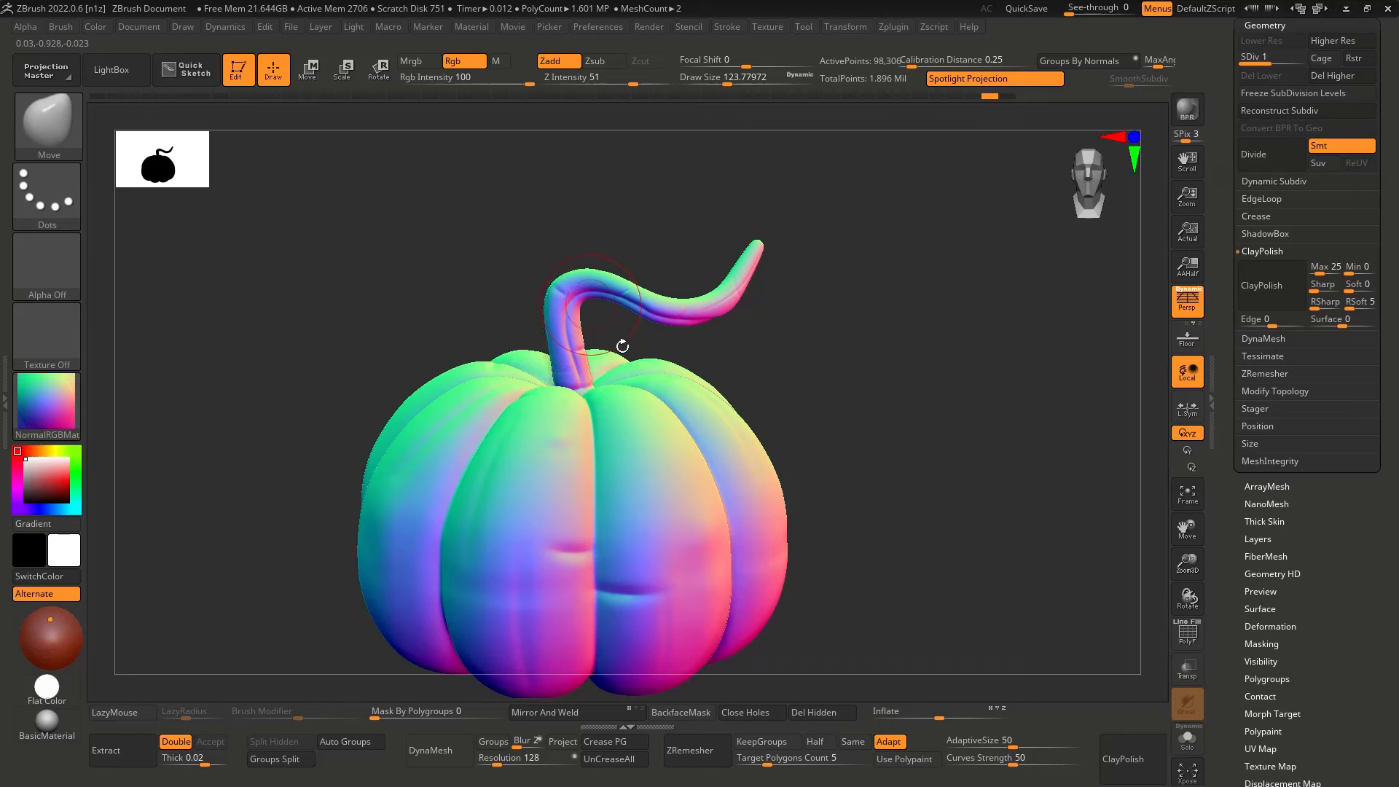
mouse_move(776, 340)
mouse_down()
mouse_move(658, 328)
mouse_move(681, 306)
mouse_move(662, 316)
mouse_move(699, 309)
mouse_move(481, 325)
mouse_move(550, 310)
mouse_move(582, 325)
mouse_move(591, 304)
mouse_up()
drag(512, 323, 707, 325)
Preview the pumpkin with the SkinShade4 material, and settle on the zbro_clayset_s04 material
click(58, 399)
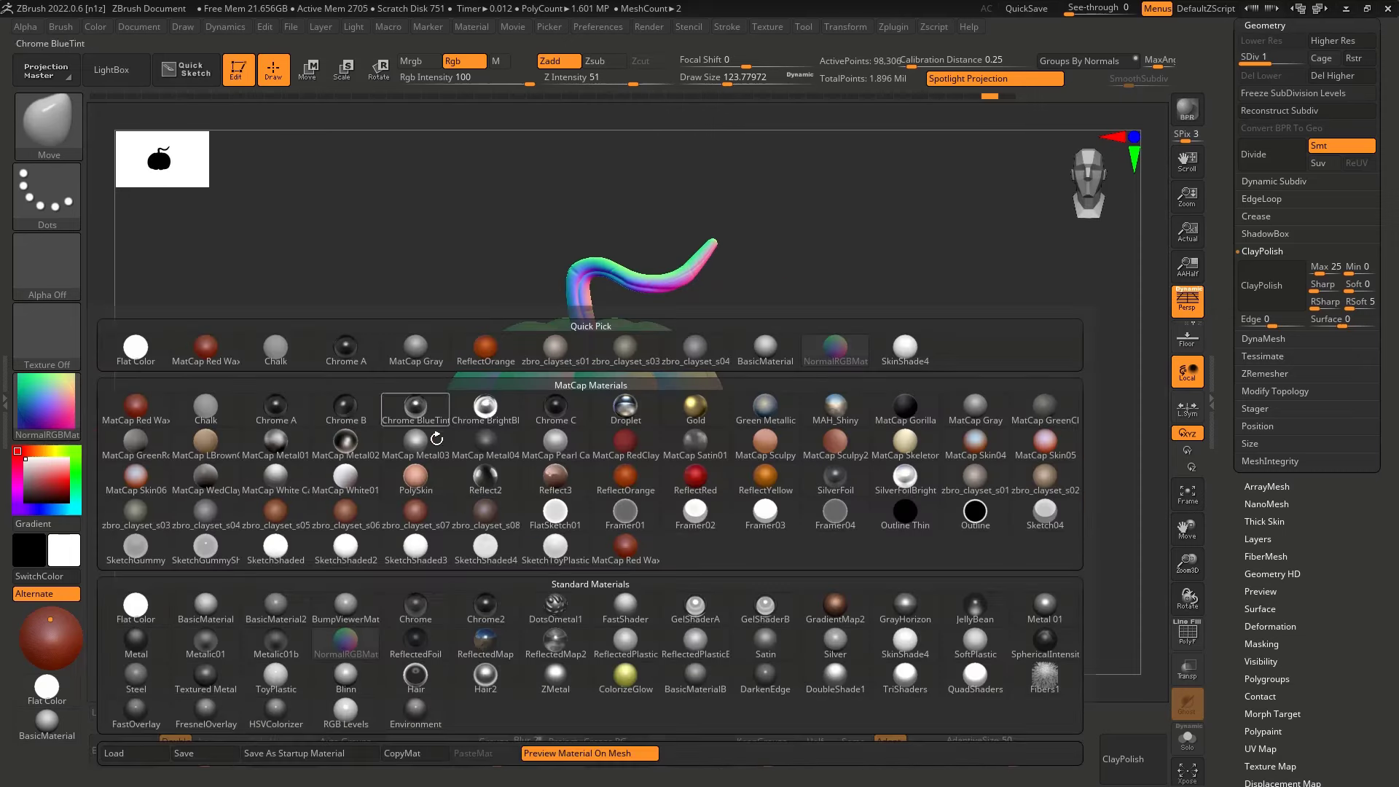
click(881, 624)
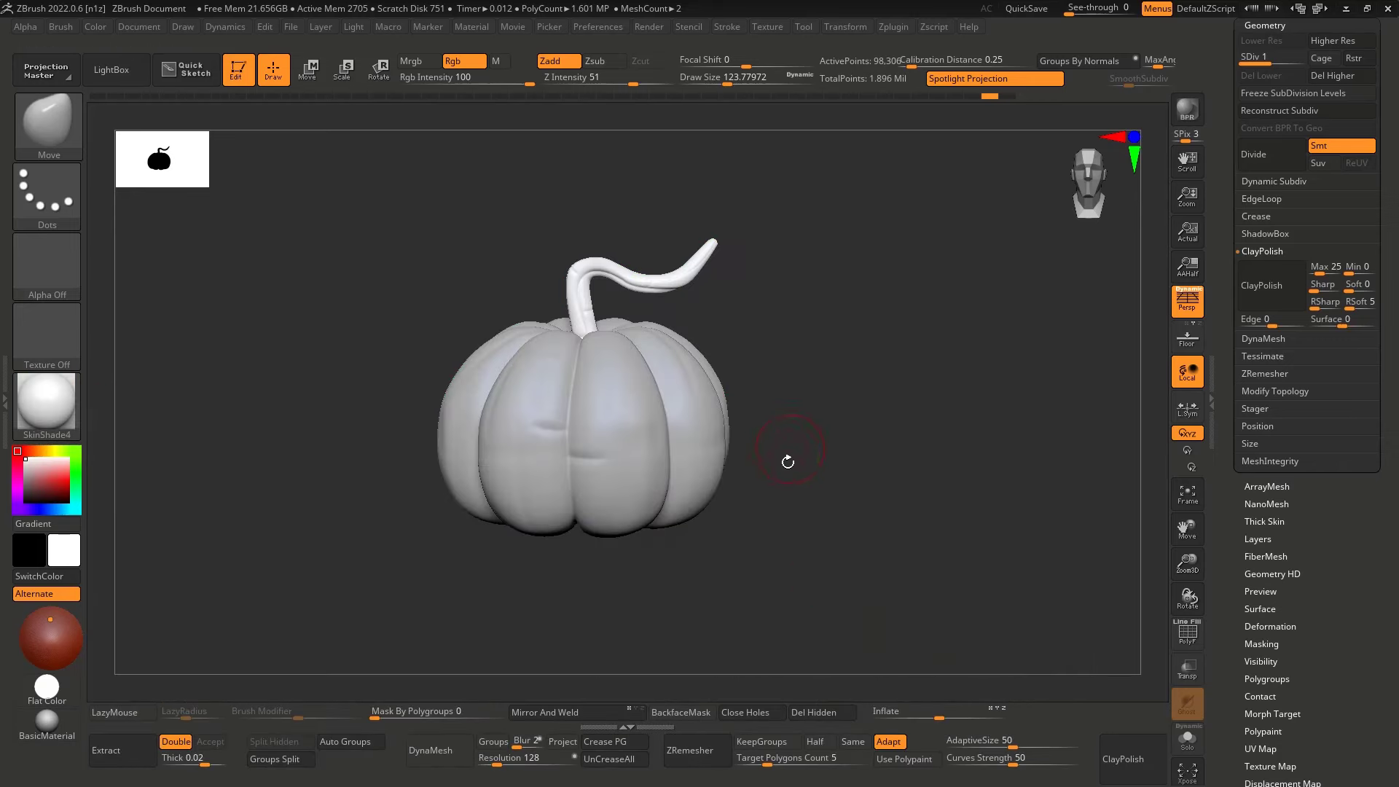
click(48, 402)
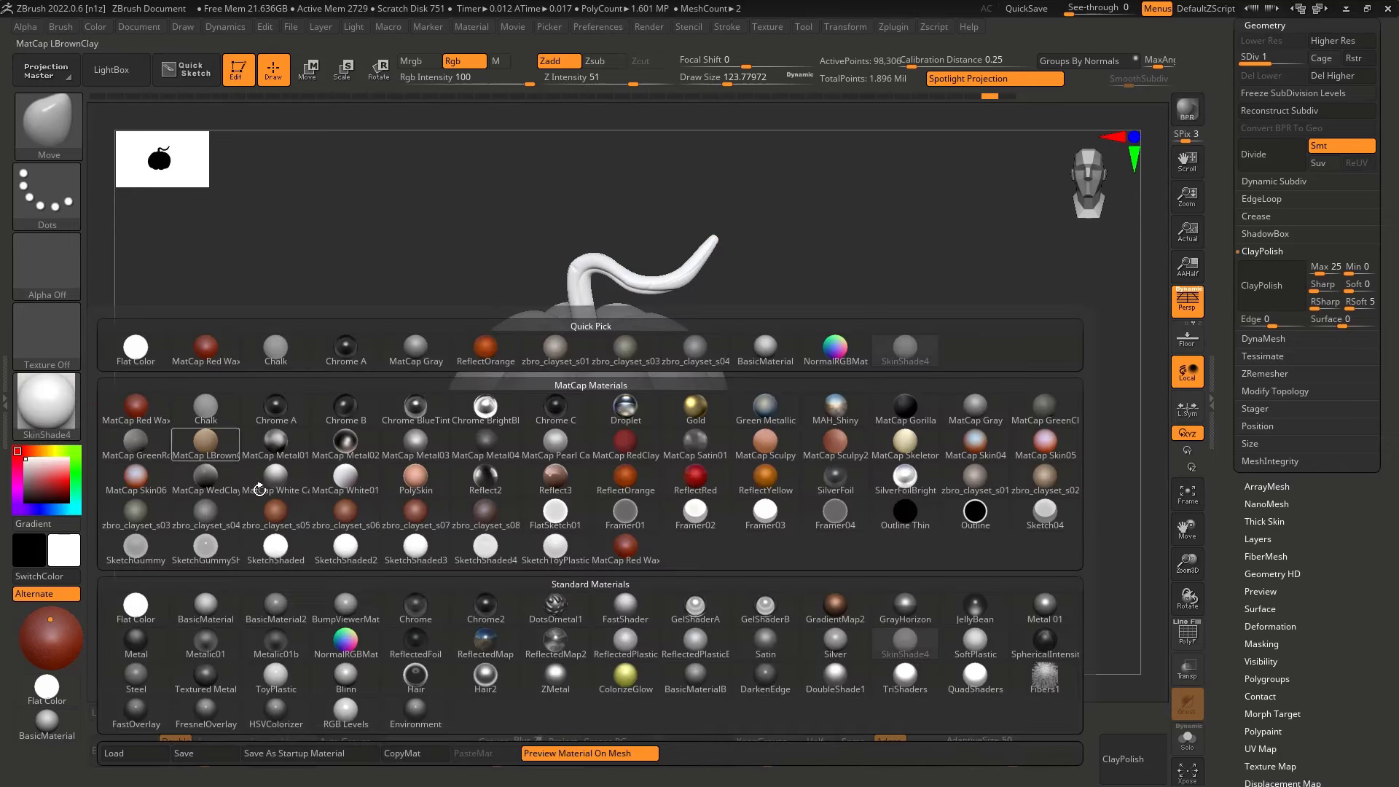
click(210, 515)
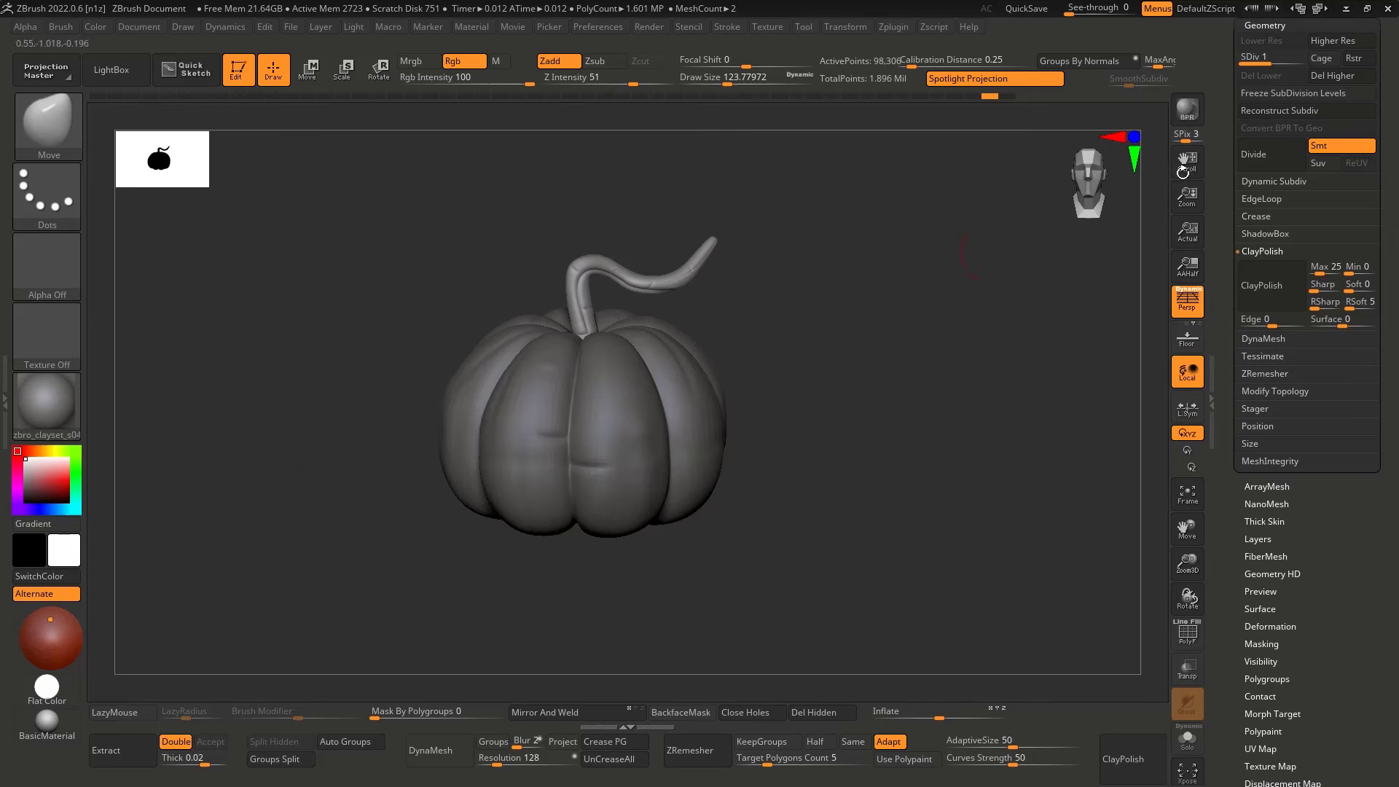
Raise the stem's subdivision level to SDiv 2
drag(1388, 145, 1388, 474)
click(1019, 263)
key(d)
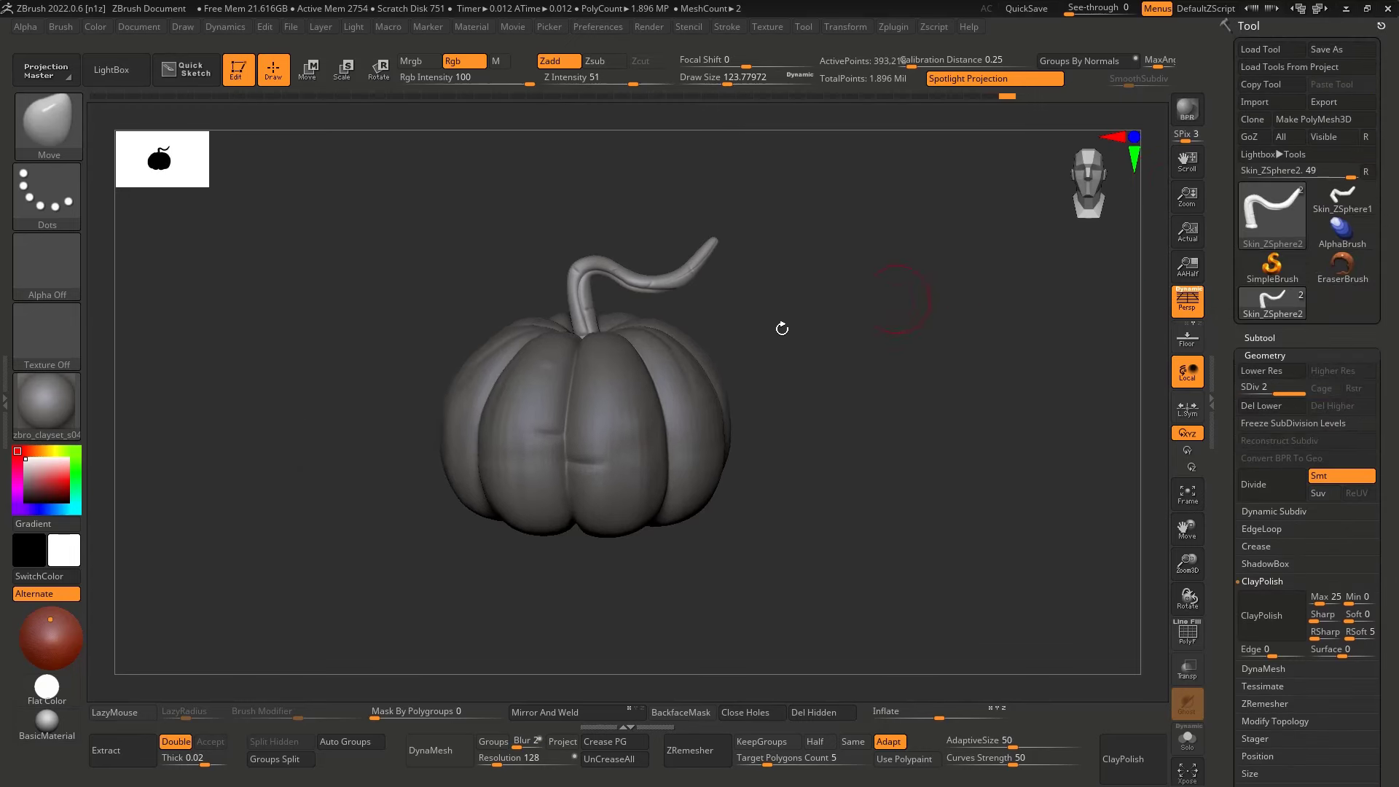
mouse_move(776, 364)
mouse_down()
mouse_move(808, 350)
mouse_move(808, 378)
mouse_move(830, 368)
mouse_up()
Save the tool over the existing 01_pumpkin file in the 04_Pumpkin folder
click(1350, 46)
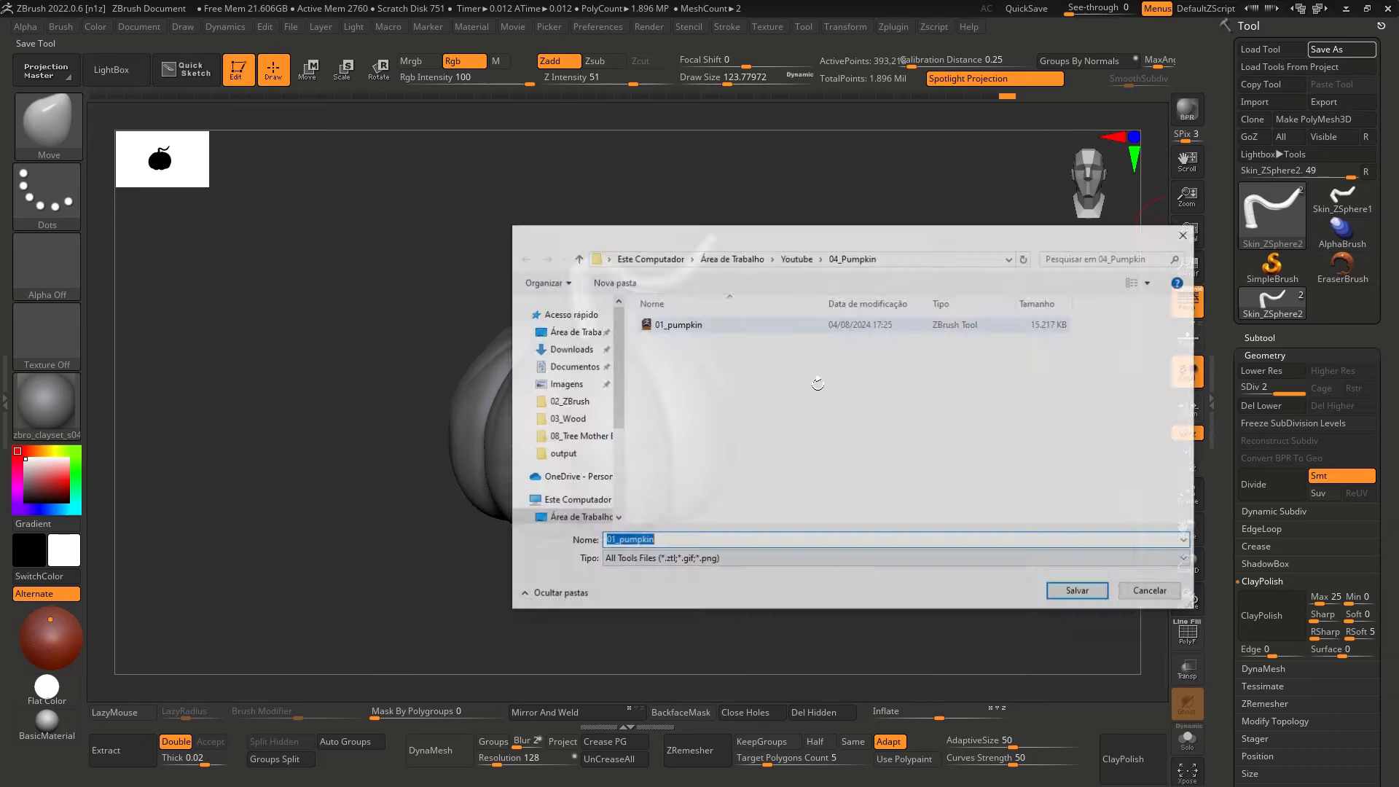
click(726, 311)
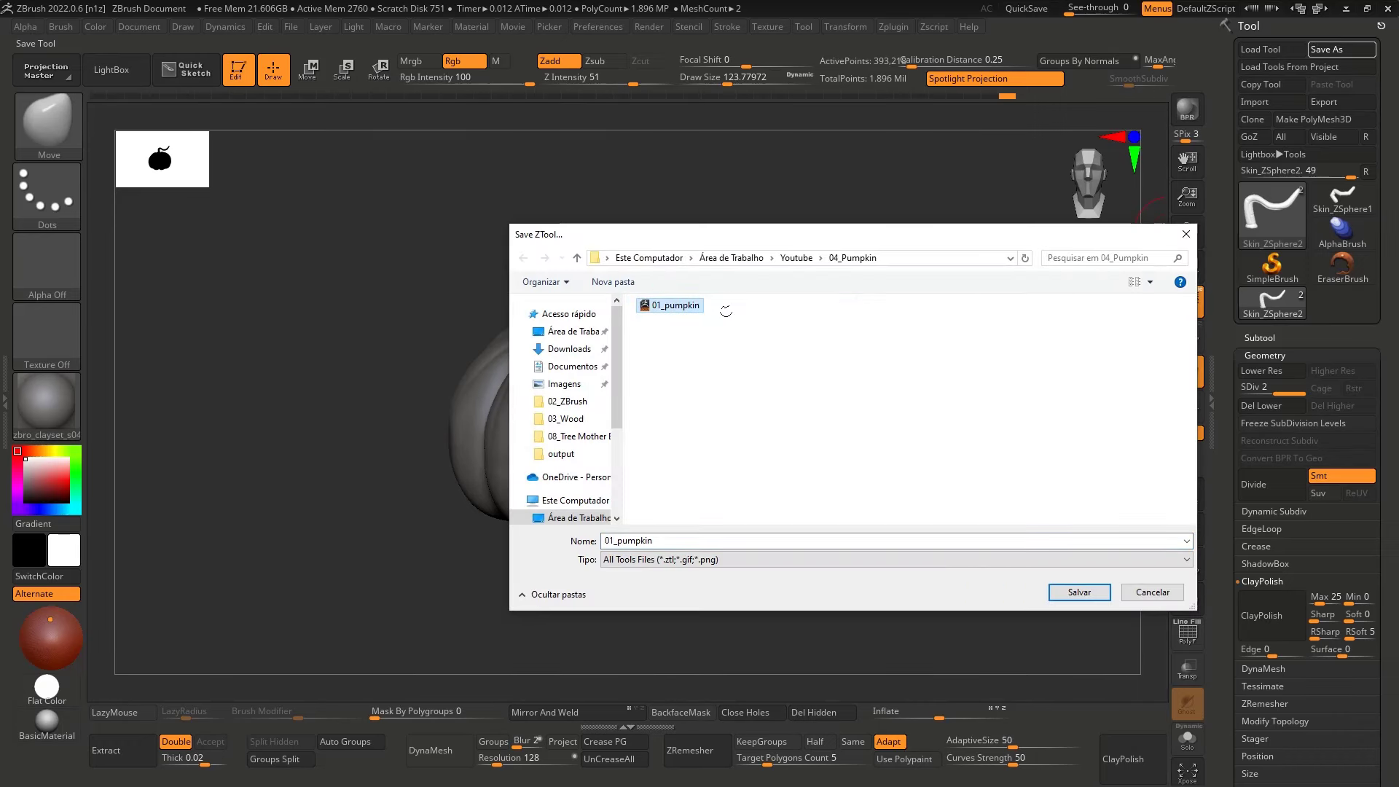
double_click(689, 306)
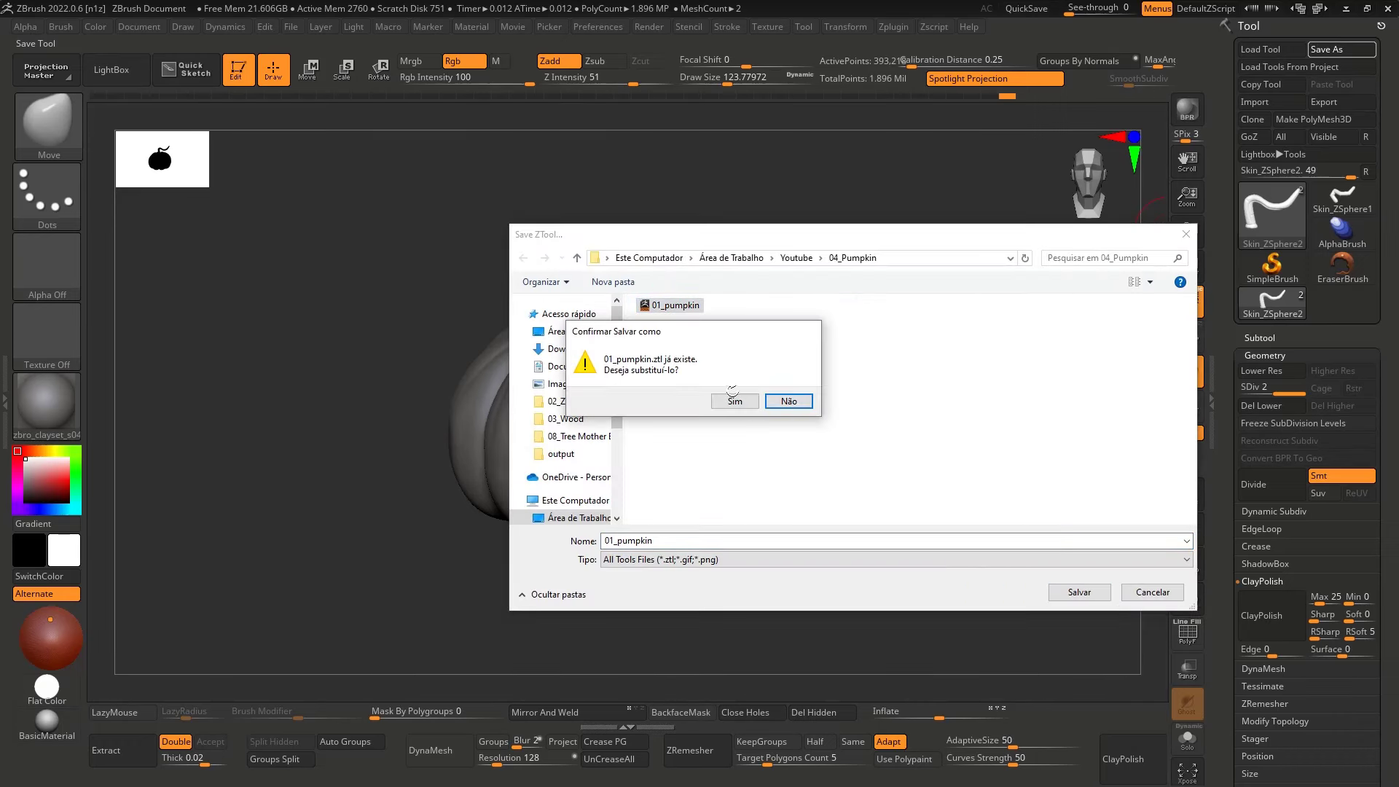
click(734, 400)
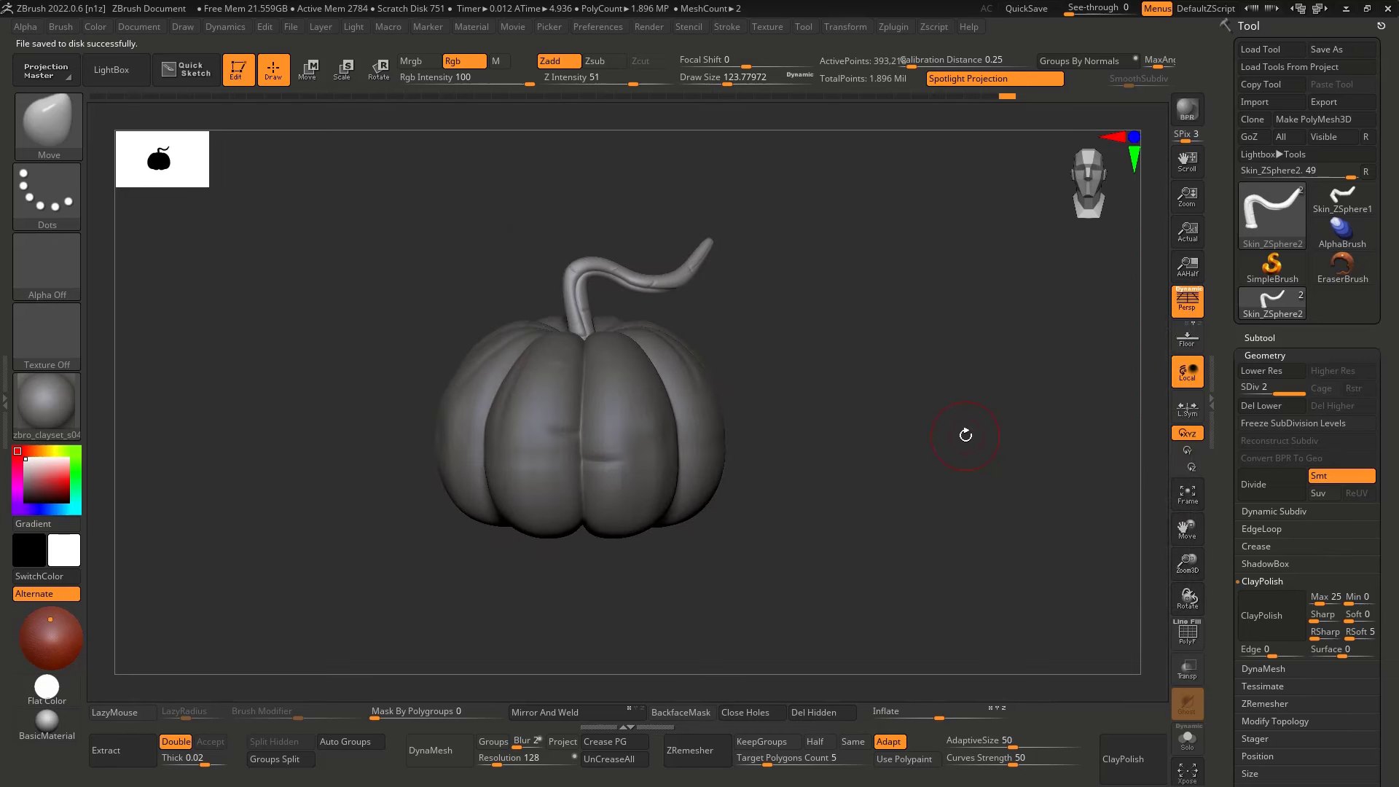
right_drag(635, 288, 849, 329)
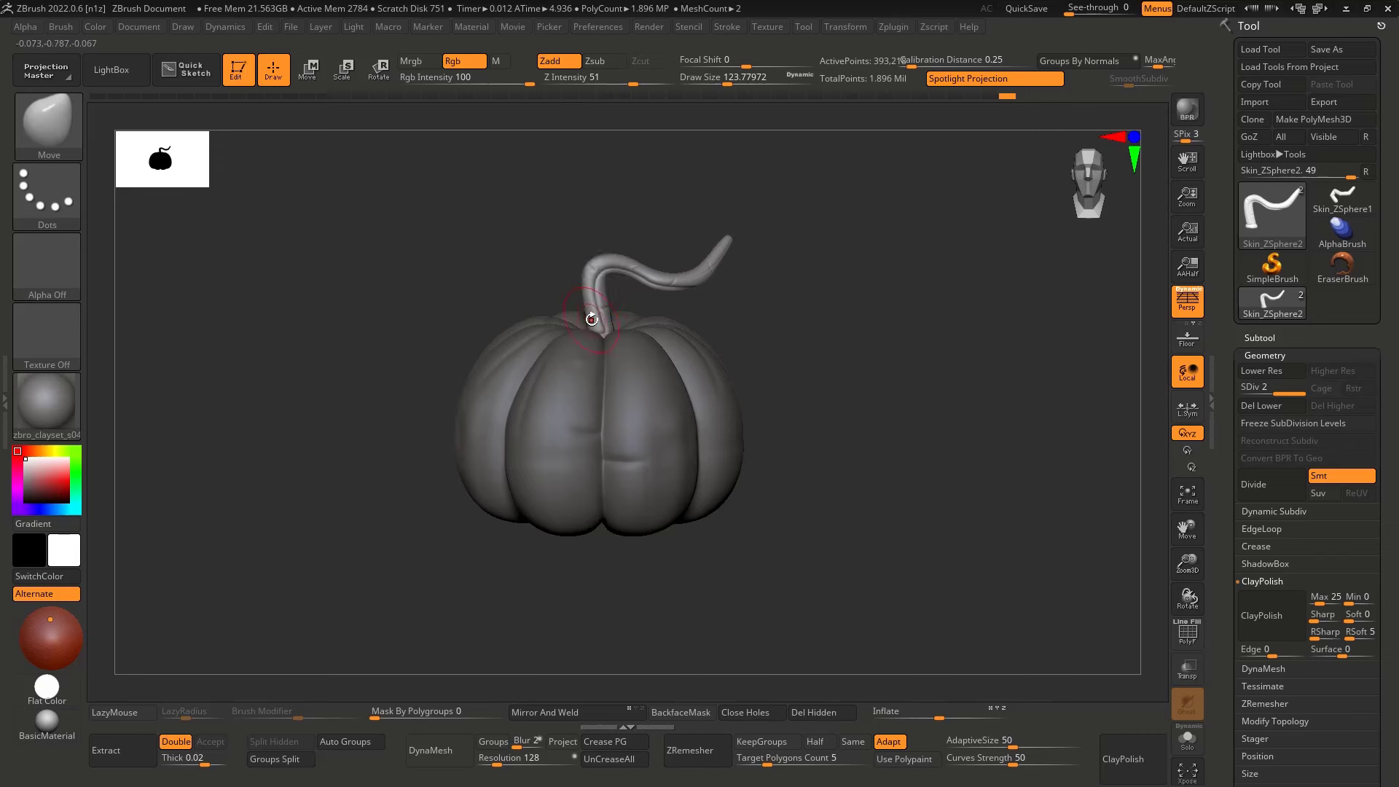
drag(800, 350, 765, 356)
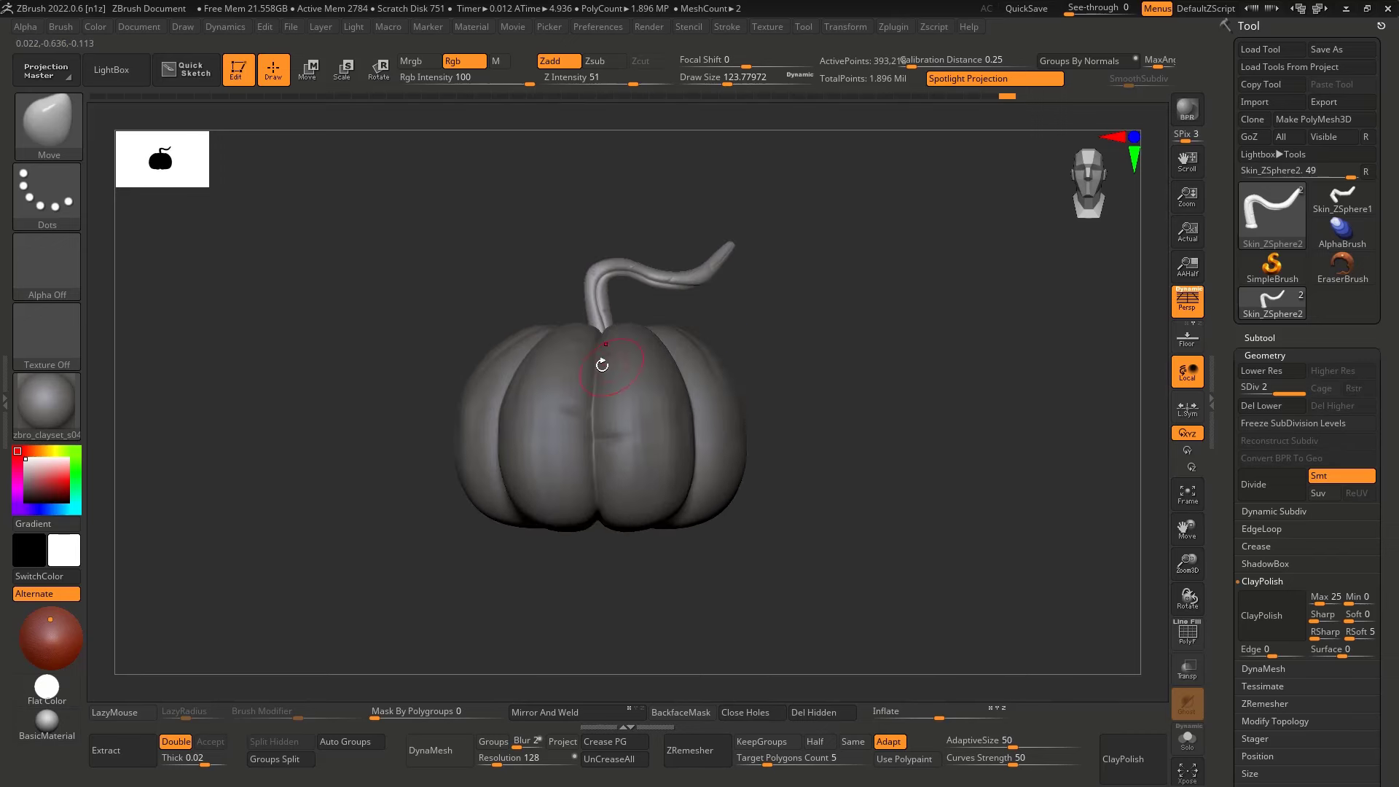
drag(602, 364, 628, 418)
drag(850, 353, 846, 381)
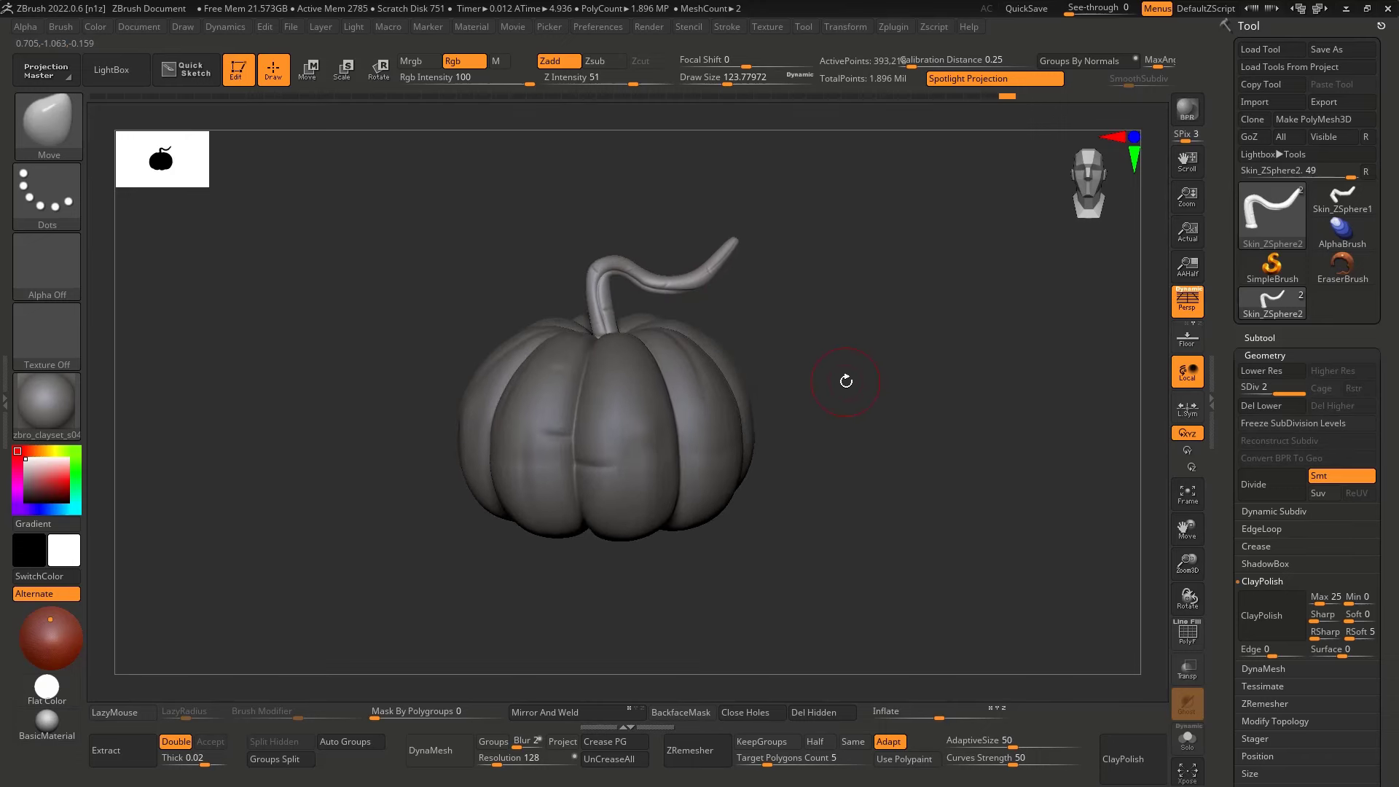